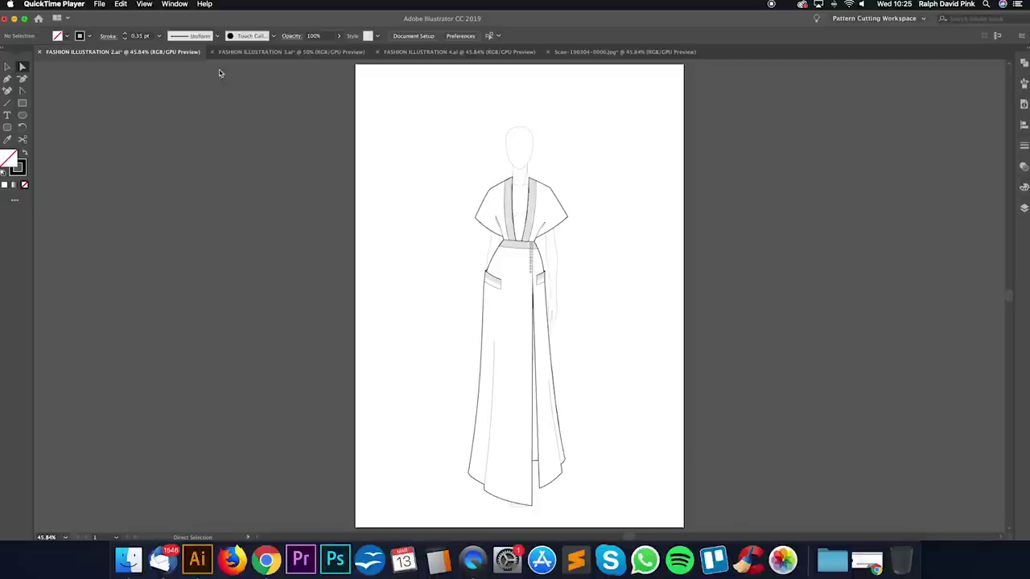
Step: Display the document's layer list and switch the MODEL layer's visibility off and back on
left_click(174, 4)
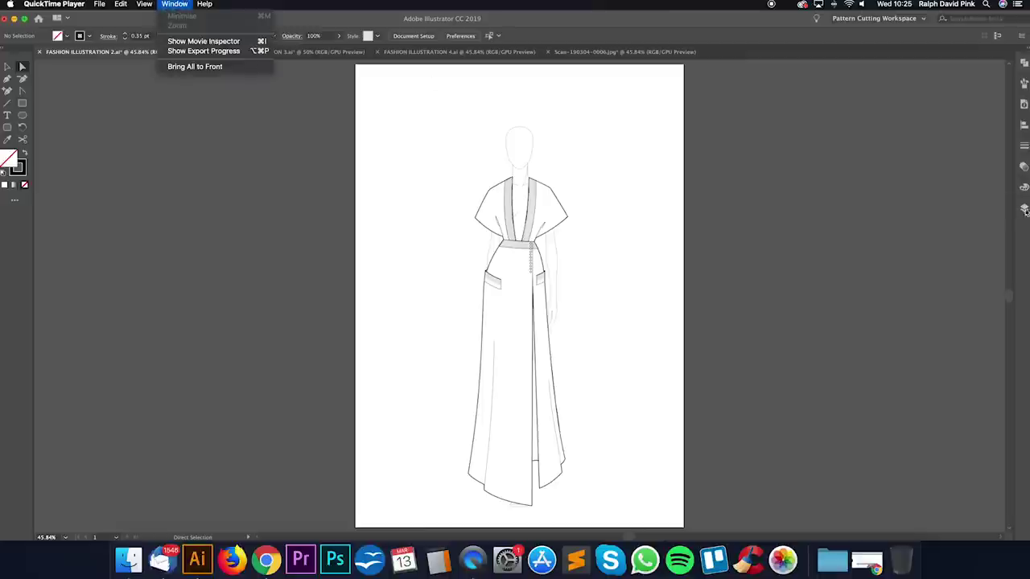
left_click(232, 196)
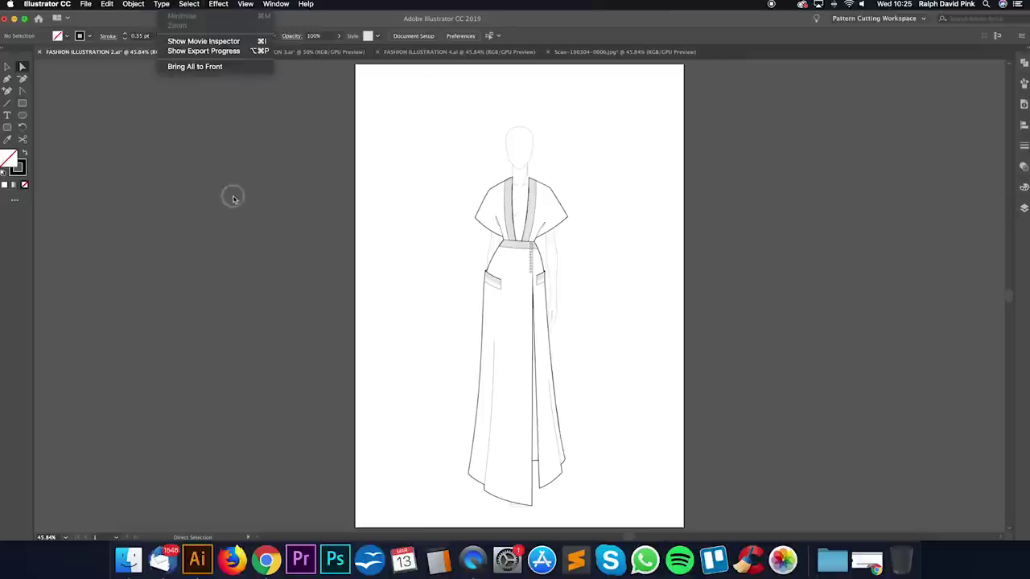
left_click(276, 4)
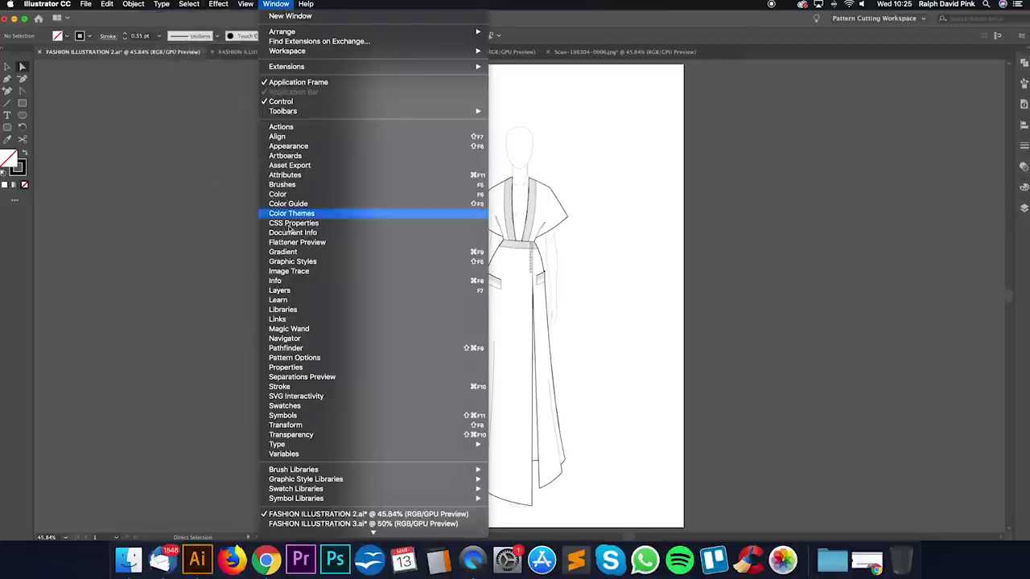
left_click(281, 291)
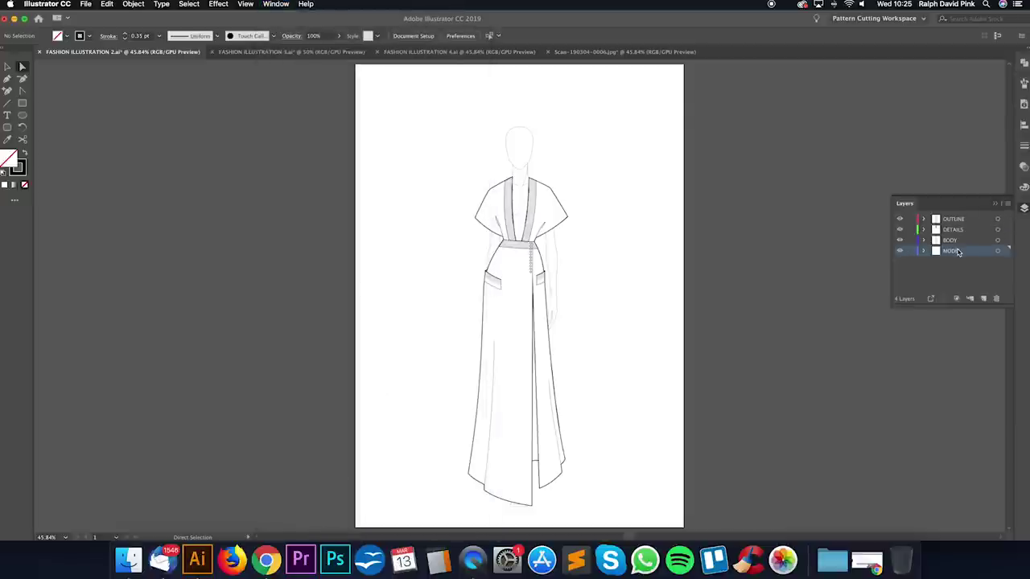
left_click(900, 252)
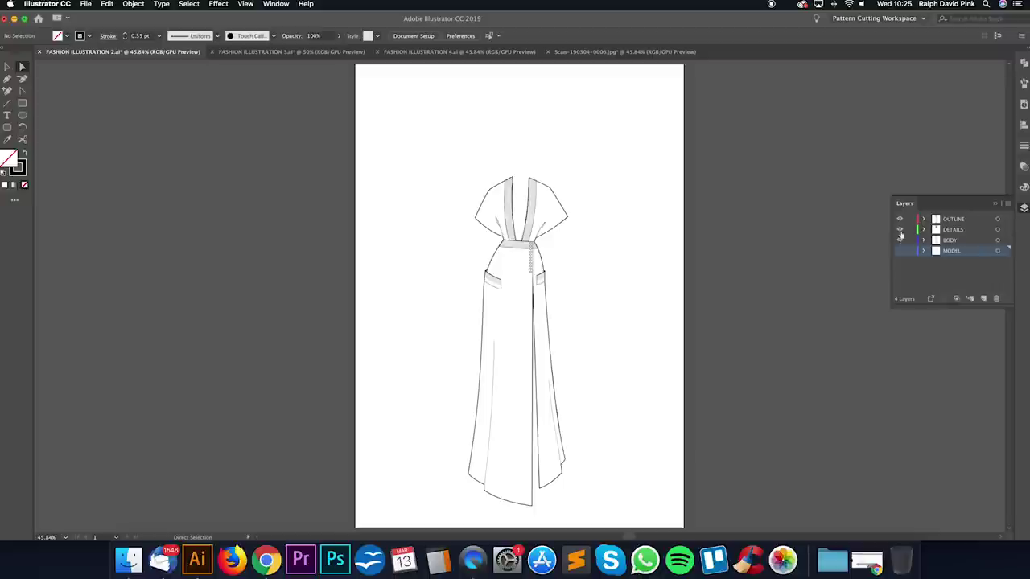
left_click(900, 252)
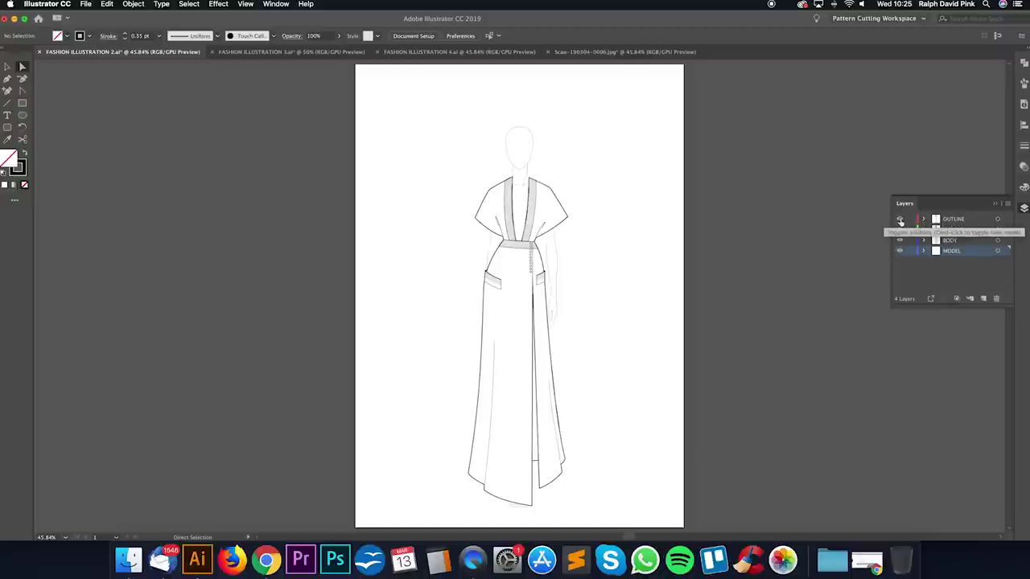
Step: Hide the OUTLINE and DETAILS layers, and switch the BODY layer's visibility off and back on
left_click(900, 220)
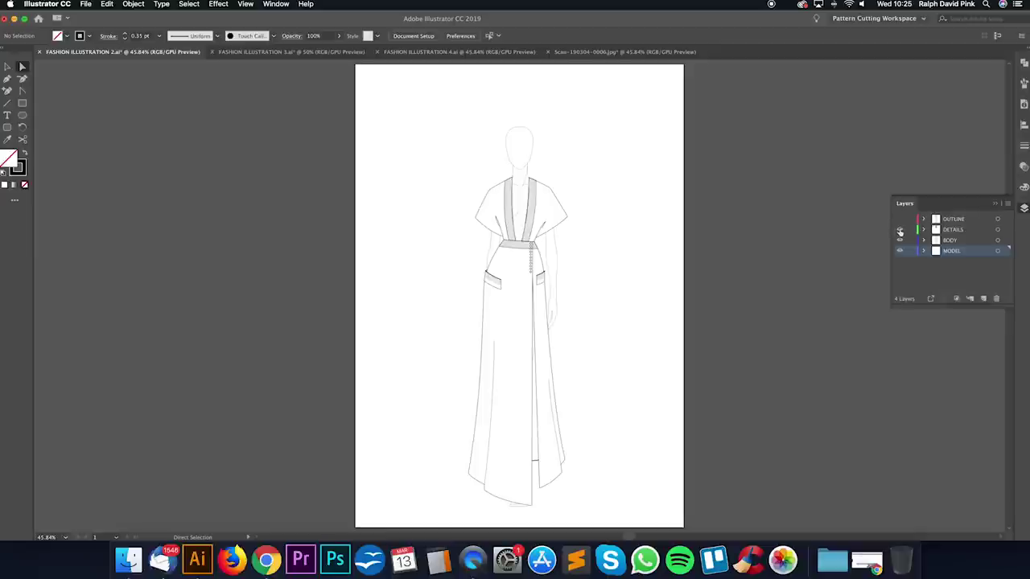
left_click(900, 230)
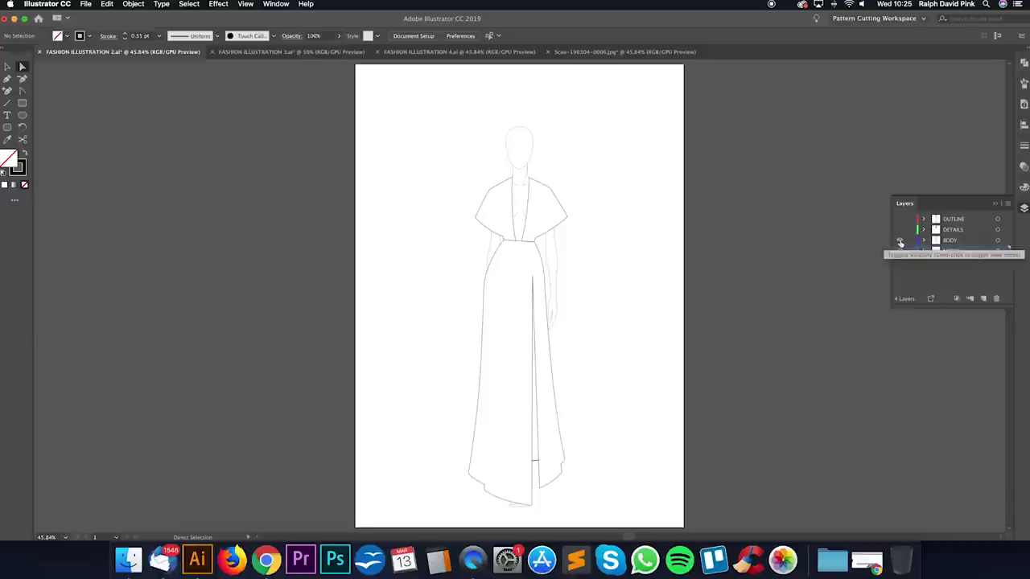
left_click(900, 240)
left_click(900, 241)
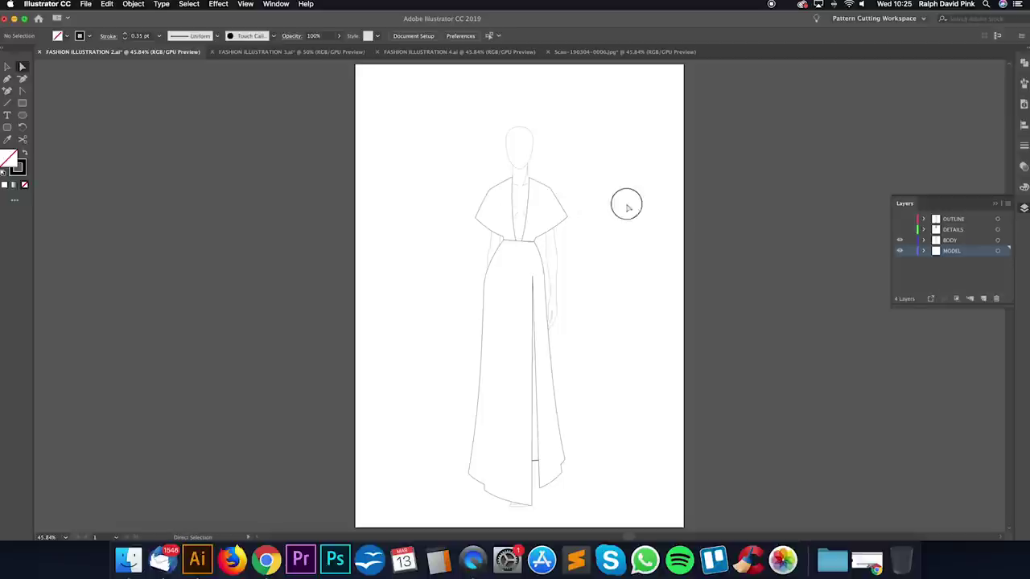
Step: Fill the dress bodice and skirt shapes on the BODY layer with pink #ED9FAE, and show the DETAILS and OUTLINE layers again
left_click(565, 209)
left_click(489, 189)
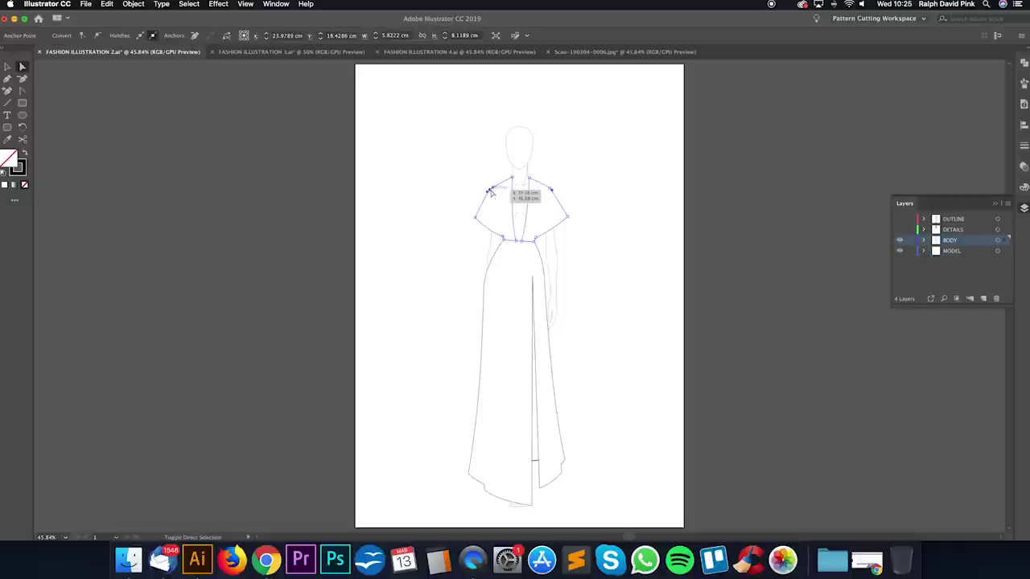
left_click(482, 302, "shift")
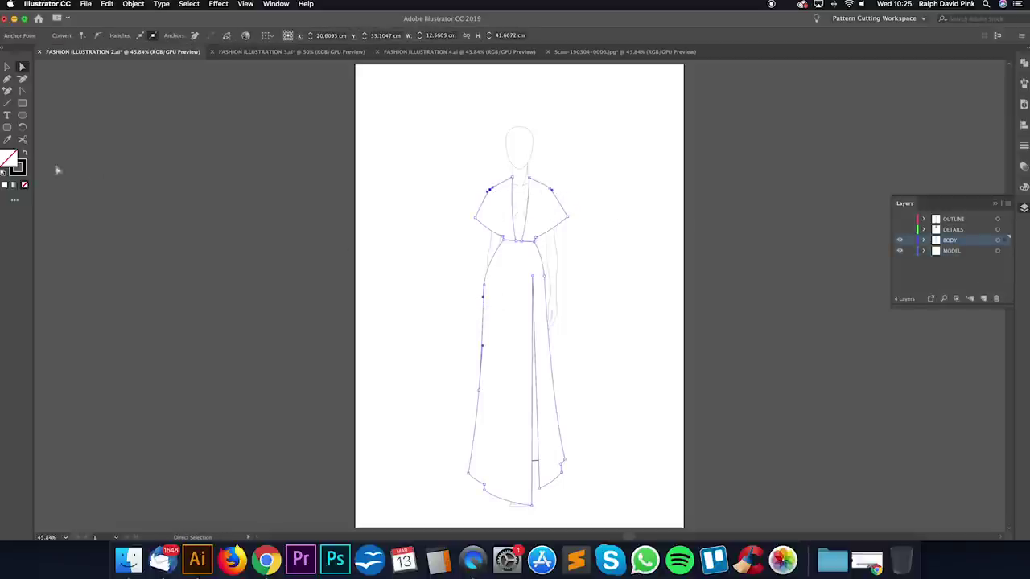
double_click(9, 159)
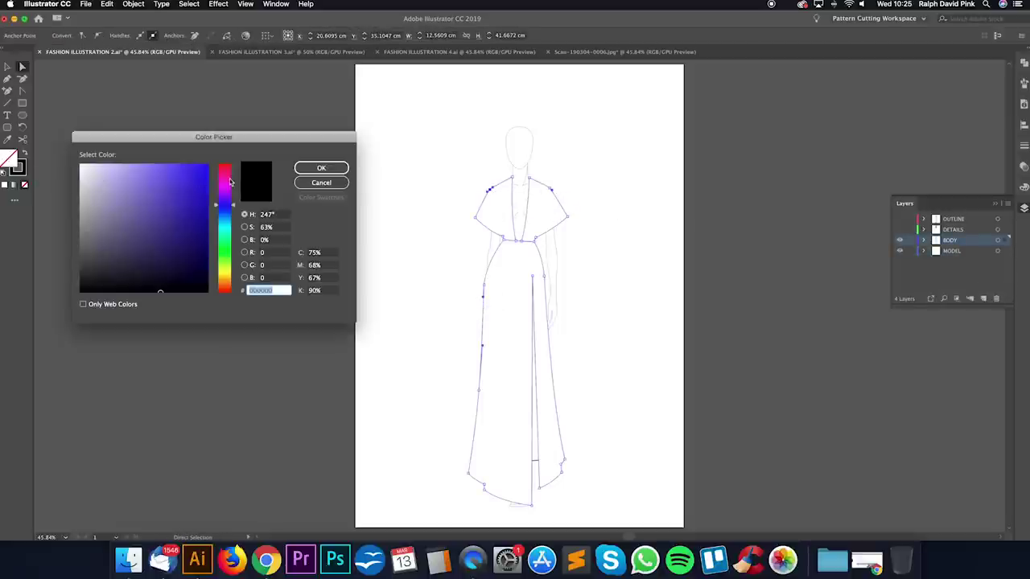
left_click(226, 170)
left_click(119, 175)
left_click(321, 167)
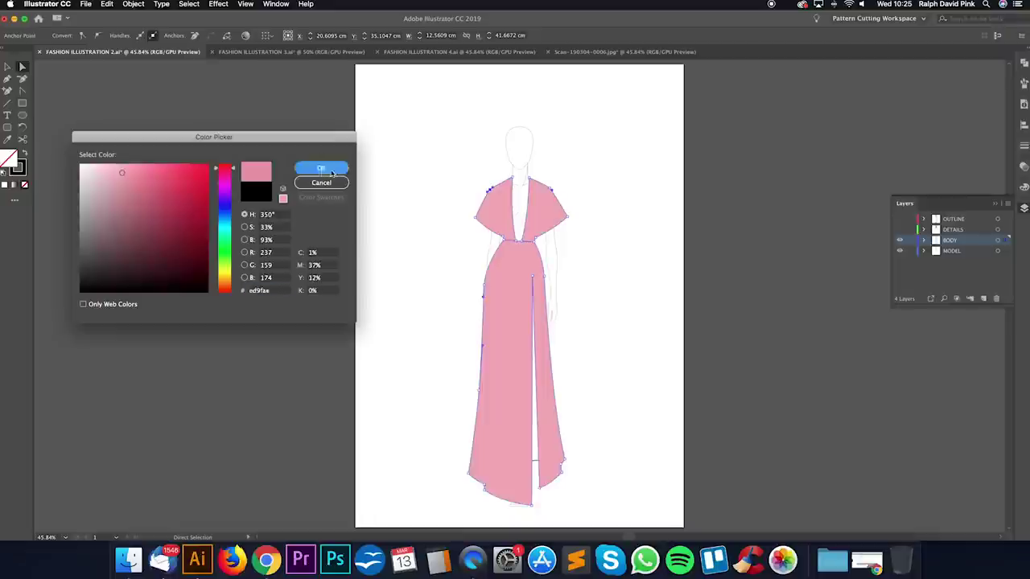
left_click(663, 198)
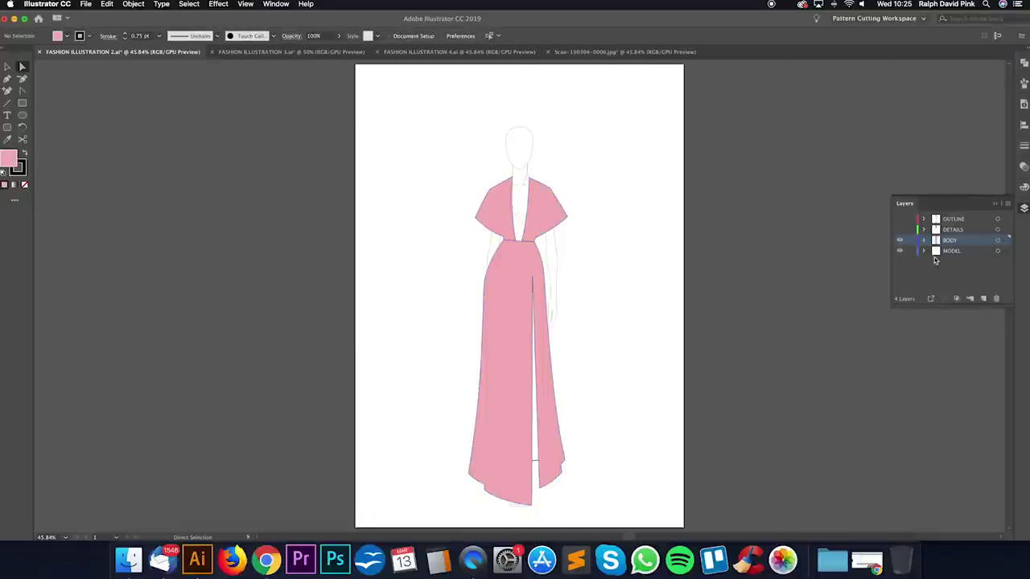
left_click(899, 230)
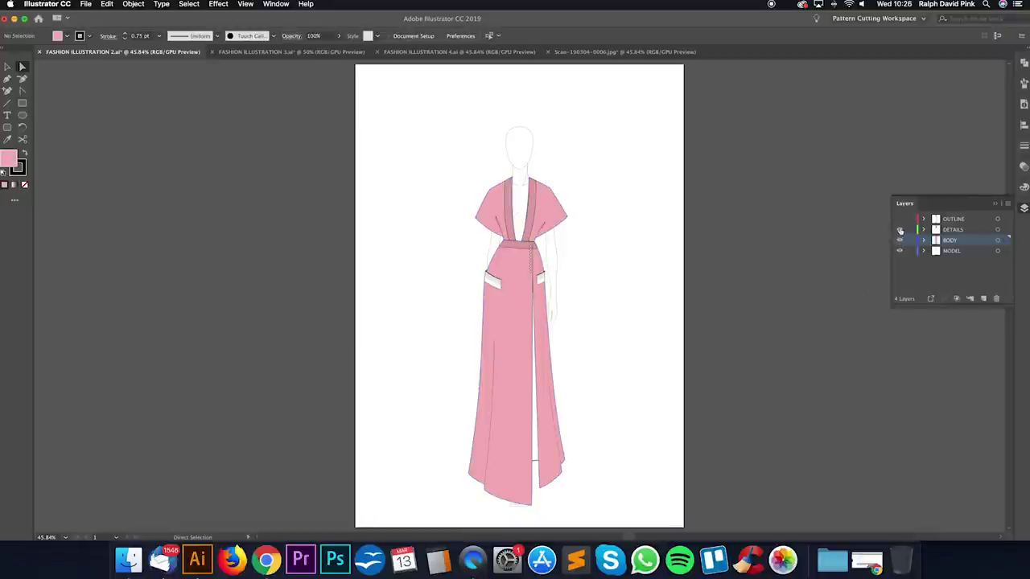
left_click(899, 220)
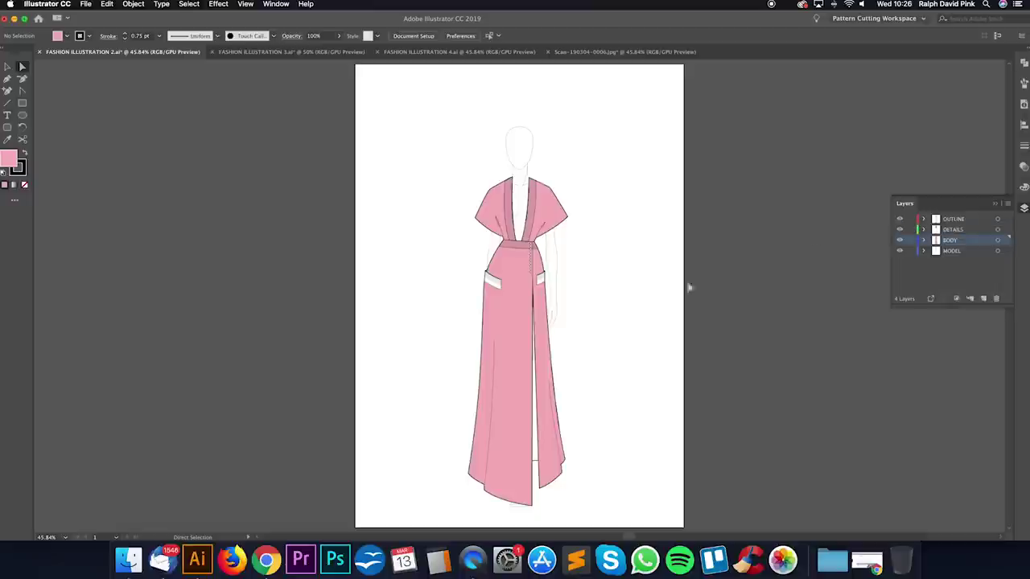
Step: Hide the OUTLINE, DETAILS and BODY layers to isolate the model, show all three again, and collapse the layer list
left_click(900, 219)
left_click(900, 229)
left_click(899, 240)
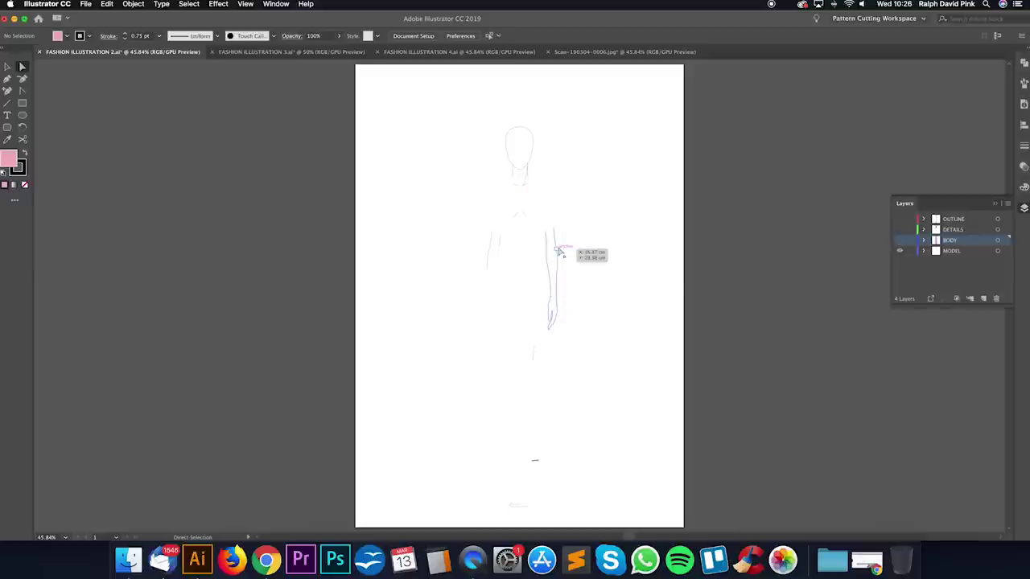
left_click(899, 241)
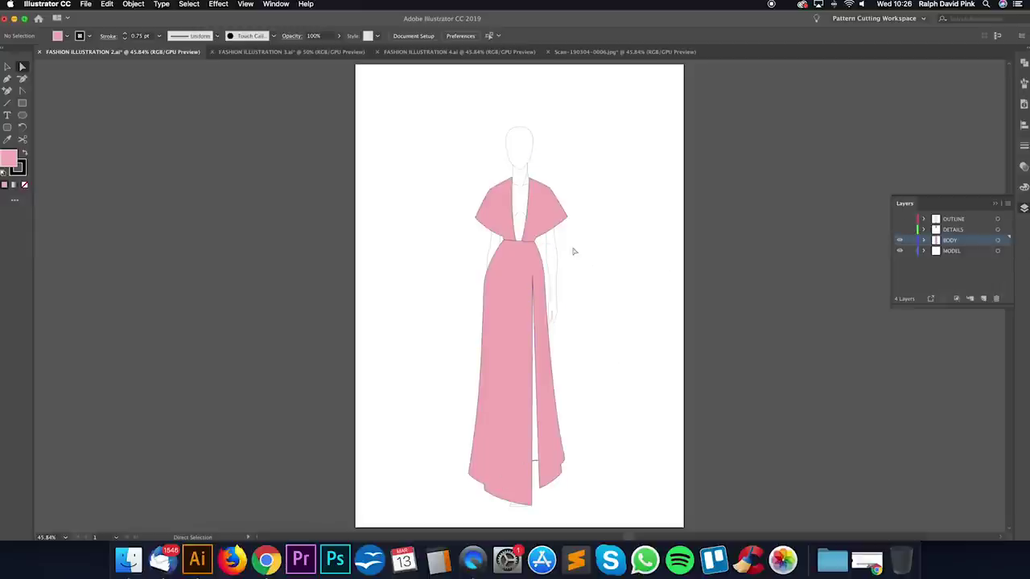
left_click_drag(900, 230, 900, 218)
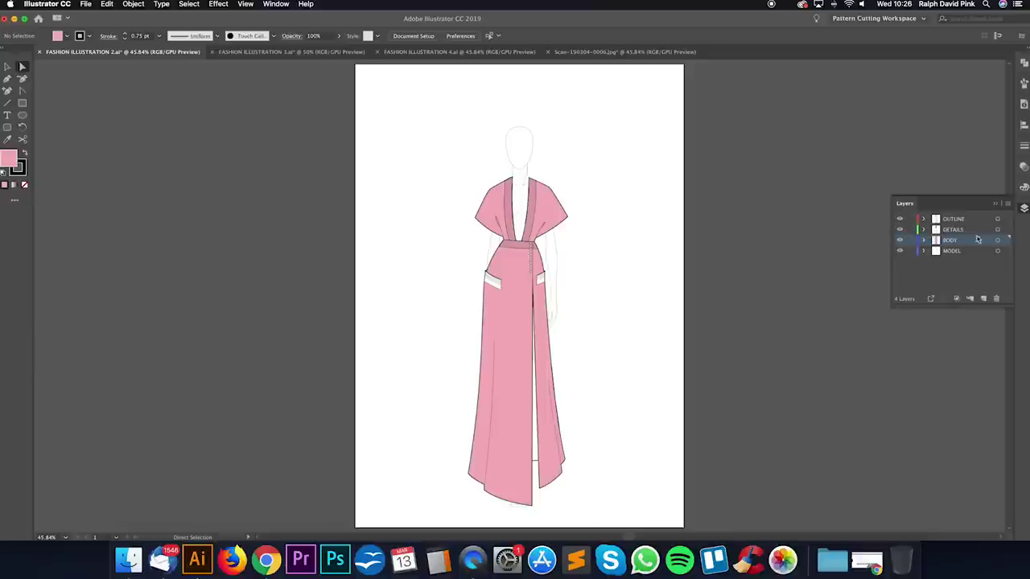
left_click(995, 204)
Step: In FASHION ILLUSTRATION 3.ai, hide the OUTLINE, DETAILS and BODY layers one by one and show them again
left_click(272, 53)
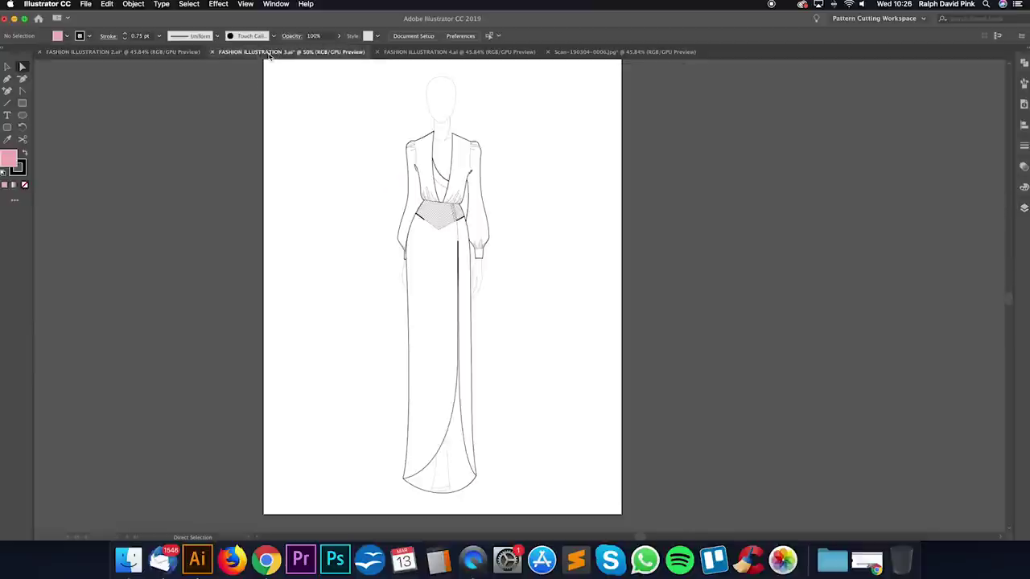
left_click(1024, 208)
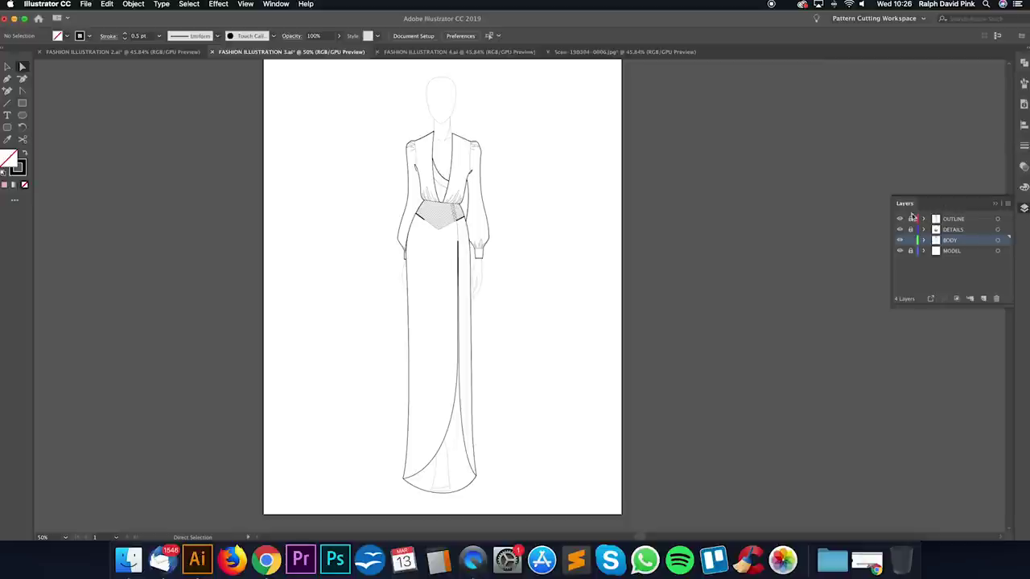
left_click(900, 219)
left_click(900, 229)
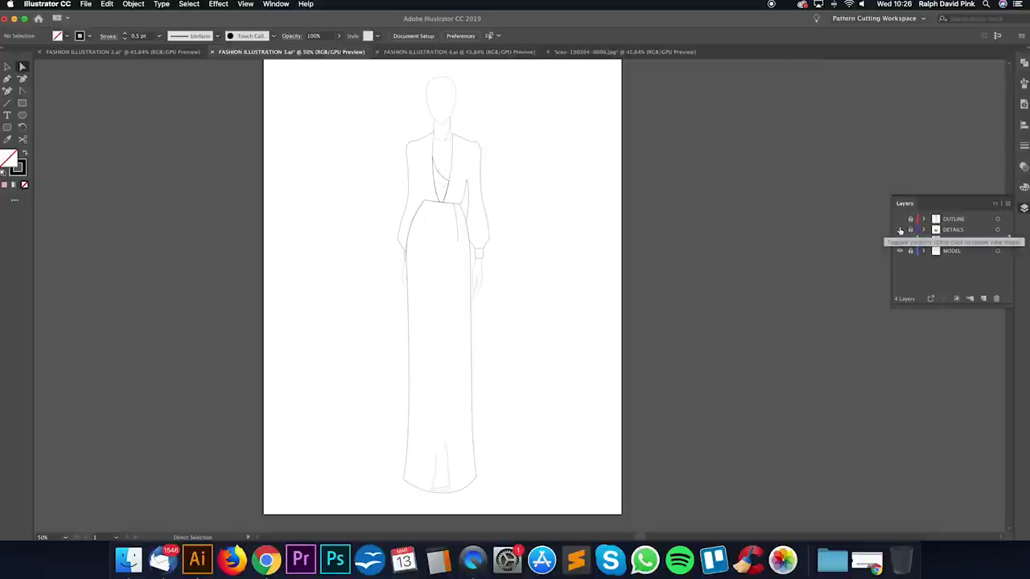
left_click(900, 241)
left_click(899, 240)
left_click(900, 229)
left_click(900, 219)
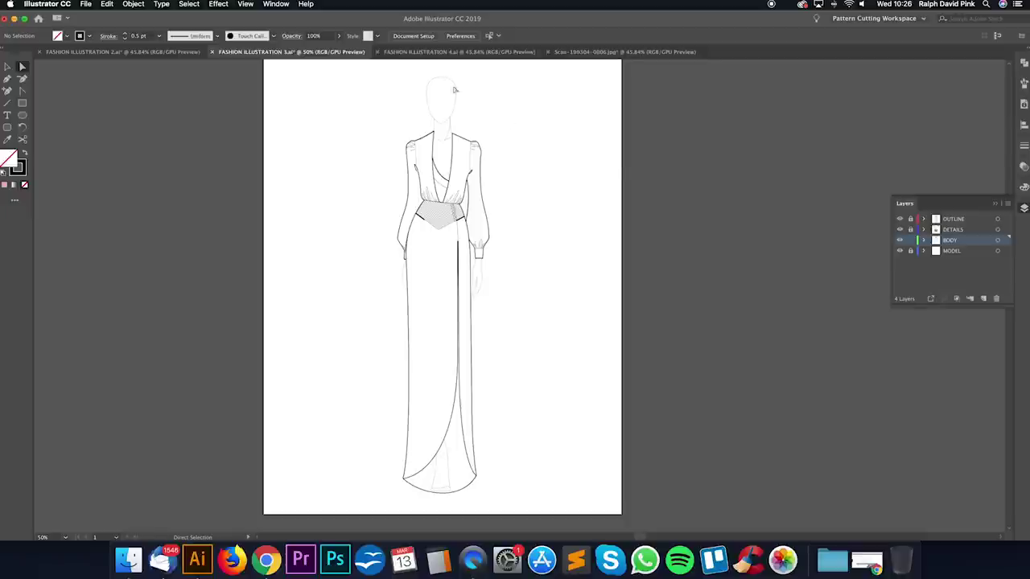
Step: In FASHION ILLUSTRATION 4.ai, hide the OUTLINE, DETAILS, BODY and MODEL layers one by one and show them all again
left_click(431, 51)
left_click(899, 219)
left_click(899, 229)
left_click(899, 240)
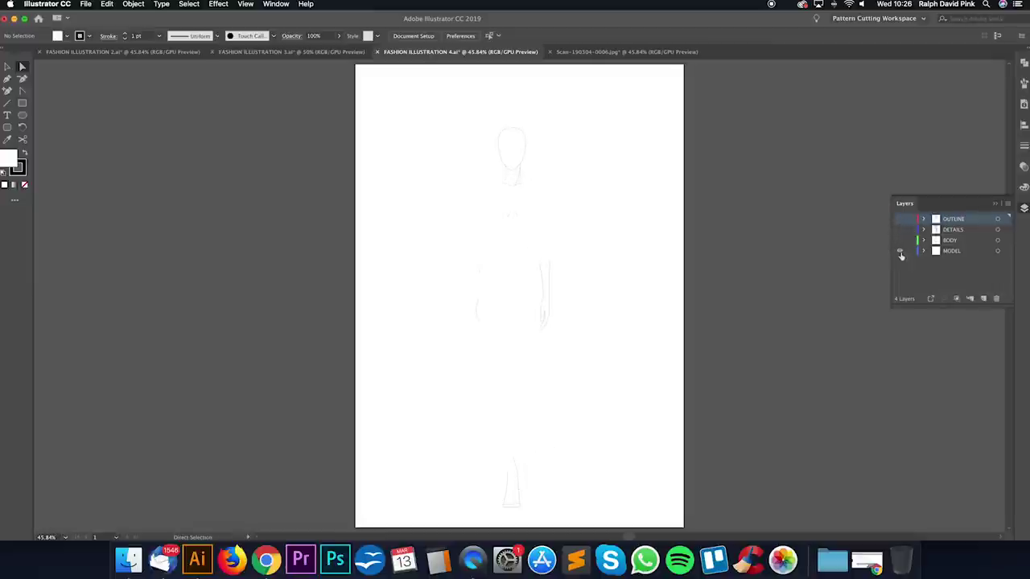
left_click(900, 250)
left_click(900, 250)
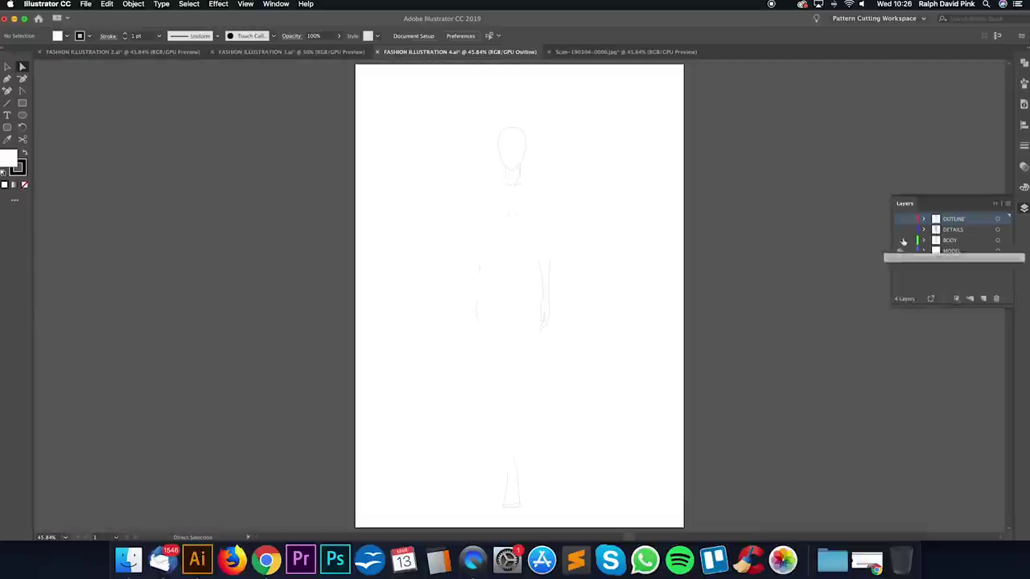
left_click(900, 229)
left_click(901, 218)
left_click(900, 239)
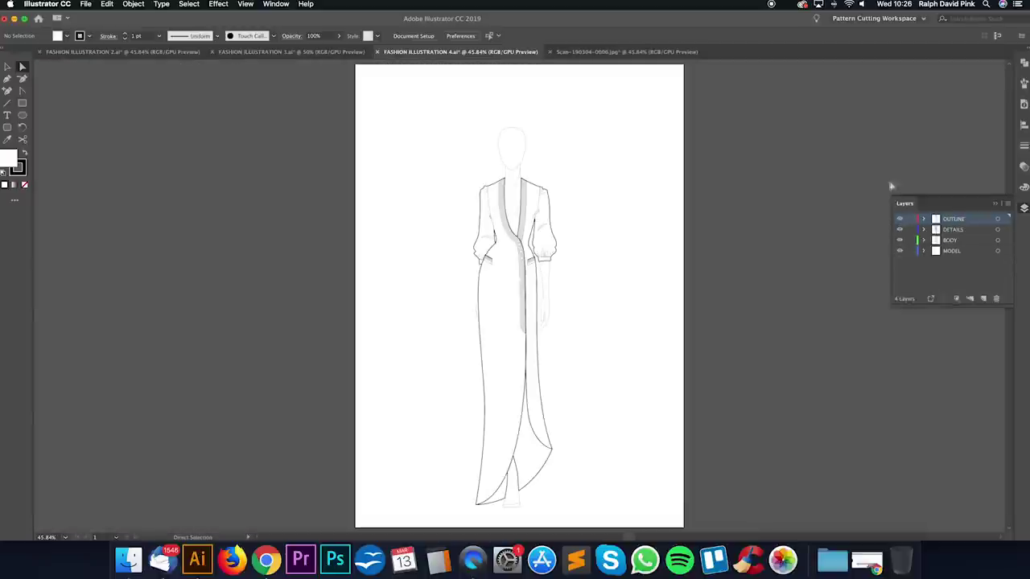
Step: Switch to the scanned sketch Scan-190304-0006.jpg and fit its artboard in the window
left_click(563, 52)
scroll(747, 205, "down", 1)
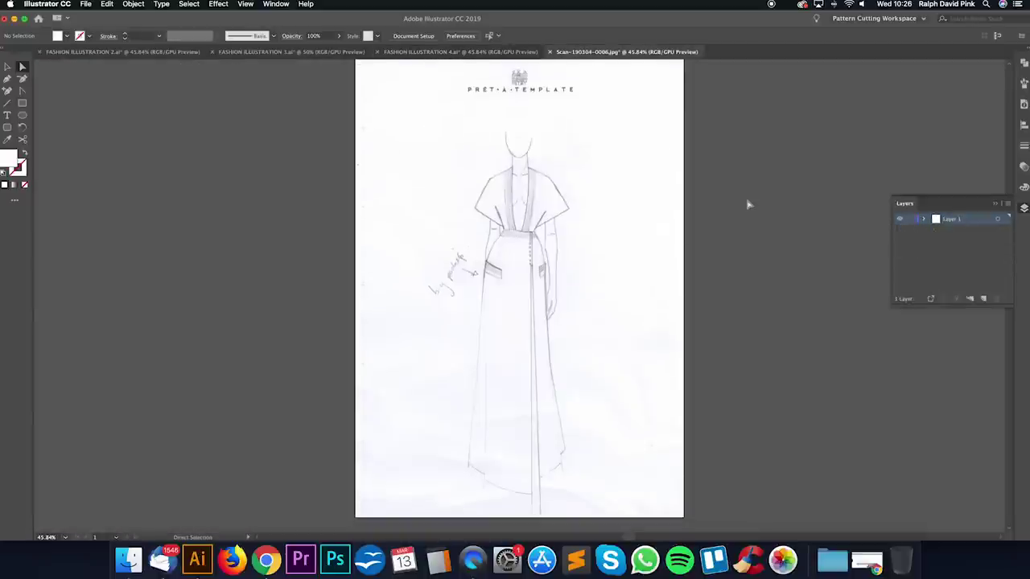
key("super+minus")
key("super+plus")
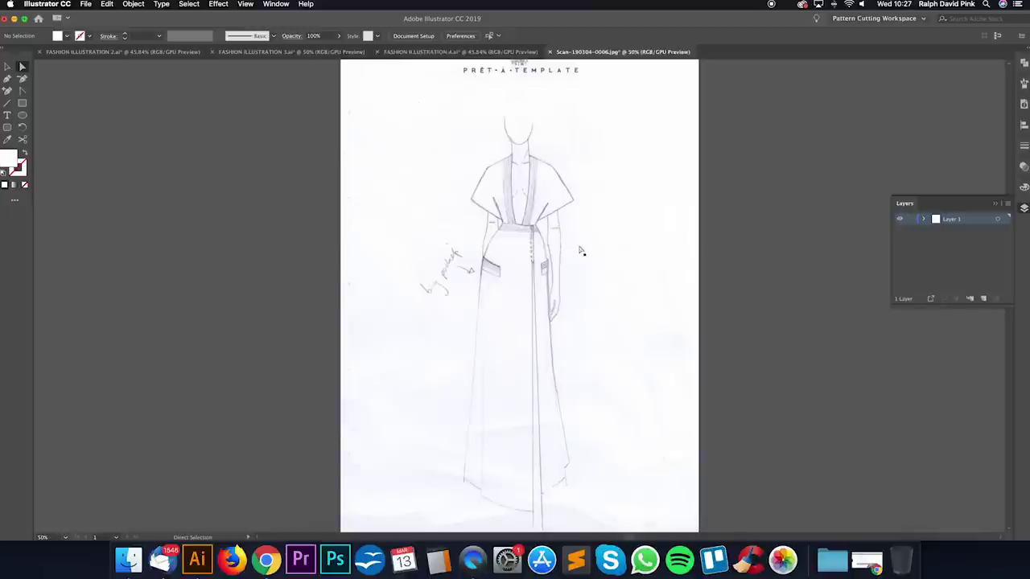
key("super+0")
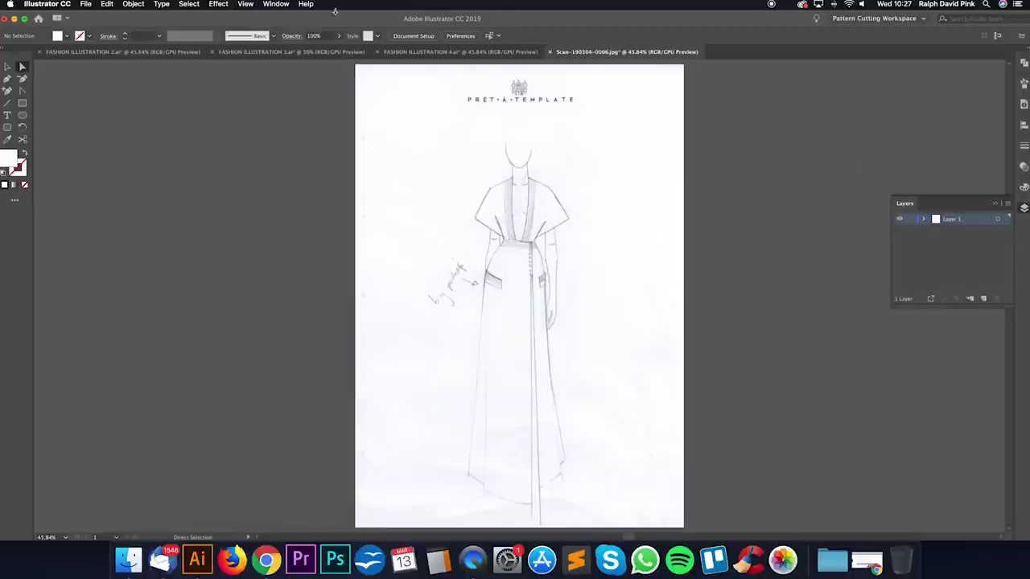
Step: Add three new layers above Layer 1 in the scanned sketch document
left_click(285, 4)
left_click(302, 289)
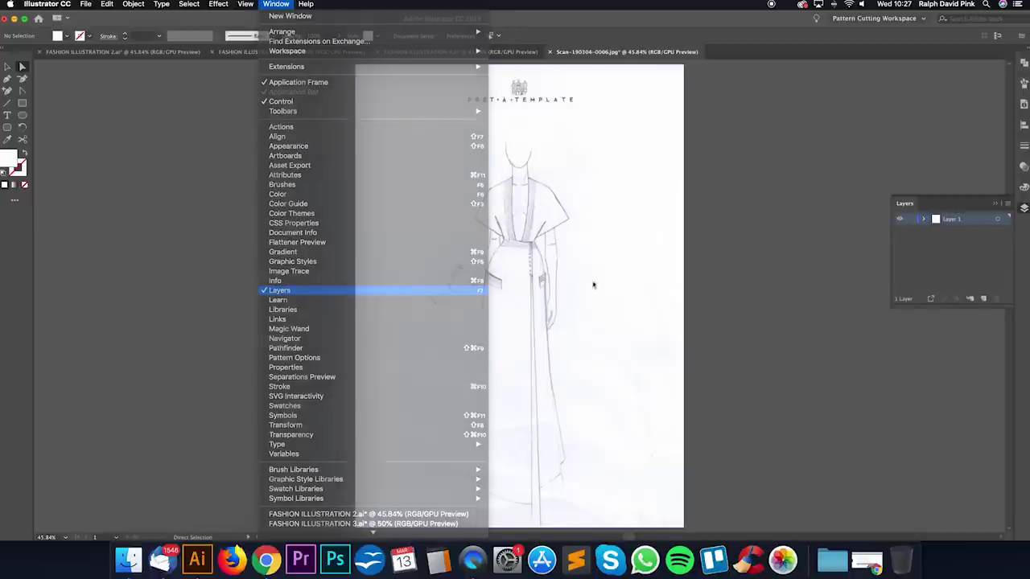
left_click(1022, 210)
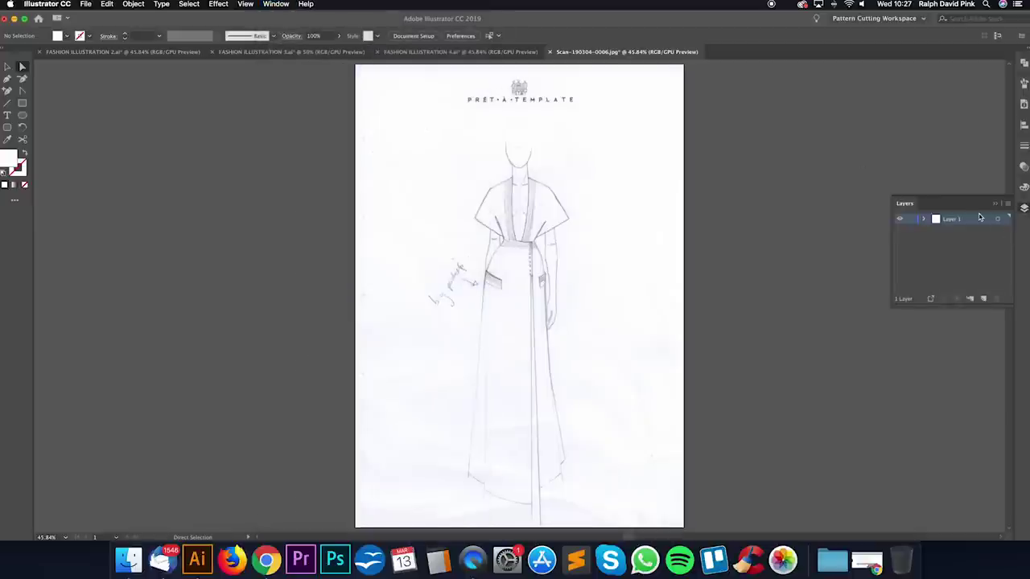
left_click(983, 299)
left_click(983, 299)
left_click(983, 299)
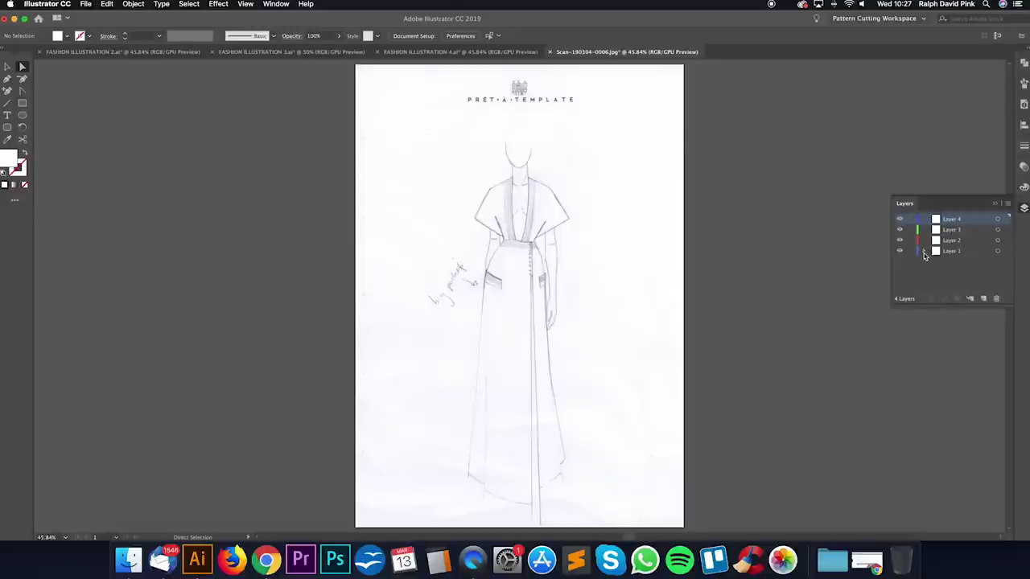
Step: Rename the four layers from lowest to highest as Model, Body, Details and Outline
left_click(948, 251)
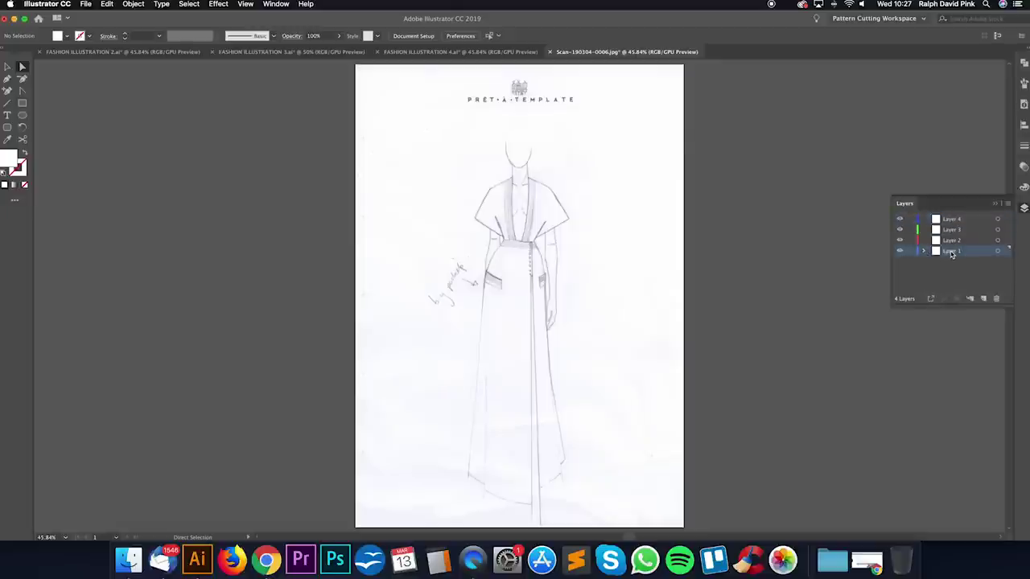
double_click(950, 252)
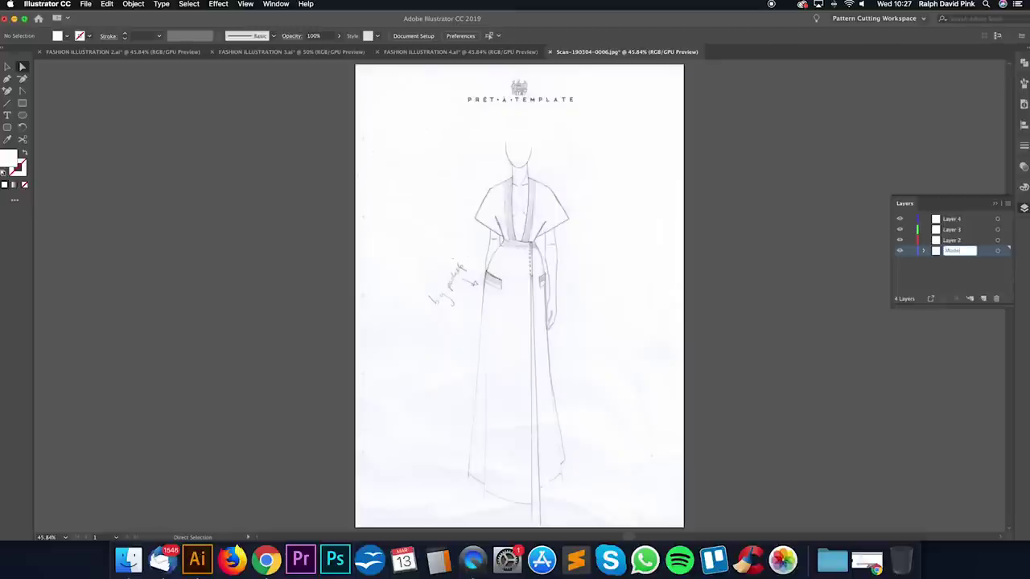
double_click(957, 243)
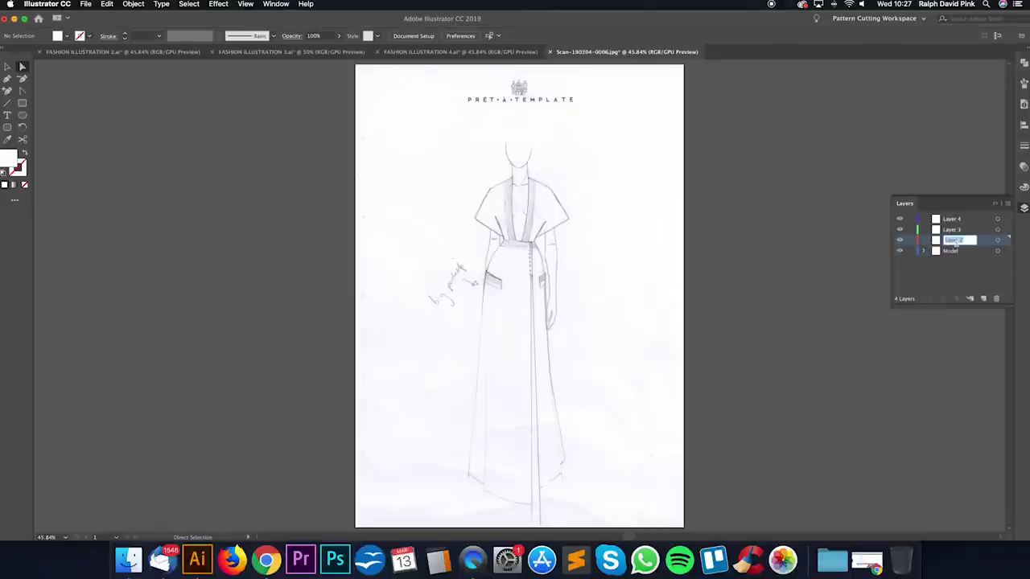
double_click(953, 230)
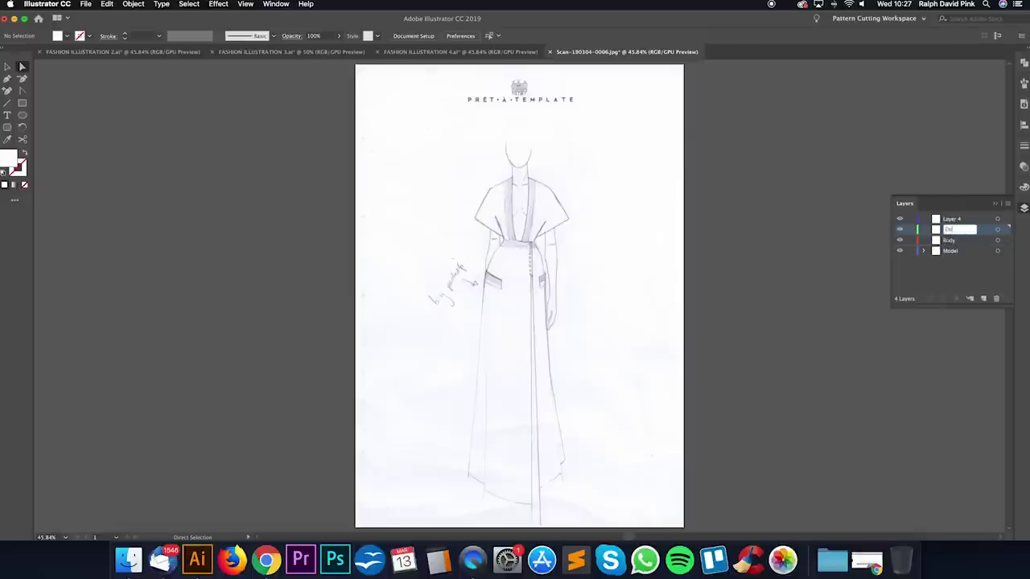
double_click(952, 219)
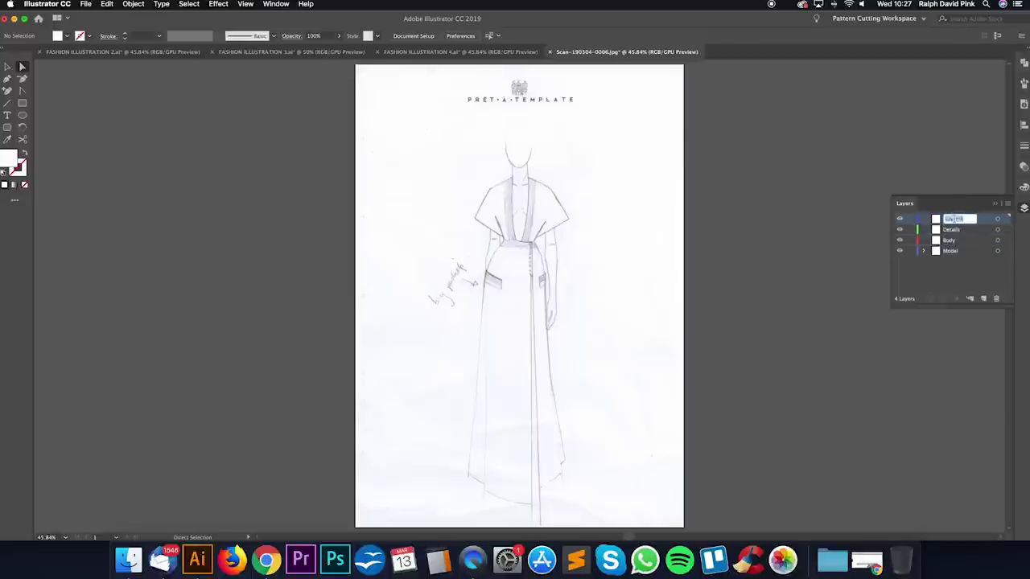
type("Dr")
type("tline")
left_click(955, 280)
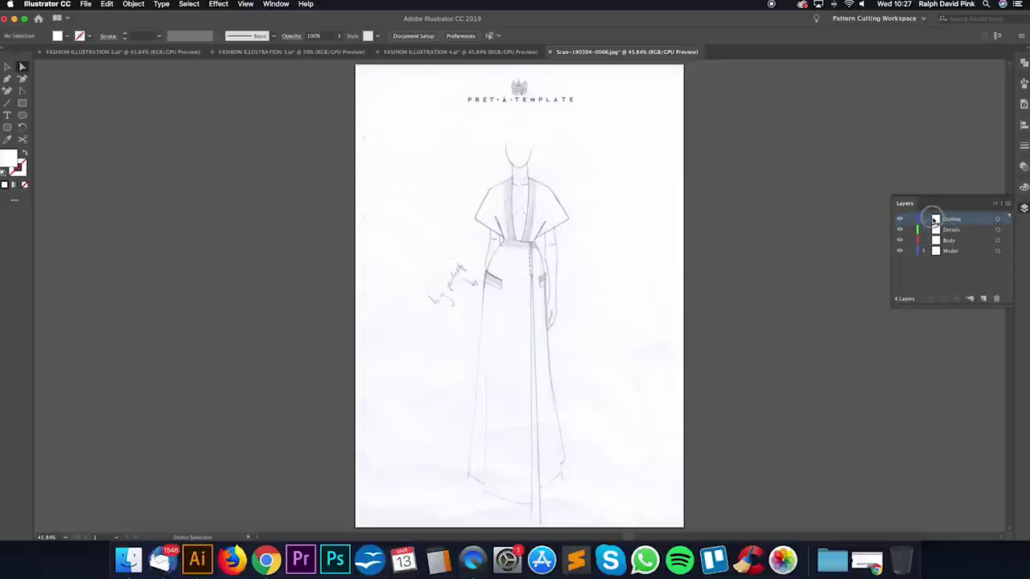
Step: Try moving the Details layer above the Outline layer and undo the reordering
double_click(957, 240)
left_click_drag(961, 237, 953, 215)
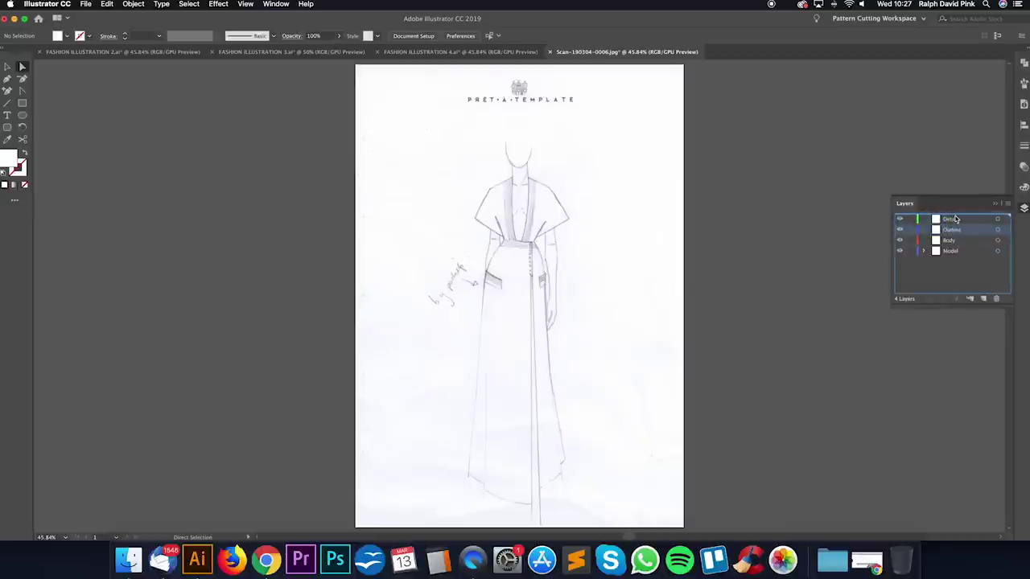
key("super+z")
left_click(953, 270)
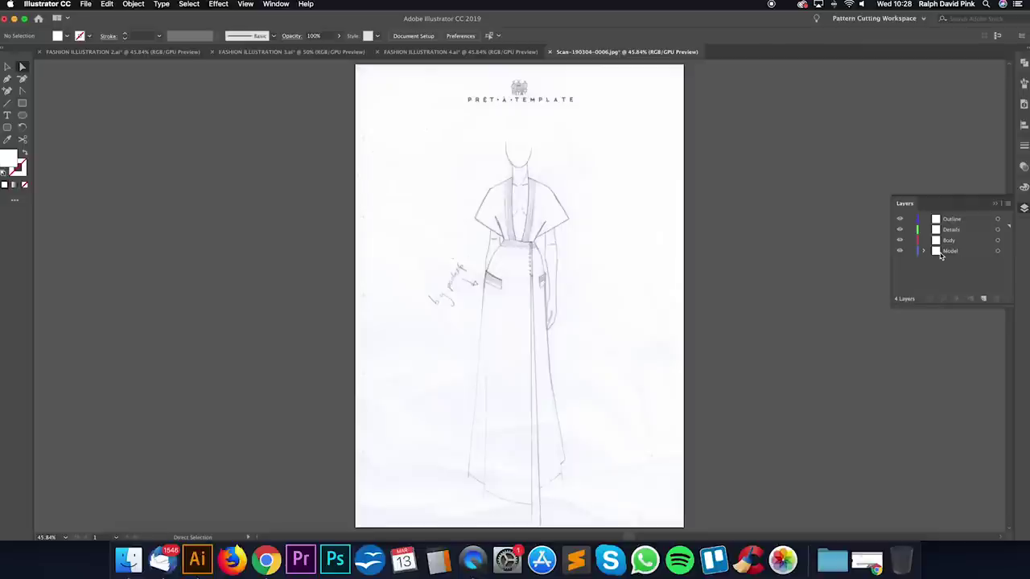
Step: Lock the Model layer with the scanned sketch and make Body the active layer
left_click_drag(910, 253, 911, 232)
left_click(911, 240)
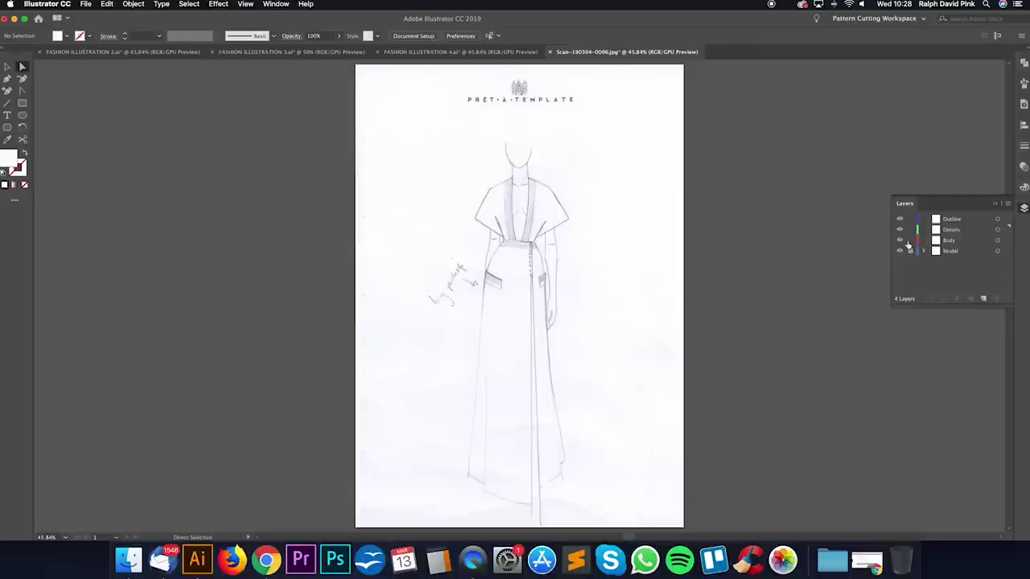
left_click(949, 240)
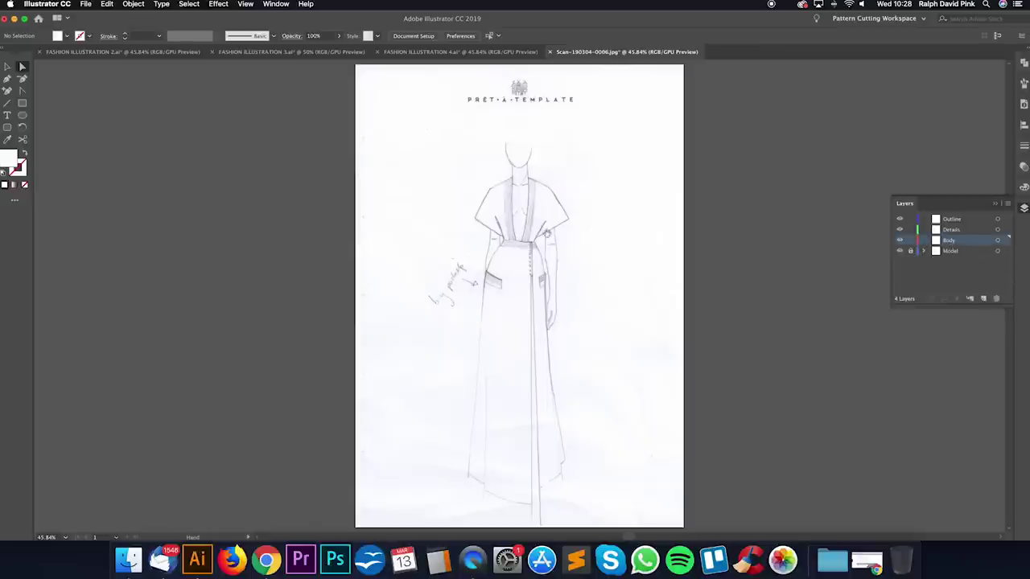
Step: Try drawing diagonal line segments across the dress on the Body layer and undo them
left_click_drag(568, 232, 622, 215)
left_click(974, 252)
left_click(533, 249)
left_click(9, 103)
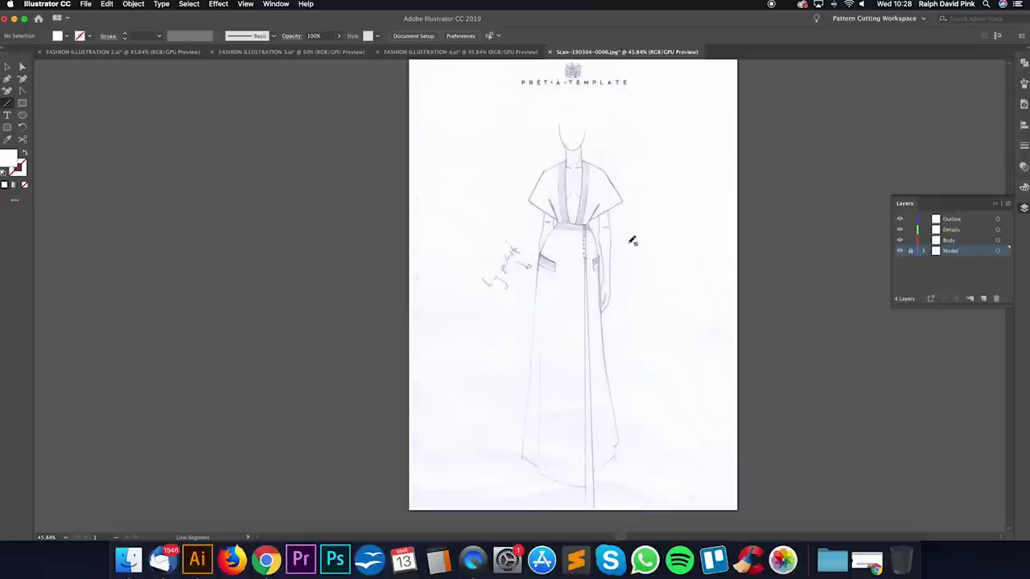
left_click(948, 241)
mouse_move(553, 181)
left_mouse_down()
mouse_move(621, 217)
mouse_move(659, 300)
left_mouse_up()
left_click_drag(684, 244, 604, 313)
key("super+z")
key("super+z")
key("super+z")
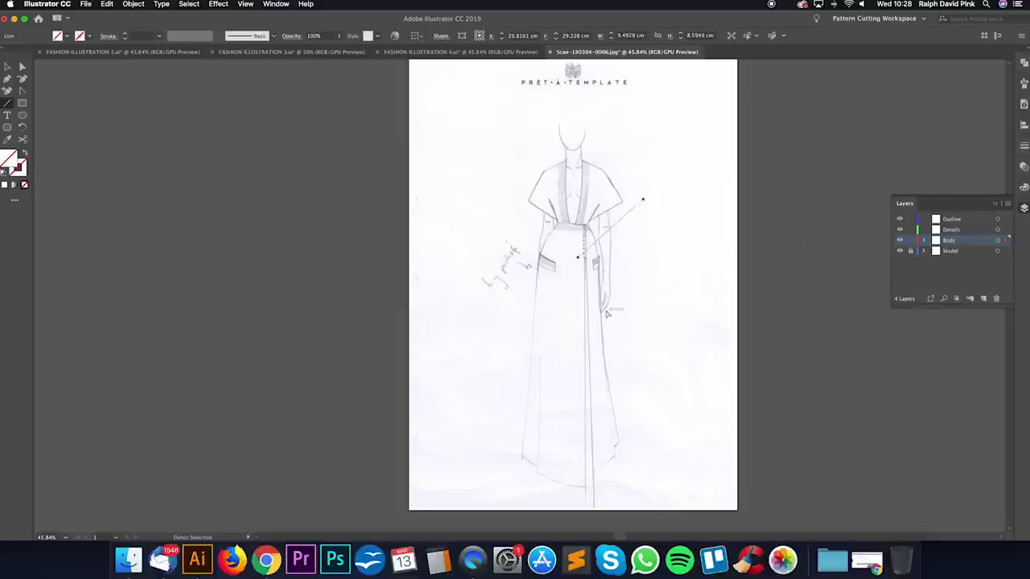
left_click(22, 67)
Step: Switch to FASHION ILLUSTRATION 3.ai and hide the MODEL, DETAILS and OUTLINE layers to isolate the BODY layer
key("super+=")
key("space")
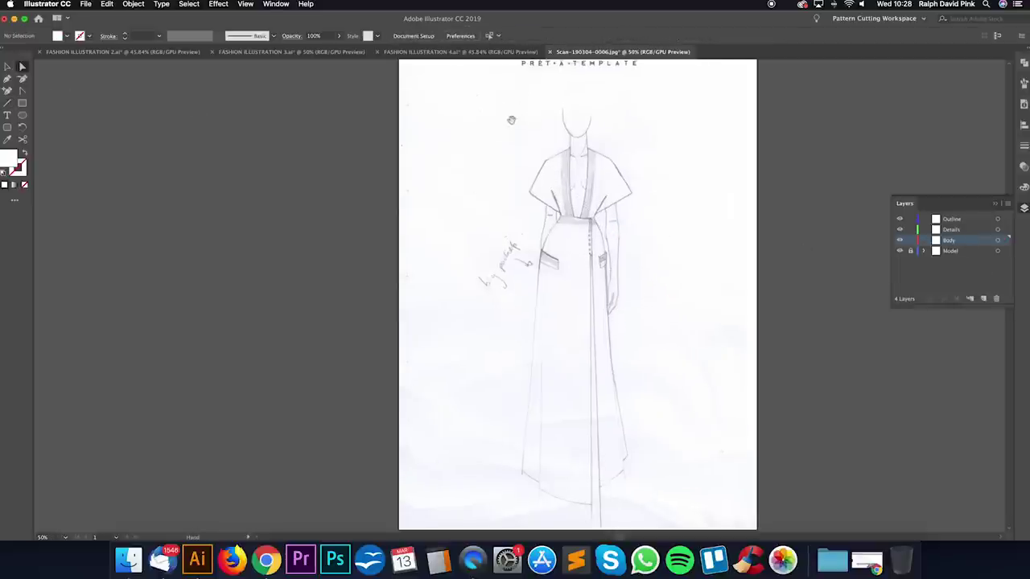
left_click_drag(511, 120, 511, 141)
left_click(299, 53)
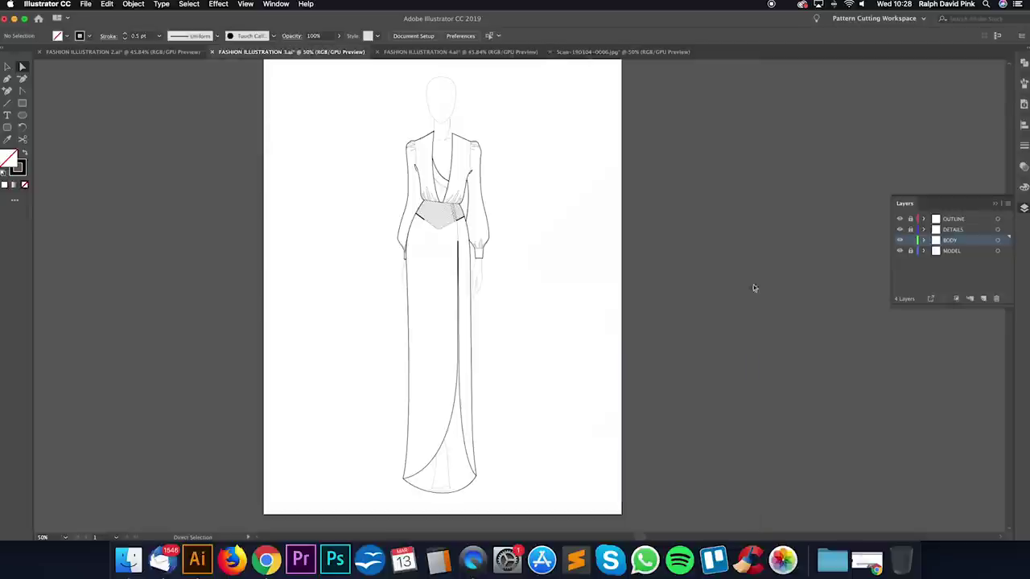
left_click(910, 230)
left_click(899, 251)
left_click(899, 229)
left_click(899, 219)
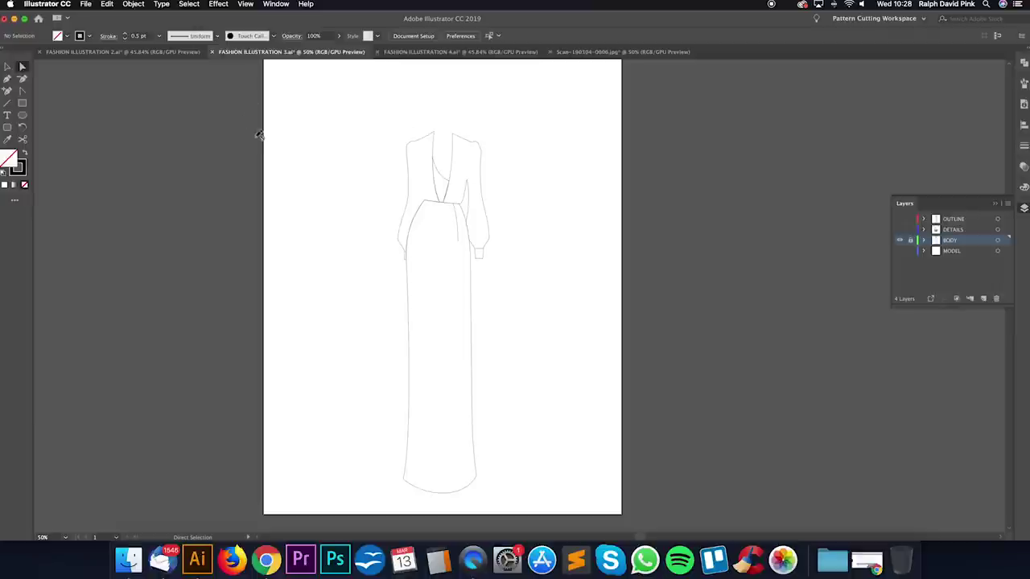
Step: Unlock the BODY layer, try filling all its dress paths with light lilac (#bbb7ed) and undo the fill
left_click(910, 239)
left_click_drag(347, 115, 522, 292)
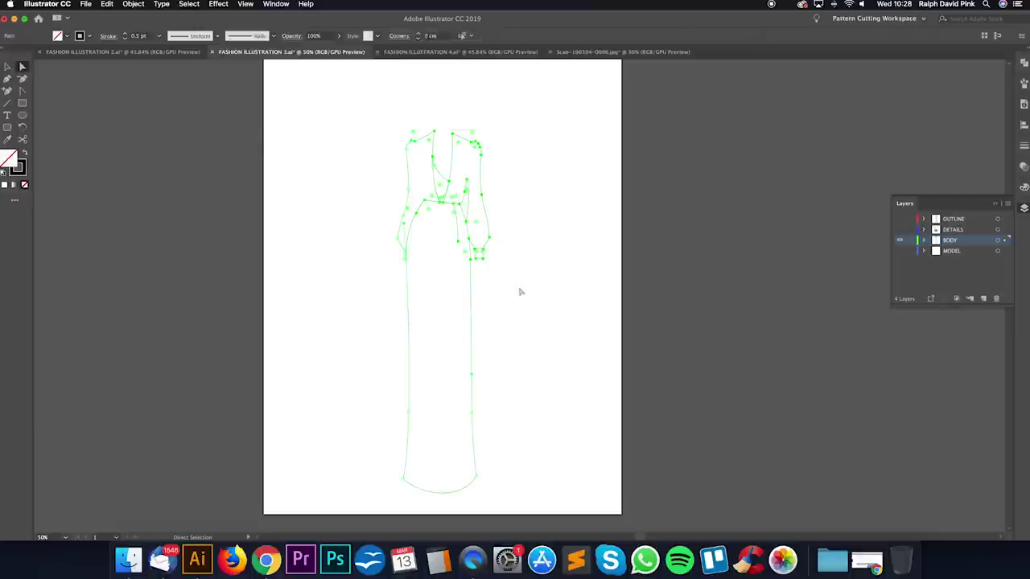
double_click(14, 160)
left_click(104, 167)
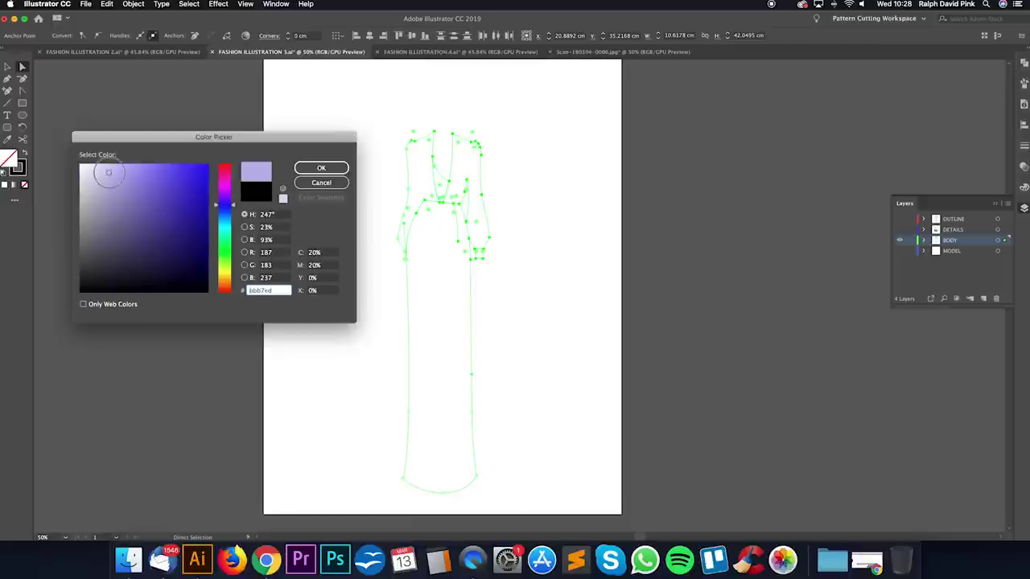
left_click(326, 166)
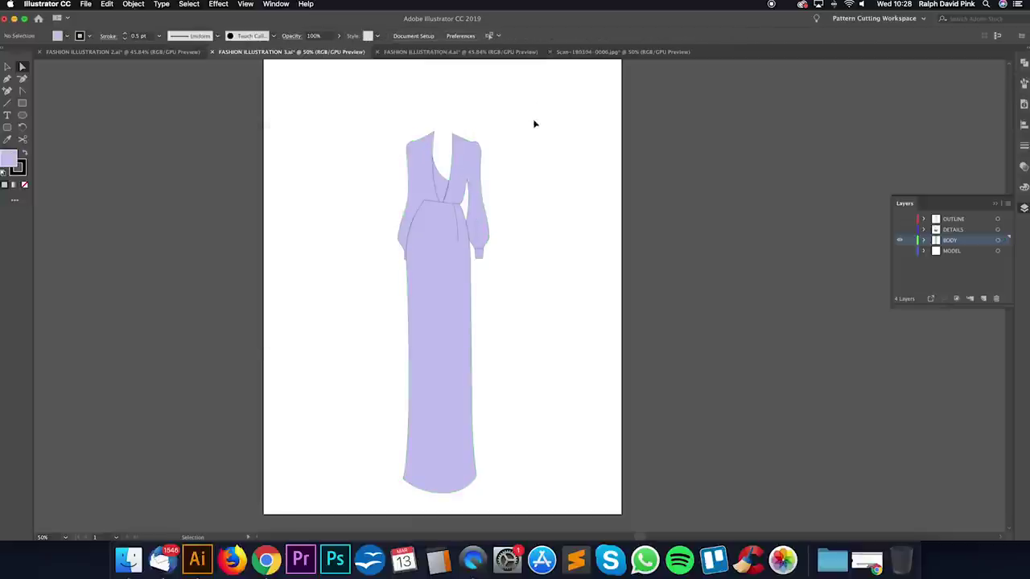
key("super+z")
Step: Switch back to the scanned sketch Scan-190304-0006.jpg and choose the Pen tool for tracing the bodice
left_click(601, 51)
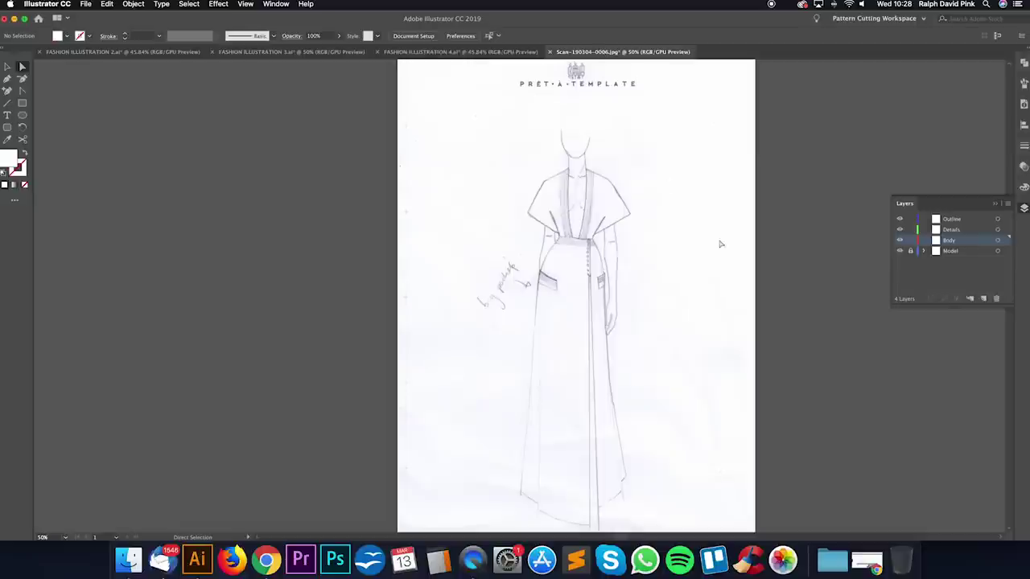
left_click(6, 79)
key("super+=")
left_click_drag(294, 282, 154, 278)
scroll(474, 213, "right", 2)
scroll(474, 213, "up", 2)
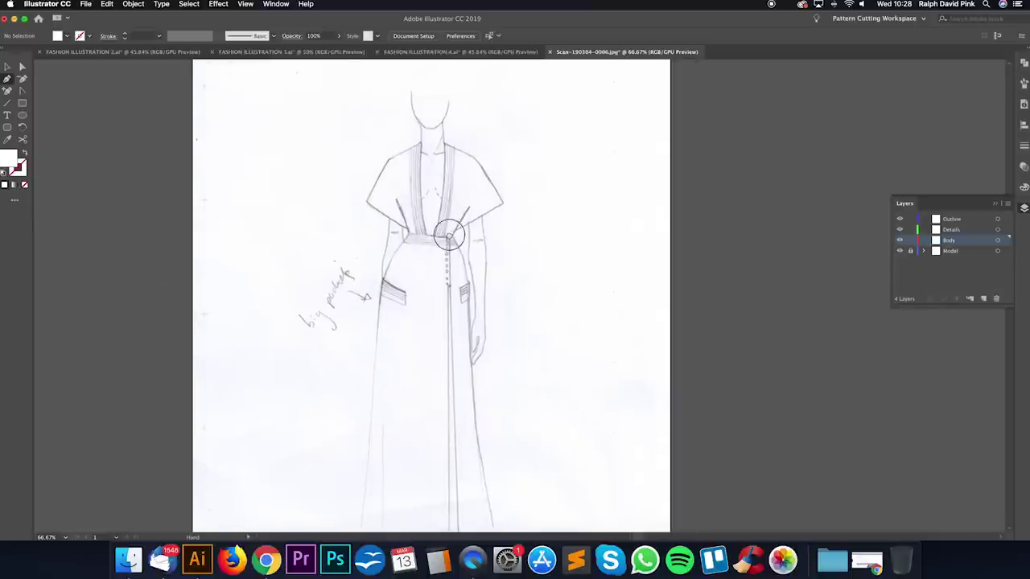
Step: Try tracing the shoulder line outward from the neckline with the Pen tool and remove the attempted paths
left_click(444, 144)
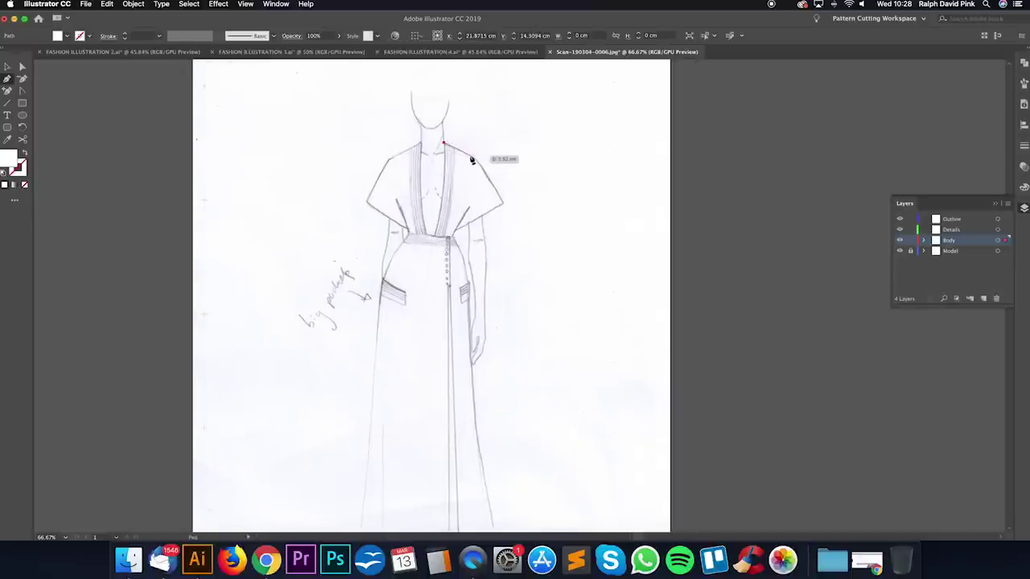
left_click_drag(473, 160, 370, 113)
key("super+=")
key("super+=")
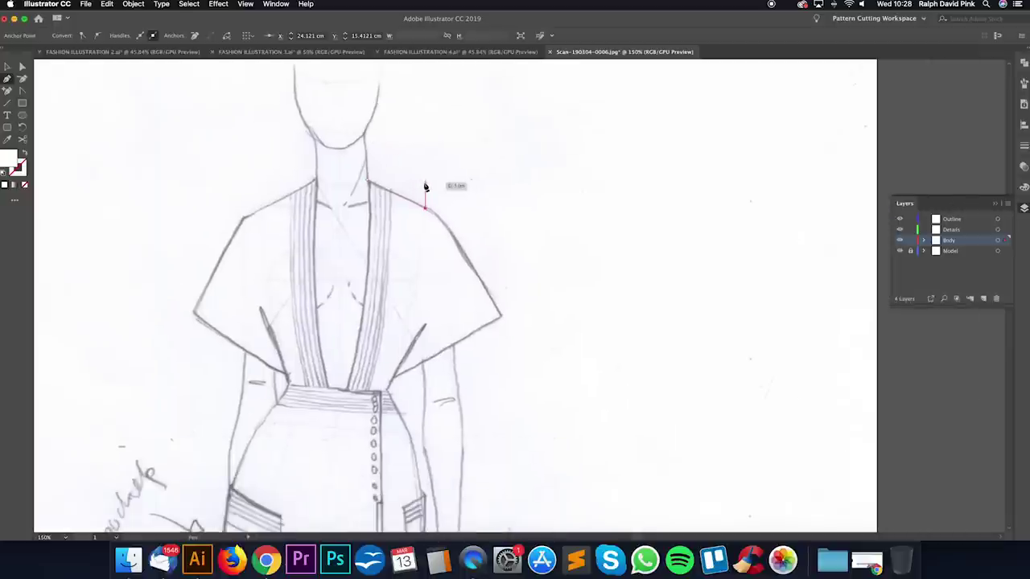
key("super+z")
key("super+z")
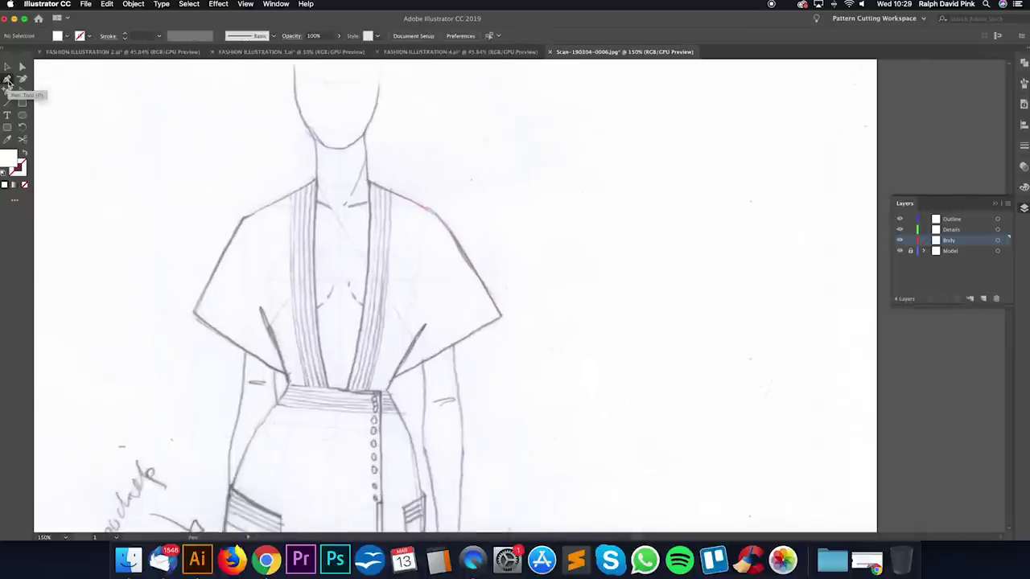
left_click(368, 182)
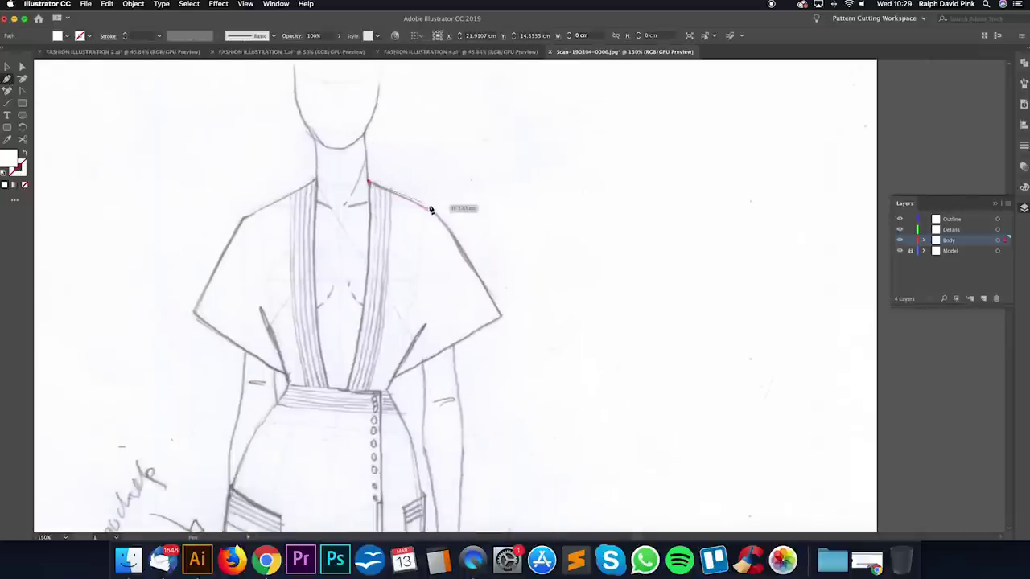
left_click(420, 206)
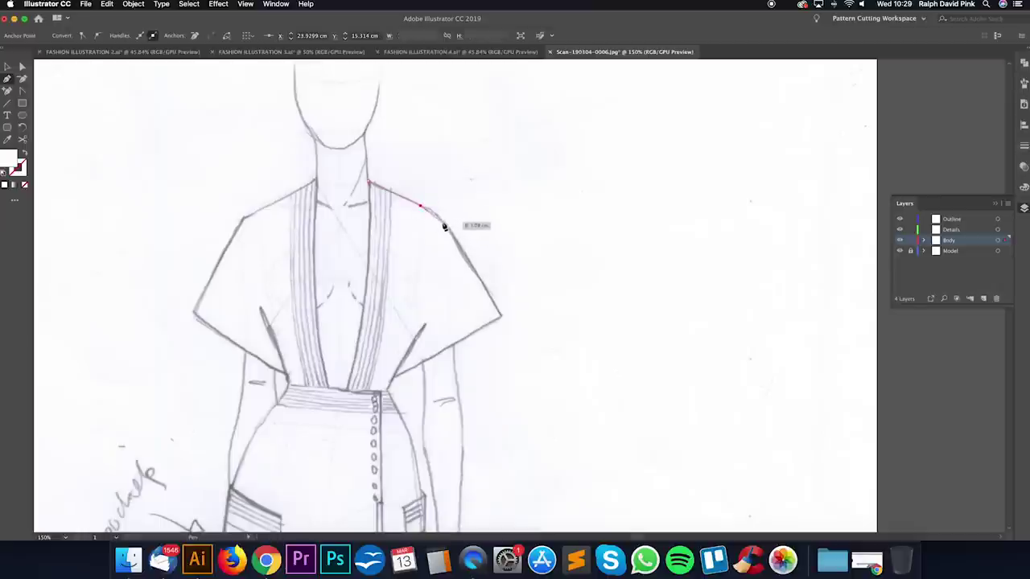
left_click_drag(447, 230, 466, 252)
key("BackSpace")
key("BackSpace")
Step: Draw a trial straight Pen segment in the empty area beside the shoulder and remove it
left_click(403, 177)
left_click(504, 220)
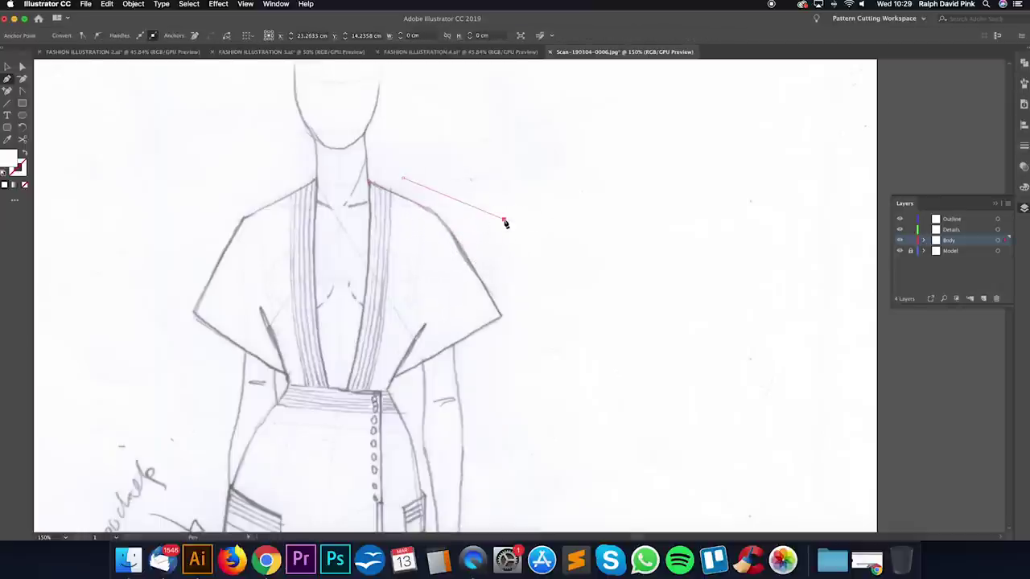
left_click_drag(506, 223, 402, 188)
key("Escape")
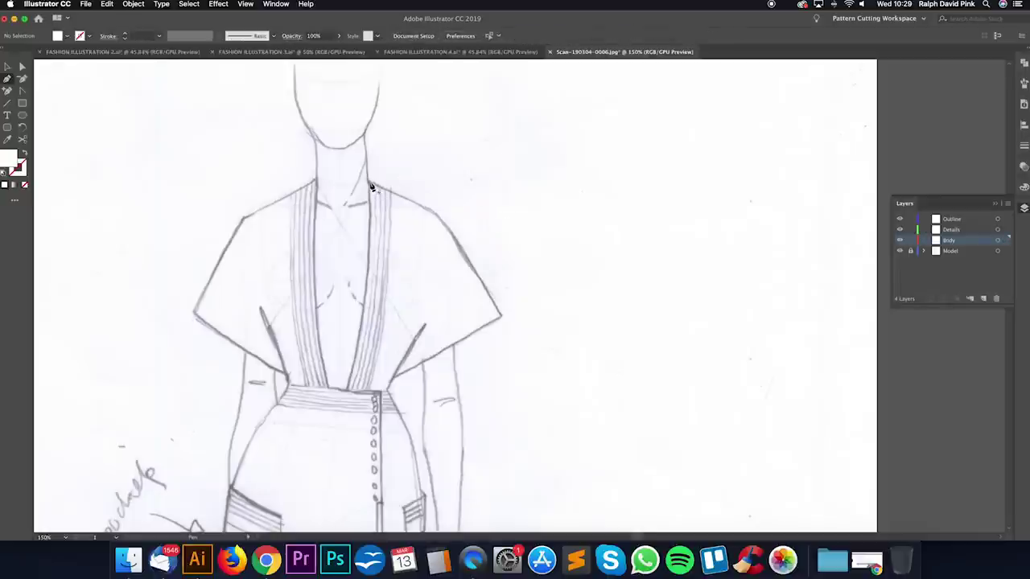
Step: Trace the bodice with the Pen tool from the neckline along the curved shoulder to the sleeve corner, then under the sleeve to the waist
left_click(369, 184)
left_click(419, 206)
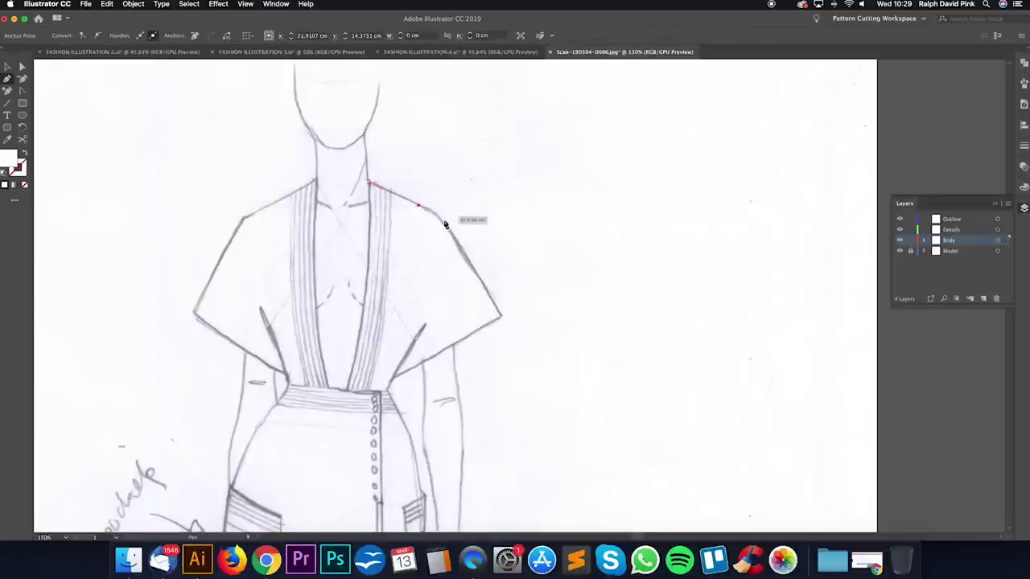
left_click_drag(449, 230, 463, 254)
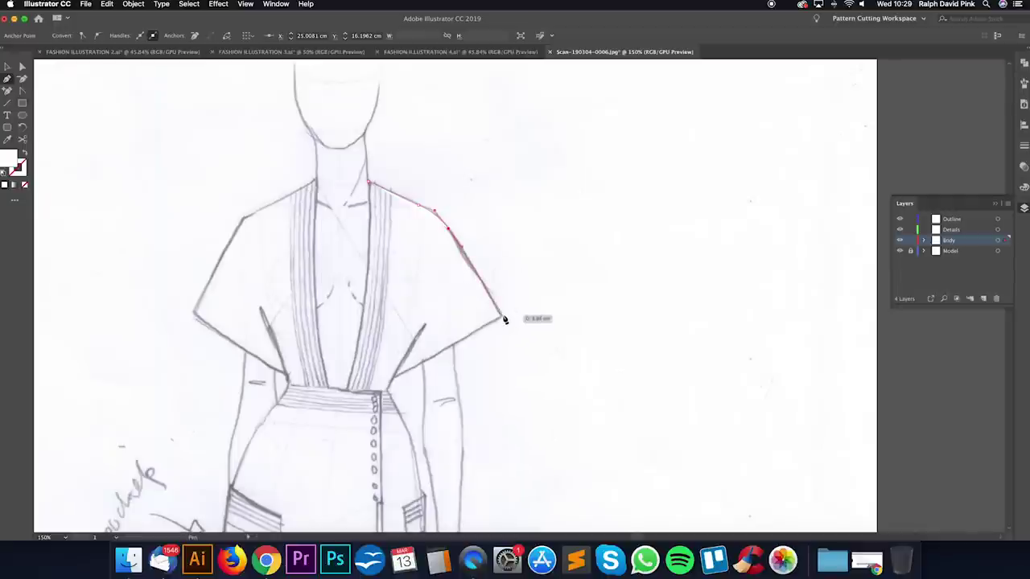
left_click(501, 318)
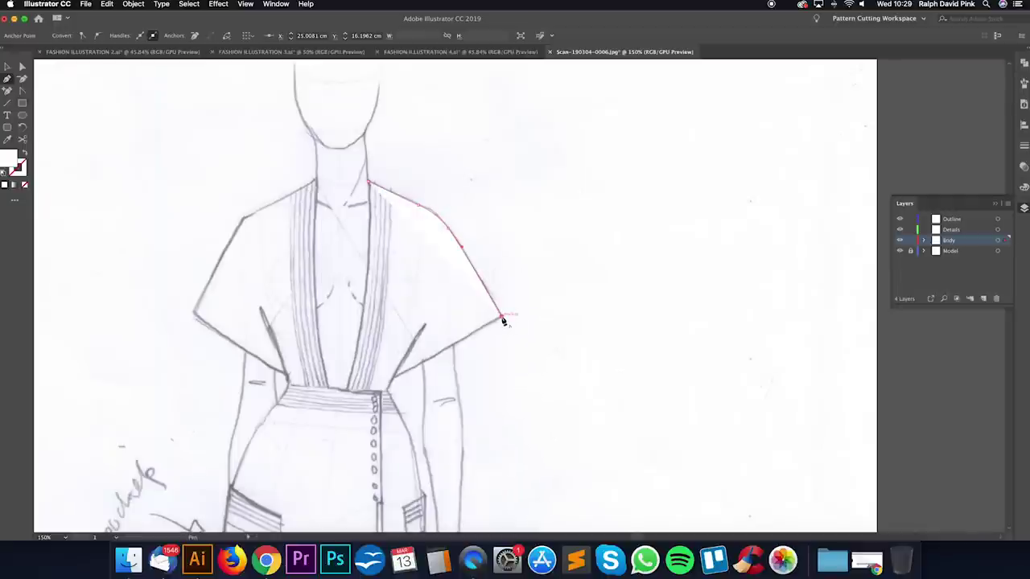
left_click(387, 389)
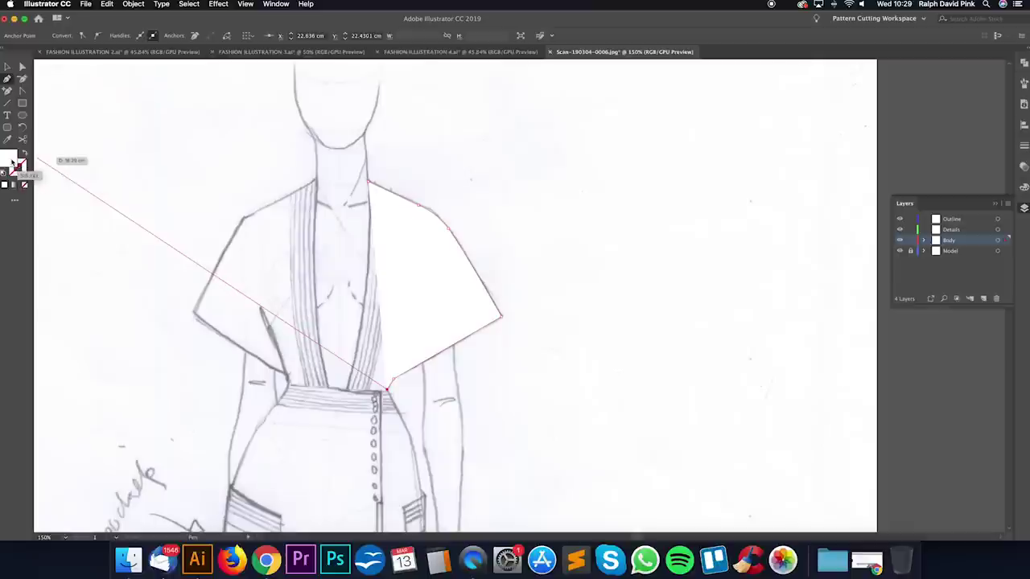
Step: Set the stroke colour of the traced bodice path to black
double_click(24, 166)
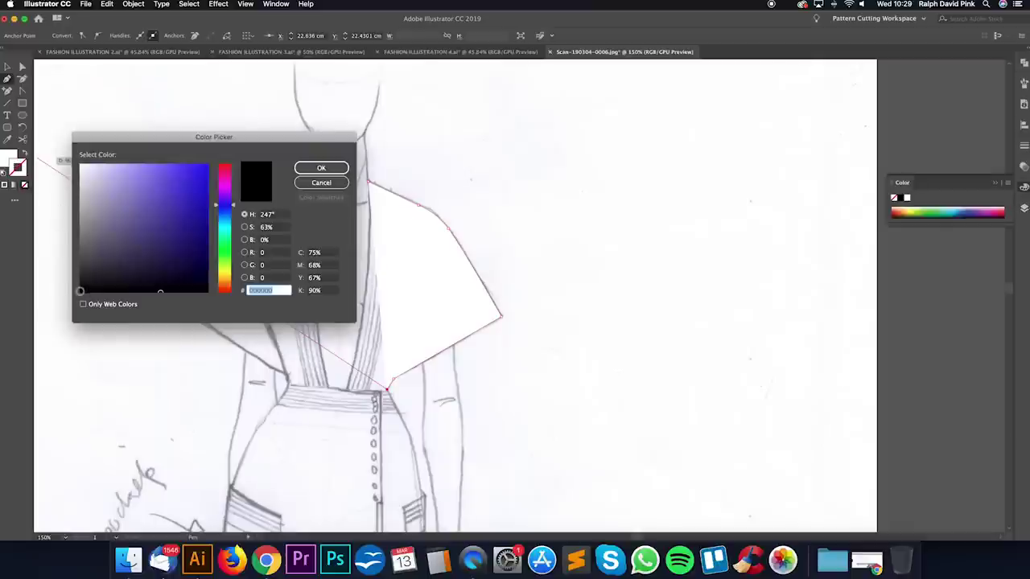
left_click(321, 168)
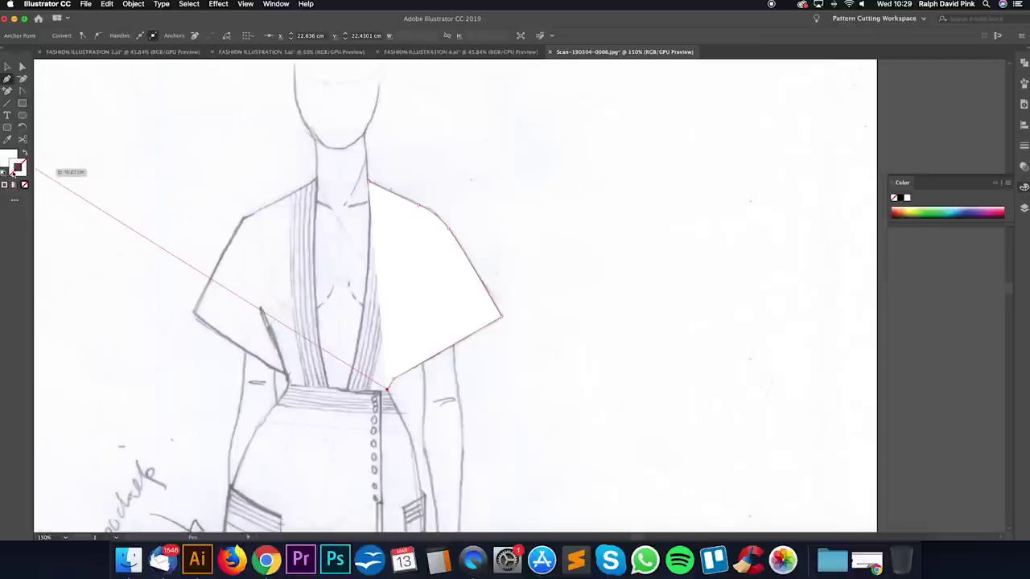
double_click(18, 167)
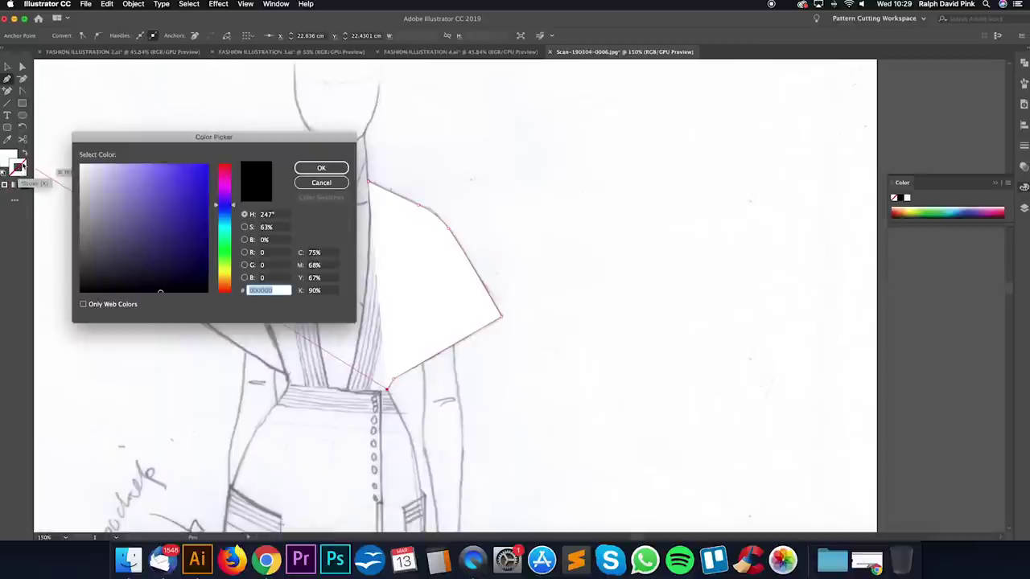
left_click(84, 290)
left_click(321, 168)
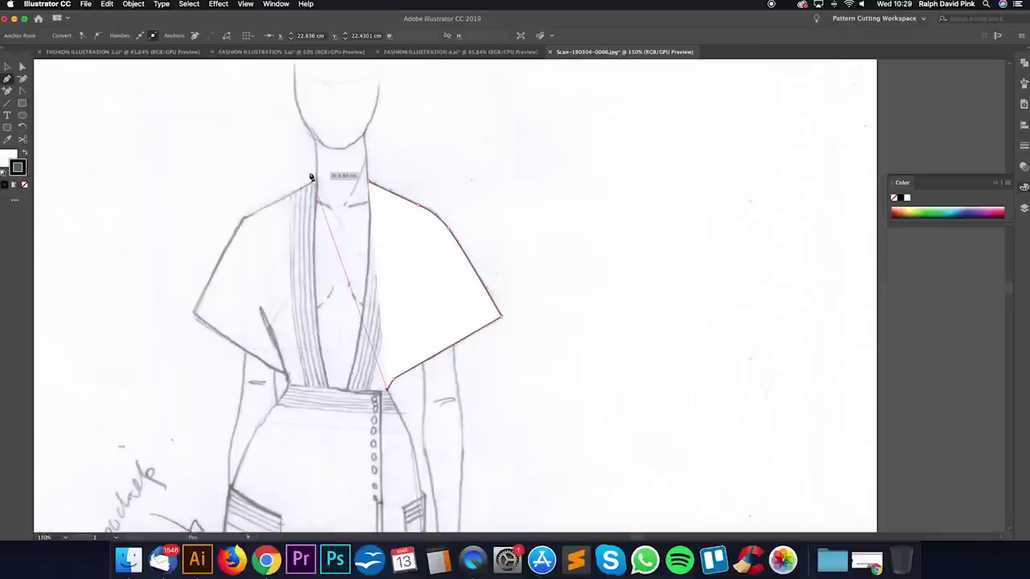
Step: Remove the fill from the traced path and extend it with a curved Pen segment from the waist to the hip above the small pocket
left_click(8, 157)
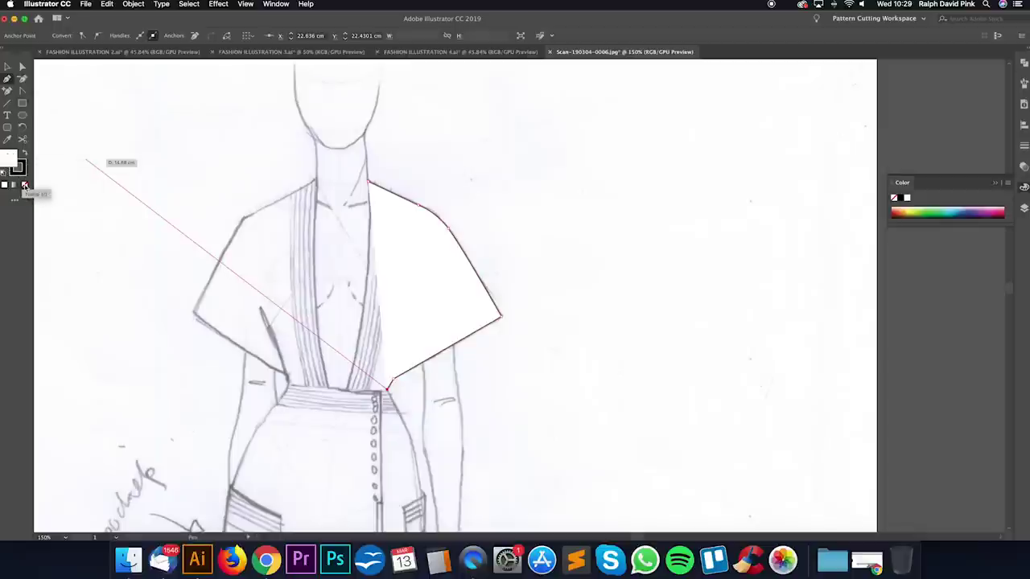
left_click(24, 185)
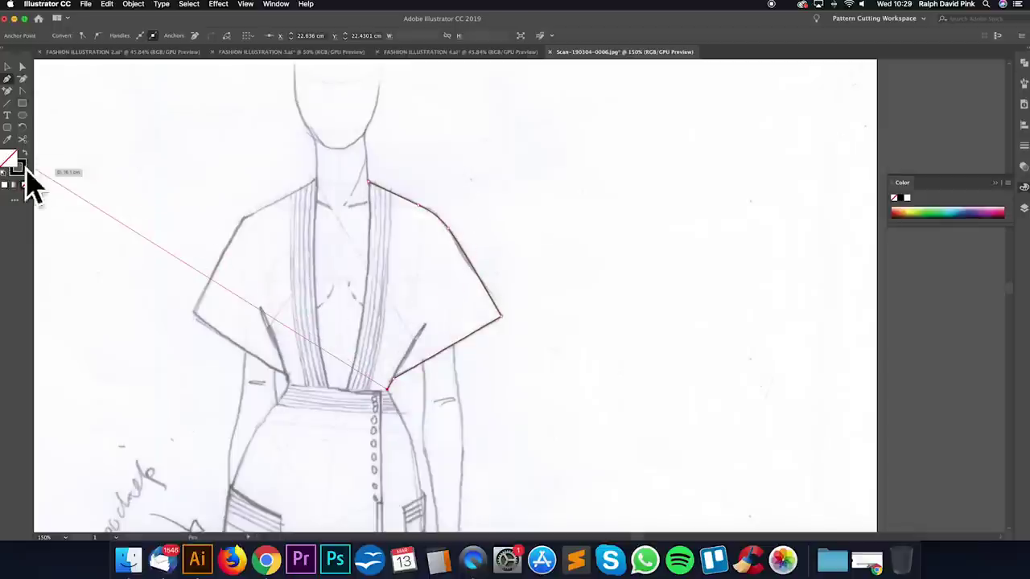
left_click_drag(476, 416, 420, 181)
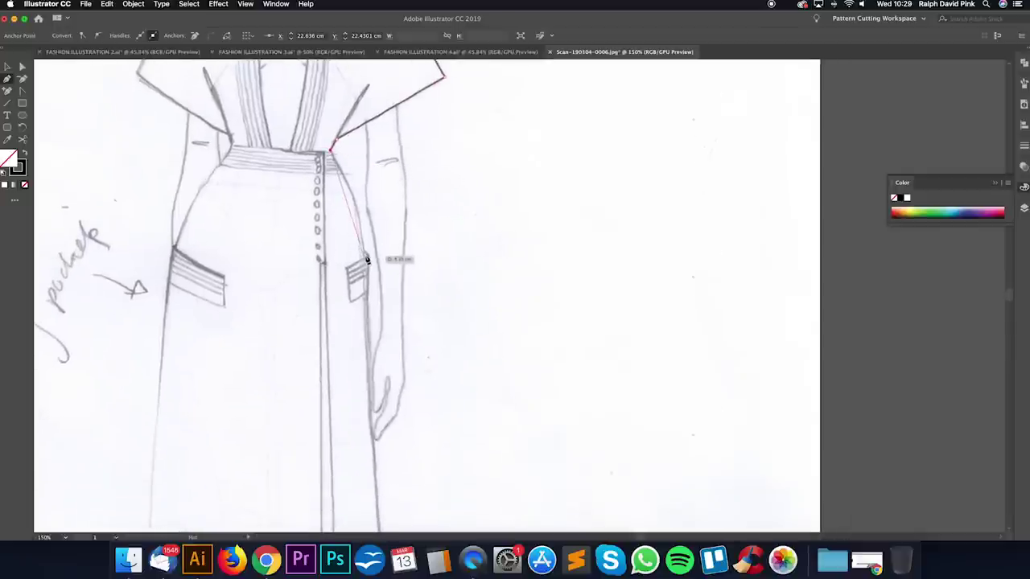
key("super+minus")
left_click_drag(468, 308, 358, 229)
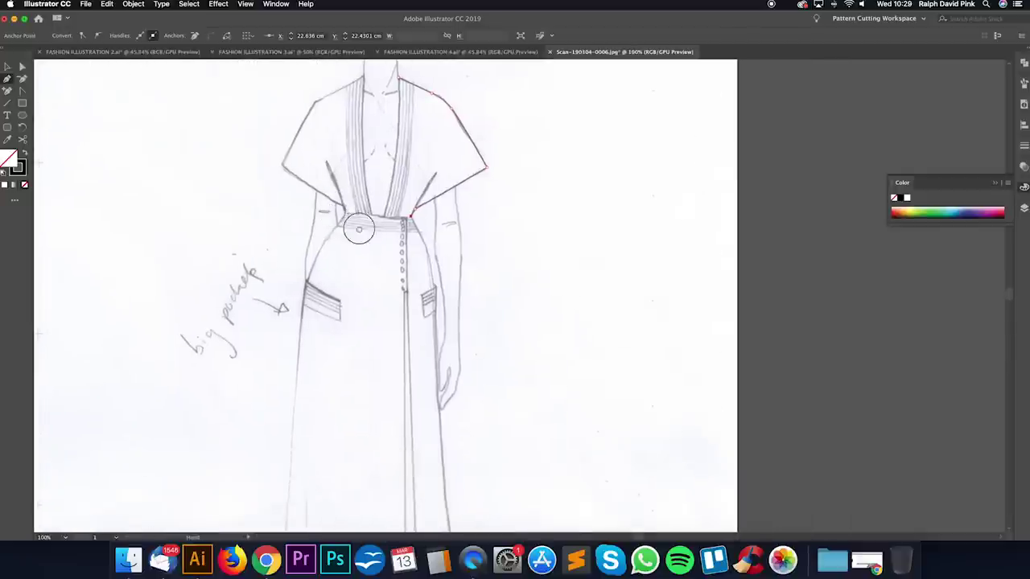
scroll(475, 232, "right", 2)
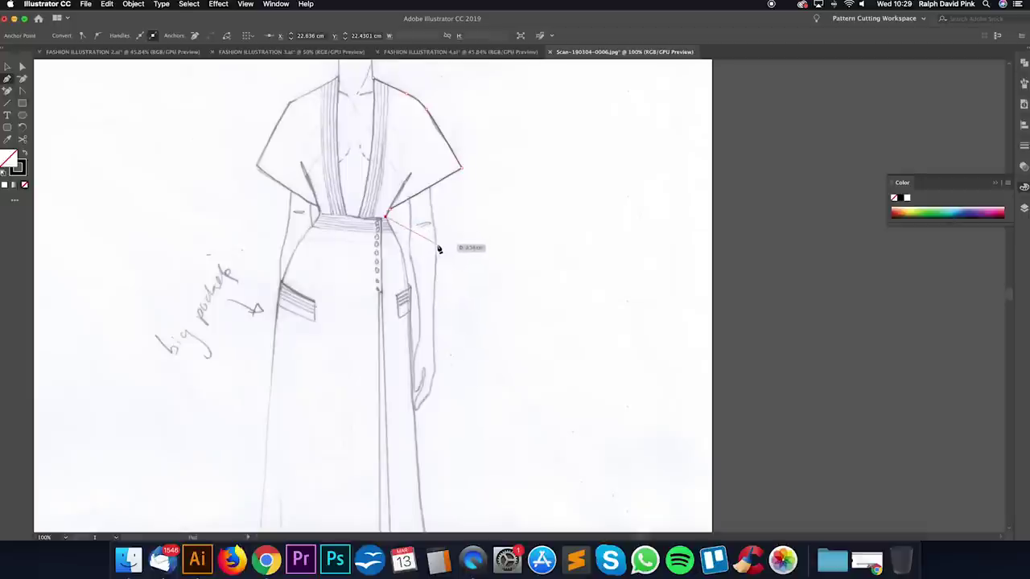
left_click_drag(409, 287, 412, 326)
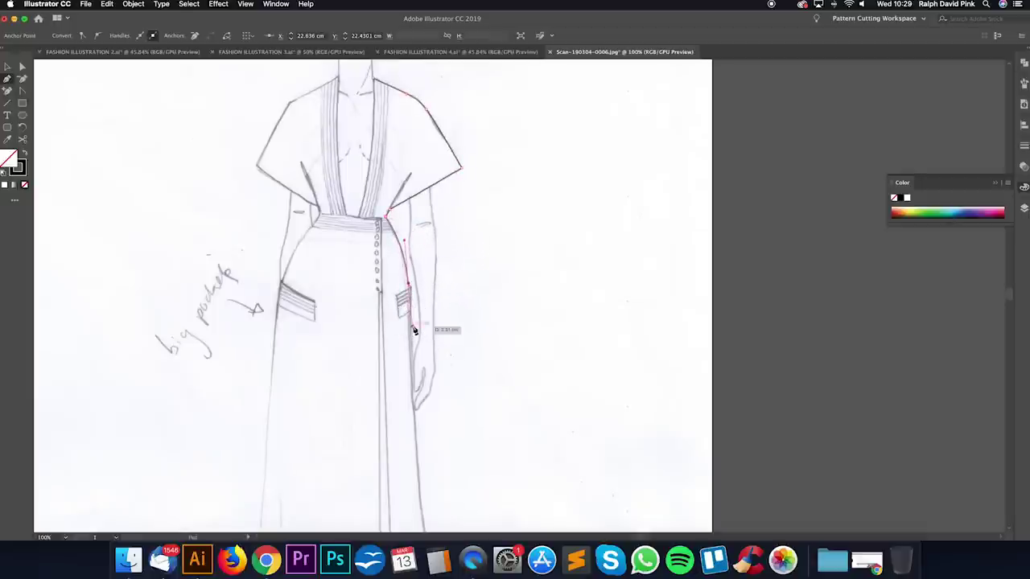
Step: Turn the hip anchor above the small pocket into a corner by removing its outgoing handle
key("super+equal")
scroll(522, 302, "down", 1)
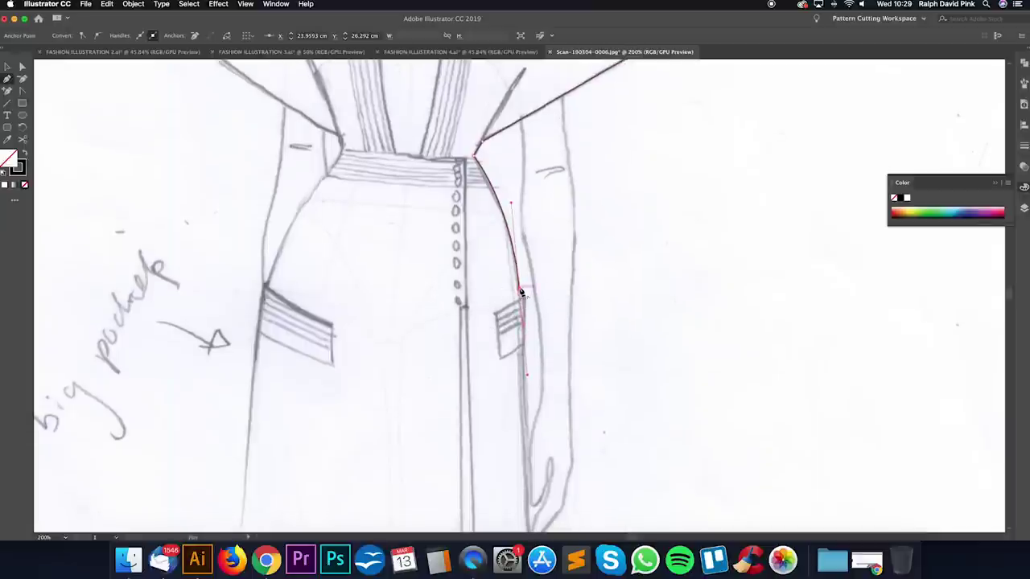
left_click(521, 294)
key("super+plus")
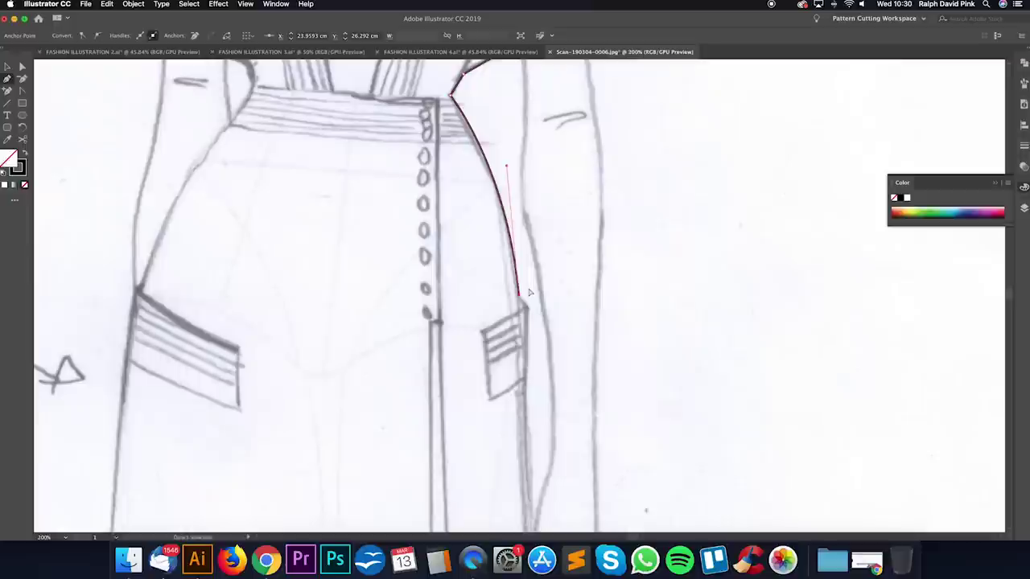
key("super+z")
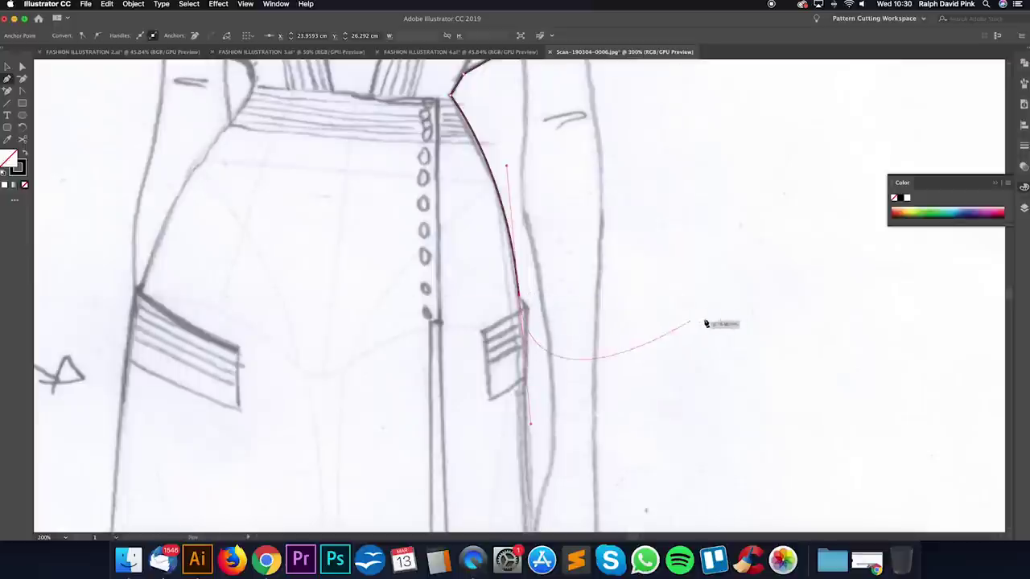
left_click(786, 314)
key("cmd+z")
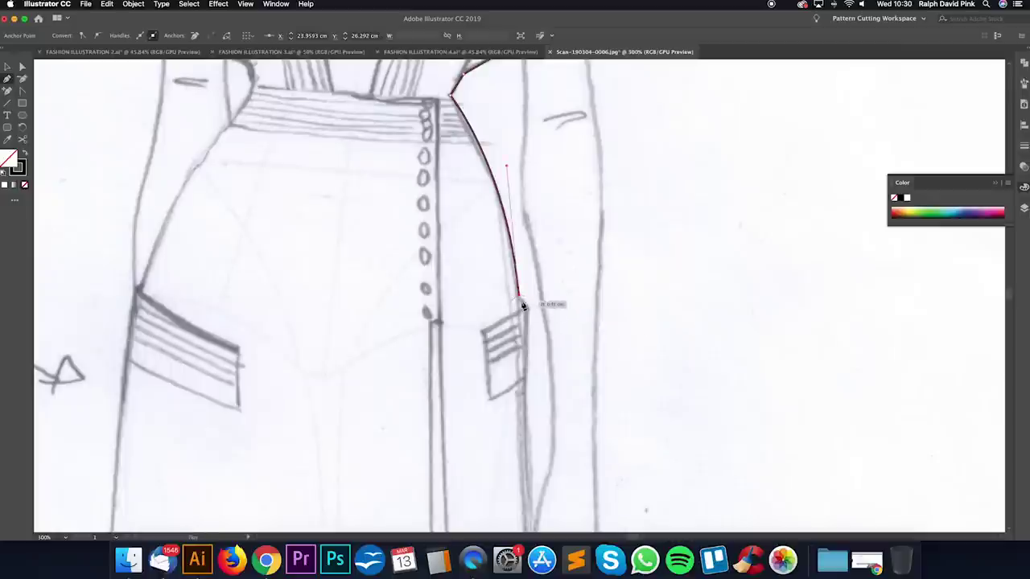
Step: Trace the outer edge of the small pocket and continue down the skirt's right side seam in a gentle curve to the hem corner
left_click(527, 403)
scroll(527, 403, "down", 2)
scroll(523, 346, "down", 4)
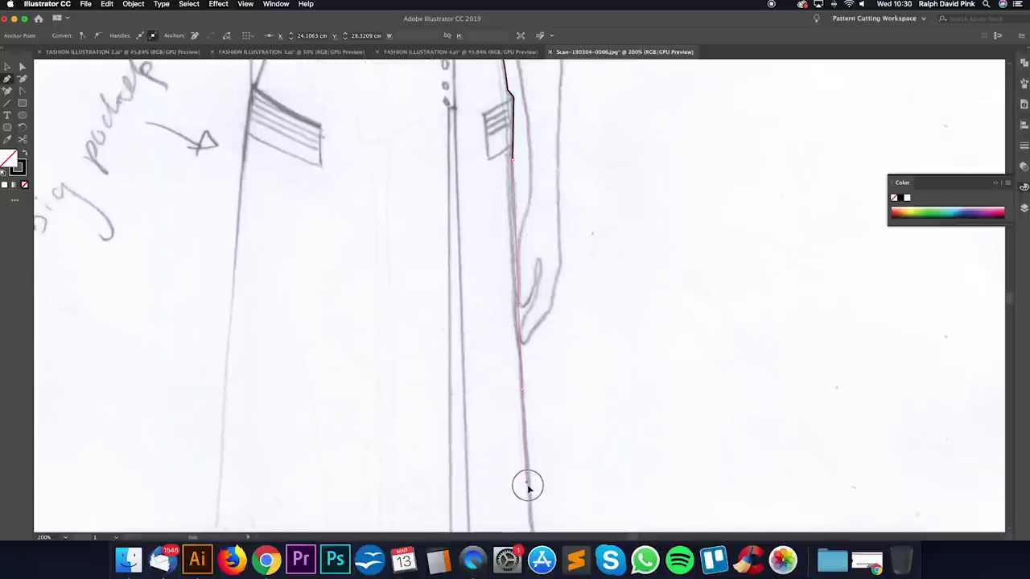
left_click(531, 503)
key("super+minus")
left_click_drag(609, 377, 597, 170)
left_click_drag(593, 472, 579, 369)
left_click(555, 382)
left_click(589, 527)
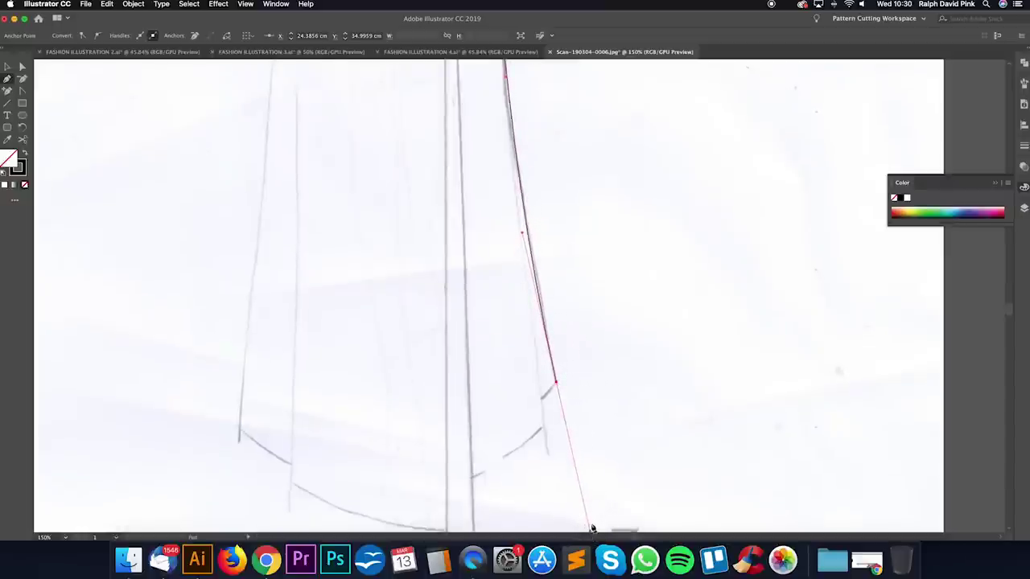
Step: Trace the stepped fold at the right hem corner and the curved hem to the front opening, ending in a corner anchor
left_click(533, 405)
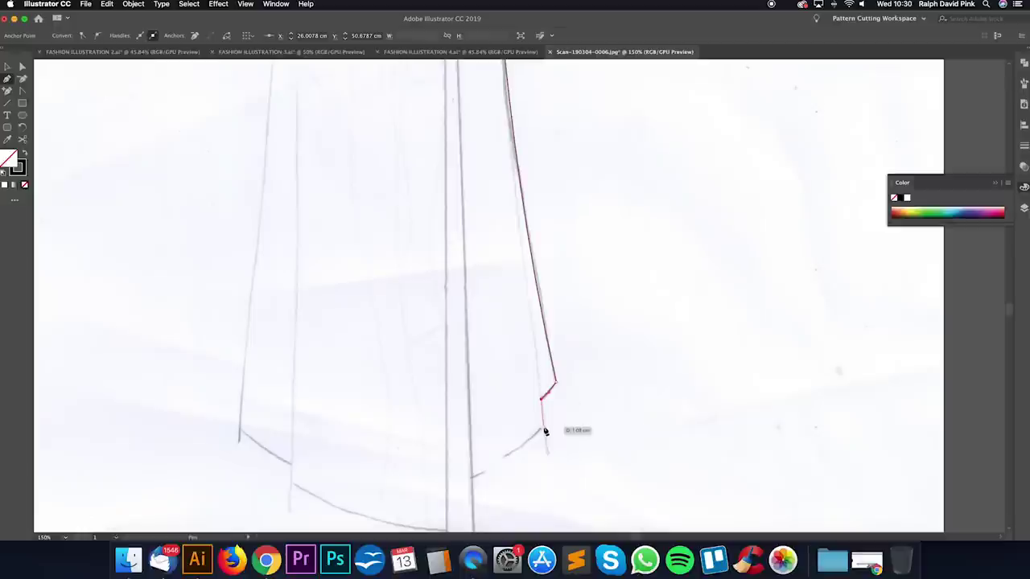
left_click(544, 423)
left_click_drag(471, 478, 424, 494)
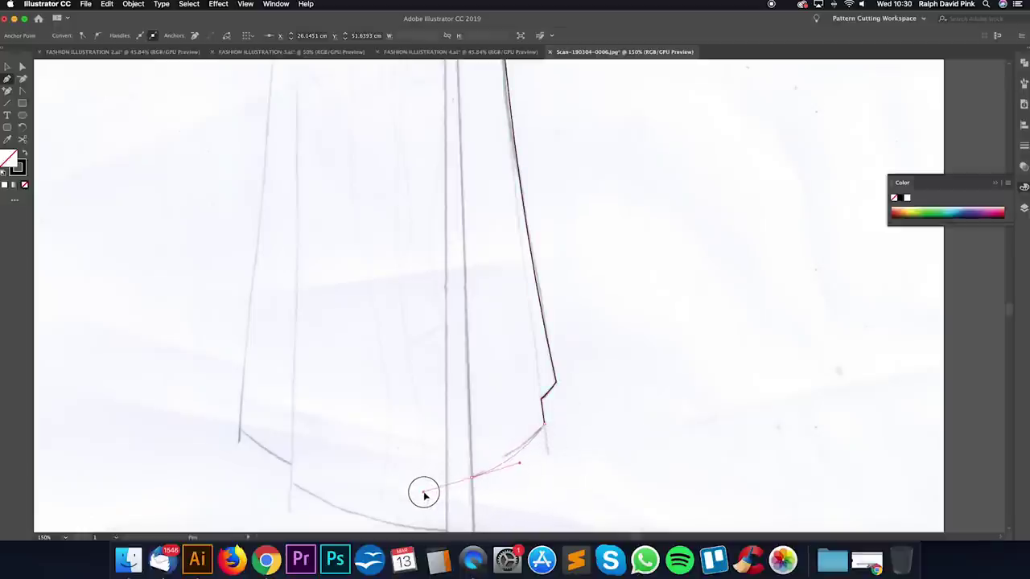
left_click(471, 477)
Step: Trace the front opening up to the lowest button and back down its other edge to the hem
scroll(477, 247, "up", 10)
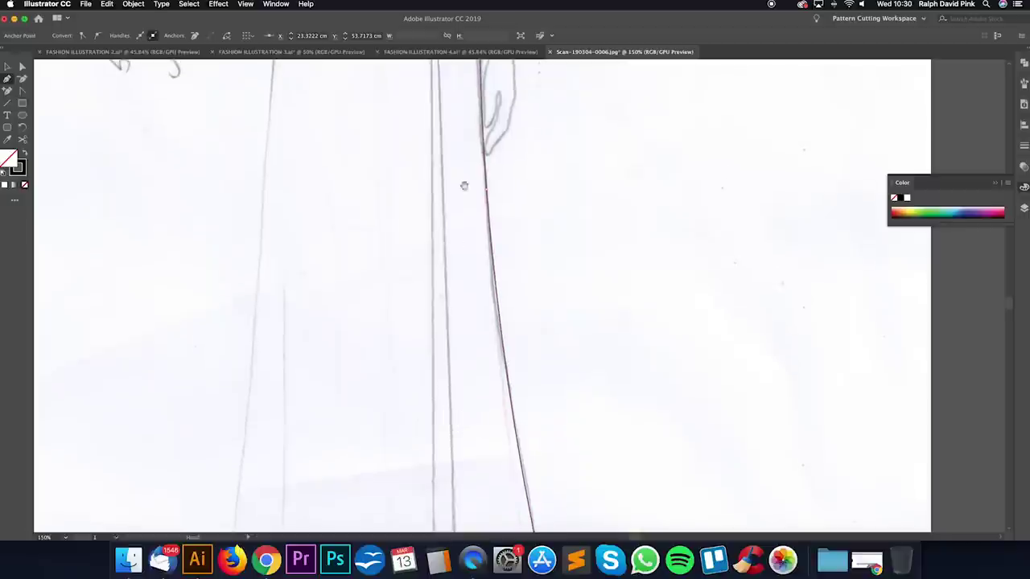
left_click(443, 142)
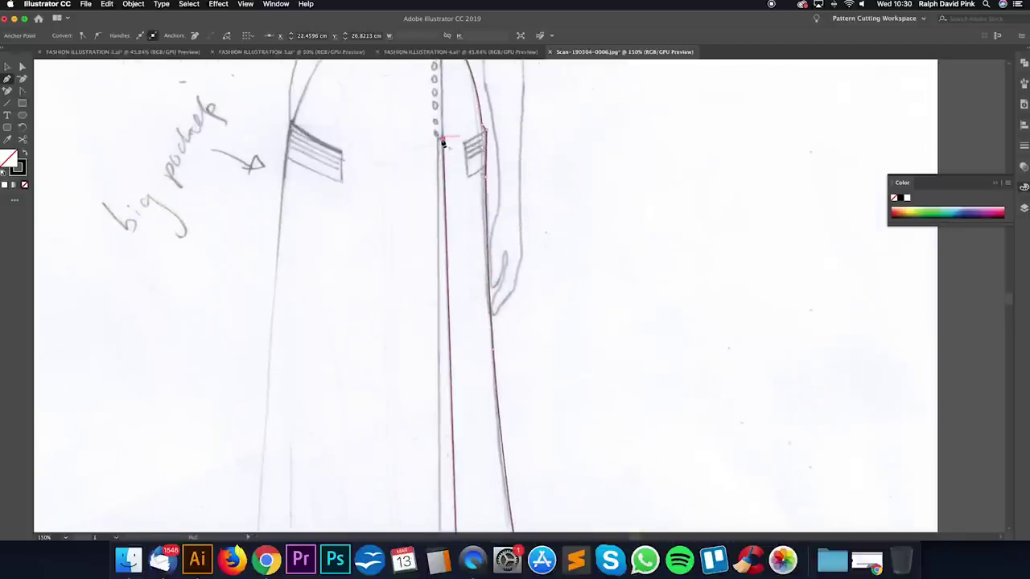
scroll(437, 314, "down", 10)
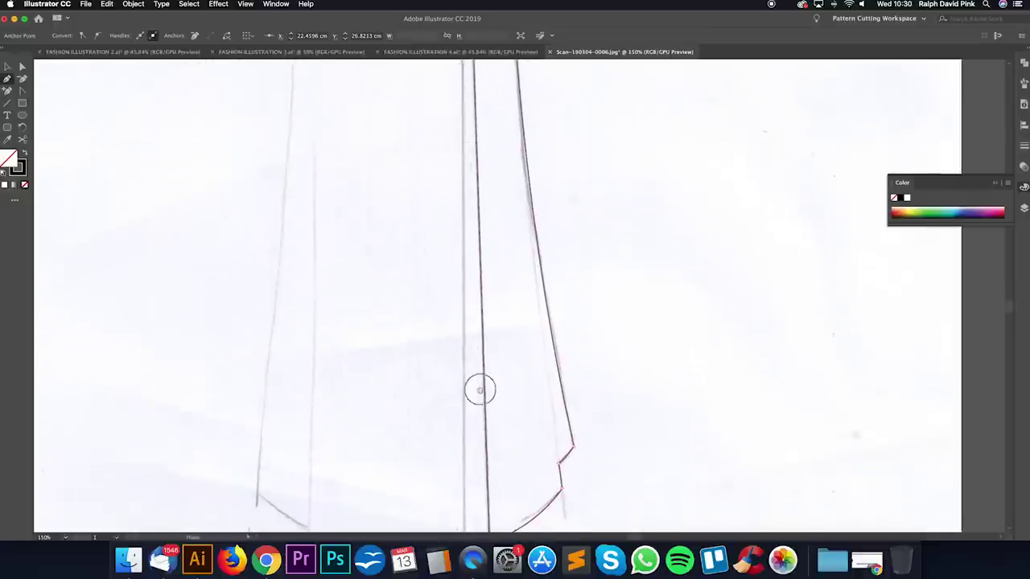
scroll(474, 374, "down", 2)
left_click(469, 413)
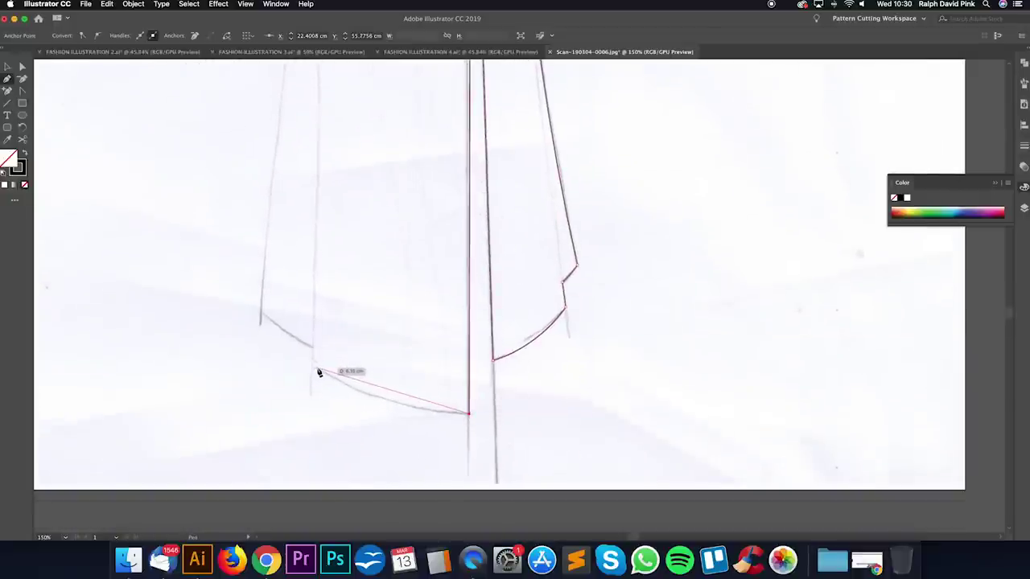
key("space")
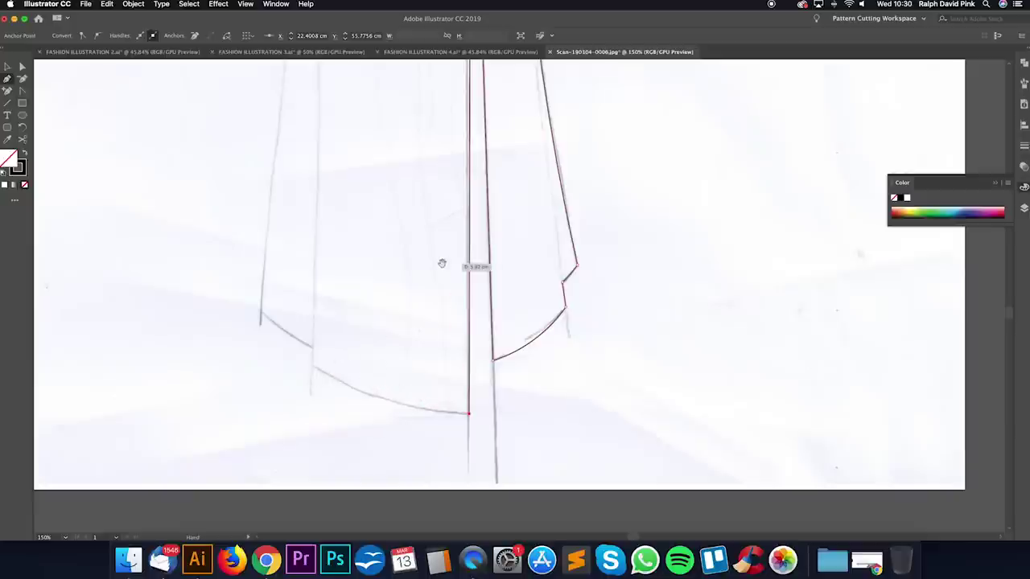
left_click_drag(451, 229, 224, 343)
left_click_drag(212, 247, 458, 446)
mouse_move(506, 195)
left_mouse_down()
mouse_move(435, 435)
mouse_move(381, 230)
mouse_move(508, 368)
left_mouse_up()
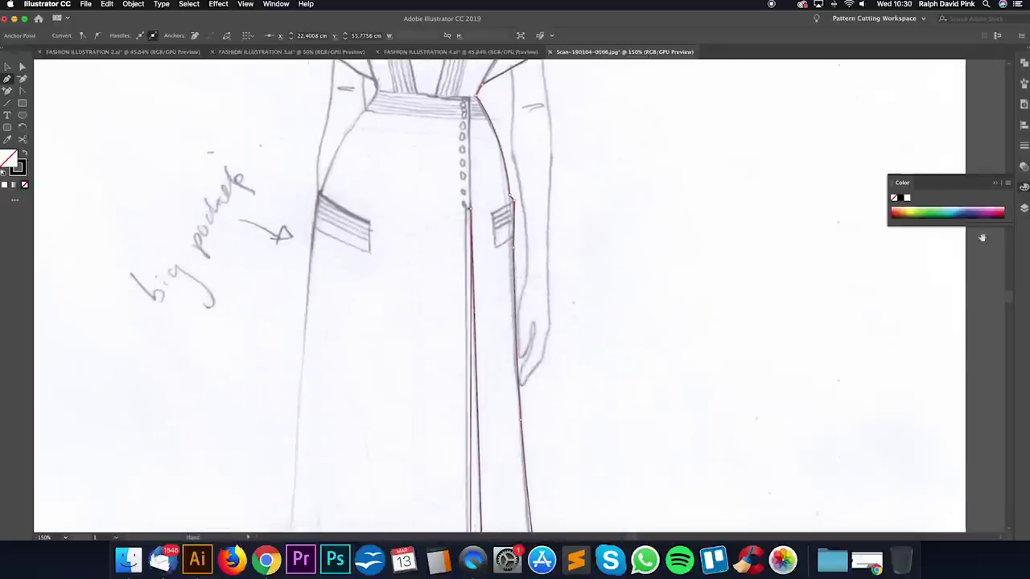
mouse_move(1008, 297)
left_mouse_down()
mouse_move(1009, 379)
mouse_move(1014, 295)
mouse_move(1013, 315)
left_mouse_up()
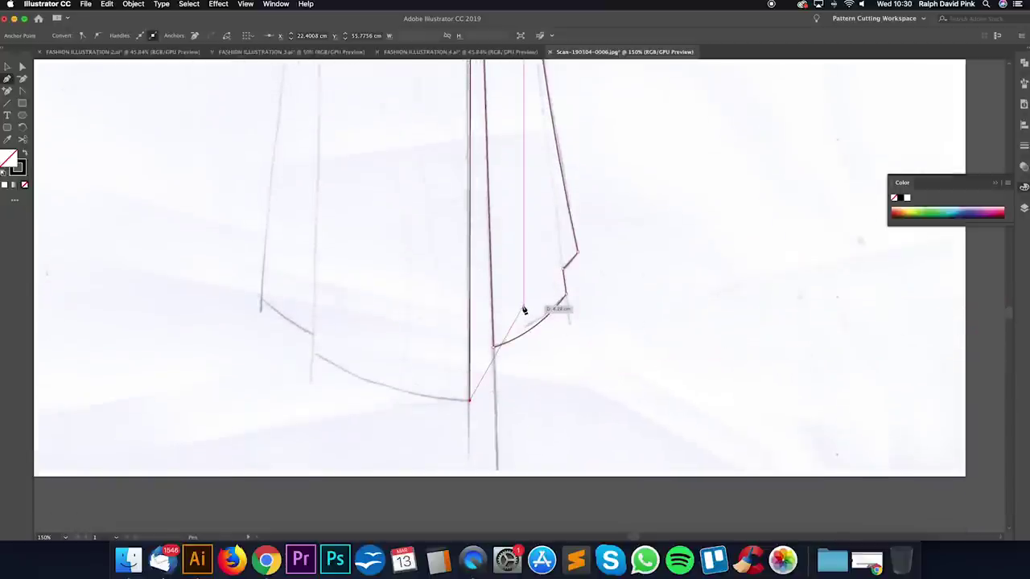
key("super+=")
key("super+=")
key("super+=")
key("super+=")
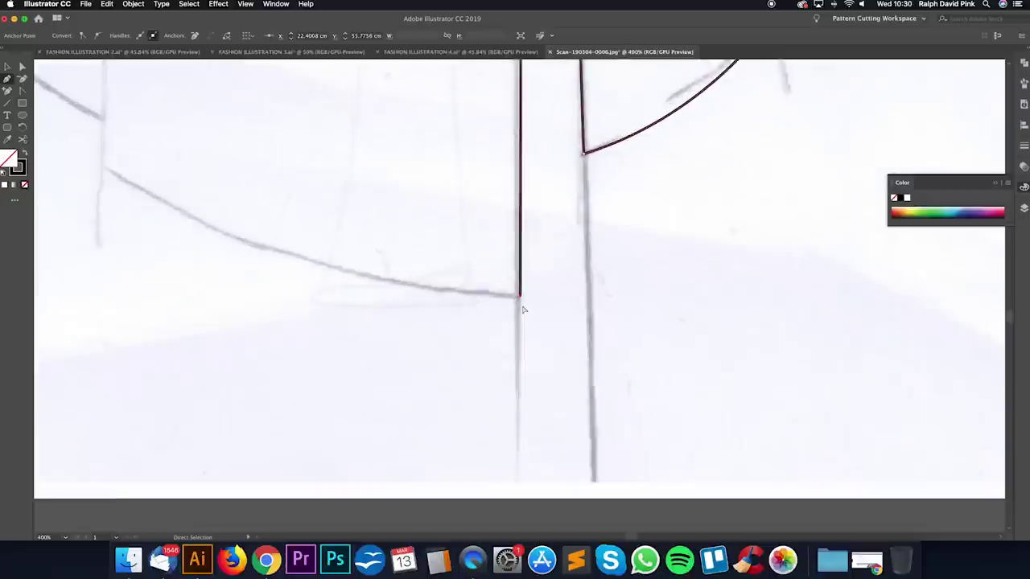
key("super+minus")
key("super+minus")
key("super+minus")
key("super+minus")
key("super+minus")
key("super+minus")
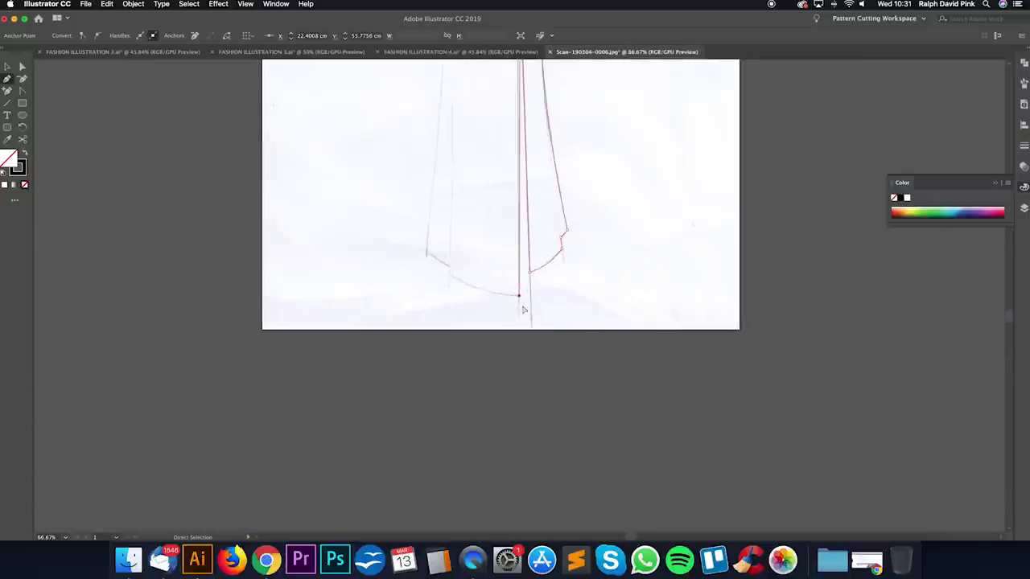
key("super+equal")
key("super+equal")
key("super+equal")
key("super+equal")
key("super+equal")
key("super+equal")
key("super+minus")
key("super+minus")
key("super+minus")
key("super+minus")
key("super+minus")
key("super+equal")
key("super+equal")
key("super+equal")
key("super+equal")
key("super+equal")
key("super+equal")
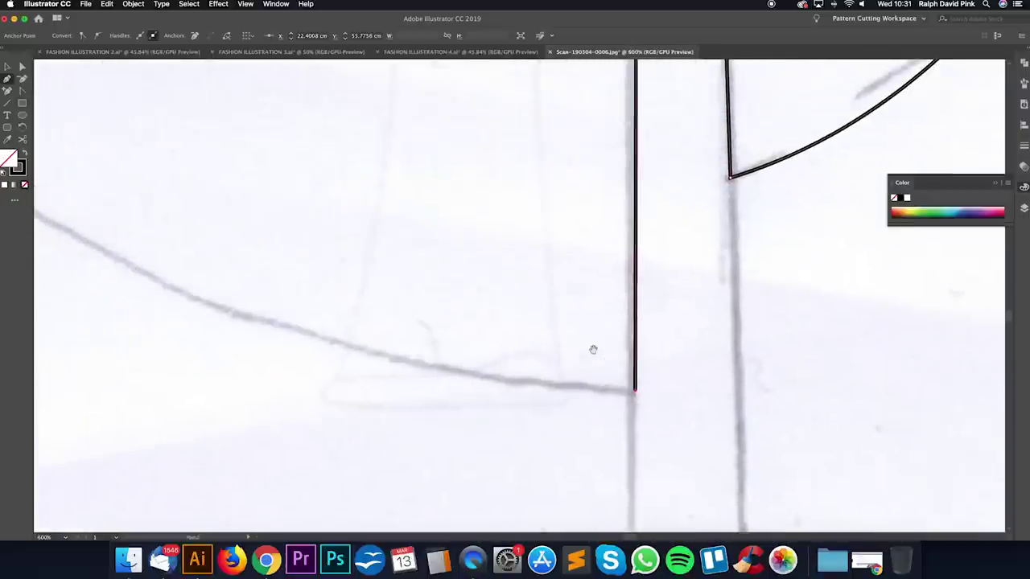
key("super+minus")
key("super+minus")
key("super+minus")
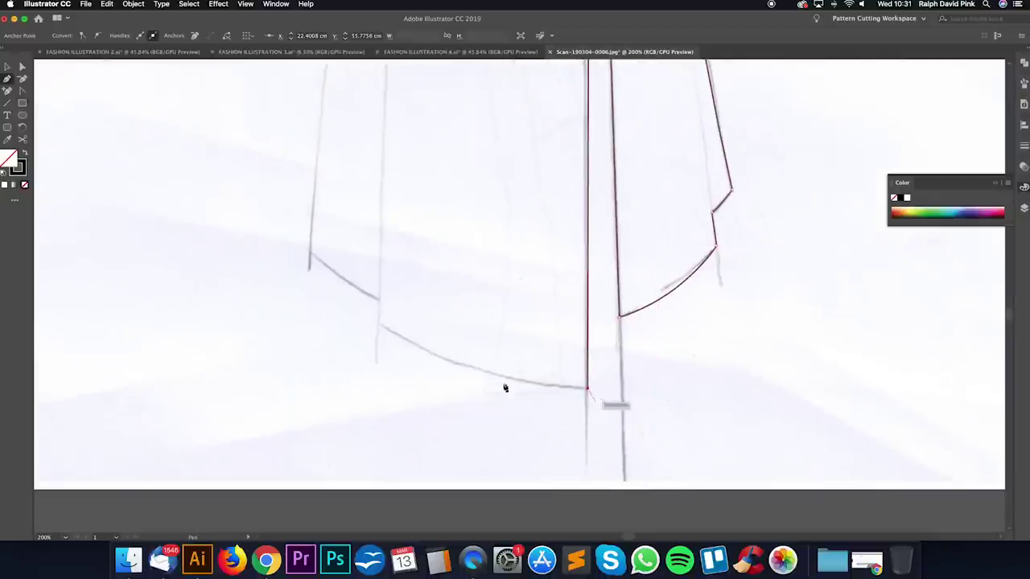
Step: Trace the left skirt hem with a long curve, a short vertical step and a second curve ending in a corner at the side seam
left_click_drag(378, 326, 284, 263)
left_click(379, 324)
left_click(378, 299)
left_click_drag(311, 254, 282, 219)
left_click(310, 251)
Step: Trace the skirt's left side seam from the hem up to the big pocket's top corner, then step inward to the hip line
left_click_drag(366, 175, 386, 439)
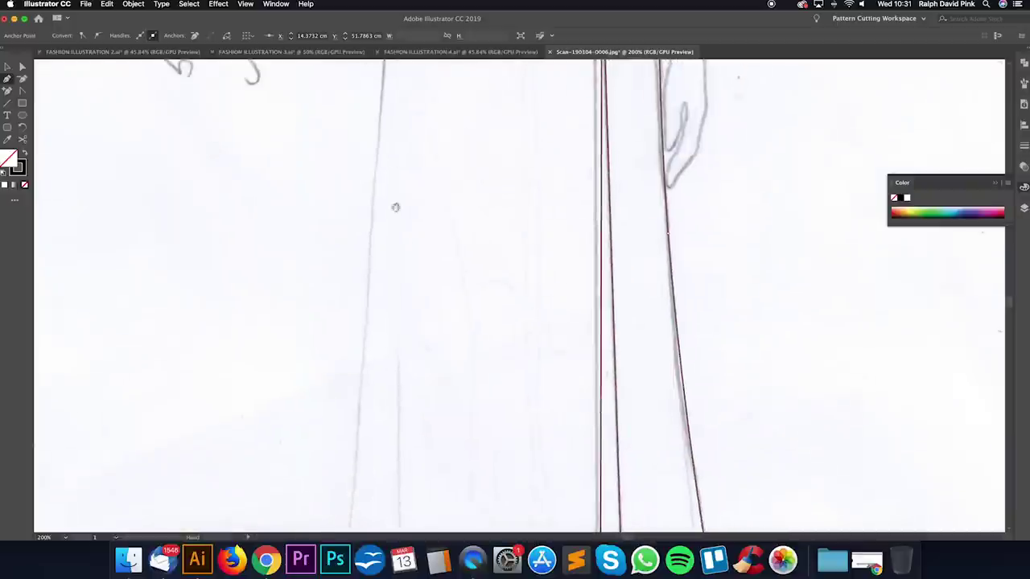
left_click_drag(396, 161, 352, 430)
key("super+minus")
left_click_drag(566, 175, 463, 364)
mouse_move(481, 126)
left_mouse_down()
mouse_move(485, 74)
mouse_move(492, 168)
left_mouse_up()
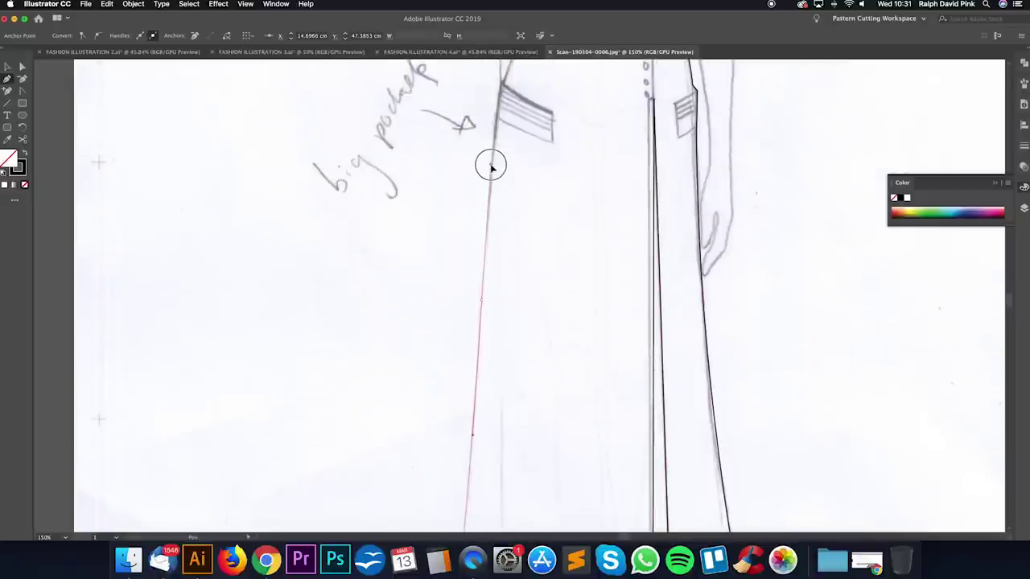
left_click_drag(531, 239, 484, 373)
scroll(484, 372, "up", 3)
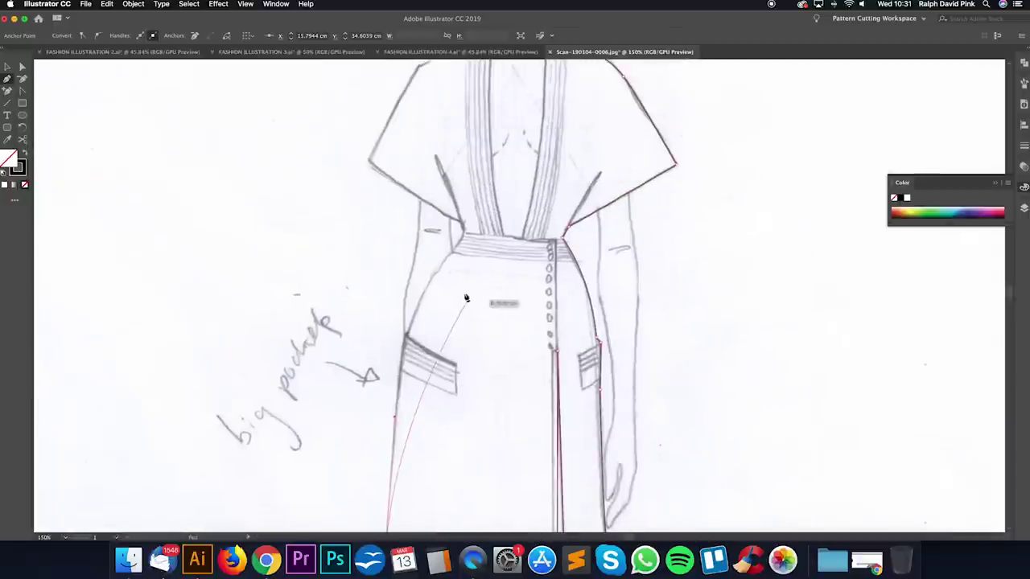
left_click(404, 335)
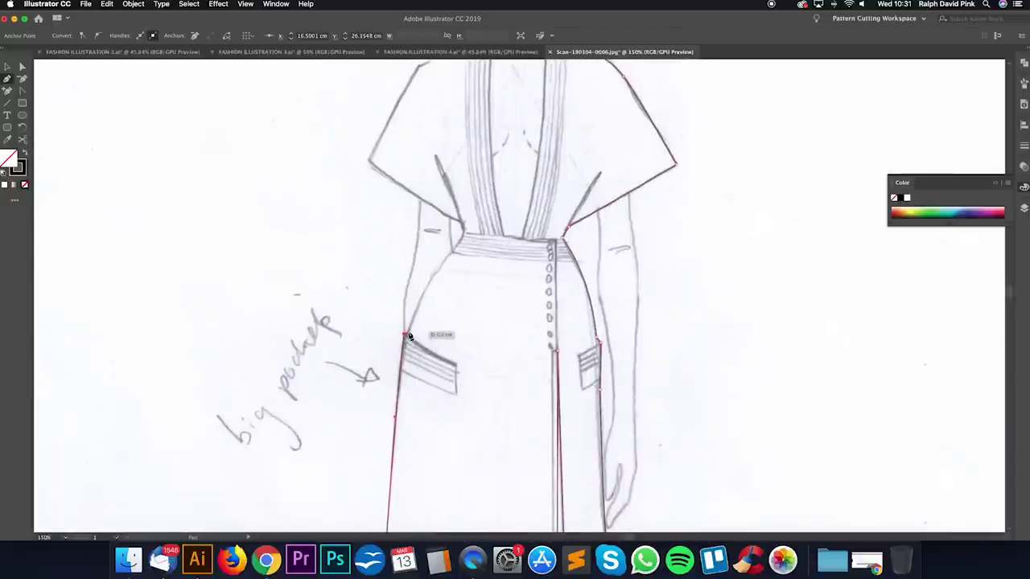
key("super+plus")
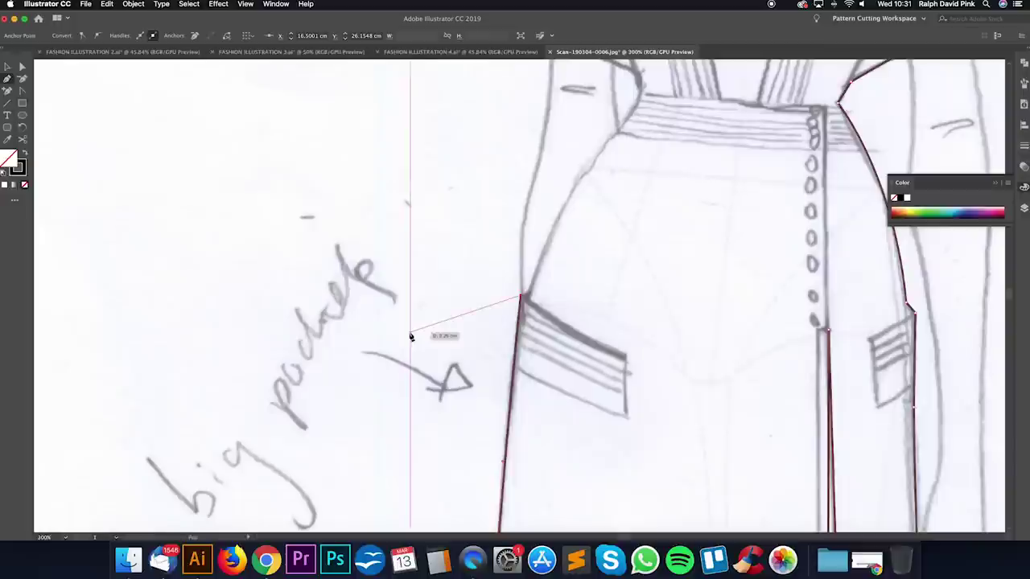
left_click(529, 292)
Step: Try tracing the left hip up to the waist with a single curved segment and converting its end anchor, and undo the attempt
scroll(598, 231, "up", 4)
scroll(599, 230, "right", 3)
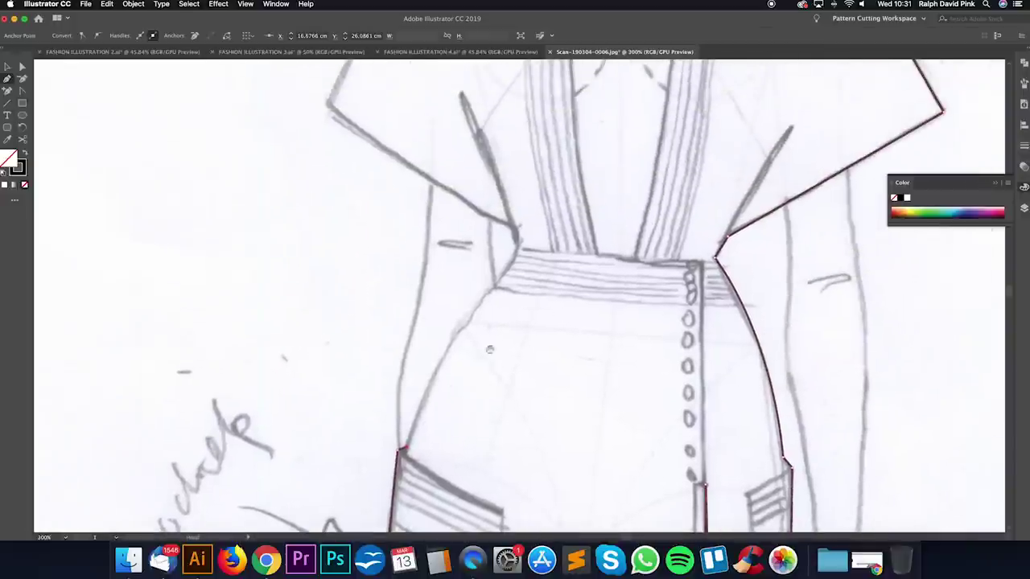
left_click_drag(516, 249, 604, 150)
key("shift+c")
left_click(518, 251, "alt")
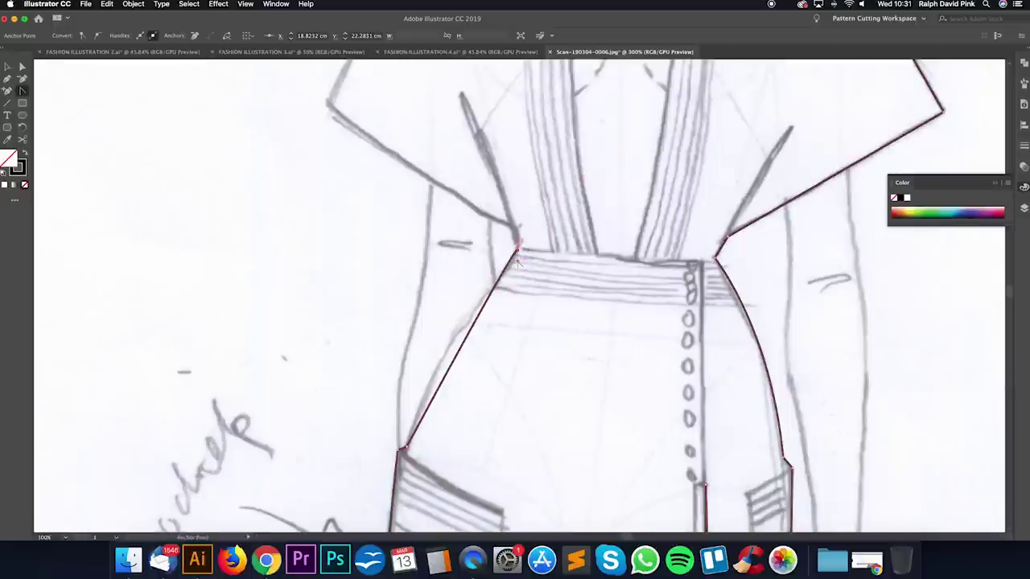
key("super+z")
key("super+z")
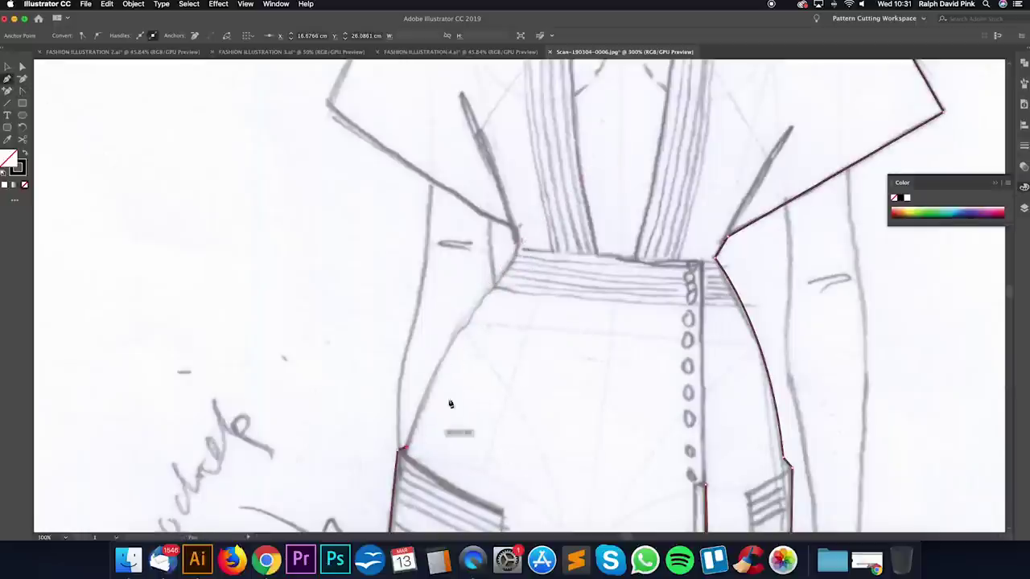
Step: Trace the left hip curve up through the waist to the underarm, then curve along the left sleeve hem to its outer corner
left_click_drag(481, 302, 560, 312)
left_click(542, 342)
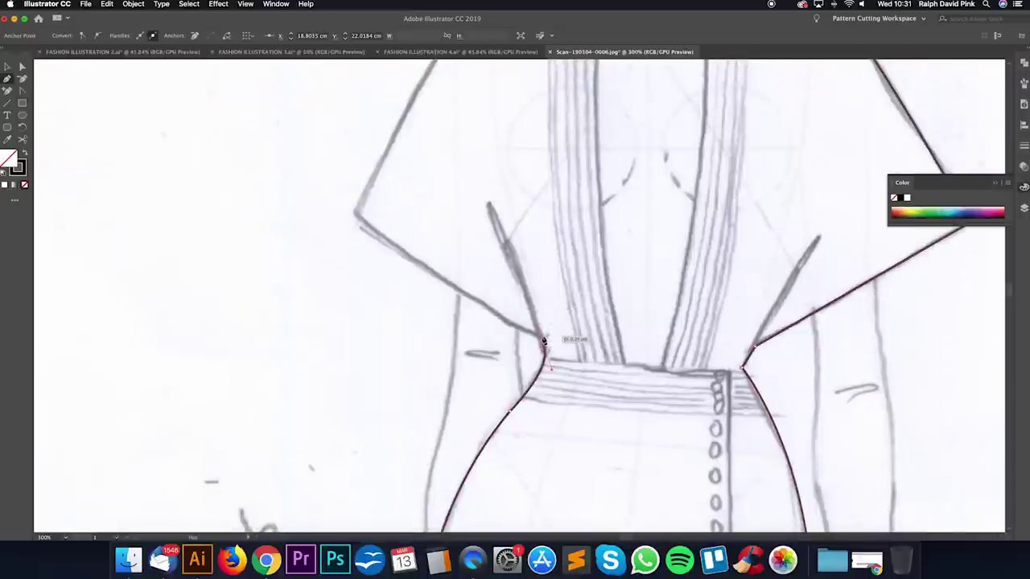
left_click(357, 214)
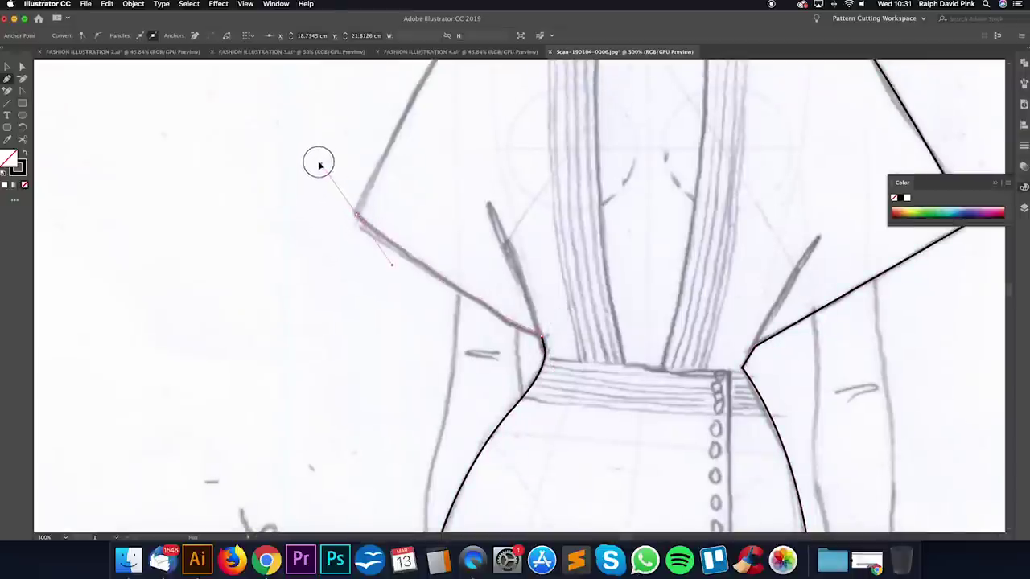
left_click(250, 127)
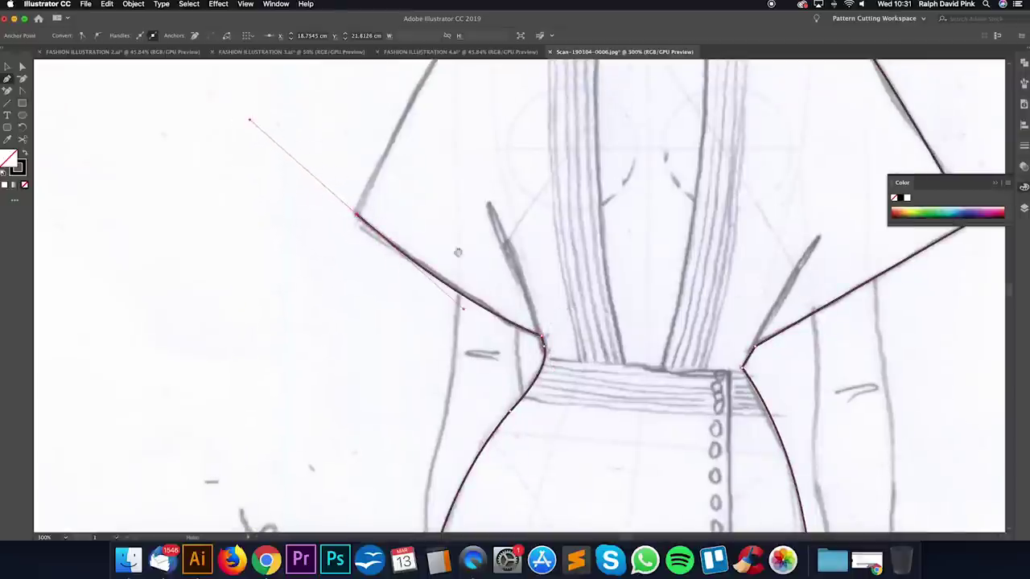
Step: Trace the left sleeve's outer edge, the rounded shoulder and the curved shoulder seam up to the neck
scroll(489, 368, "up", 6)
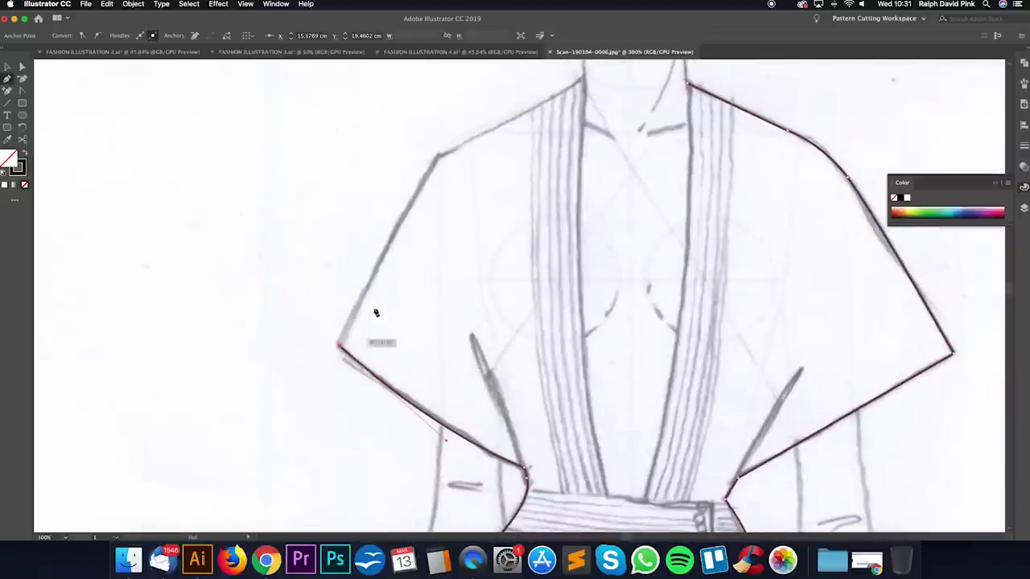
left_click(425, 172)
left_click(466, 145)
left_click_drag(465, 144, 492, 128)
left_click_drag(584, 83, 618, 214)
Step: Raise the left neck-point anchor slightly to a Y position of 14.1868 cm
key("a")
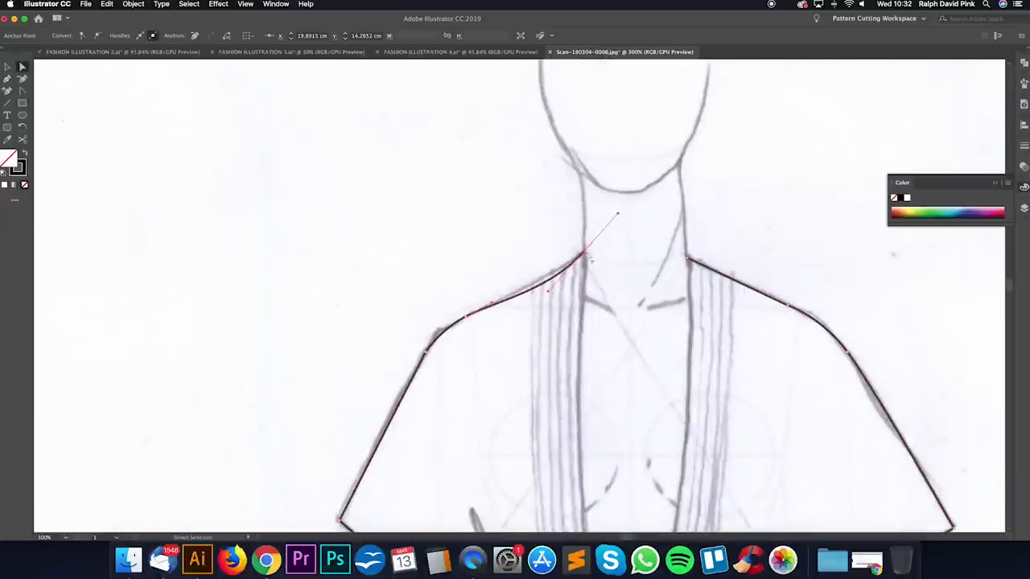
left_click_drag(586, 254, 585, 247)
left_click_drag(614, 289, 500, 116)
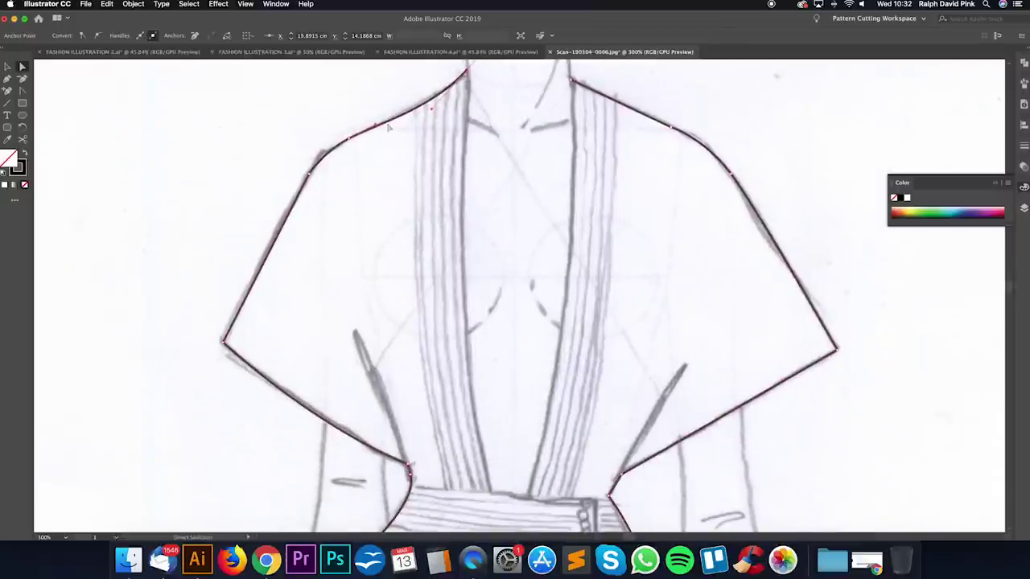
left_click_drag(422, 213, 394, 260)
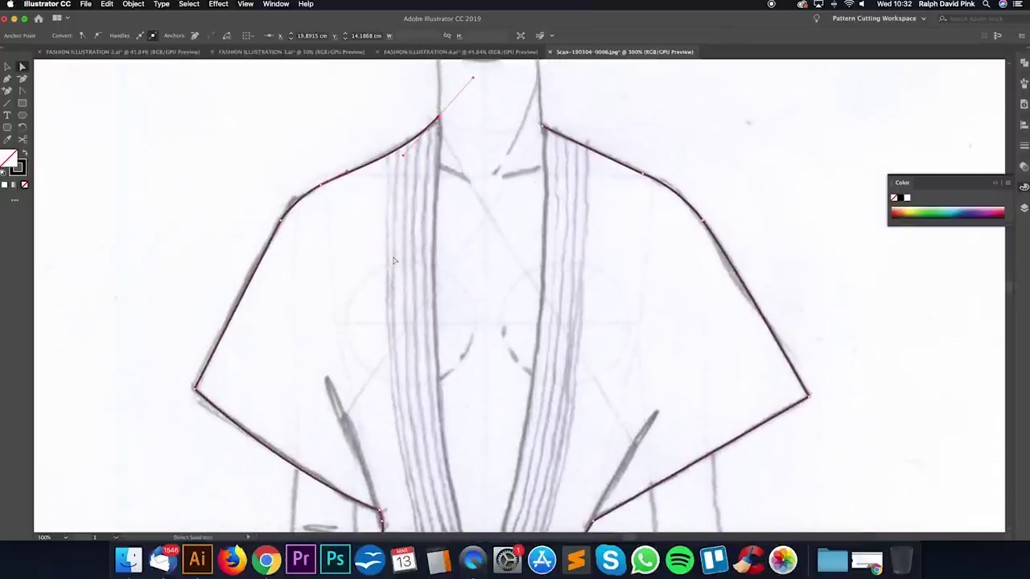
Step: Convert the right neck-point anchor to a smooth point with the Anchor Point tool so the right shoulder seam curves inward
left_click(584, 148)
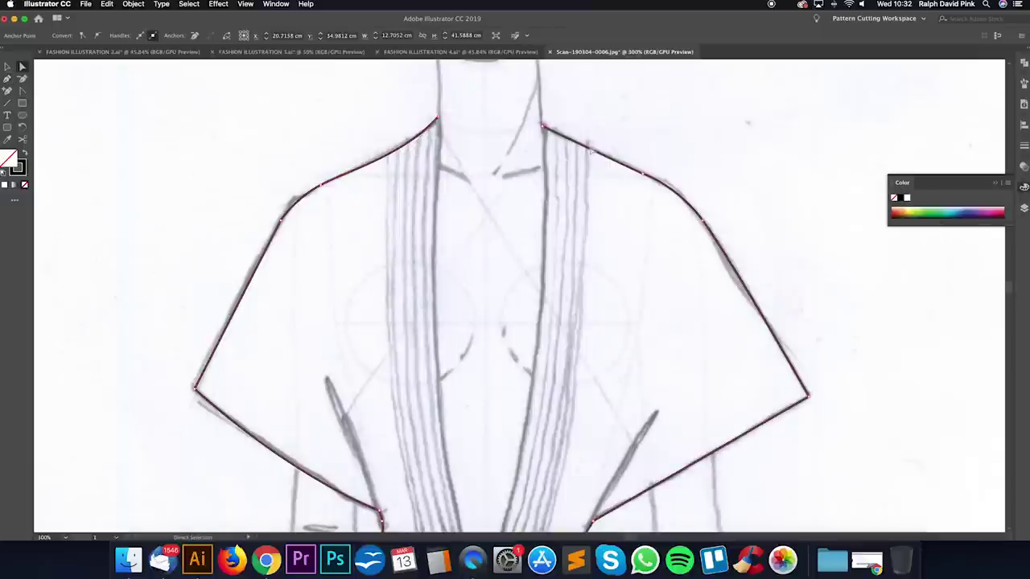
left_click(604, 158)
left_click(605, 158)
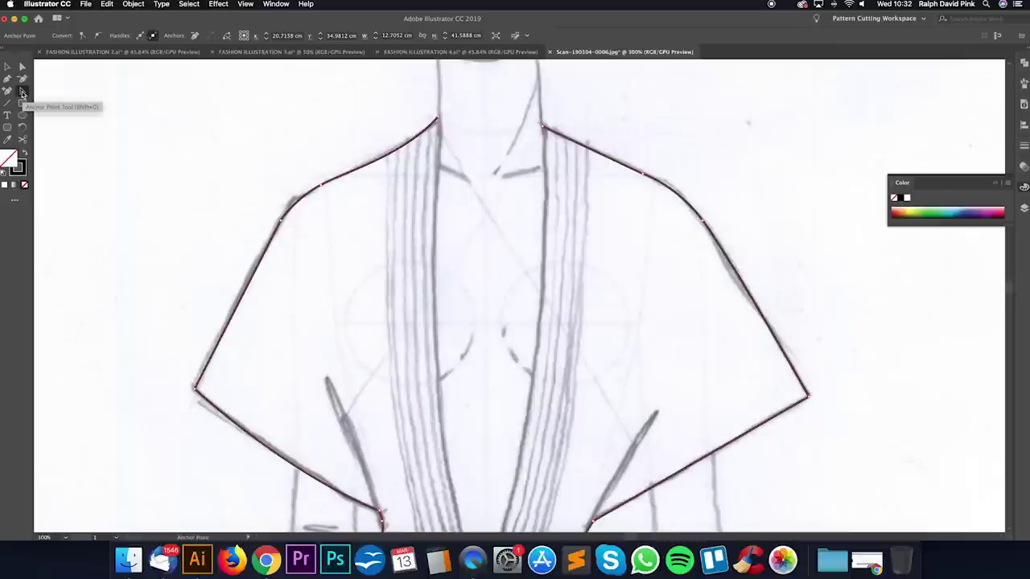
left_click(22, 92)
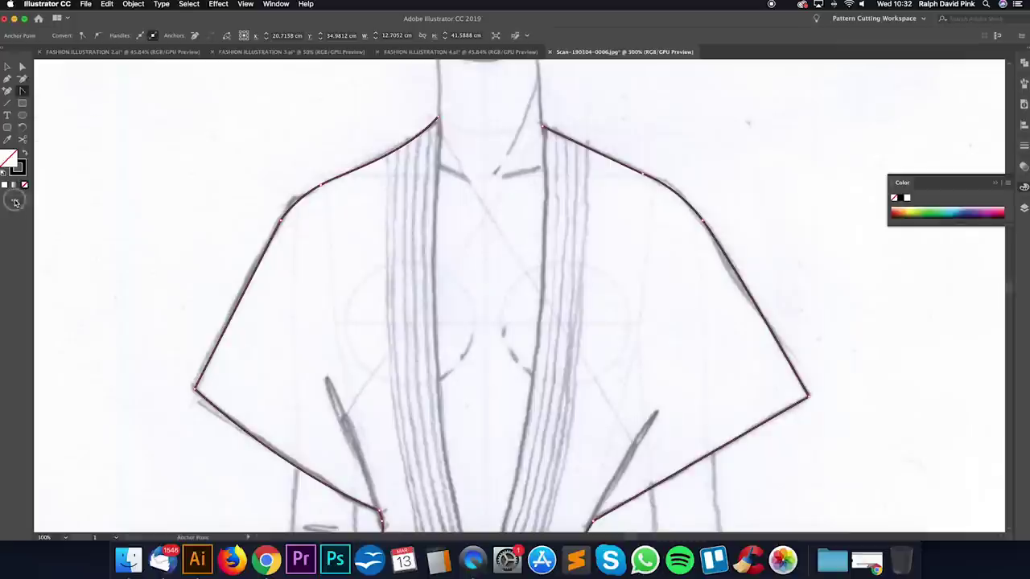
left_click(15, 203)
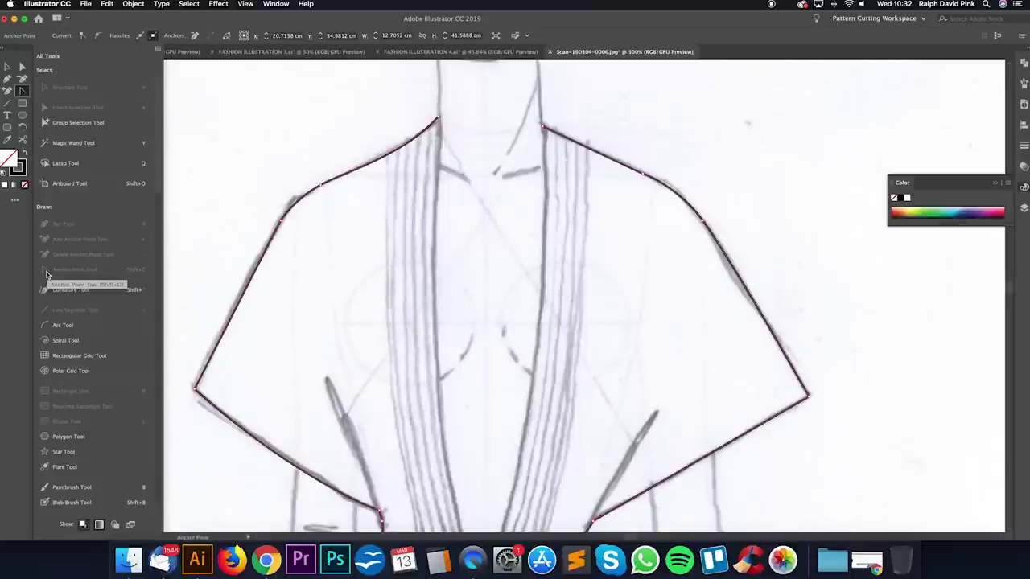
left_click(9, 237)
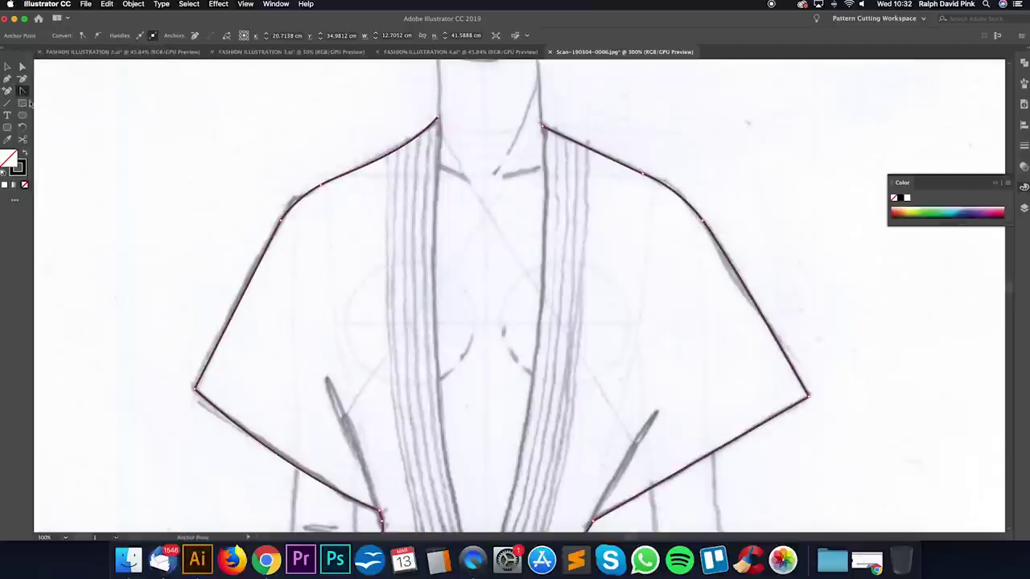
left_click_drag(544, 126, 562, 149)
key("super+z")
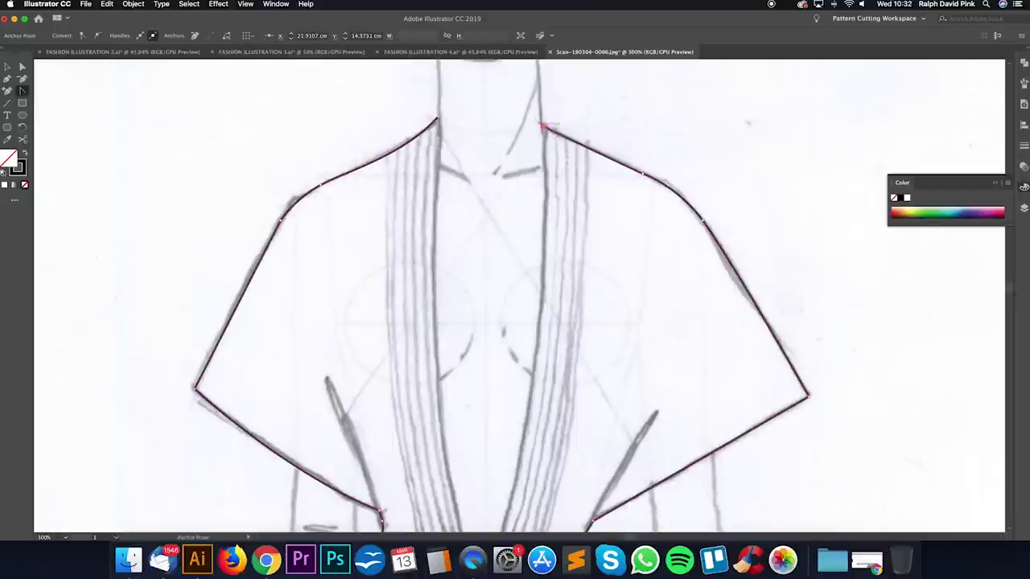
left_click_drag(543, 126, 563, 147)
key("a")
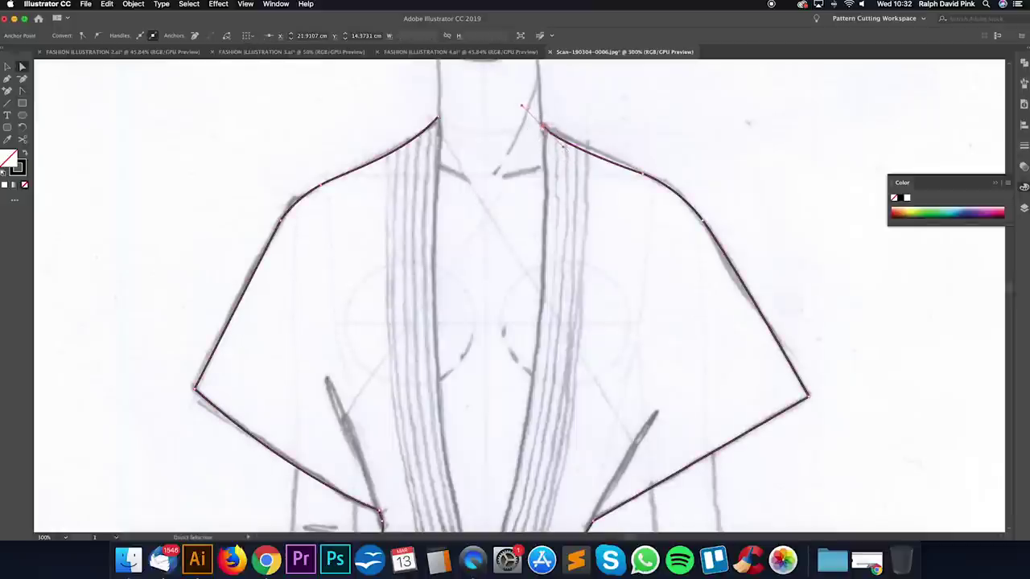
Step: Nudge the right neck-point anchor up to a Y position of 14.3025 cm, comparing its height with the left neck point
key("super+shift+a")
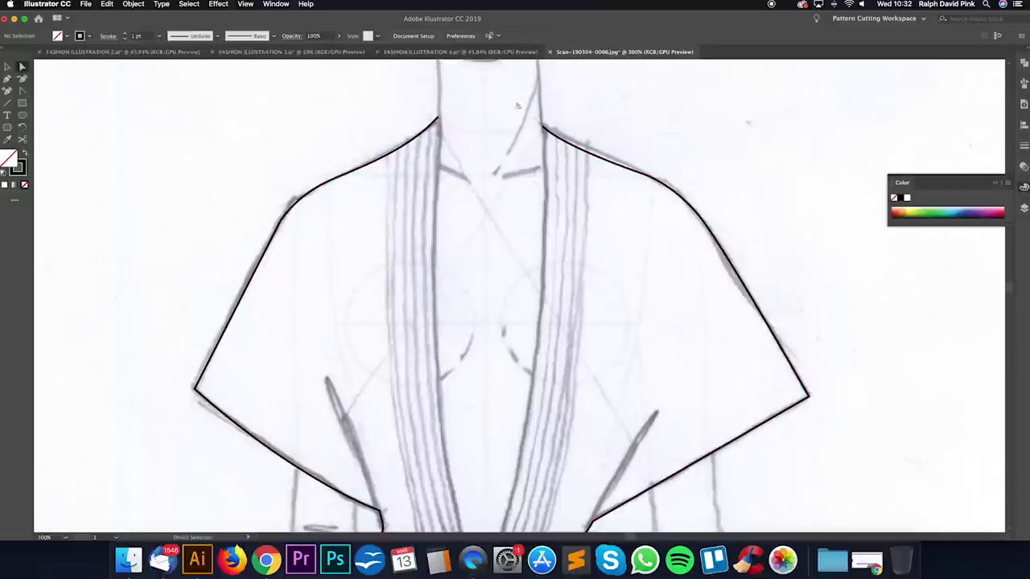
left_click(544, 129)
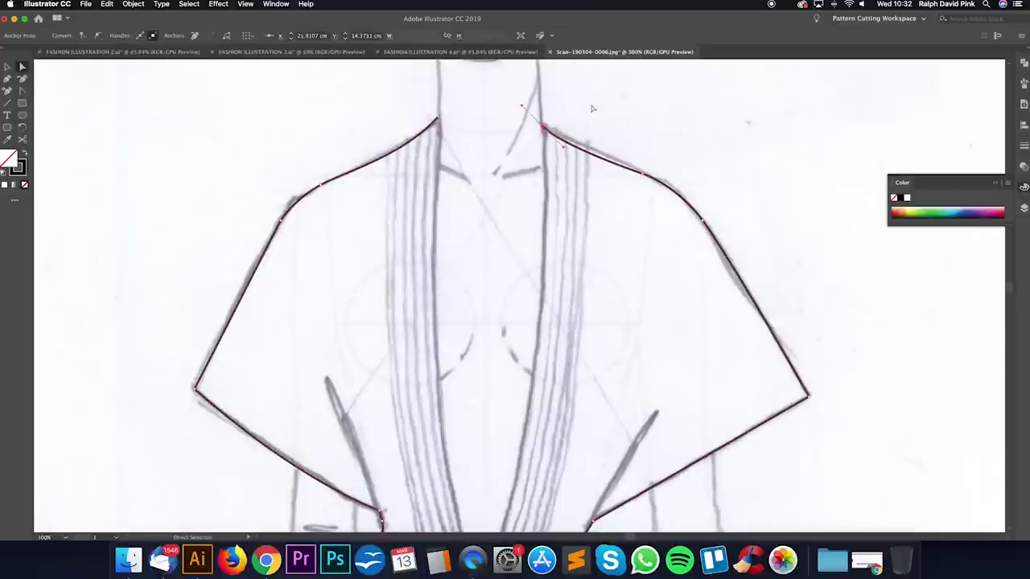
key("Up")
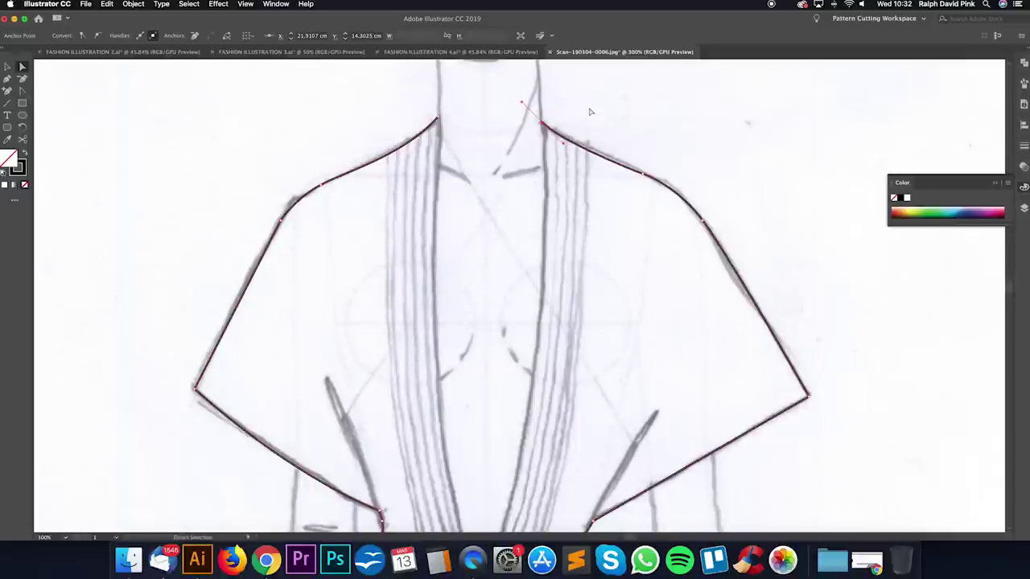
left_click(584, 117)
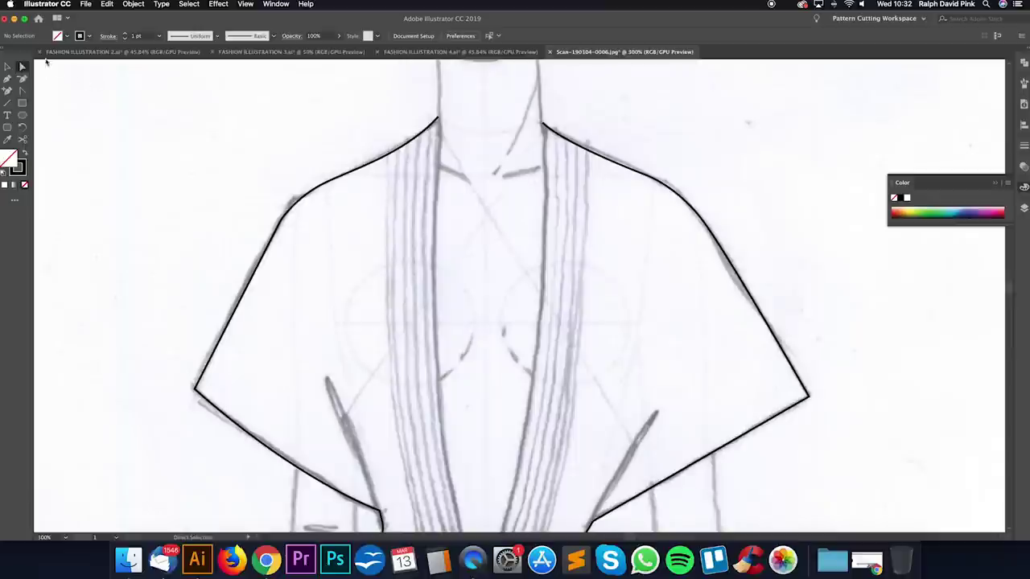
left_click(544, 124)
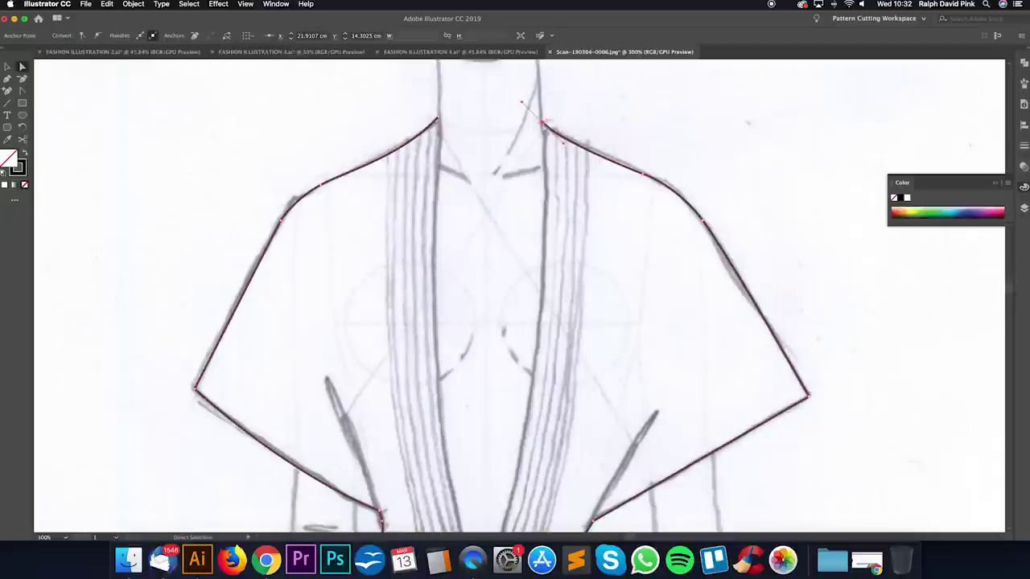
left_click(437, 118)
left_click(543, 122)
key("Down")
key("Up")
Step: Continue the path from the left neck point down the plunging neckline, across the waistband and up to the right neck point, closing the outline
key("super+minus")
key("space")
left_click_drag(607, 266, 598, 147)
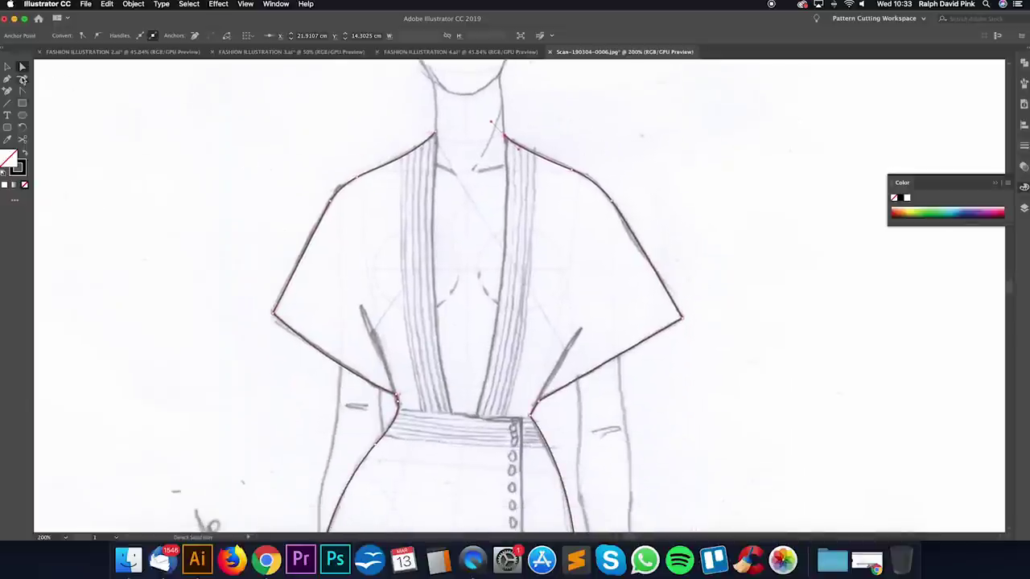
left_click(8, 80)
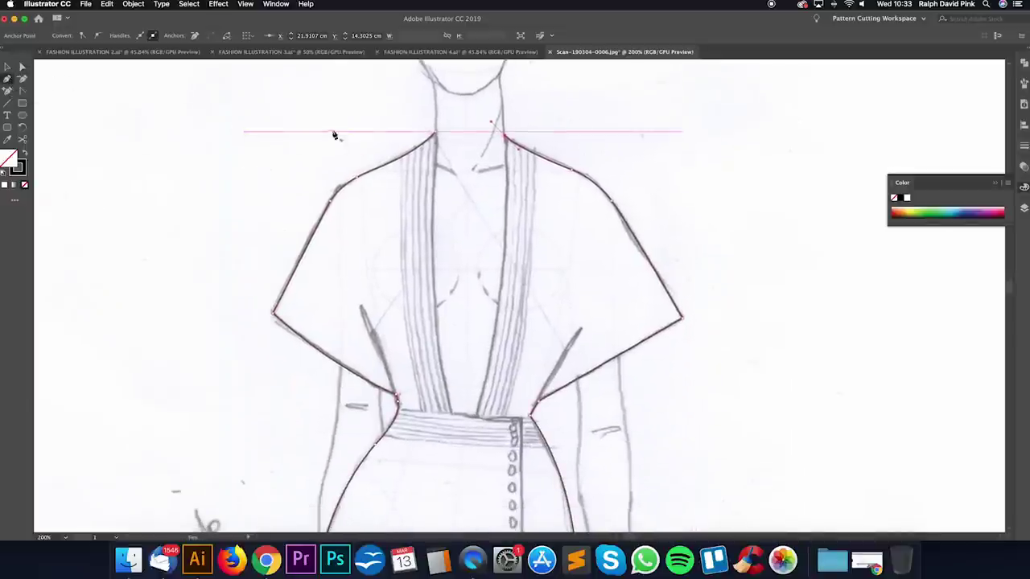
left_click(435, 132)
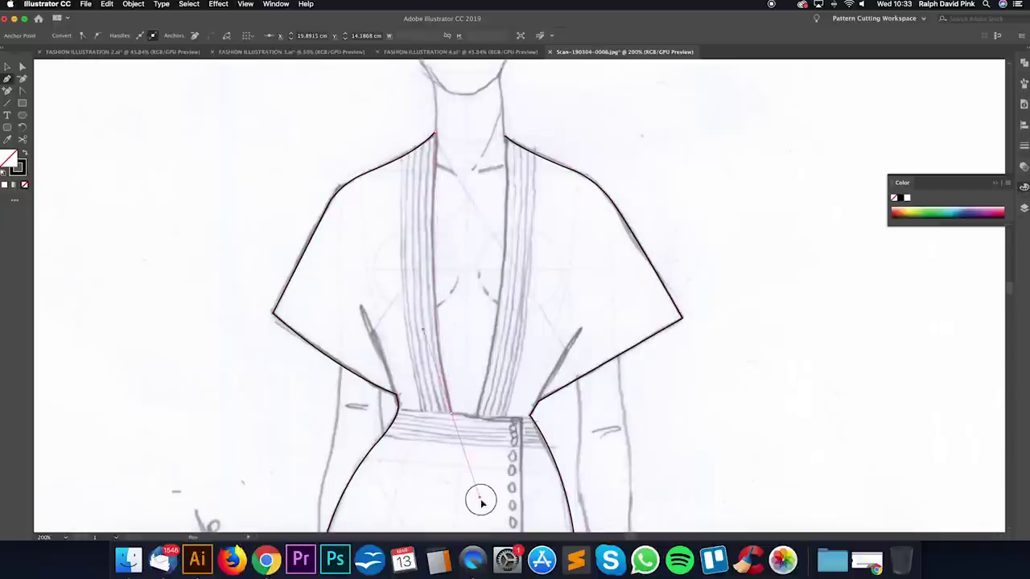
left_click_drag(482, 508, 458, 437)
left_click(453, 418)
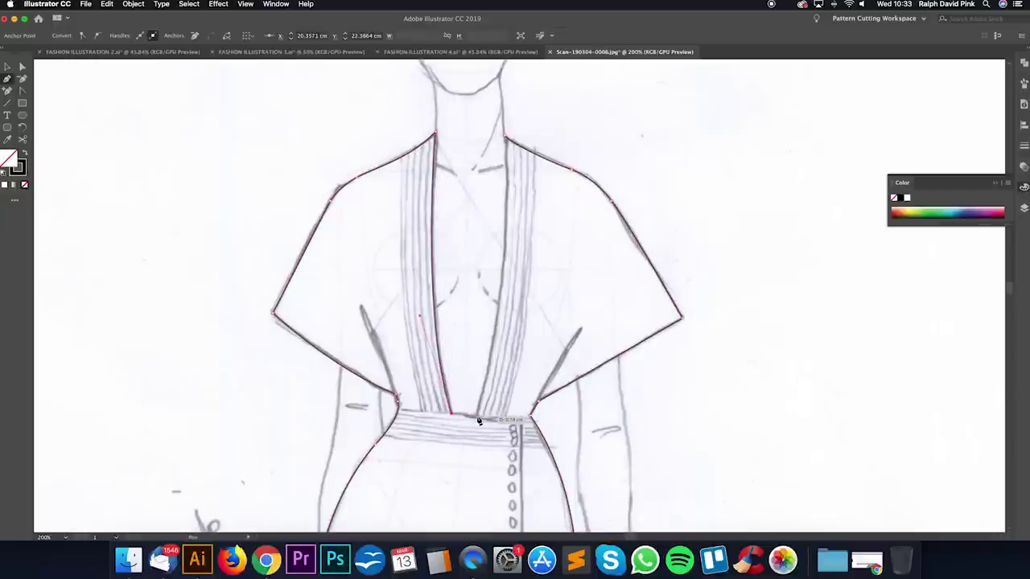
left_click(505, 138)
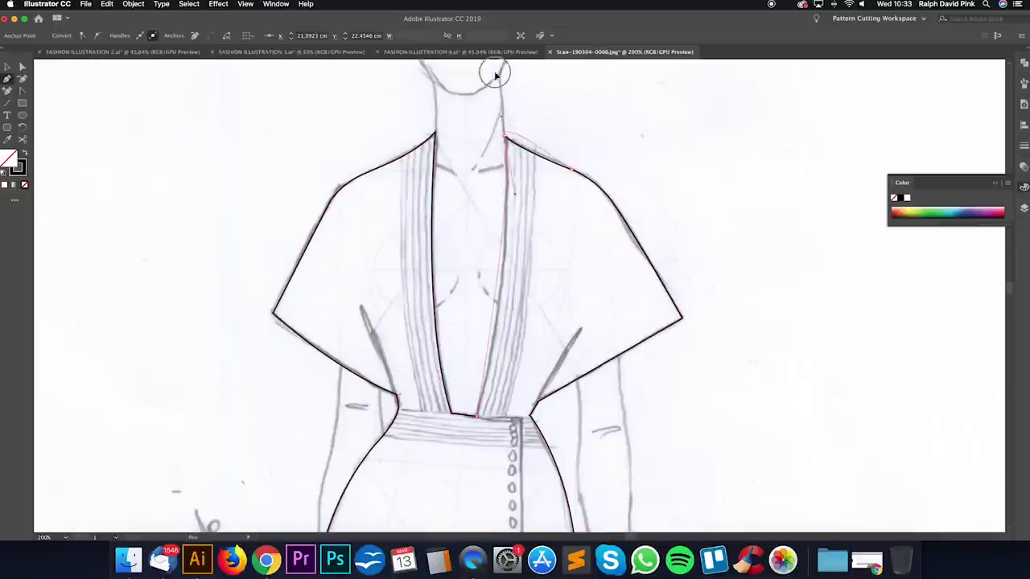
scroll(495, 80, "up", 3)
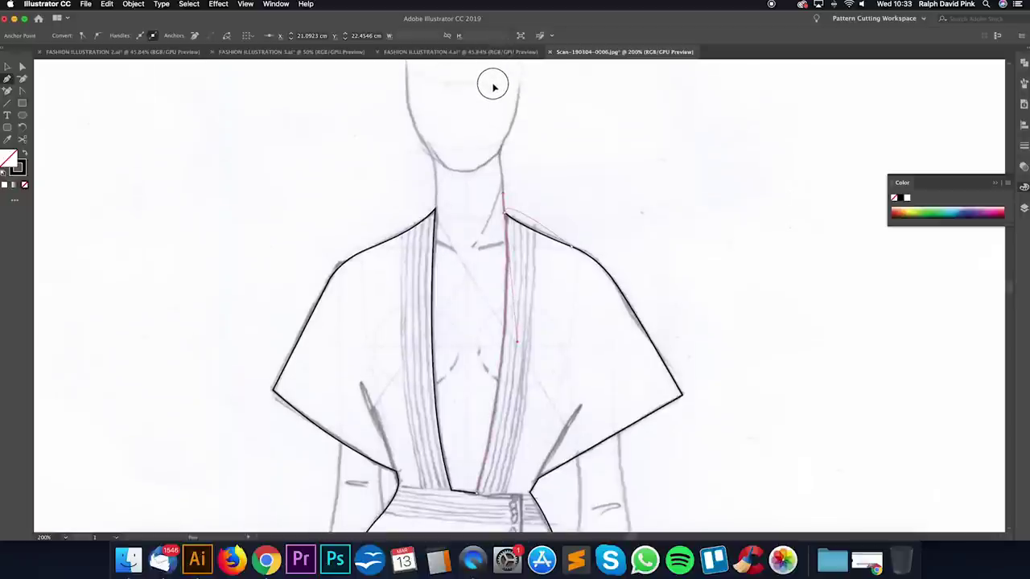
left_click(512, 206)
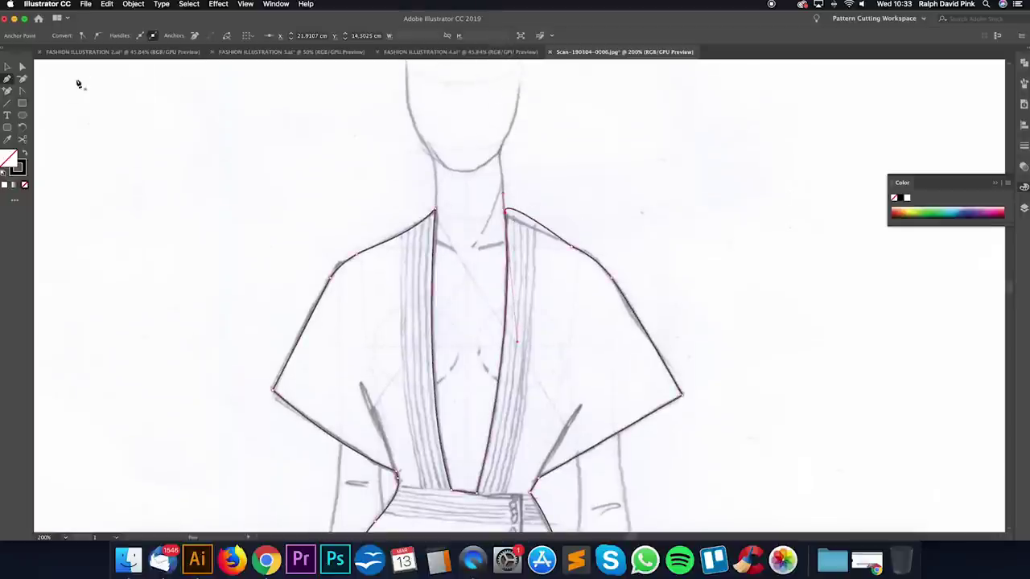
Step: Reshape the right shoulder seam to match the sketch and curve the right sleeve hem with the Anchor Point tool
left_click(22, 90)
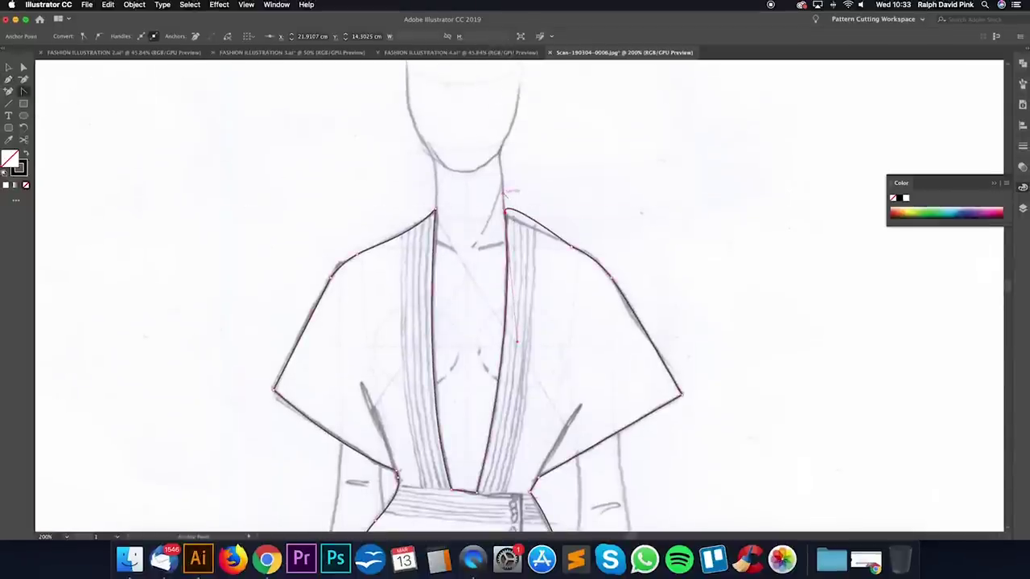
left_click(531, 233)
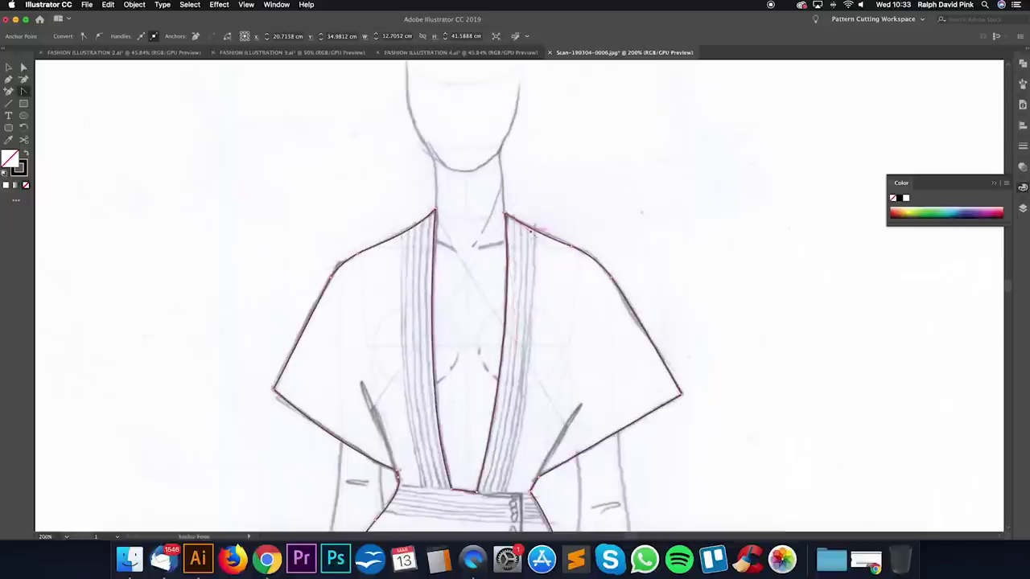
left_click_drag(682, 394, 629, 439)
left_click(682, 392)
key("a")
left_click(665, 175)
Step: Check the outline down the skirt, select the garment path and fill it with a pale greyish lilac
scroll(679, 161, "down", 10)
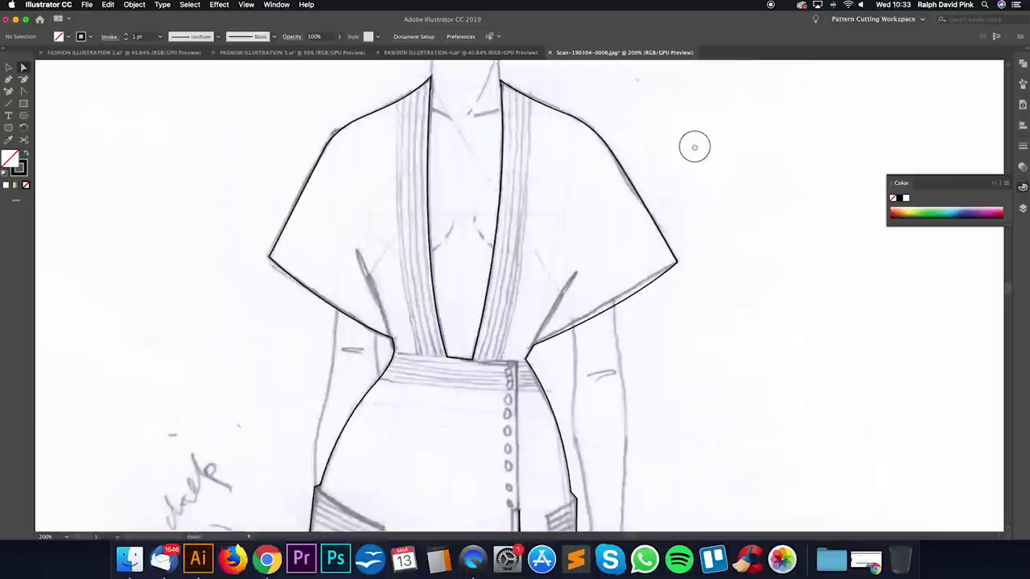
key("super+minus")
key("super+minus")
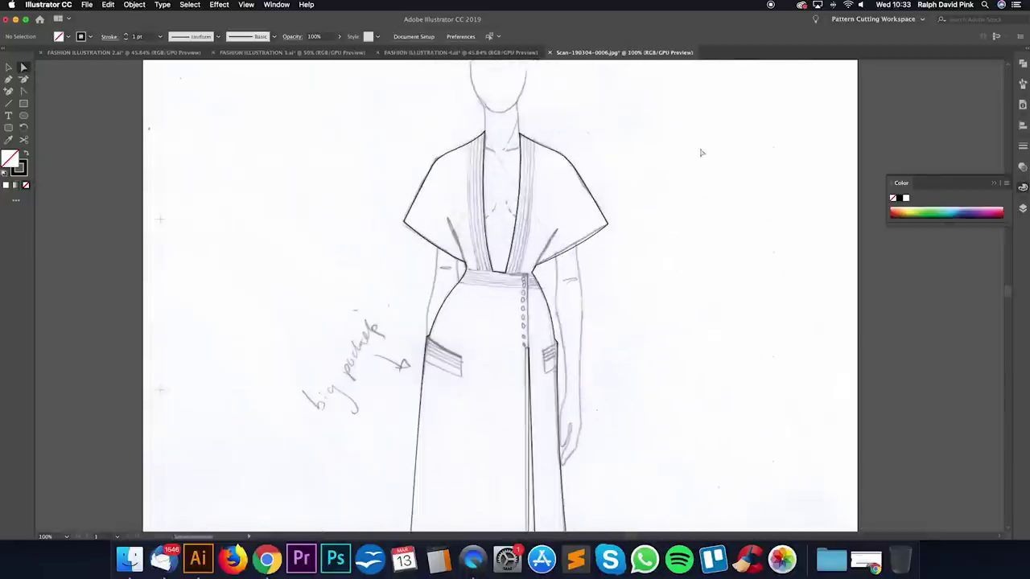
scroll(593, 216, "down", 12)
scroll(616, 234, "up", 15)
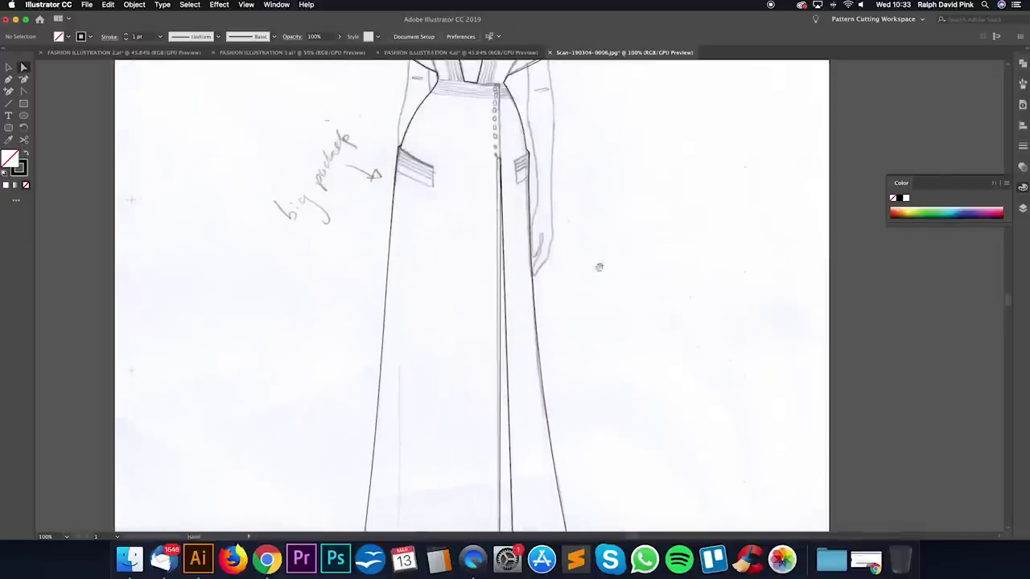
left_click(563, 223)
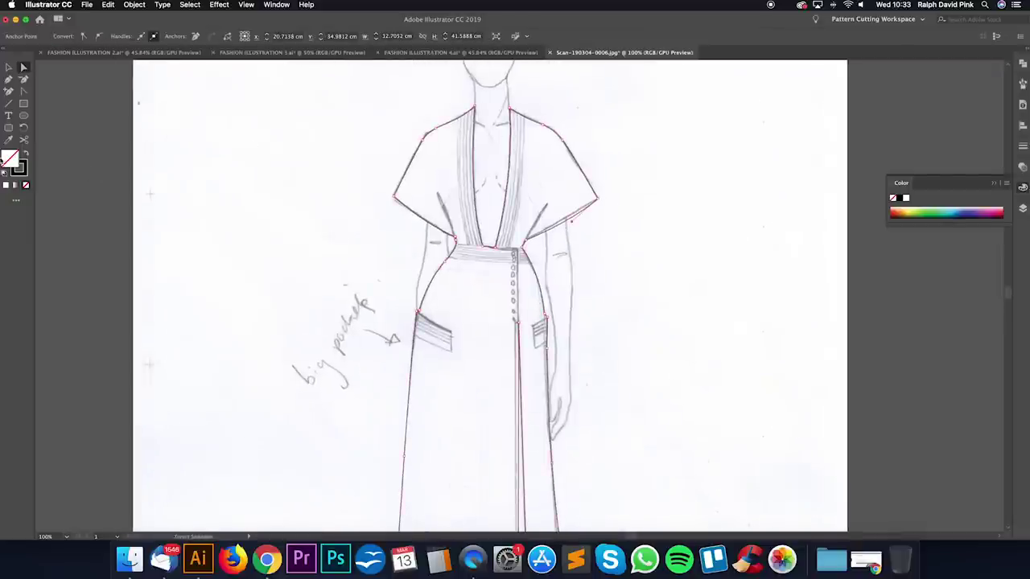
double_click(11, 160)
left_click(92, 182)
left_click(317, 168)
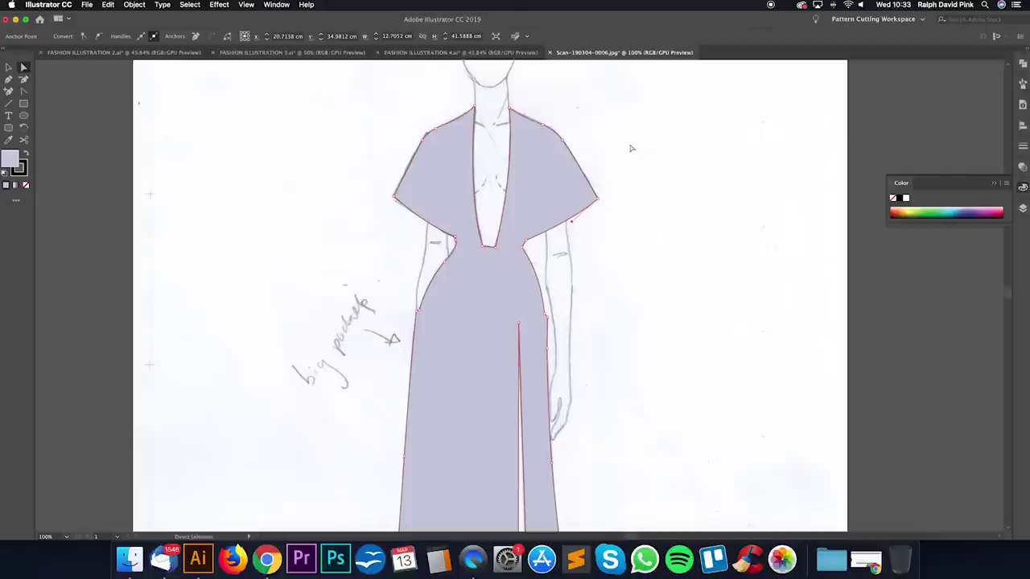
key("super+minus")
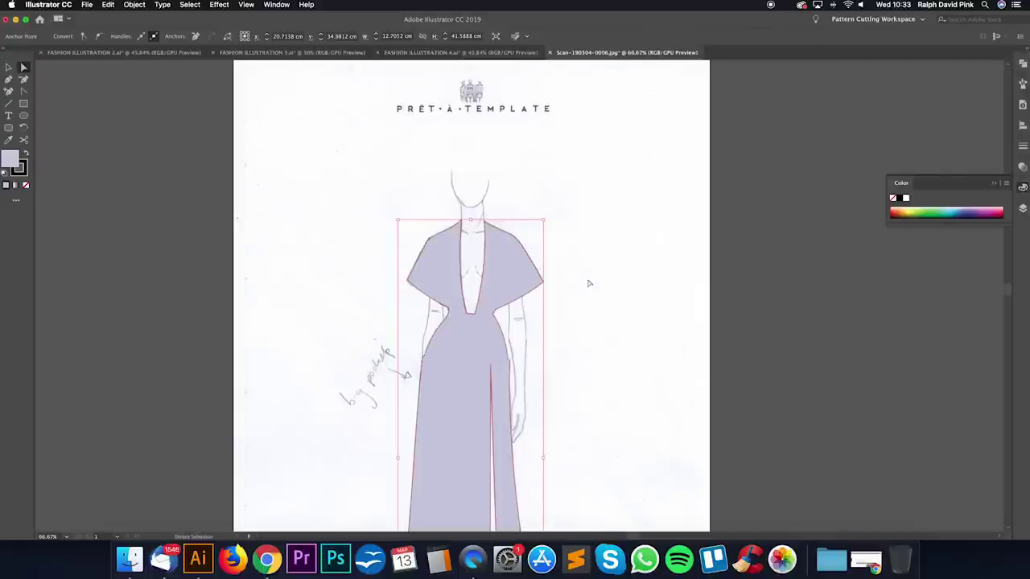
left_click_drag(588, 283, 581, 172)
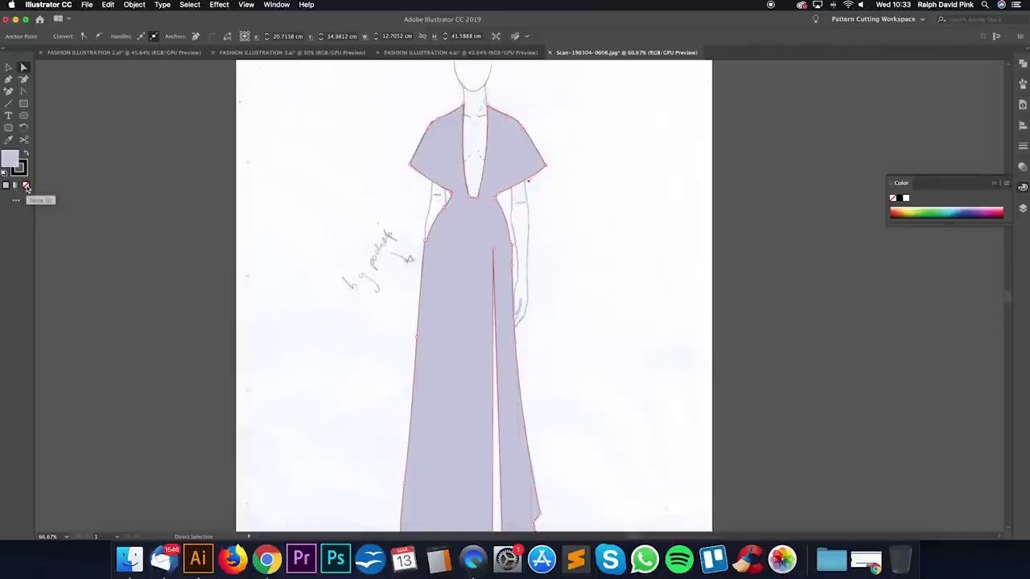
Step: Remove the fill from the garment outline and set its stroke weight to 0.5 pt
left_click(25, 186)
left_click(531, 184)
left_click(8, 66)
left_click(525, 116)
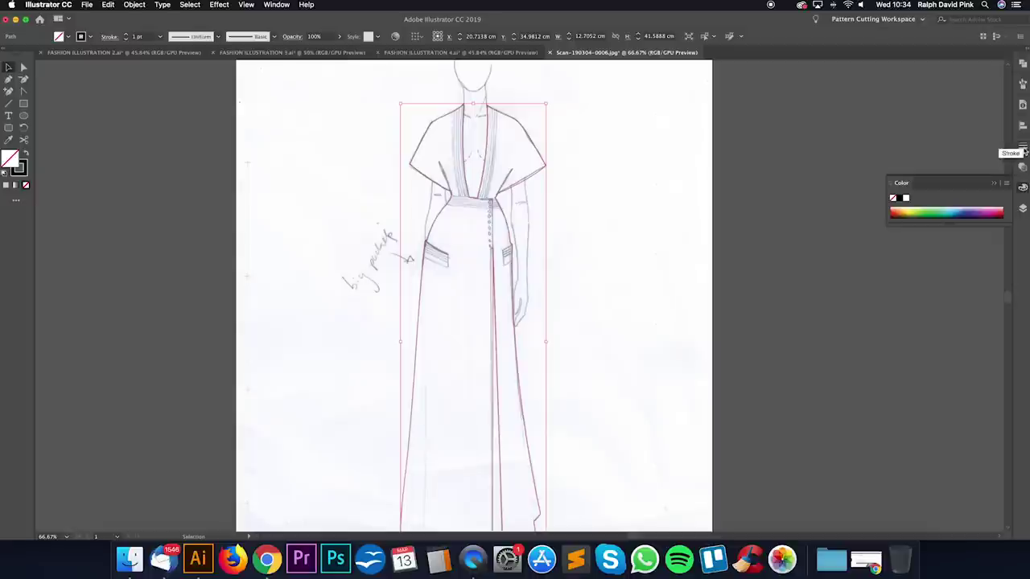
left_click(276, 5)
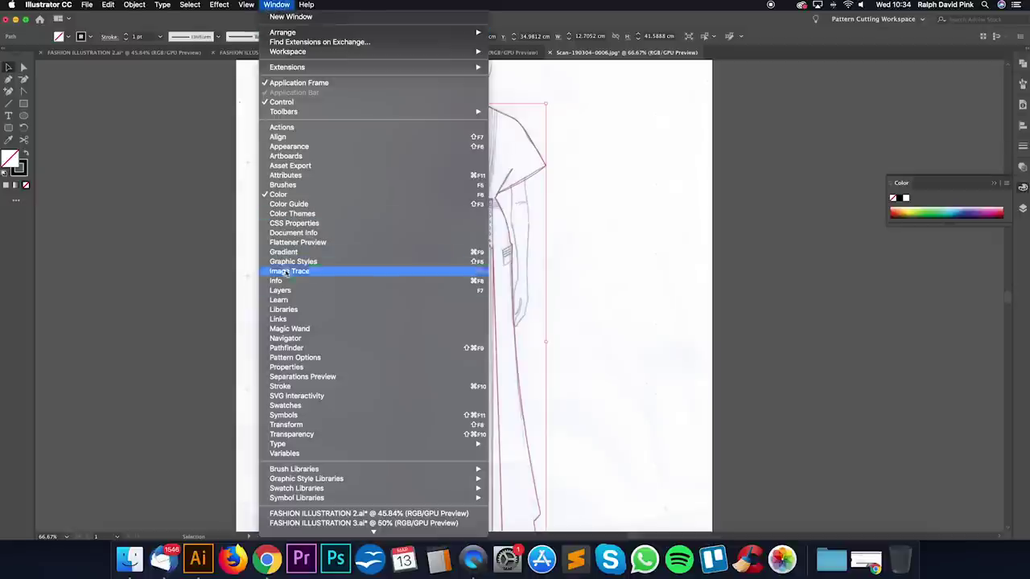
left_click(280, 387)
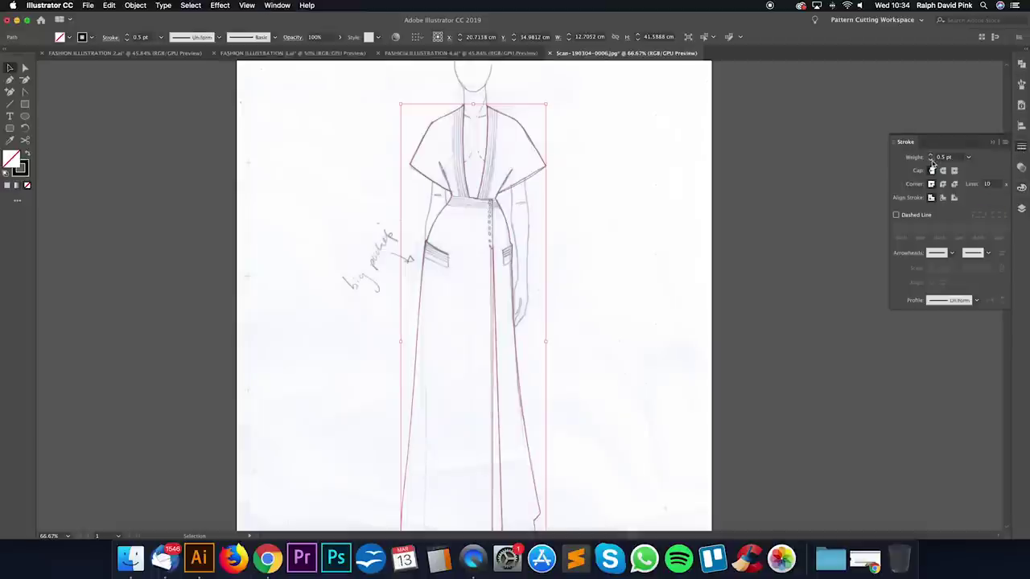
left_click(643, 159)
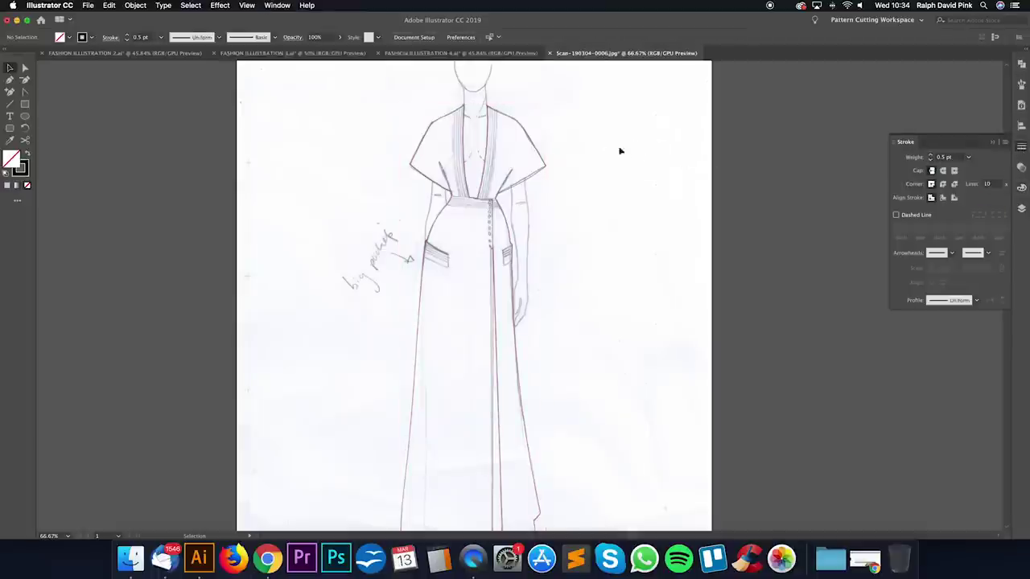
key("super+plus")
left_click_drag(592, 141, 616, 402)
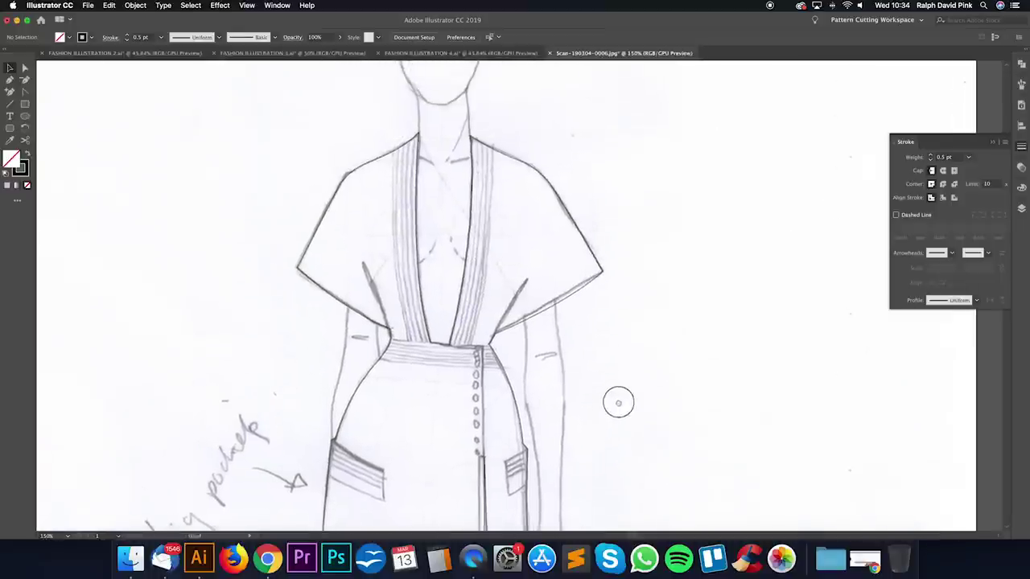
key("super+0")
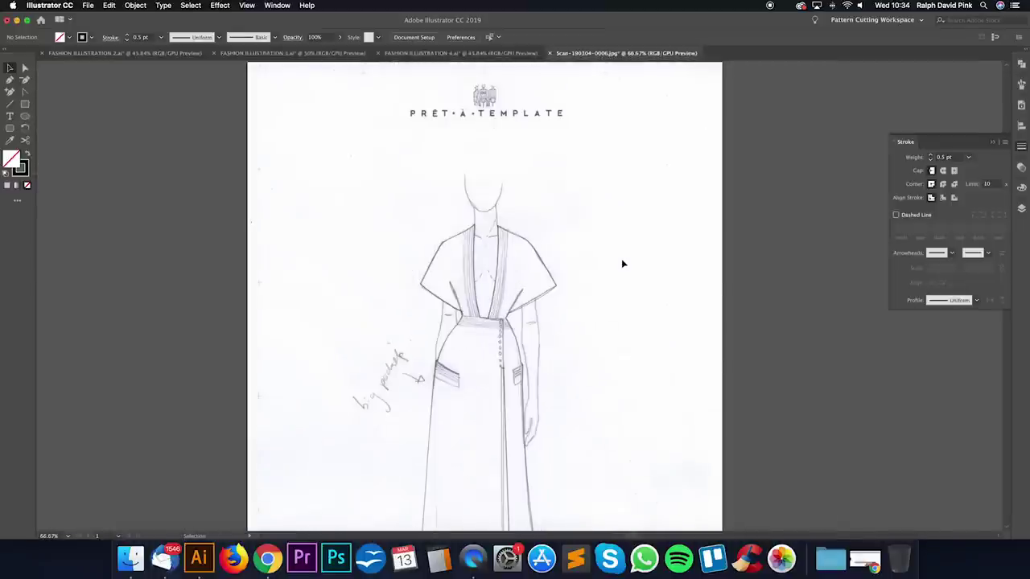
Step: Lock the Body layer and make Details the active layer
left_click(994, 143)
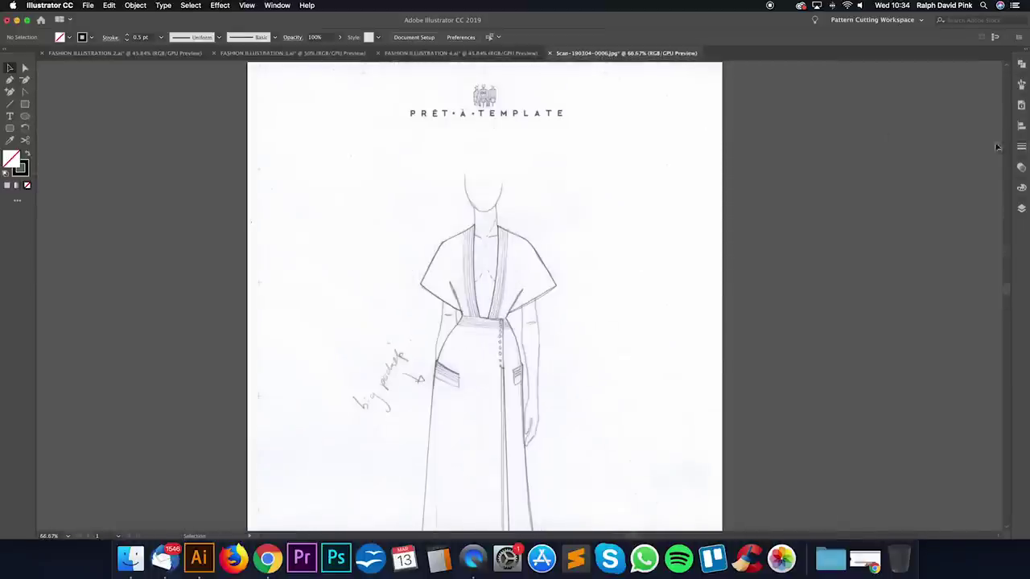
left_click(1021, 208)
left_click(908, 241)
left_click(949, 232)
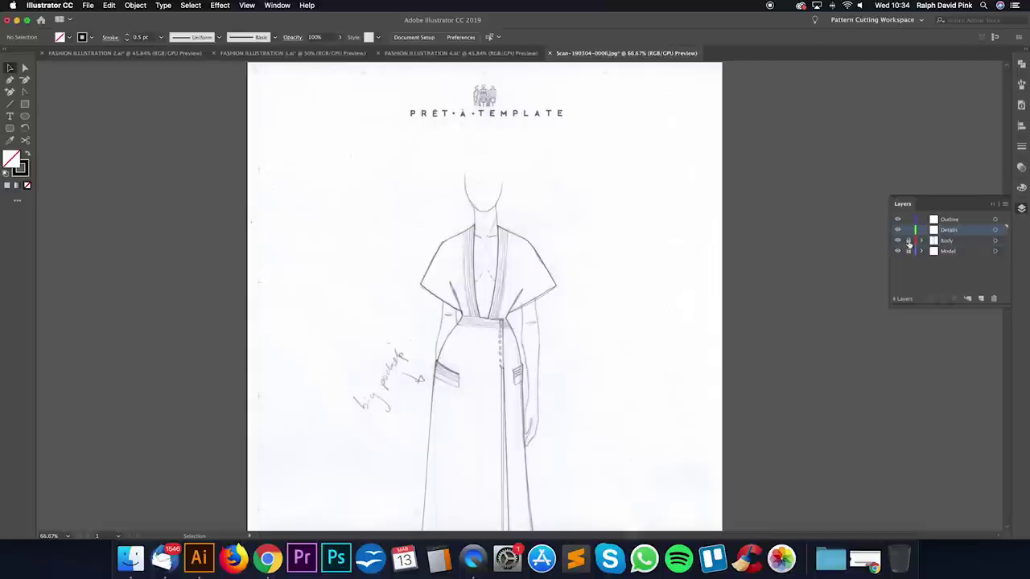
Step: Examine the neckline bands, waistband, pockets, skirt opening and hem of the sketch for details that need tracing
key("super+equal")
key("super+equal")
left_click_drag(544, 311, 585, 271)
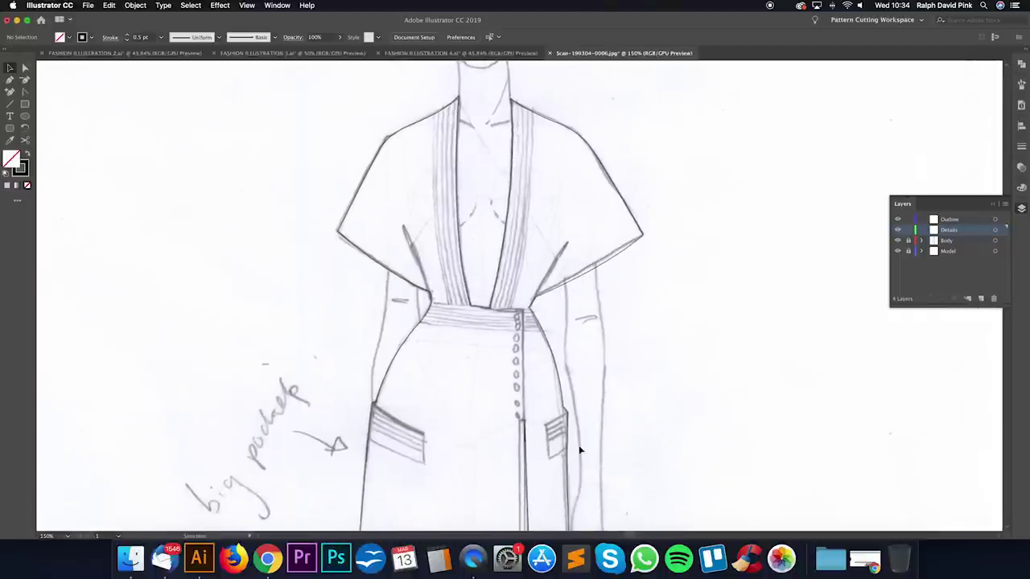
left_click_drag(644, 523, 618, 91)
mouse_move(601, 216)
left_mouse_down()
mouse_move(618, 52)
mouse_move(620, 214)
left_mouse_up()
key("super+minus")
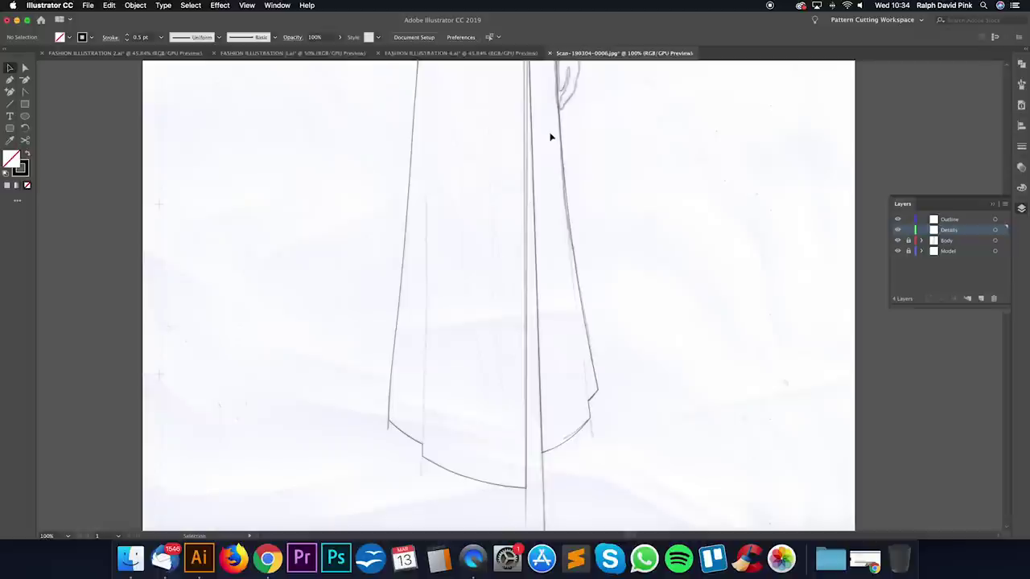
mouse_move(560, 120)
left_mouse_down()
mouse_move(584, 242)
mouse_move(584, 336)
mouse_move(499, 287)
mouse_move(499, 274)
mouse_move(493, 458)
left_mouse_up()
key("super+plus")
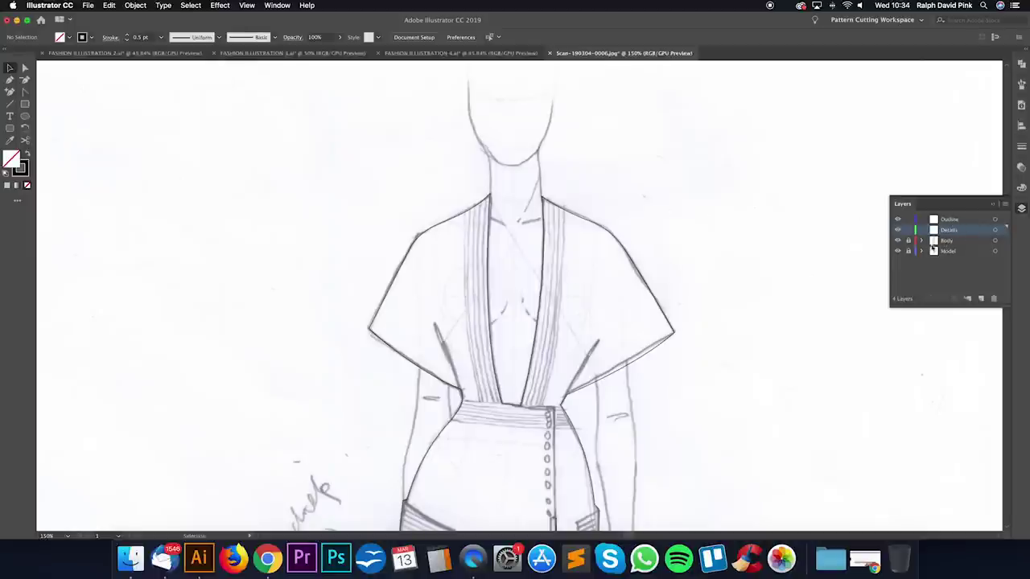
scroll(574, 193, "right", 5)
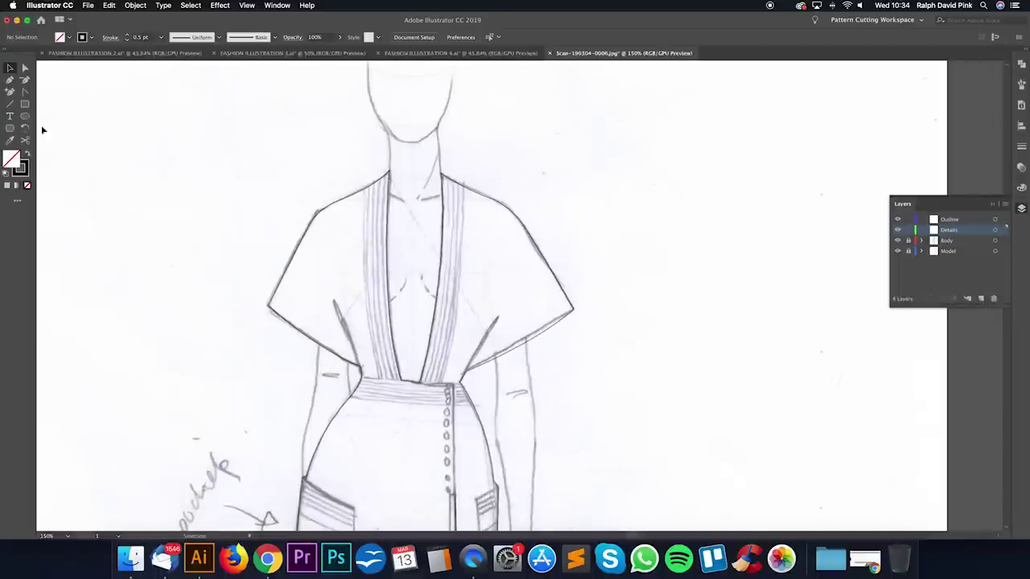
Step: Start the left neckline band with the Pen tool, tracing its inner edge from the neck point down to the waistband
left_click(10, 80)
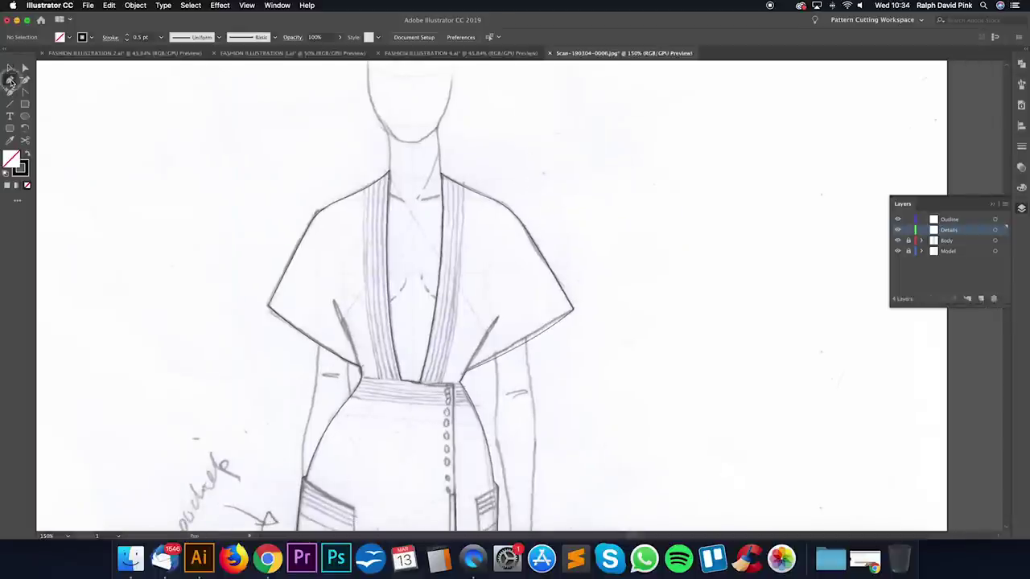
left_click(391, 173)
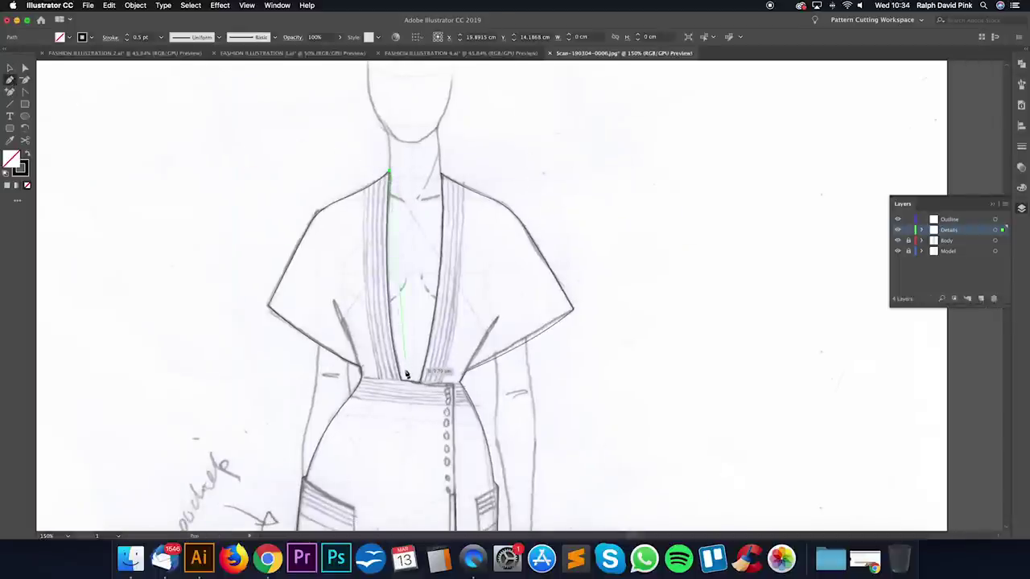
left_click_drag(401, 379, 425, 454)
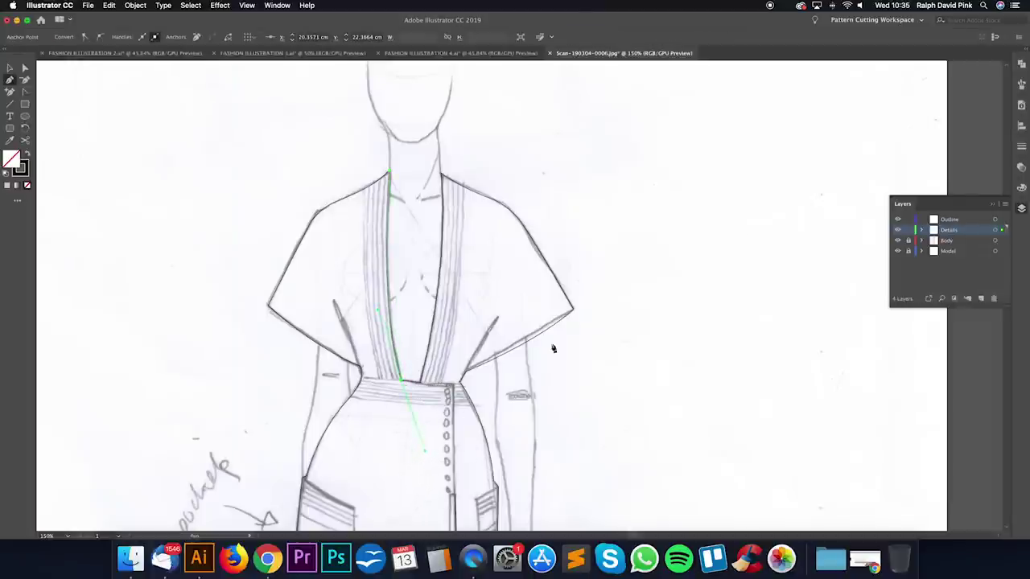
Step: Set the stroke weight of the neckline band path to 1.5 pt
left_click(1022, 149)
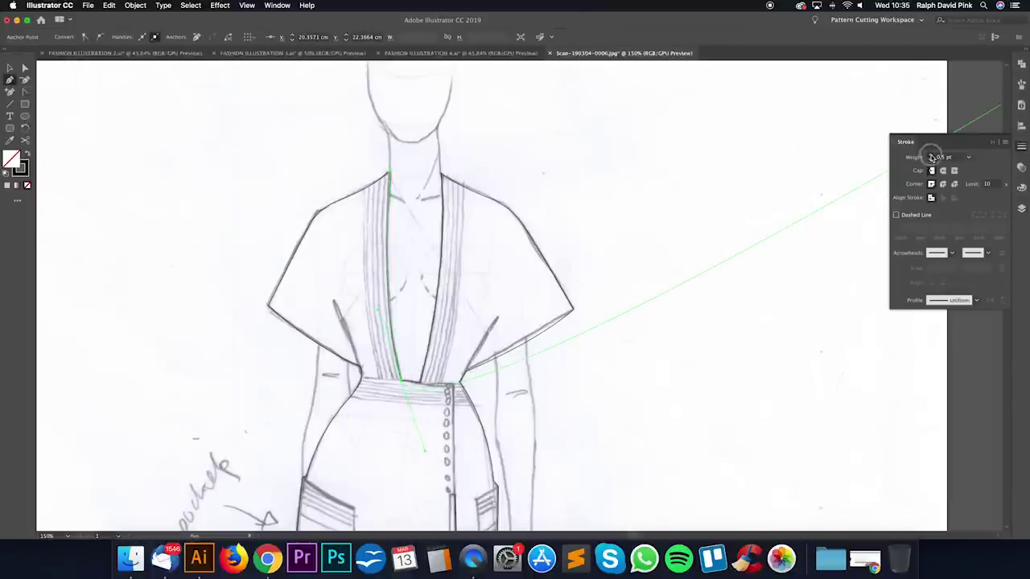
left_click(932, 157)
left_click(932, 157)
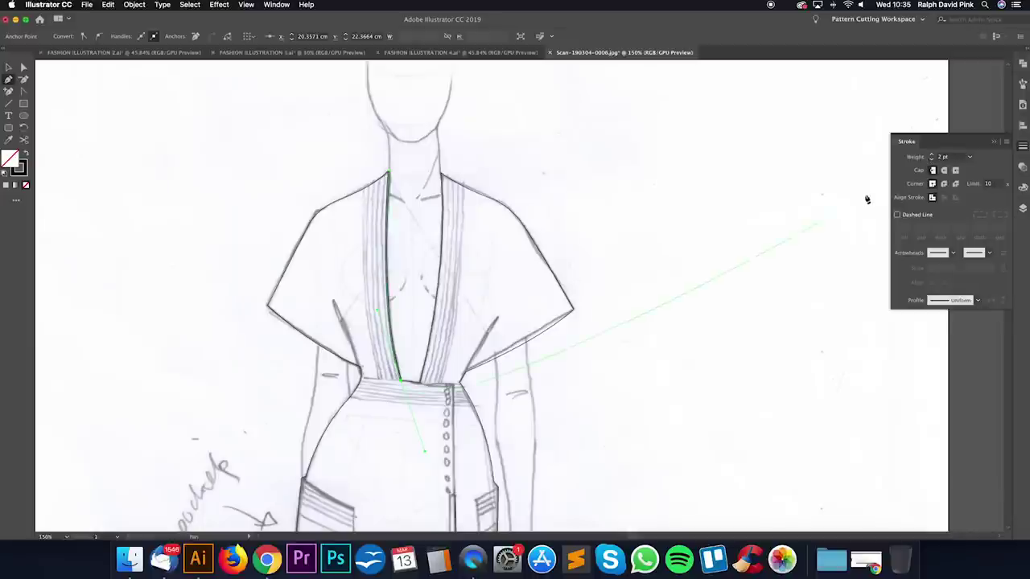
left_click_drag(951, 157, 933, 157)
type("1.5")
key("Return")
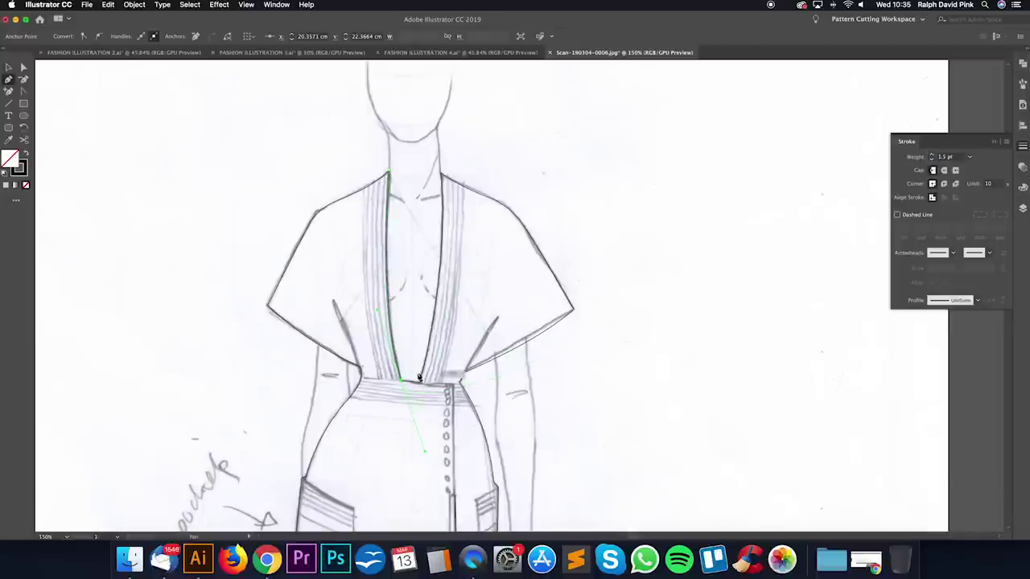
Step: Continue the left neckline band across its lower end and up the outer edge, close it at the neck point and deselect it
left_click(400, 381)
left_click(377, 380)
left_click_drag(367, 188, 376, 85)
left_click(367, 188)
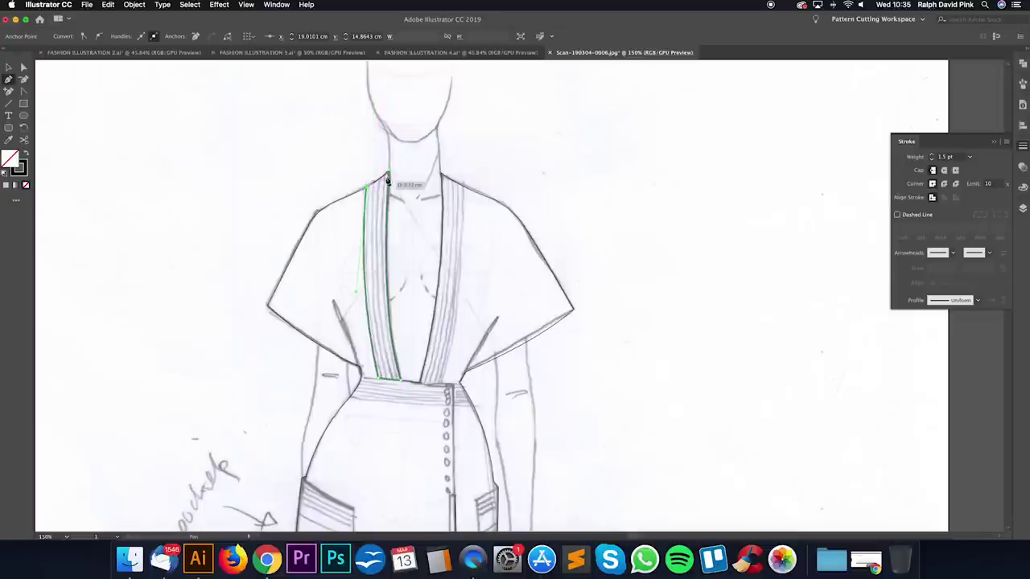
left_click_drag(388, 171, 397, 161)
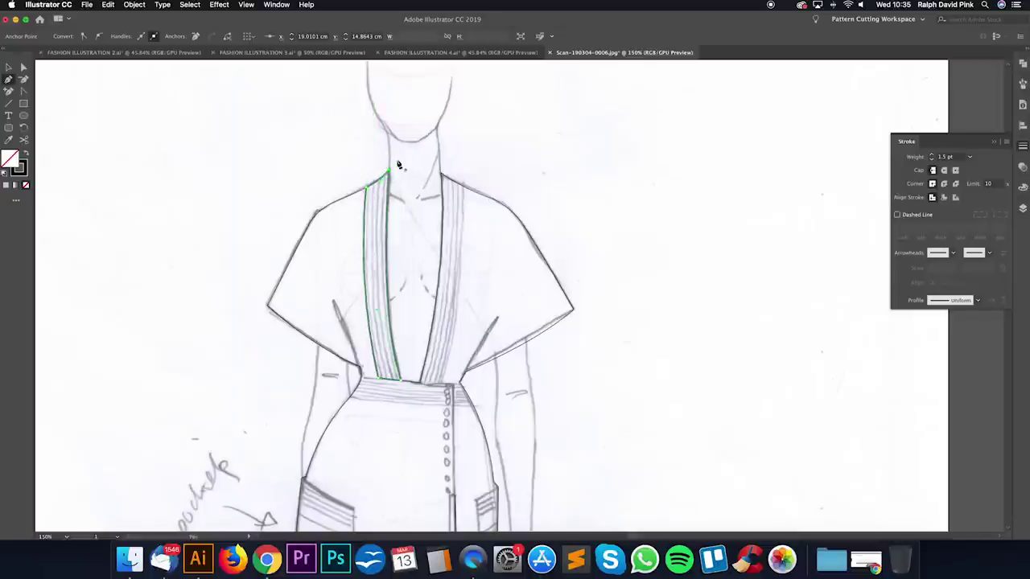
left_click(24, 67)
left_click(225, 94)
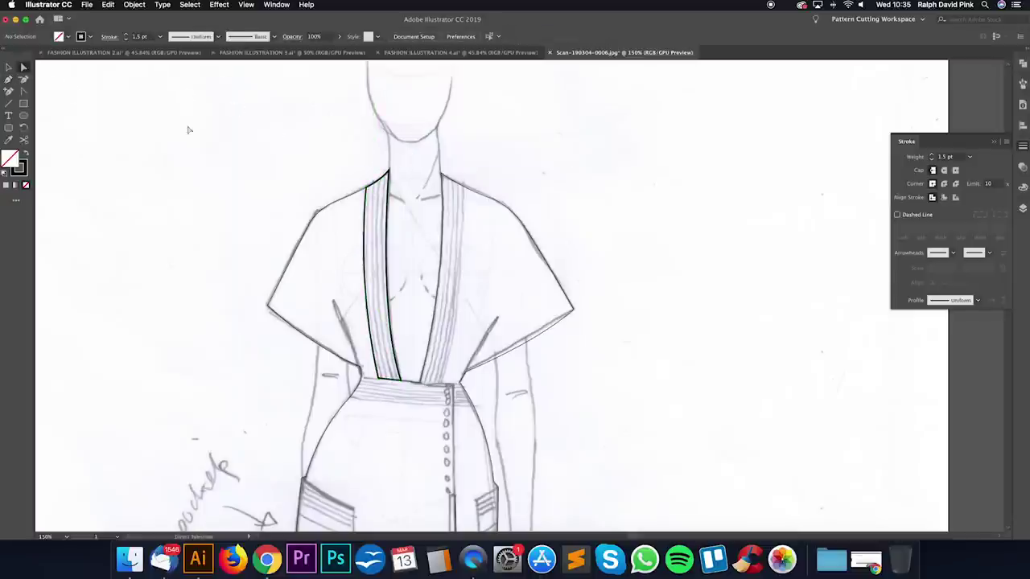
Step: Trace the right neckline band as a closed shape with the Pen tool, curving both long edges along the sketch
left_click(9, 78)
left_click(440, 174)
left_click(420, 382)
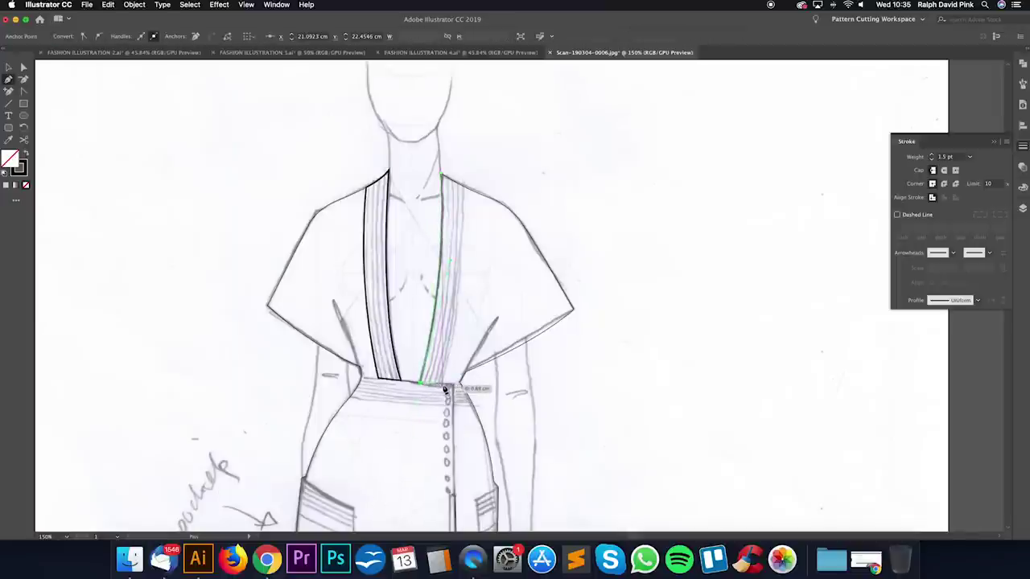
left_click(465, 186)
left_click_drag(465, 187, 463, 76)
left_click(435, 169)
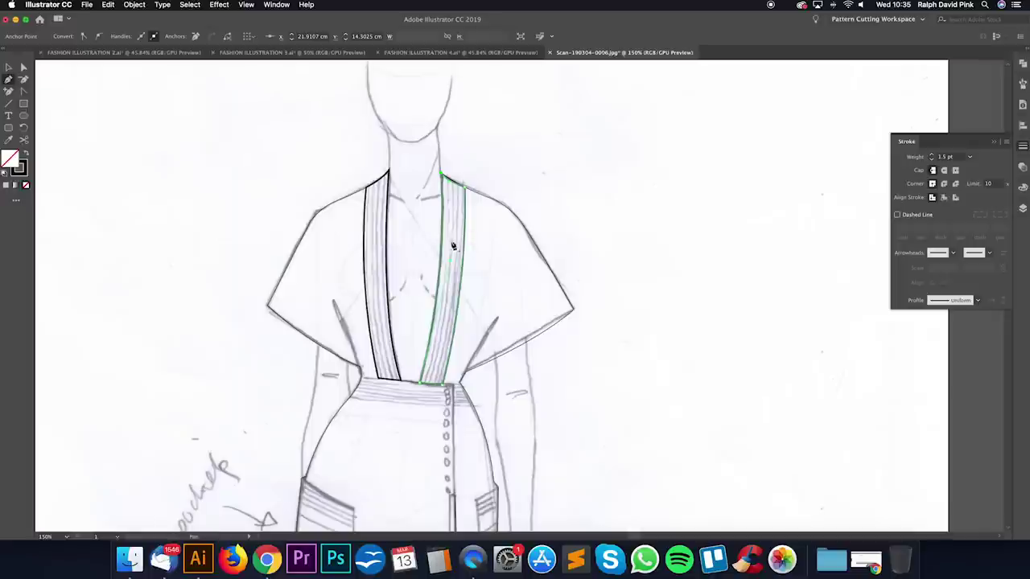
left_click(23, 67)
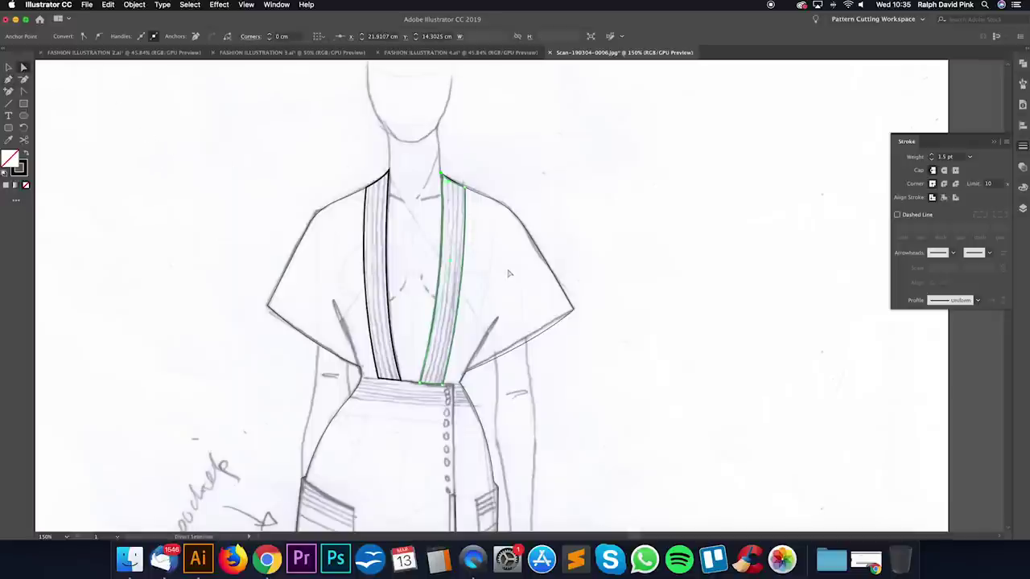
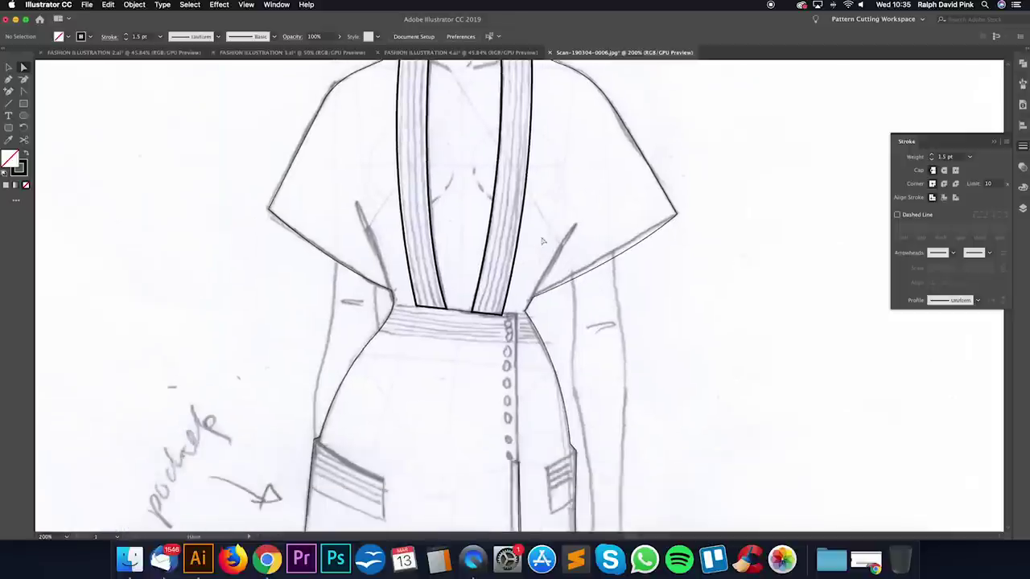
Step: Trace the waistband as a closed four-sided shape with the Pen tool and deselect it
key("p")
left_click(395, 307)
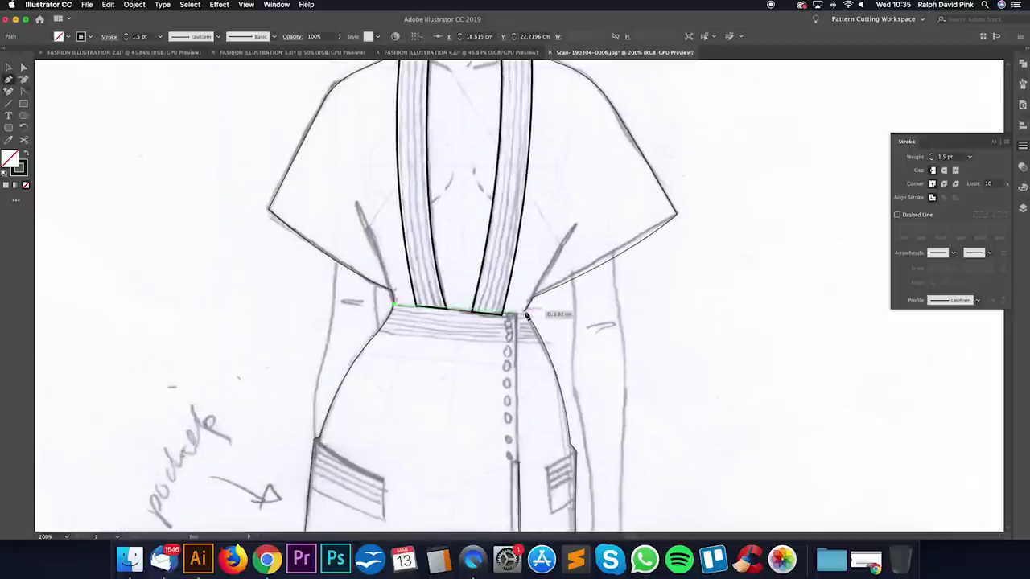
left_click(526, 313)
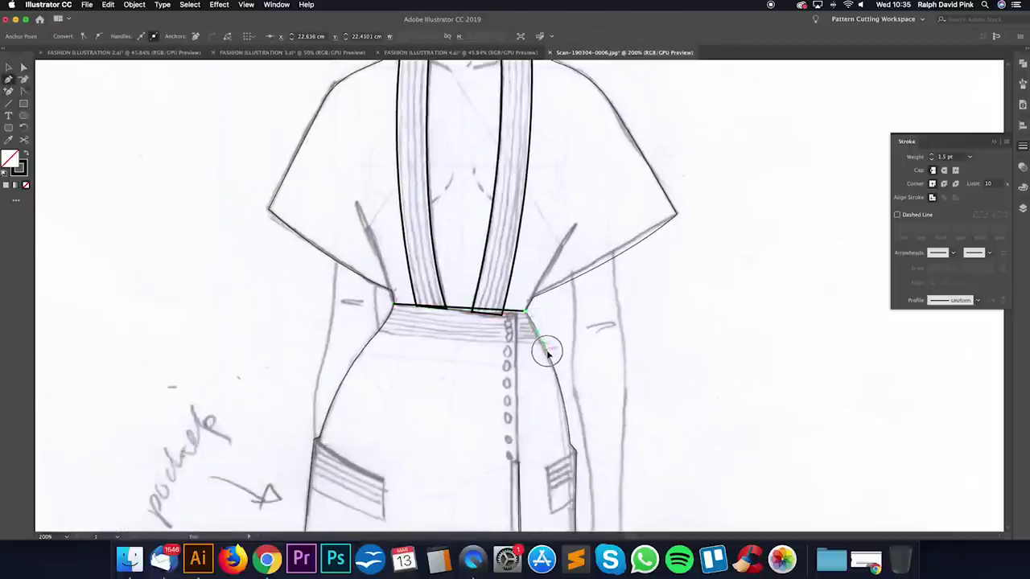
left_click(543, 338)
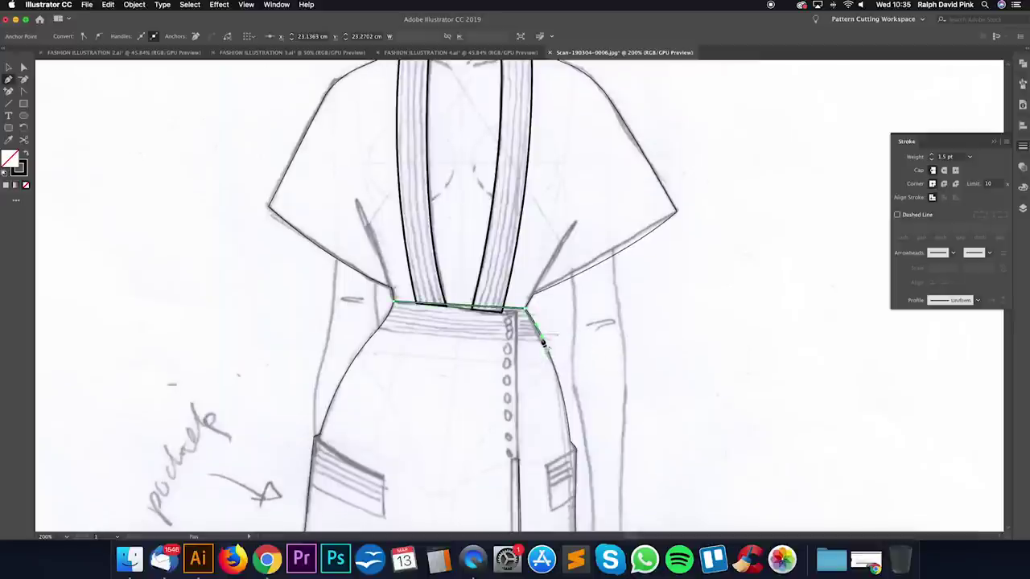
left_click(381, 327)
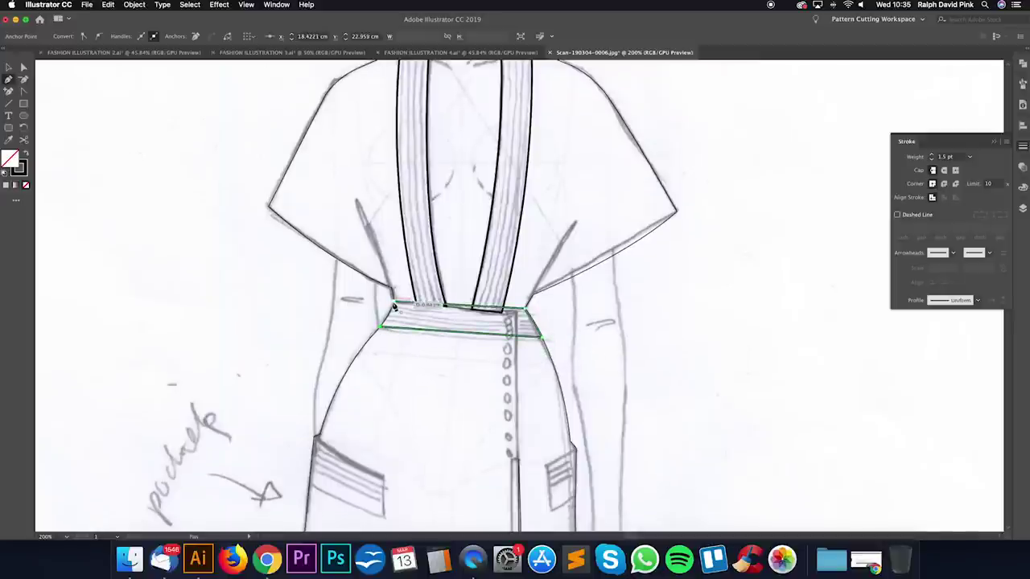
left_click(393, 305)
left_click(376, 318, "super")
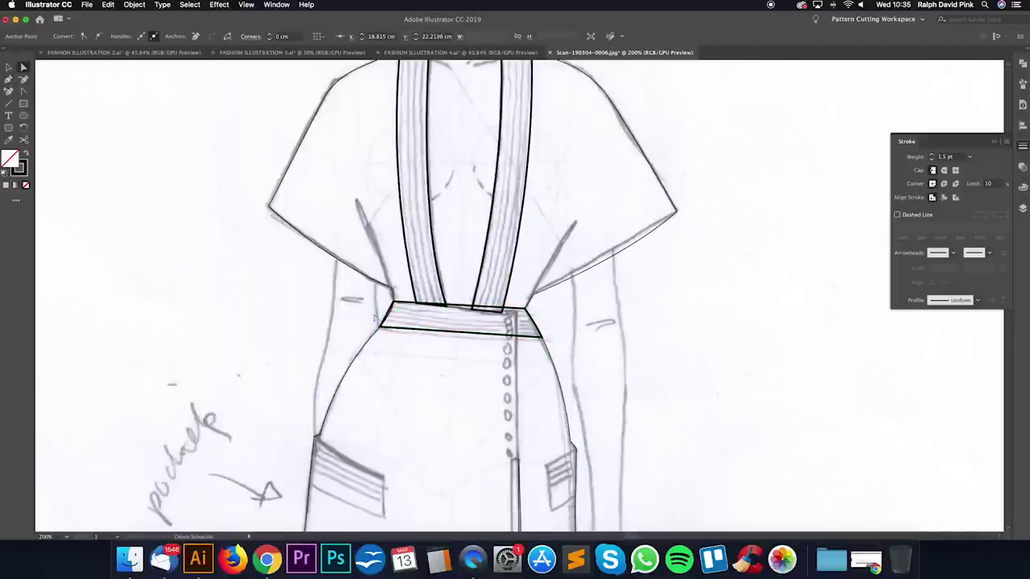
Step: Move the lower anchors of the right neckline band onto the waistband's upper edge
key("super+plus")
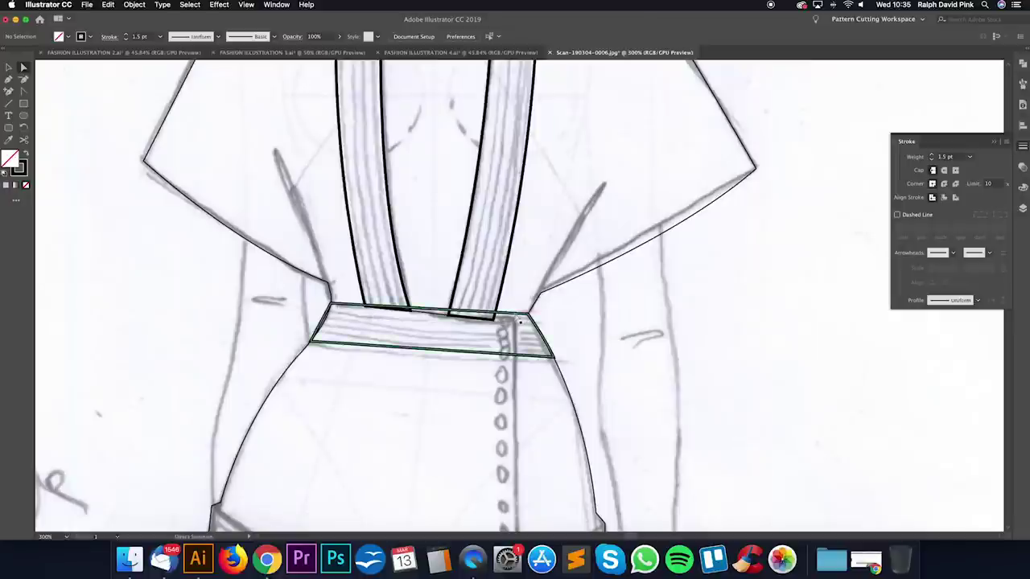
left_click(447, 315)
left_click_drag(494, 319, 452, 313)
Step: Reposition the lower anchors of the left neckline band so its end sits on the waistband's upper edge, and deselect it
left_click(409, 309)
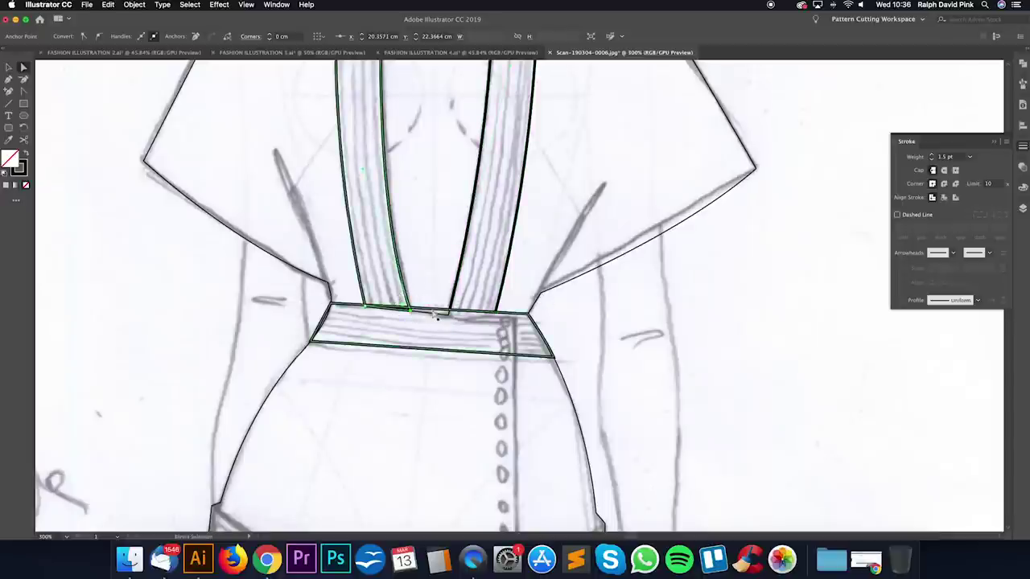
left_click_drag(409, 309, 376, 281)
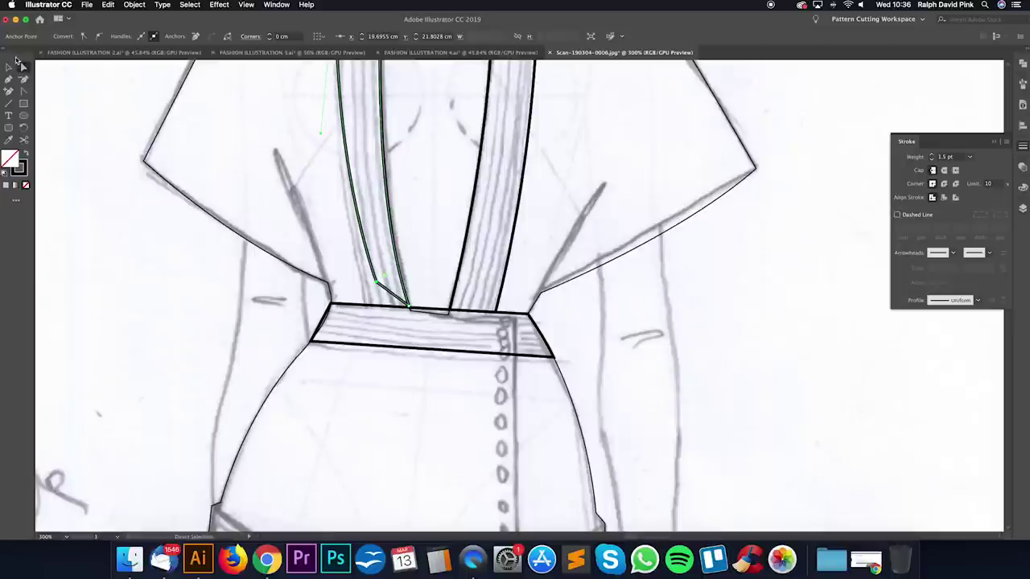
left_click(382, 295)
left_click_drag(376, 281, 366, 306)
left_click_drag(414, 276, 408, 306)
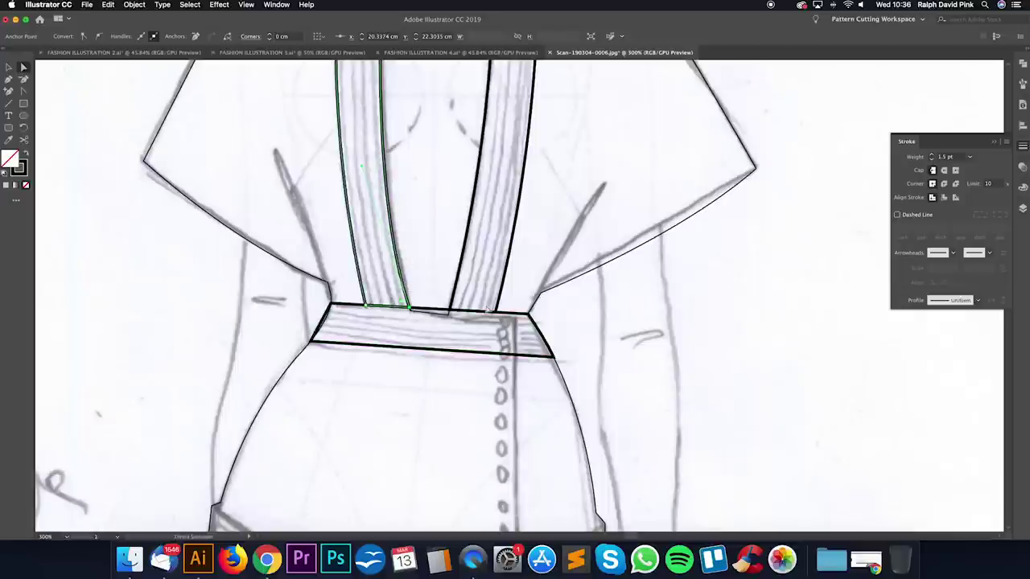
left_click(440, 322)
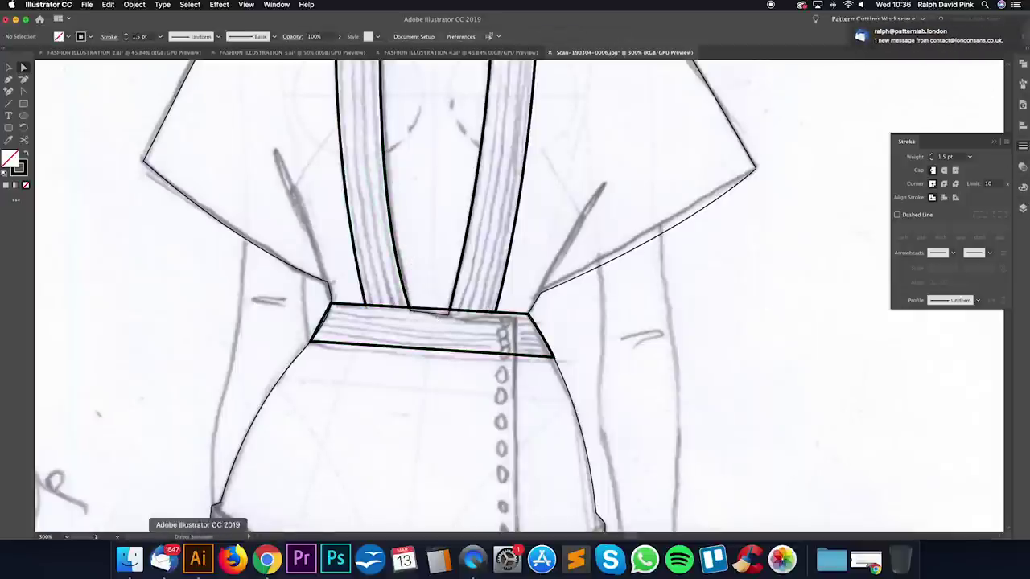
Step: Quit the Mail application
right_click(164, 559)
left_click(176, 522)
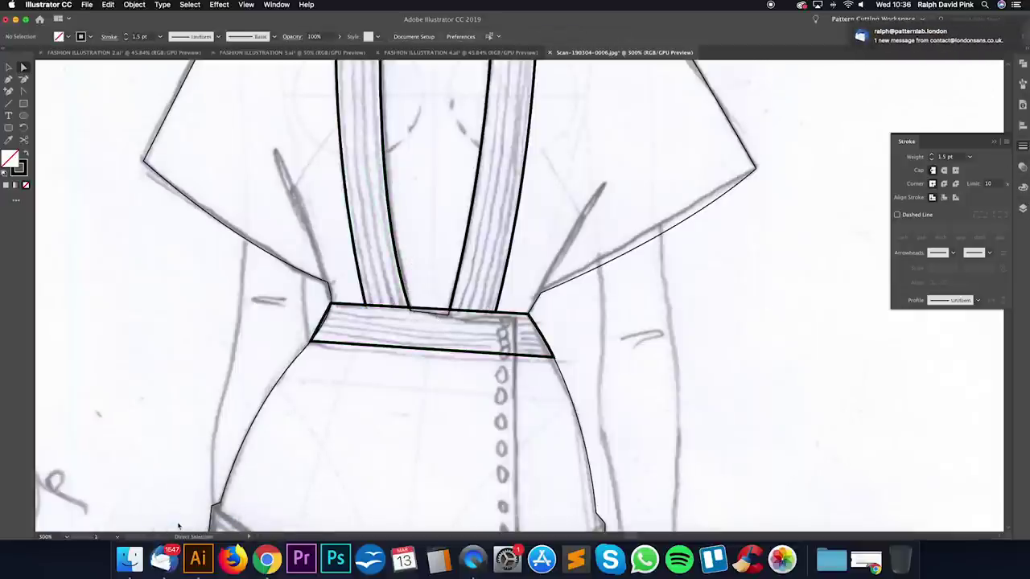
Step: Unlock the Body layer and move the body outline's lower neckline anchor onto the waistband's upper edge
left_click(1023, 208)
left_click(909, 241)
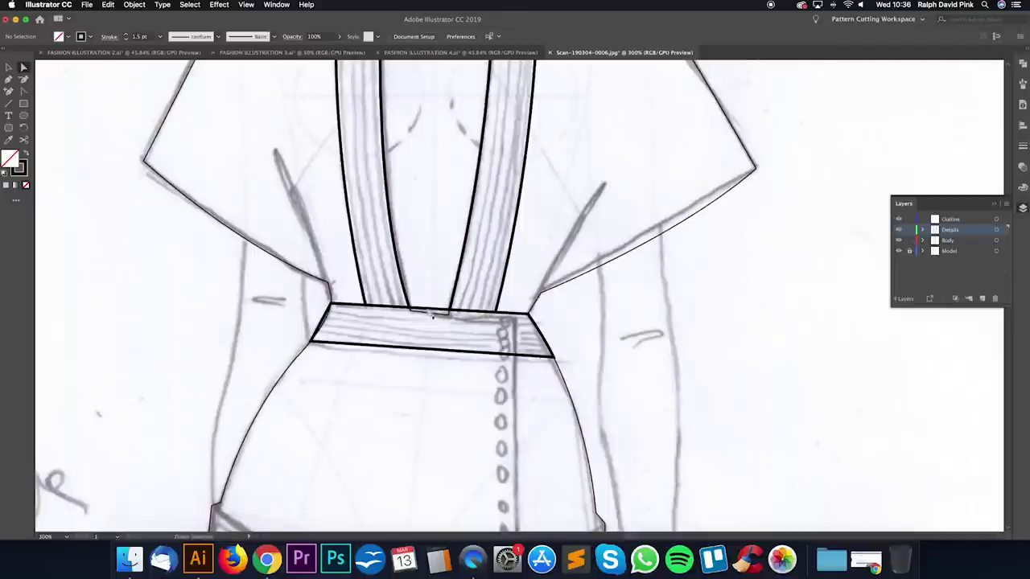
left_click_drag(447, 313, 412, 300)
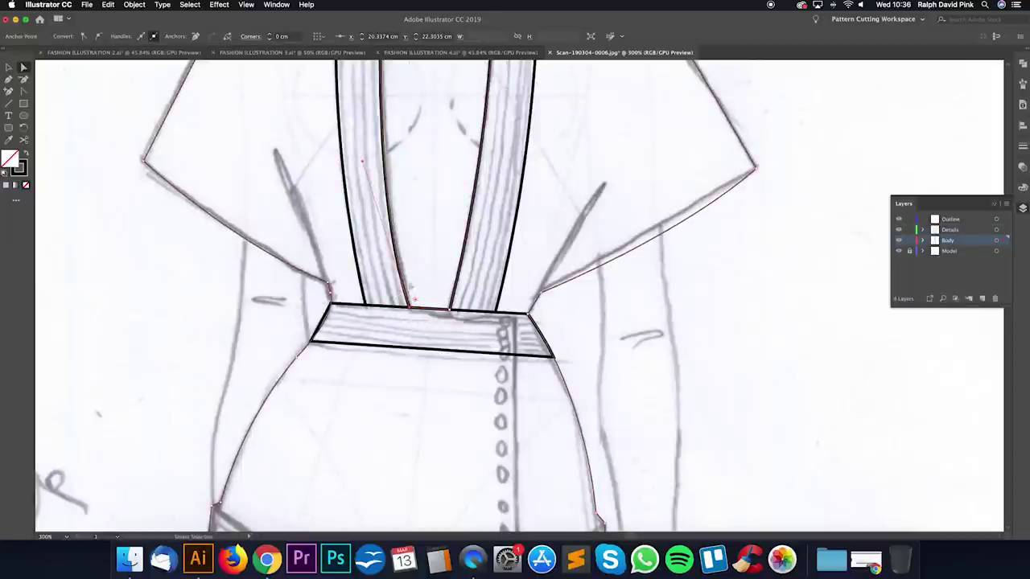
Step: Snap the body outline's left waist and hip anchors to the waistband's left corners and deselect the outline
mouse_move(331, 299)
left_mouse_down()
mouse_move(338, 324)
mouse_move(331, 304)
left_mouse_up()
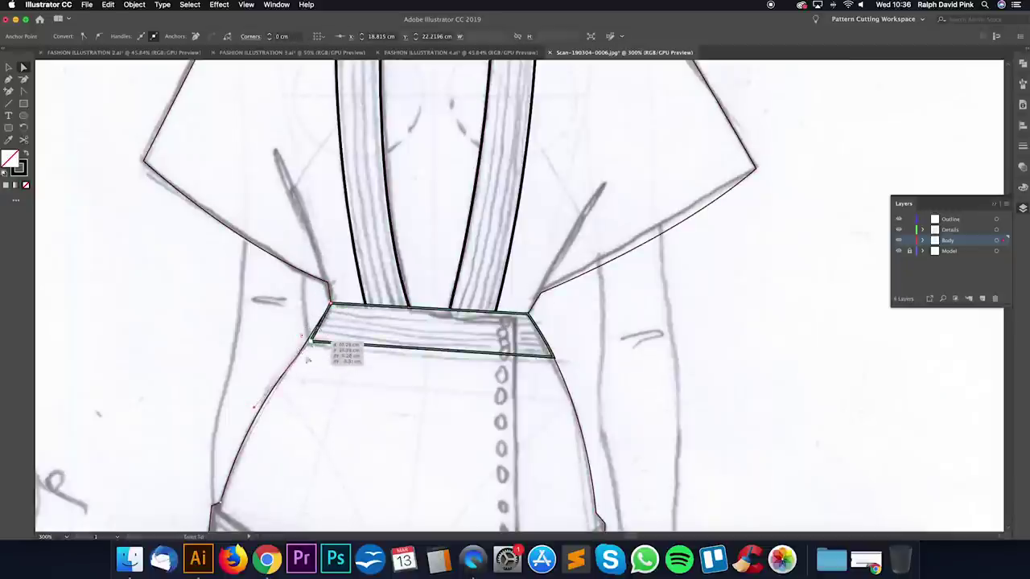
left_click(309, 342)
left_click_drag(256, 407, 237, 420)
left_click_drag(616, 361, 596, 374)
left_click(593, 335)
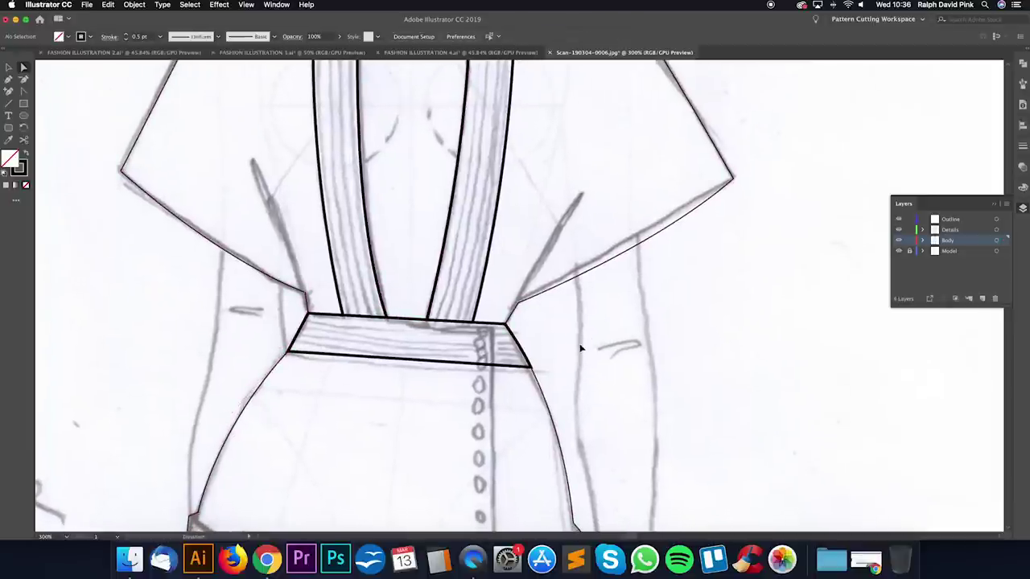
Step: Lock the Body layer and make the Details layer active
key("super+minus")
left_click_drag(588, 315, 582, 332)
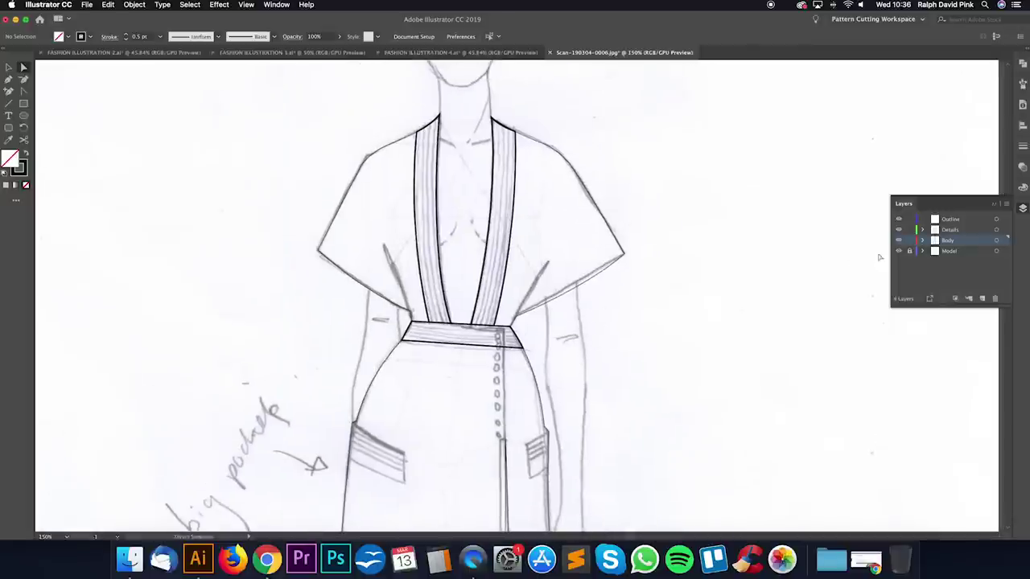
left_click(908, 240)
left_click(967, 231)
Step: Draw a small circle about 0.26 cm wide with the Ellipse tool and place it over the lowest sketched button
scroll(523, 298, "down", 5)
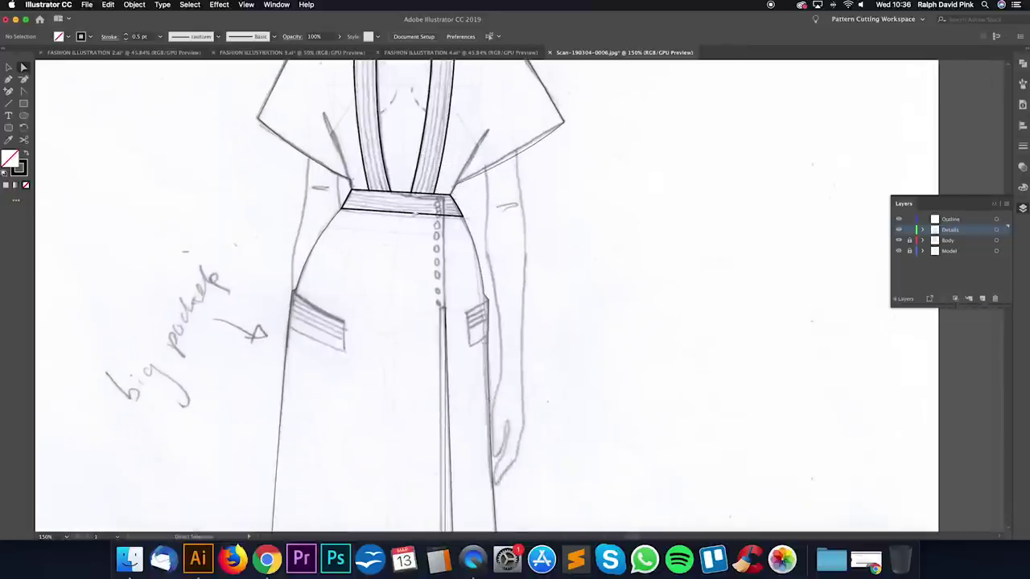
key("super+equal")
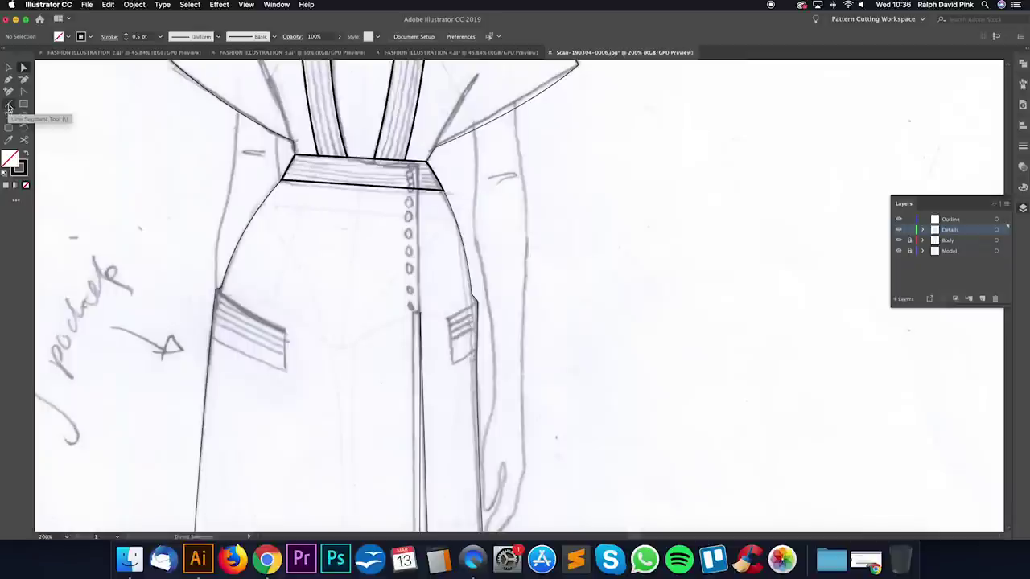
left_click(25, 120)
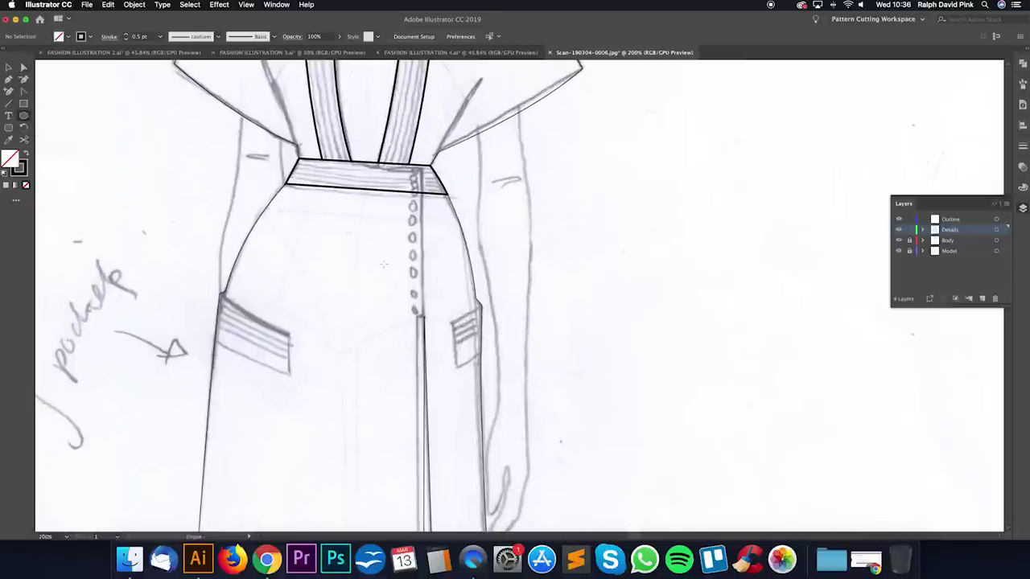
mouse_move(383, 263)
left_mouse_down()
mouse_move(416, 290)
mouse_move(409, 313)
mouse_move(519, 295)
mouse_move(469, 310)
mouse_move(439, 281)
mouse_move(393, 269)
mouse_move(411, 294)
mouse_move(389, 269)
left_mouse_up()
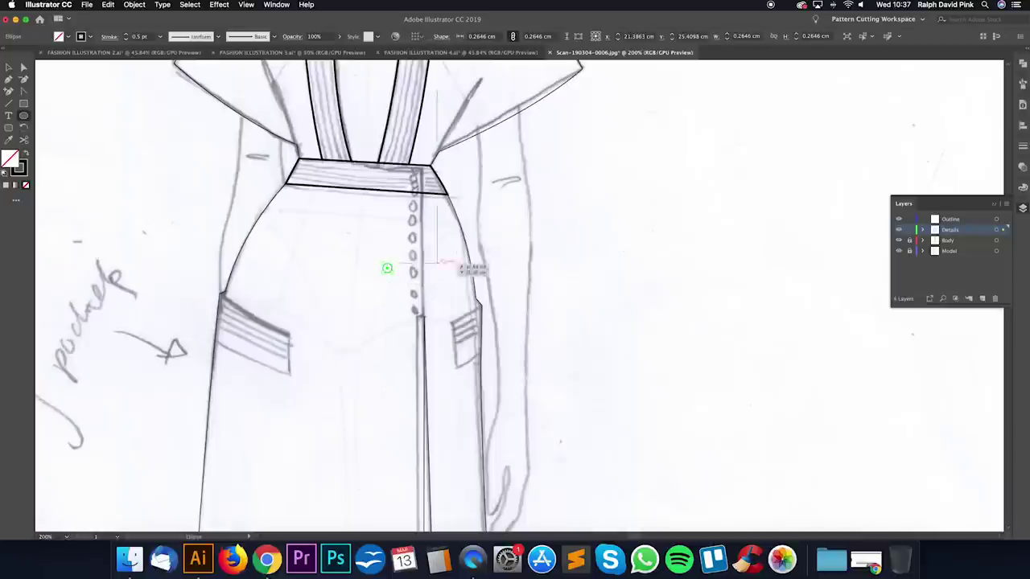
left_click(9, 67)
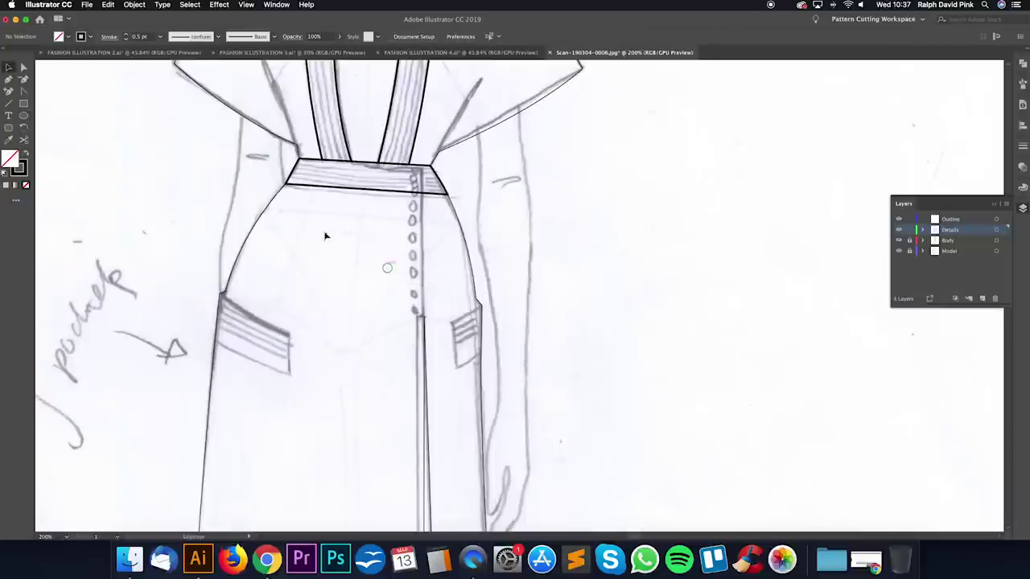
left_click_drag(387, 268, 415, 309)
left_click(23, 67)
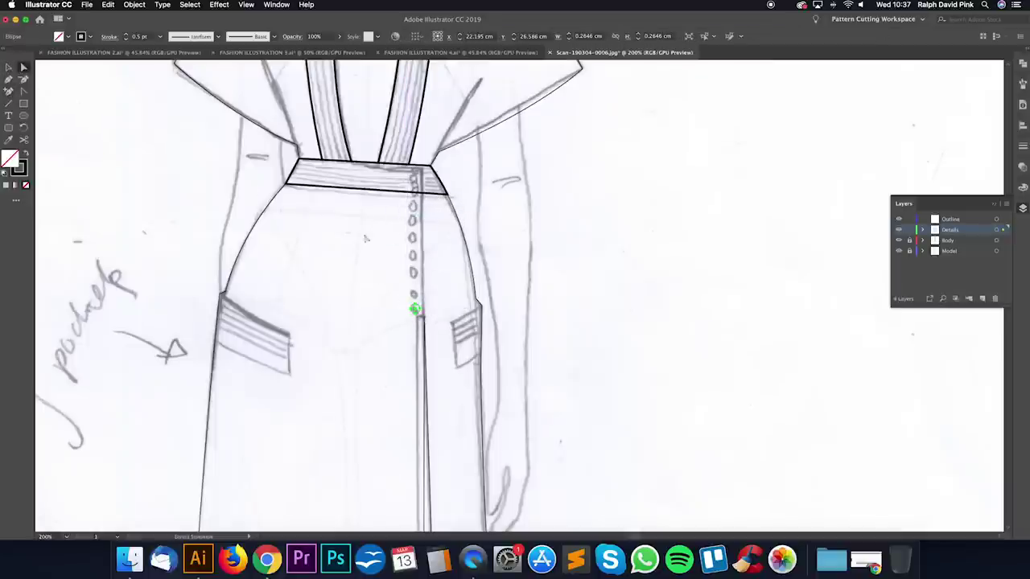
left_click(448, 304)
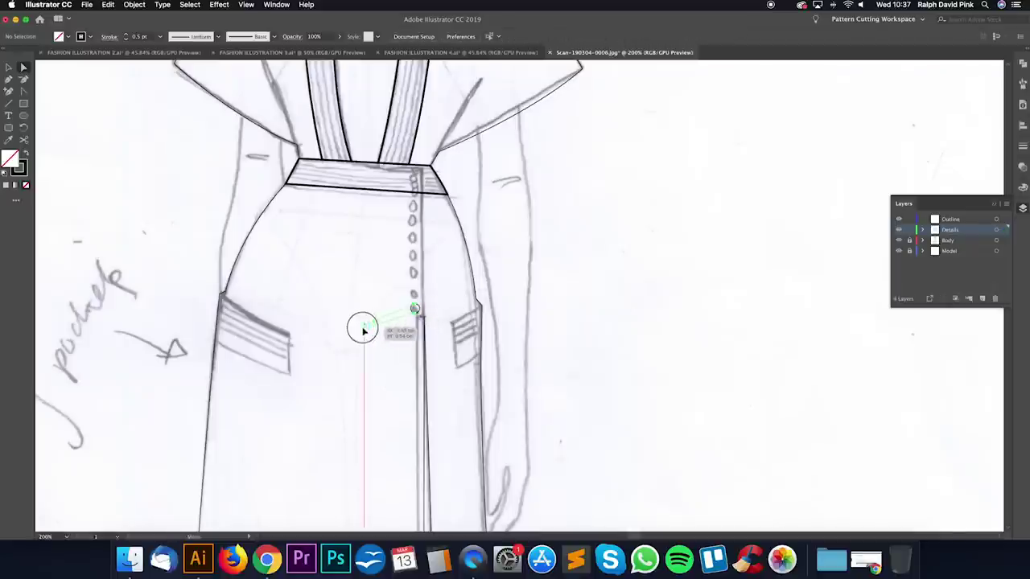
left_click_drag(361, 326, 419, 295)
left_click(441, 296)
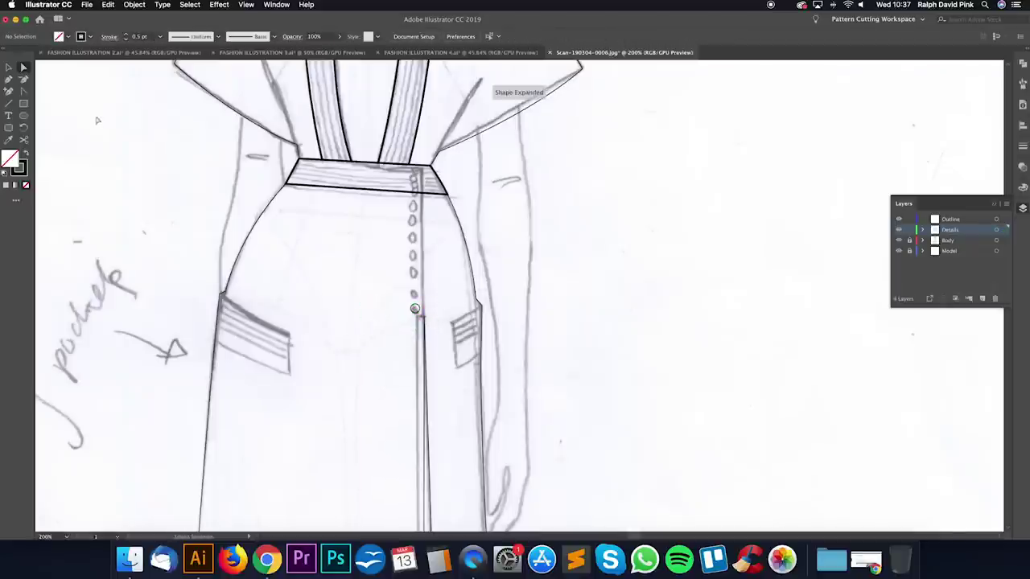
Step: Copy and paste the button circle, placing the duplicate directly above the original over the next sketched button
left_click(8, 67)
key("super+plus")
key("super+plus")
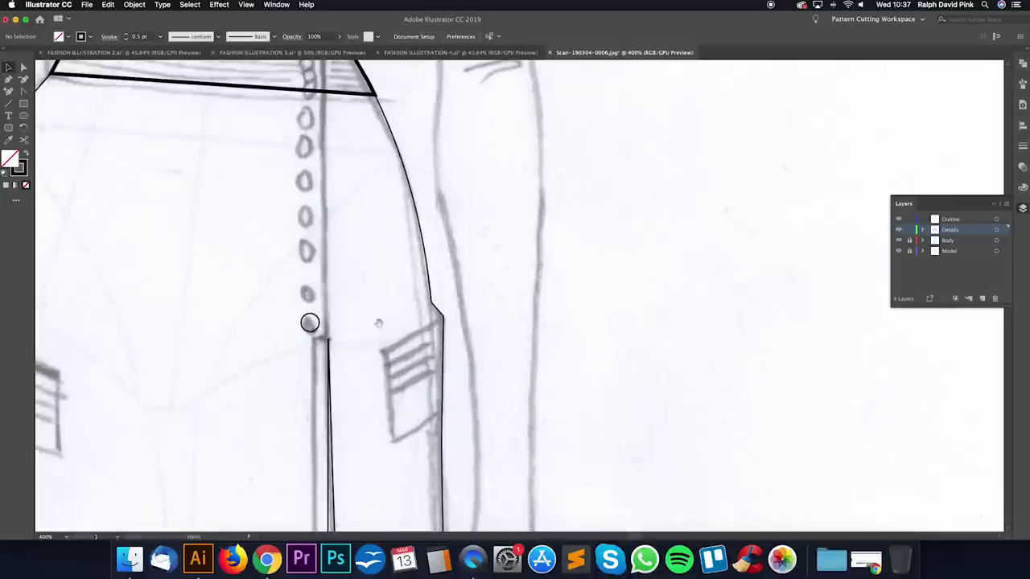
left_click_drag(355, 309, 440, 327)
left_click(398, 336)
left_click(394, 339)
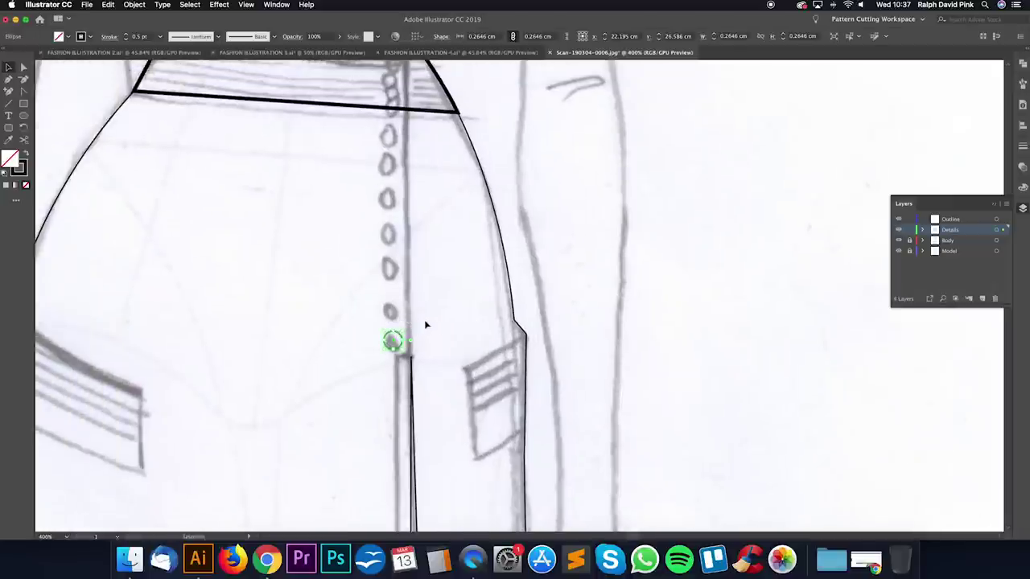
left_click(108, 5)
left_click(117, 51)
left_click(107, 5)
left_click(126, 64)
left_click(467, 300)
left_click_drag(521, 300, 392, 316)
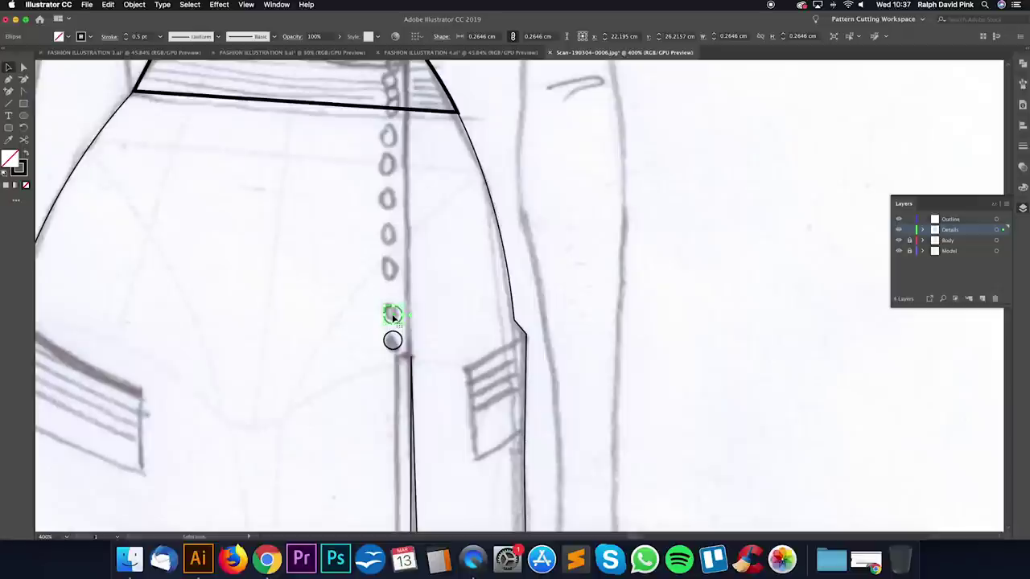
Step: Duplicate the second circle straight upwards and repeat the transformation until the button column reaches the waistband's upper edge
left_click_drag(393, 316, 392, 284)
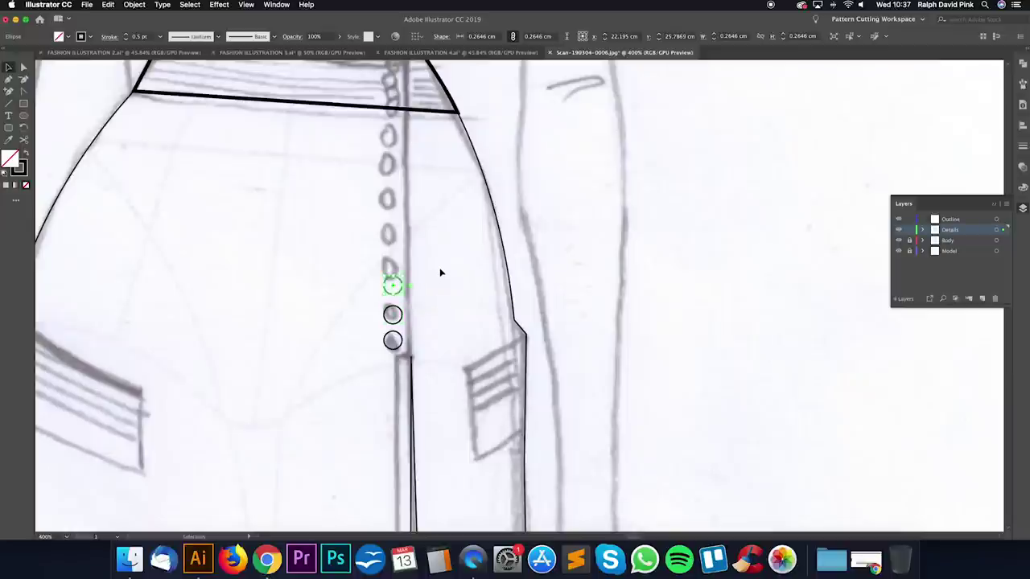
key("super+d")
key("super+d")
key("super+d")
key("super+d")
key("super+d")
key("super+d")
key("super+d")
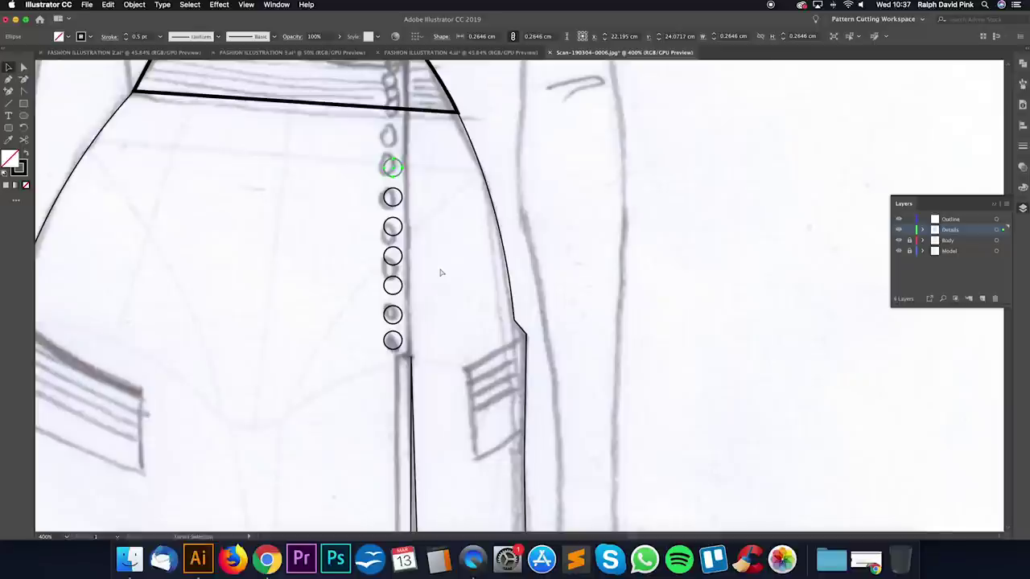
key("super+d")
scroll(447, 282, "up", 4)
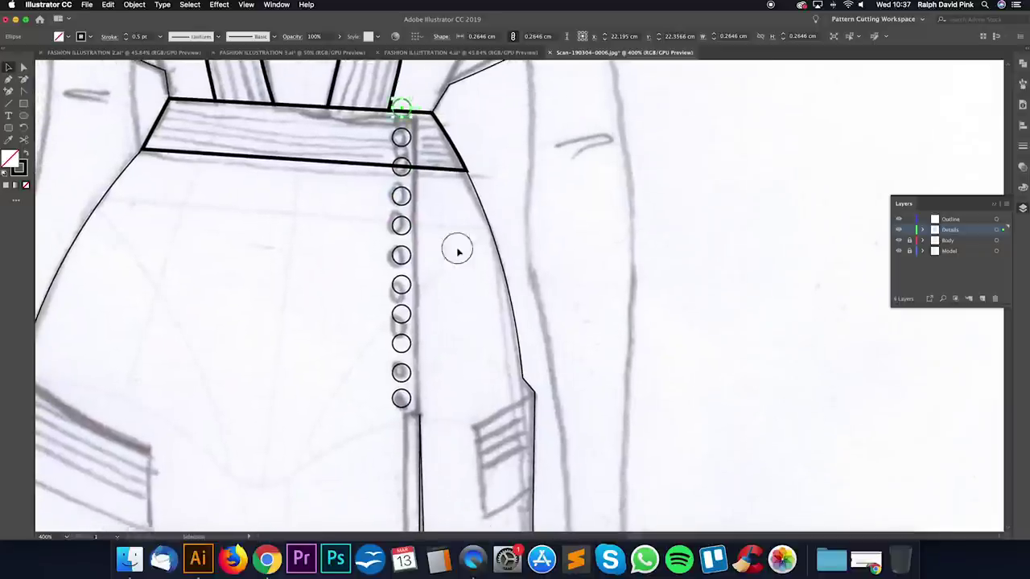
left_click(457, 250)
Step: Delete the topmost button circle that overlaps the waistband's upper edge
key("super+minus")
left_click_drag(456, 256, 466, 264)
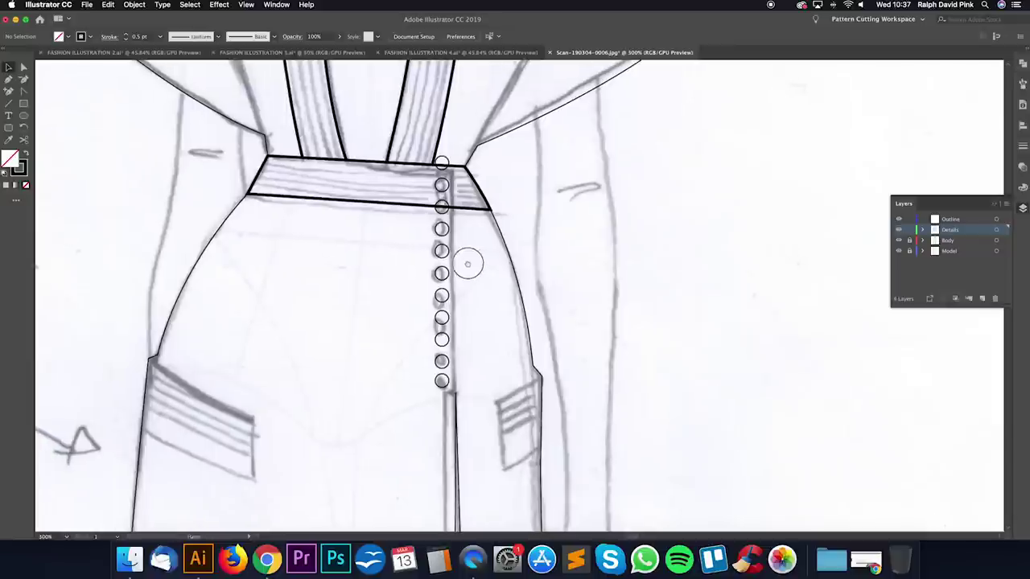
left_click(445, 167)
key("Delete")
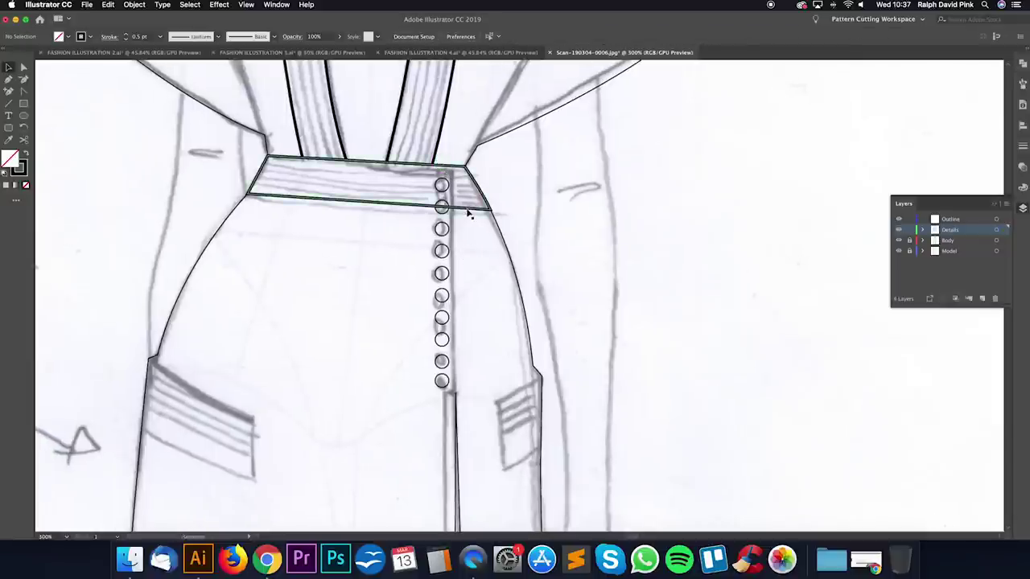
left_click(466, 209)
left_click(469, 231)
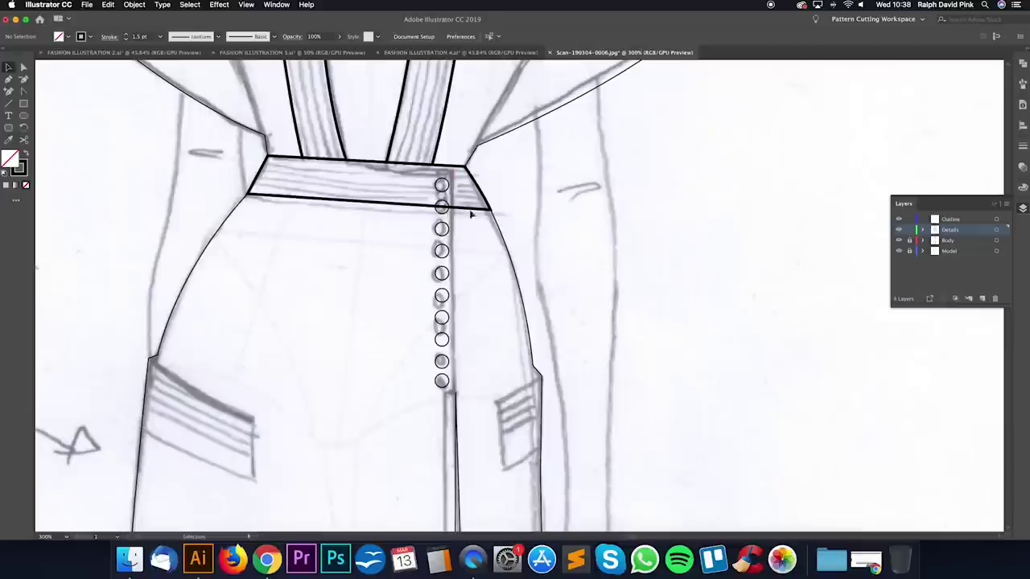
Step: Move the top button circle up just inside the waistband's upper edge and distribute all the button circles evenly by their vertical centres
left_click_drag(440, 185, 441, 175)
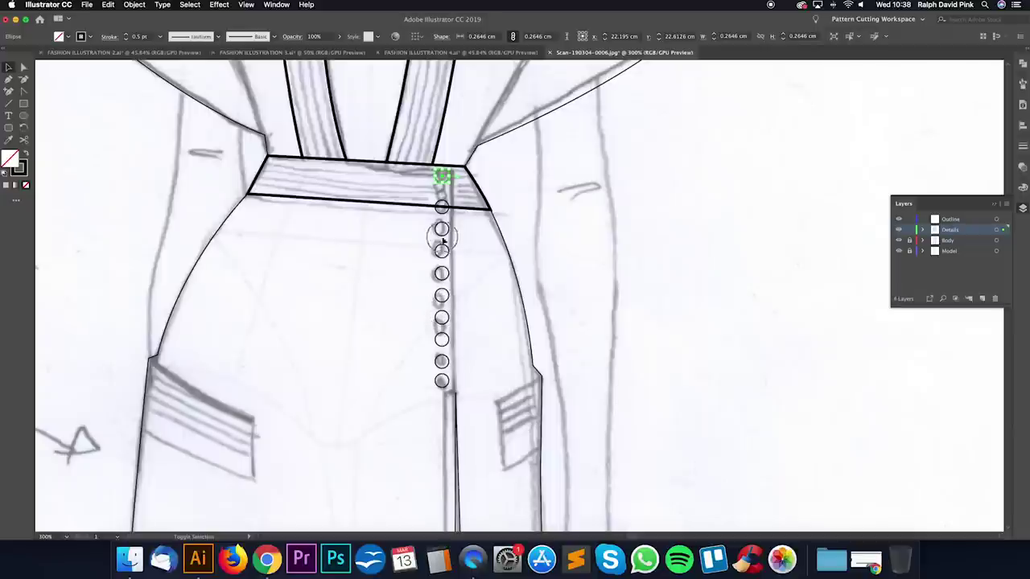
left_click(442, 216)
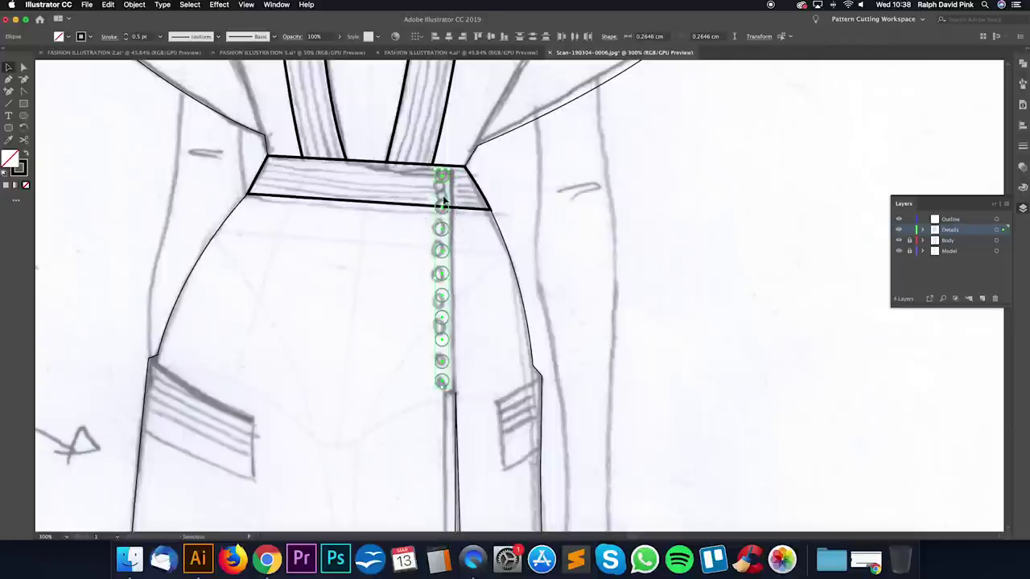
left_click(533, 37)
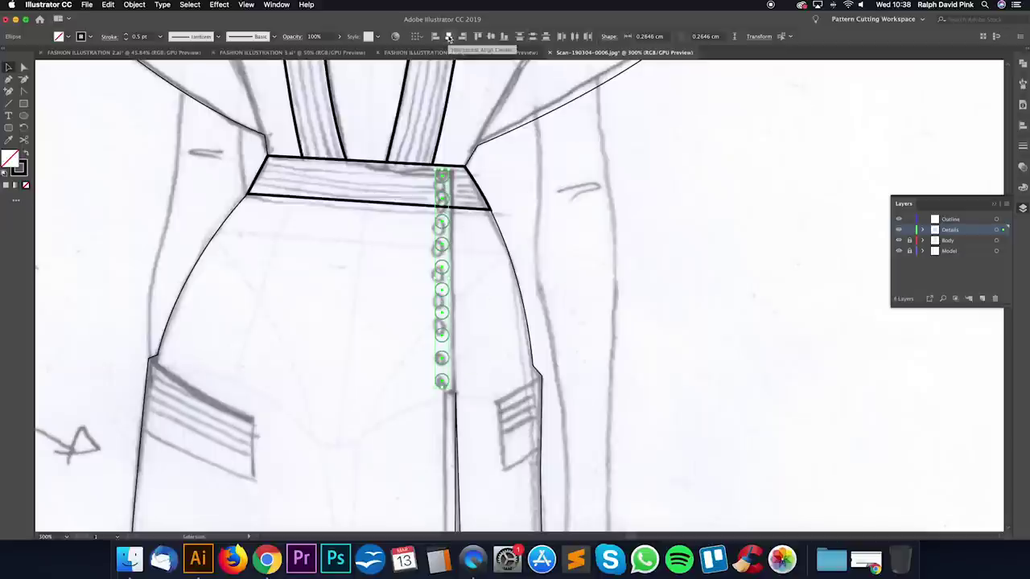
left_click(478, 274)
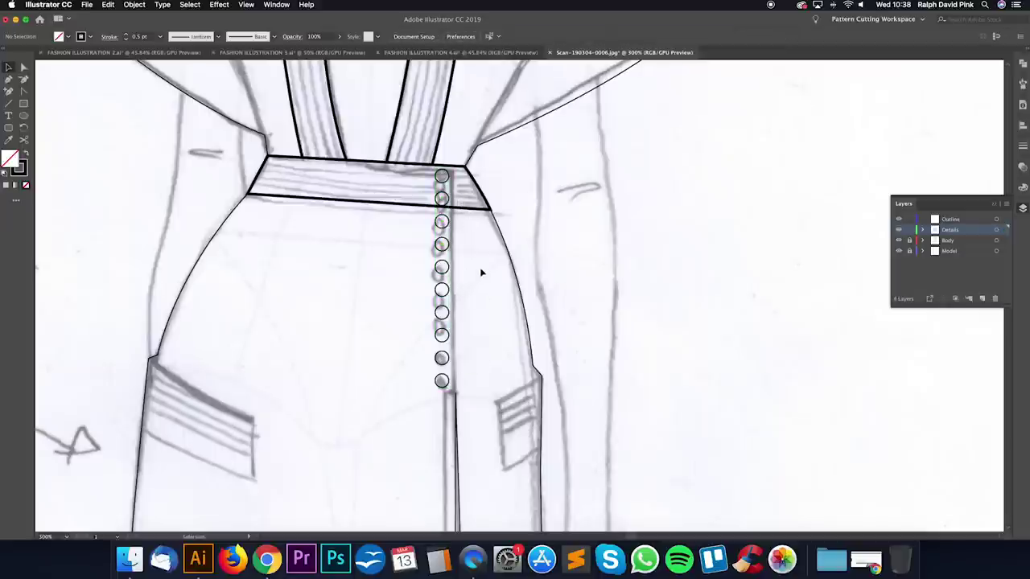
left_click_drag(480, 273, 482, 270)
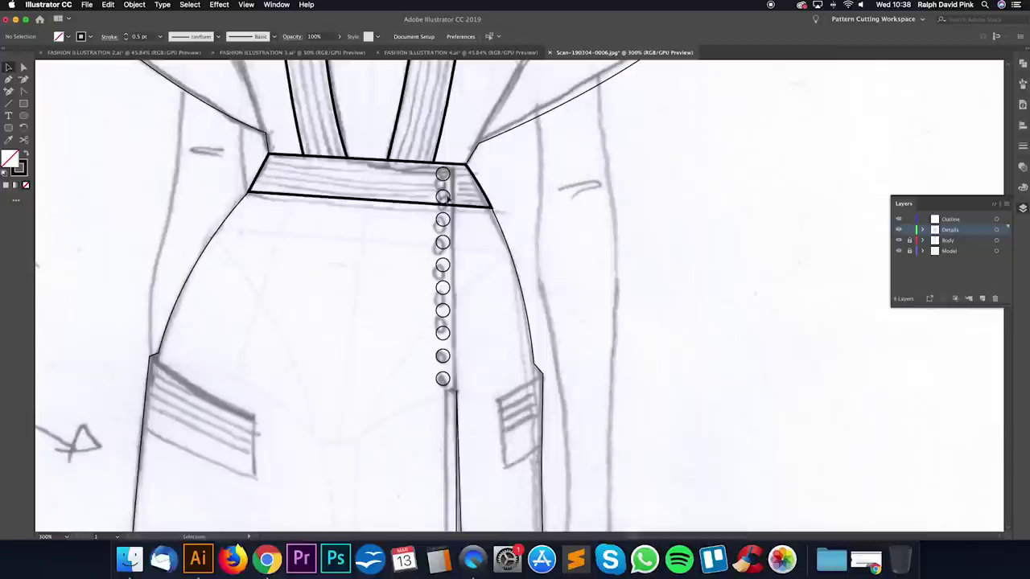
Step: Nudge the lowest button circle slightly upwards, away from the top of the skirt slit, and deselect it
left_click(444, 378)
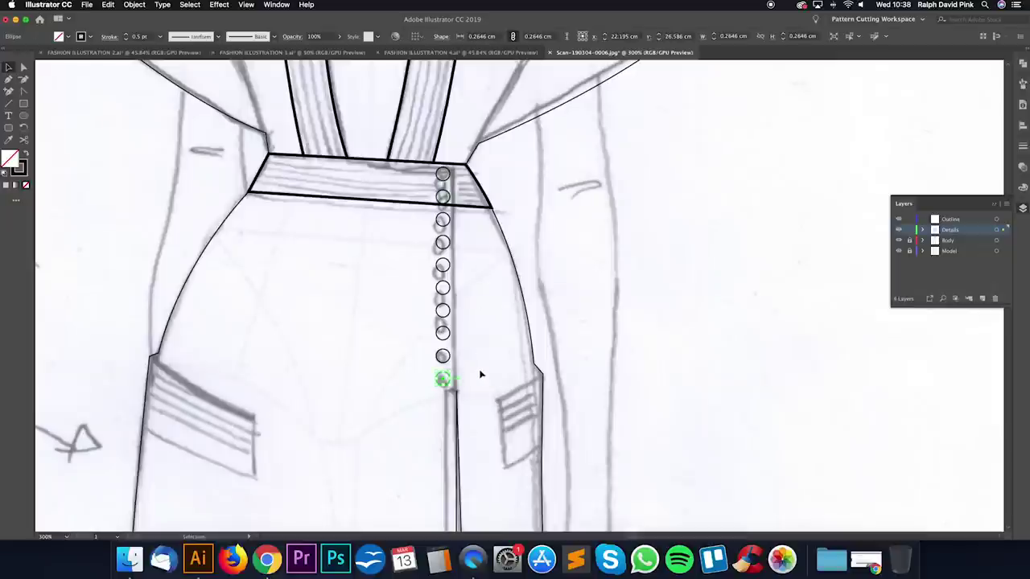
left_click(181, 105)
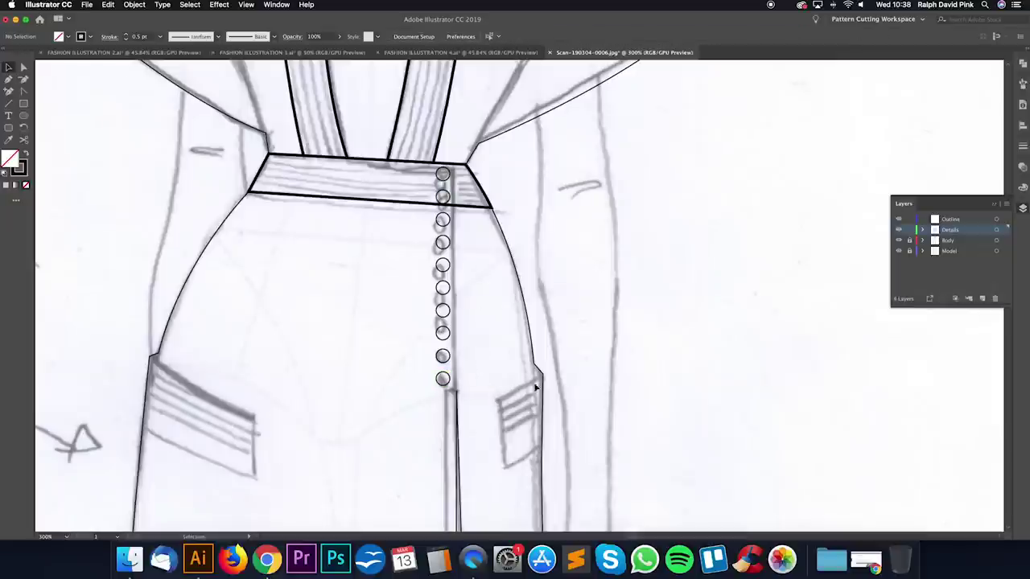
left_click(447, 377)
key("Up")
key("Up")
key("Up")
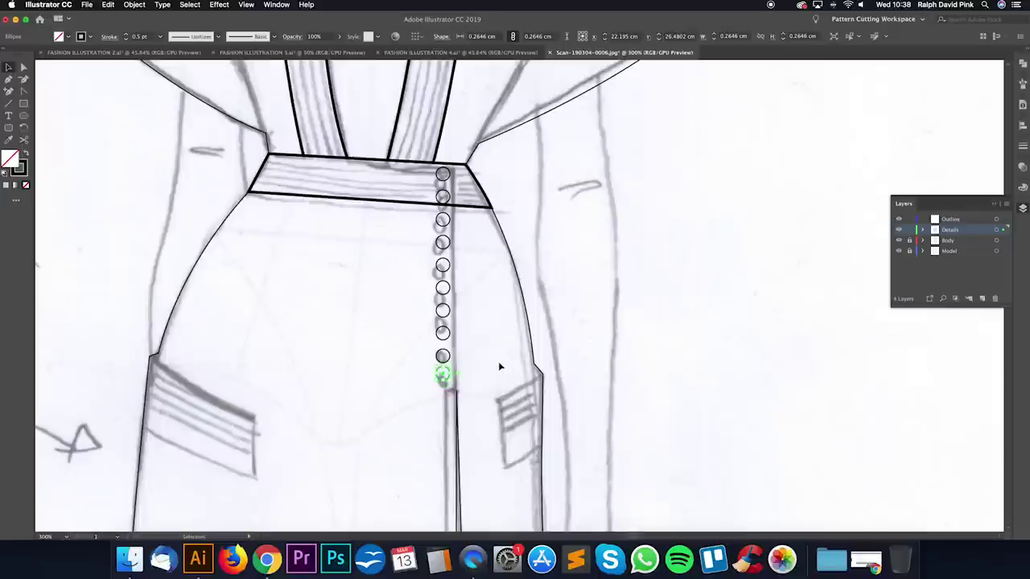
left_click(426, 379)
Step: Select the whole column of button circles, redistribute them evenly by vertical centre and deselect them
left_click(444, 354)
left_click_drag(443, 354, 450, 217)
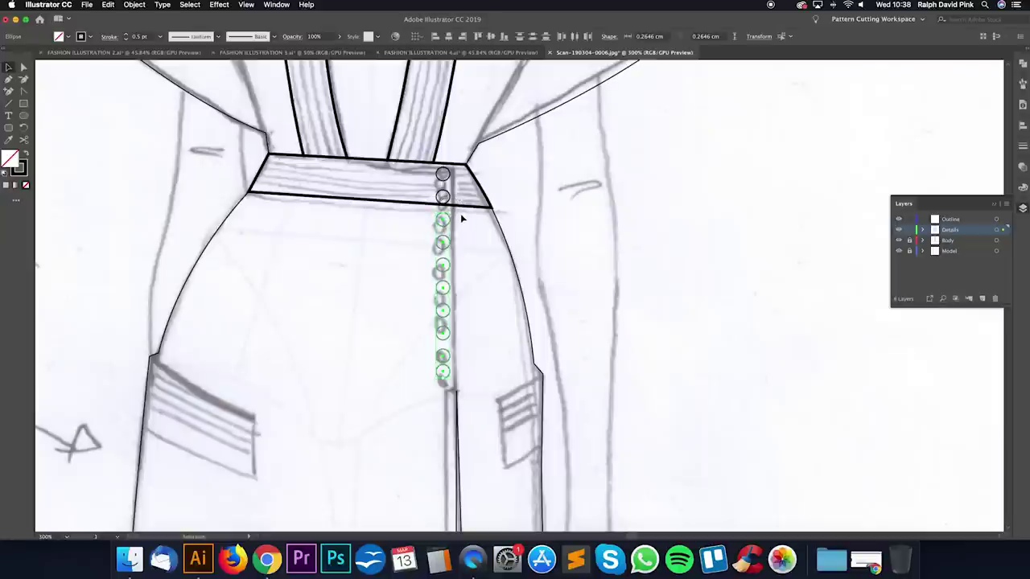
left_click(449, 180, "shift")
left_click(449, 200, "shift")
left_click(532, 38)
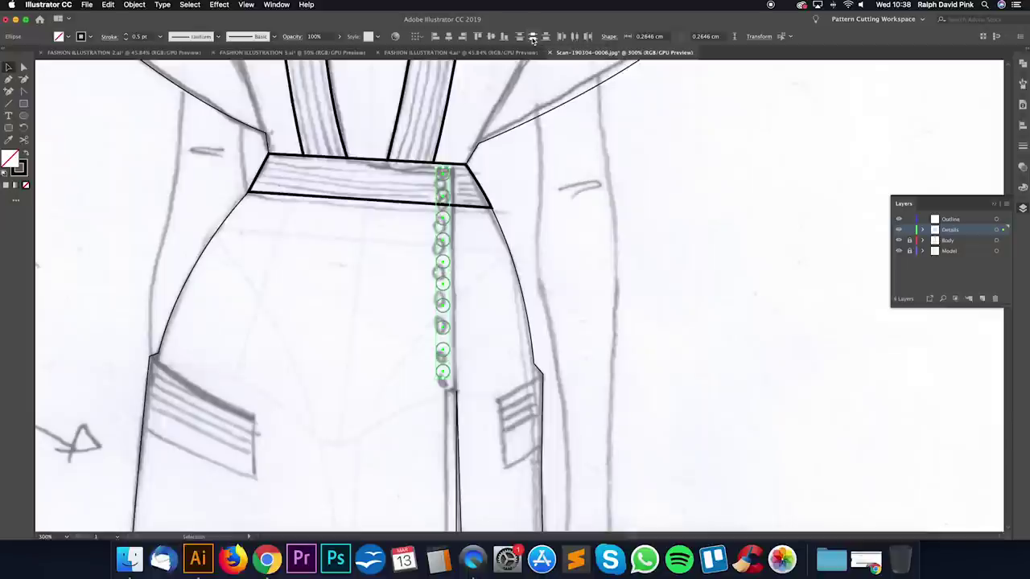
left_click(472, 283)
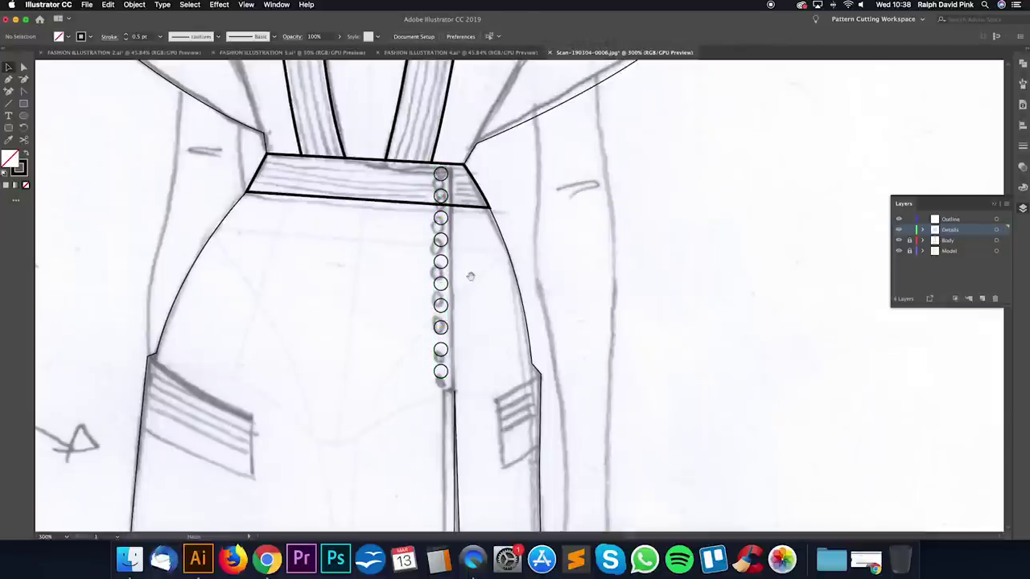
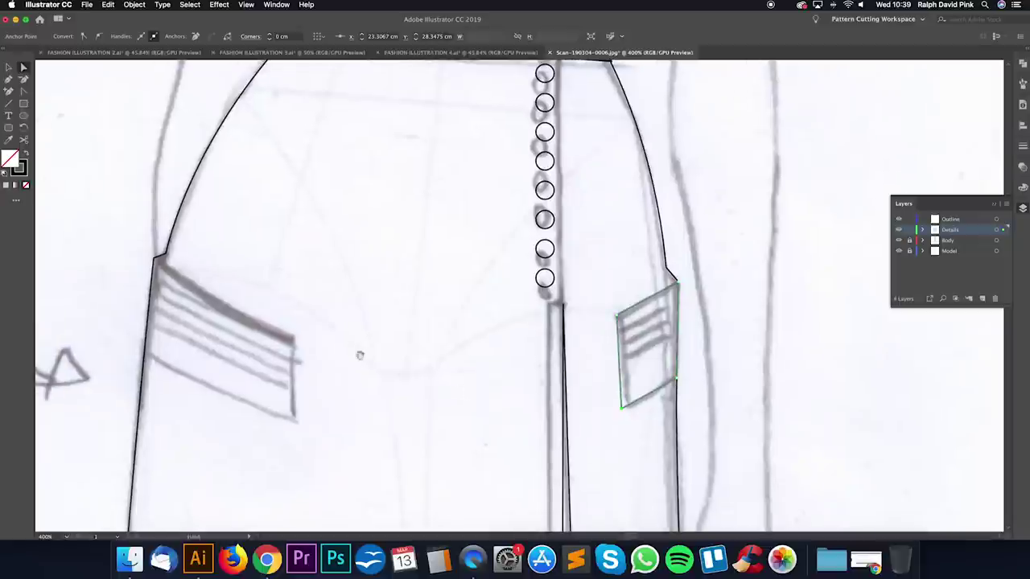
Step: Trace the left-hand hip pocket as a closed four-sided shape with the Pen tool and deselect it
left_click(8, 80)
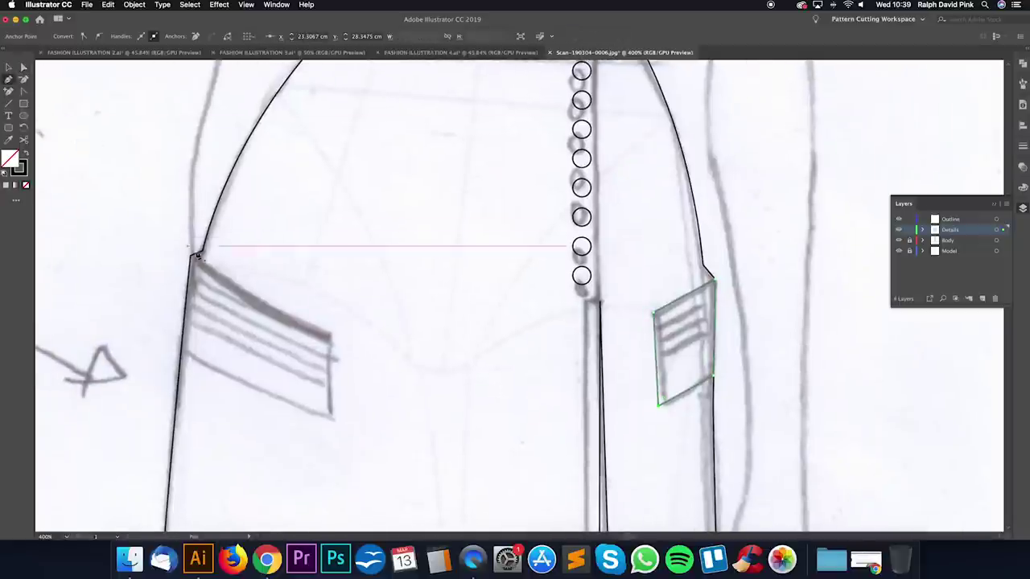
left_click(193, 257)
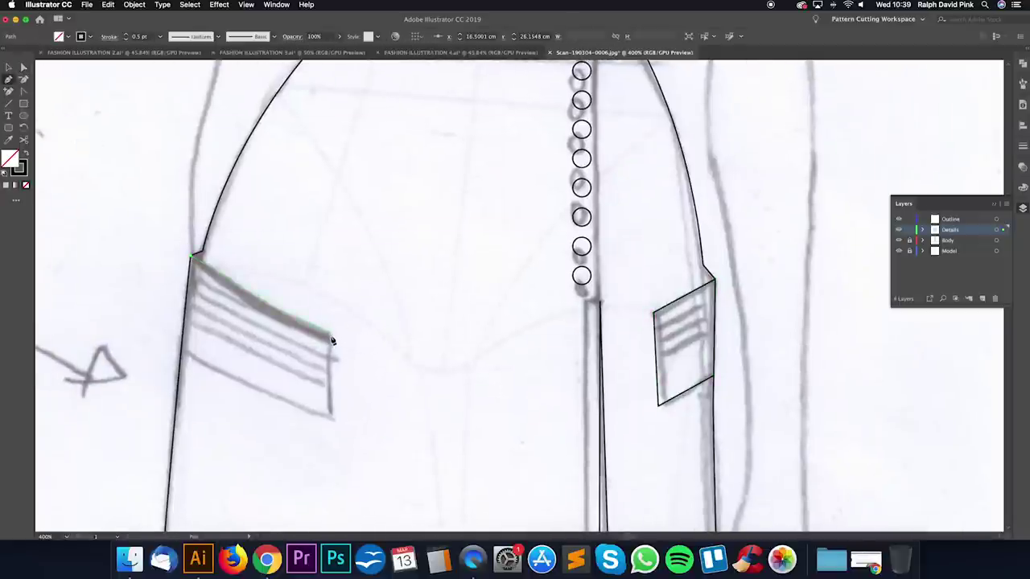
left_click(330, 336)
left_click(326, 418)
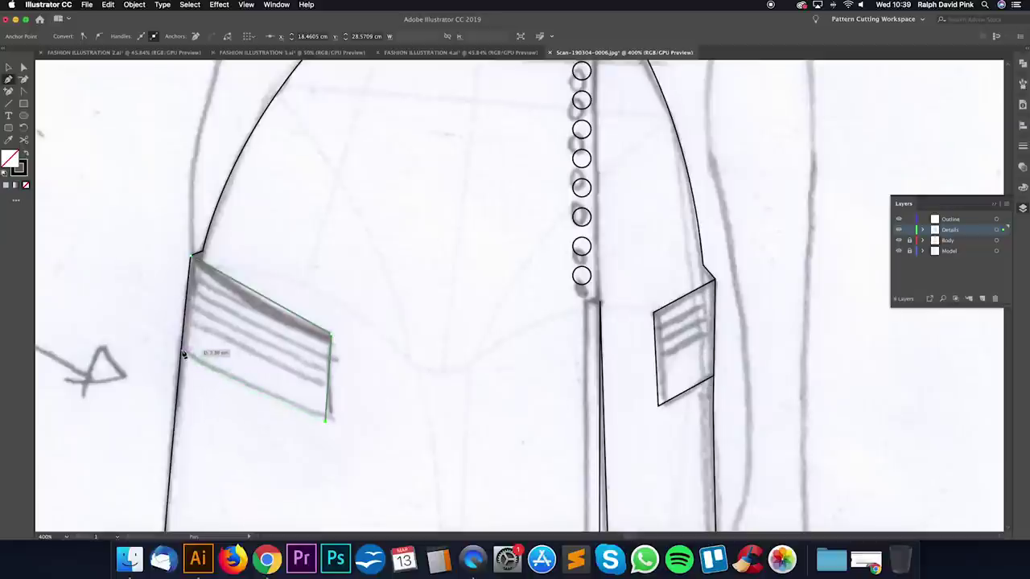
left_click(182, 349)
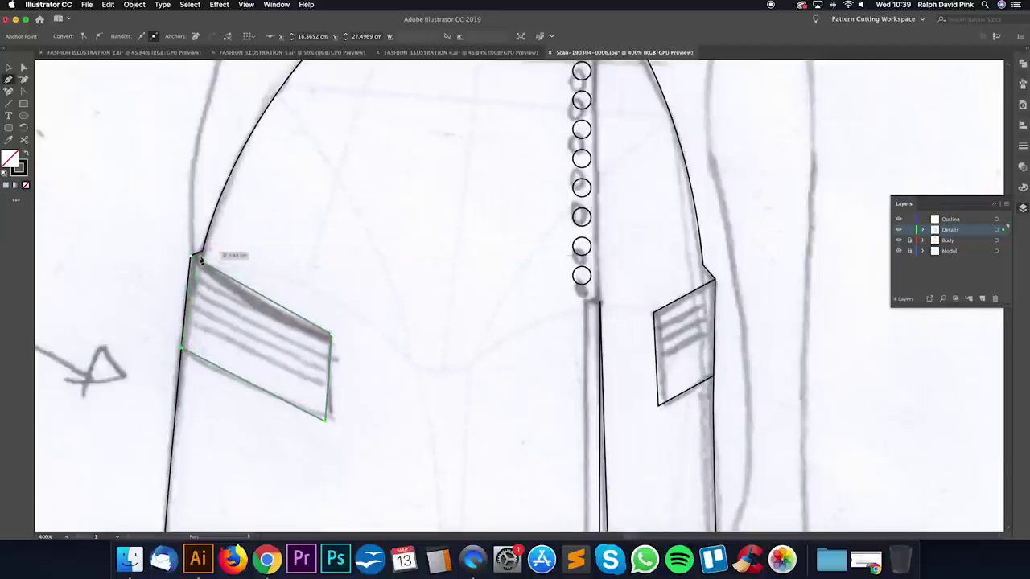
left_click(199, 261)
left_click(315, 253, "super")
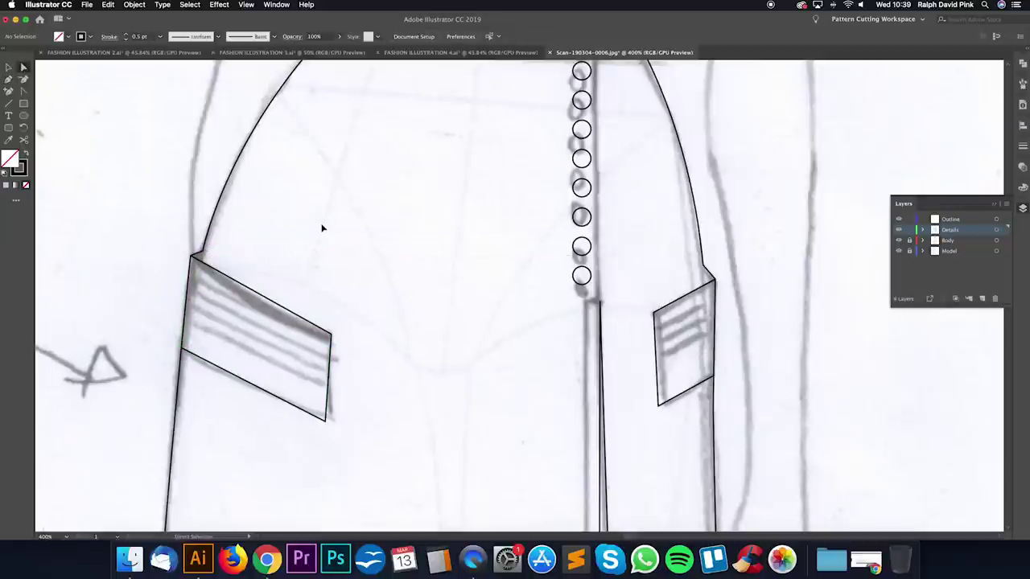
Step: Draw a gently curved fold line about 17 cm long, rising up the skirt from the step in the left-hand hem
key("super+minus")
left_click_drag(375, 389, 373, 393)
left_click(449, 349)
left_click_drag(496, 353, 435, 340)
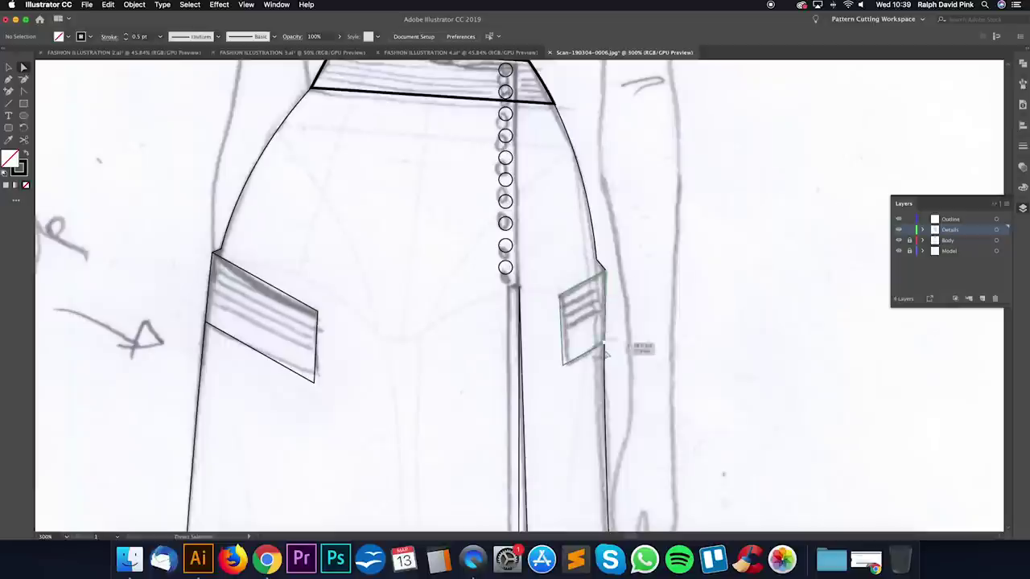
left_click_drag(379, 255, 394, 264)
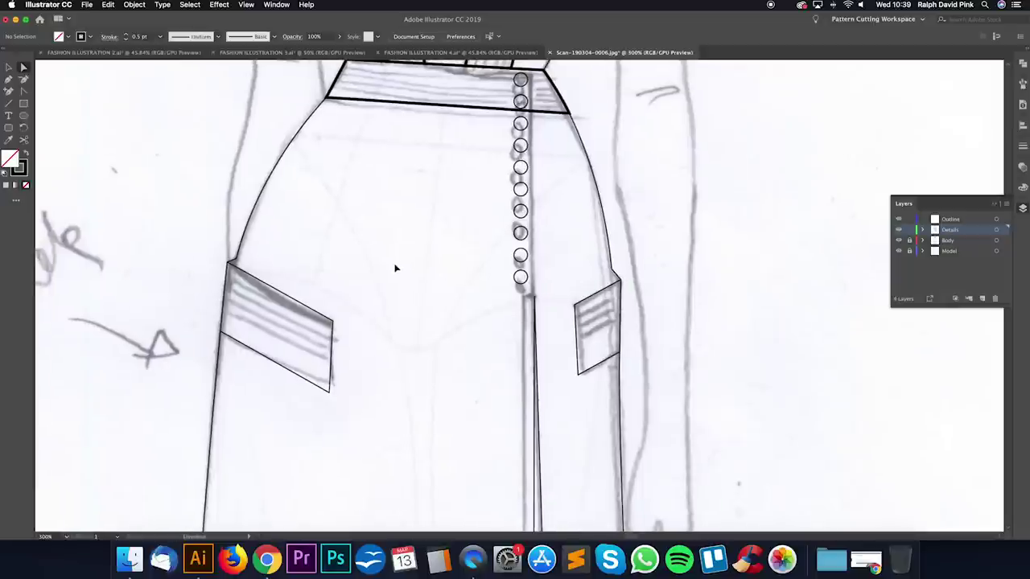
key("super+minus")
key("super+minus")
key("super+minus")
left_click_drag(453, 365, 458, 165)
scroll(457, 166, "down", 10)
key("p")
left_click(397, 455)
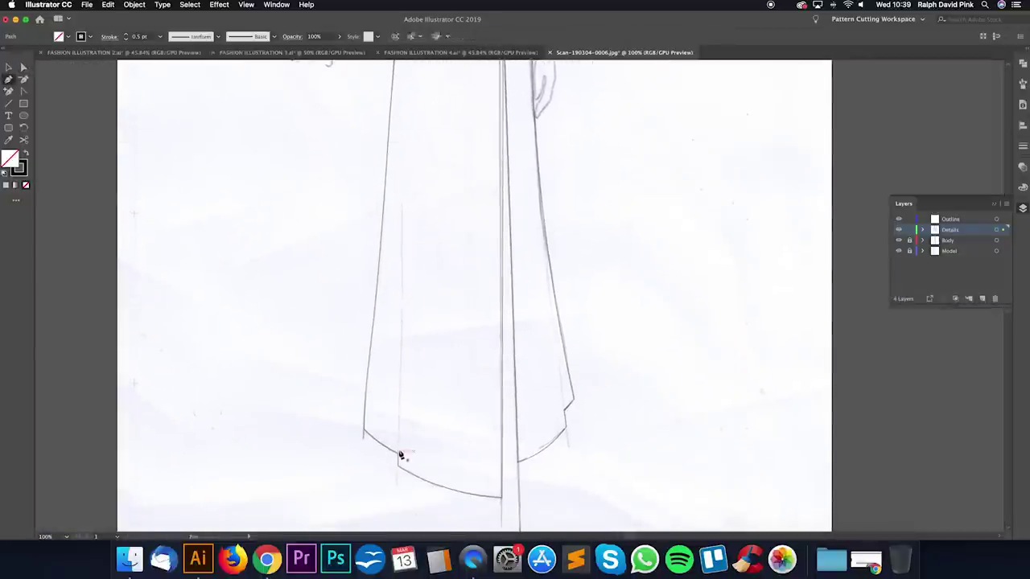
mouse_move(410, 163)
left_mouse_down()
mouse_move(406, 41)
mouse_move(405, 113)
mouse_move(402, 97)
left_mouse_up()
key("a")
left_click(444, 290)
left_click_drag(448, 312, 349, 226)
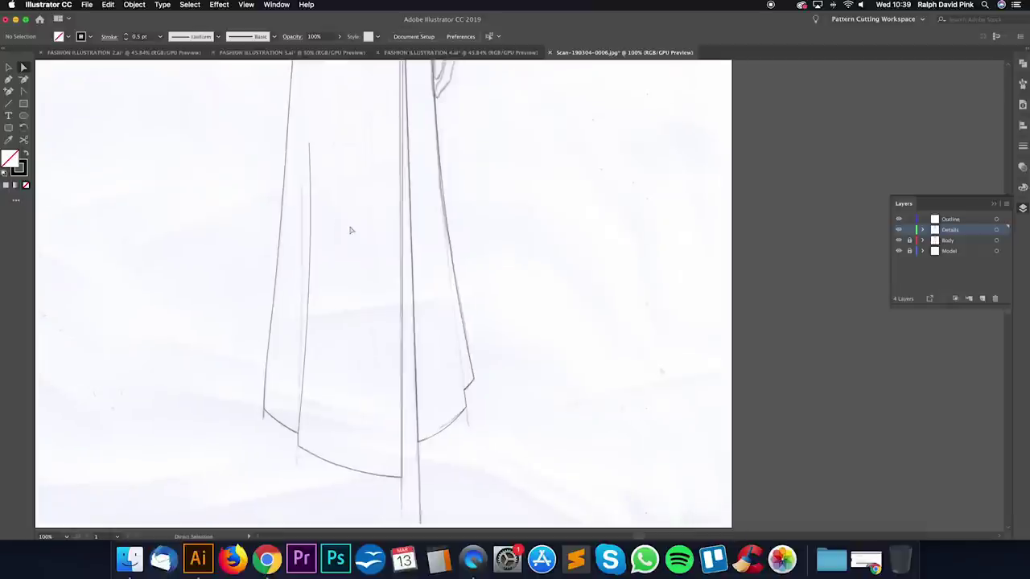
Step: Draw a second curved fold line from the notch in the right-hand hem up beside the skirt's side seam and deselect it
key("p")
left_click(465, 391)
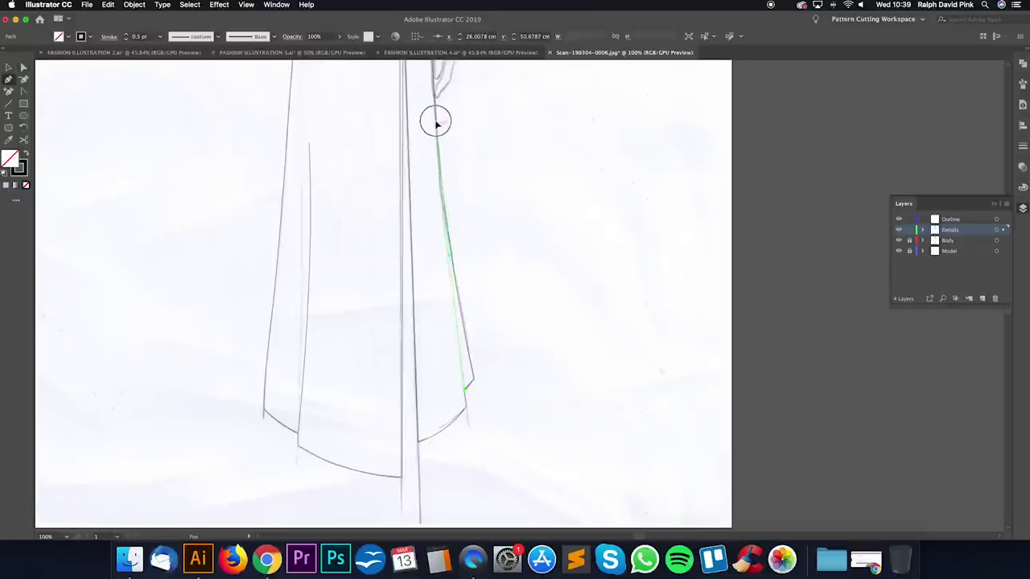
scroll(436, 126, "up", 3)
left_click_drag(434, 131, 437, 126)
key("a")
left_click(508, 293)
left_click_drag(506, 314, 535, 293)
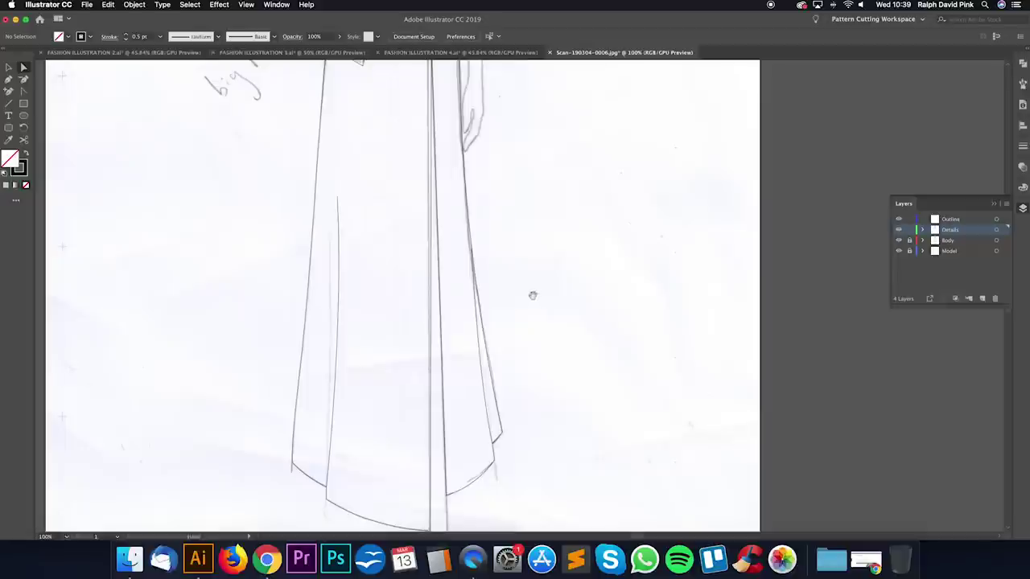
Step: Shorten the right-hand fold line by lowering its upper anchor point, and adjust its curve handle to make the line nearly straight
left_click_drag(473, 261, 456, 217)
left_click(555, 319, "super")
left_click(456, 243)
left_click_drag(457, 216, 465, 278)
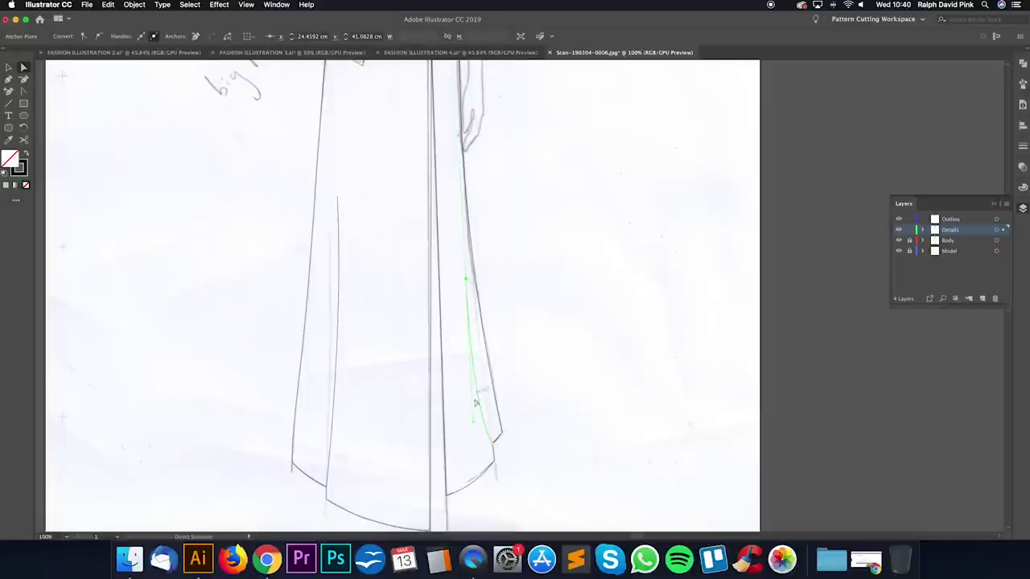
left_click_drag(473, 422, 475, 379)
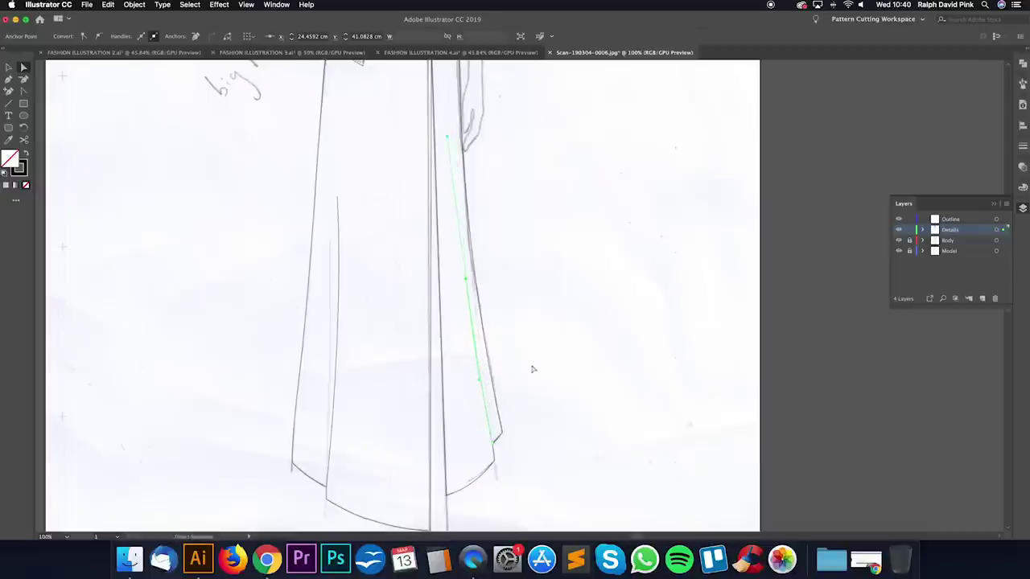
left_click(534, 368, "super")
Step: Lower the upper anchor point of the left-hand fold line and adjust its curve handle so the line runs nearly straight to the hem
scroll(451, 375, "down", 1)
scroll(418, 301, "left", 2)
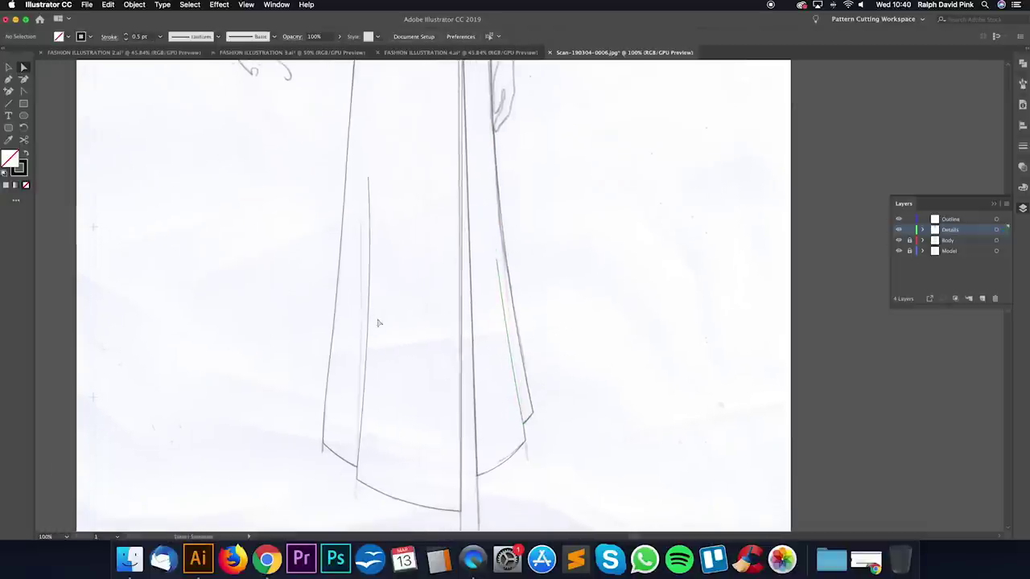
left_click(371, 320, "super")
left_click_drag(375, 313, 366, 333)
left_click(369, 176)
left_click_drag(368, 177, 375, 259)
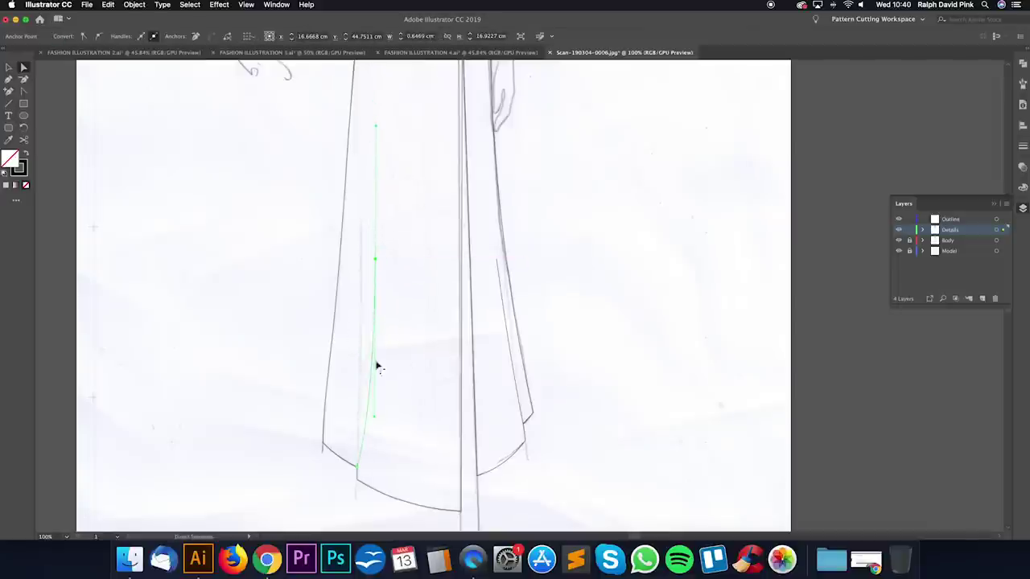
left_click_drag(373, 415, 365, 393)
left_click(418, 360, "super")
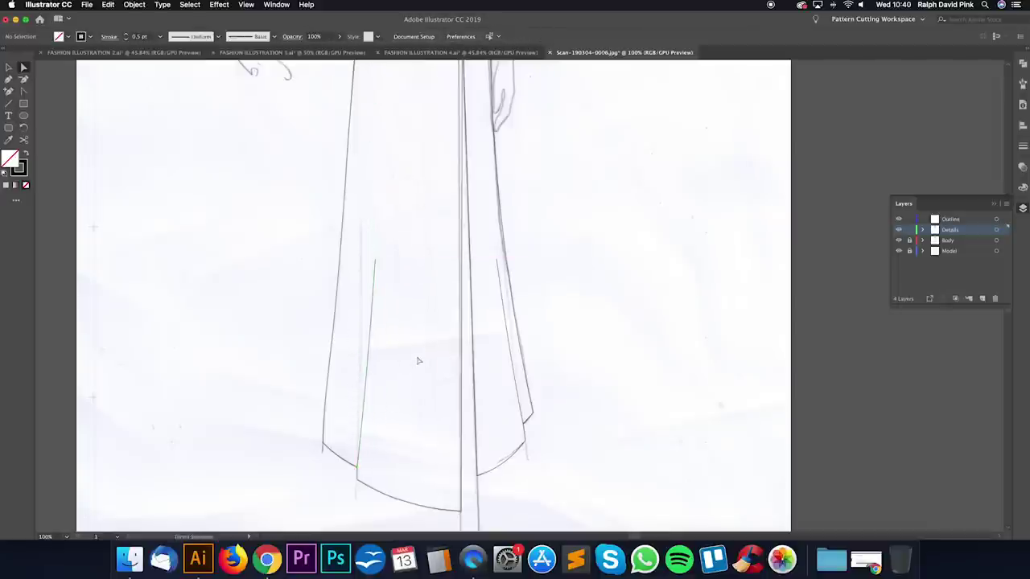
Step: Draw a straight line about 3.8 cm long along the waistband's upper edge
key("super+minus")
left_click_drag(440, 208, 443, 336)
left_click_drag(449, 224, 424, 347)
key("super+plus")
key("super+plus")
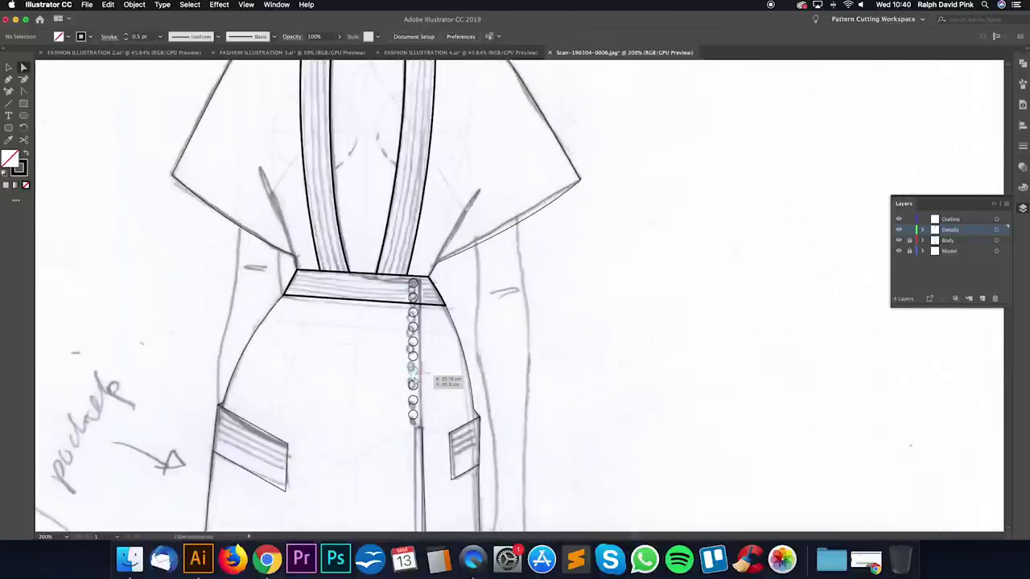
left_click_drag(415, 377, 473, 347)
left_click_drag(453, 265, 457, 288)
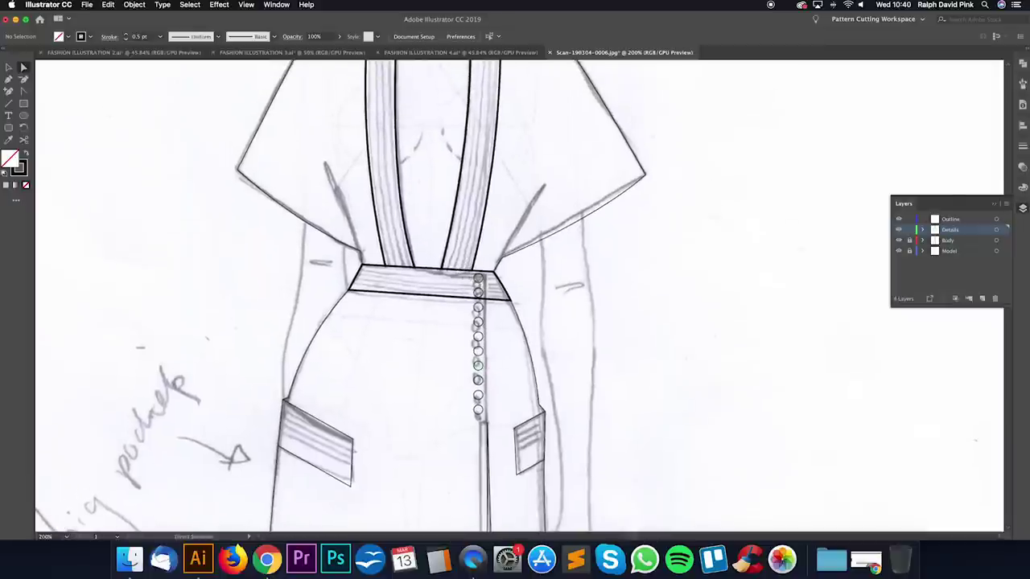
left_click_drag(422, 274, 479, 268)
scroll(442, 388, "up", 3)
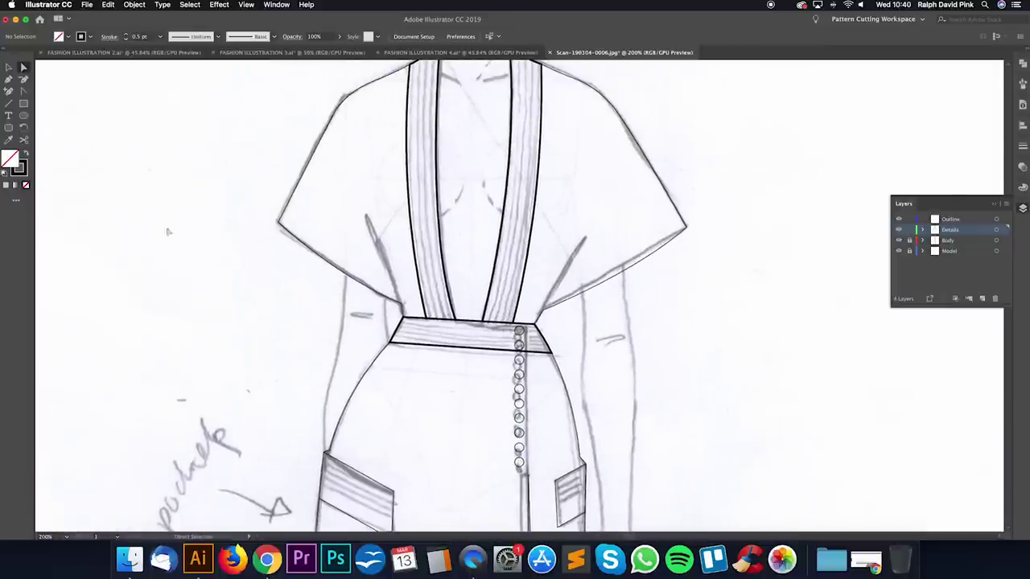
left_click(8, 104)
left_click_drag(399, 322, 531, 326)
key("v")
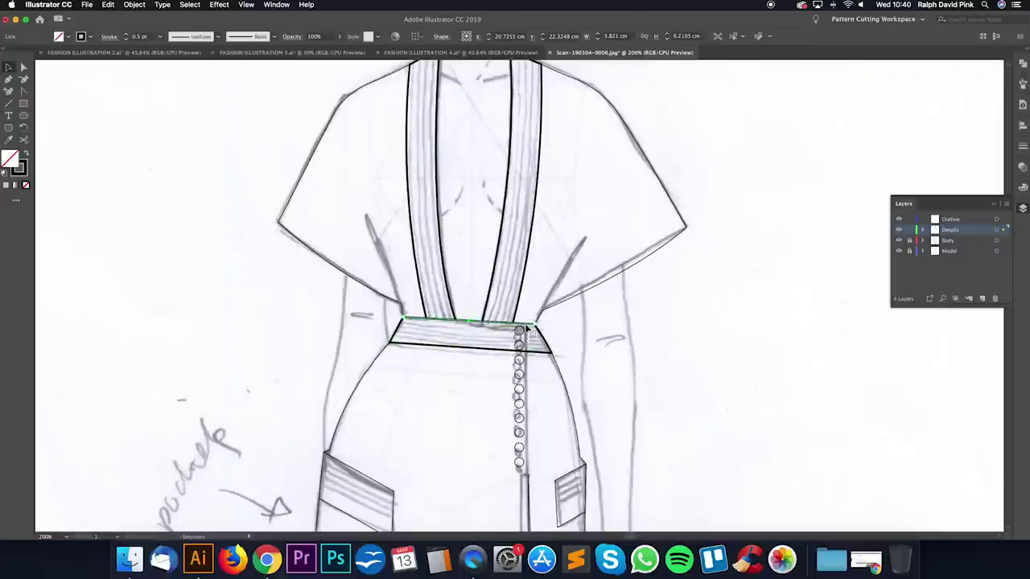
Step: Try copying the line repeatedly down the waistband as ribbing, undo the copies and deselect the line
left_click(480, 331)
left_click_drag(483, 324, 483, 329)
key("super+d")
key("super+d")
key("super+z")
key("super+z")
key("super+z")
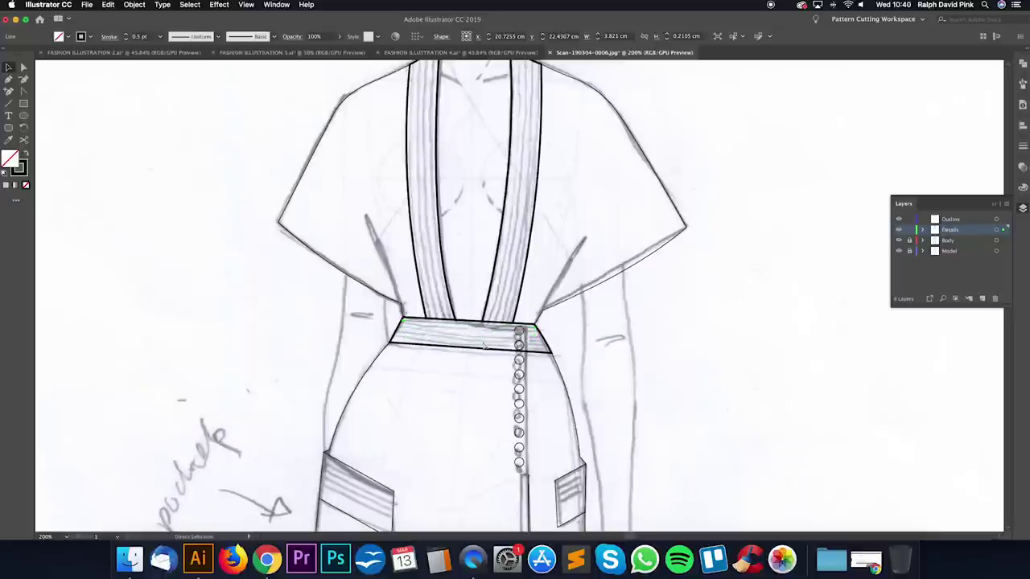
left_click(470, 342)
left_click(474, 327)
left_click(469, 336)
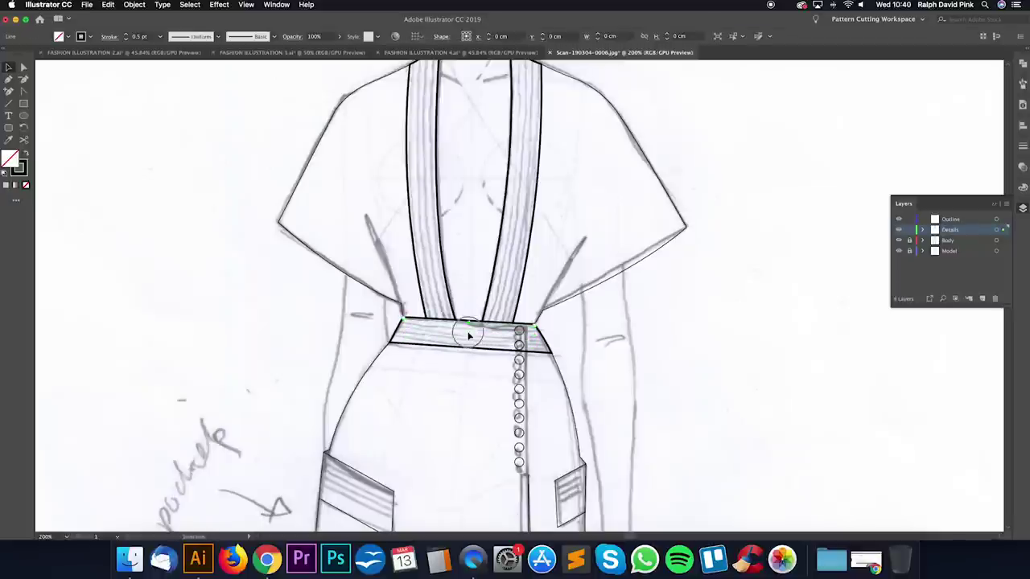
left_click(472, 324)
left_click(467, 268)
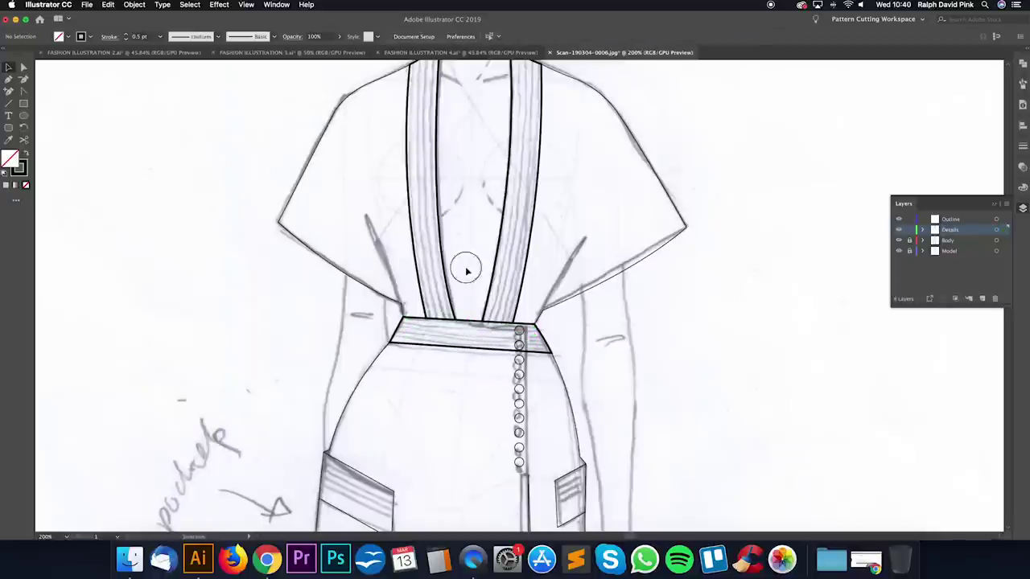
left_click_drag(467, 210, 463, 318)
left_click(15, 105)
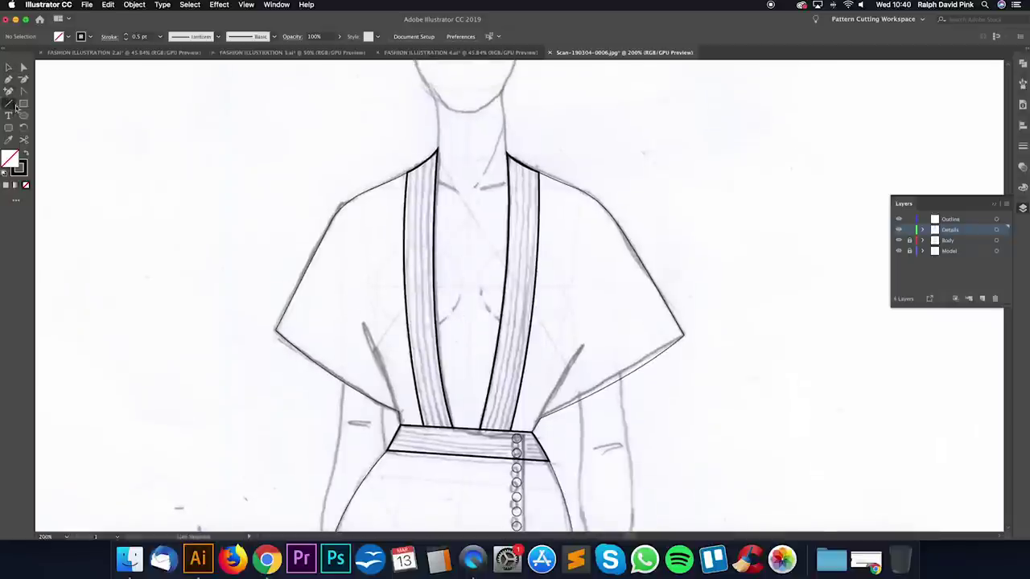
mouse_move(478, 153)
left_mouse_down()
mouse_move(837, 153)
mouse_move(823, 153)
left_mouse_up()
key("v")
key("Delete")
Step: Draw a horizontal line about 4.37 cm long in the blank area beside the figure's neck
left_click(9, 103)
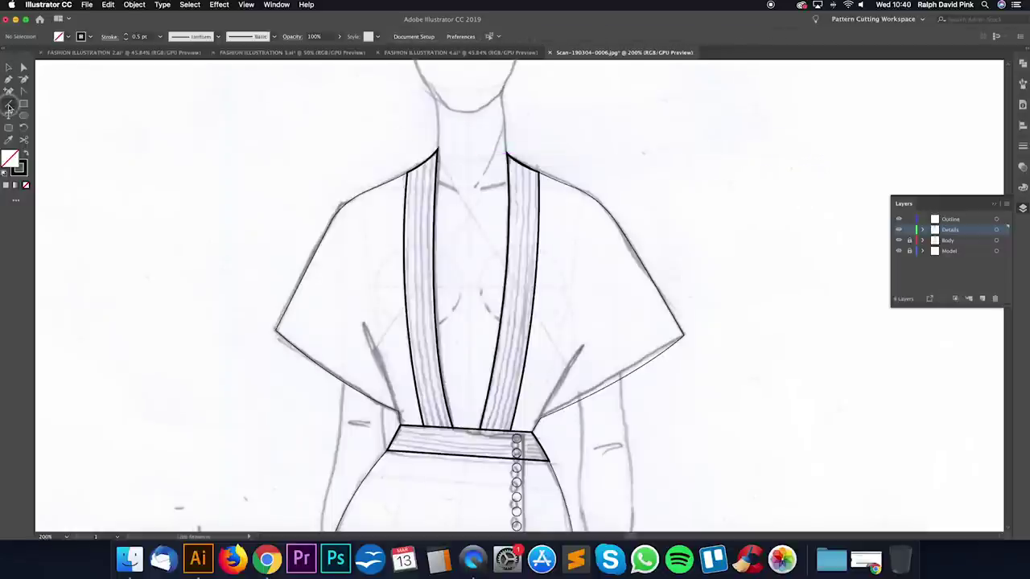
left_click_drag(639, 140, 788, 139)
key("v")
left_click(843, 131)
left_click_drag(752, 144, 753, 148)
key("super+z")
Step: Copy the horizontal line just below itself and repeat the copy to build an evenly spaced stack of lines about 1.12 cm tall
key("super+=")
key("super+=")
left_click_drag(866, 76, 726, 321)
left_click_drag(778, 239, 580, 228)
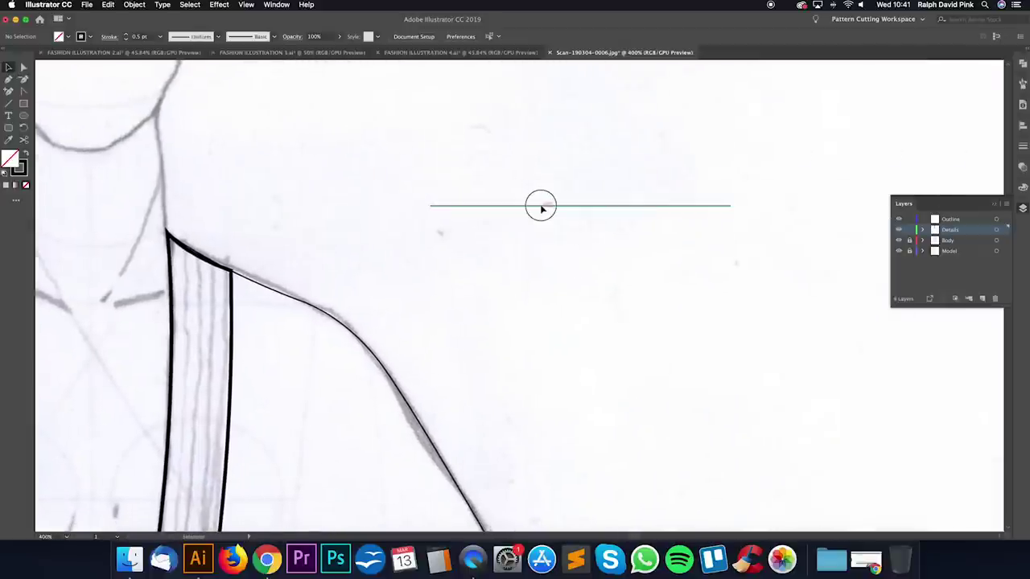
left_click_drag(542, 210, 542, 213)
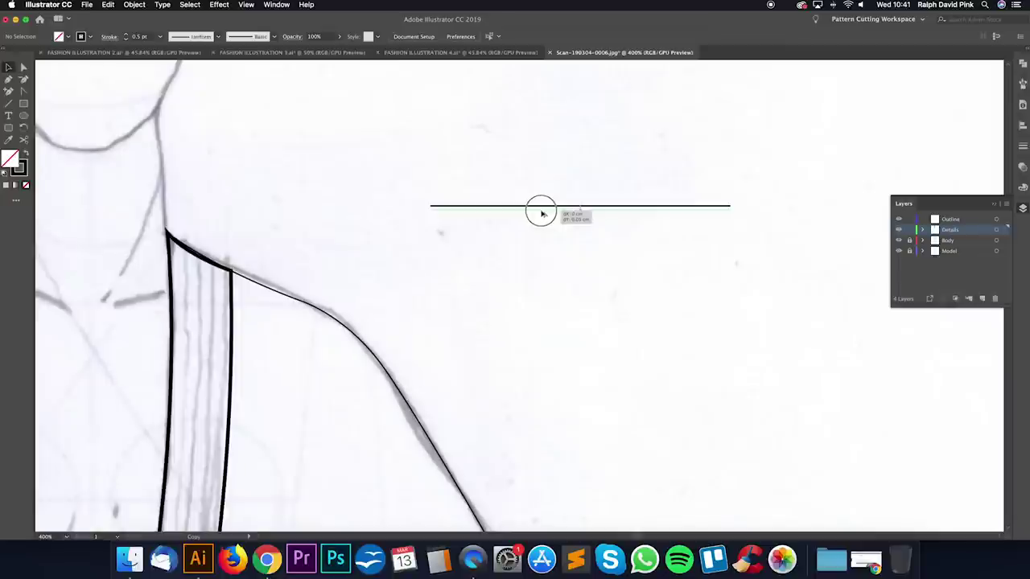
left_click_drag(541, 213, 542, 214)
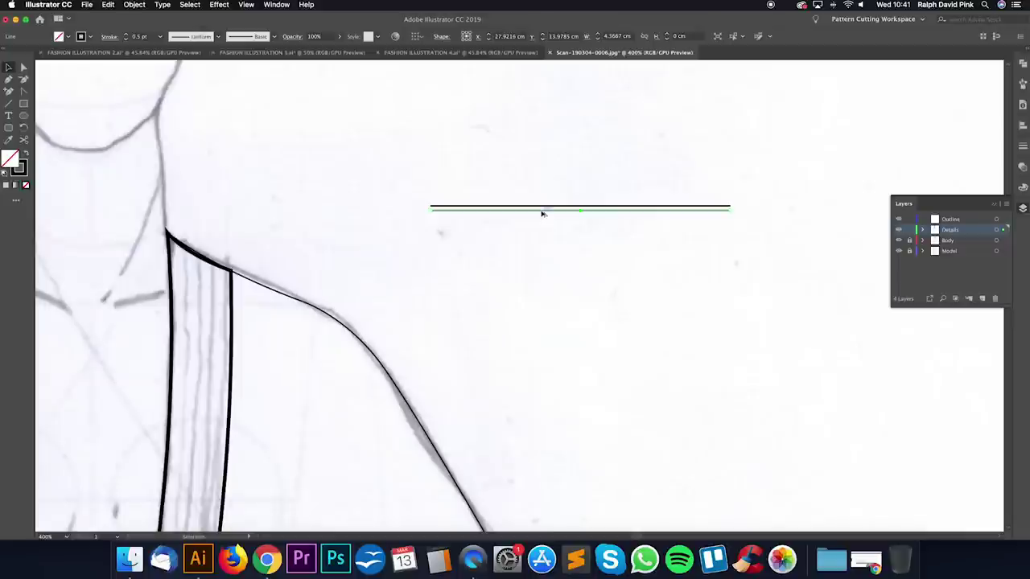
key("super+d")
key("super+d")
key("super+d")
key("super+d")
key("super+d")
key("super+d")
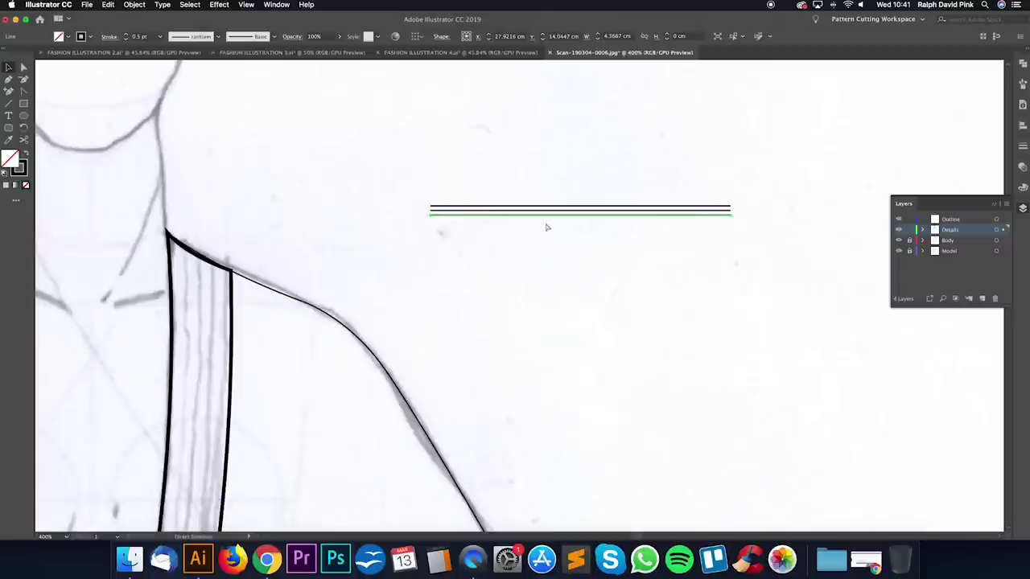
key("super+d")
key("super+d")
key("super+d")
key("super+d")
key("super+d")
key("super+d")
key("super+d")
key("super+d")
key("super+d")
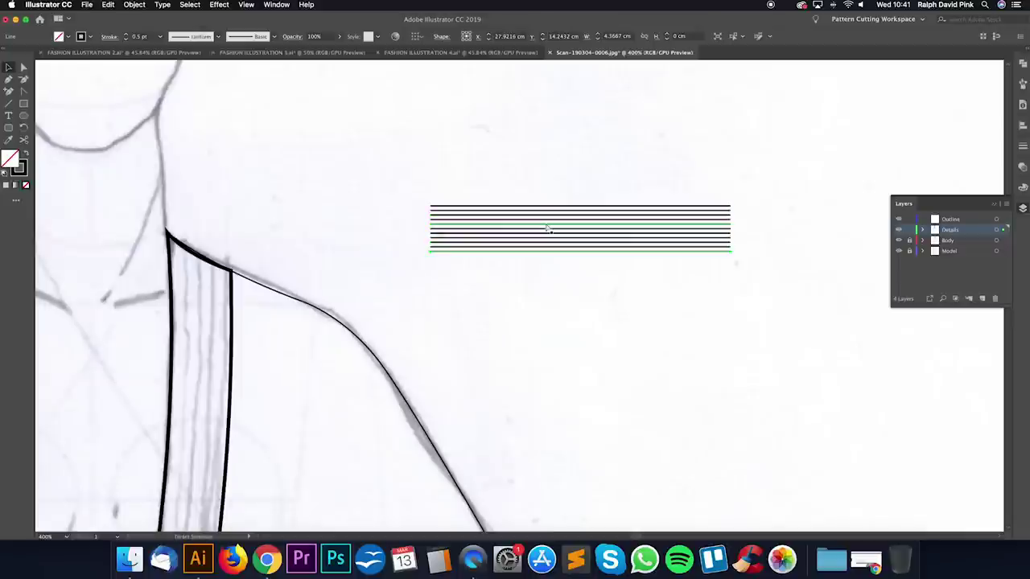
Step: Select the whole stack of horizontal lines and set its stroke weight to 0.3 pt
key("super+minus")
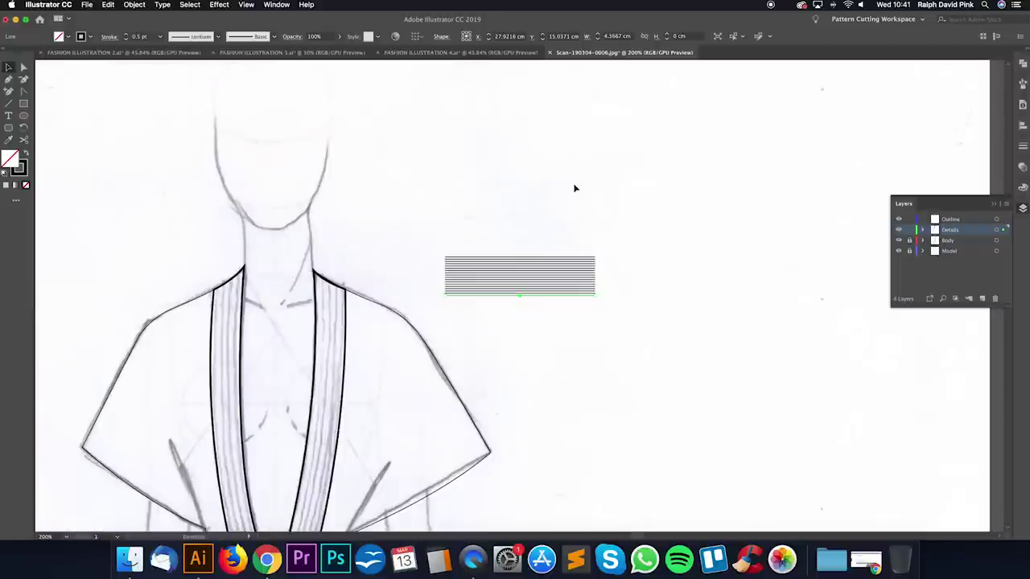
left_click_drag(571, 200, 615, 127)
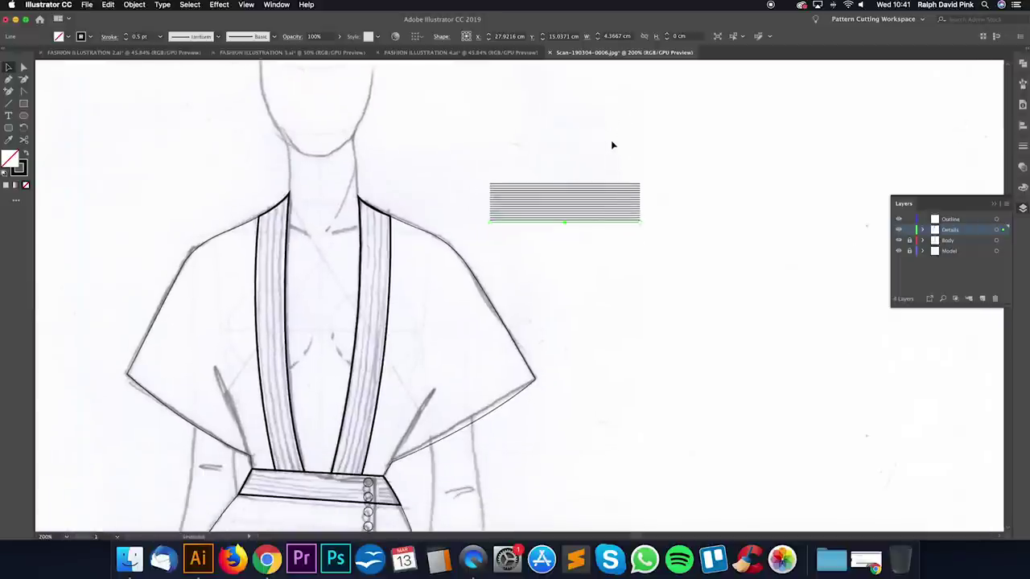
key("super+equal")
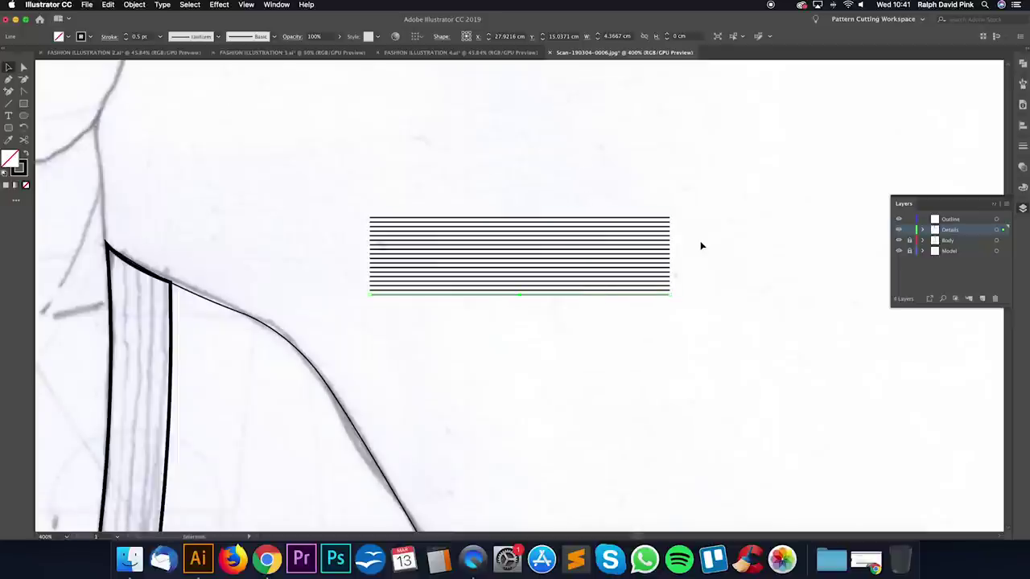
left_click_drag(583, 187, 547, 330)
scroll(347, 306, "left", 3)
scroll(347, 305, "down", 1)
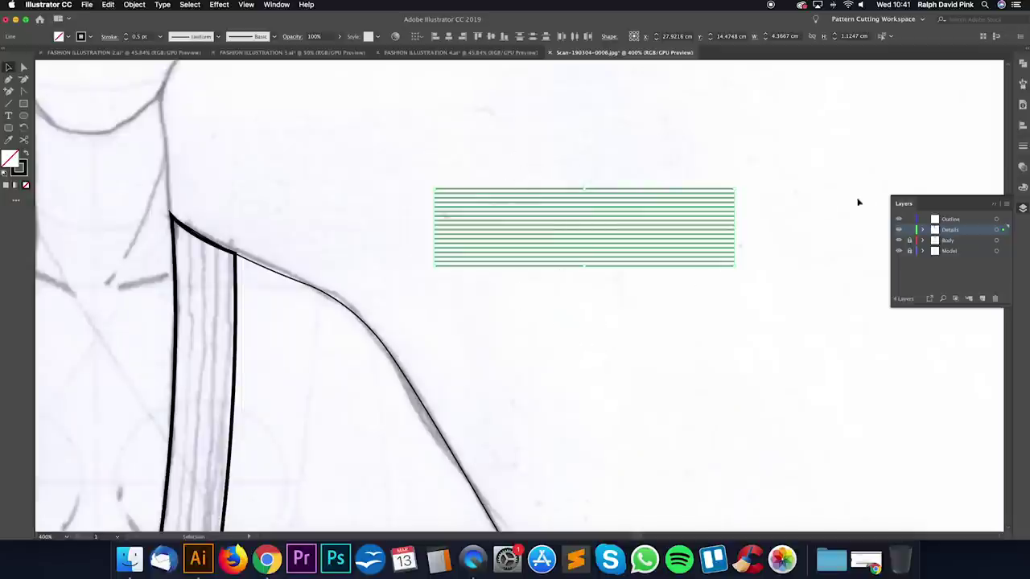
left_click(1023, 148)
left_click(955, 159)
type("0.3")
key("Return")
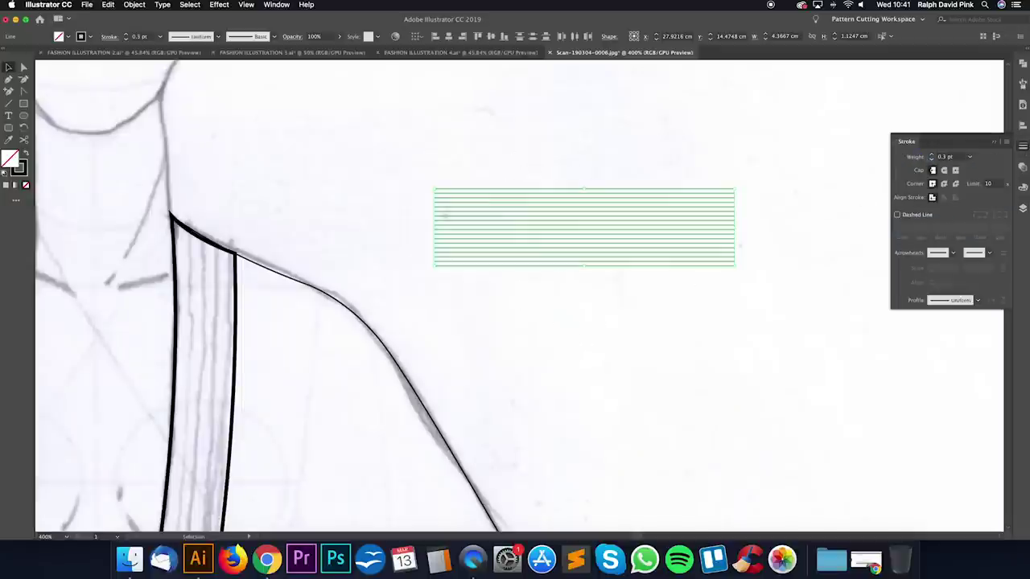
Step: Reselect the whole stack of horizontal lines beside the neck and display the document's brushes
left_click(812, 231)
key("super+minus")
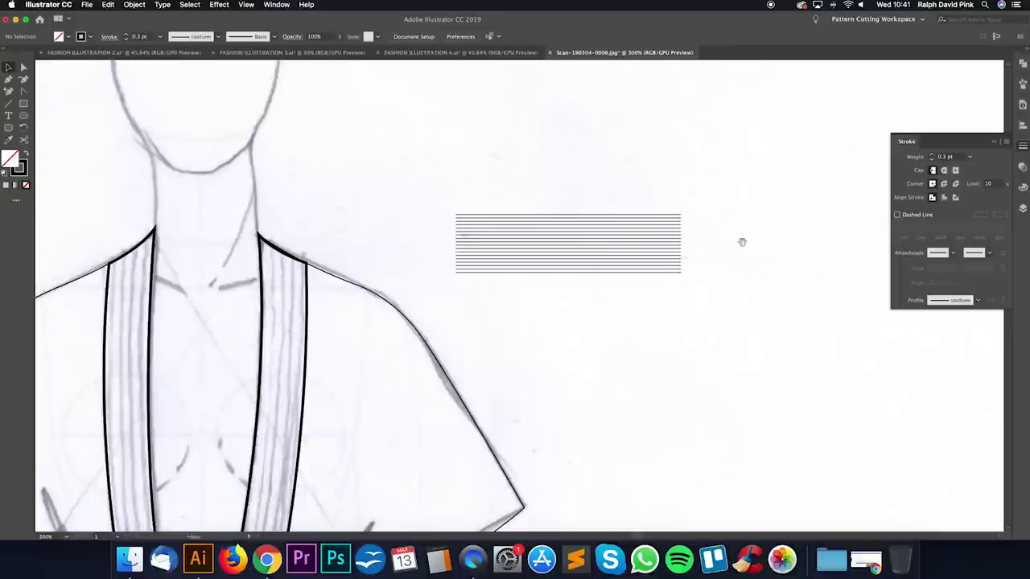
left_click_drag(741, 241, 790, 202)
left_click(992, 144)
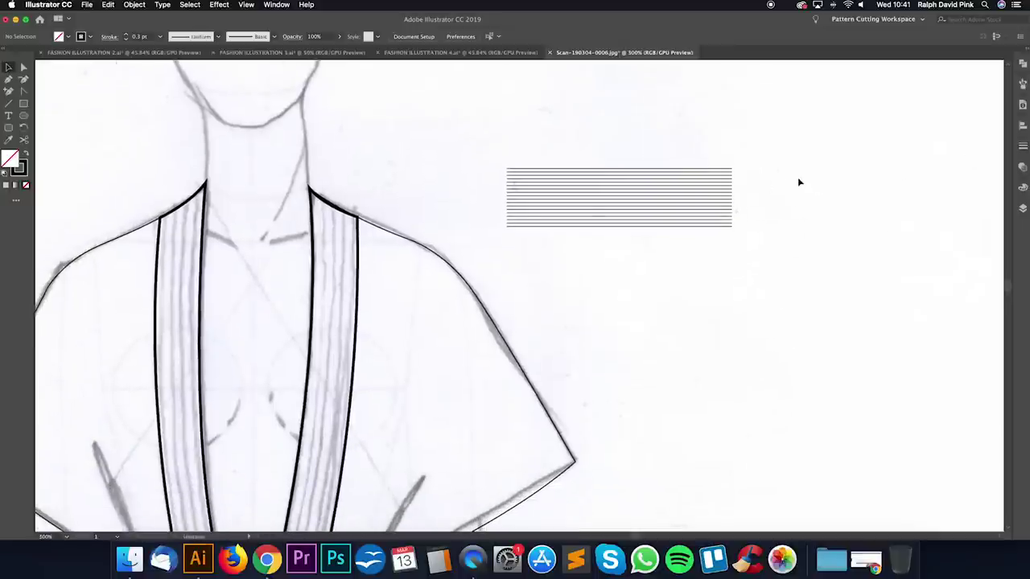
mouse_move(632, 280)
left_mouse_down()
mouse_move(690, 253)
mouse_move(640, 264)
left_mouse_up()
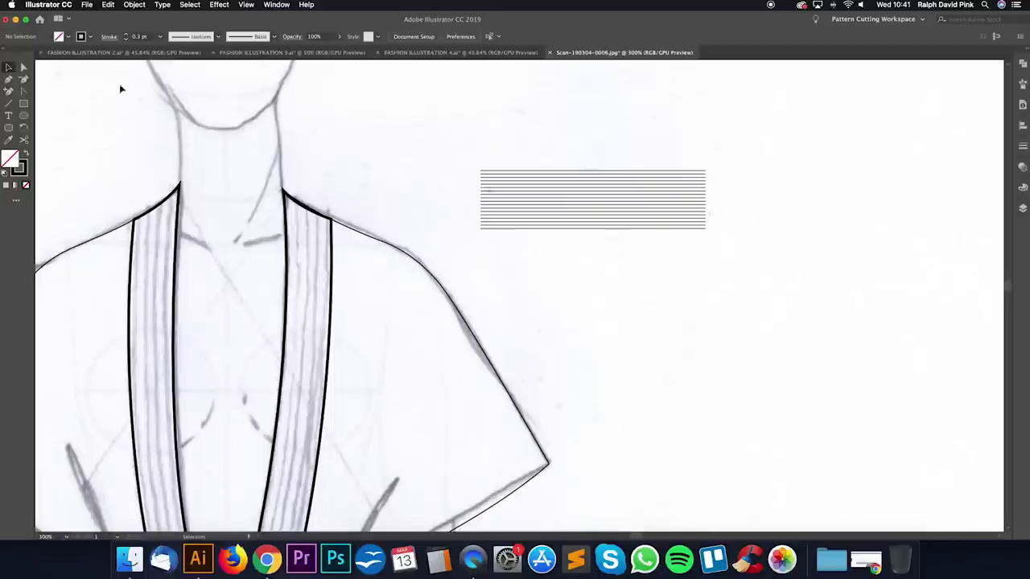
left_click_drag(563, 153, 641, 272)
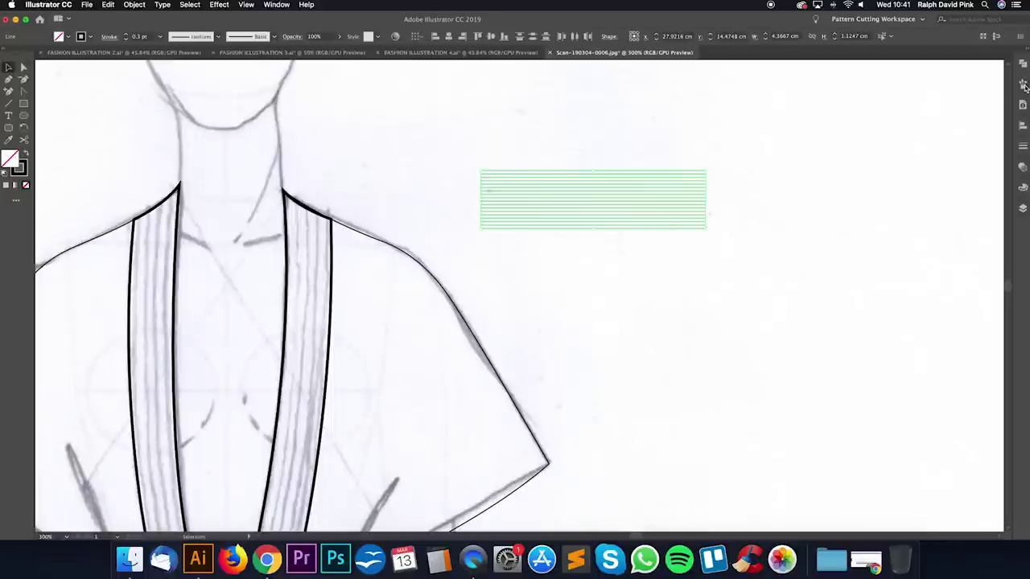
left_click(274, 5)
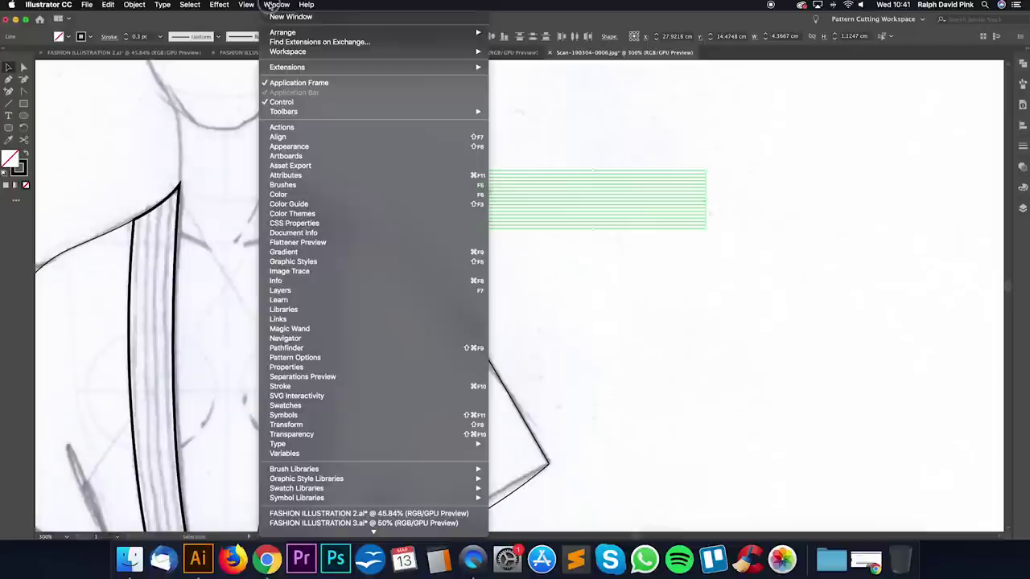
left_click(285, 186)
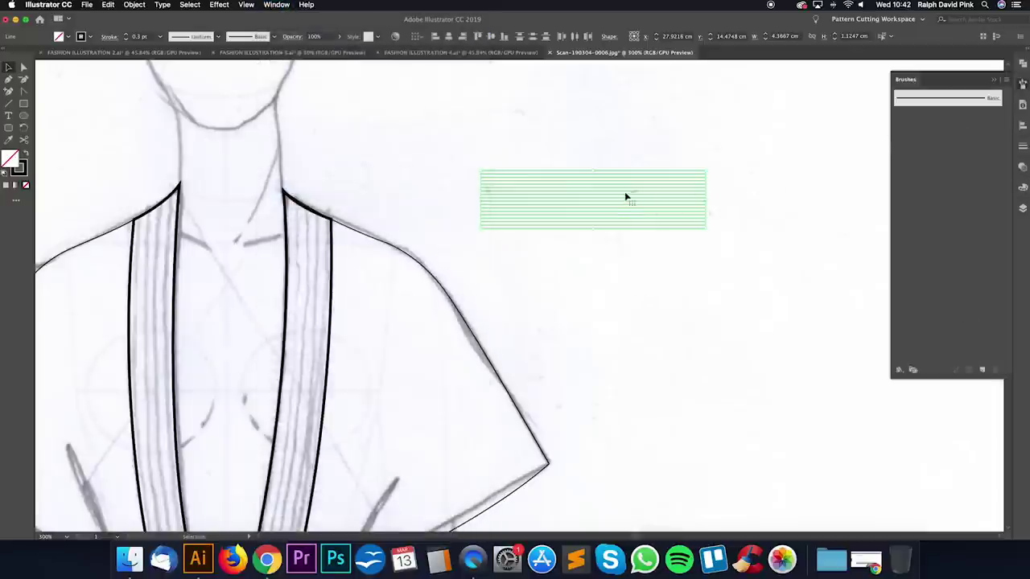
Step: Create an art brush from the stack of lines, with its direction running left to right along the lines
mouse_move(621, 197)
left_mouse_down()
mouse_move(820, 166)
mouse_move(935, 175)
left_mouse_up()
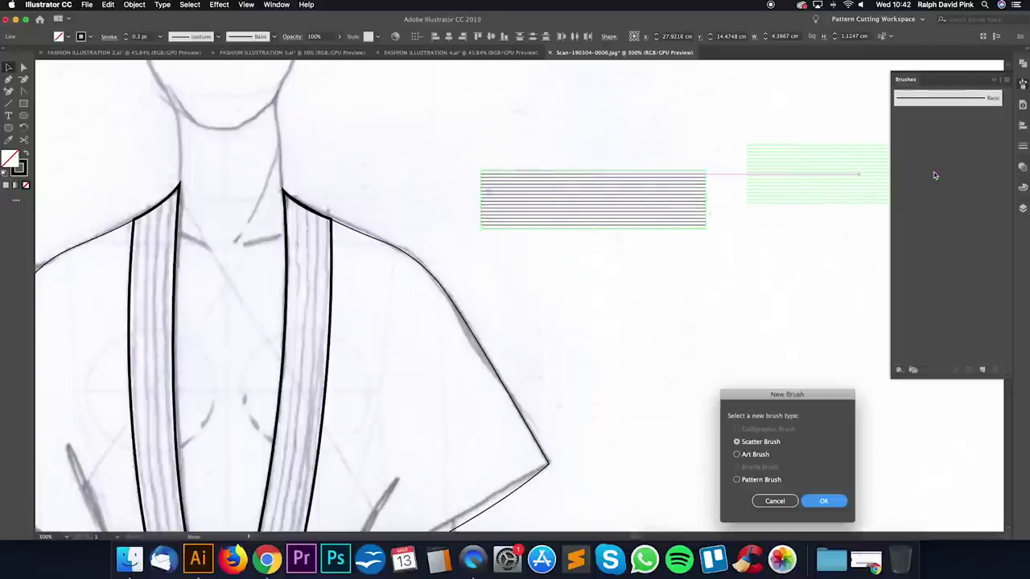
mouse_move(809, 395)
left_mouse_down()
mouse_move(801, 221)
mouse_move(798, 244)
left_mouse_up()
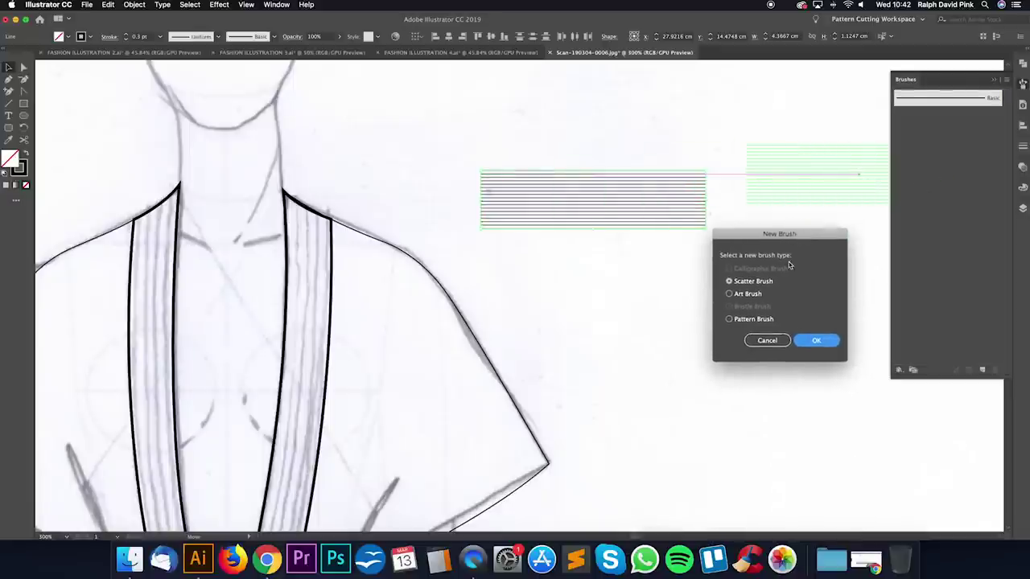
left_click(748, 294)
left_click(815, 340)
left_click(742, 235)
left_click(767, 235)
left_click(779, 235)
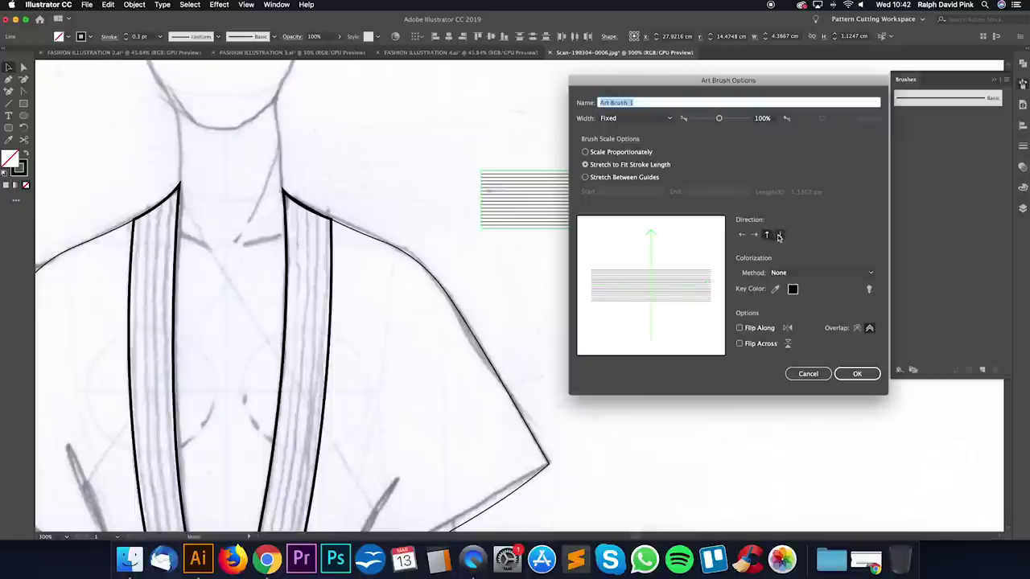
left_click(754, 234)
left_click(857, 373)
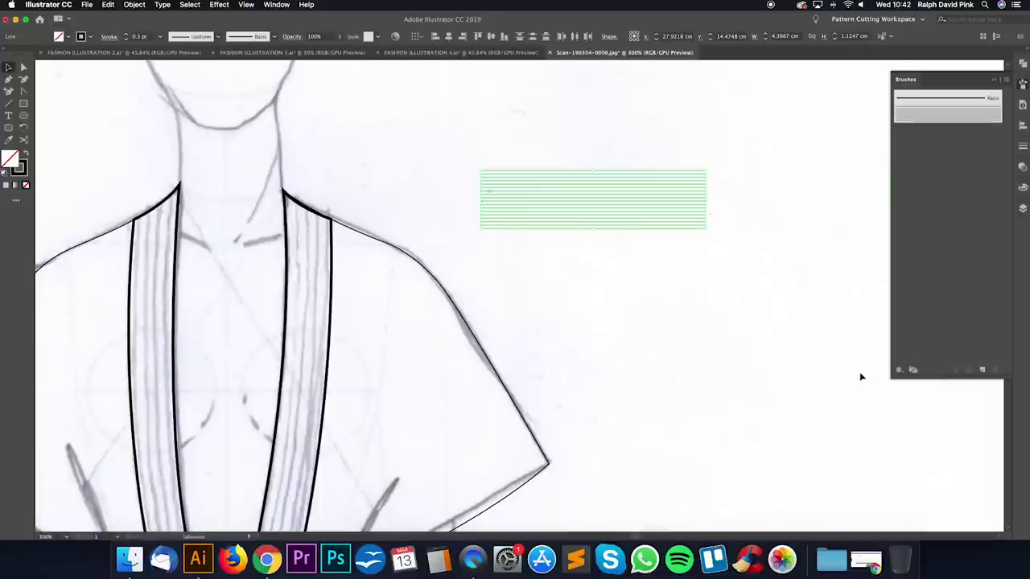
Step: Delete the original stack of horizontal lines from the artwork
left_click_drag(756, 153, 614, 292)
key("Delete")
left_click_drag(537, 276, 702, 250)
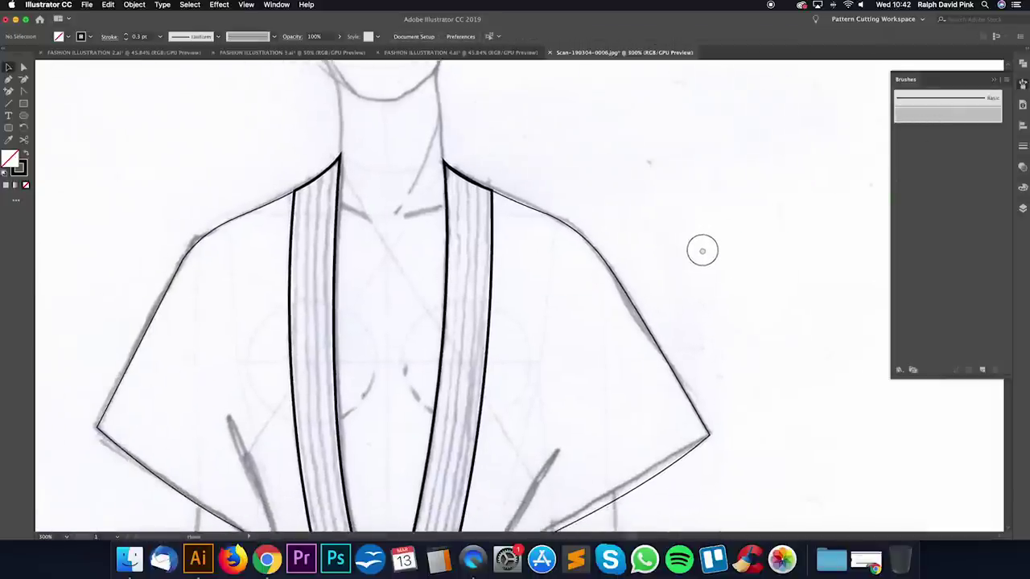
Step: Try the new art brush on a circle about 8.2 cm in diameter beside the figure, and undo both
key("super+minus")
scroll(691, 250, "left", 2)
scroll(692, 251, "down", 1)
left_click(24, 116)
left_click_drag(749, 117, 879, 257)
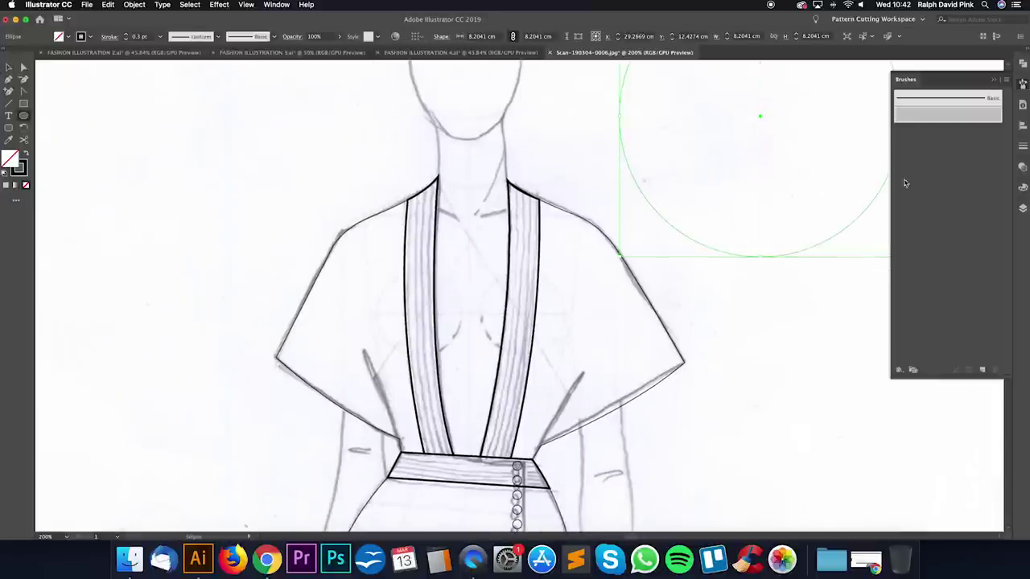
scroll(880, 257, "right", 5)
scroll(880, 257, "up", 2)
scroll(811, 172, "up", 3)
scroll(812, 173, "right", 1)
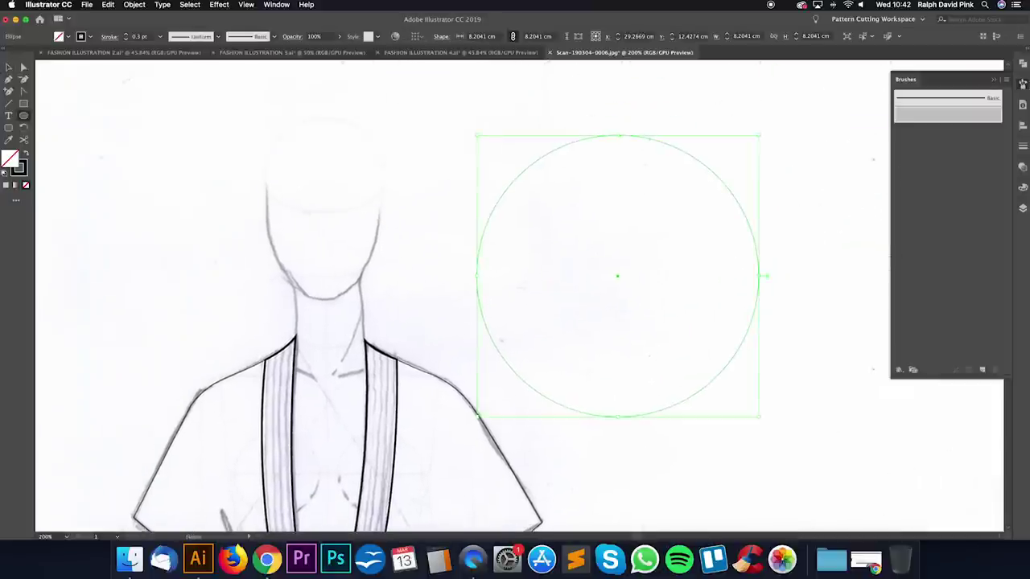
left_click(941, 115)
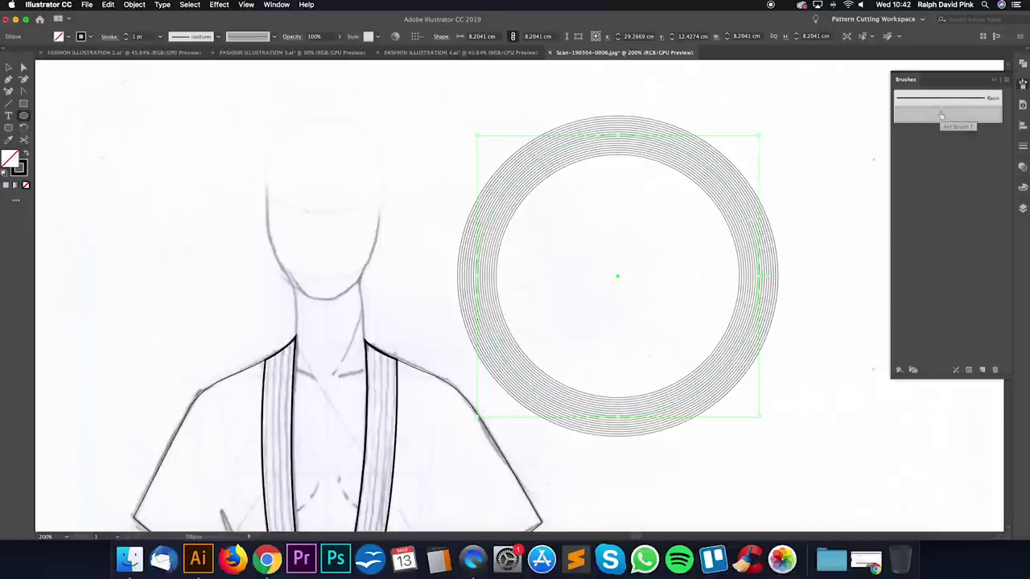
key("super+z")
key("super+z")
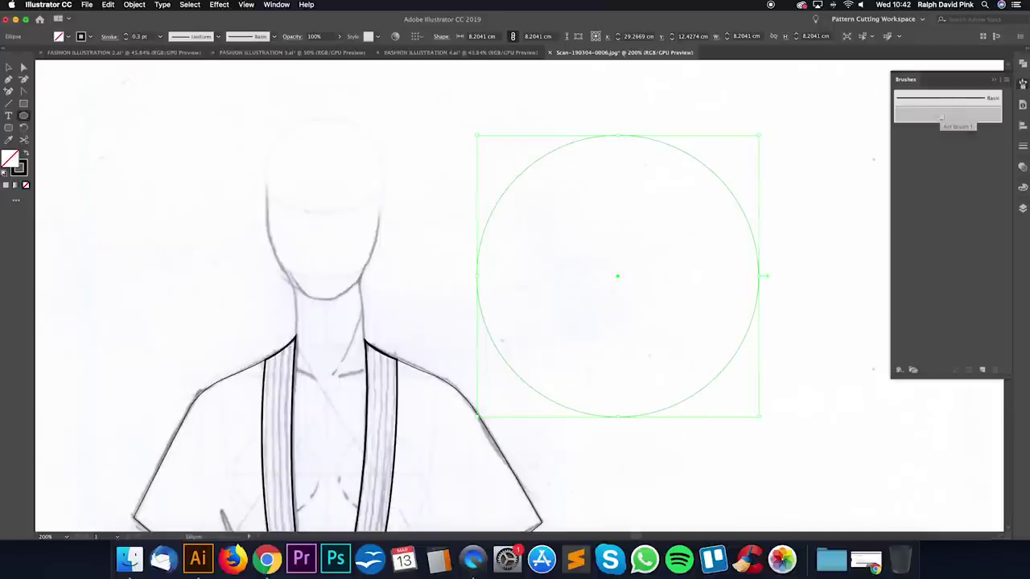
Step: Try the art brush on a freely drawn S-shaped curve beside the figure's head and delete the curve
left_click(552, 169)
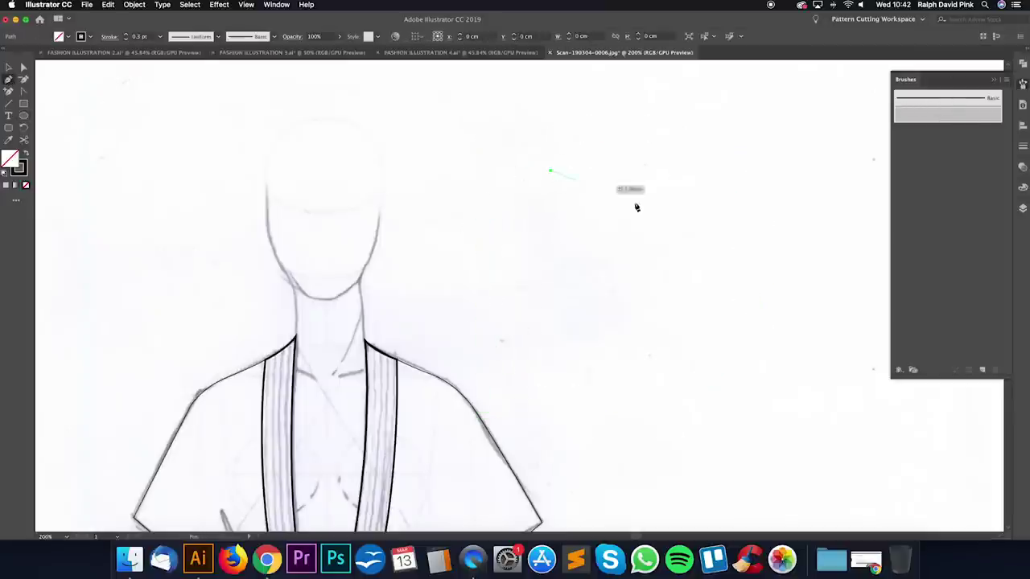
left_click(655, 229)
left_click(681, 317)
left_click(840, 355)
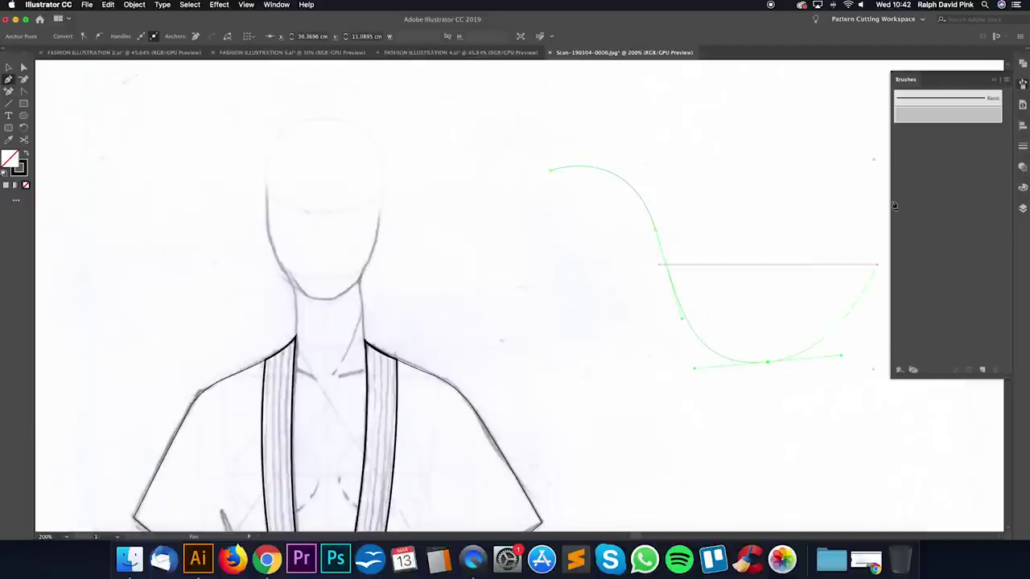
left_click(938, 120)
left_click(24, 67)
left_click(710, 140)
left_click_drag(618, 292, 619, 292)
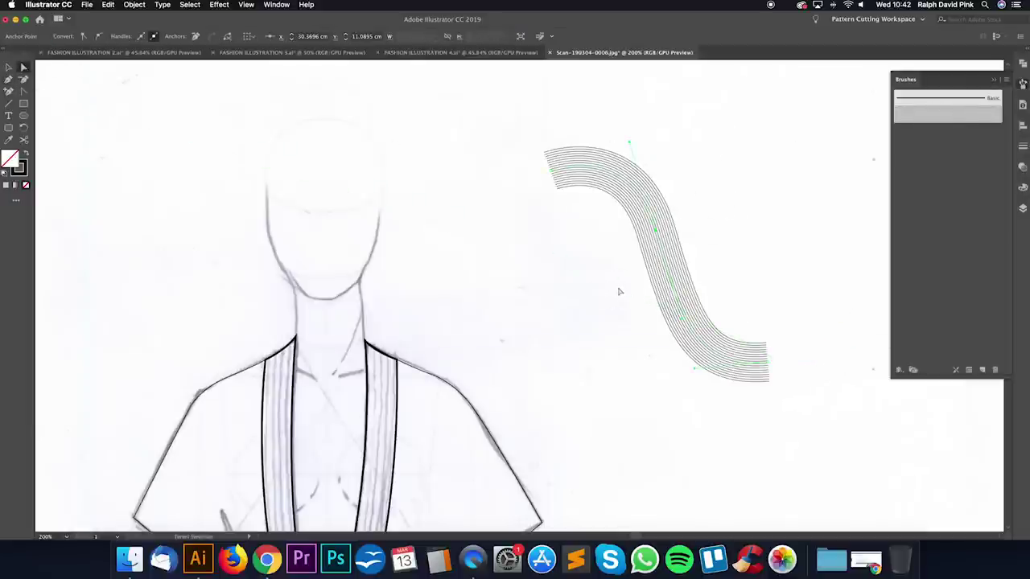
key("Delete")
key("Delete")
Step: Draw a curved path down the middle of the right-hand front band, from above the shoulder into the waistband
scroll(535, 331, "down", 5)
scroll(534, 331, "left", 3)
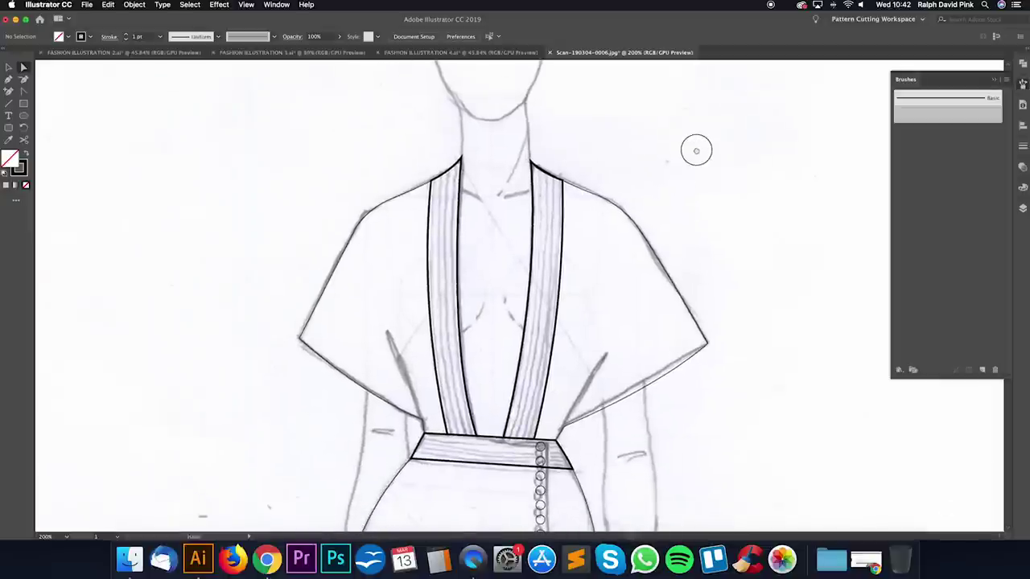
scroll(556, 226, "down", 1)
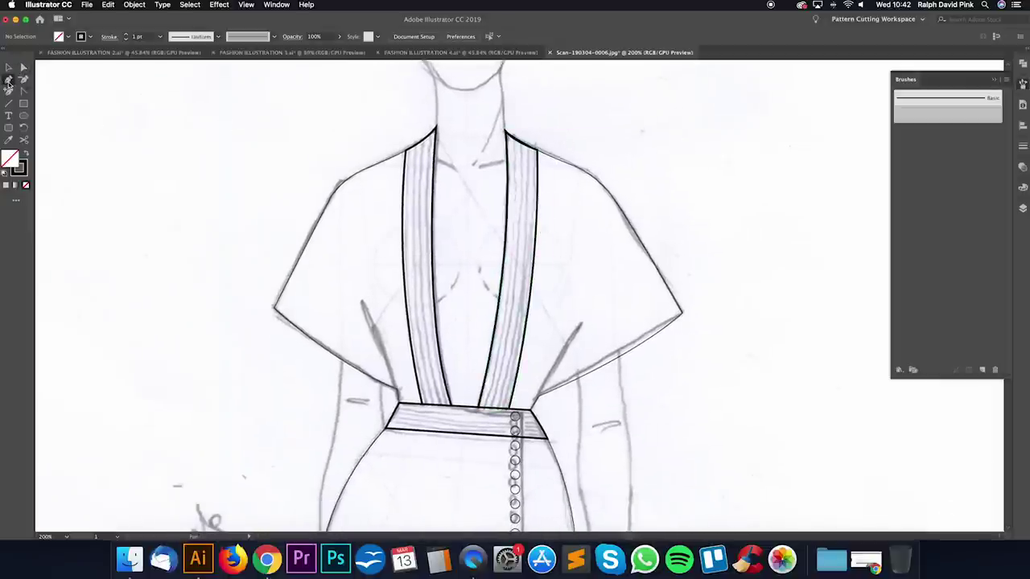
left_click(523, 118)
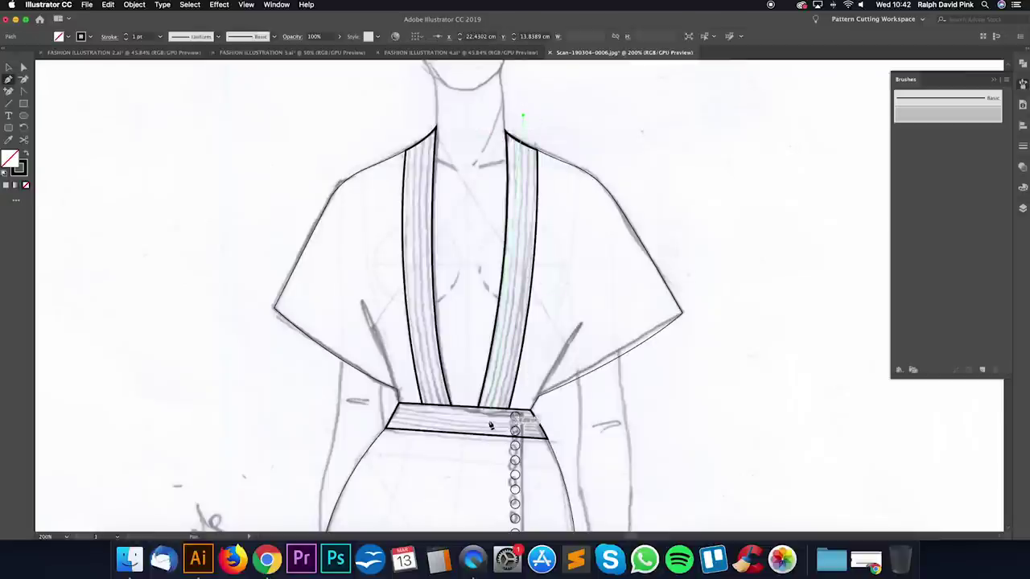
scroll(459, 526, "down", 3)
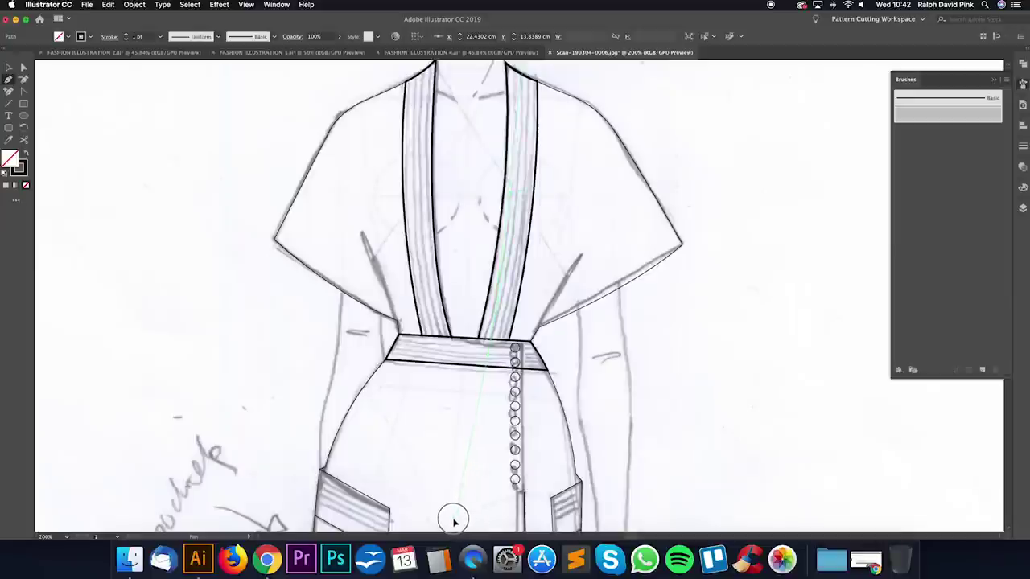
left_click(443, 520)
scroll(703, 157, "up", 1)
scroll(703, 156, "up", 4)
Step: Adjust the path's upper anchor and curve to follow the right-hand band, and apply the striped art brush to it
key("a")
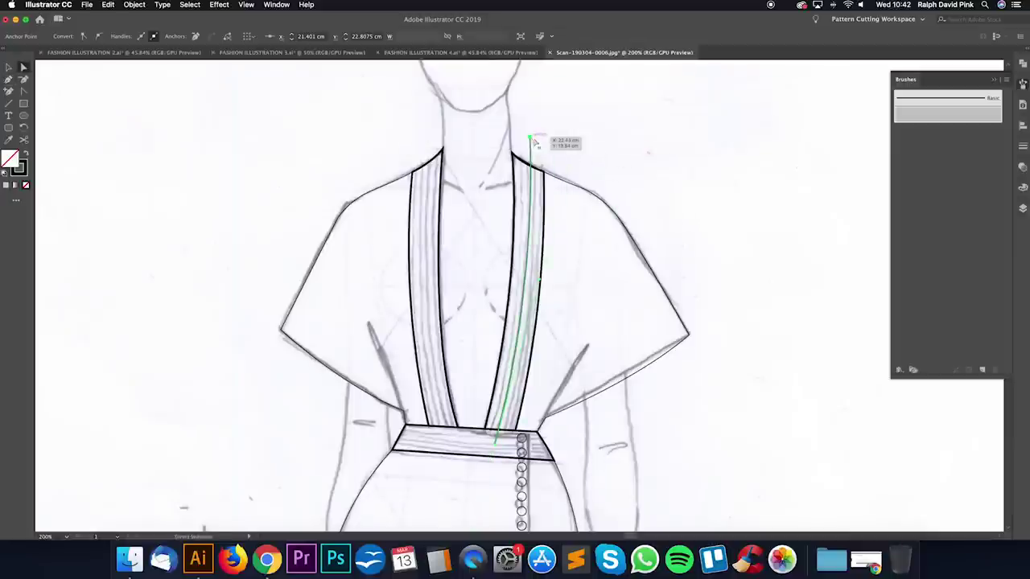
left_click(530, 138)
key("Left")
key("Left")
left_click(544, 280)
left_click_drag(546, 283, 544, 280)
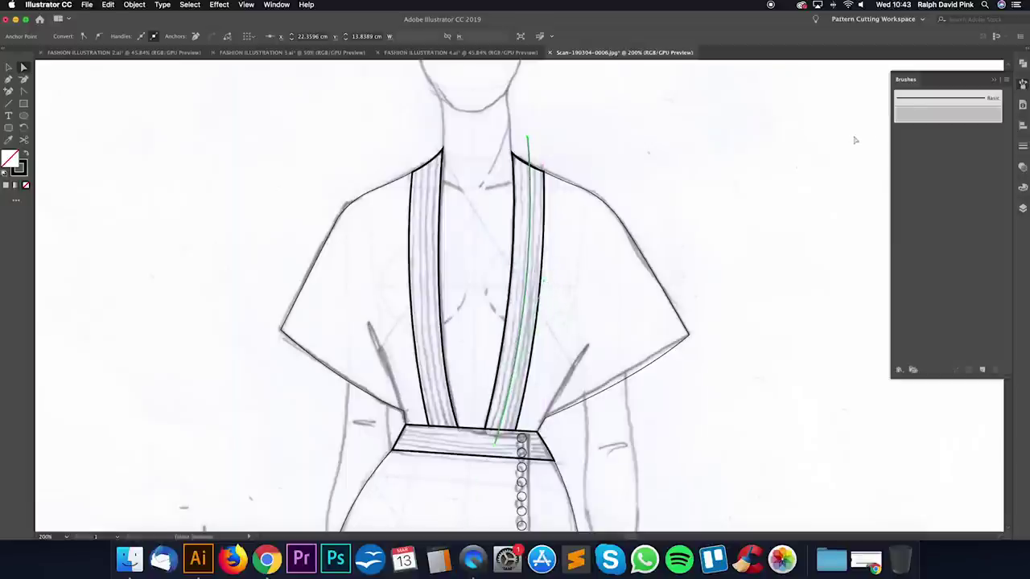
left_click(918, 119)
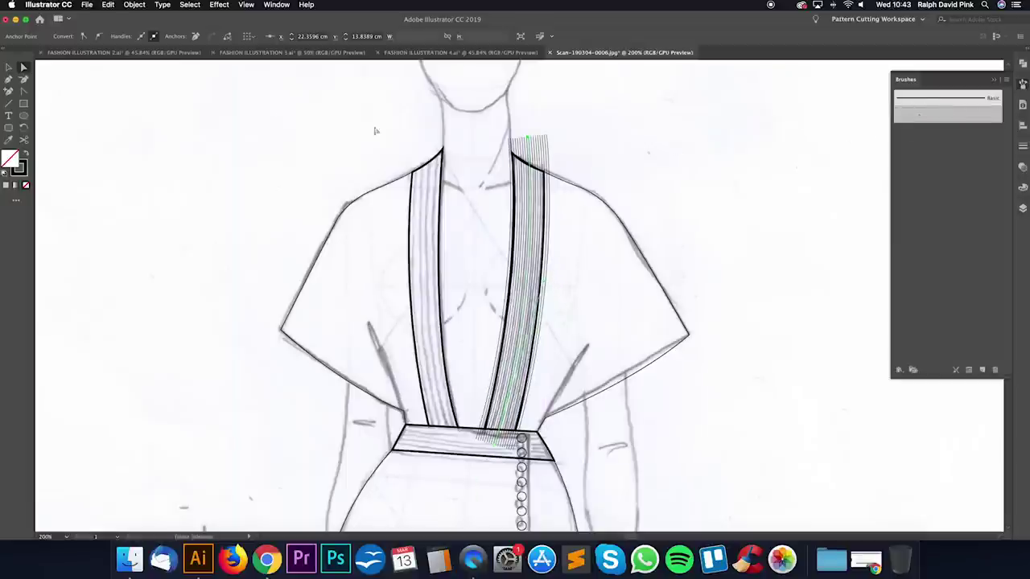
Step: Reflect a copy of the ribbing stroke about the vertical axis and move it onto the left-hand front band
left_click(9, 67)
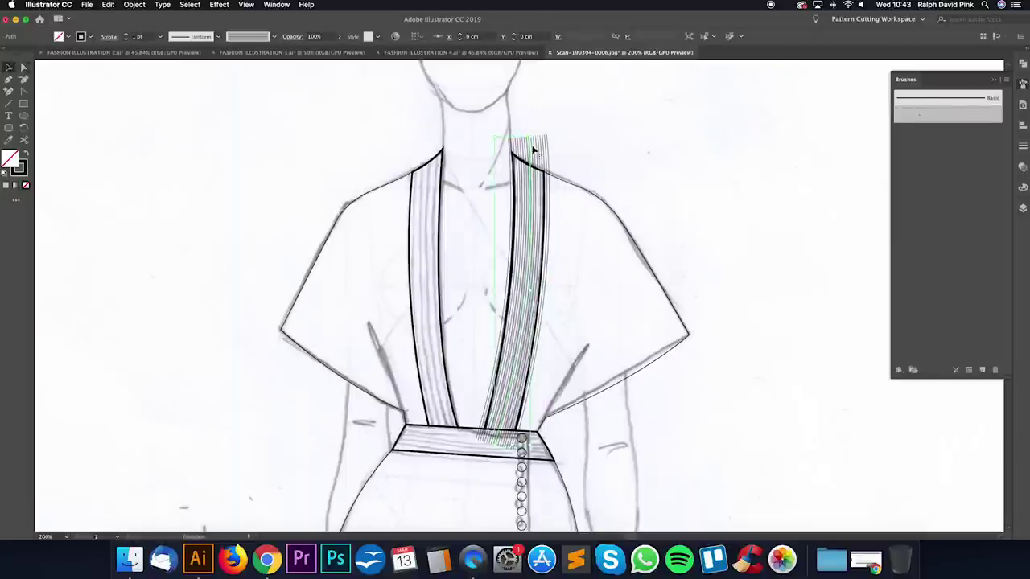
left_click(571, 145)
left_click(531, 158)
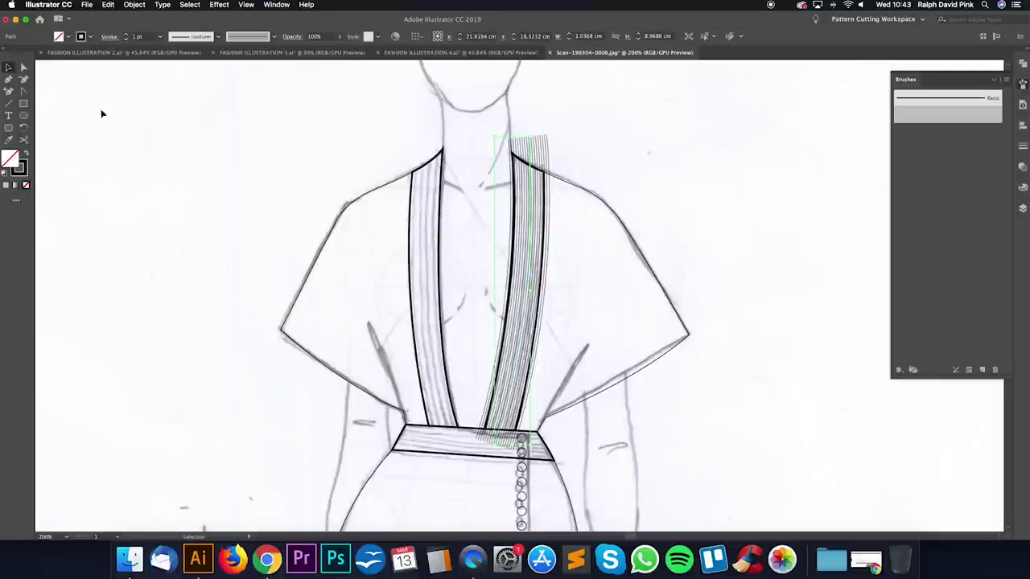
right_click(532, 153)
mouse_move(571, 297)
left_click(658, 332)
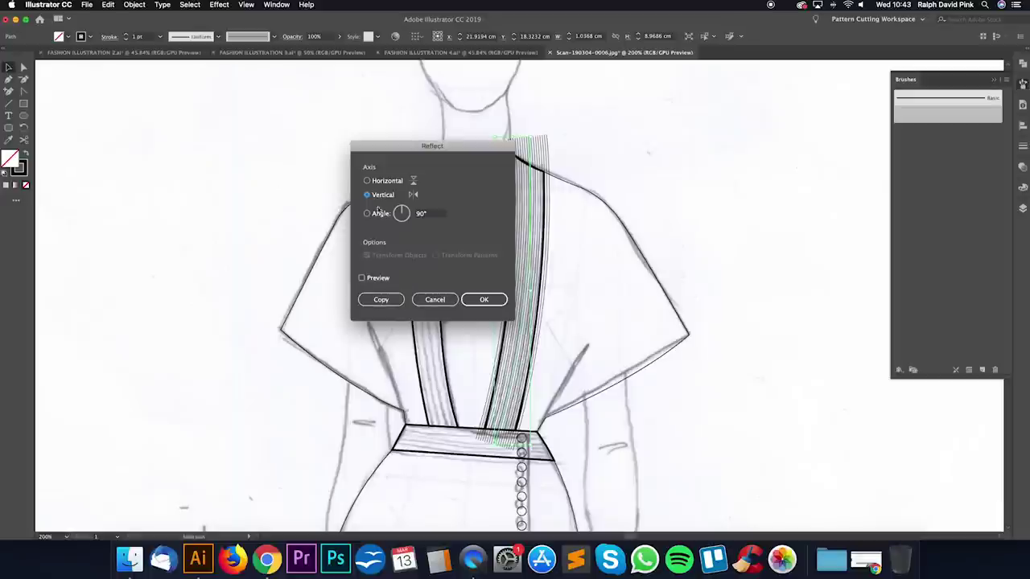
left_click(394, 304)
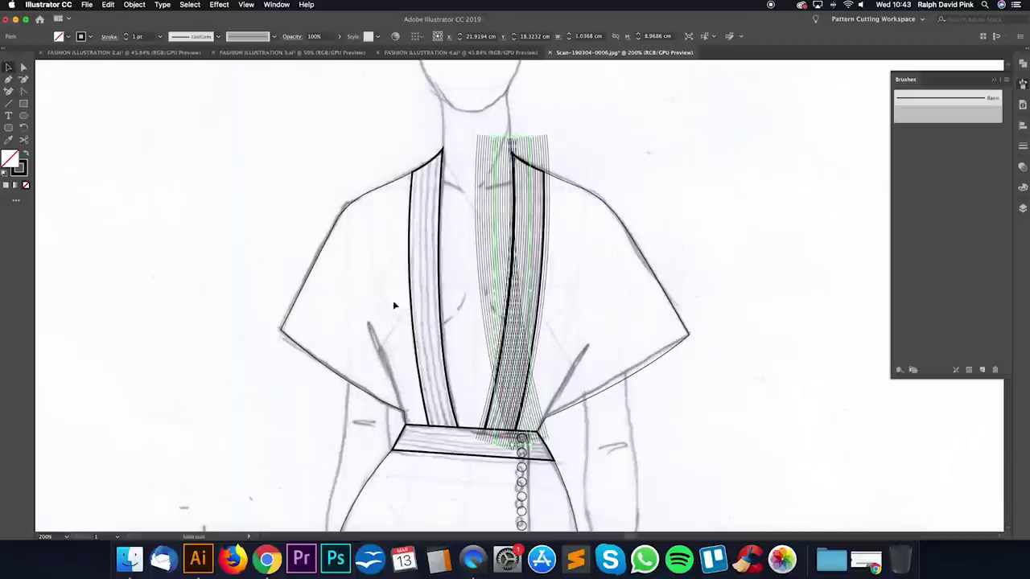
left_click_drag(495, 206, 424, 208)
Step: Shift the lower anchor of the left-hand ribbing outwards so its end covers the band at the waist
key("super+=")
key("a")
left_click_drag(549, 150, 513, 208)
left_click(443, 101)
scroll(529, 294, "down", 4)
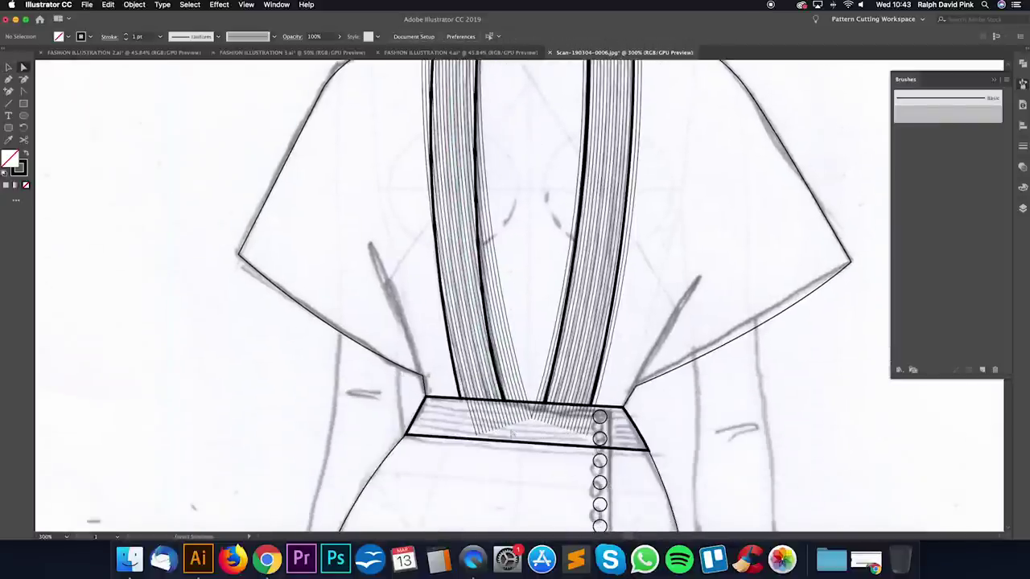
left_click(505, 433)
scroll(526, 311, "up", 2)
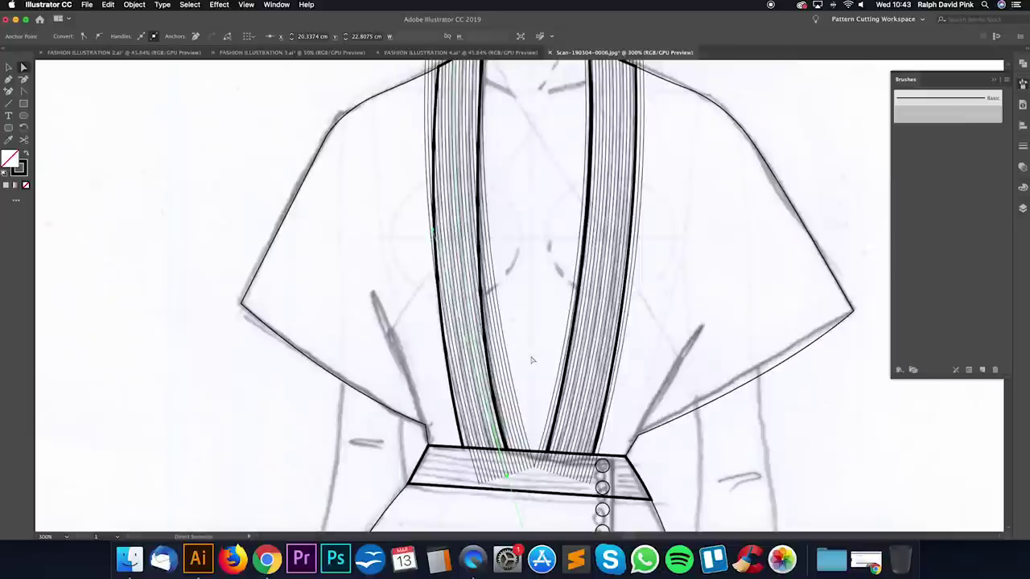
key("Left")
key("Left")
key("Left")
key("Left")
key("Left")
key("Left")
key("Left")
key("Left")
key("Left")
key("Left")
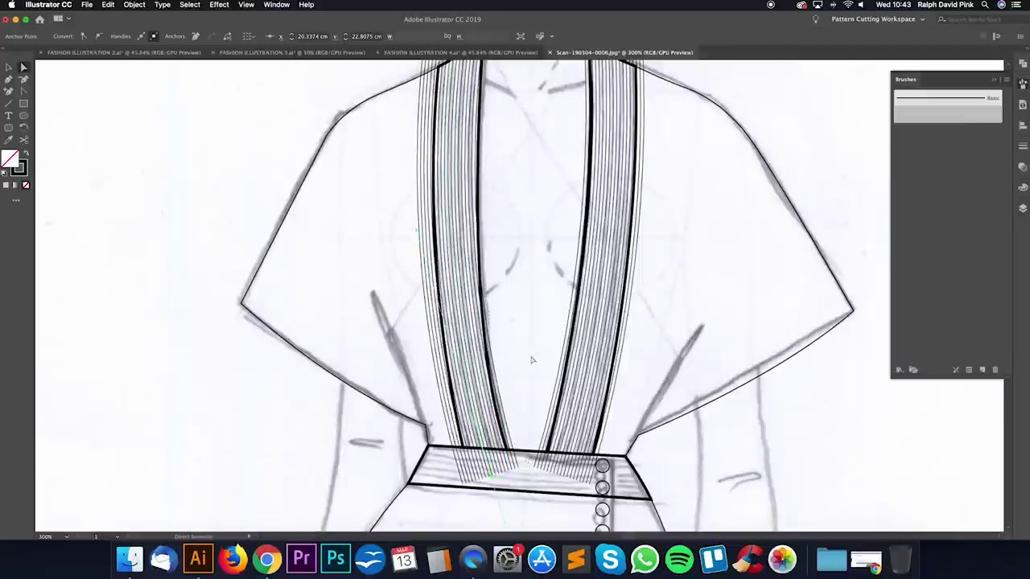
key("Left")
key("Left")
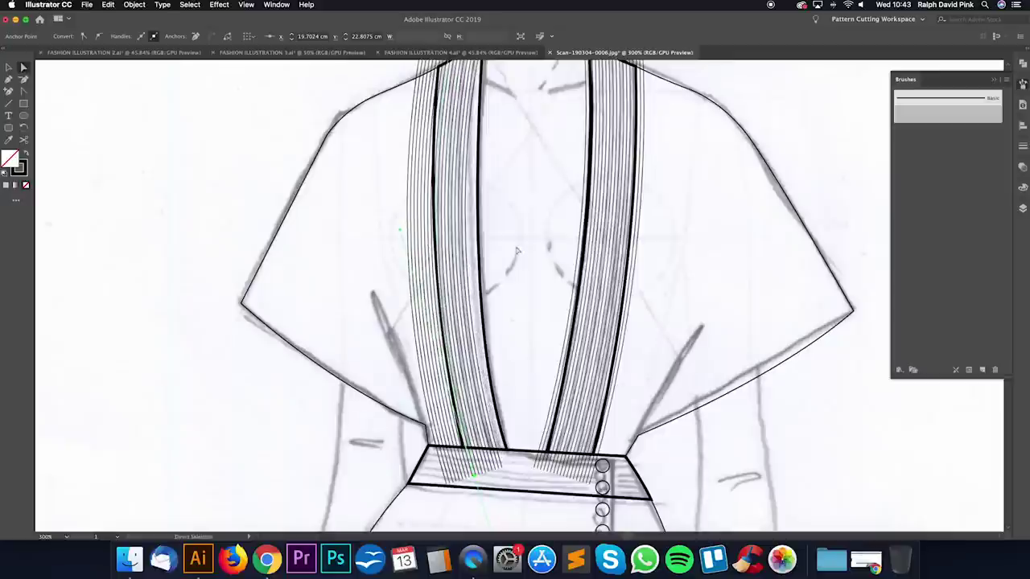
Step: Adjust the left-hand ribbing's curve handle so the stripes follow the band, and deselect the path
left_click_drag(397, 232, 418, 225)
key("a")
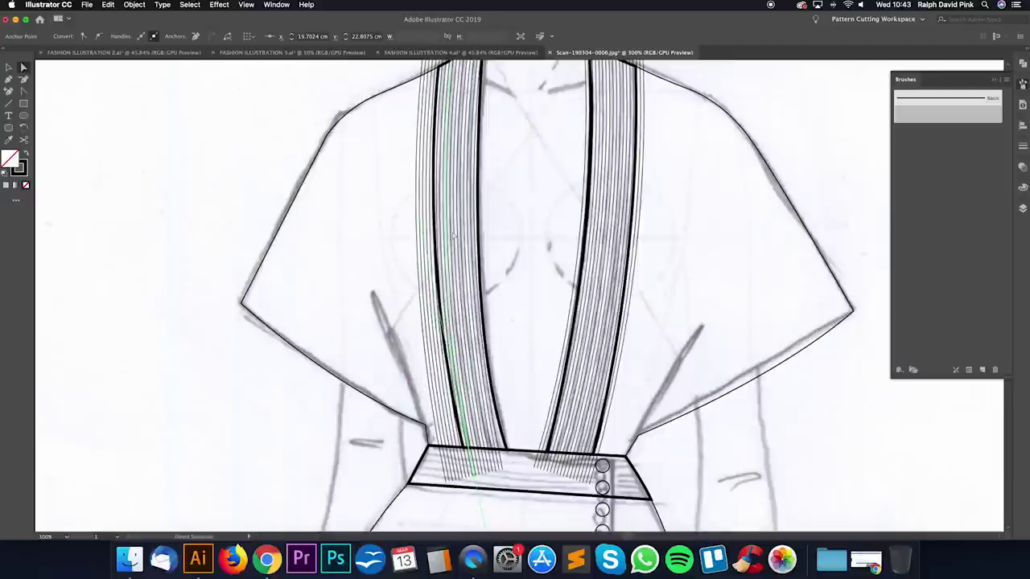
key("super+minus")
left_click_drag(545, 205, 487, 306)
left_click(507, 237)
key("v")
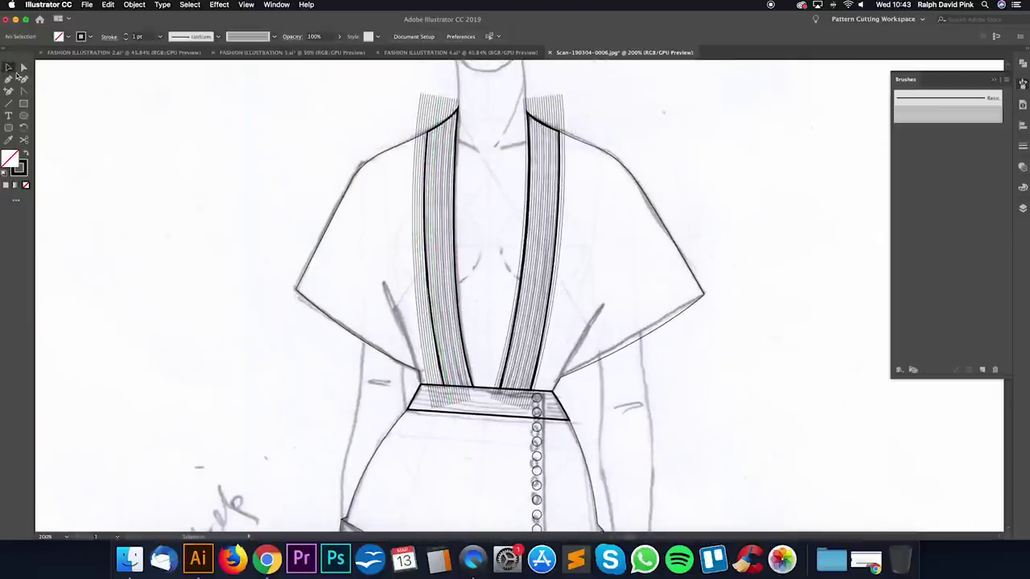
Step: Shift the left-hand ribbing stroke slightly inwards to centre it over its front band, deselect it, and collapse the Brushes panel
left_click(435, 164)
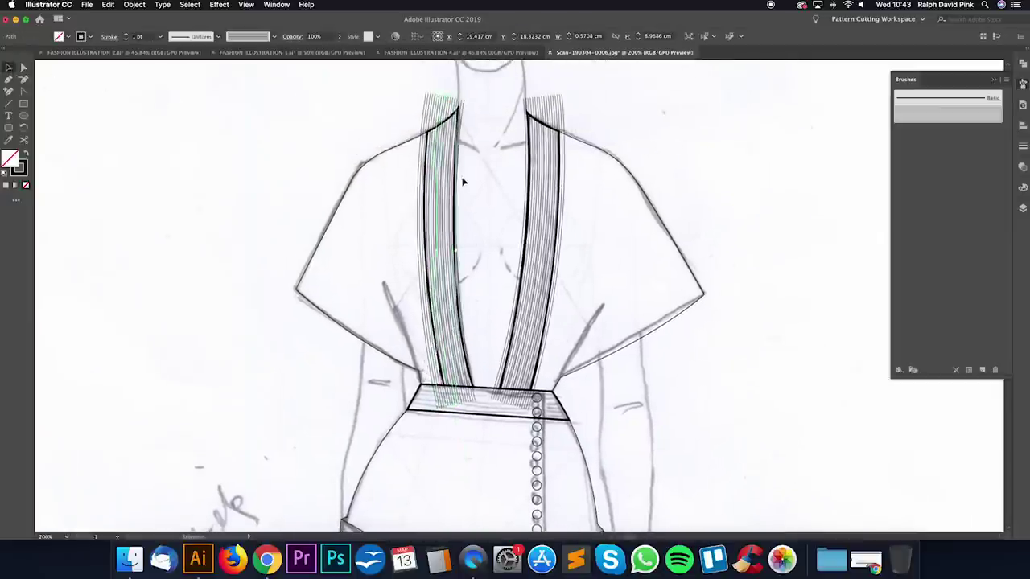
left_click(645, 176)
key("super+plus")
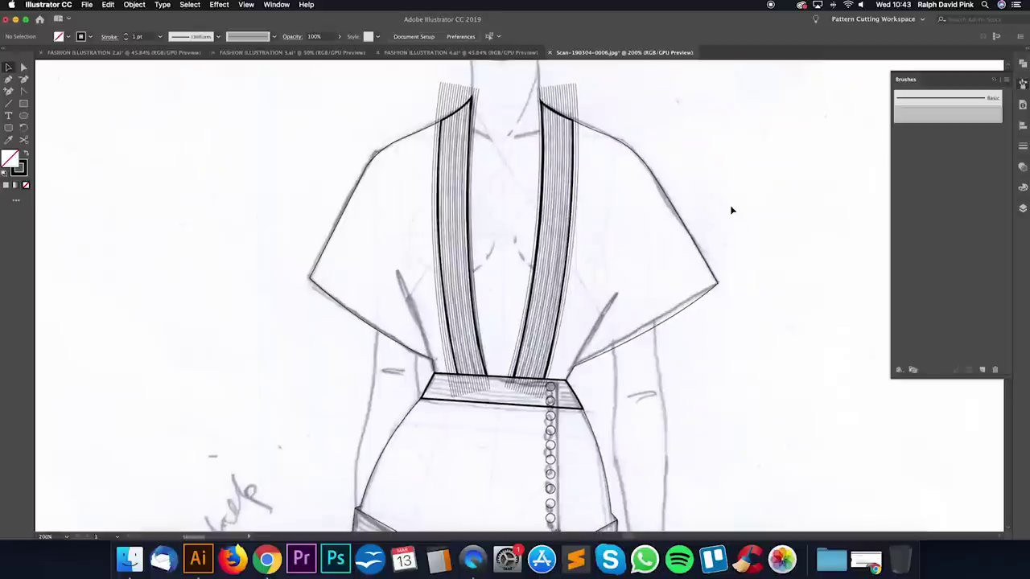
left_click_drag(731, 210, 722, 313)
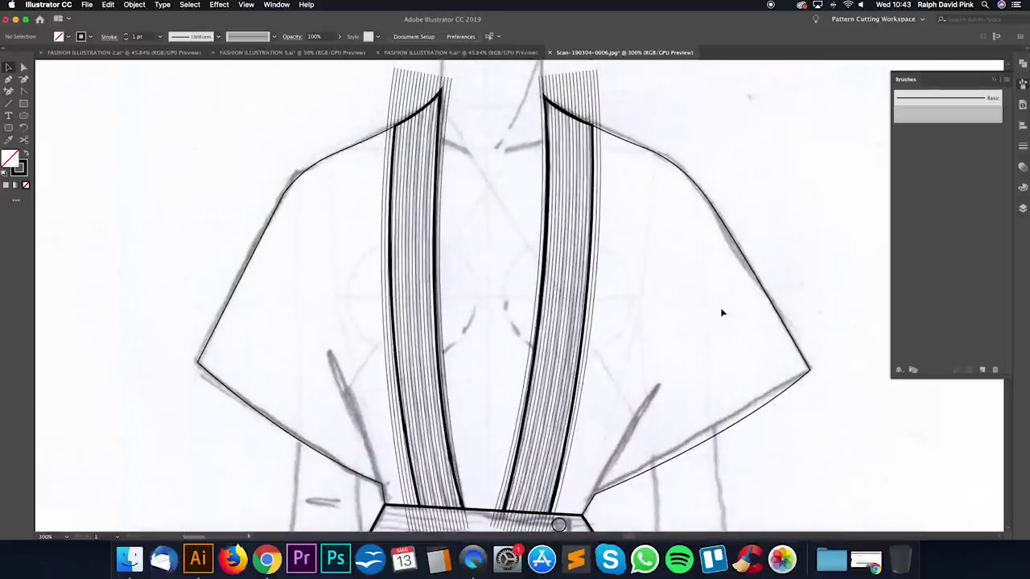
left_click(994, 81)
Step: Send the right-hand band's ribbing stroke to the back, behind the garment outlines, and deselect it
left_click(573, 102)
key("super+minus")
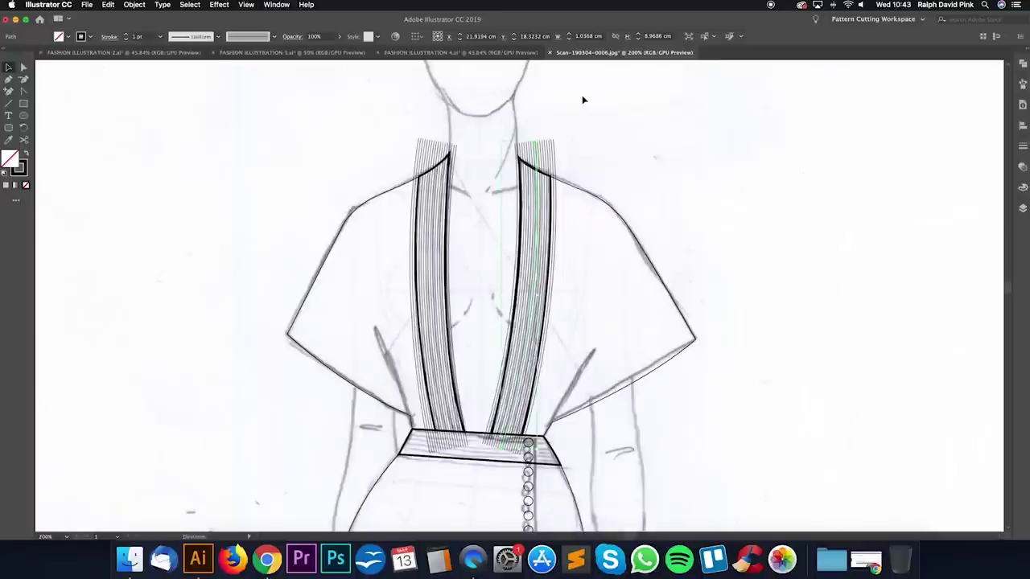
scroll(591, 153, "down", 1)
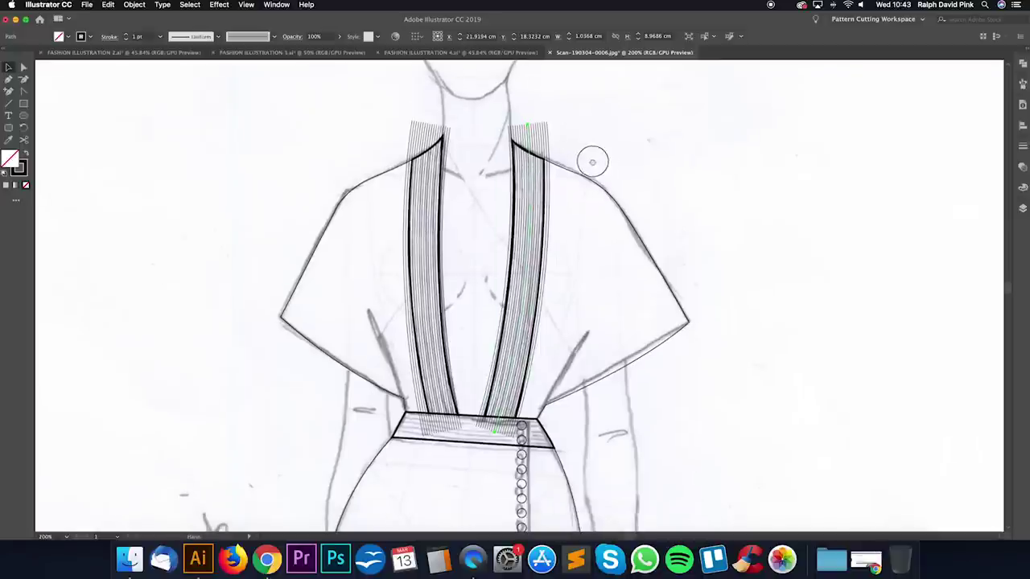
left_click(134, 4)
mouse_move(149, 27)
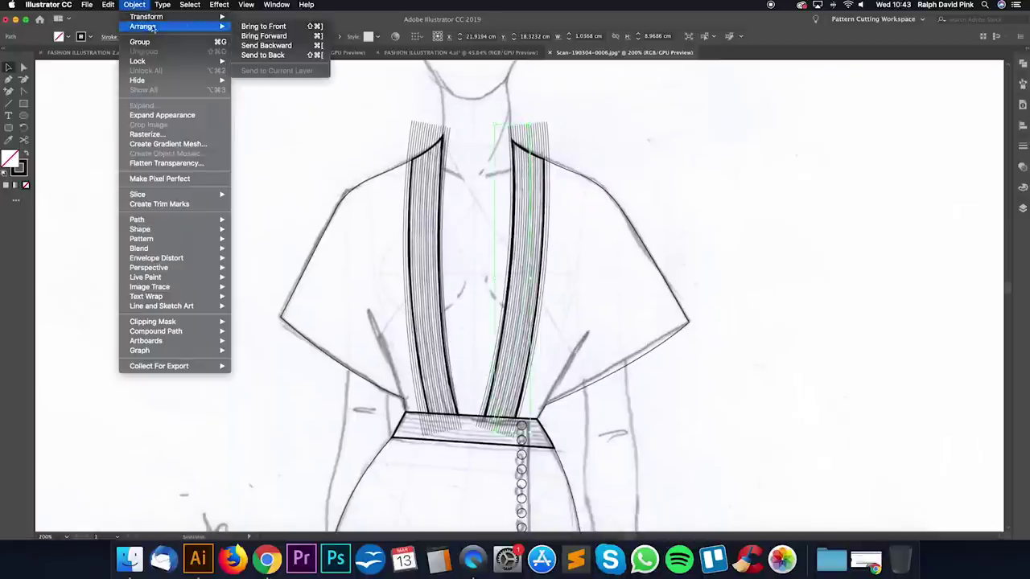
left_click(266, 56)
left_click(684, 123)
Step: Send the left-hand band's ribbing stroke to the back as well
left_click(426, 137)
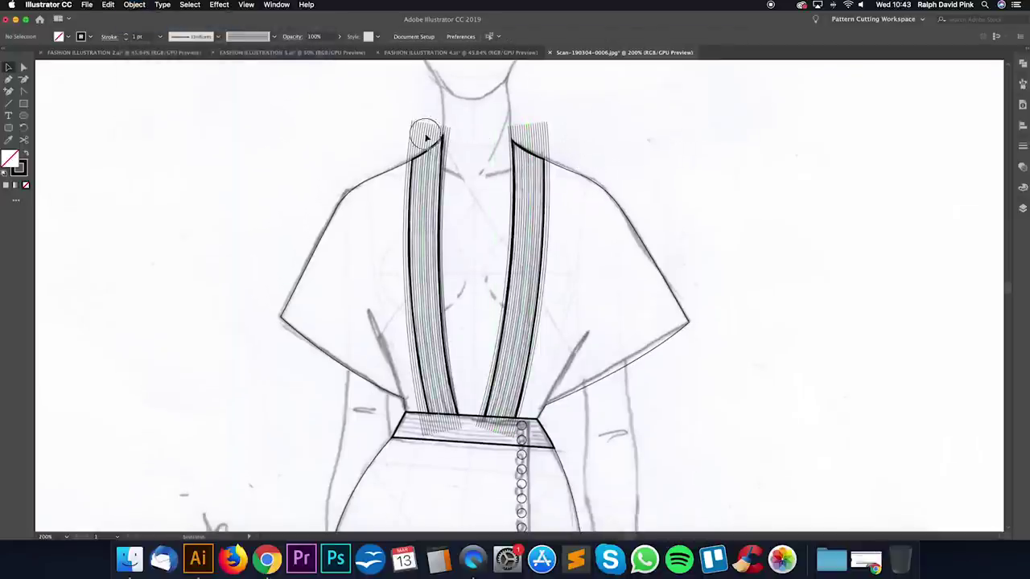
left_click(134, 5)
mouse_move(149, 30)
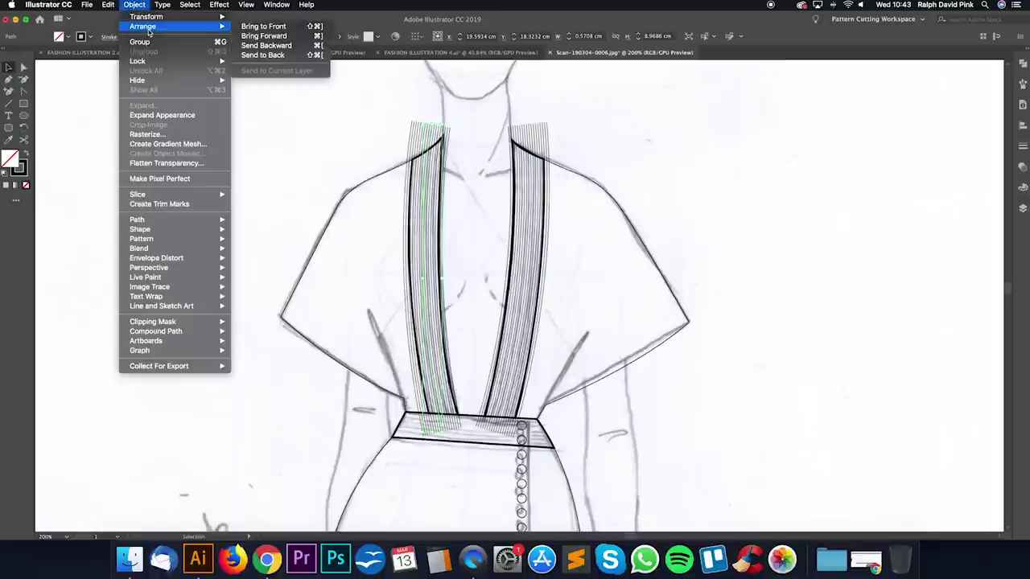
left_click(262, 54)
Step: Cut the ribbing strokes from both front bands
key("super+plus")
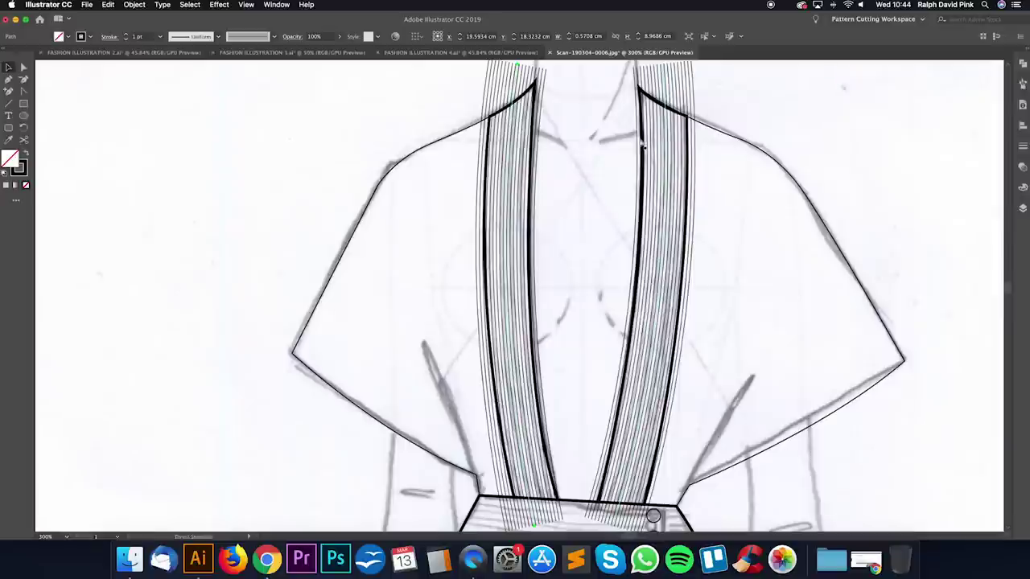
left_click_drag(730, 214, 702, 232)
left_click(633, 202)
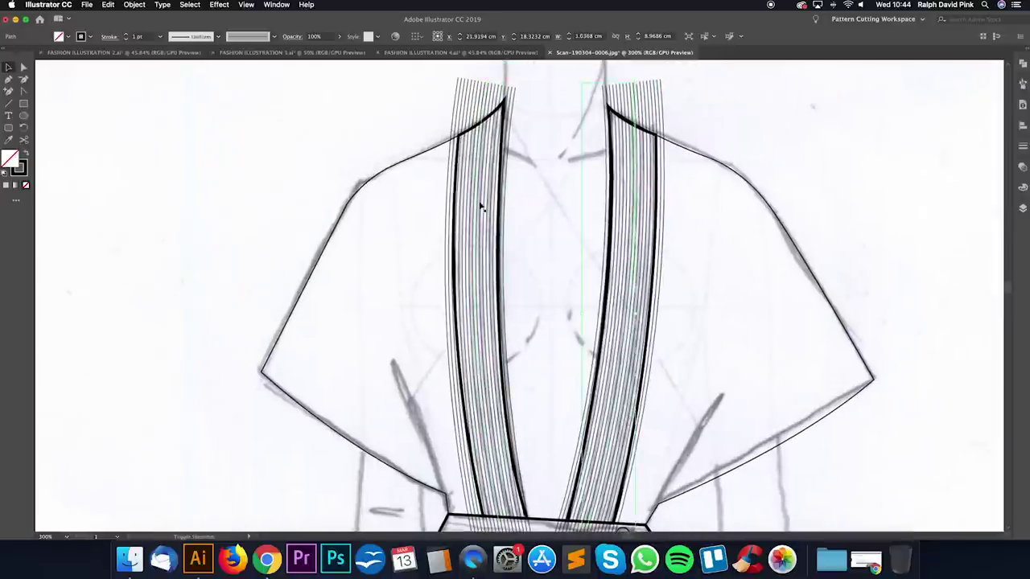
left_click(480, 205, "shift")
key("Delete")
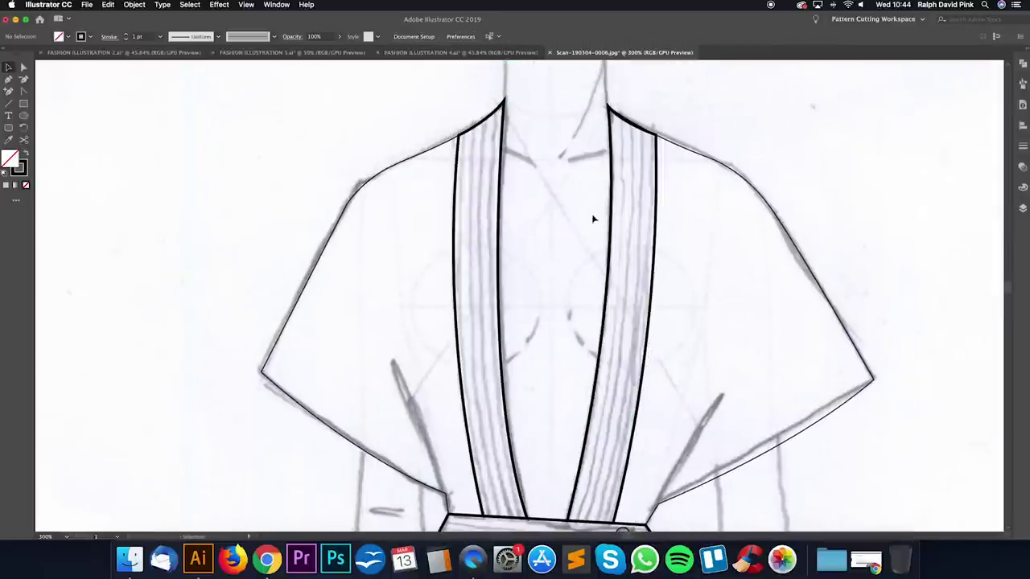
Step: Undo the cut to restore the ribbing on both front bands
scroll(593, 218, "down", 2)
scroll(593, 218, "right", 2)
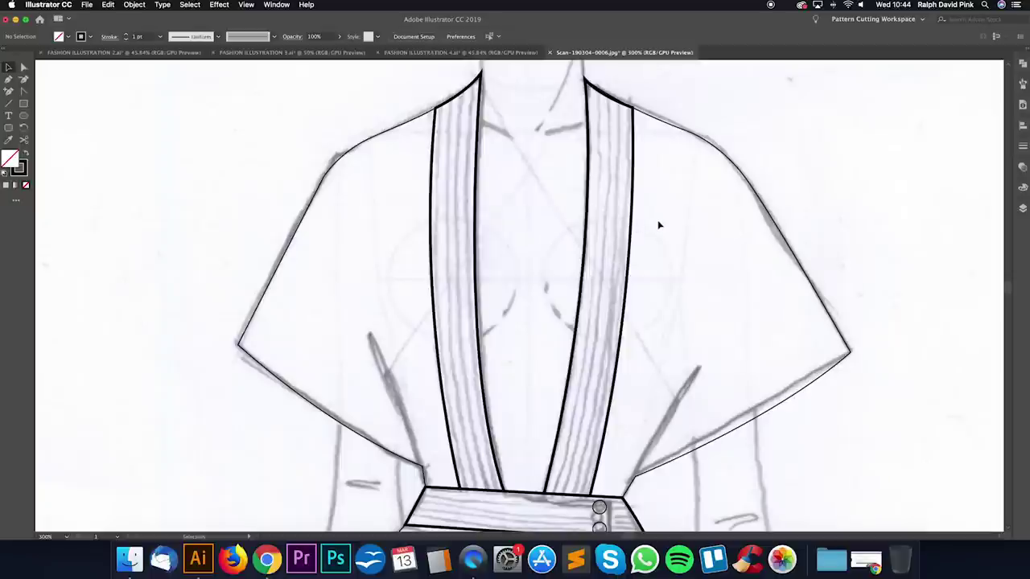
key("super+alt+3")
left_click(678, 207)
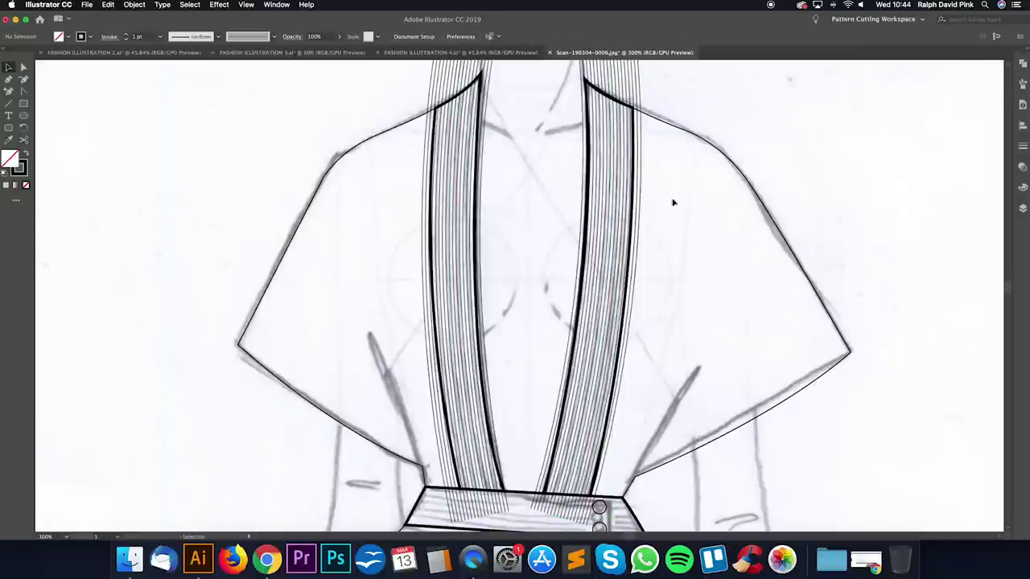
Step: Make a clipping mask from the right-hand band's outline and its ribbing stroke so the stripes are trimmed to the band
left_click(635, 175)
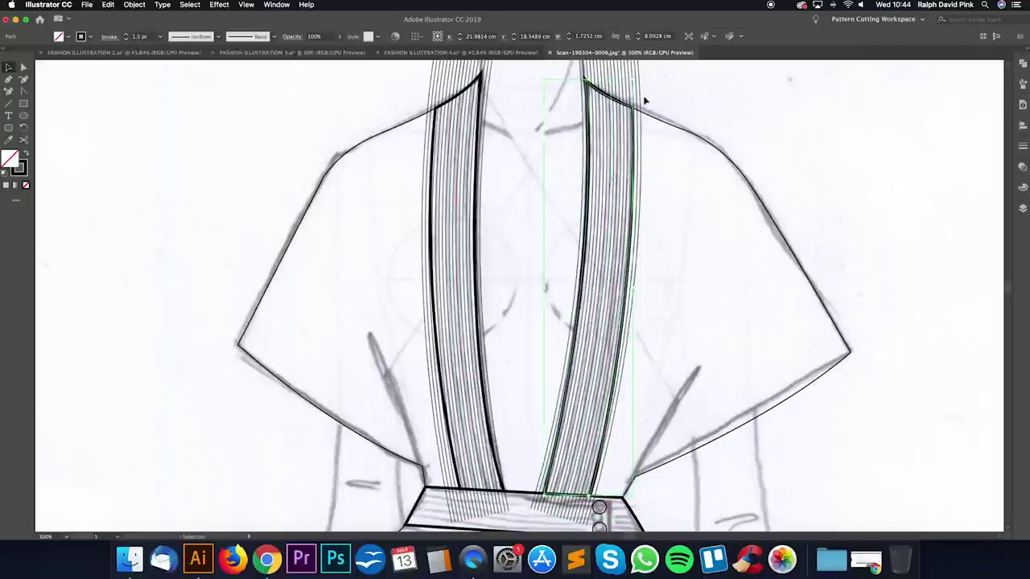
scroll(643, 112, "up", 3)
left_click(609, 134, "shift")
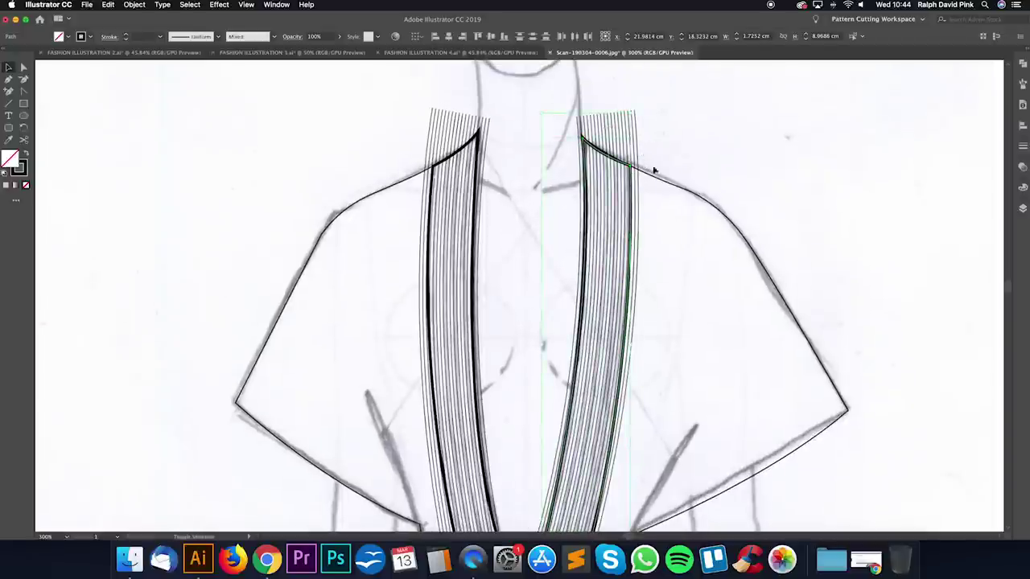
key("super+=")
key("super+=")
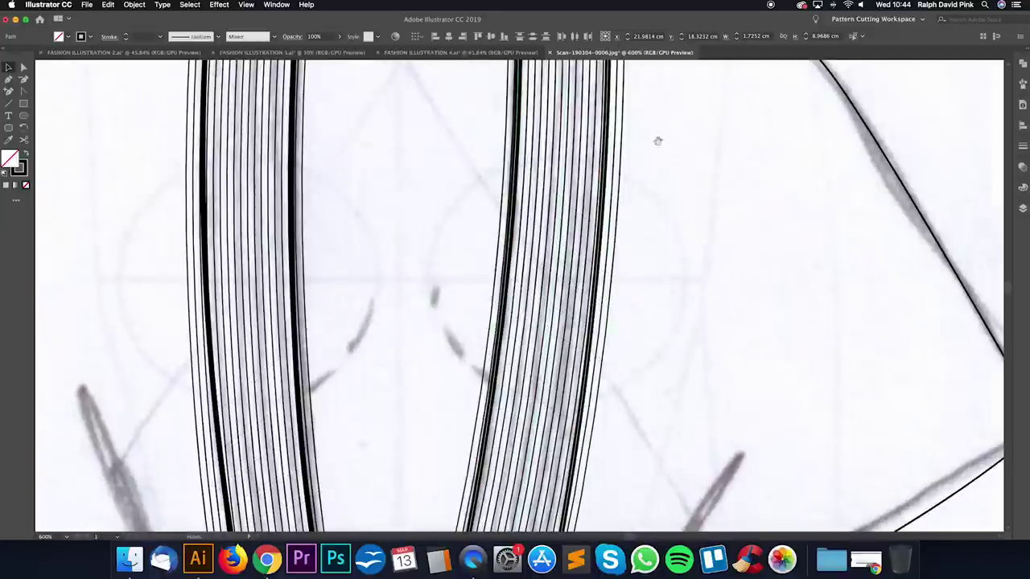
left_click_drag(664, 120, 682, 468)
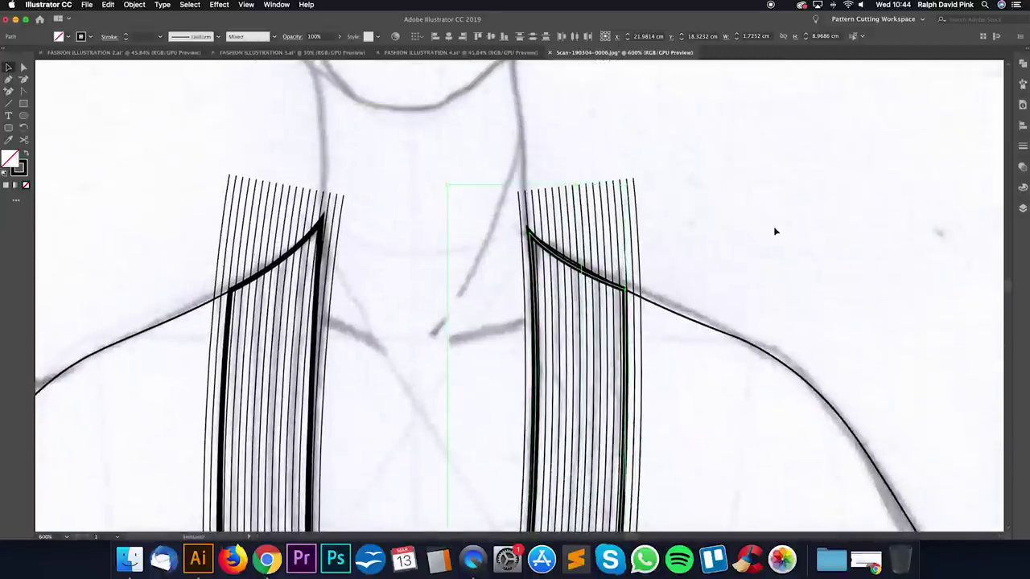
right_click(591, 234)
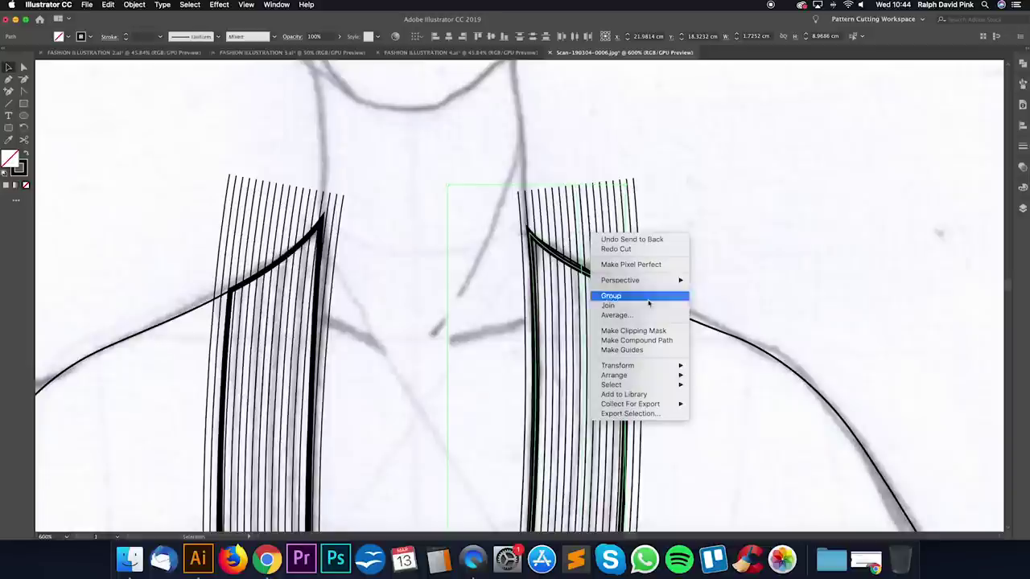
left_click(636, 332)
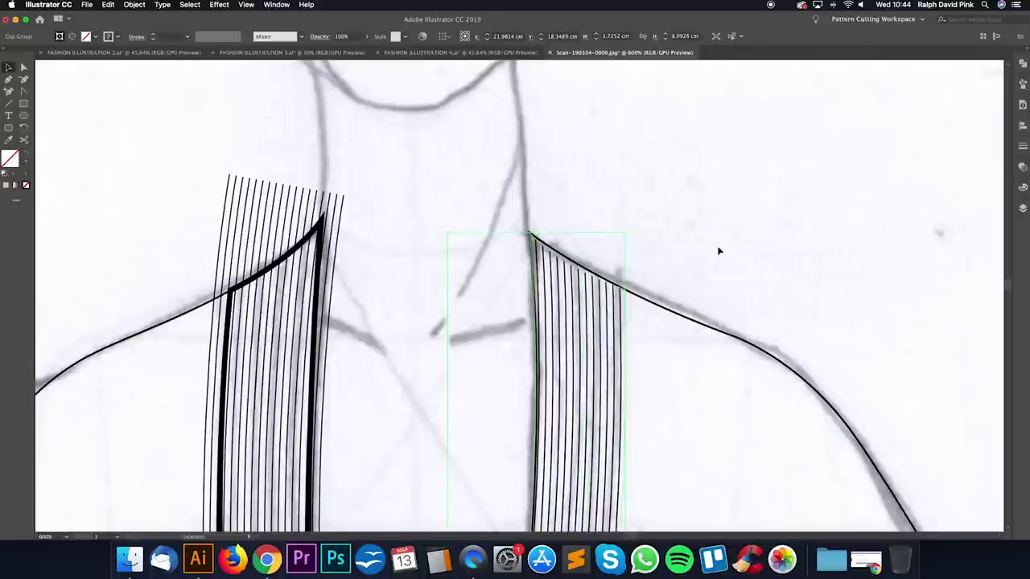
key("super+minus")
key("super+minus")
left_click_drag(646, 275, 662, 300)
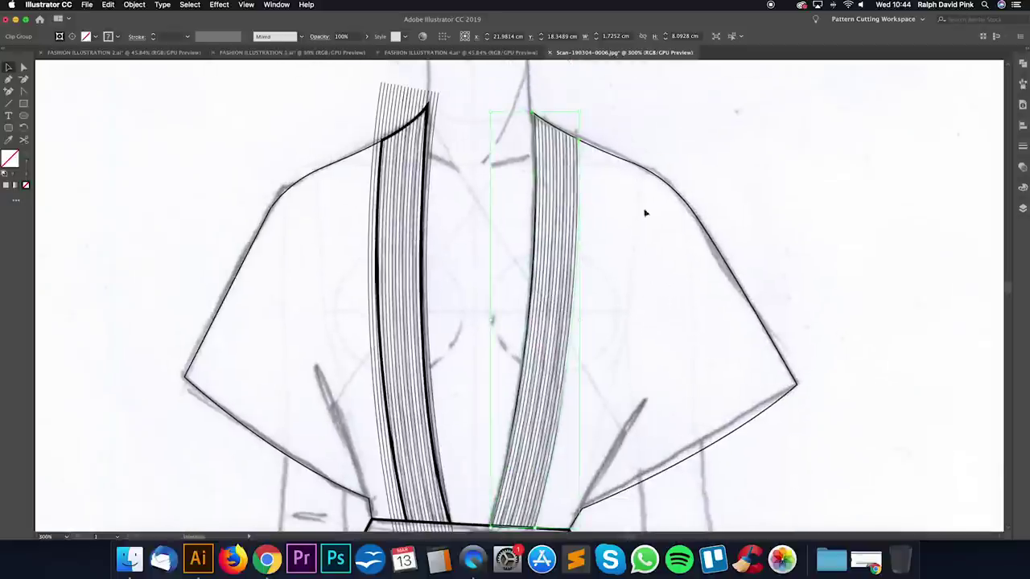
Step: Directly select the clipped right-hand band's outline path, give it a 0.75 pt stroke, and deselect it
left_click(627, 127)
key("a")
left_click(579, 143)
left_click(578, 142)
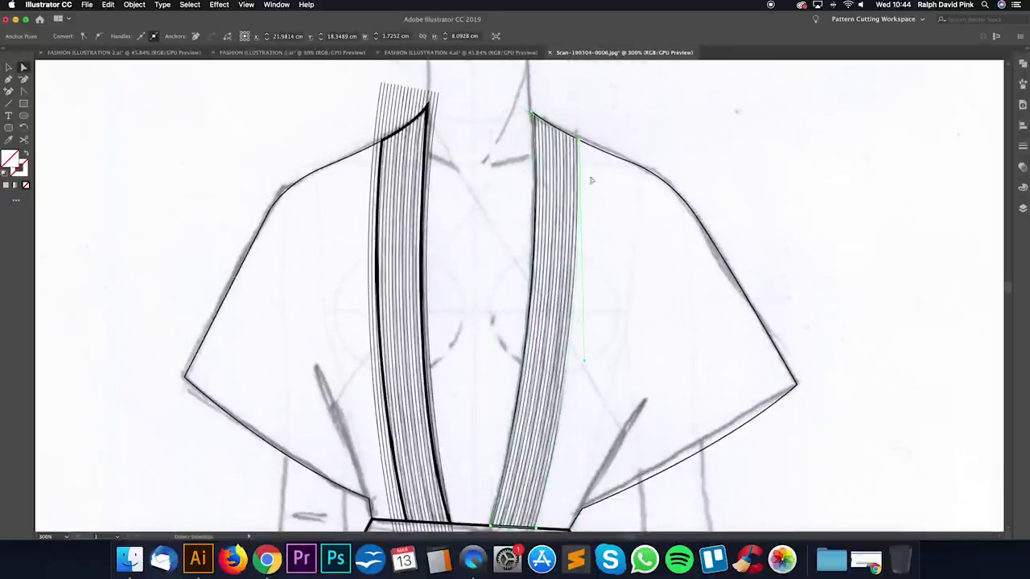
key("super+plus")
key("super+plus")
key("super+minus")
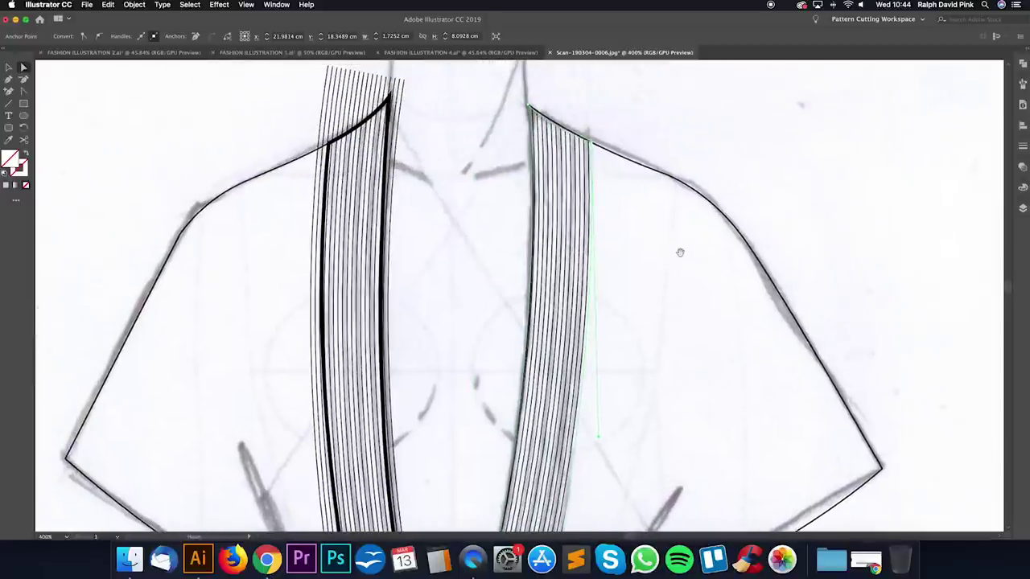
key("space")
left_click_drag(524, 219, 679, 295)
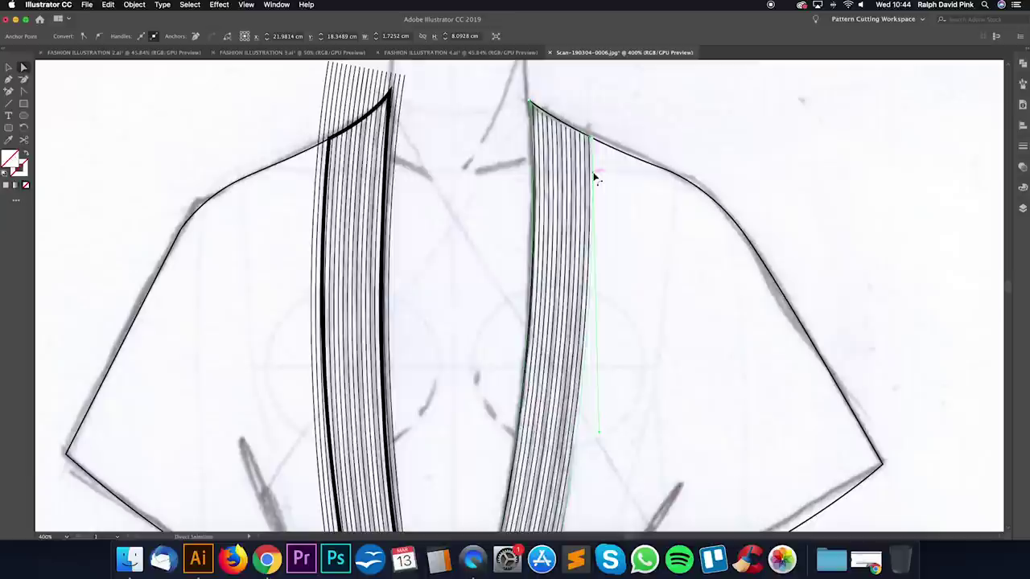
left_click(389, 171)
left_click(1023, 148)
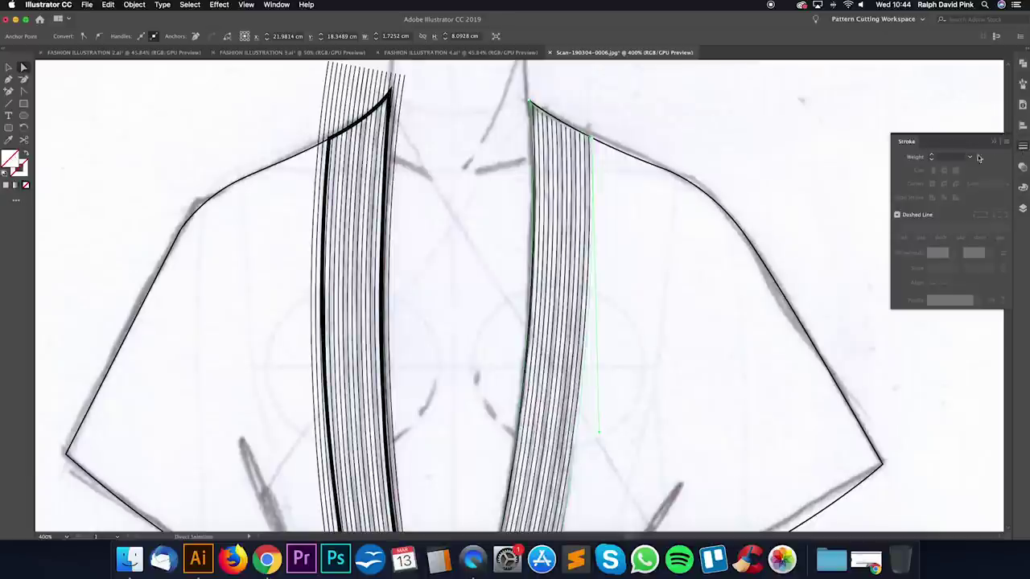
left_click(931, 156)
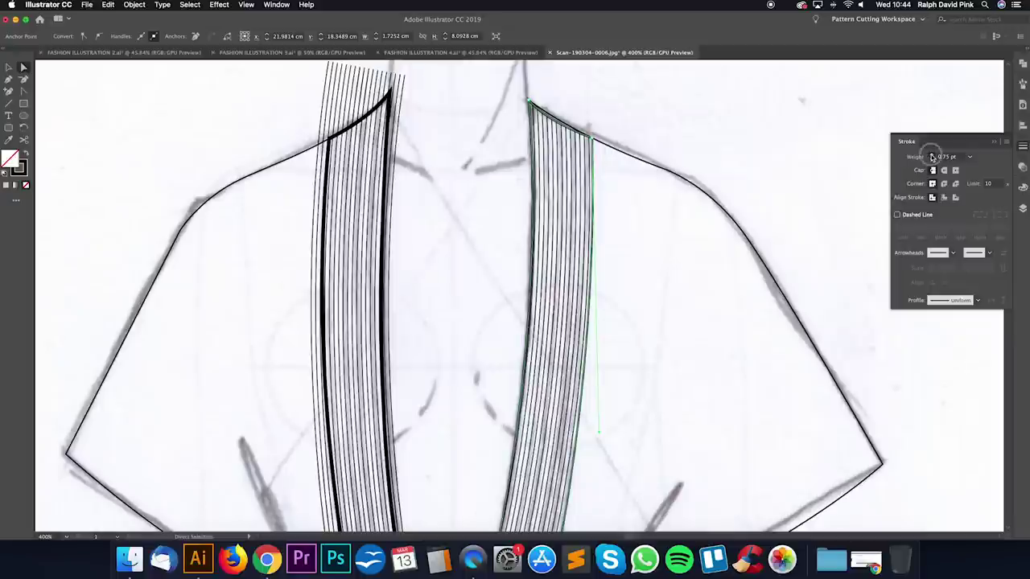
left_click(834, 158)
left_click(992, 141)
key("super+minus")
left_click_drag(710, 185, 758, 163)
key("v")
left_click_drag(476, 190, 502, 208)
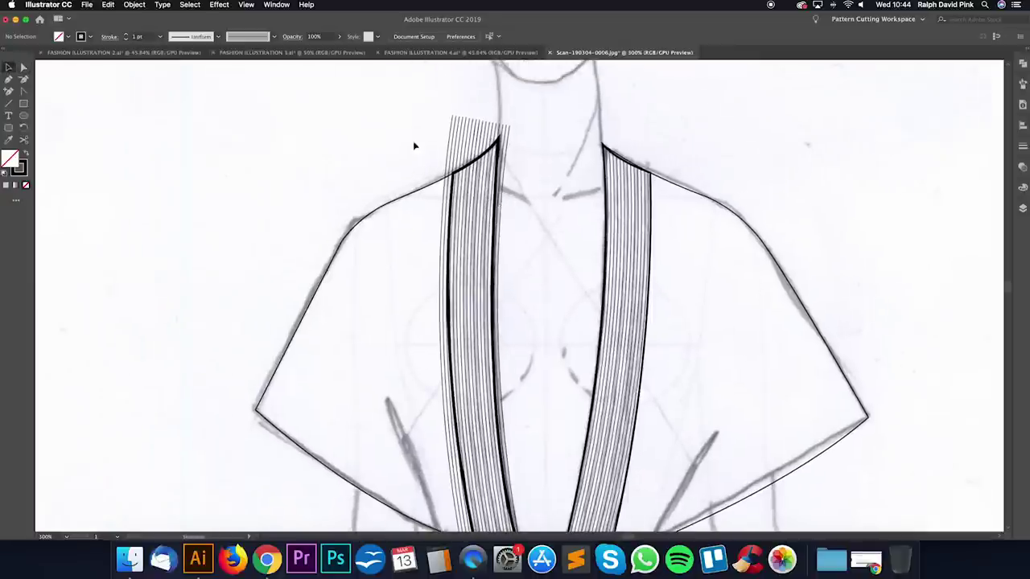
left_click(471, 167)
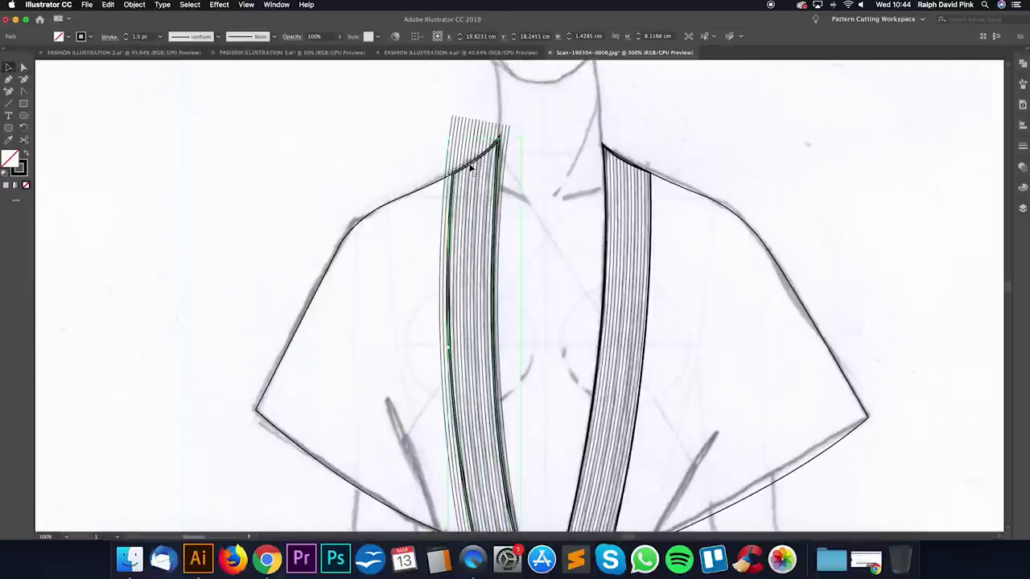
key("super+plus")
scroll(475, 197, "up", 3)
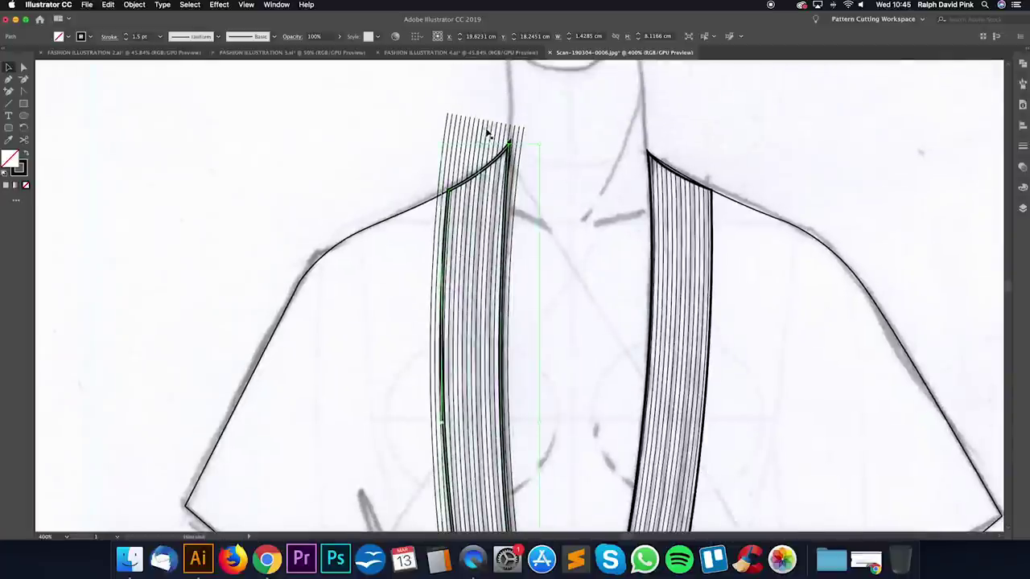
left_click(486, 132)
left_click(385, 151)
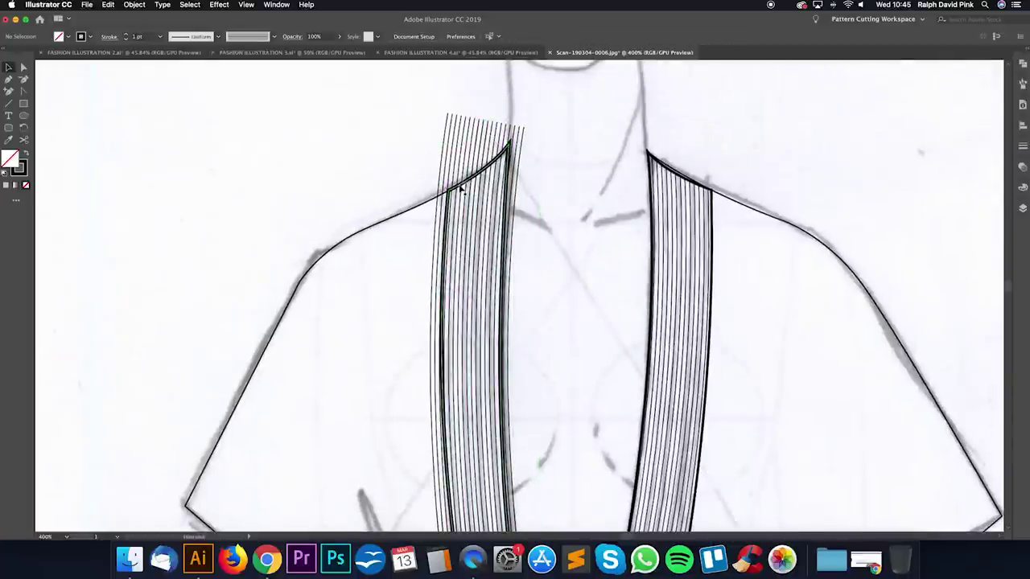
left_click(489, 143)
left_click(375, 148)
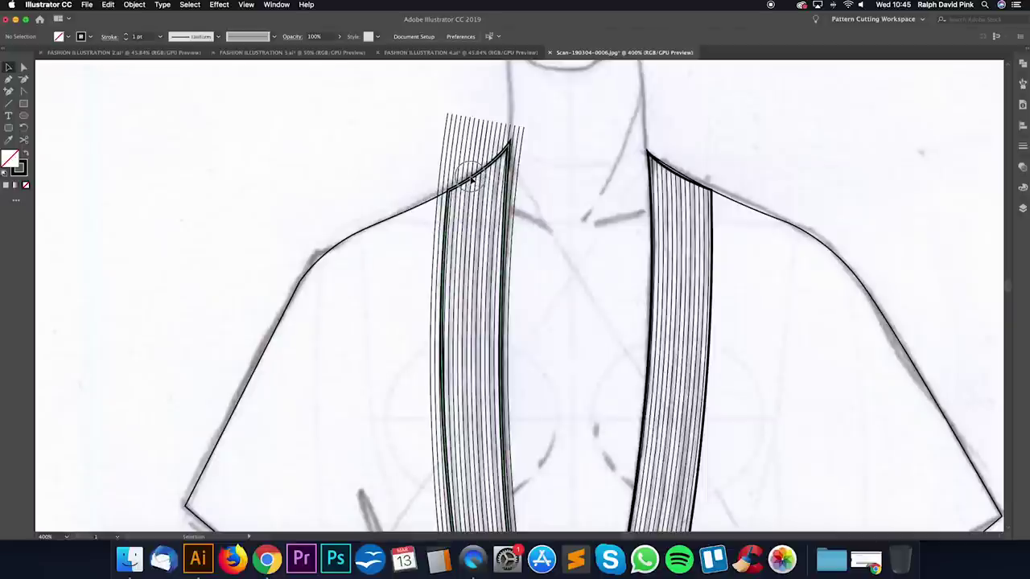
left_click(482, 176)
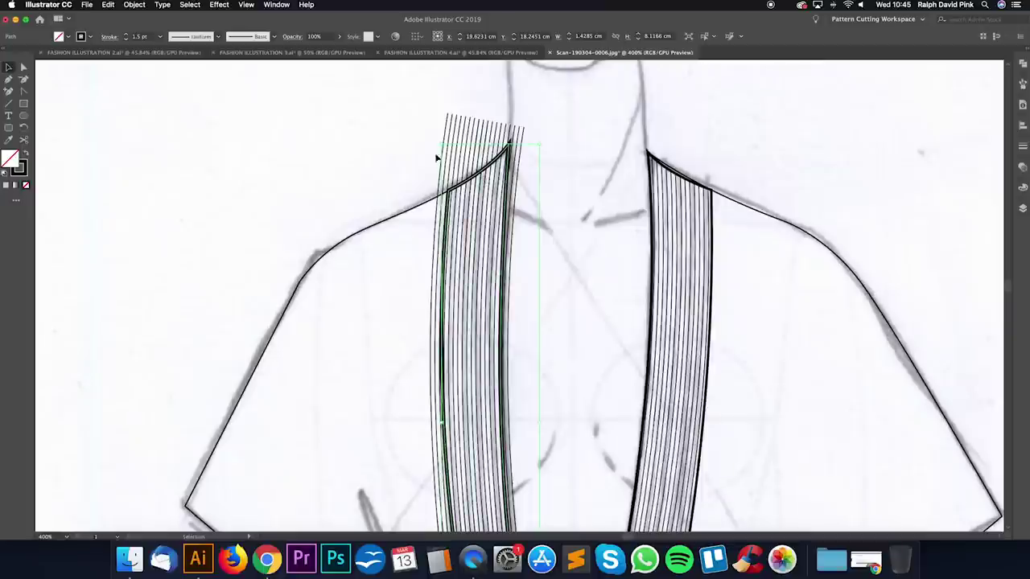
left_click(410, 157)
Step: Select the left-hand ribbing stroke at its overhanging neck end and send it to the back again
left_click(484, 138)
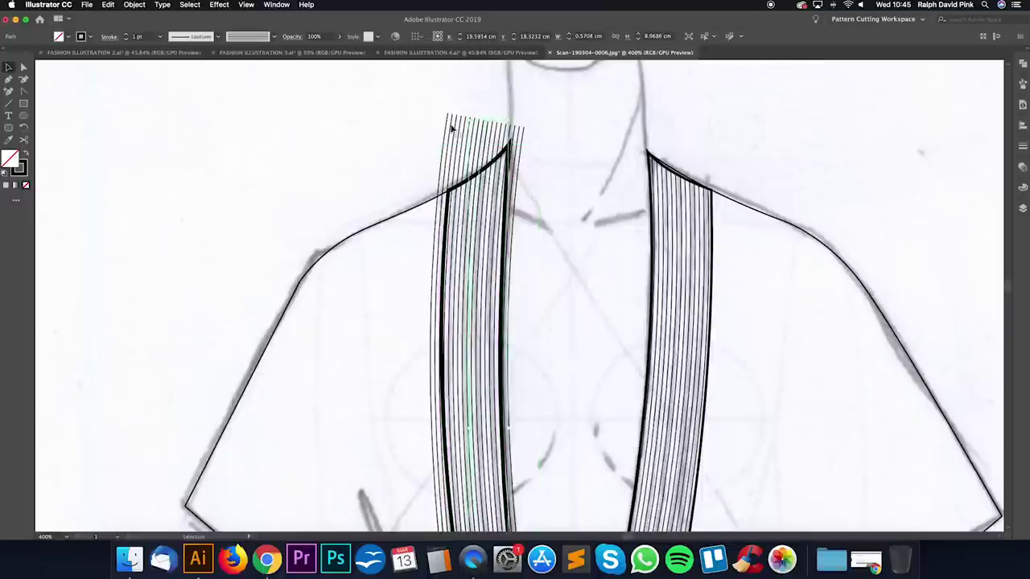
left_click(134, 6)
mouse_move(158, 24)
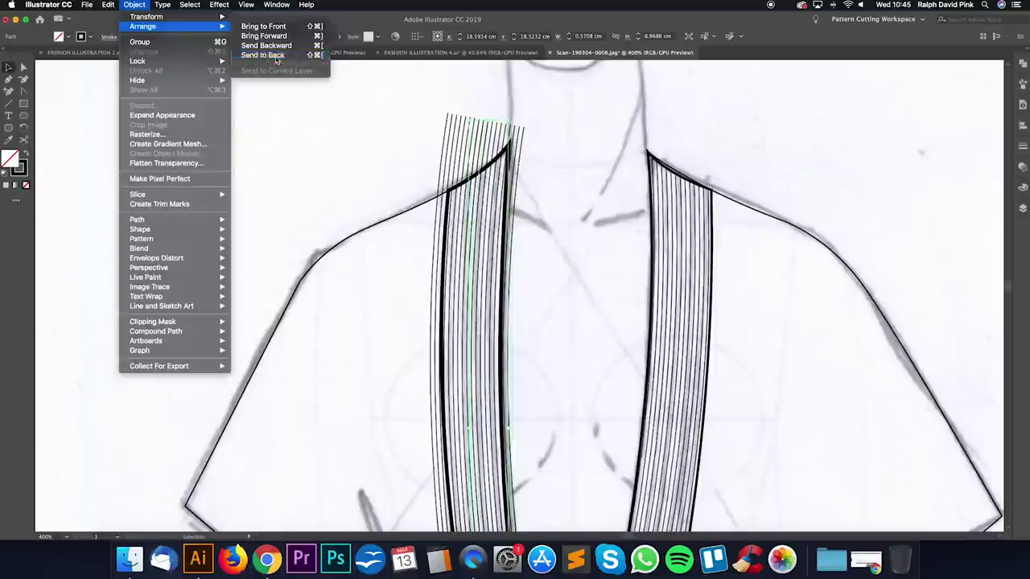
left_click(266, 63)
Step: Make a clipping mask from the left-hand front band's outline and its ribbing stroke, and deselect it
left_click(354, 138)
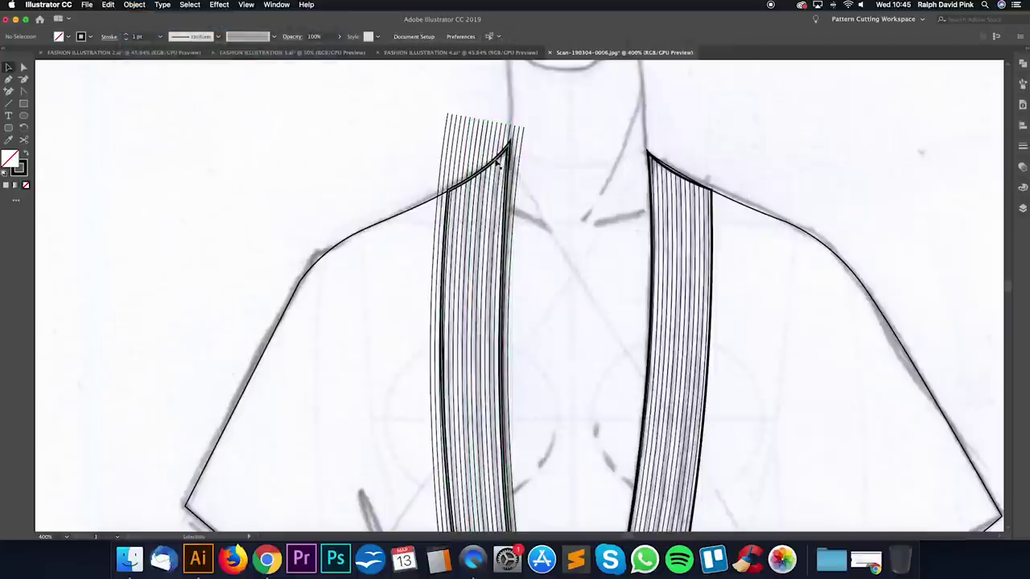
left_click(487, 143)
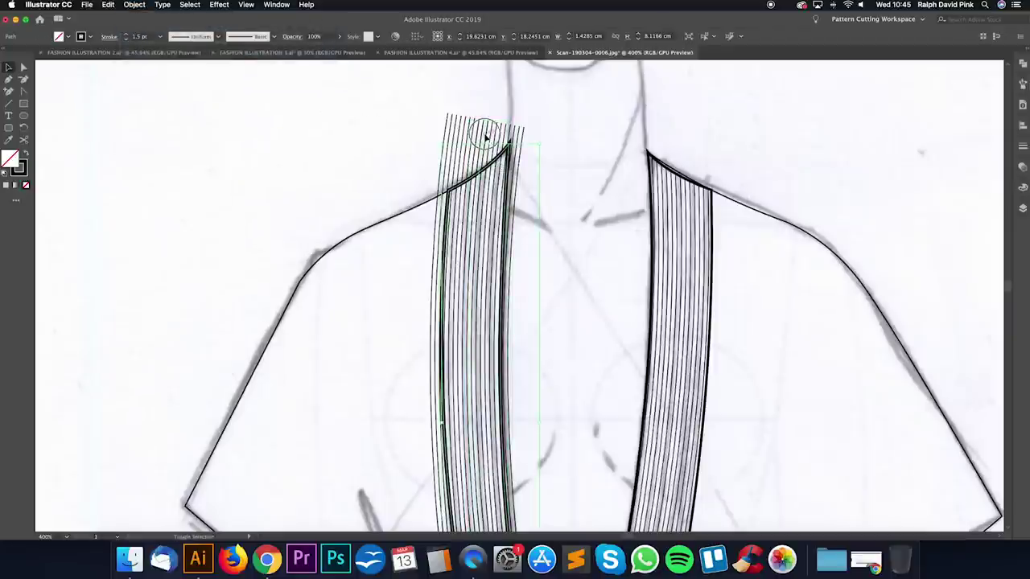
left_click(487, 139, "shift")
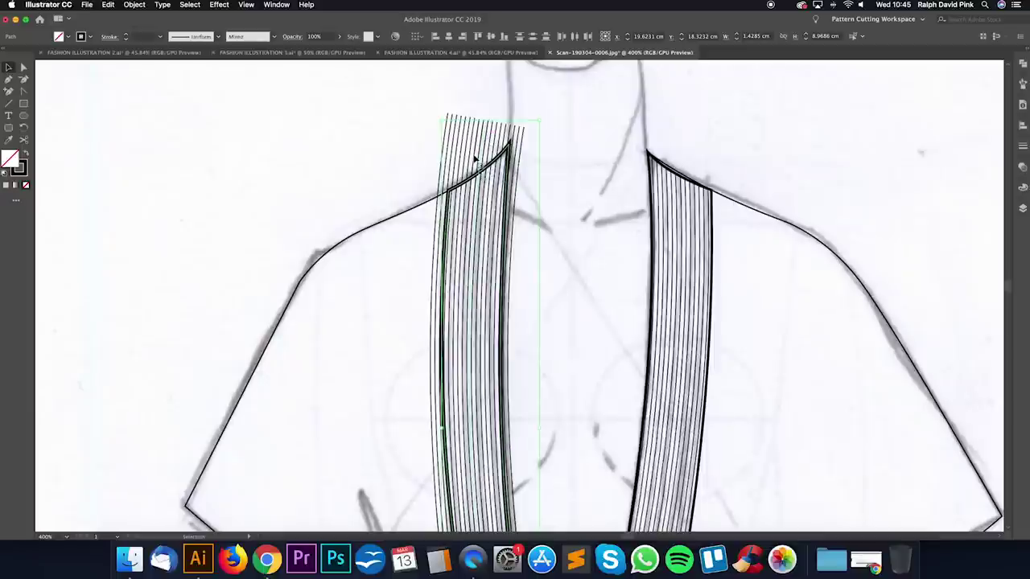
right_click(474, 159)
left_click(517, 255)
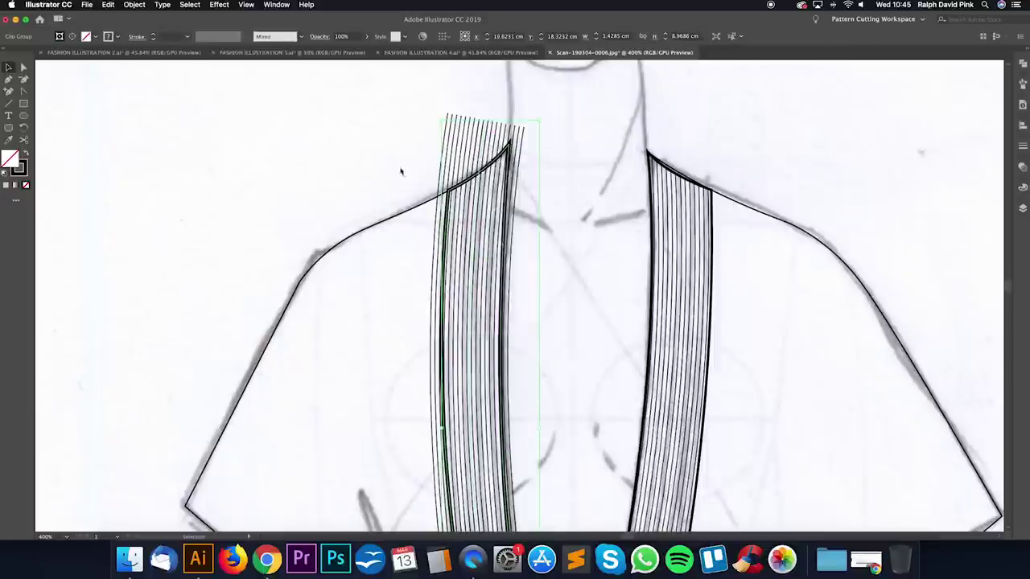
left_click(379, 153)
Step: Directly select the clipped left-hand band's outline path and give it a 0.75 pt stroke
key("super+minus")
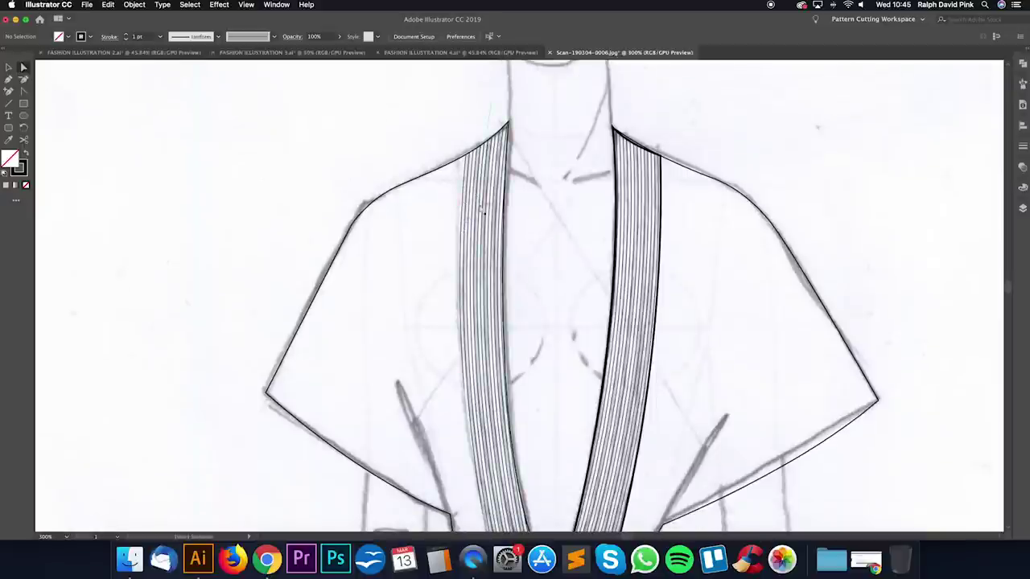
left_click(458, 201)
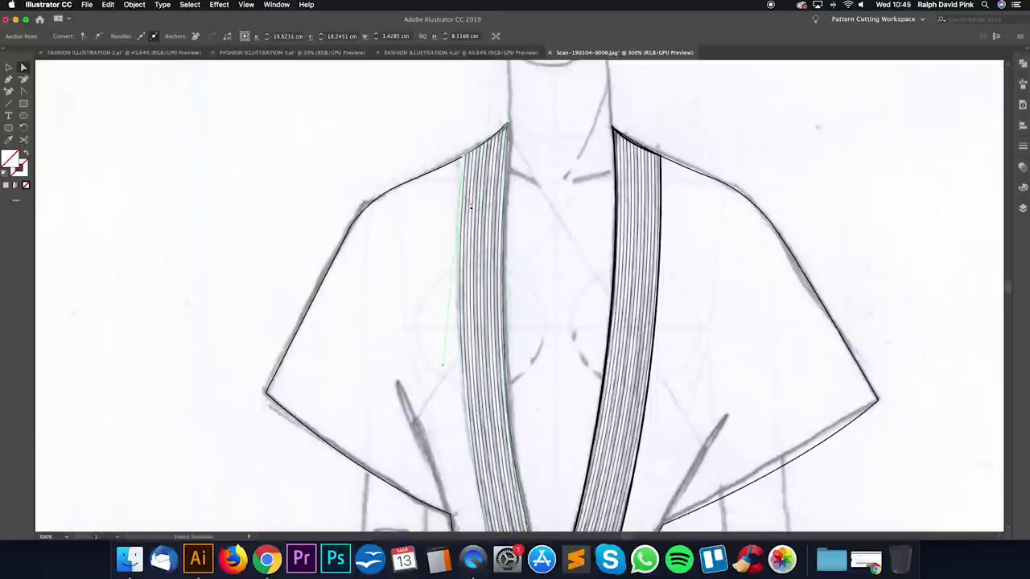
left_click(8, 140)
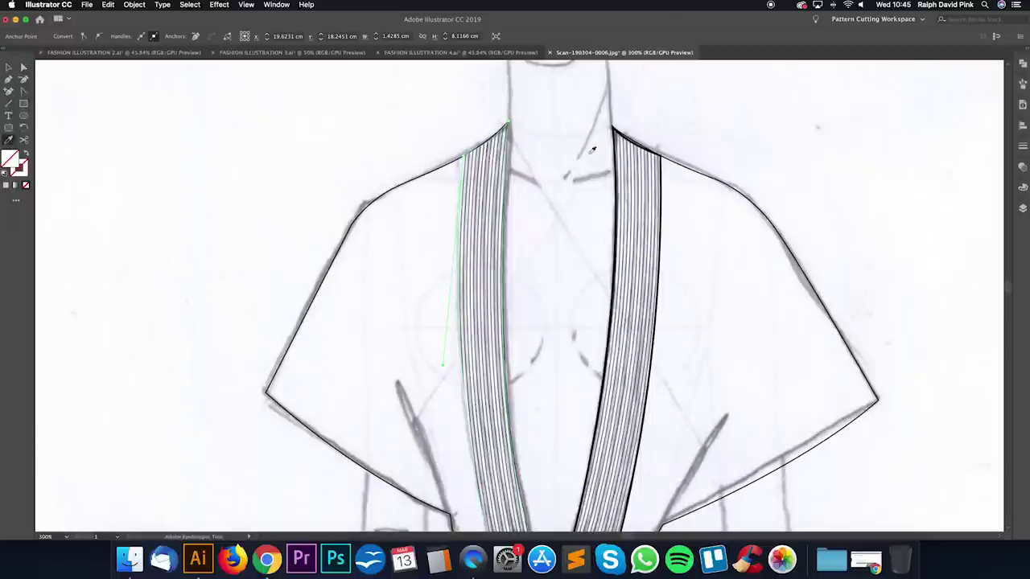
left_click(1023, 148)
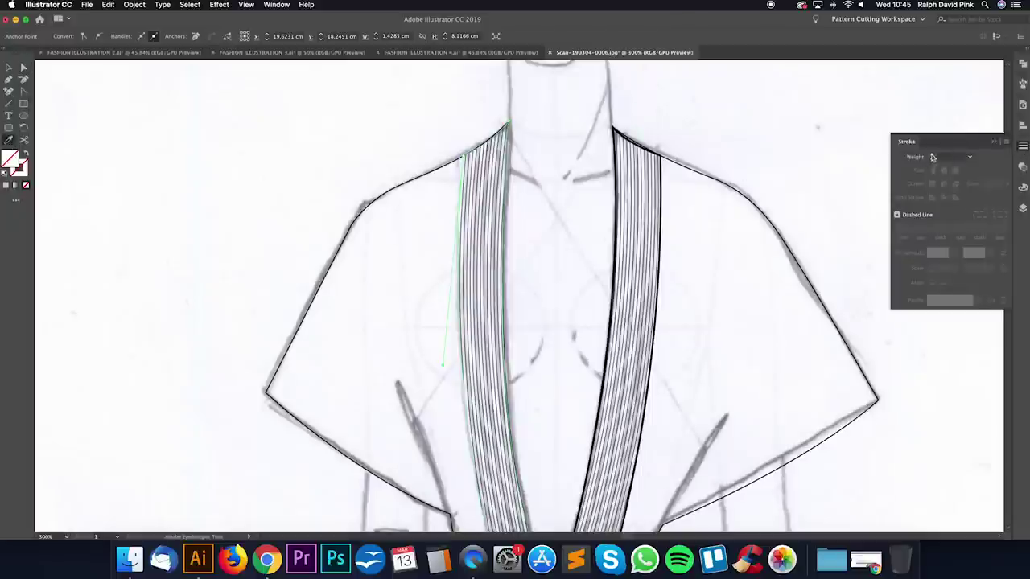
left_click(24, 67)
scroll(636, 227, "down", 1)
Step: Directly select the clipped right-hand band's outline path, set its stroke to 0.75 pt, and deselect it
left_click(636, 227)
left_click(658, 206)
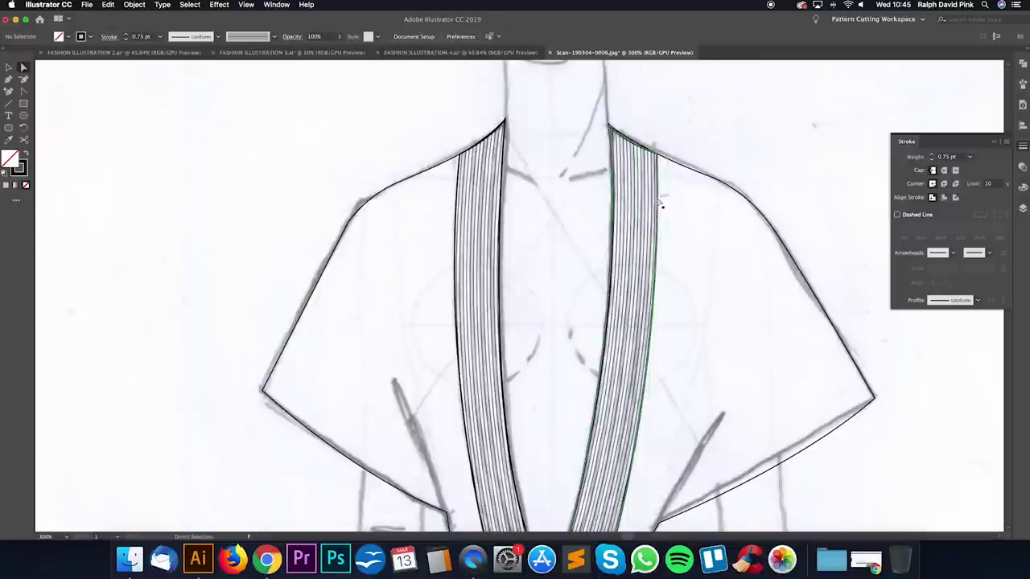
left_click(930, 160)
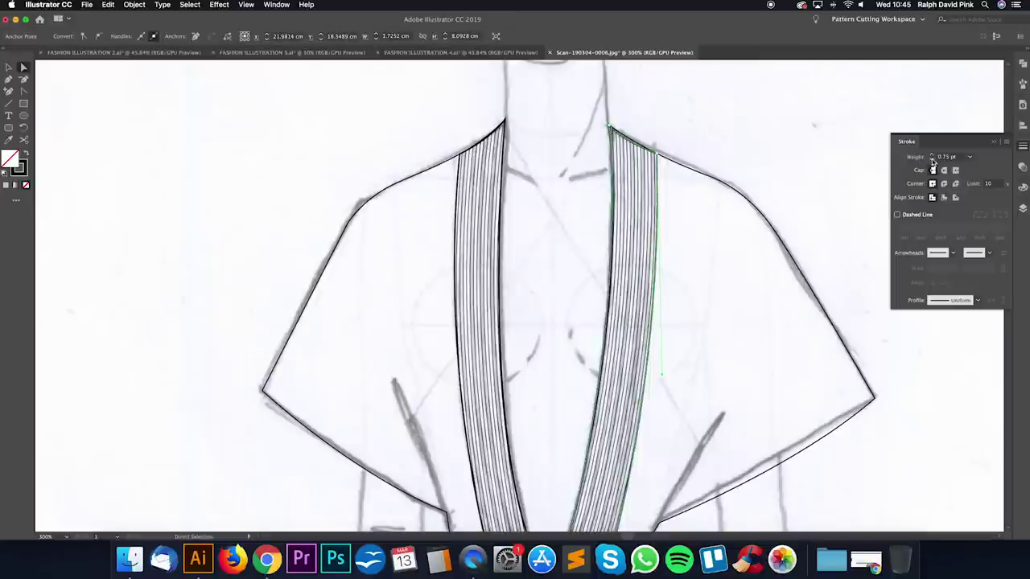
left_click(724, 120)
Step: Draw a slanted line about 6.65 cm wide through the middle of the waistband and apply the striped ribbing brush to it
key("super+minus")
left_click_drag(717, 324, 708, 160)
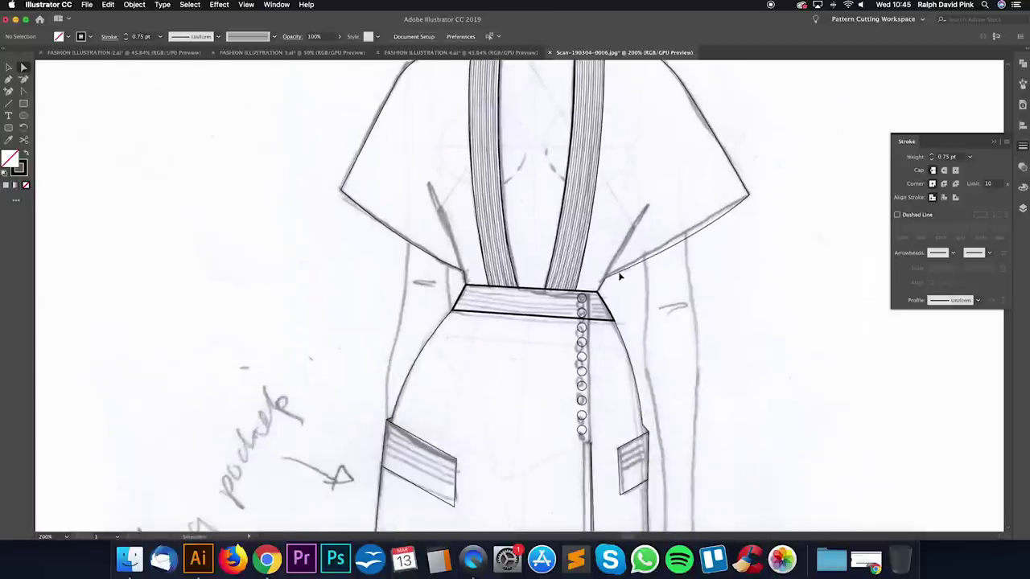
key("super+plus")
key("super+plus")
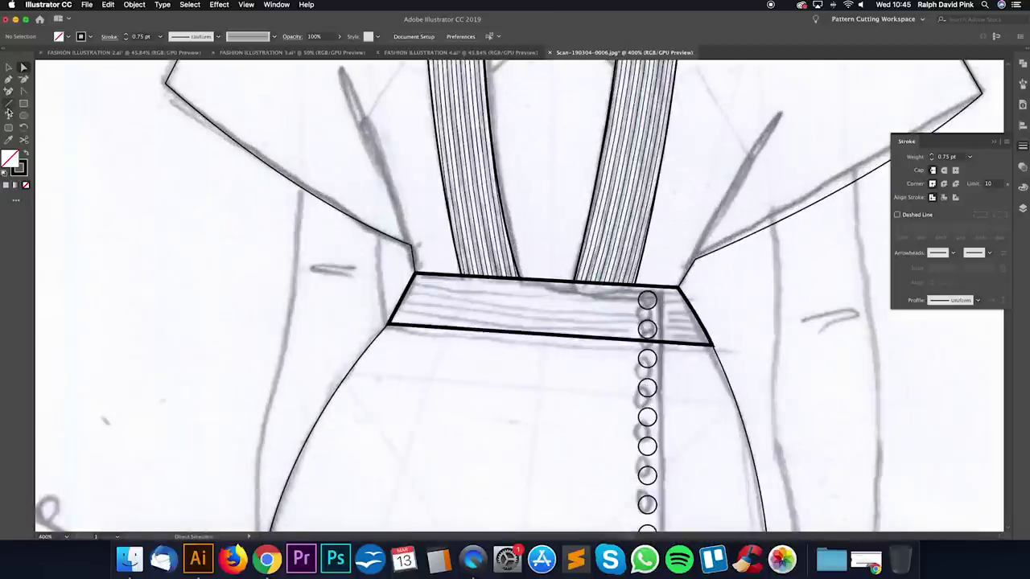
left_click(8, 103)
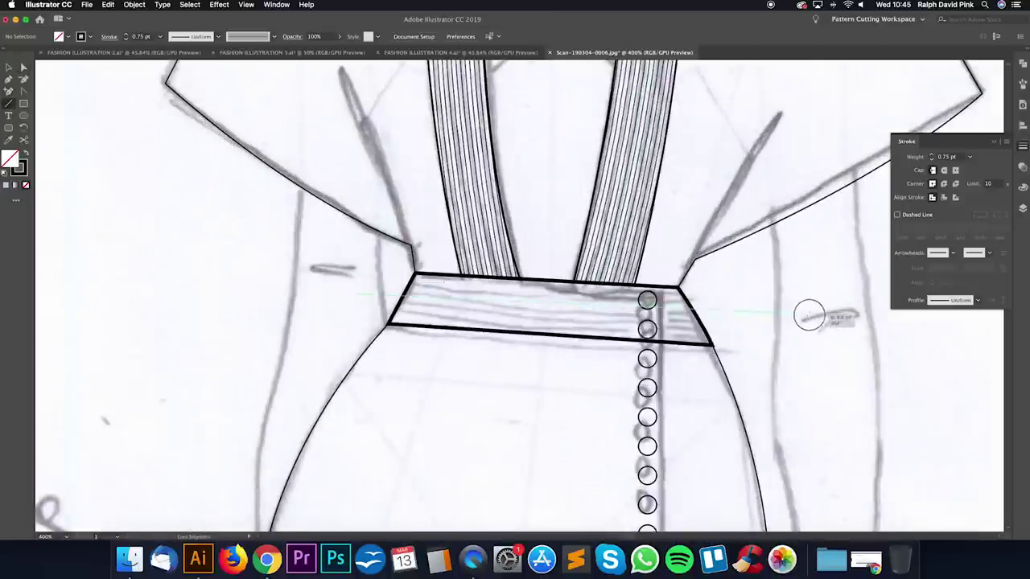
left_click_drag(811, 322, 809, 320)
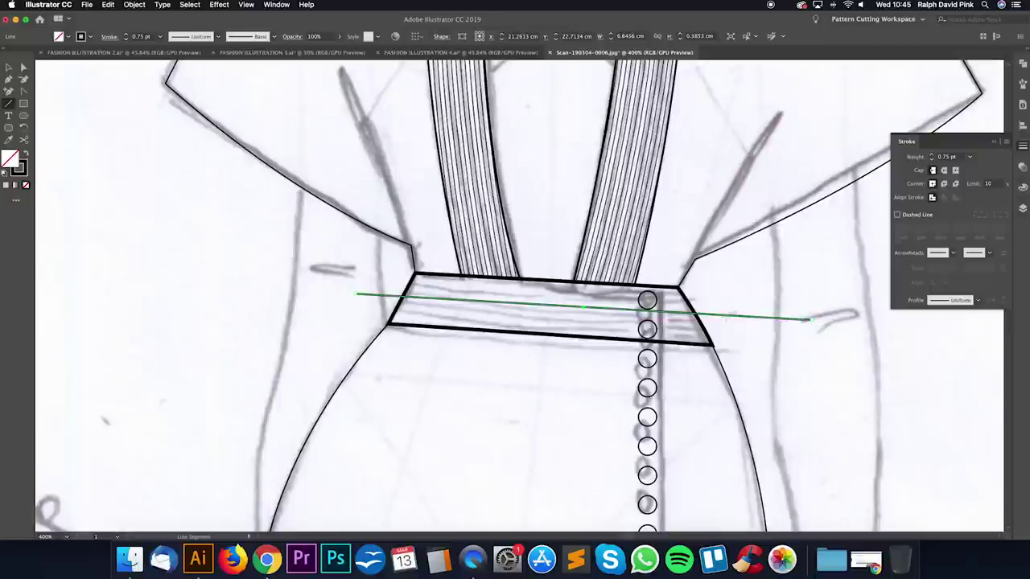
left_click(1022, 84)
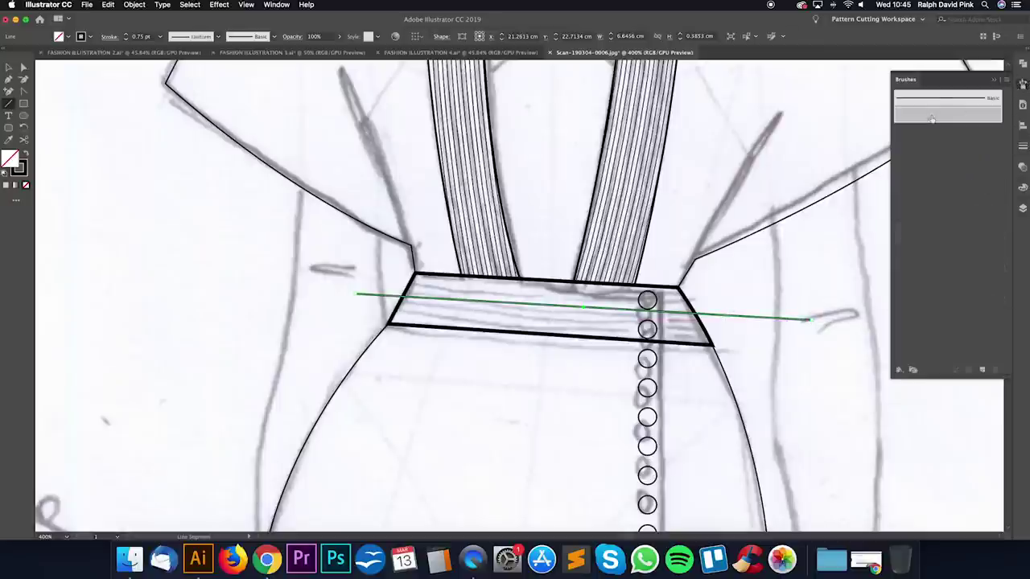
left_click(932, 118)
Step: Select the waistband's ribbing stroke and send it to the back
left_click(134, 5)
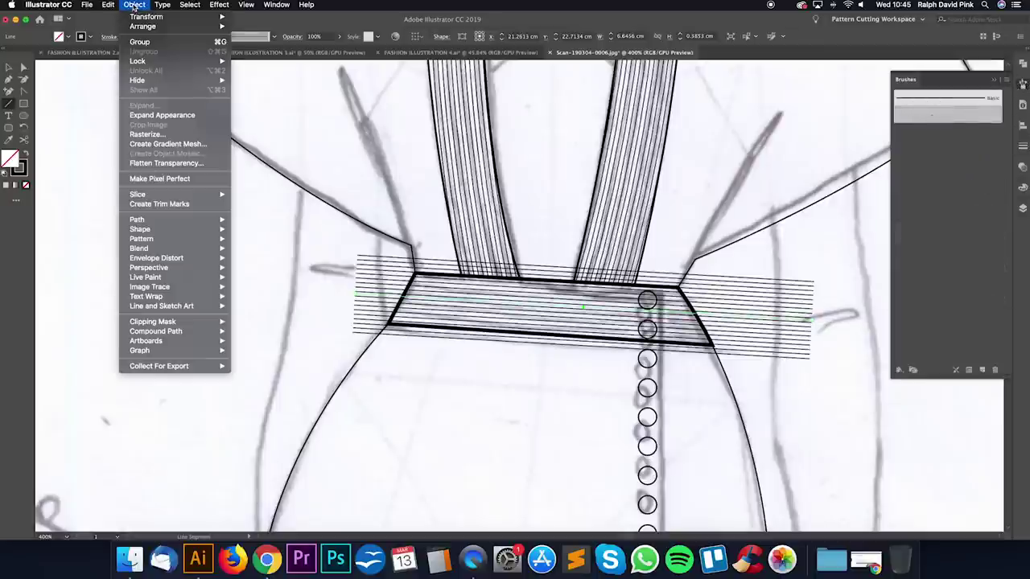
left_click(9, 67)
left_click(102, 120)
left_click(521, 304)
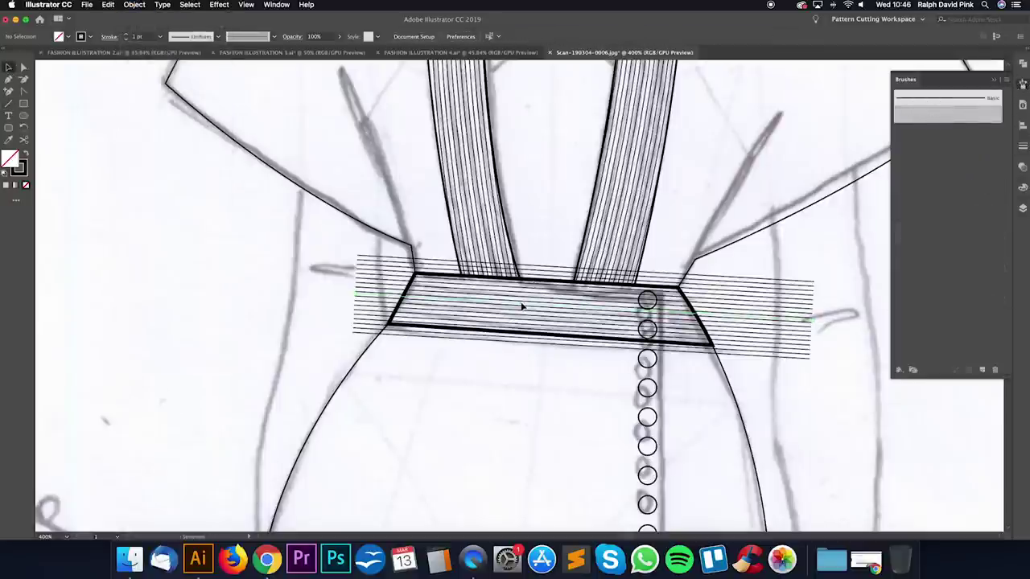
left_click(134, 5)
mouse_move(161, 33)
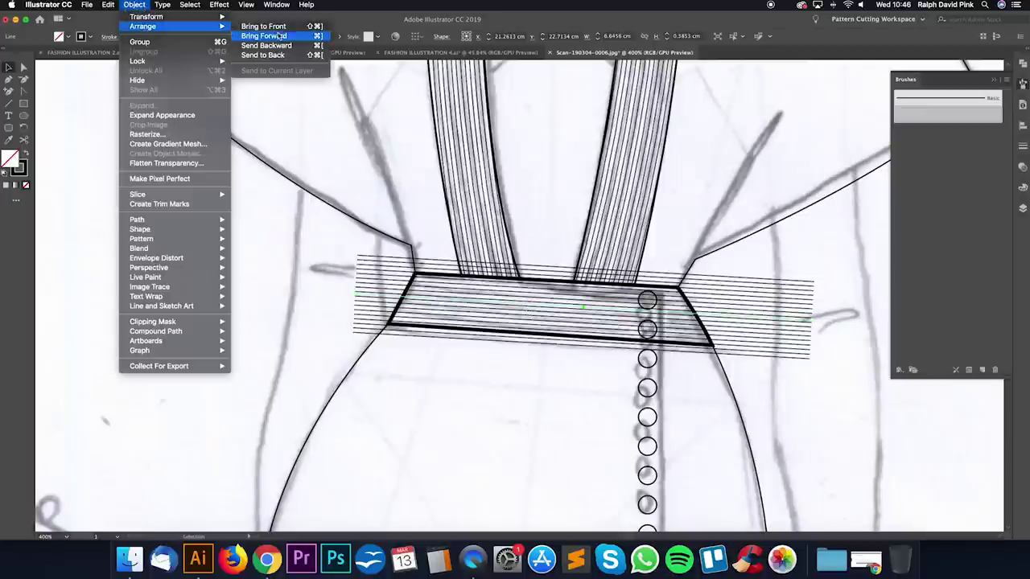
left_click(280, 57)
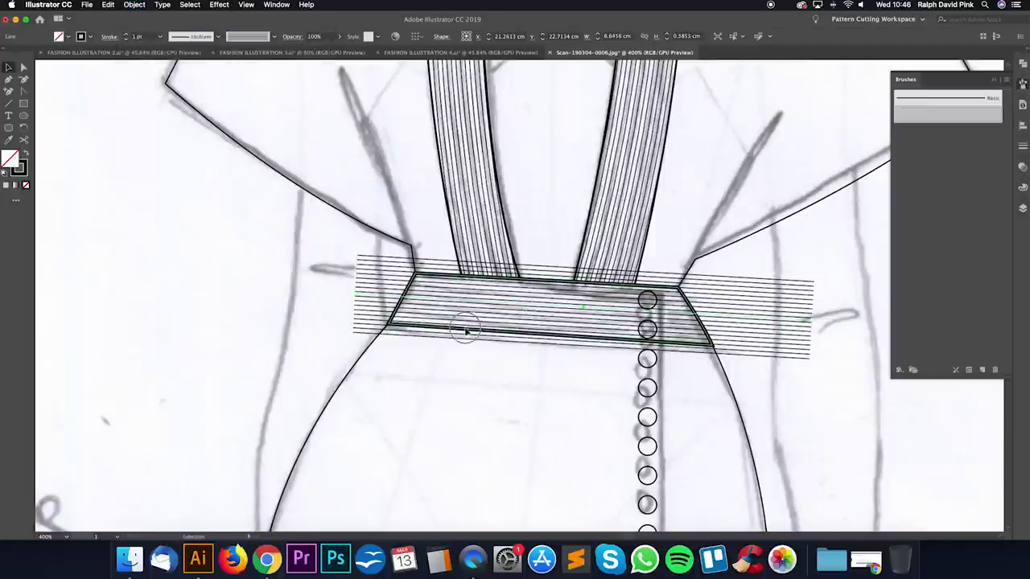
Step: Make a clipping mask from the waistband's outline and its ribbing stroke, and deselect it
left_click(466, 332)
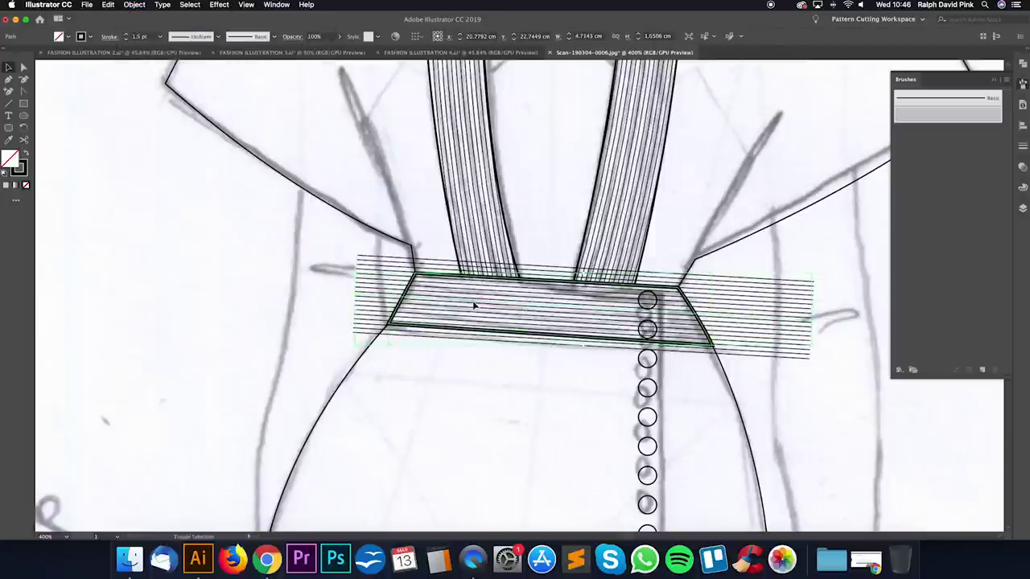
left_click(474, 306, "shift")
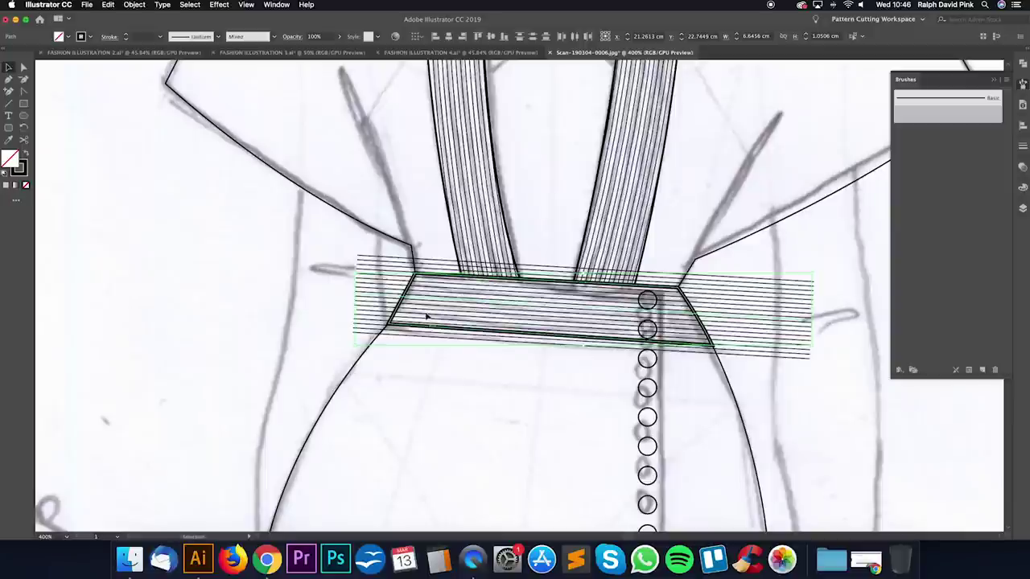
right_click(516, 305)
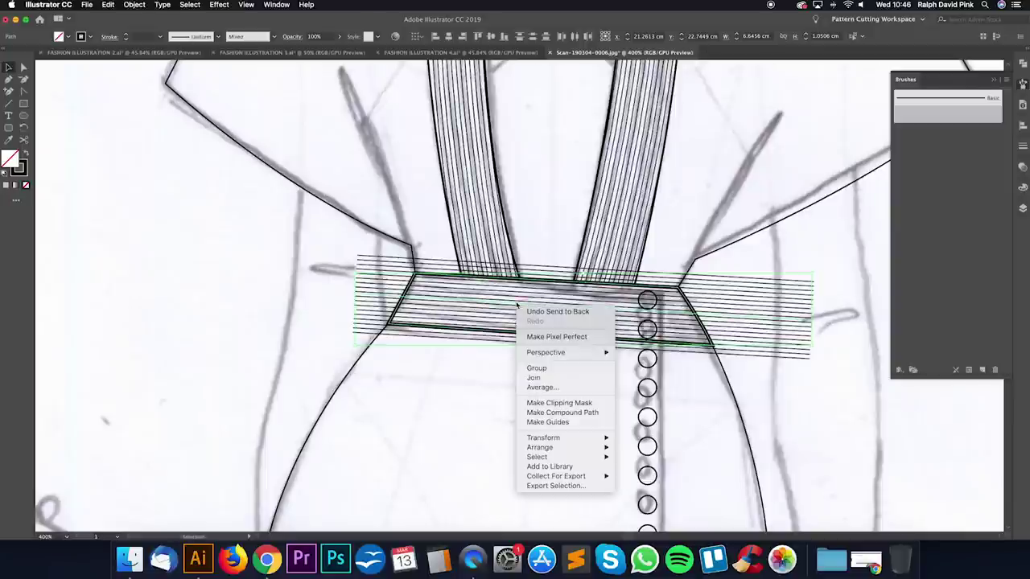
left_click(556, 403)
left_click(550, 384)
Step: Directly select the clipped waistband's outline path, give it a 0.75 pt stroke, and deselect it
key("a")
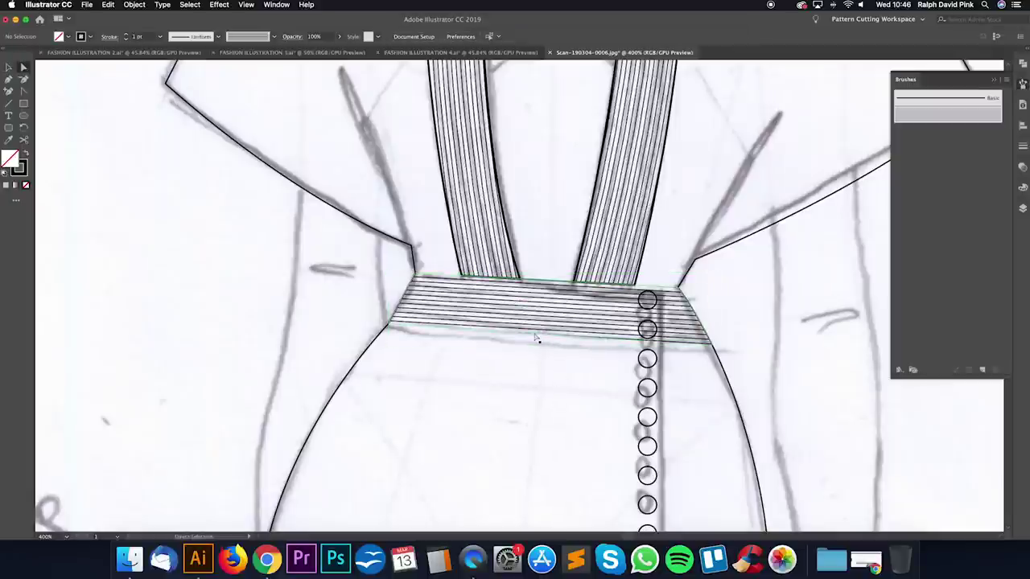
left_click(534, 341)
left_click(9, 141)
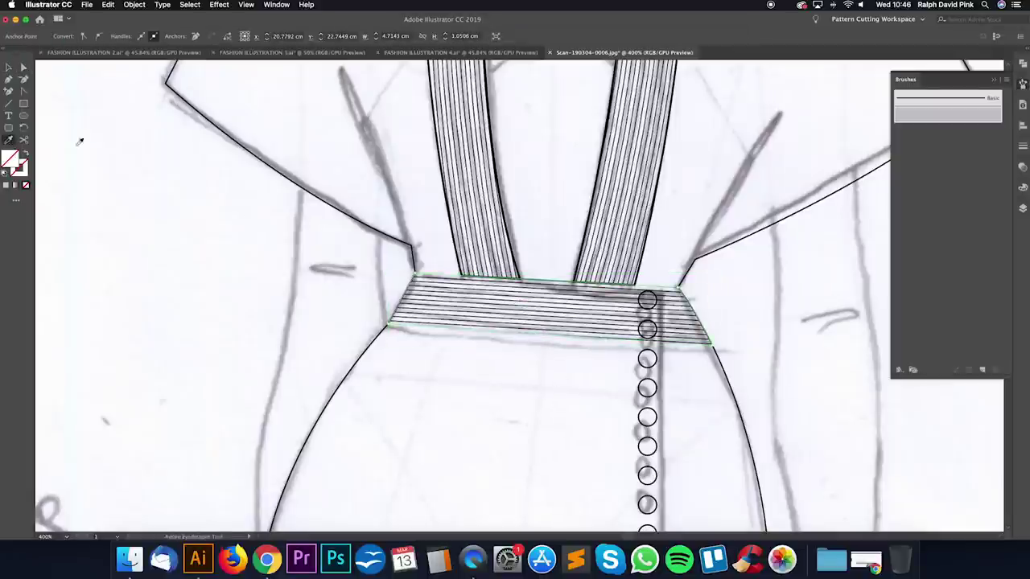
left_click(1023, 147)
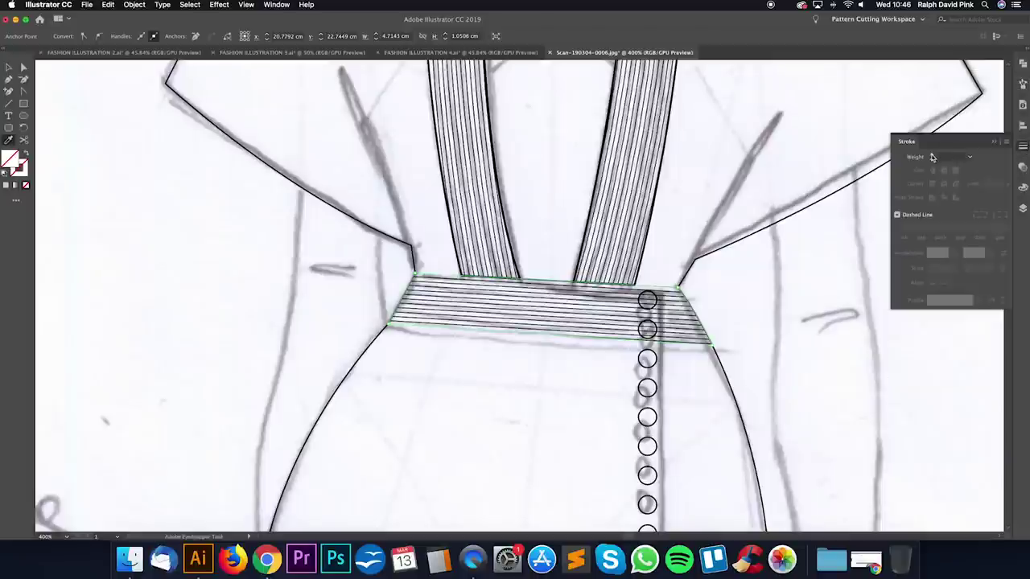
left_click(931, 157)
left_click(23, 68)
left_click(179, 200)
Step: Curve the upper and lower edges of the left-hand pocket outline with anchor handles, keeping its inner side edge straight
key("super+minus")
key("super+minus")
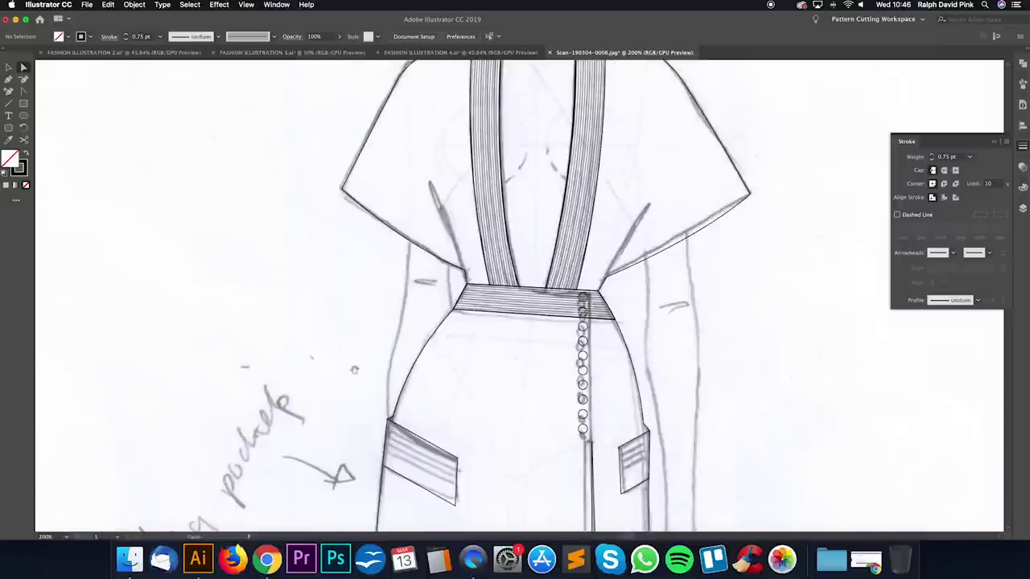
left_click_drag(354, 370, 340, 220)
key("super+plus")
key("super+plus")
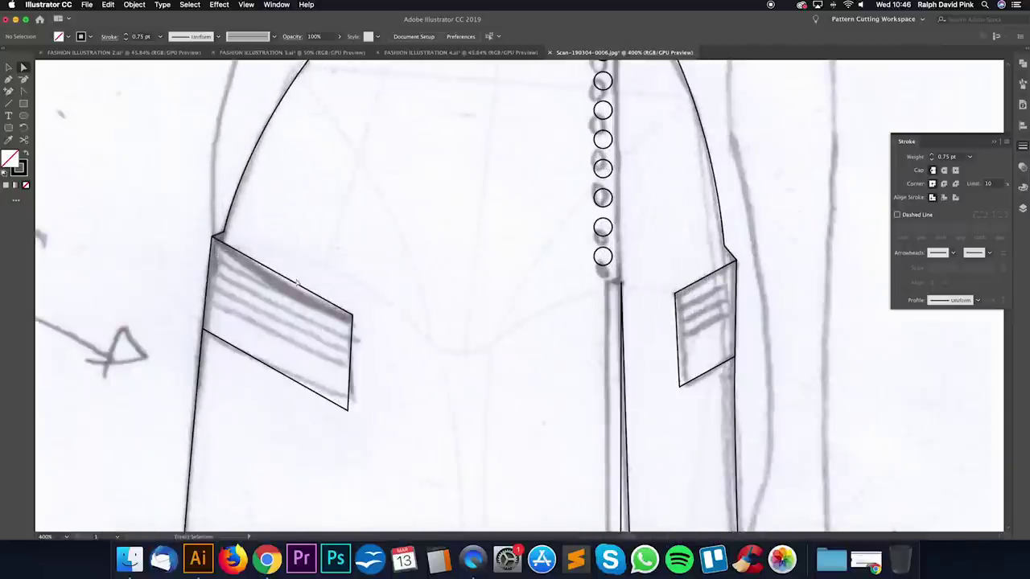
left_click(326, 302)
left_click_drag(353, 317, 434, 344)
left_click(355, 319)
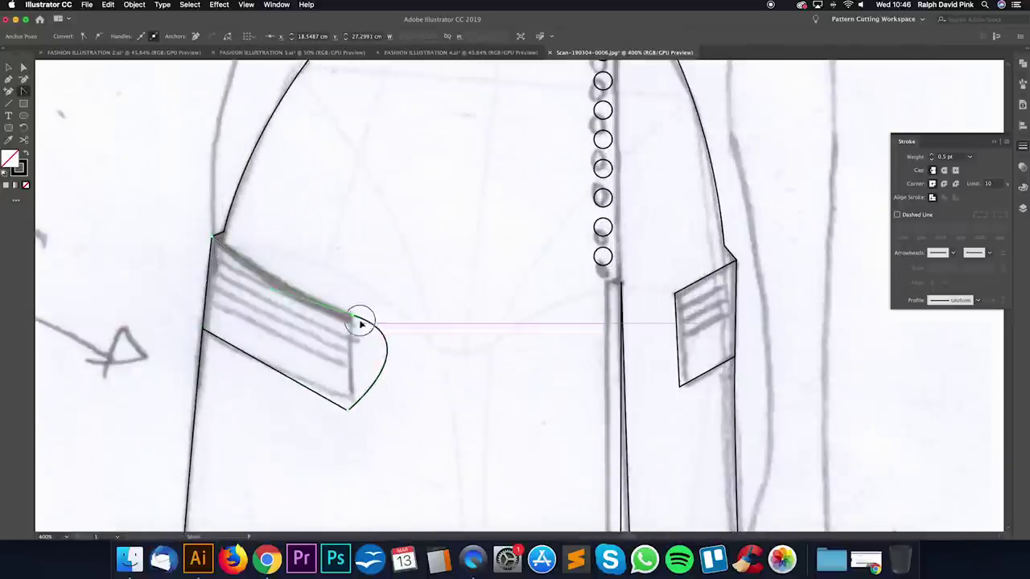
left_click(351, 410)
left_click_drag(350, 411, 255, 375)
left_click(351, 410)
Step: Curve the upper and lower edges of the right-hand pocket outline to match, keep its inner side straight, and deselect it
left_click_drag(674, 293, 646, 301)
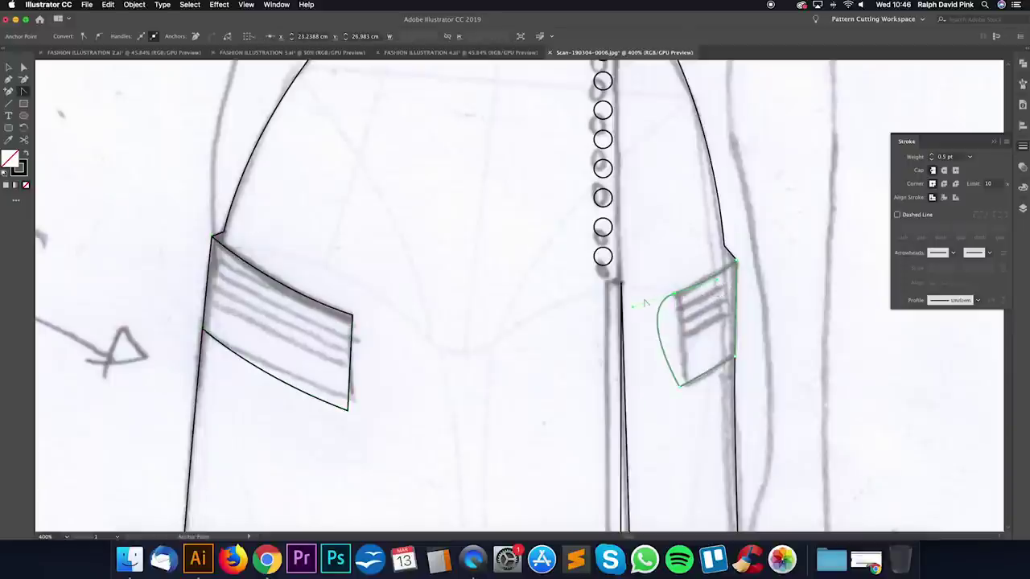
left_click(674, 295)
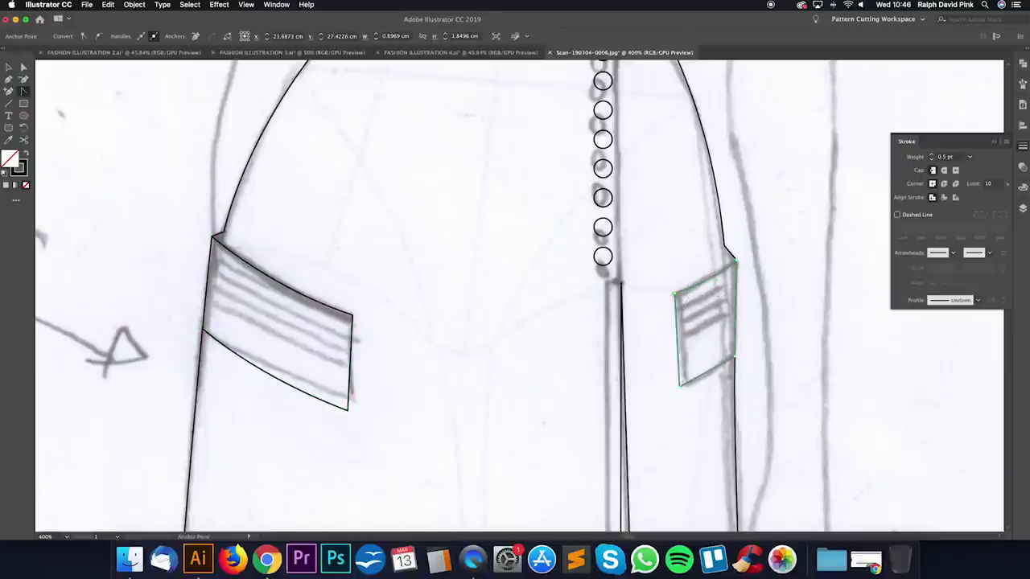
mouse_move(678, 387)
left_mouse_down()
mouse_move(649, 397)
mouse_move(680, 388)
left_mouse_up()
key("v")
left_click(734, 255)
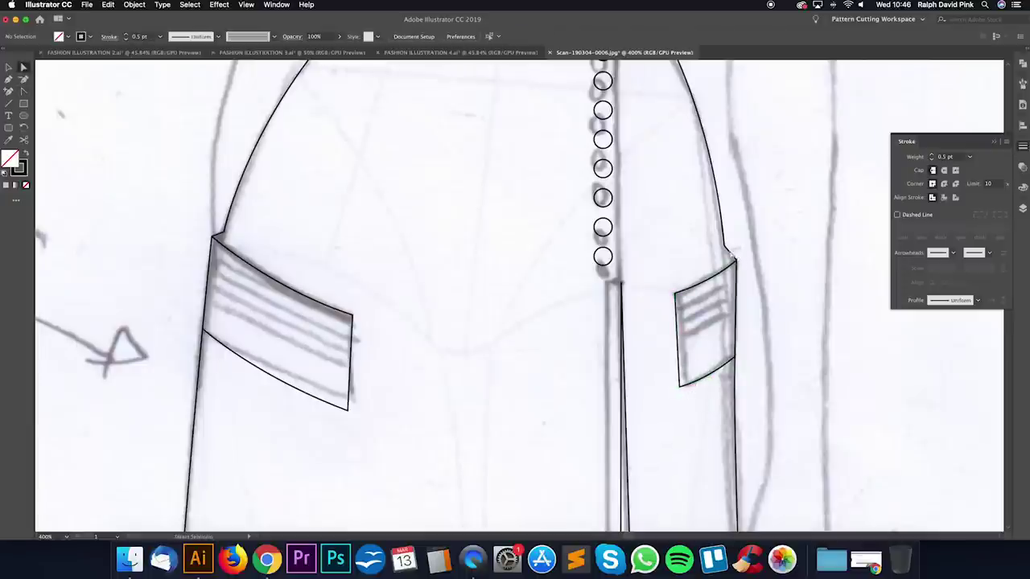
Step: Draw a curved path across the left-hand pocket, overhanging both sides, and apply the striped ribbing brush to it
scroll(416, 258, "left", 2)
scroll(416, 257, "down", 1)
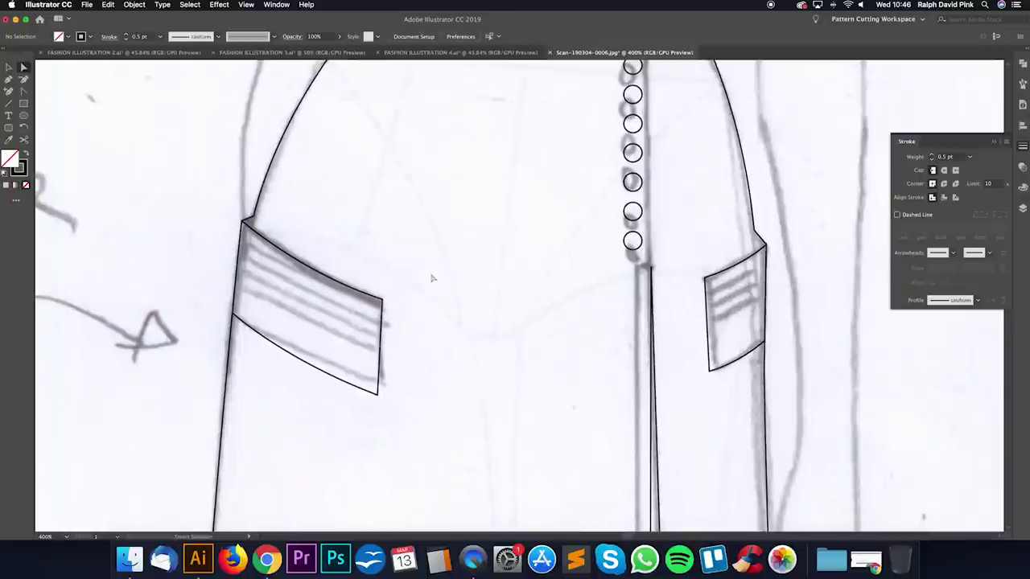
left_click(8, 80)
left_click(202, 215)
left_click_drag(535, 356, 555, 360)
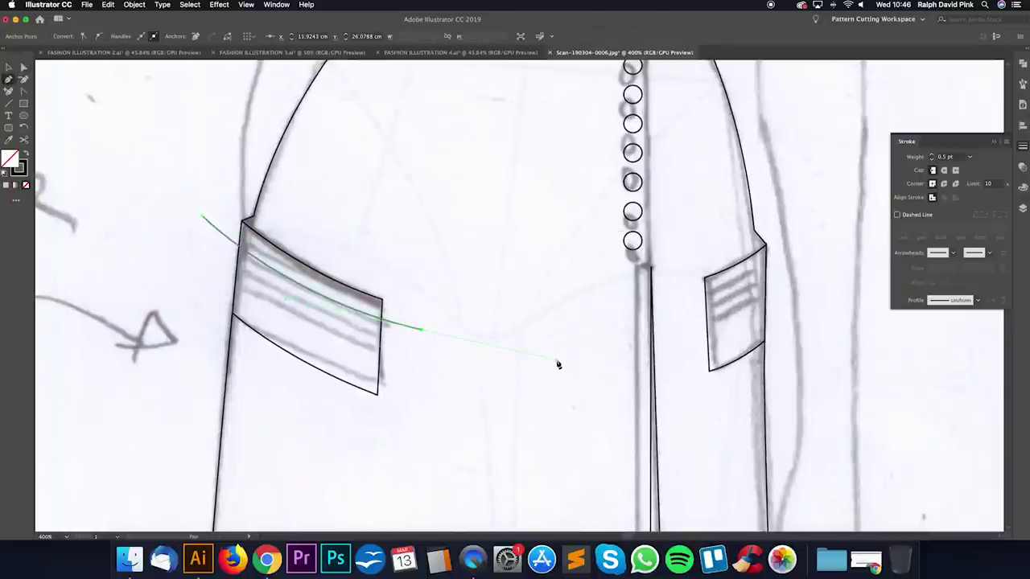
left_click(1023, 86)
left_click(949, 114)
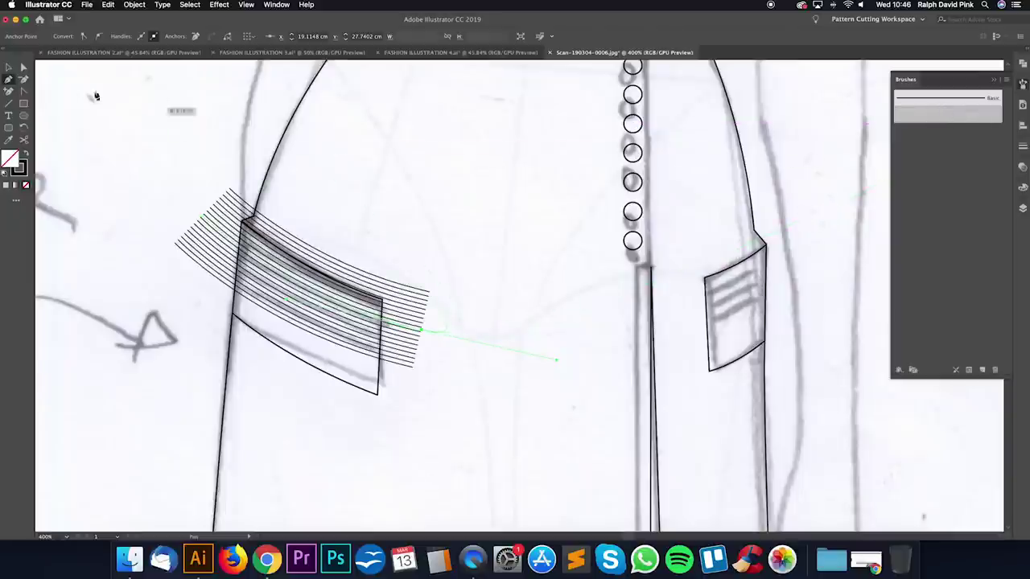
Step: Move the inner end anchor of the left-hand pocket's ribbing stroke slightly downward
left_click(24, 69)
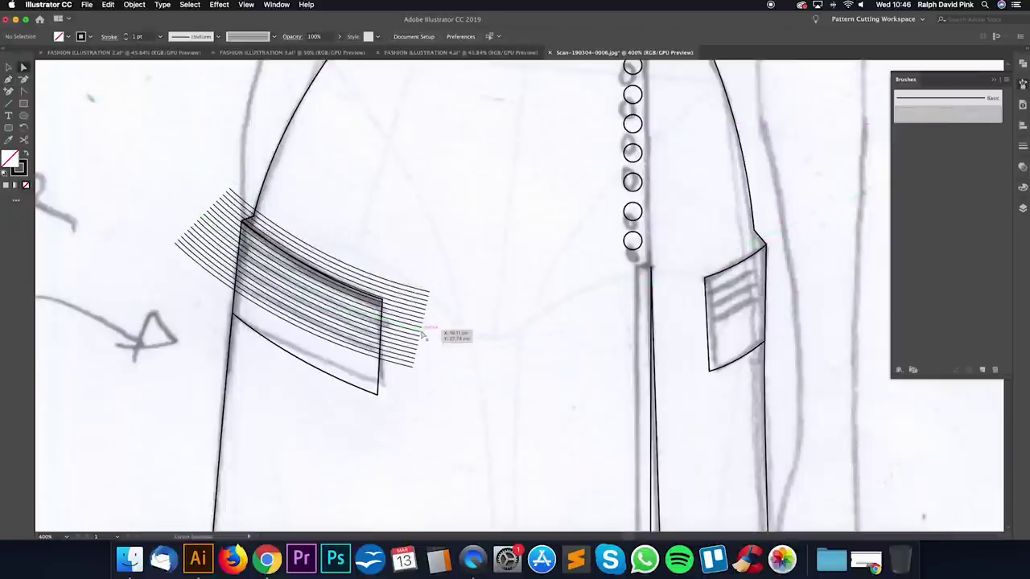
left_click_drag(421, 329, 421, 335)
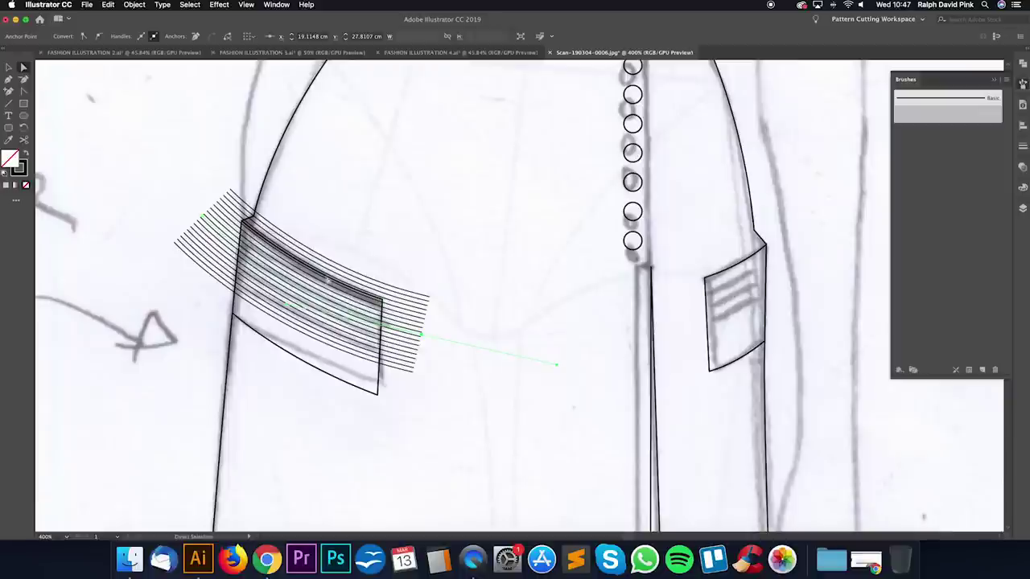
Step: Nudge the striped brush stroke upward until its lines cover the upper part of the left pocket
left_click(416, 244)
key("v")
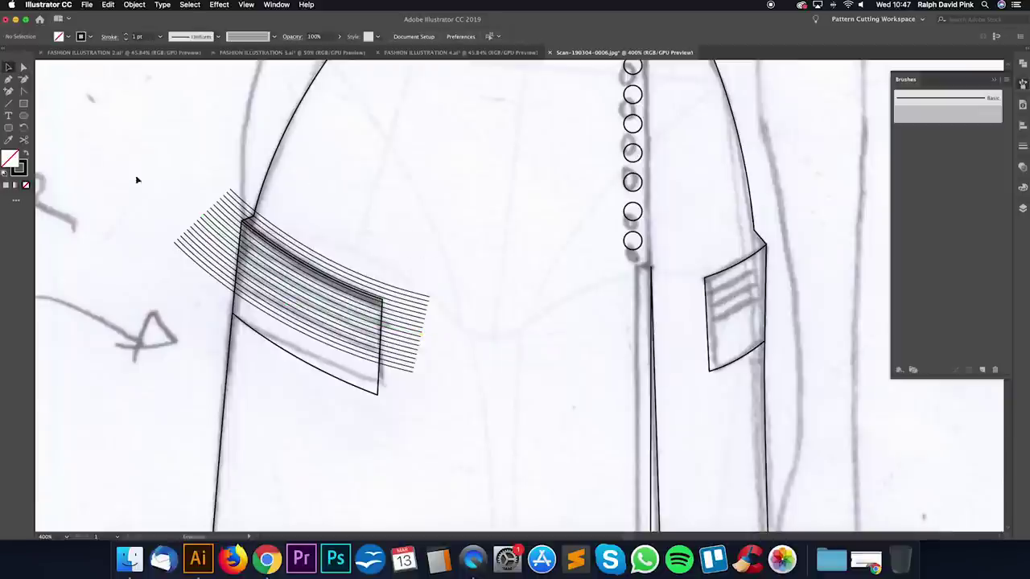
left_click(322, 308)
key("Up")
key("Up")
key("Up")
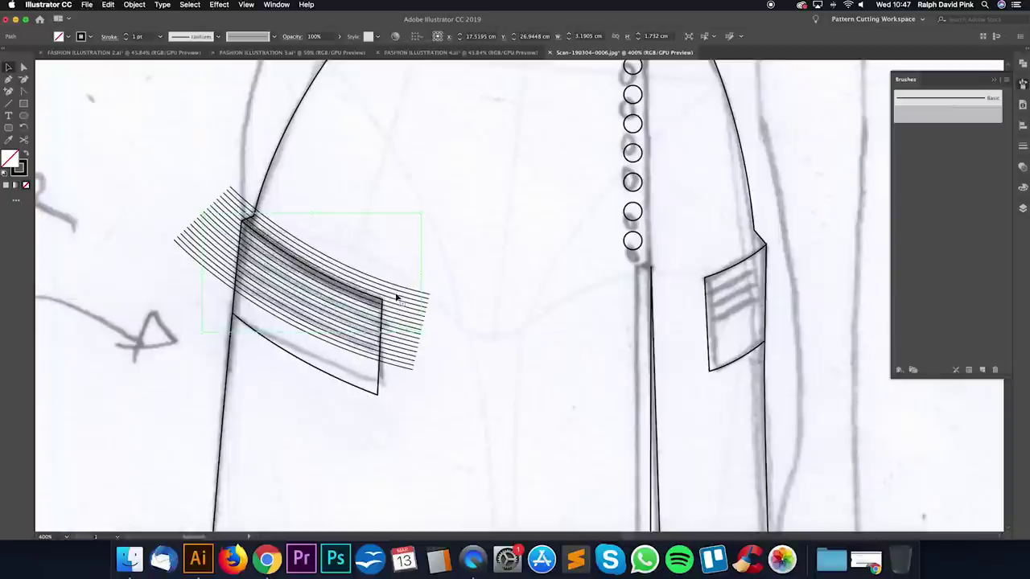
key("Up")
key("Up")
key("Up")
key("Up")
key("Up")
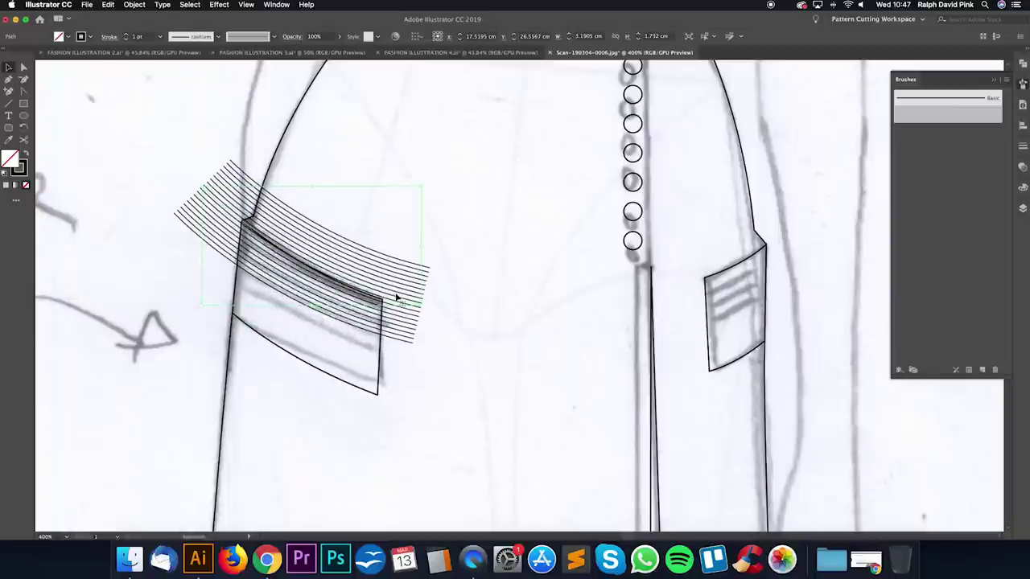
key("Down")
key("Down")
key("Down")
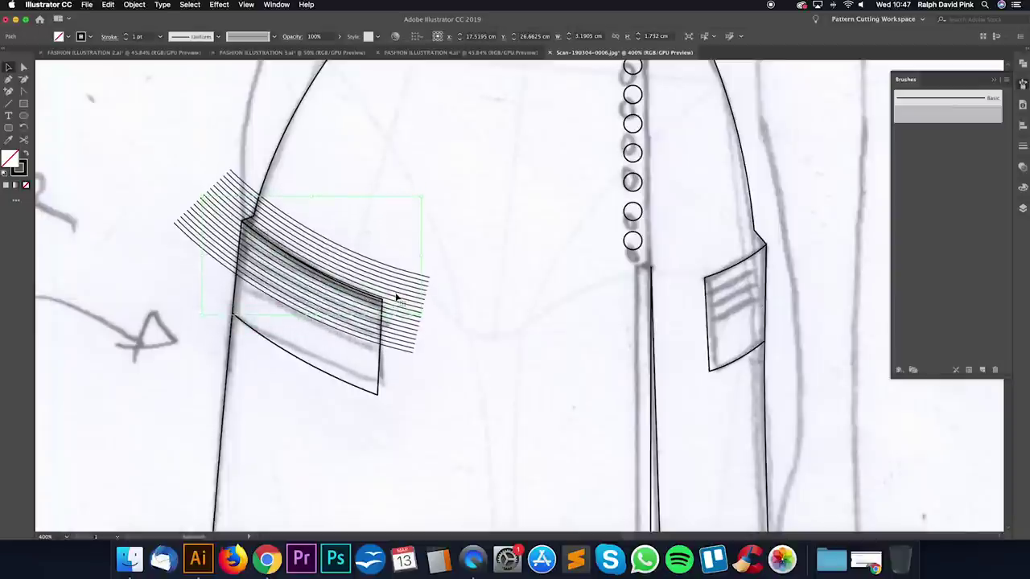
key("Down")
left_click(457, 243)
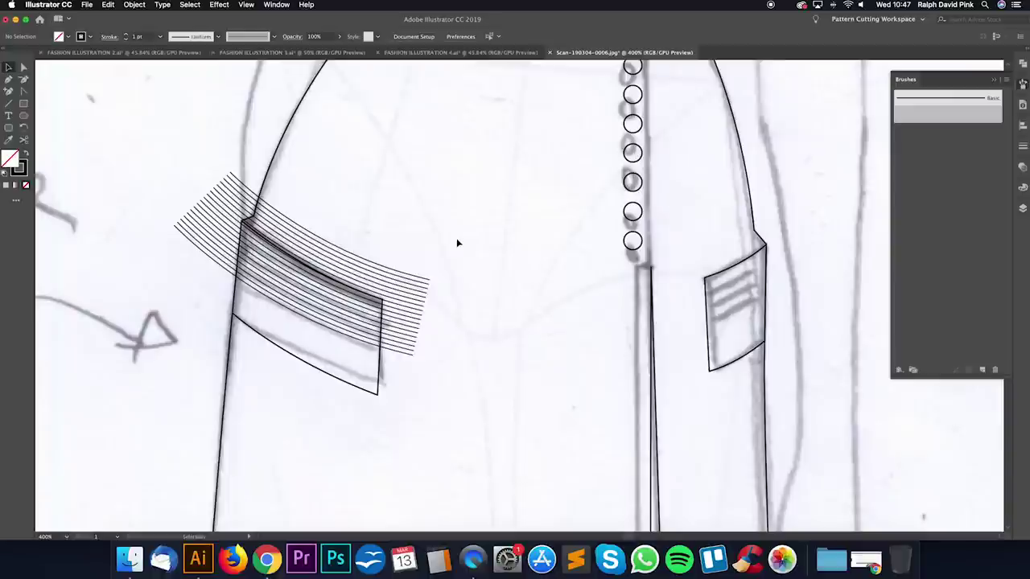
Step: Send the left pocket's striped brush stroke to the back of the stacking order
left_click(292, 230)
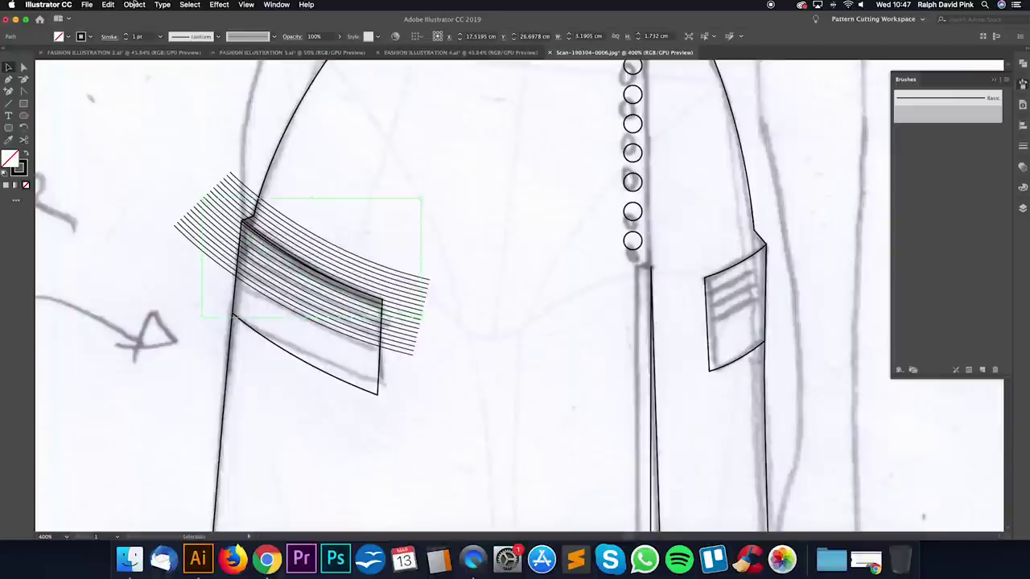
left_click(134, 4)
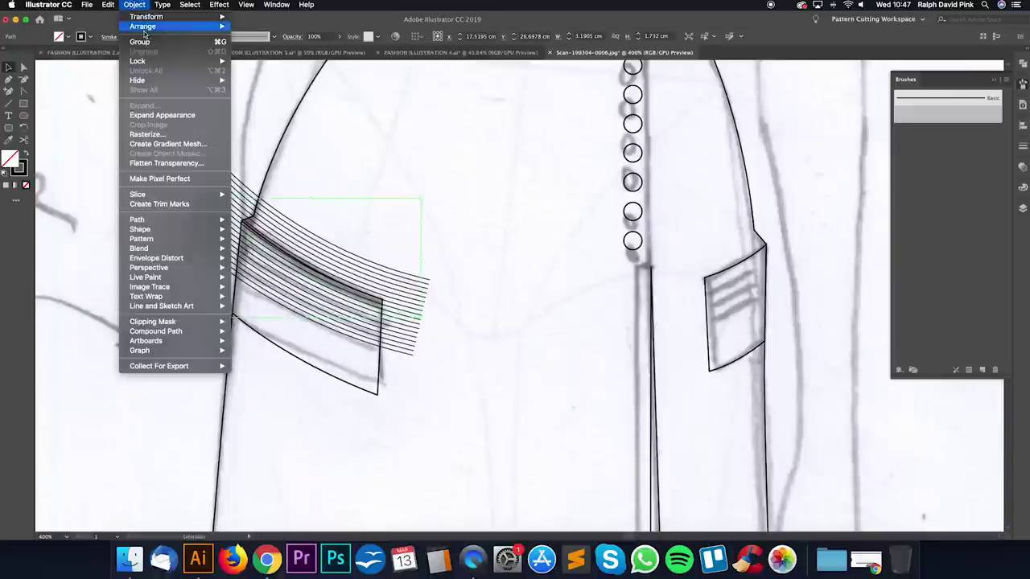
mouse_move(169, 27)
left_click(278, 55)
left_click(452, 325)
Step: Make a clipping mask from the left pocket outline and the striped brush stroke
left_click(379, 359)
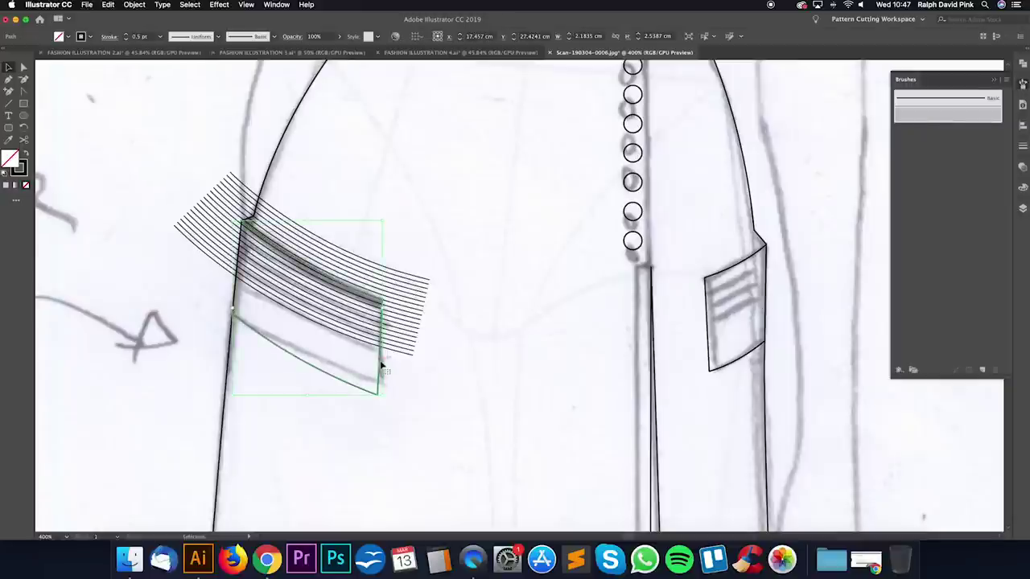
left_click(402, 312, "shift")
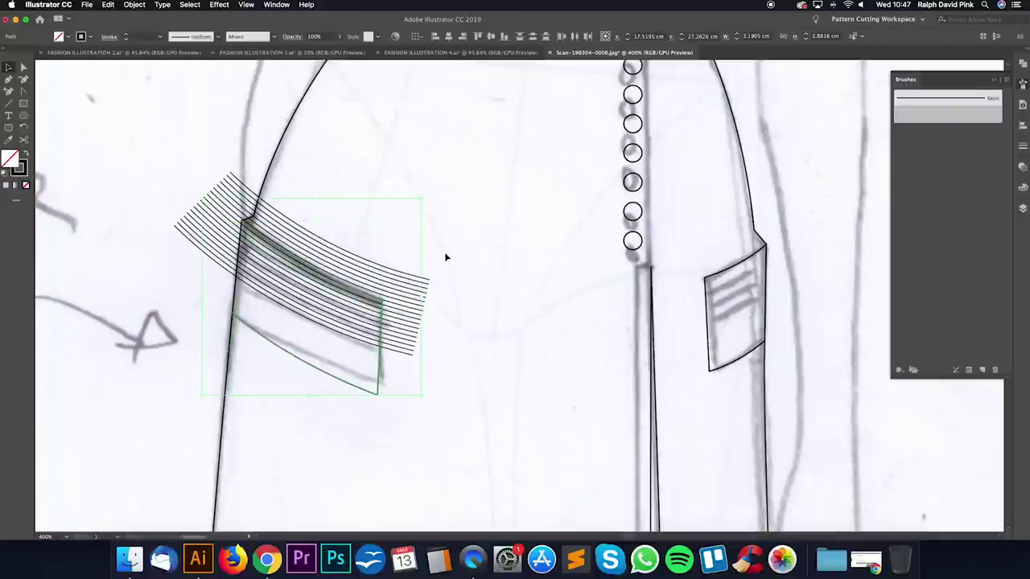
right_click(313, 288)
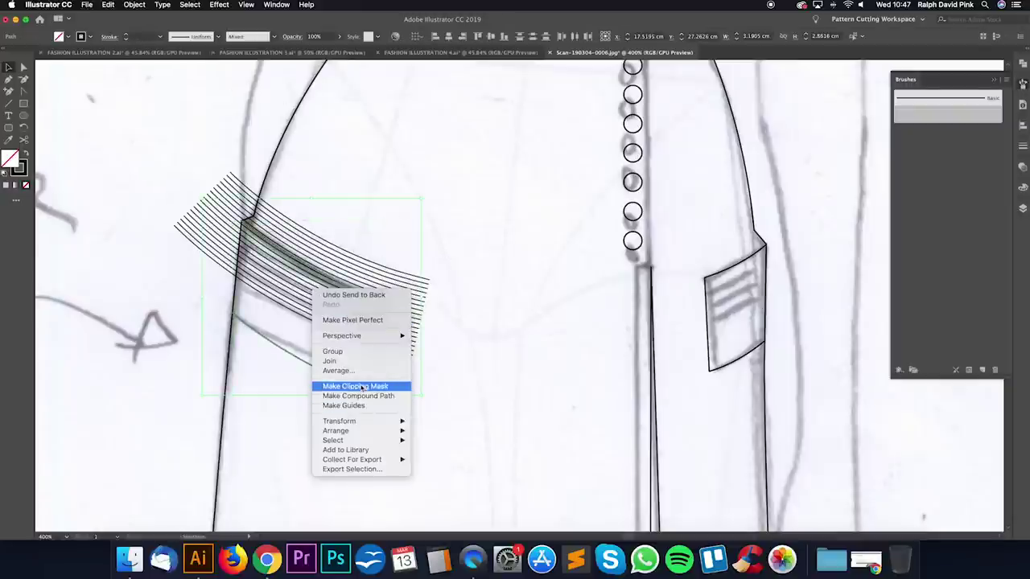
left_click(338, 385)
left_click(447, 212)
Step: Apply the skirt side line's stroke to the left pocket's clipping path with the Eyedropper
key("x")
key("a")
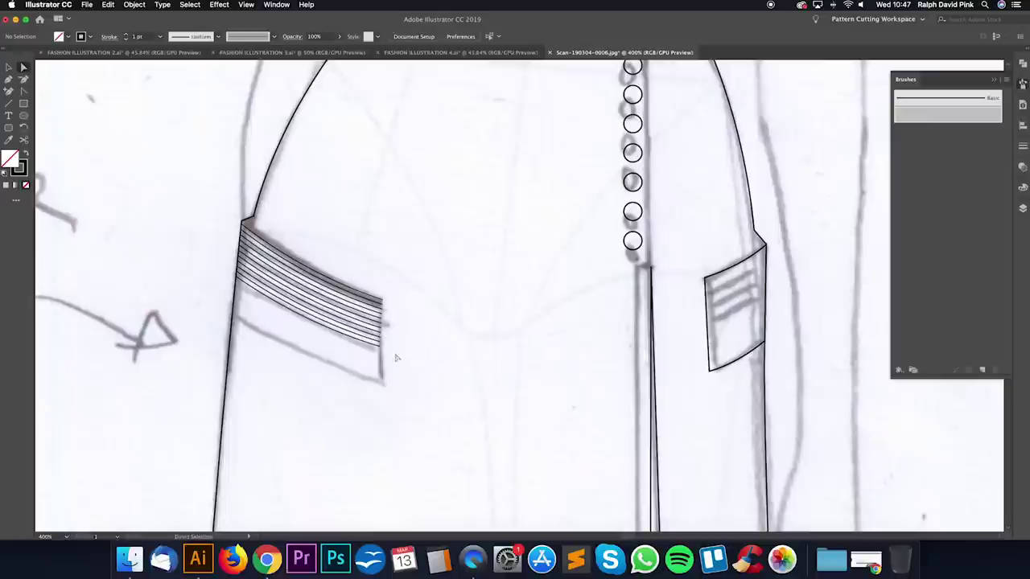
left_click_drag(340, 341, 133, 197)
left_click(10, 140)
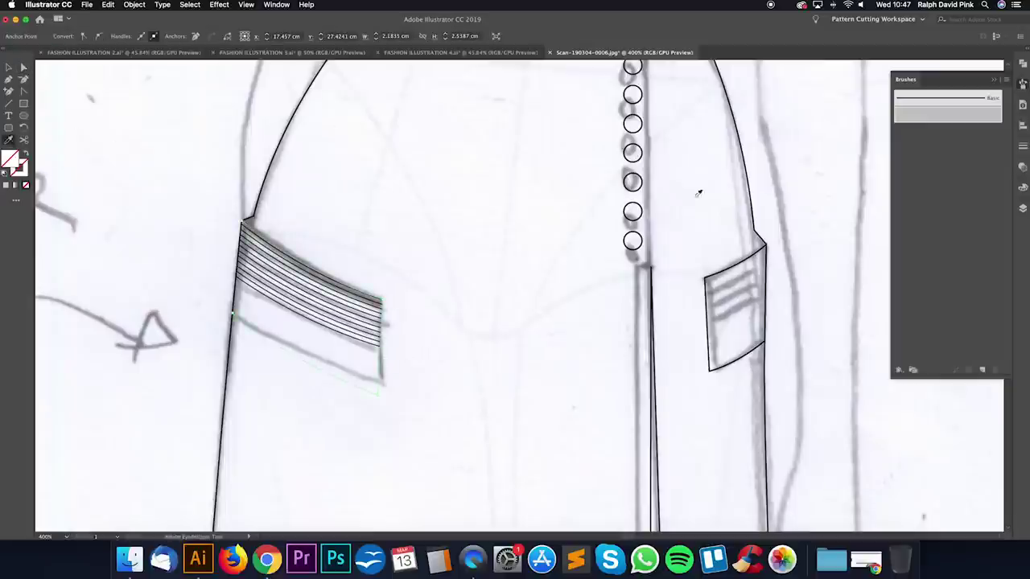
left_click(741, 122)
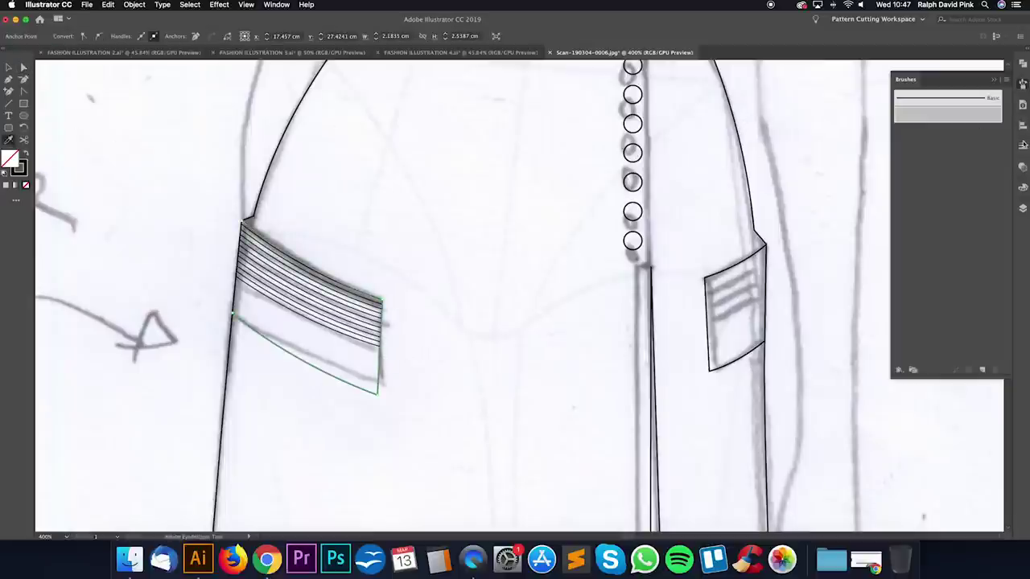
Step: Set the left pocket outline's stroke weight to 0.75 pt
left_click(1022, 145)
left_click(914, 156)
type("0.75")
key("Return")
left_click(23, 67)
left_click(409, 222)
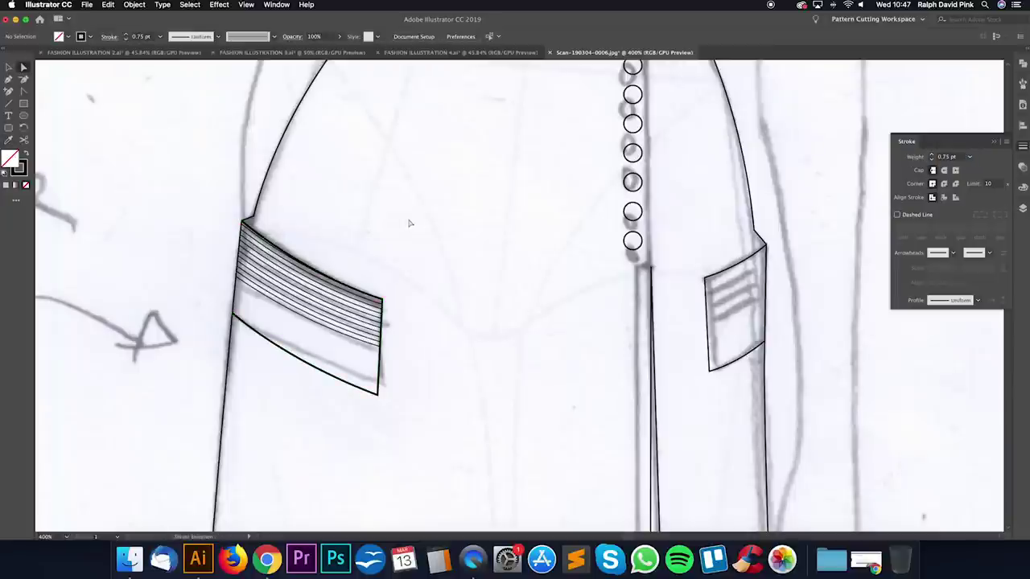
Step: Draw a curved Pen path across the right pocket and apply the striped brush to it
left_click_drag(482, 305, 363, 314)
left_click(8, 79)
left_click(574, 312)
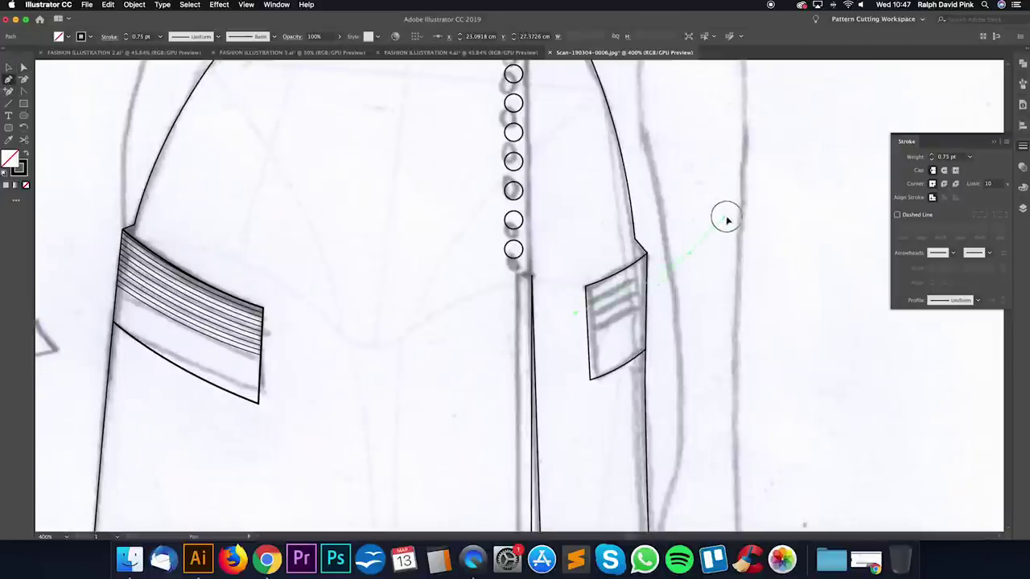
left_click_drag(758, 212, 969, 120)
left_click(1022, 83)
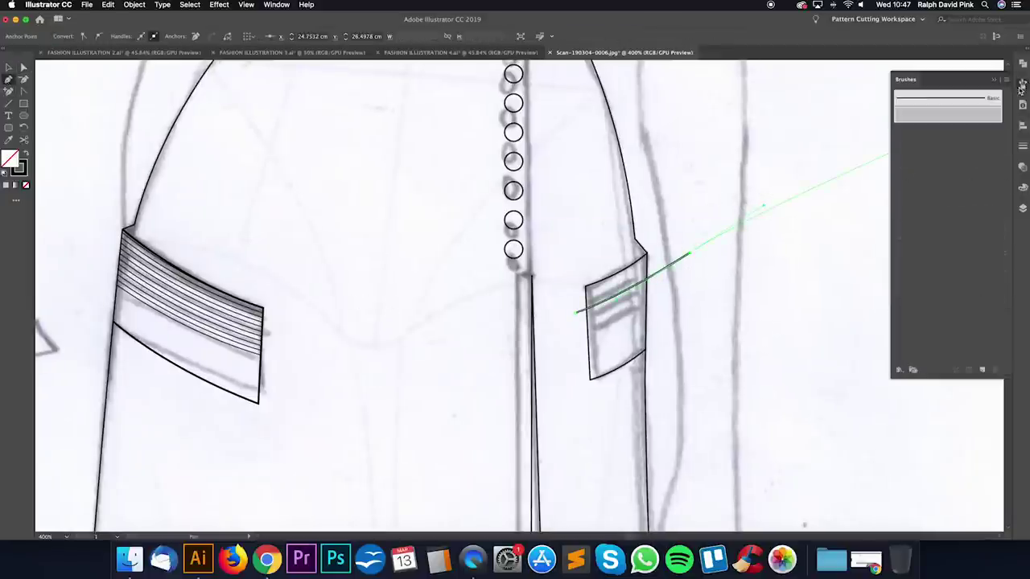
left_click(947, 113)
Step: Adjust the curvature of the striped path over the right pocket to follow the pocket's upper edge
key("a")
left_click_drag(615, 302, 617, 309)
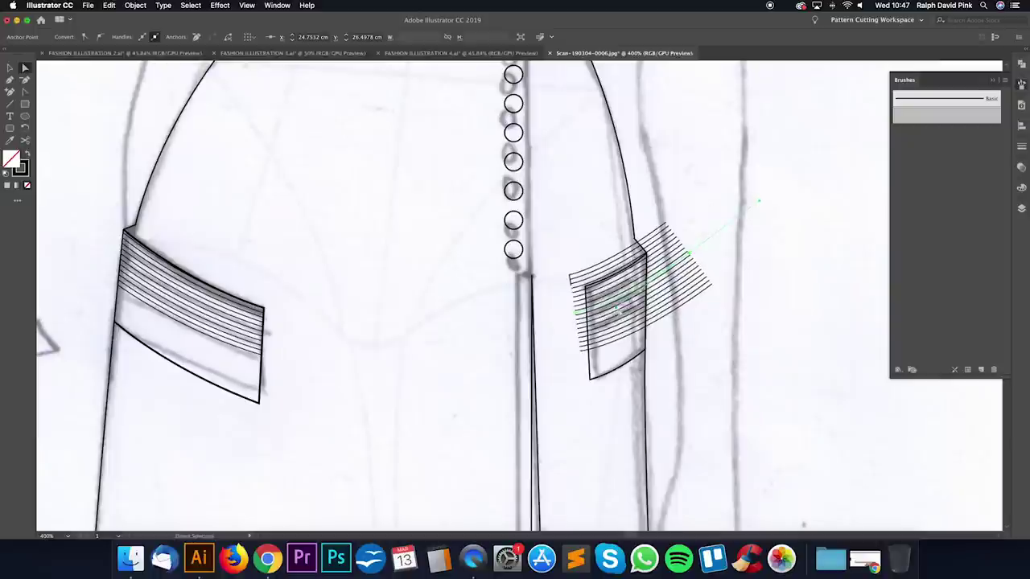
left_click(741, 287)
Step: Nudge the striped path up and slightly left so its lines cover the right pocket's upper part
left_click(11, 69)
left_click(644, 299)
key("Up")
key("Up")
key("Up")
key("Up")
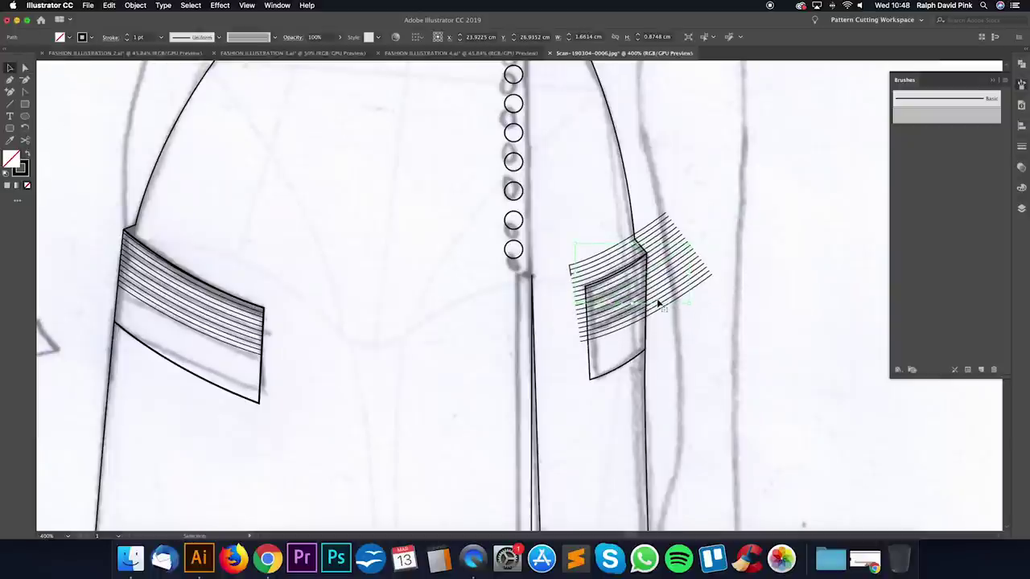
key("Left")
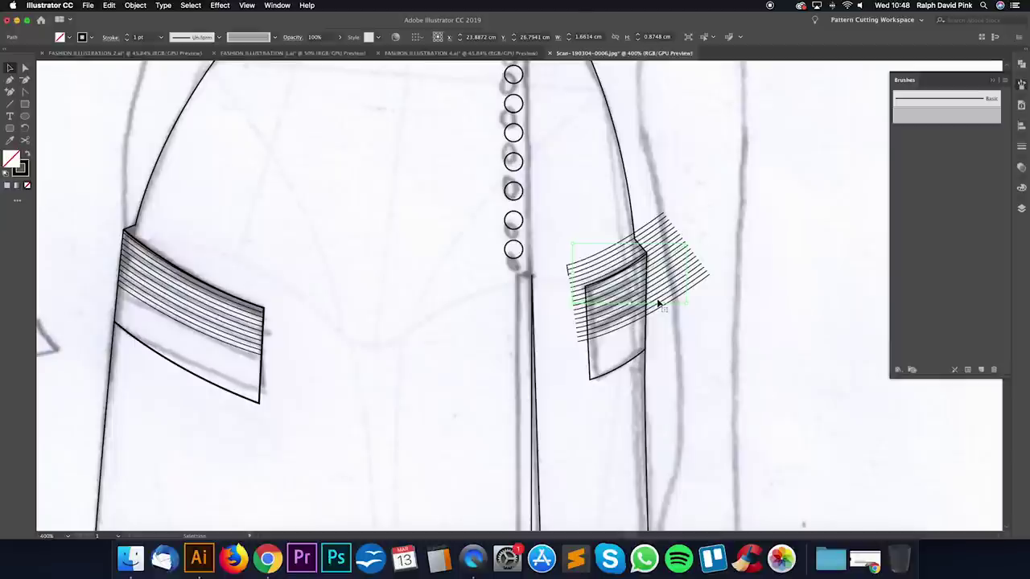
key("Down")
key("Left")
key("Down")
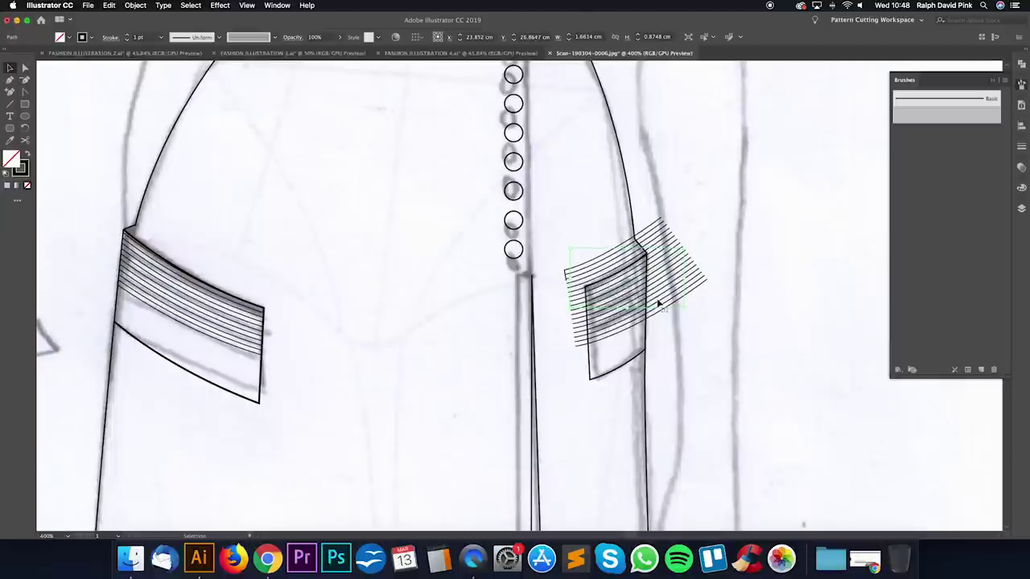
key("Up")
key("Up")
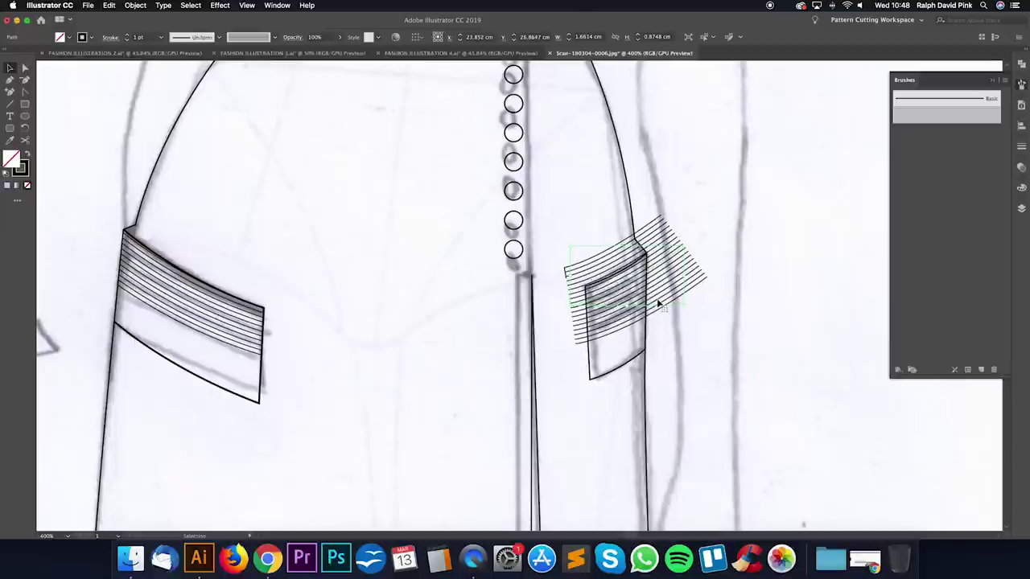
key("Left")
key("Down")
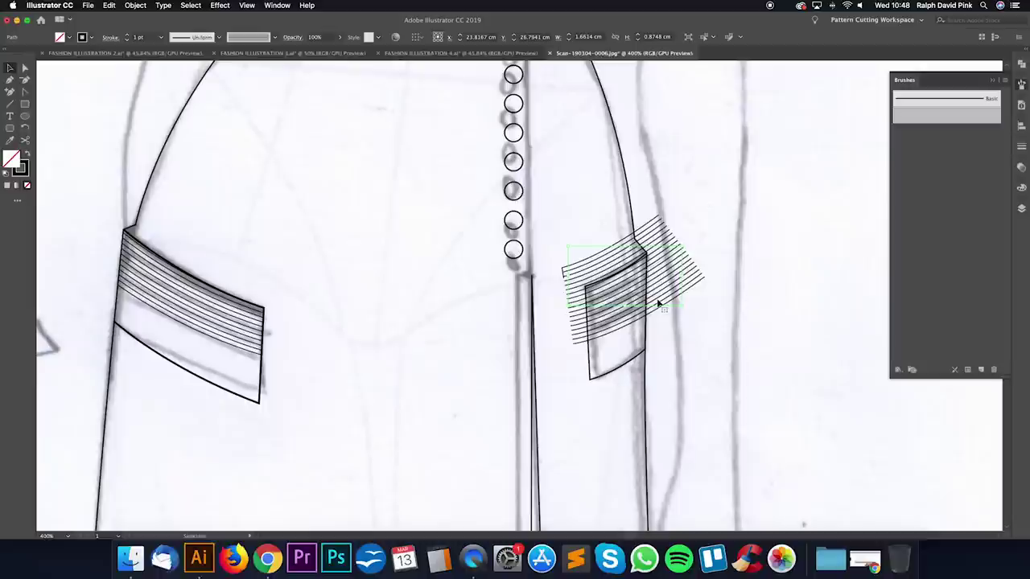
key("Up")
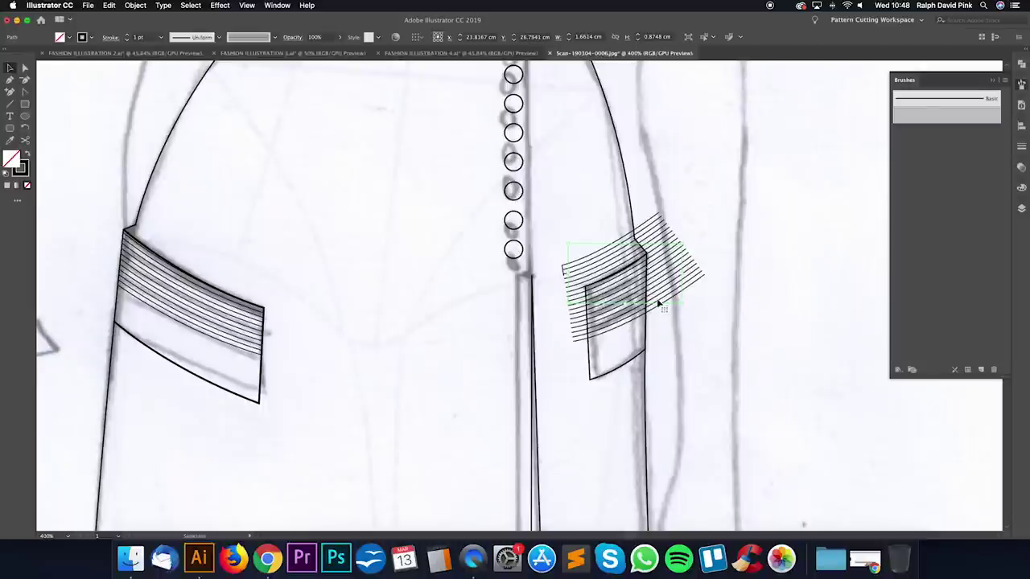
Step: Fine-tune the bend of the right pocket's striped path by slightly moving its curve handle
key("a")
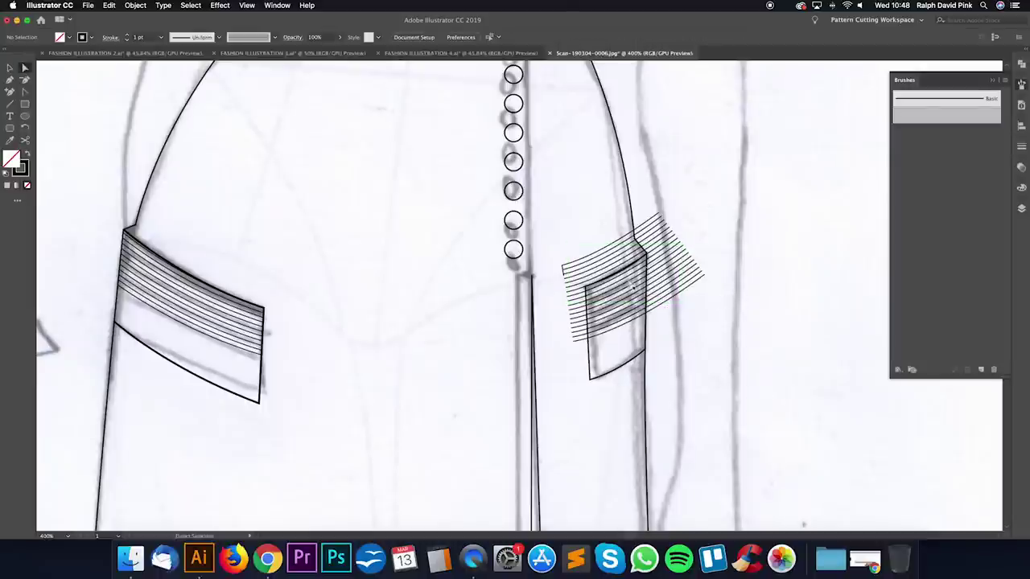
left_click(612, 301)
left_click_drag(611, 298, 615, 298)
left_click(736, 262)
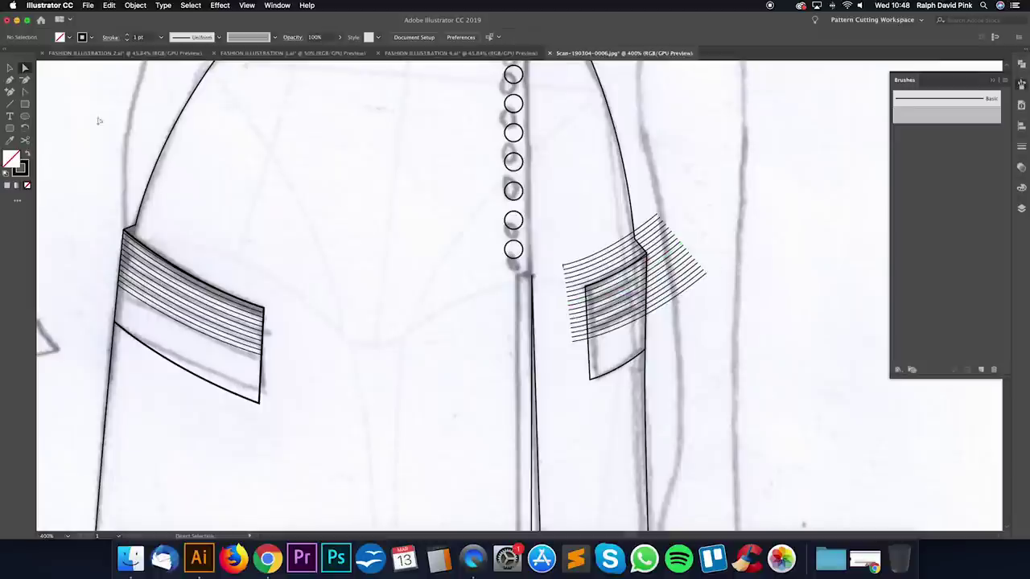
Step: Send the right pocket's striped path to the back of the stacking order
left_click(8, 68)
left_click(631, 288)
left_click(135, 5)
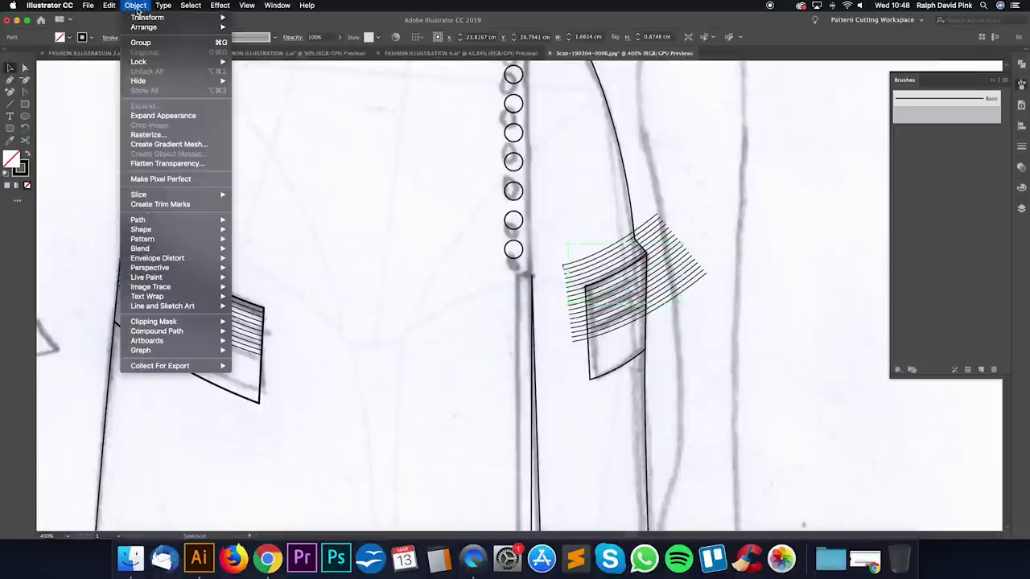
mouse_move(161, 27)
left_click(263, 56)
left_click(724, 246)
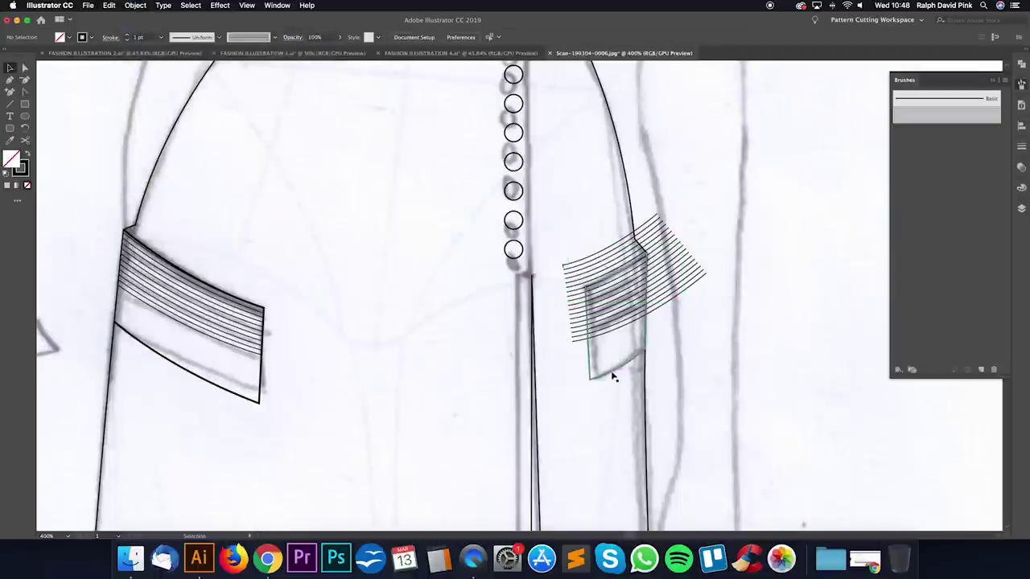
Step: Make a clipping mask from the right pocket outline and its striped path
left_click(611, 375)
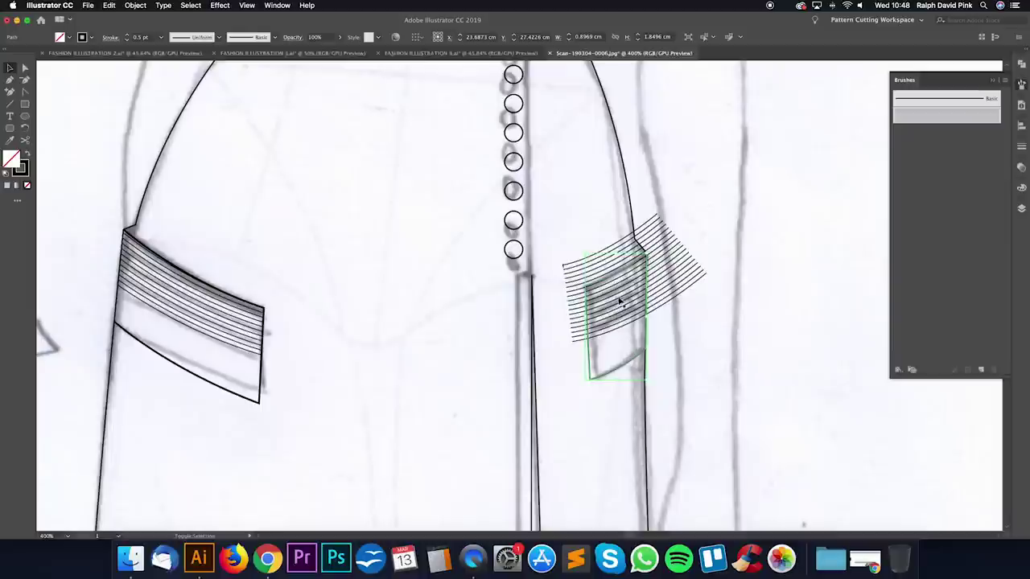
left_click(675, 254, "shift")
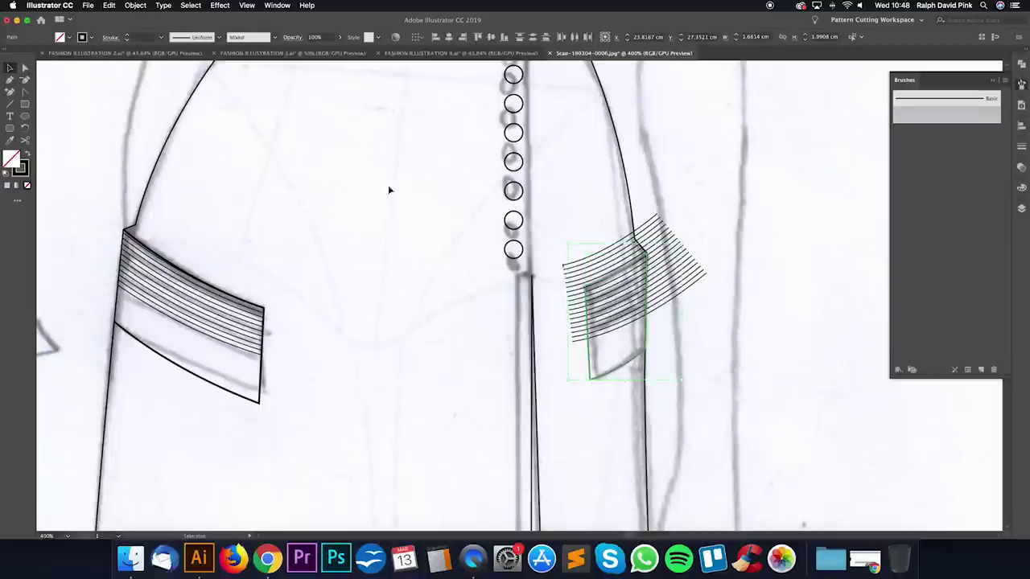
right_click(622, 290)
left_click(667, 388)
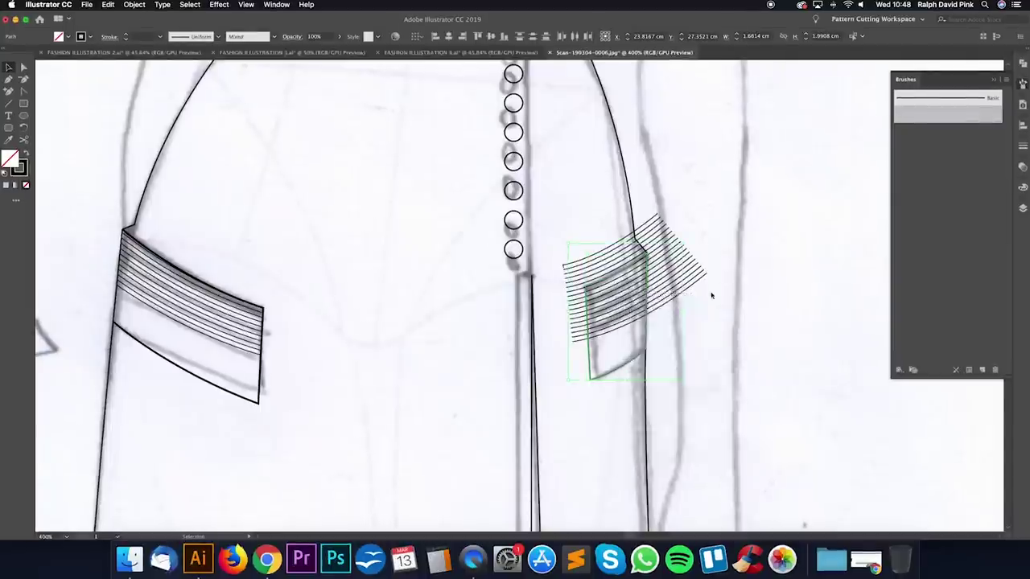
left_click(711, 296)
Step: Give the right pocket's clipping path a 0.75 pt stroke
key("a")
left_click(617, 370)
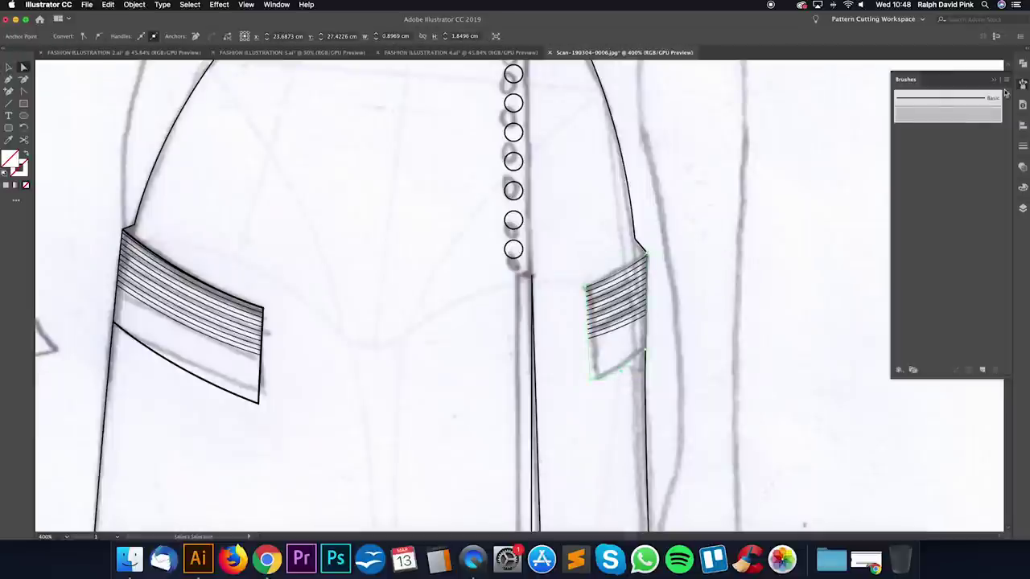
left_click(1023, 145)
left_click(958, 157)
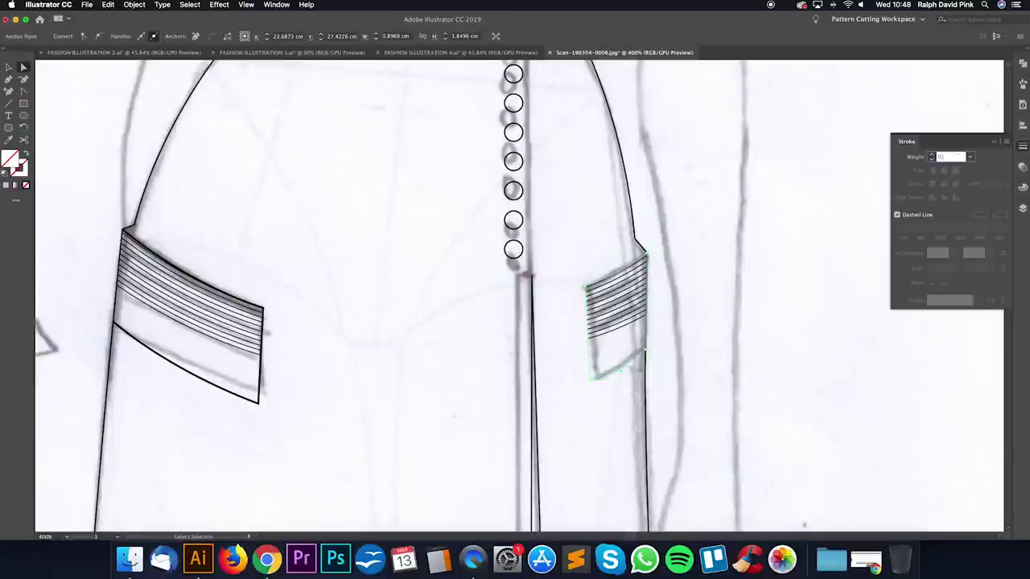
type("0.75")
key("Return")
left_click(744, 199)
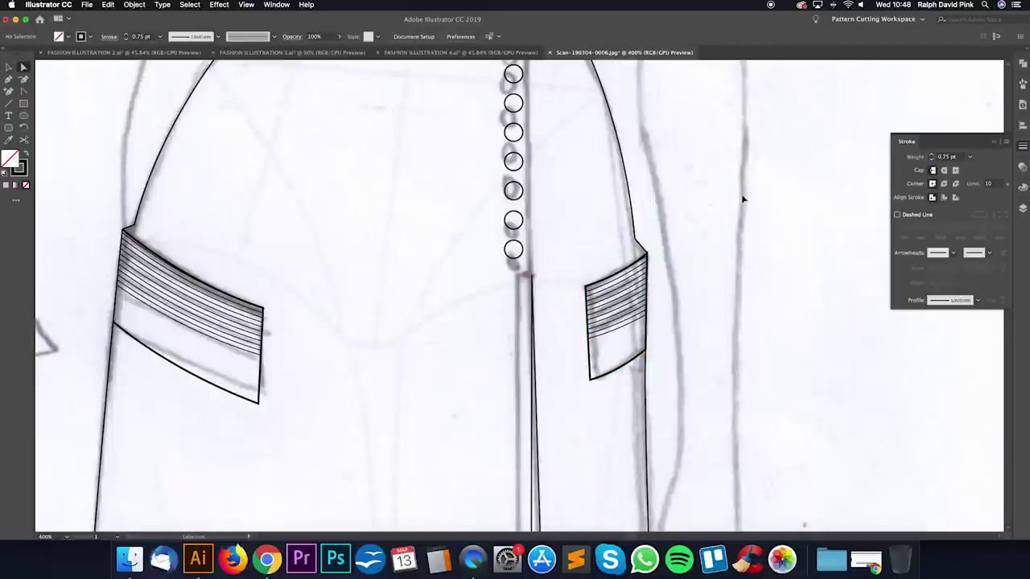
Step: Examine the whole dress illustration and inspect the waistband and button placket up close
key("super+minus")
key("super+minus")
key("super+minus")
key("super+minus")
left_click_drag(685, 251, 719, 201)
left_click_drag(708, 335, 727, 436)
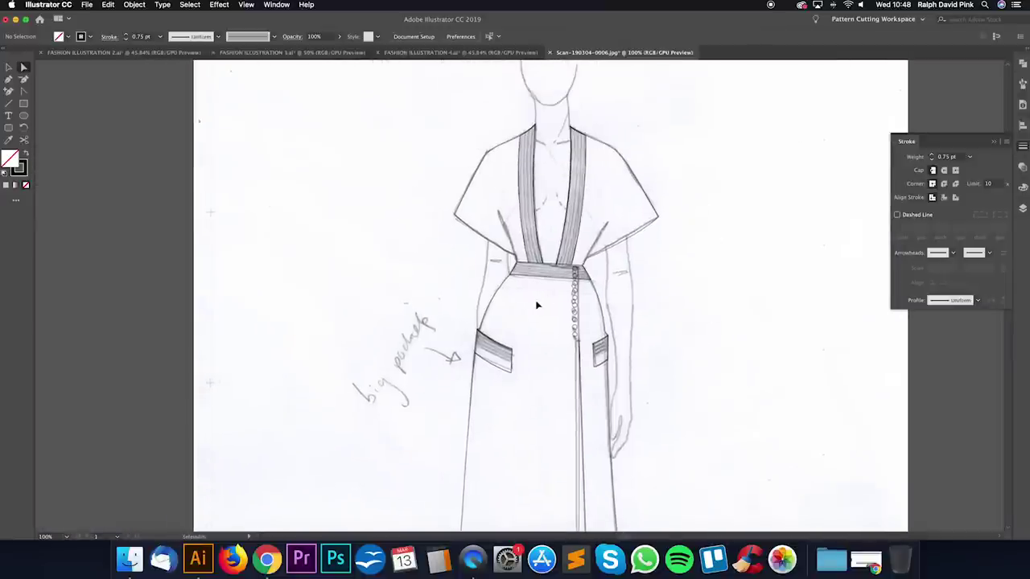
key("super+plus")
key("super+plus")
key("super+plus")
key("super+plus")
left_click_drag(762, 317, 638, 297)
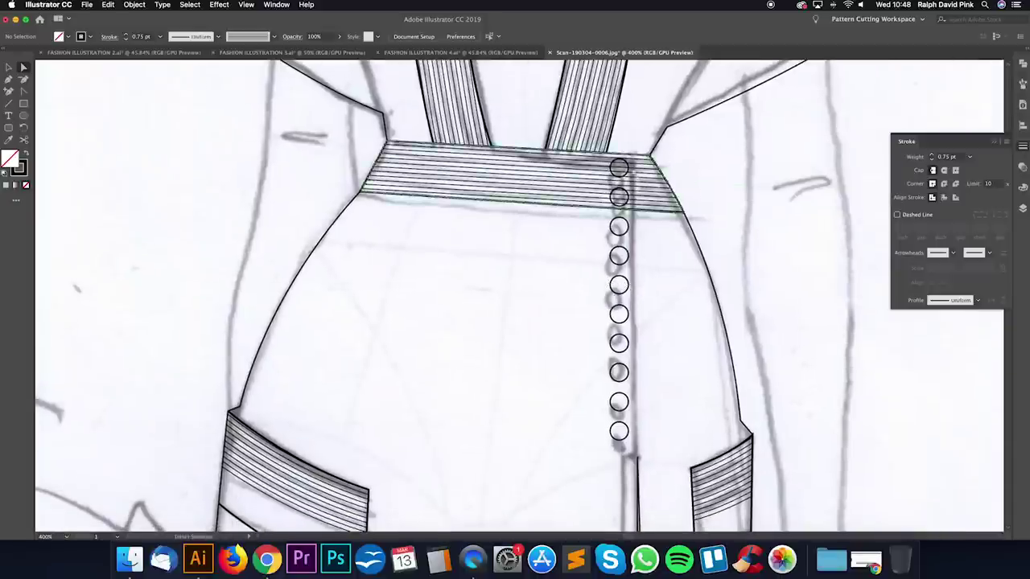
Step: Fill the row of button circles running down from the waistband with white (#ffffff)
key("v")
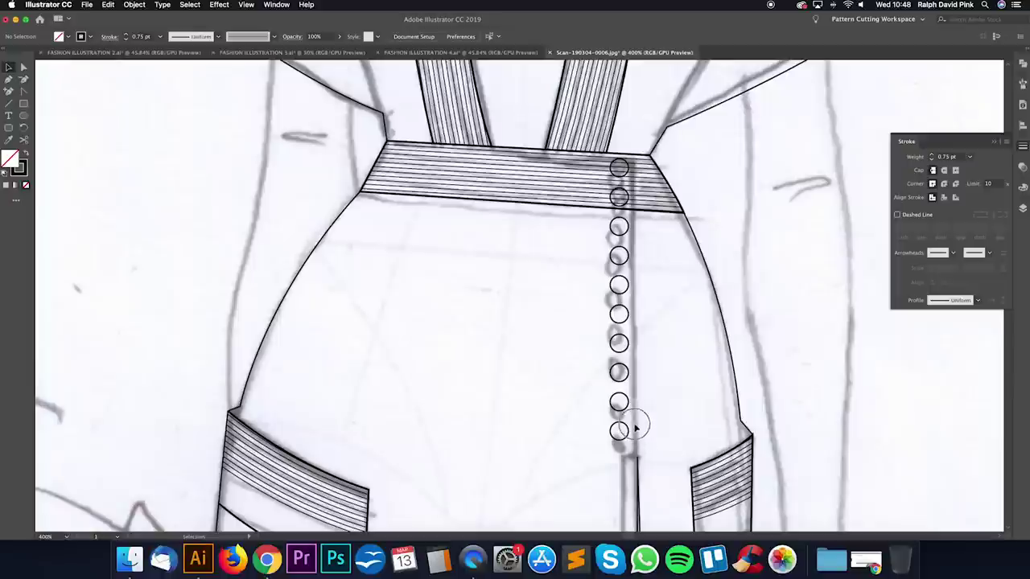
left_click(620, 227)
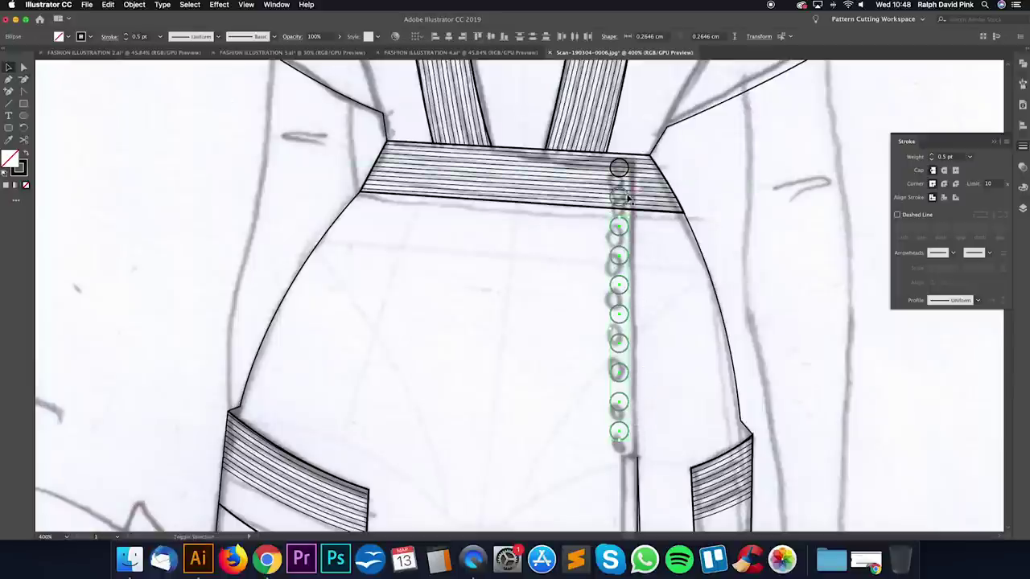
left_click(618, 169, "shift")
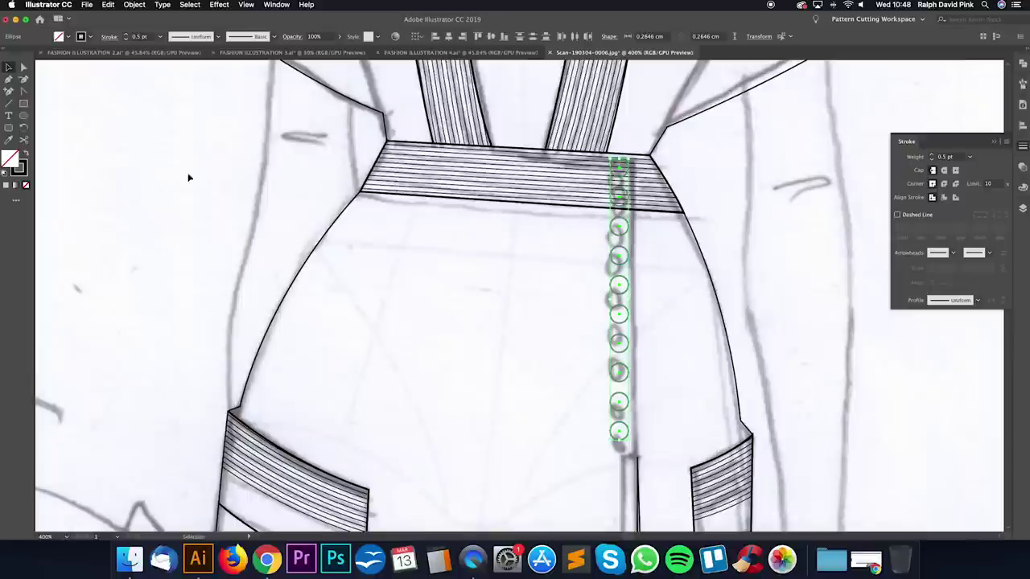
double_click(17, 164)
left_click(82, 166)
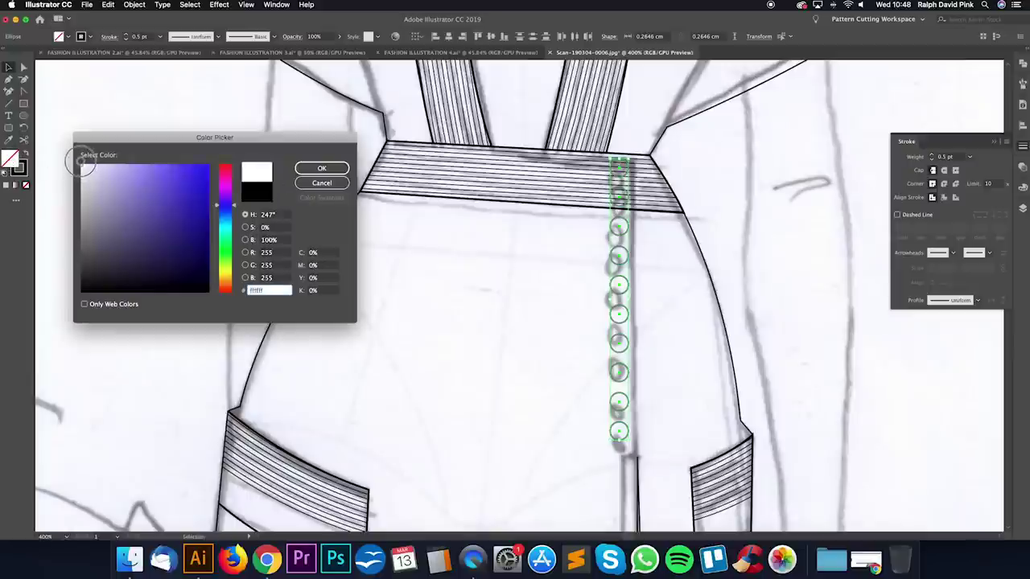
left_click(322, 169)
left_click(494, 236)
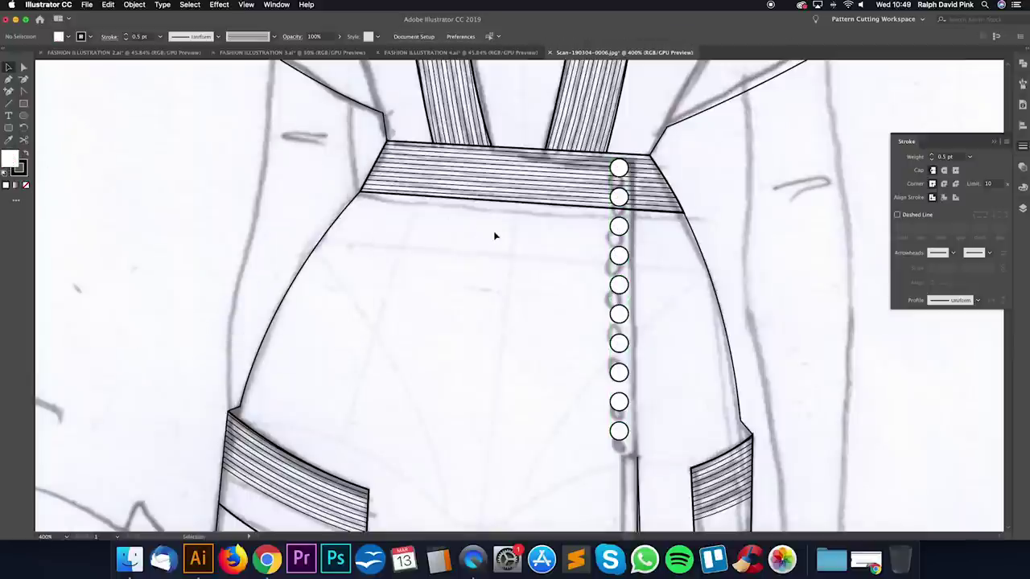
Step: Examine the whole dress illustration with the Model layer temporarily hidden and bring the layer back into view
key("super+minus")
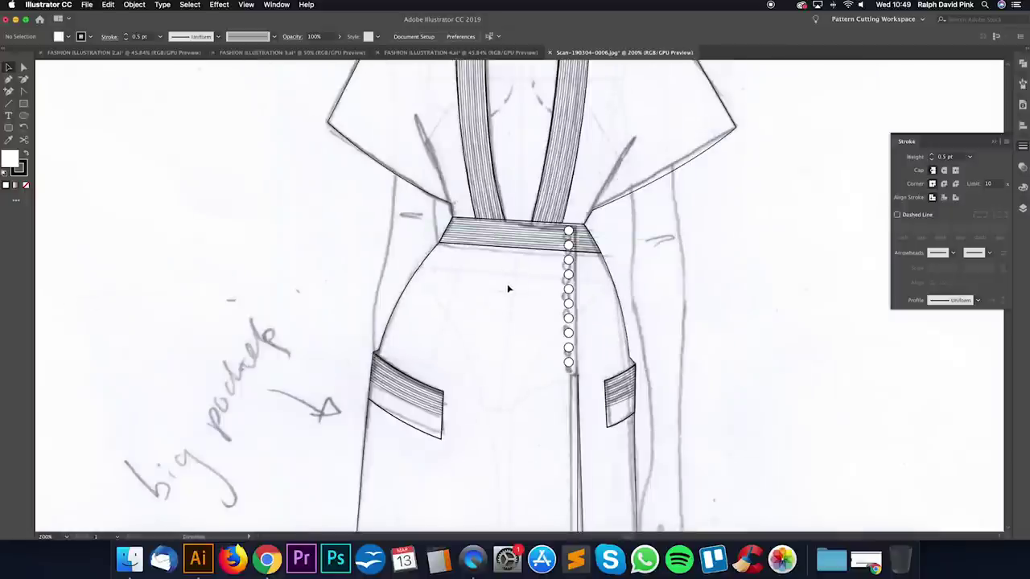
key("super+minus")
key("super+minus")
scroll(541, 301, "right", 2)
key("super+minus")
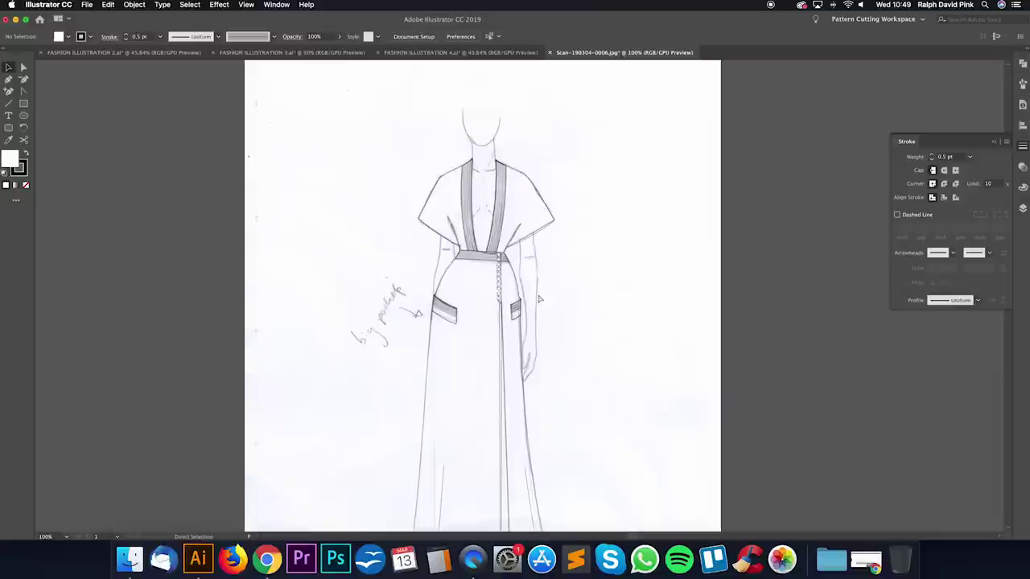
mouse_move(571, 303)
left_mouse_down()
mouse_move(606, 191)
mouse_move(593, 237)
left_mouse_up()
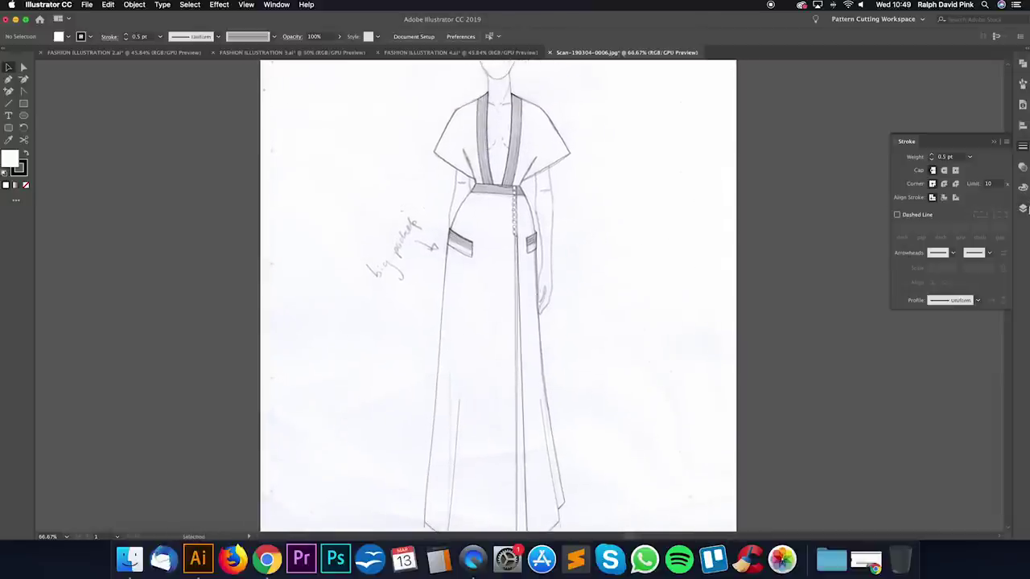
left_click(1023, 209)
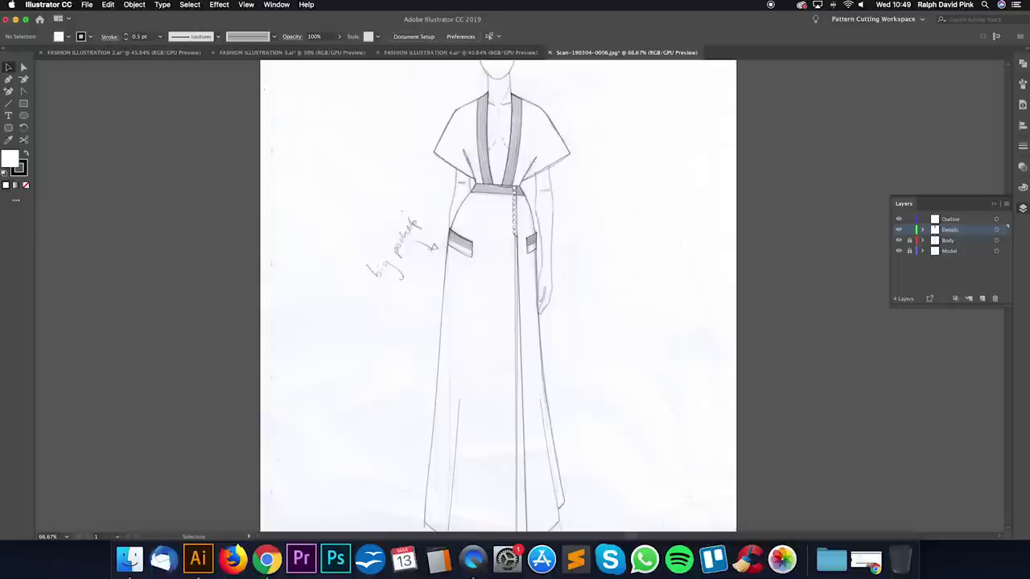
left_click(898, 252)
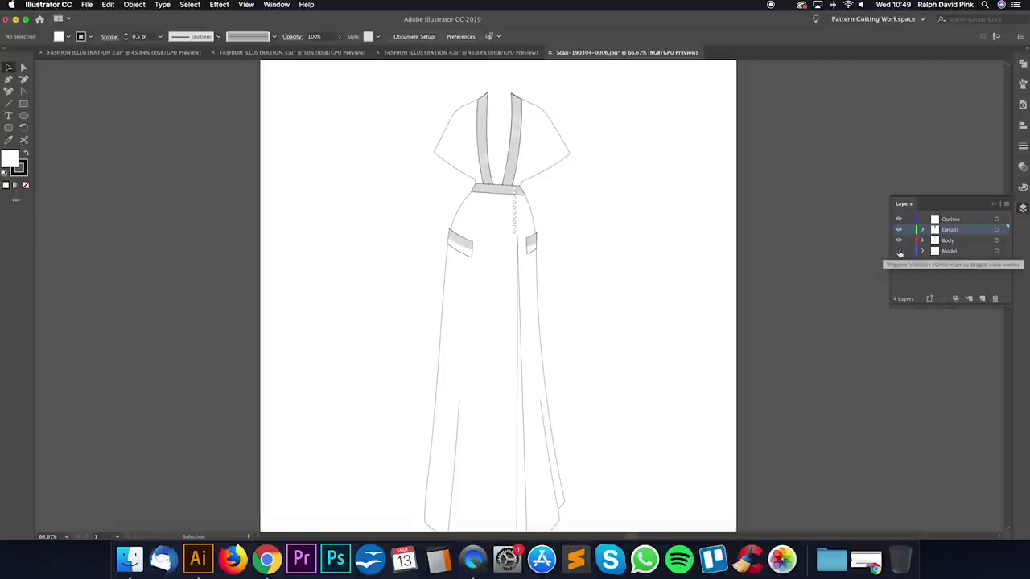
left_click(898, 252)
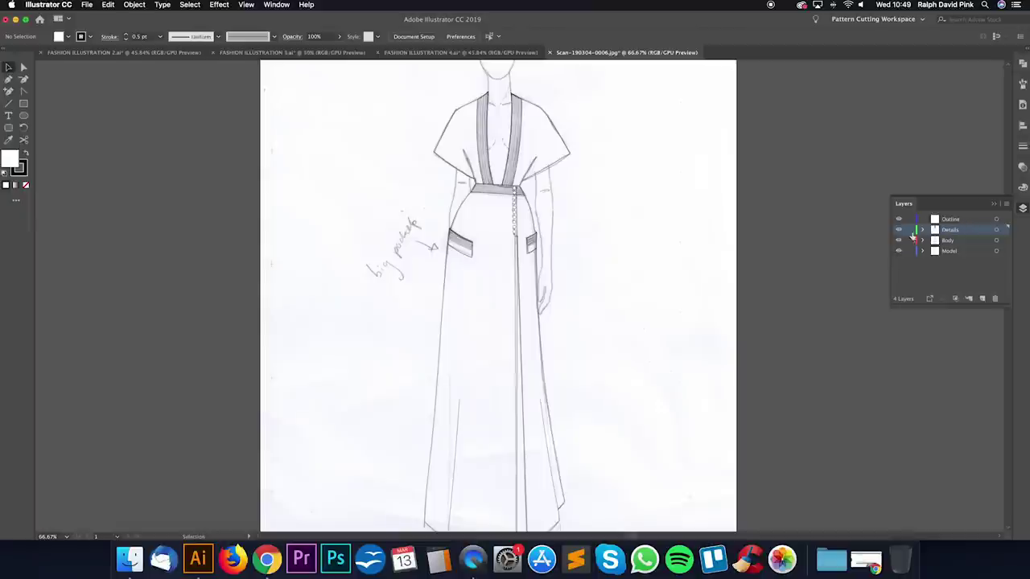
Step: Lock the Details, Body and Model layers and make the Outline layer active
left_click(909, 240)
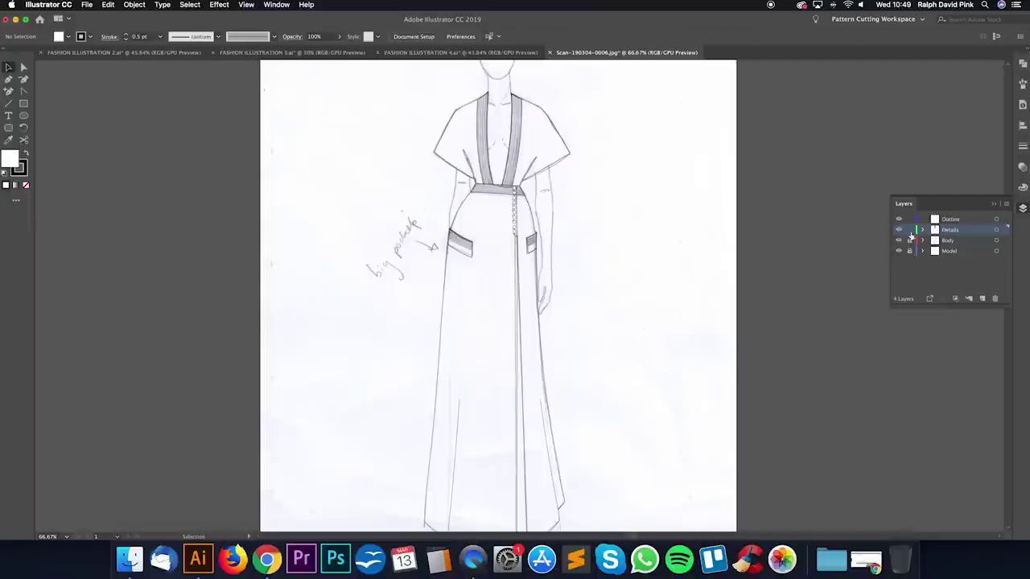
left_click(960, 221)
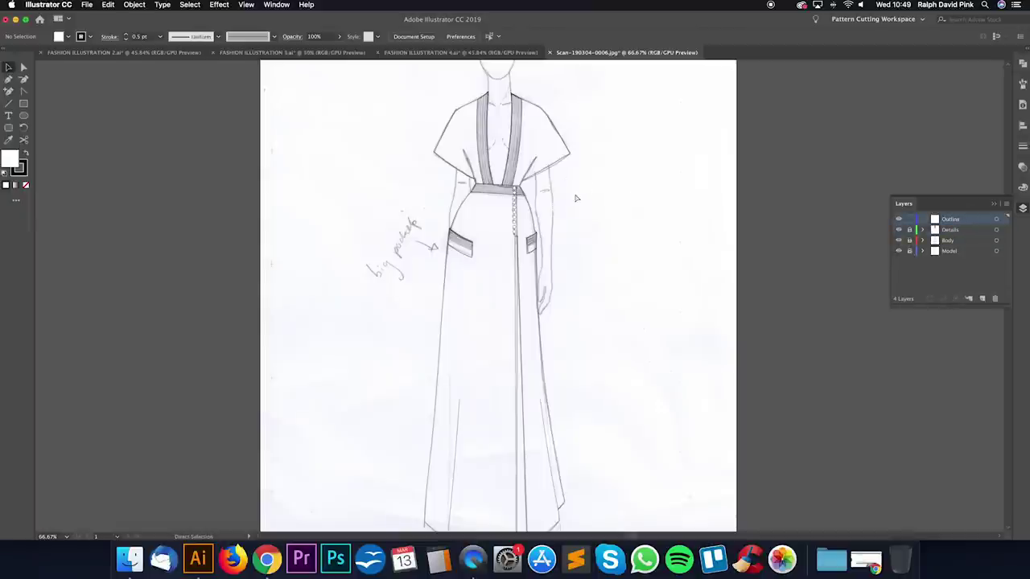
key("super+equal")
scroll(637, 287, "up", 5)
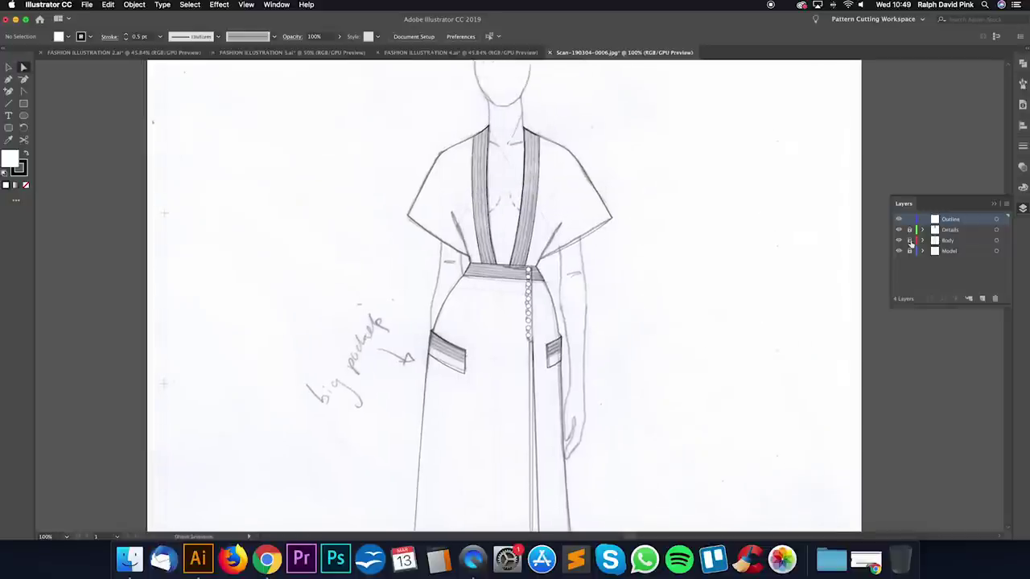
Step: Unlock the Body layer and select the dress body outline
left_click(949, 241)
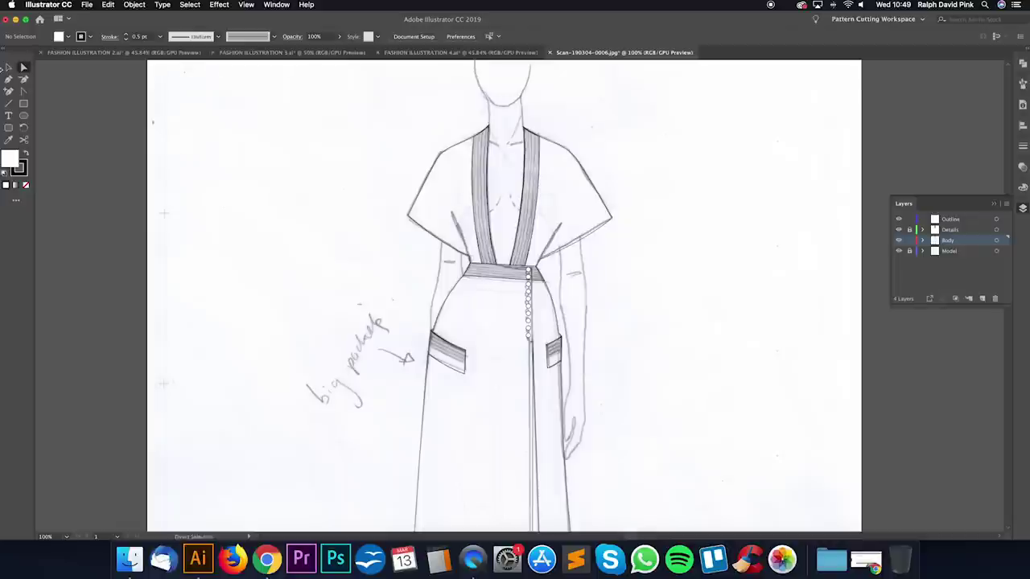
key("v")
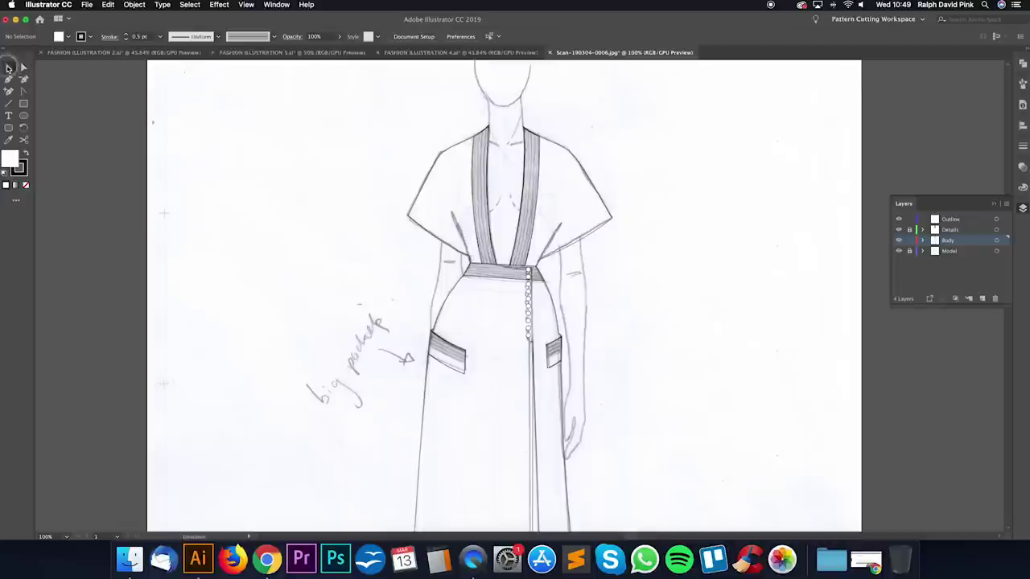
left_click(554, 146)
mouse_move(690, 307)
left_mouse_down()
mouse_move(697, 172)
mouse_move(702, 210)
left_mouse_up()
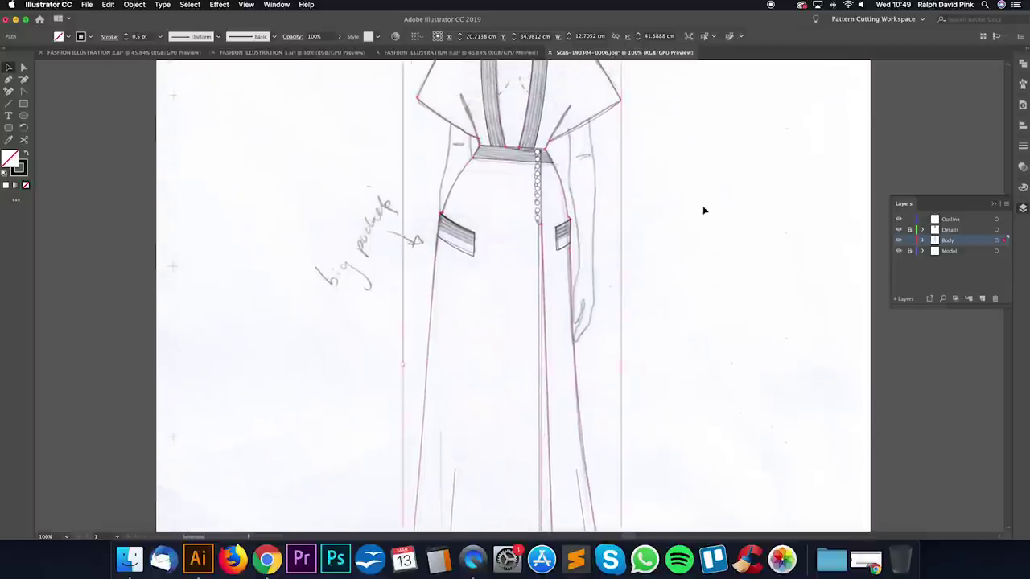
Step: Unlock the Details layer and add both pockets to the dress body selection
key("super+=")
key("super+=")
left_click_drag(559, 123, 612, 329)
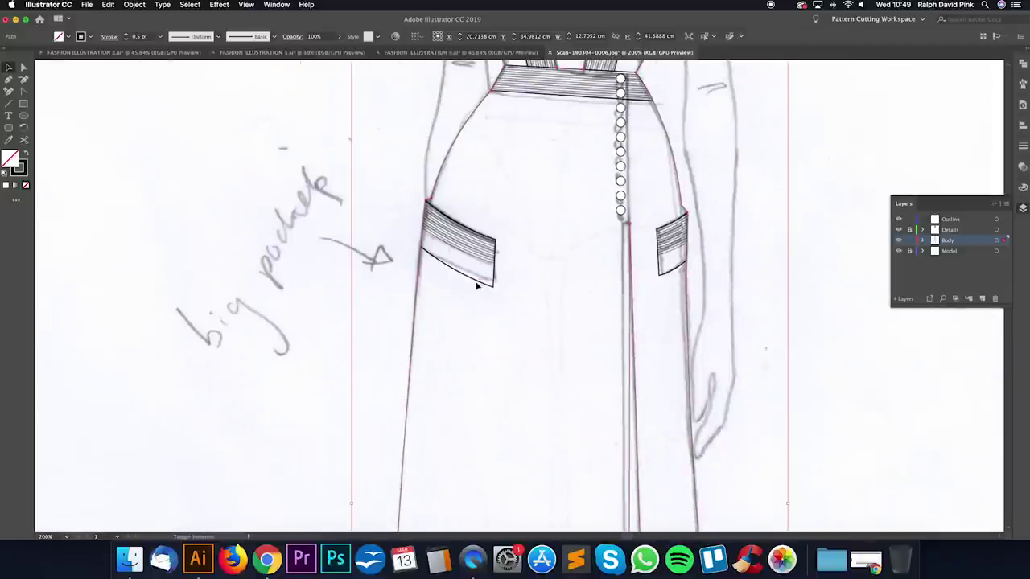
scroll(545, 220, "up", 3)
scroll(545, 221, "right", 2)
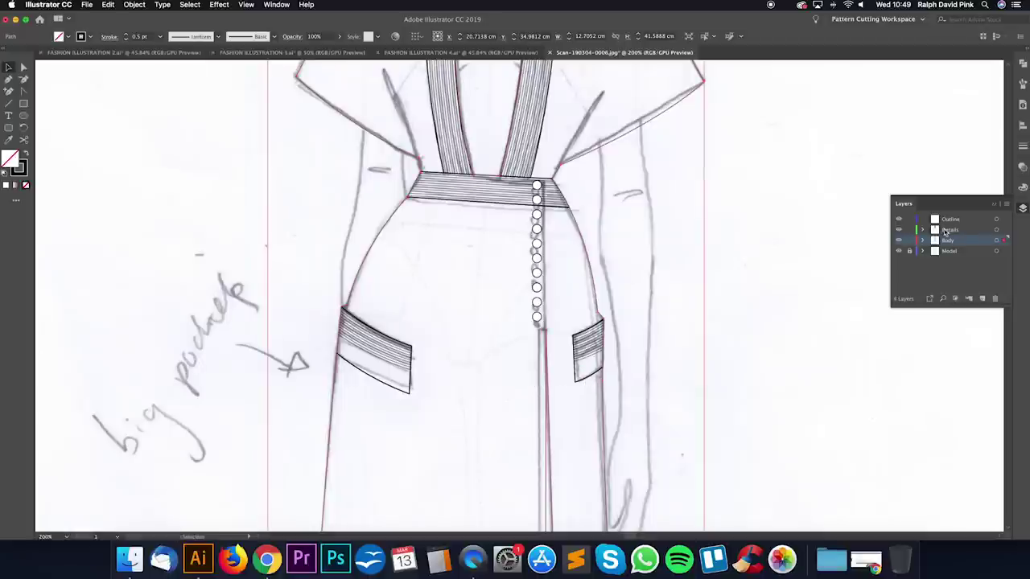
left_click(575, 381, "shift")
left_click(407, 392, "shift")
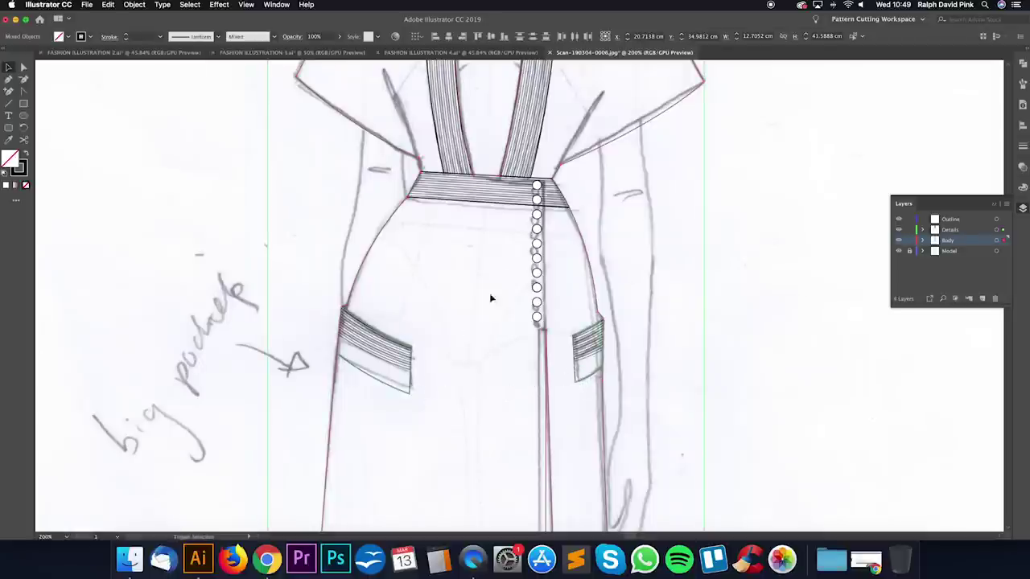
Step: Check the selected dress body and pockets and copy them to the clipboard
left_click_drag(501, 255, 498, 363)
scroll(496, 426, "down", 10)
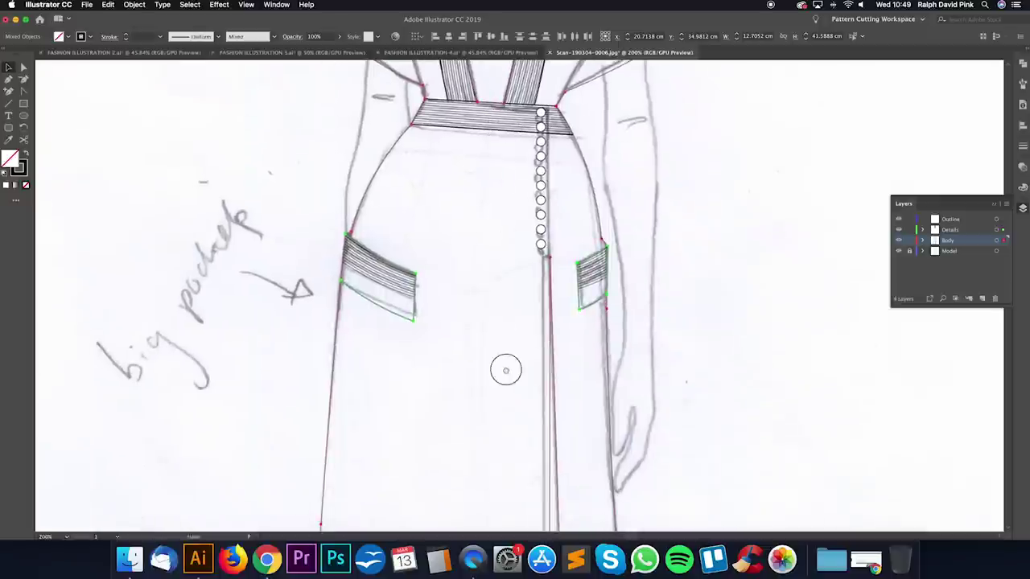
left_click_drag(529, 230, 560, 38)
left_click_drag(527, 426, 512, 491)
scroll(464, 180, "up", 8)
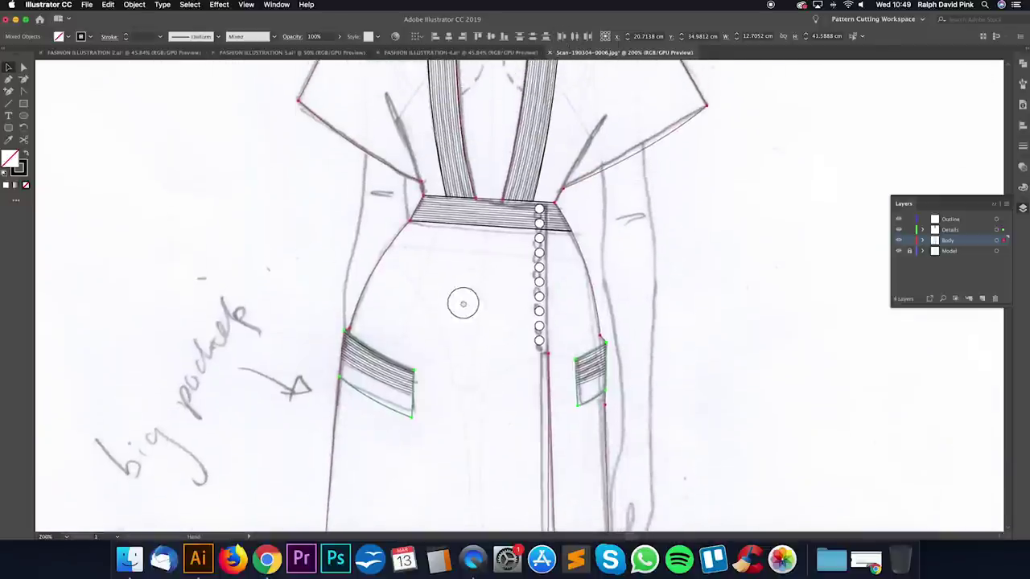
key("super+minus")
key("super+minus")
left_click_drag(516, 167, 496, 307)
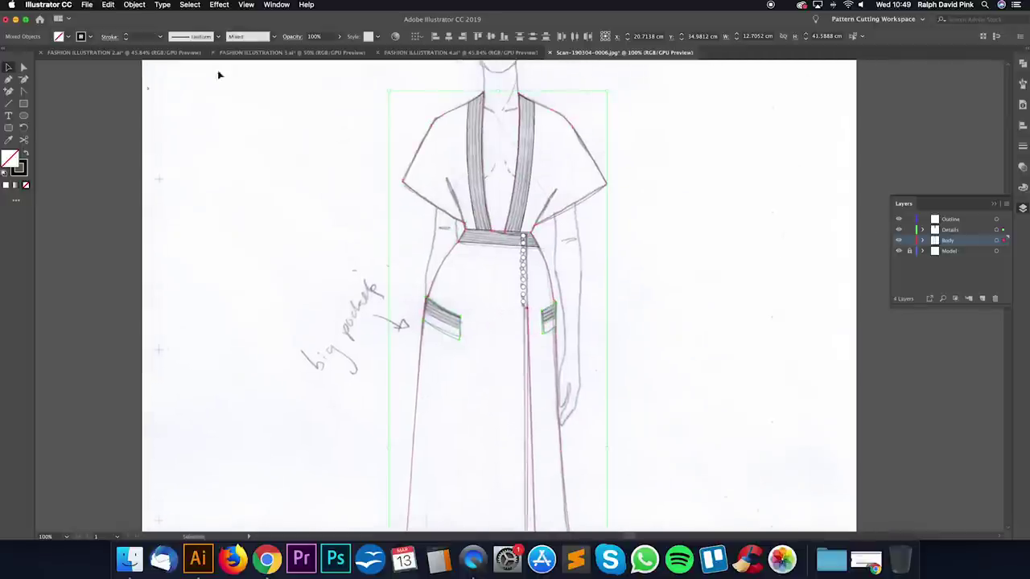
left_click(109, 5)
left_click(121, 51)
Step: Lock the Body and Details layers, then paste the copy on the Outline layer and place it beside the sketch at X 34.94 cm
left_click(908, 240)
left_click(909, 230)
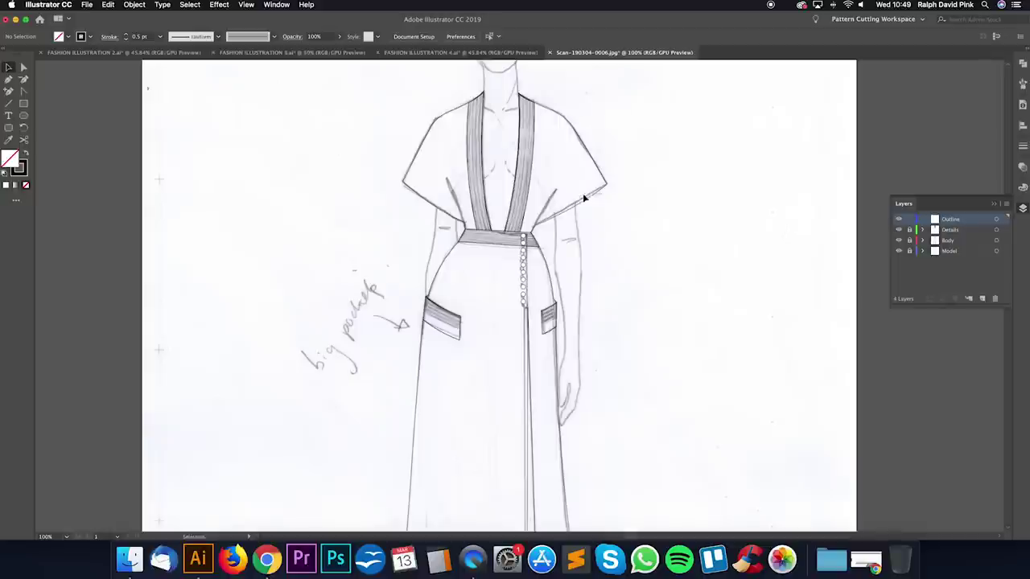
key("super+a")
mouse_move(568, 110)
left_mouse_down()
mouse_move(563, 101)
mouse_move(571, 228)
mouse_move(547, 244)
mouse_move(551, 253)
mouse_move(785, 253)
mouse_move(748, 258)
mouse_move(608, 208)
left_mouse_up()
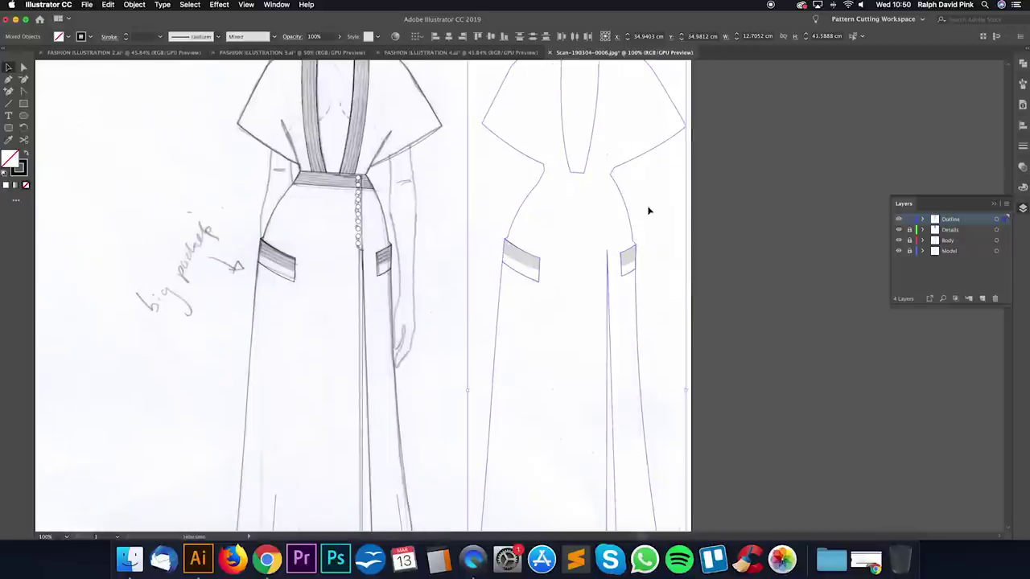
scroll(655, 206, "up", 2)
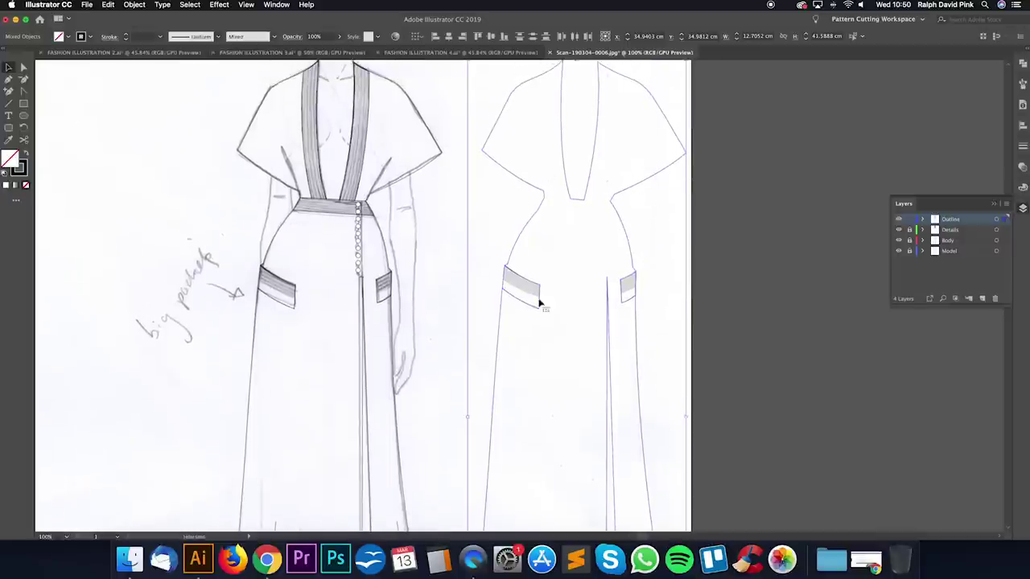
scroll(536, 272, "up", 3)
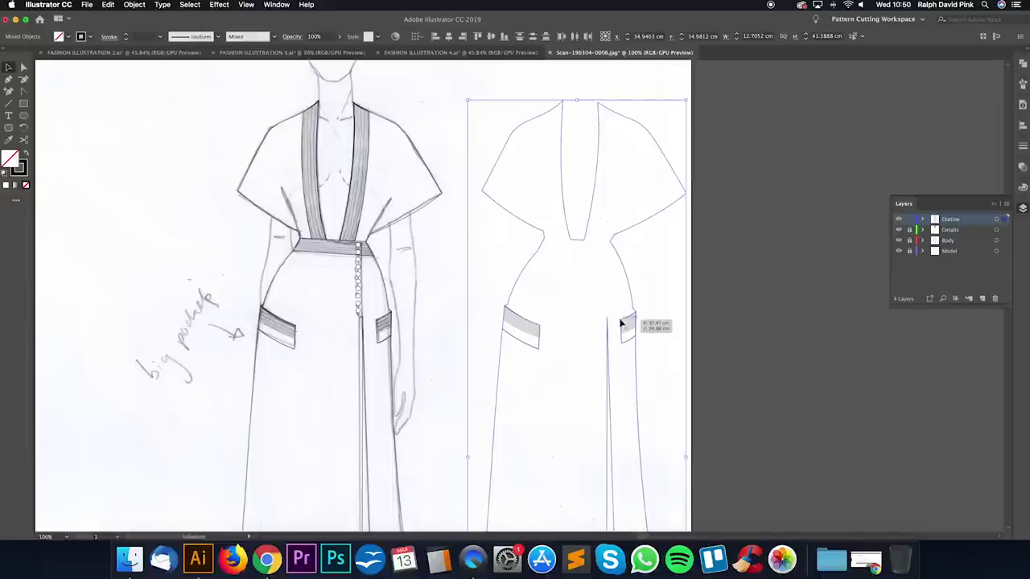
Step: Try to unite the copied dress body and pockets into one shape with Pathfinder
left_click(651, 233)
left_click(585, 293)
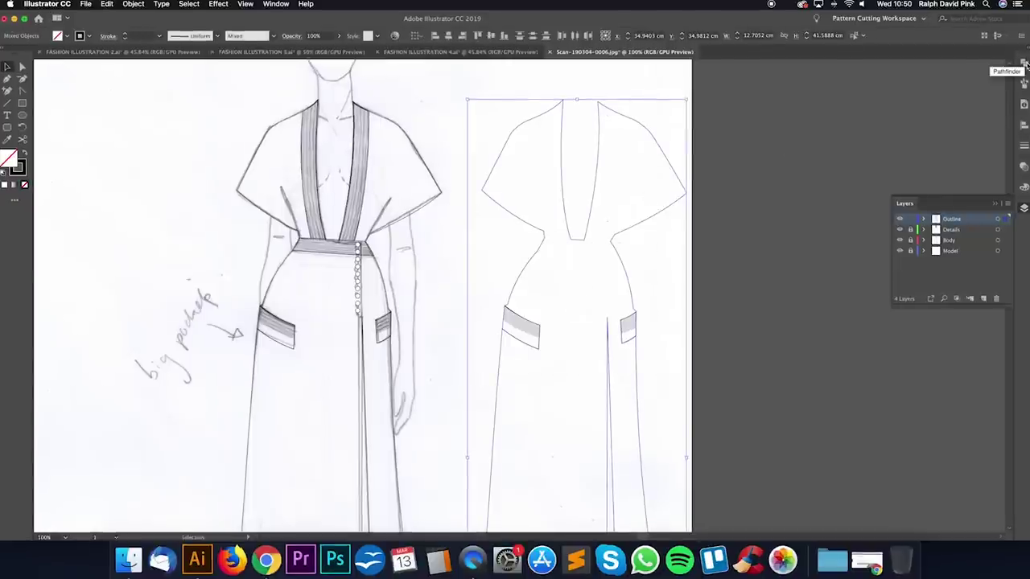
left_click(278, 6)
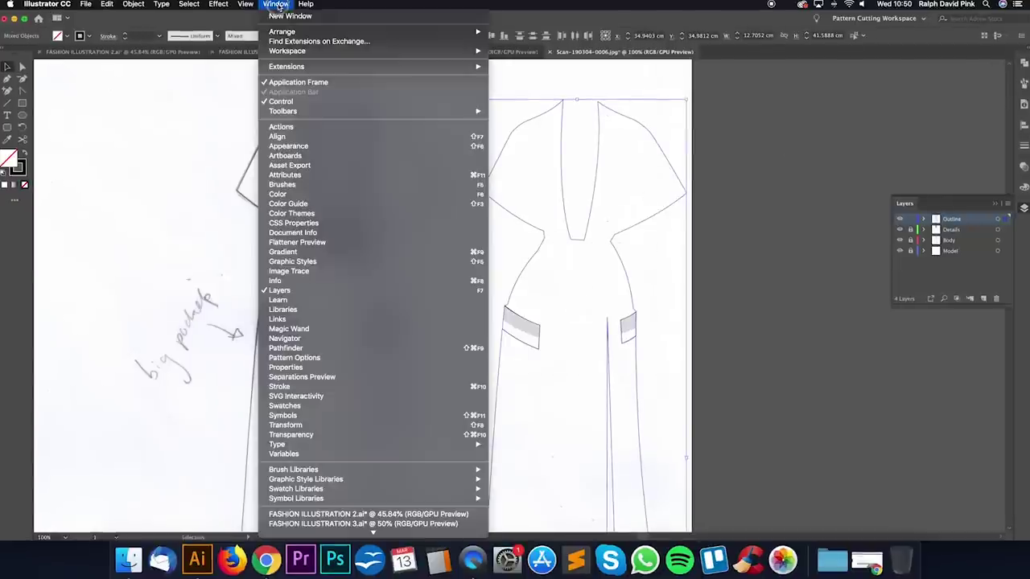
left_click(285, 347)
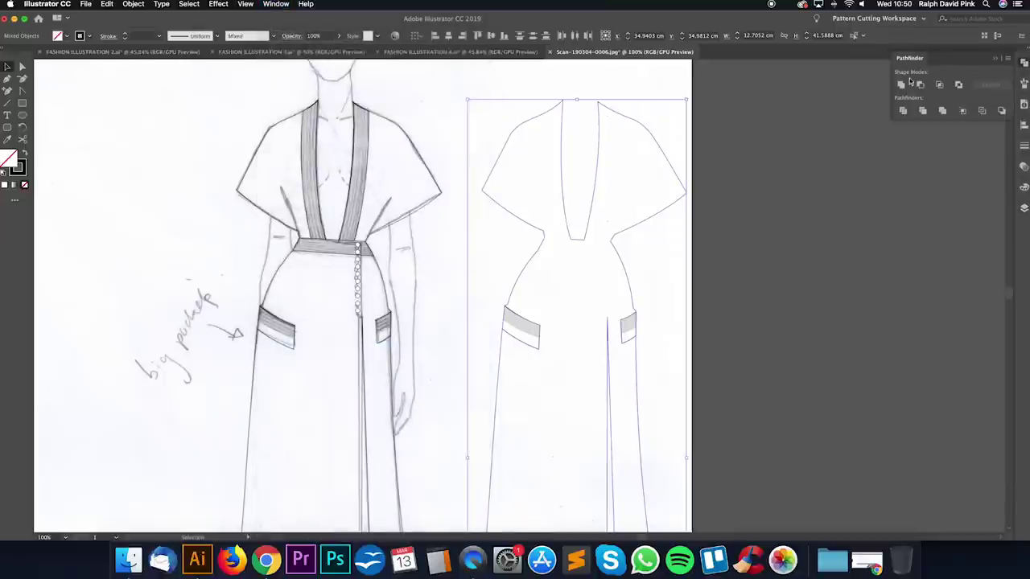
left_click(902, 84)
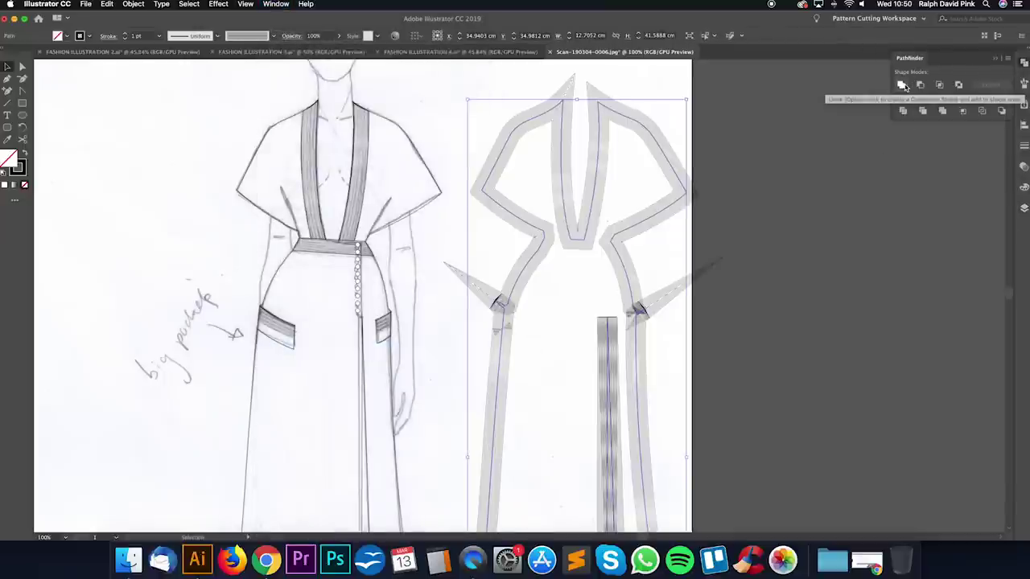
left_click(662, 278)
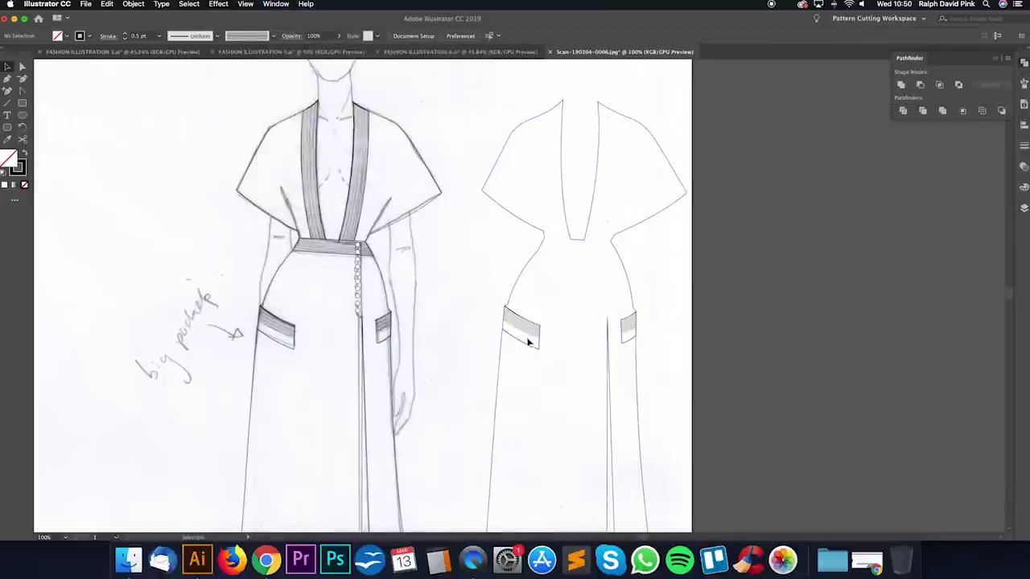
Step: Delete both striped pockets from the copied dress outline beside the sketch
key("super+=")
key("super+=")
left_click_drag(522, 314, 509, 267)
left_click(520, 304)
key("Delete")
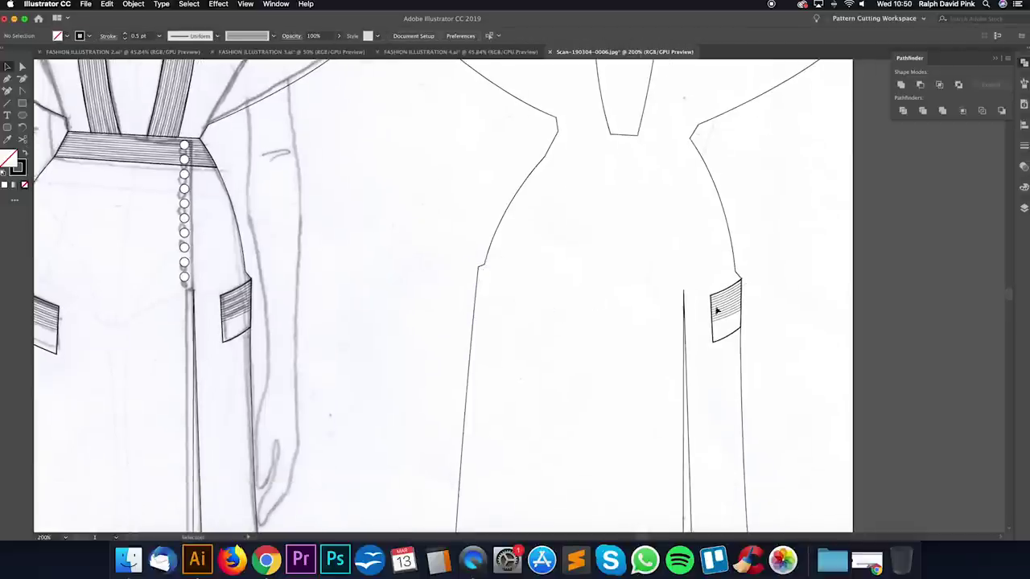
left_click(724, 298)
key("Delete")
key("super+minus")
key("super+minus")
key("super+minus")
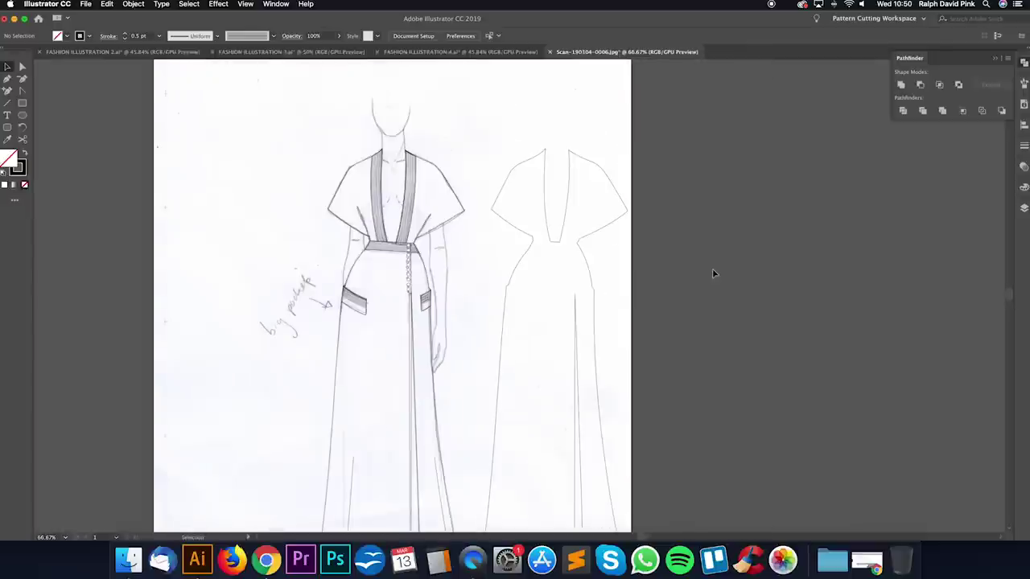
left_click(994, 58)
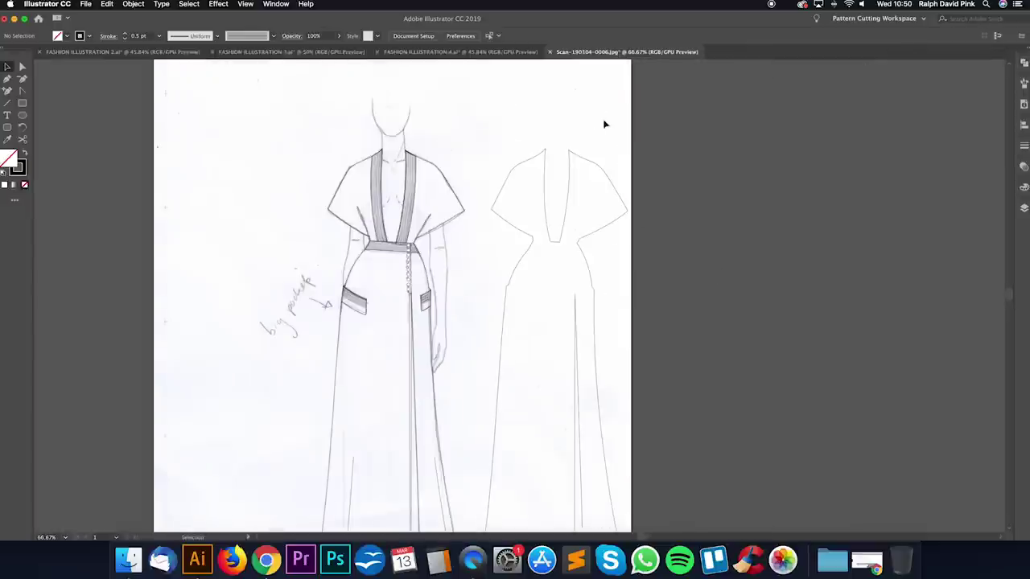
Step: Give the copied dress silhouette a 2 pt stroke aligned to the outside, with round joins and round caps
left_click(516, 299)
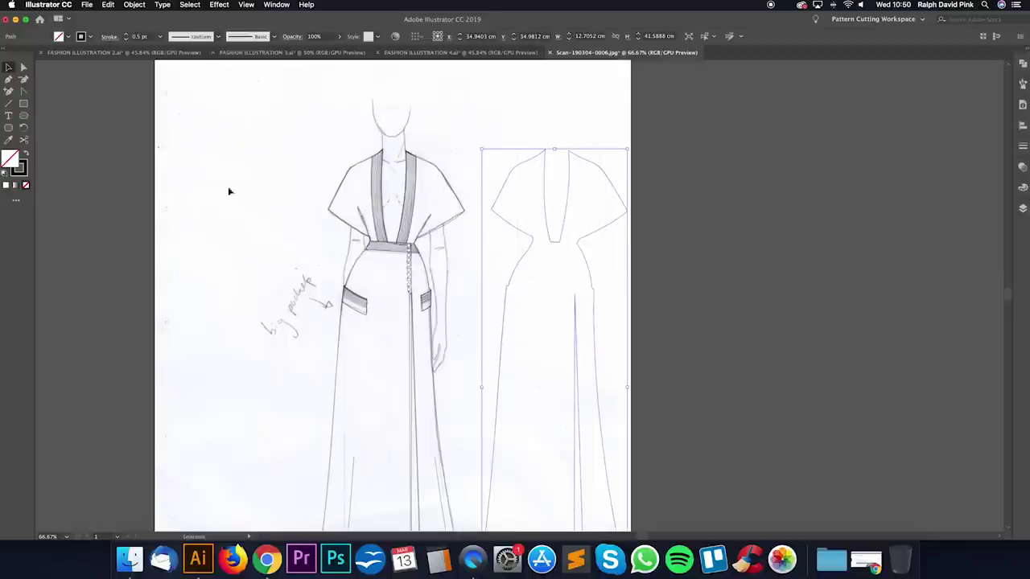
left_click(1023, 148)
left_click(932, 155)
left_click(932, 156)
left_click(932, 155)
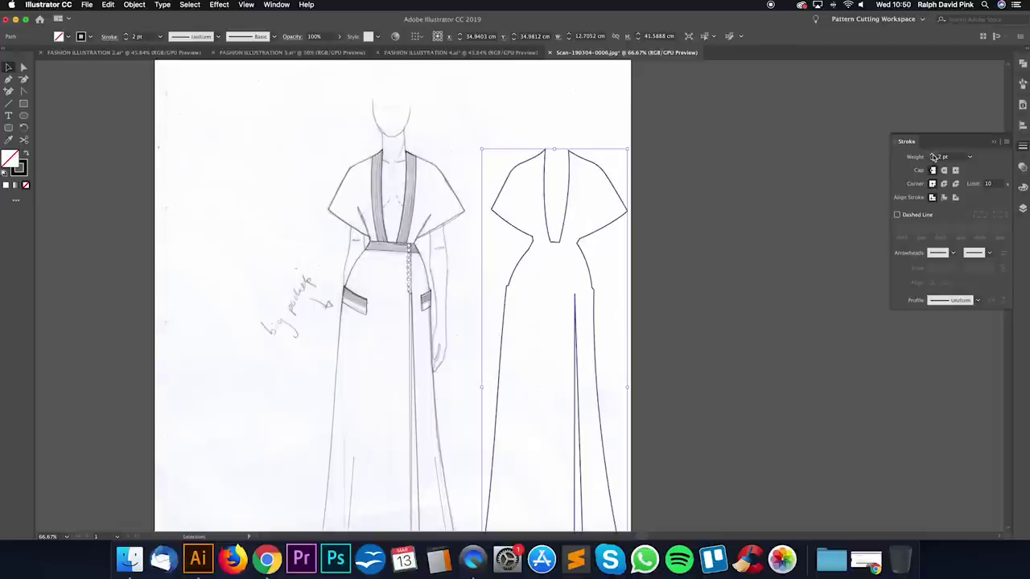
left_click(956, 198)
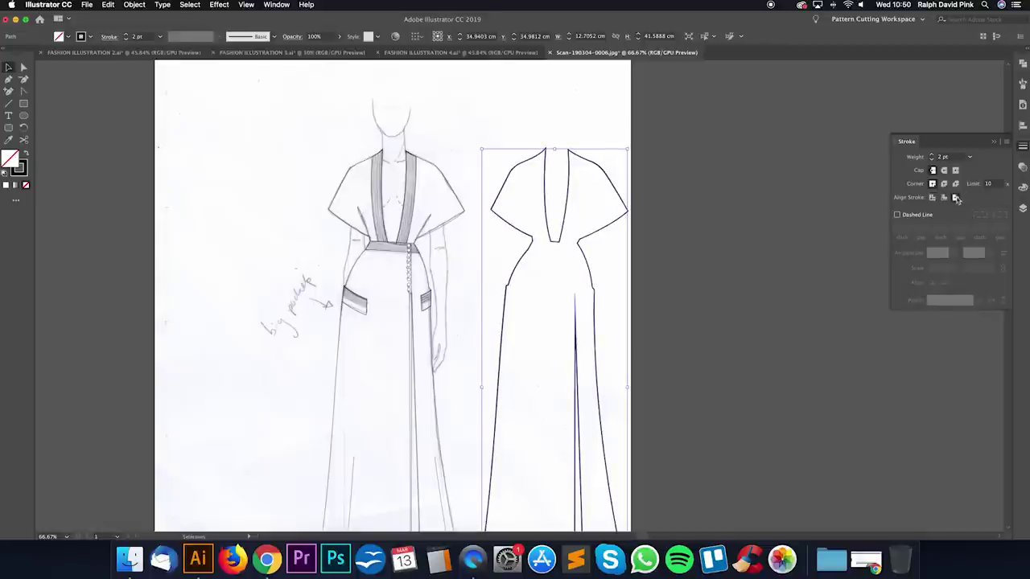
left_click(944, 184)
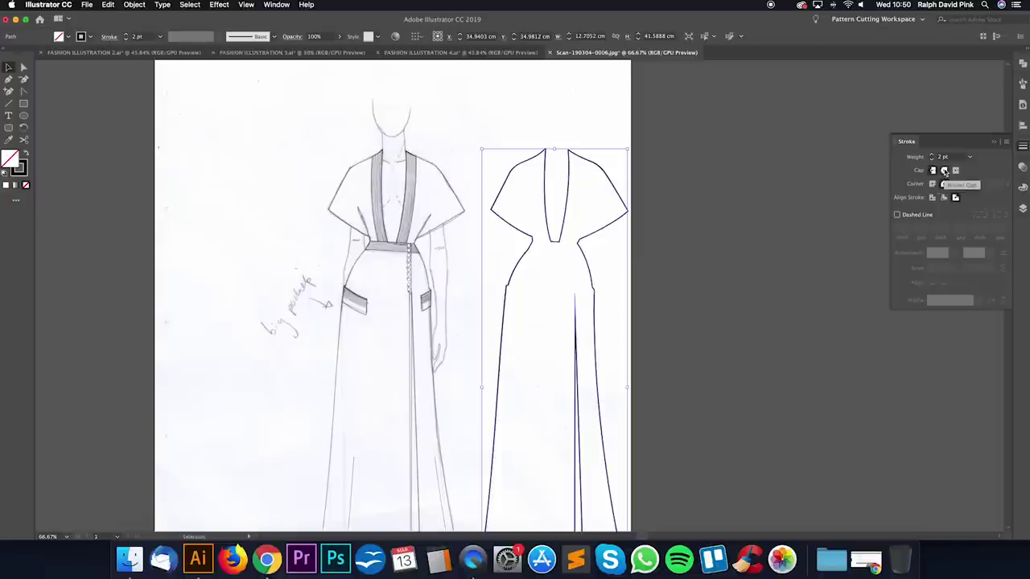
left_click(944, 172)
left_click(541, 131)
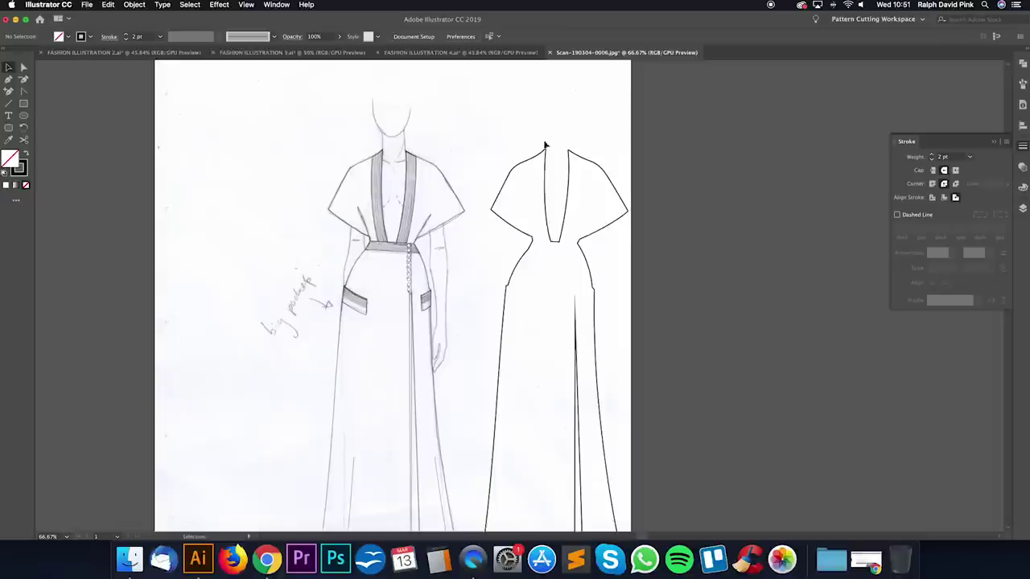
Step: Move the thick dress silhouette back over the original traced dress at X 20.71 cm and check how it fits
left_click_drag(551, 153, 381, 150)
key("super+equal")
key("super+equal")
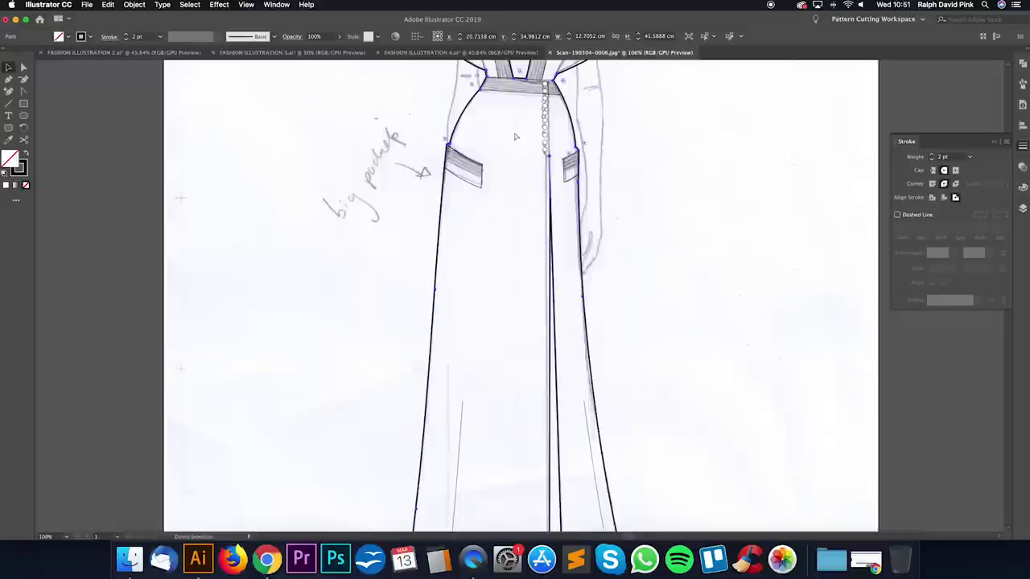
scroll(569, 127, "up", 8)
left_click(782, 245)
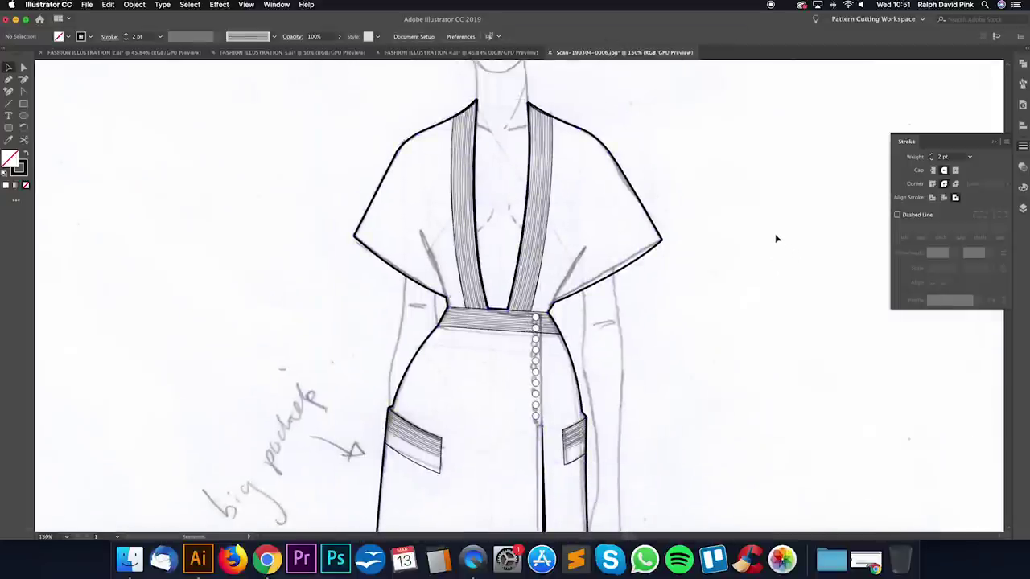
left_click_drag(735, 205, 763, 152)
key("super+equal")
left_click_drag(717, 244, 669, 255)
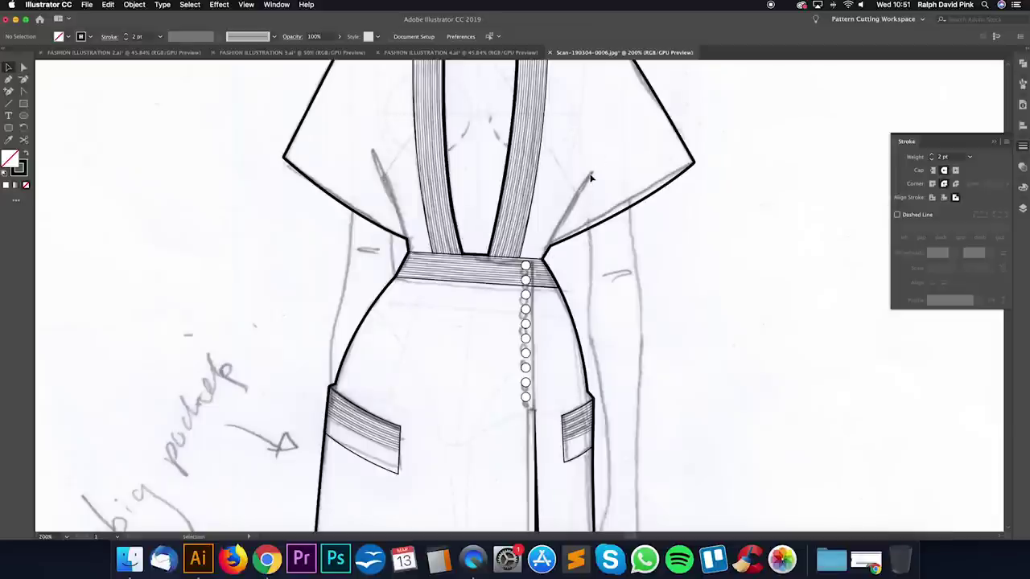
left_click_drag(622, 175, 579, 225)
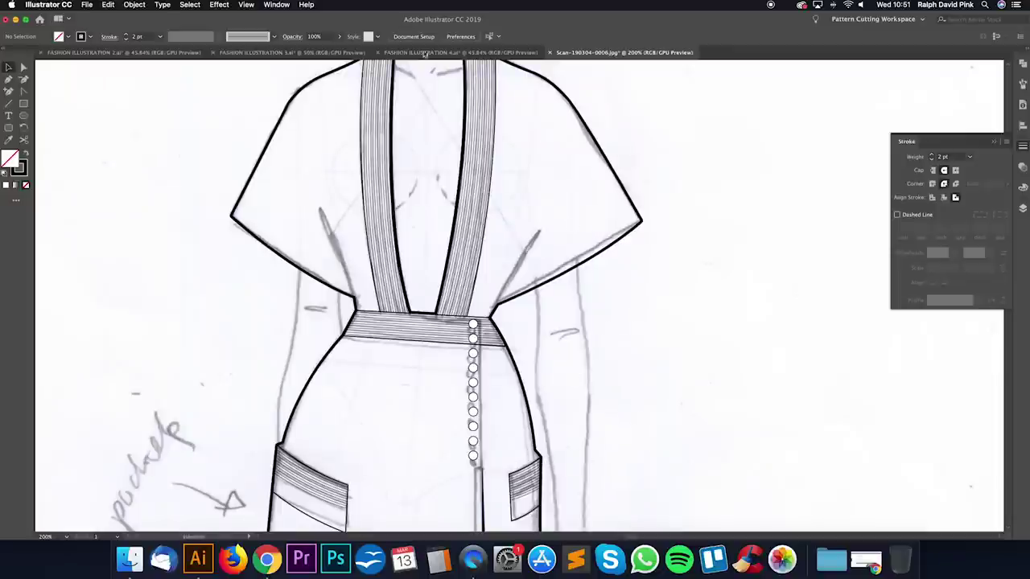
Step: Draw a curved Pen line on the Outline layer along the right bodice fold, from the underarm waist corner to the fold tip
left_click(8, 79)
left_click(1021, 208)
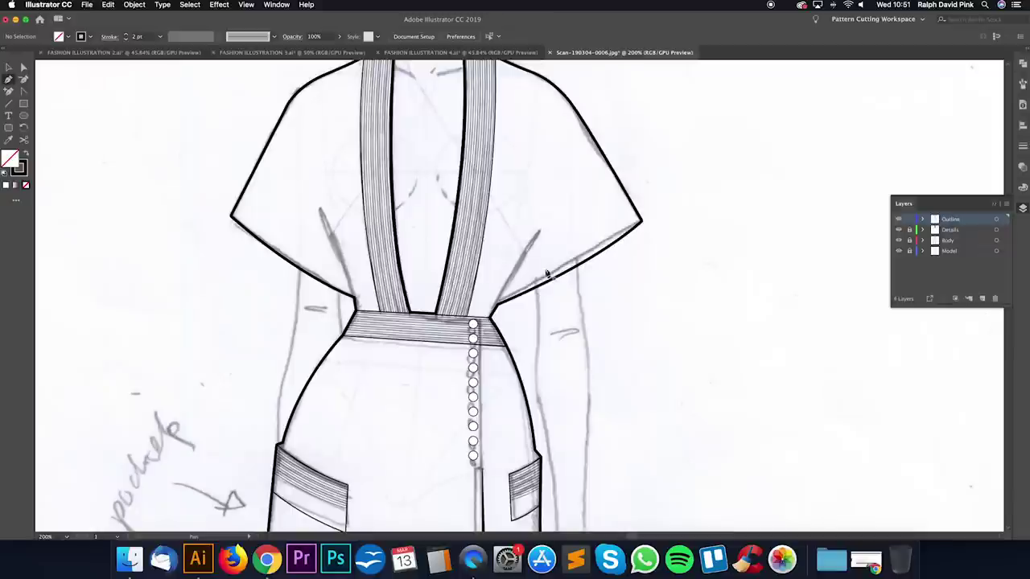
left_click(497, 306)
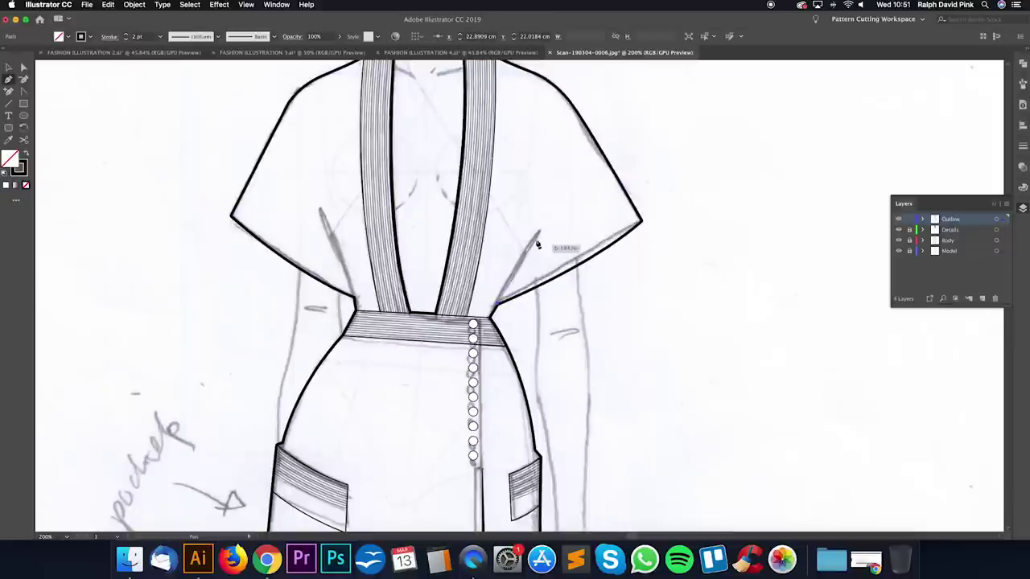
left_click(548, 233)
left_click_drag(570, 212, 107, 129)
Step: Move the right fold line's tip onto the sketched end and adjust its direction handle to flatten the curve
left_click(23, 68)
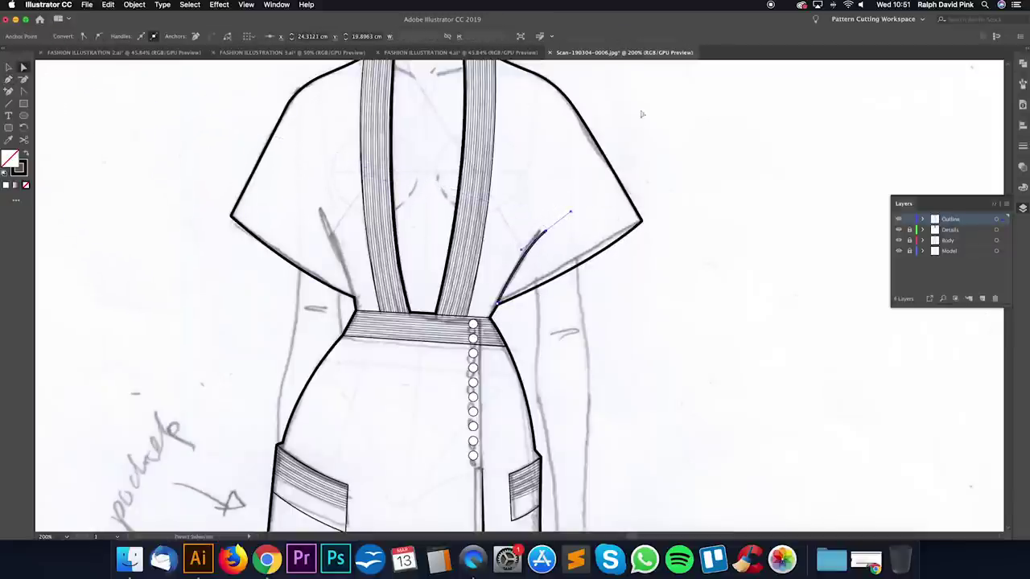
left_click(1022, 149)
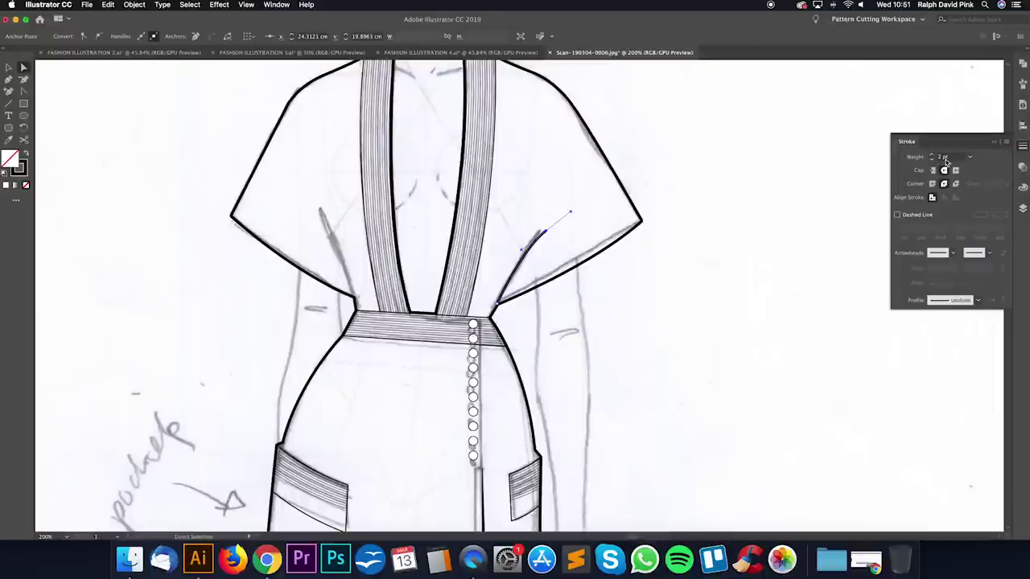
left_click(625, 248)
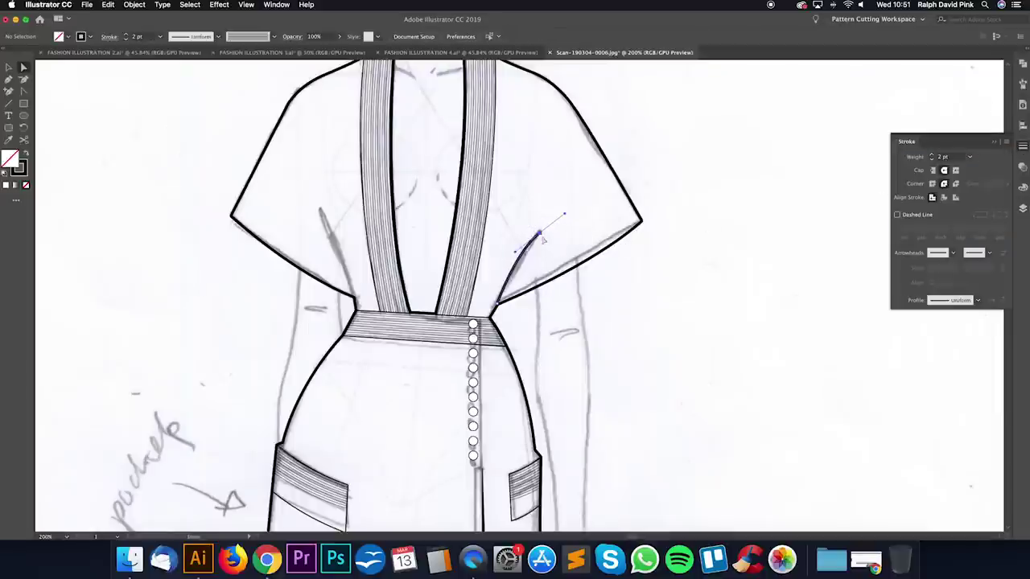
left_click(547, 235)
left_click_drag(515, 252, 520, 274)
left_click(497, 303)
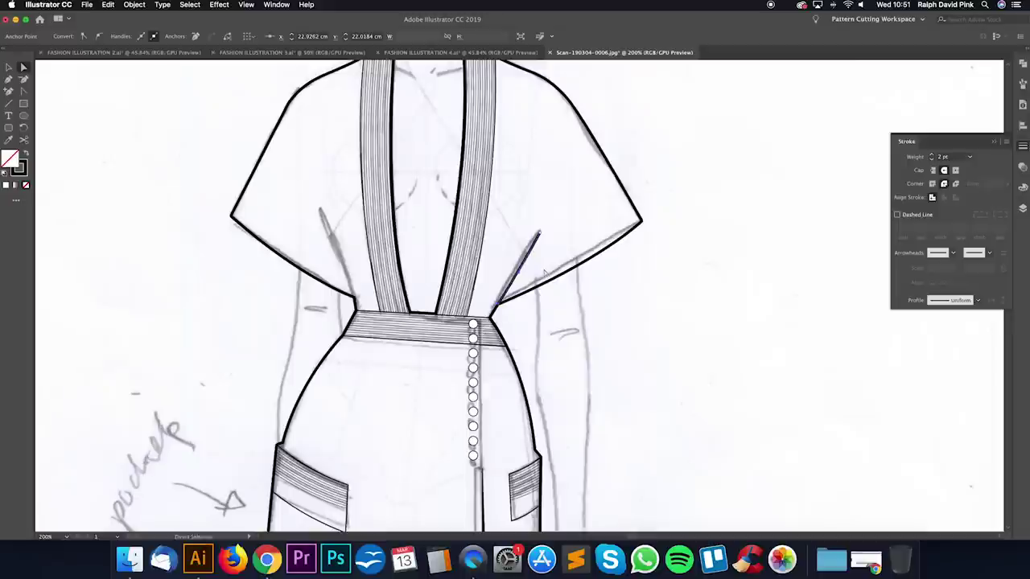
left_click(539, 195)
Step: Trace the left bodice fold with a curved 2 pt Pen line from the underarm waist corner up to the fold tip
left_click(8, 79)
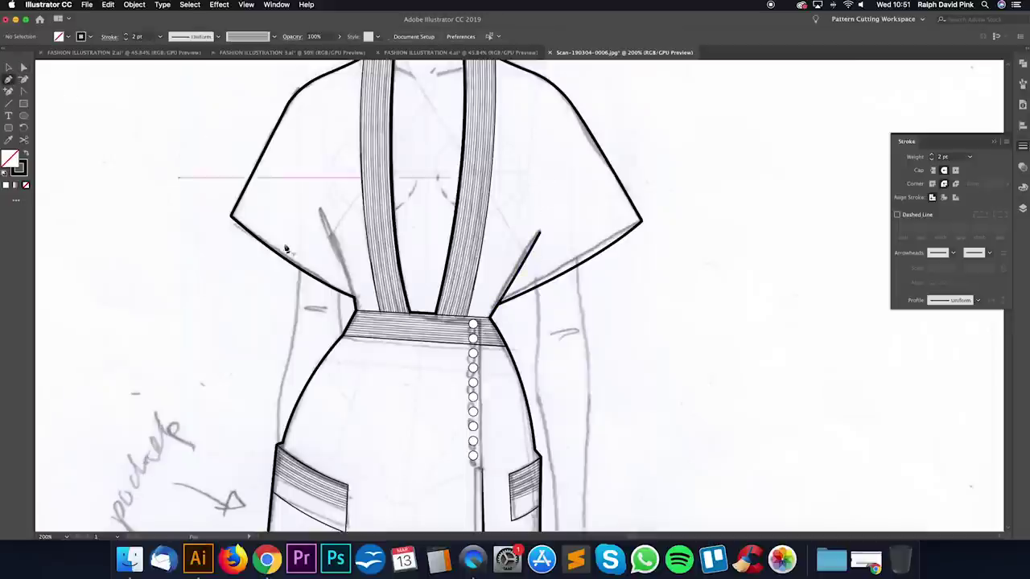
left_click(324, 230)
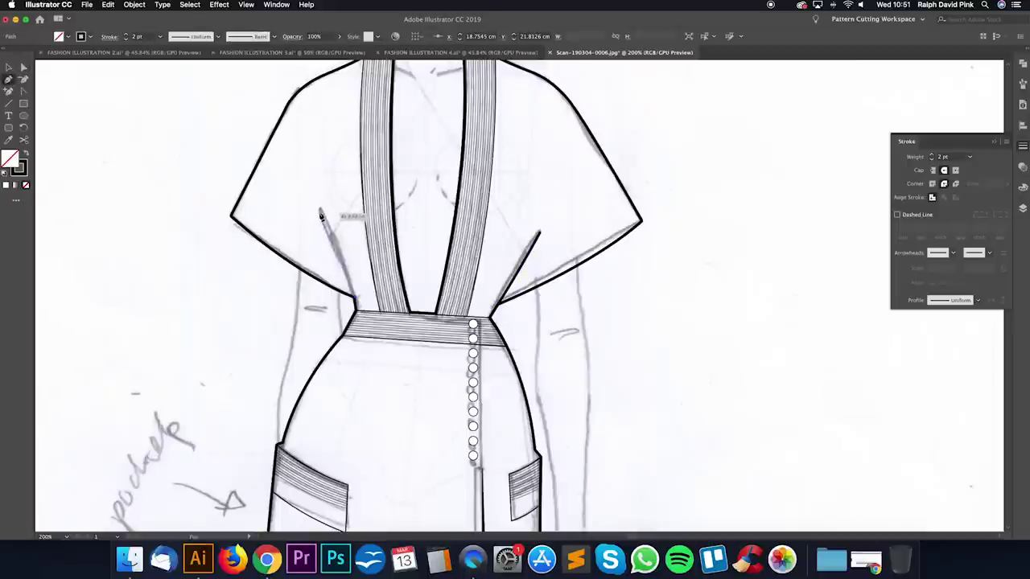
left_click(304, 187)
left_click(23, 67)
left_click(319, 211)
key("Delete")
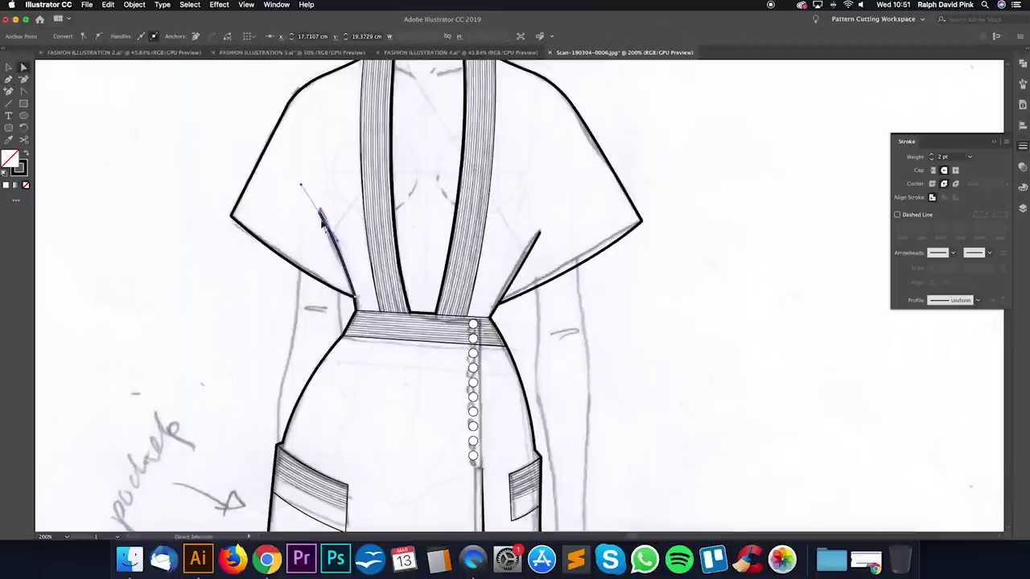
left_click(360, 279)
Step: Trace the top edge of the left striped pocket with a curved 2 pt Pen line
left_click_drag(371, 310, 366, 248)
scroll(366, 249, "down", 5)
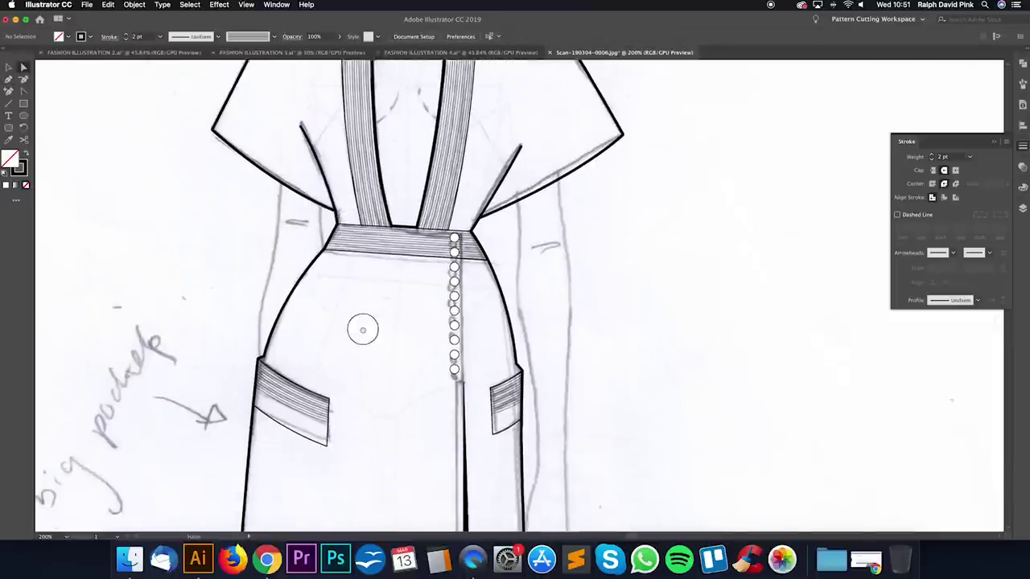
key("p")
left_click(247, 269)
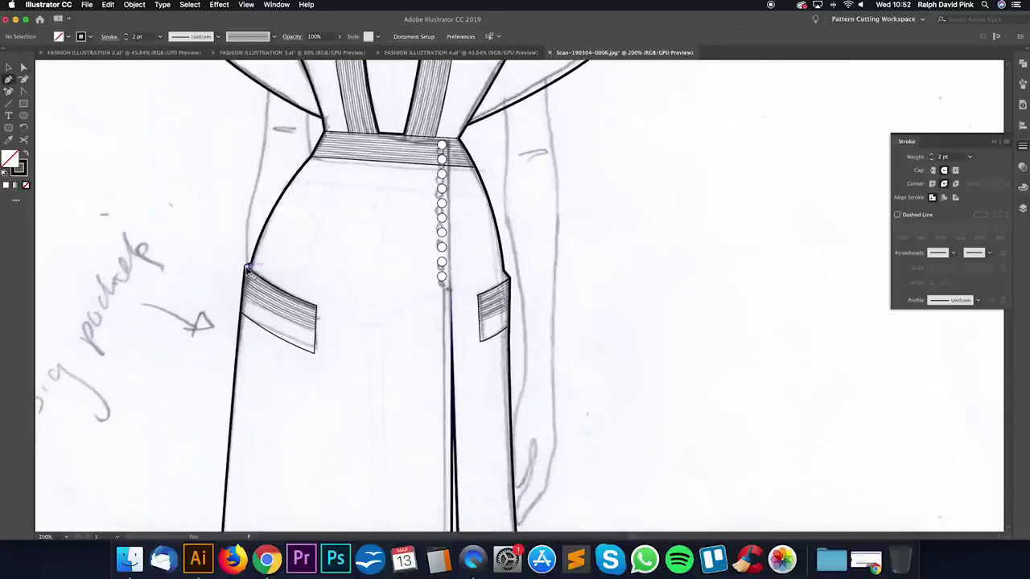
left_click(317, 307)
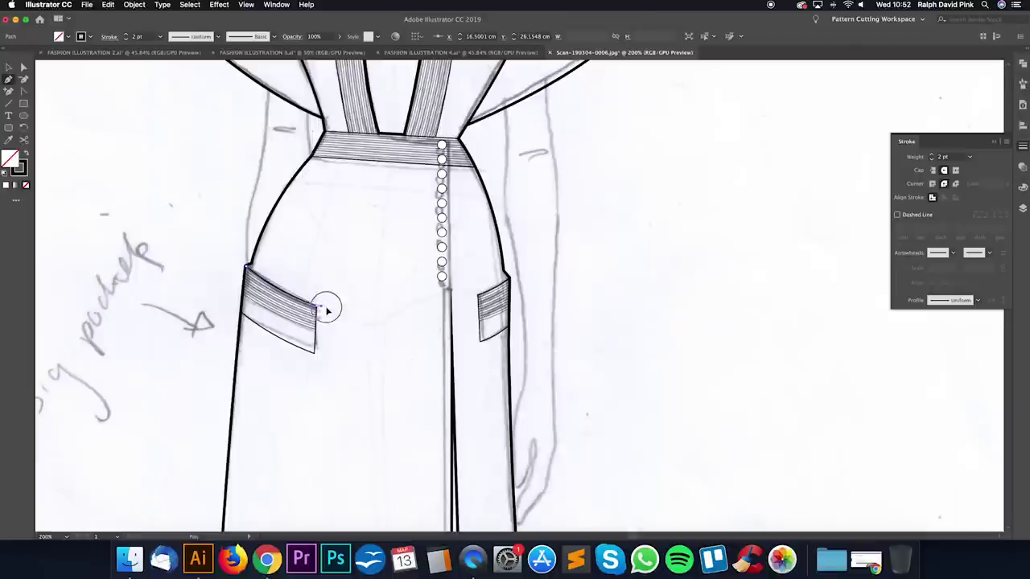
left_click(23, 68)
left_click(374, 262)
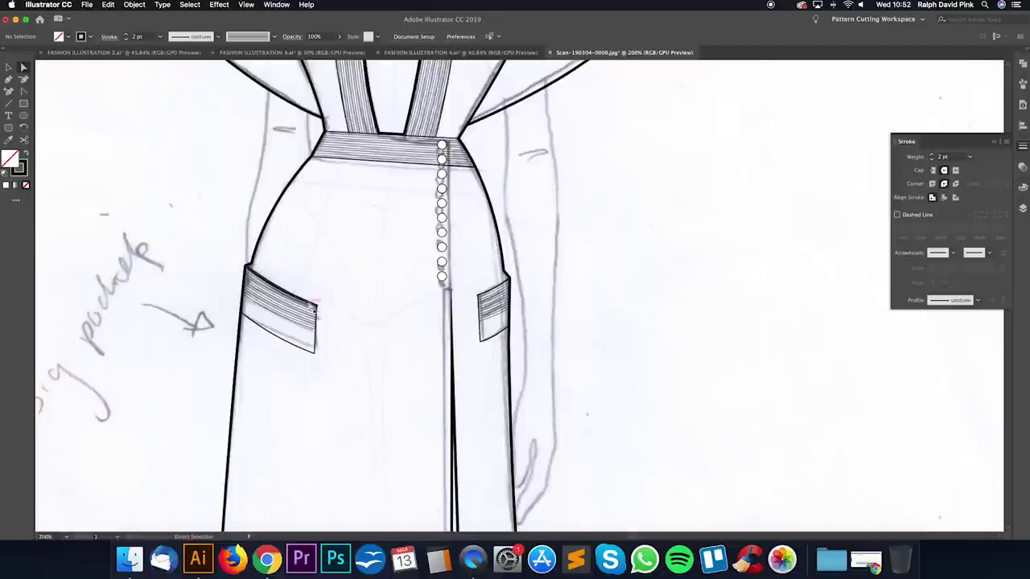
Step: Trace the top edge of the right striped pocket with a curved 2 pt Pen line
key("super+=")
left_click_drag(308, 301, 502, 251)
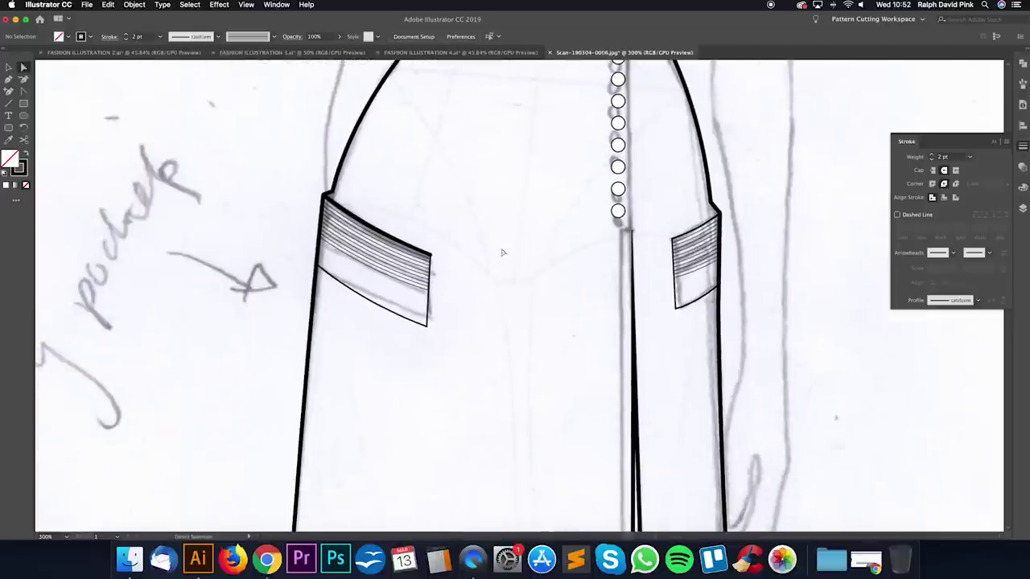
left_click(994, 142)
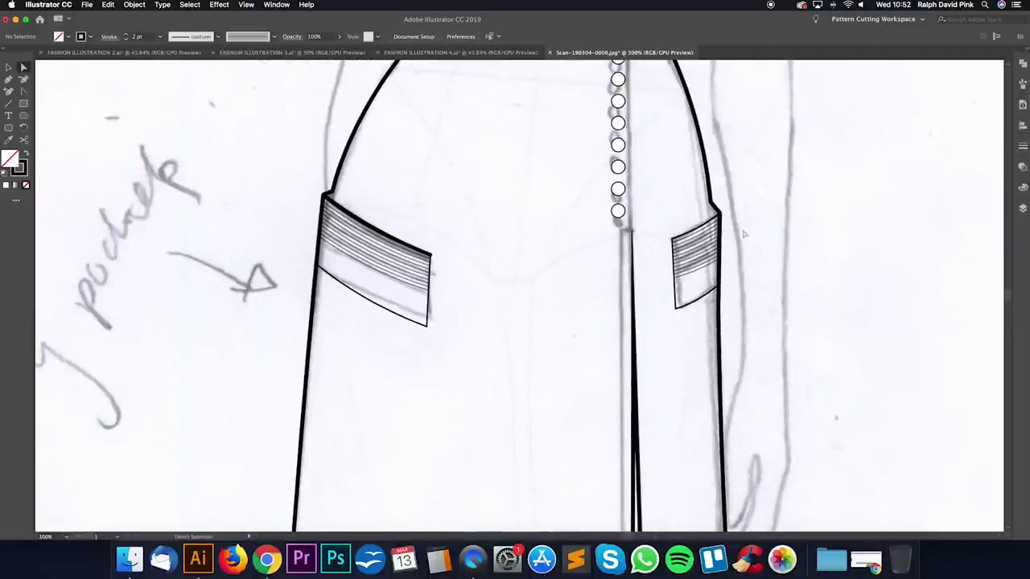
left_click(9, 78)
left_click(672, 239)
left_click_drag(719, 214, 739, 198)
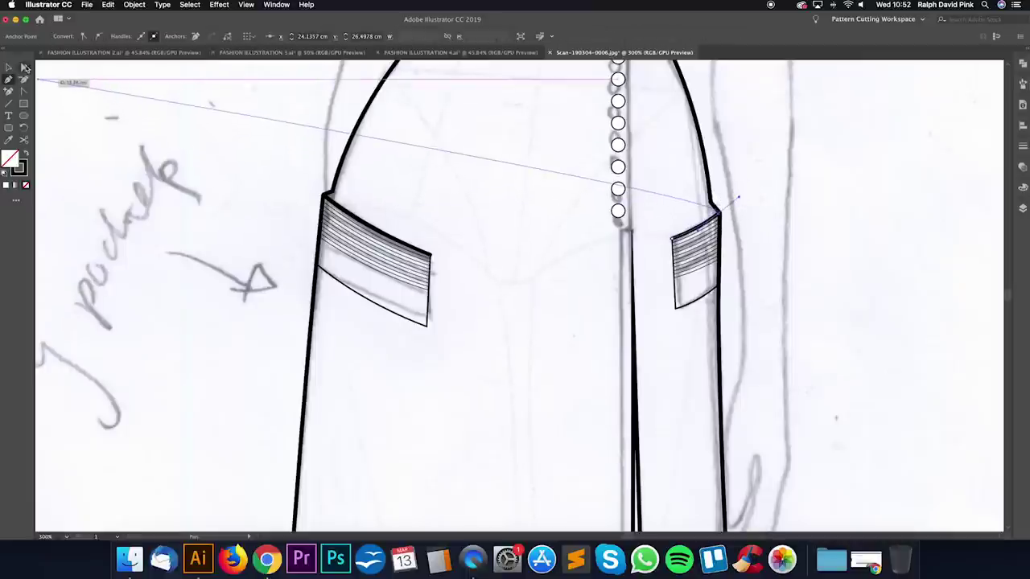
left_click(572, 173, "super")
Step: Draw a 2 pt Pen line from the neckline's base along the waistband's top edge and down beside the buttons to the skirt slit
scroll(572, 173, "up", 3)
scroll(555, 225, "left", 2)
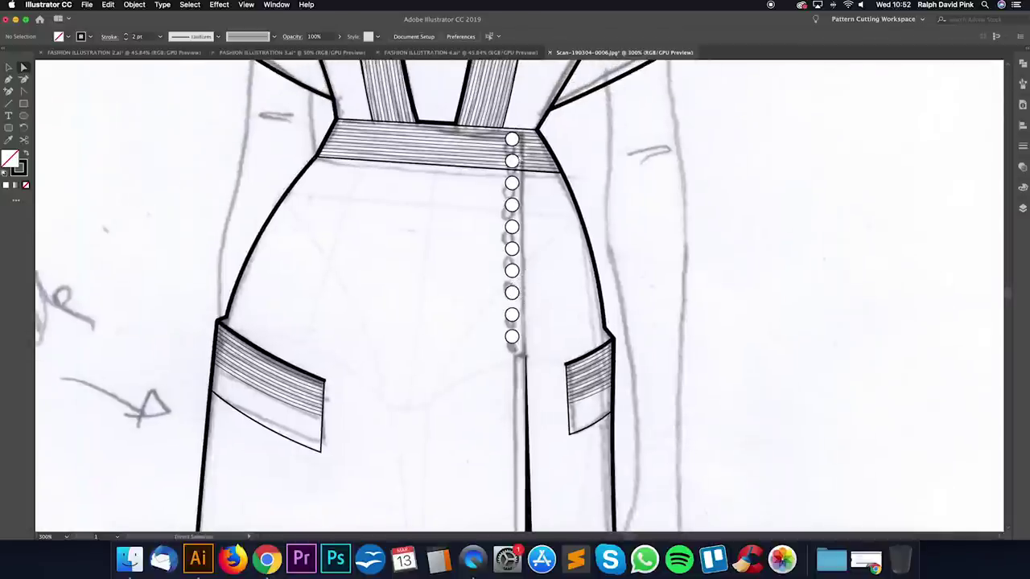
left_click(10, 80)
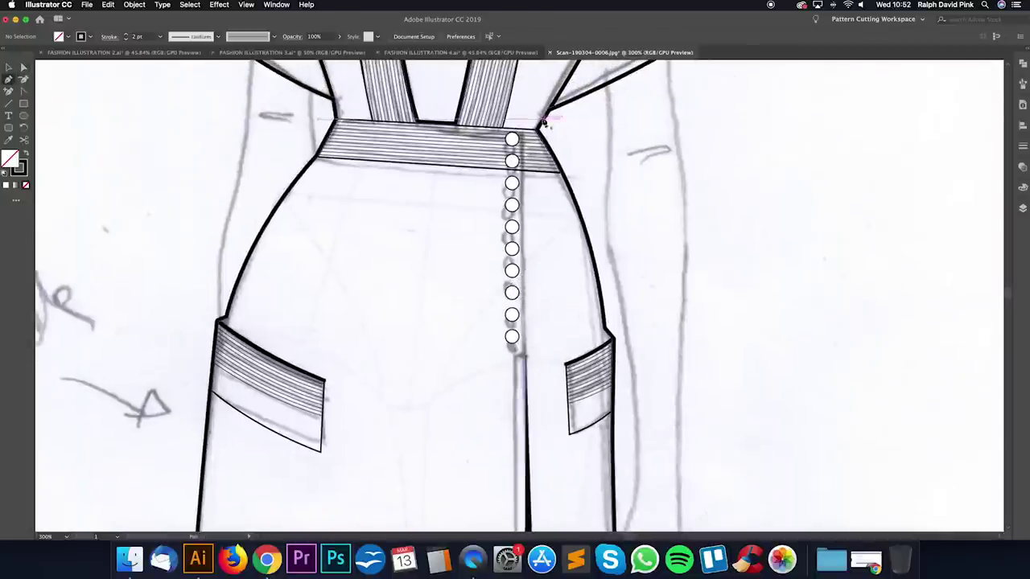
left_click(455, 125)
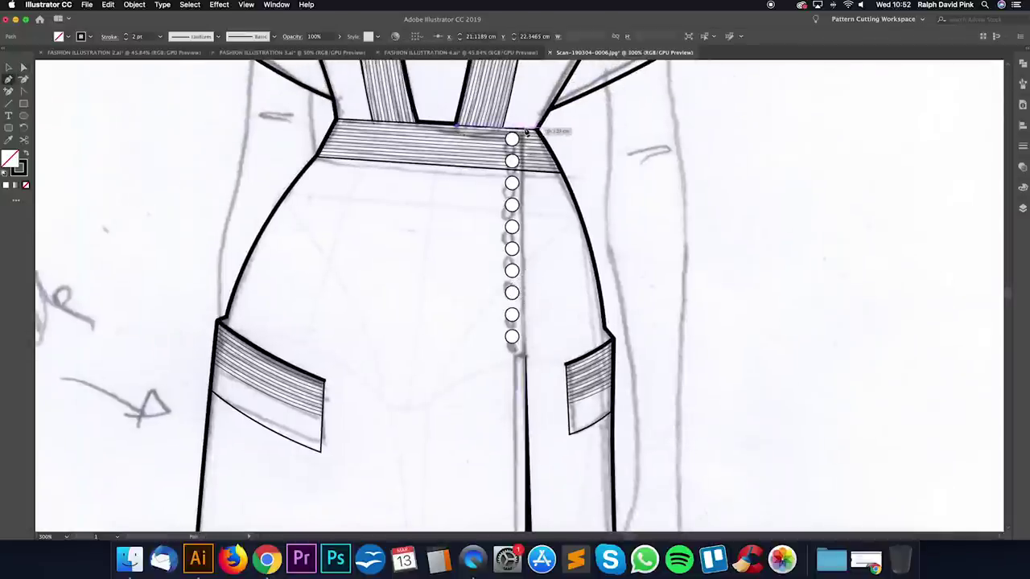
left_click(525, 128)
left_click(524, 355)
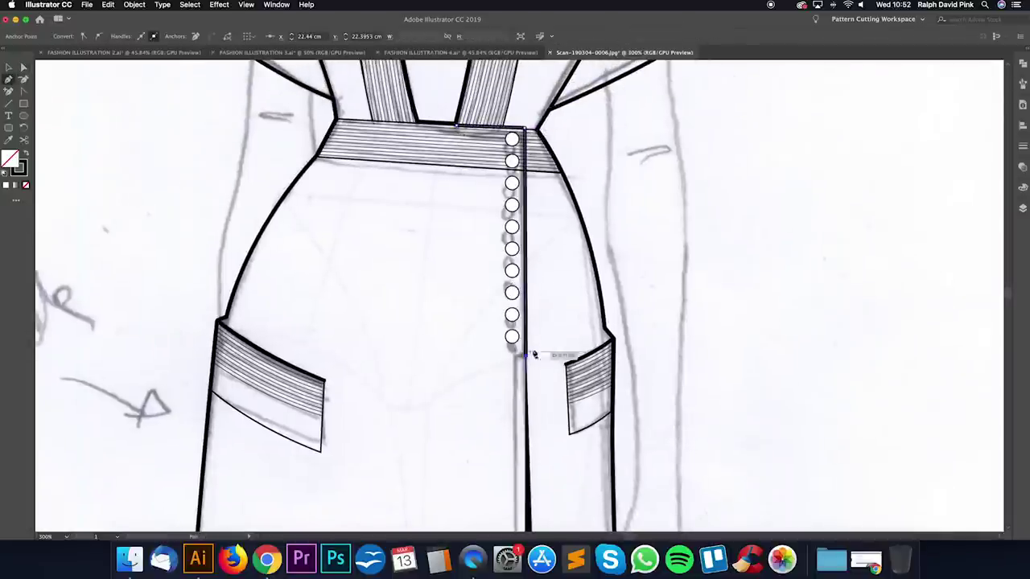
scroll(548, 294, "down", 1)
Step: Nudge the starting anchor of the waistband line at the neckline's base up to Y 22.31 cm
left_click(456, 123)
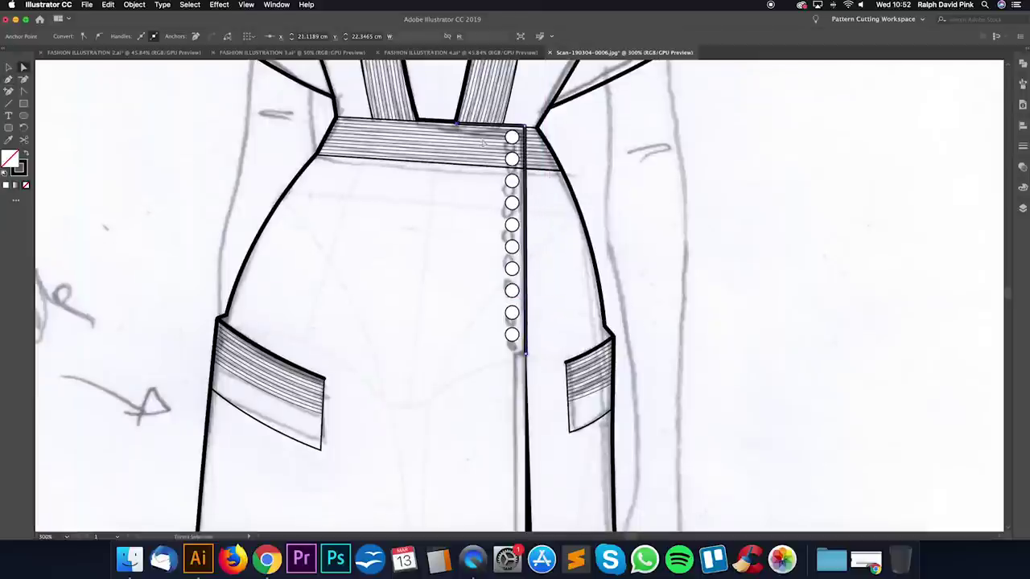
left_click_drag(473, 279, 433, 312)
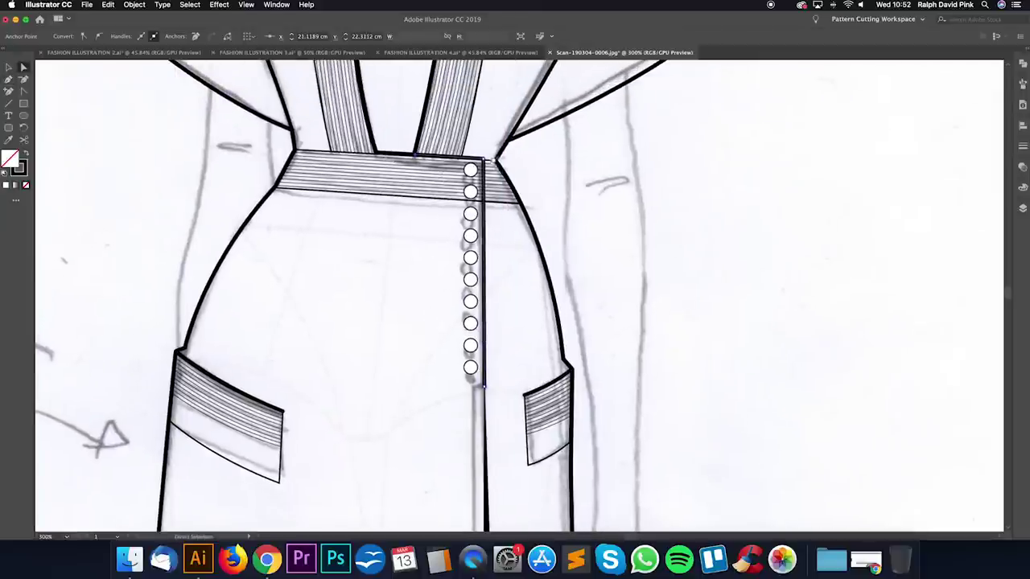
left_click(506, 241)
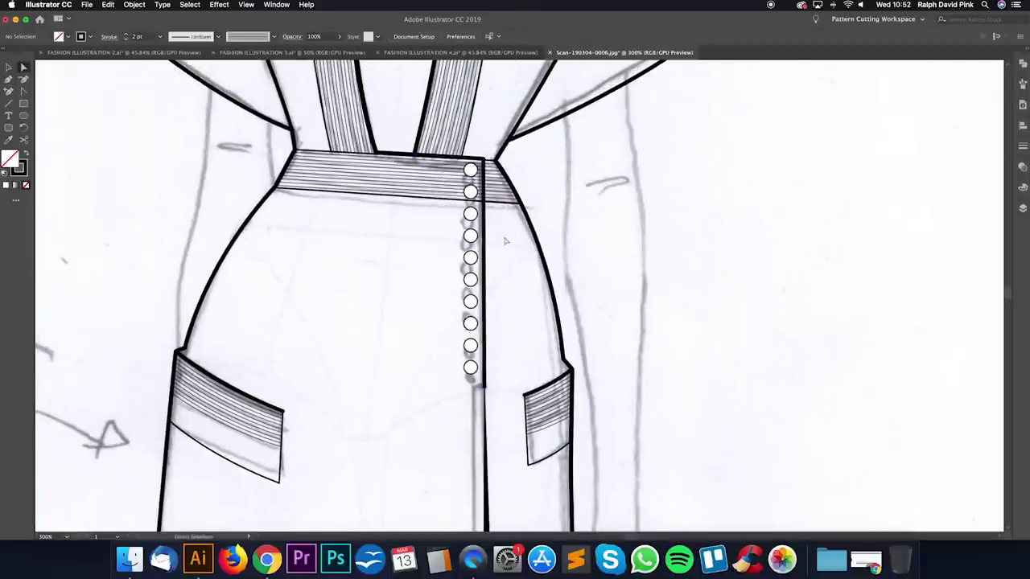
Step: Extend the lower end of the button placket line down along the skirt slit to Y 29.73 cm
scroll(505, 241, "down", 2)
scroll(508, 256, "down", 1)
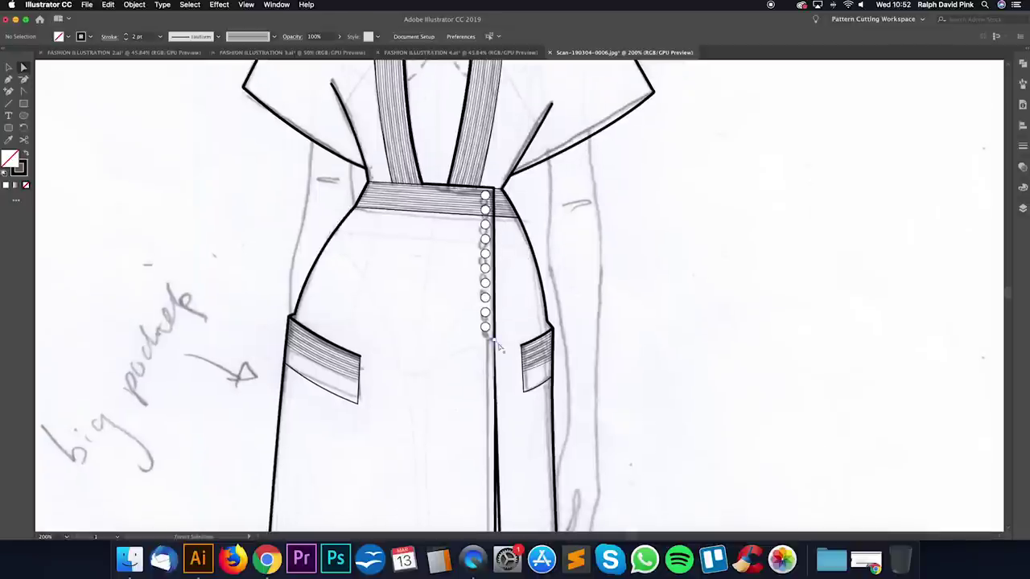
scroll(507, 334, "down", 2)
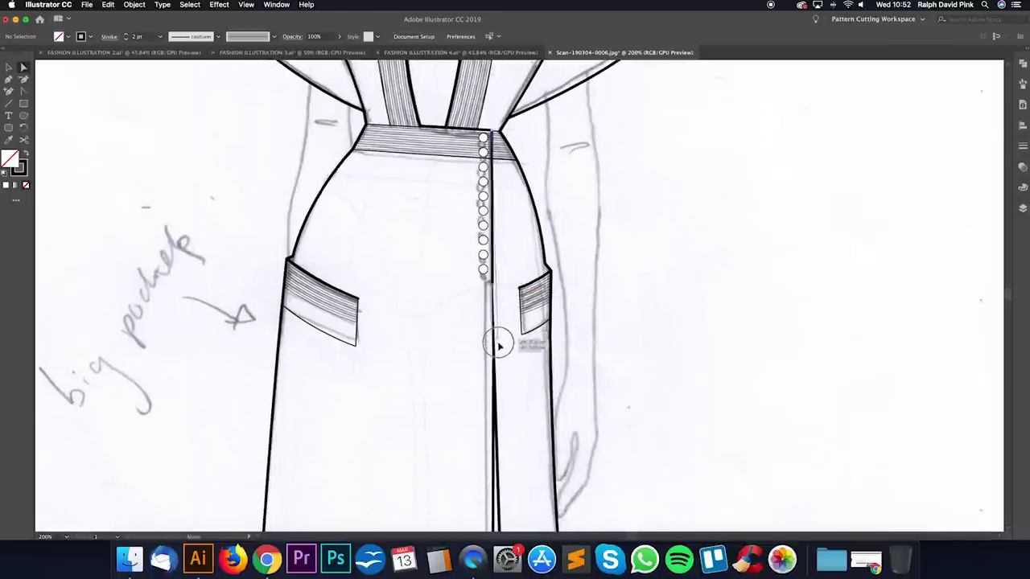
left_click(492, 374)
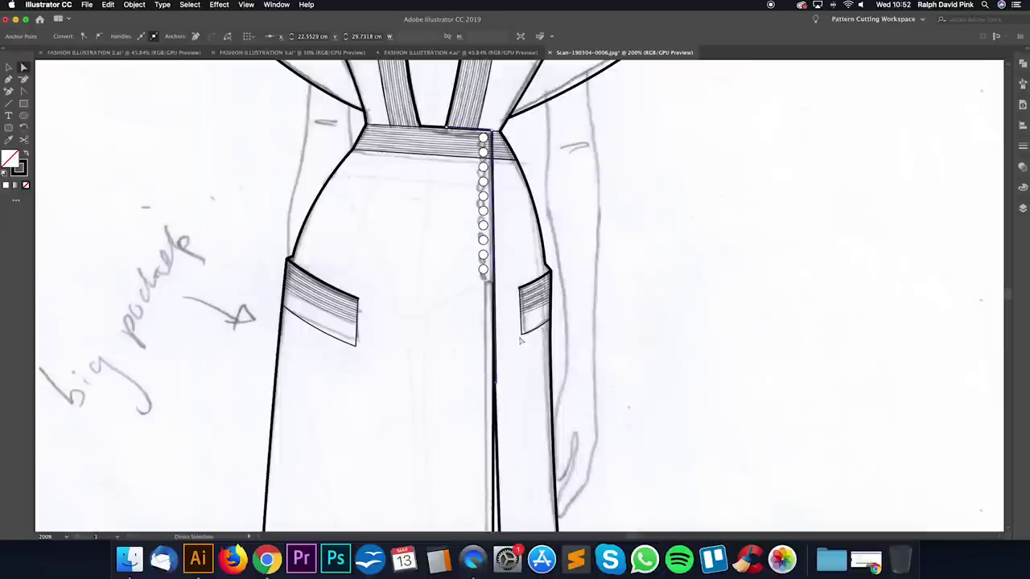
Step: Draw a short, slightly slanted Pen line from the placket line across to the inner slit edge just below the lowest button
left_click(522, 235)
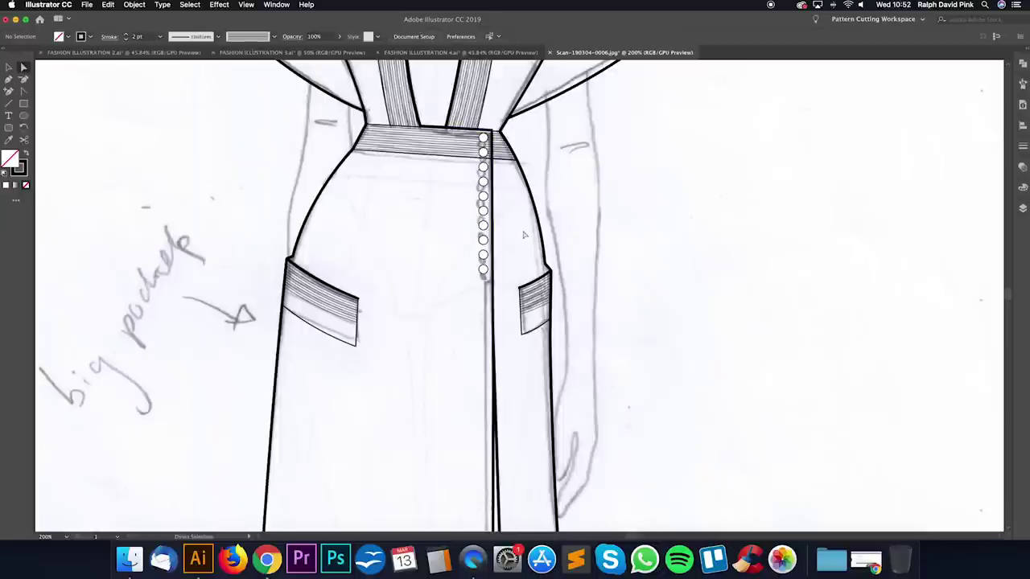
key("super+minus")
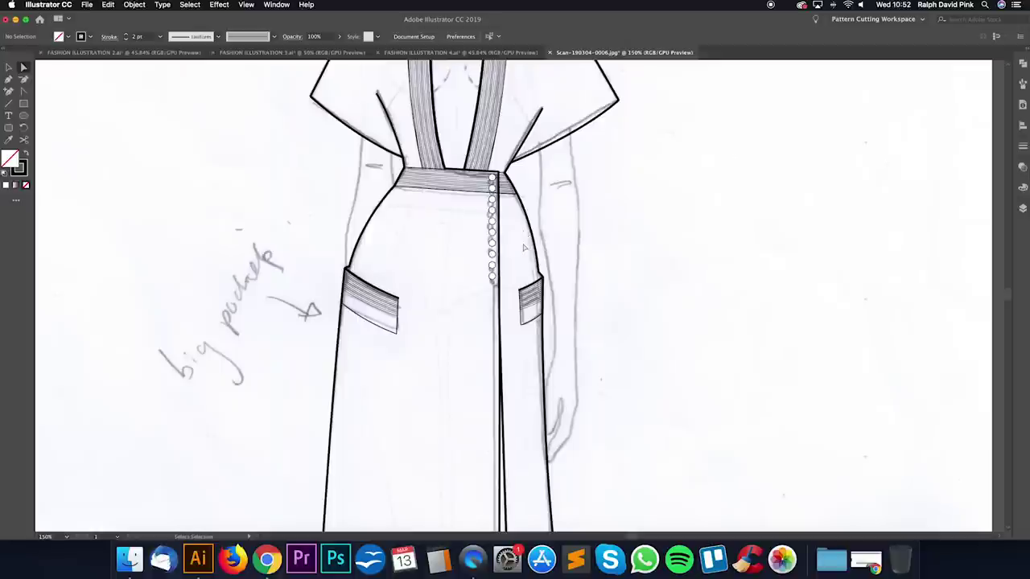
key("p")
key("super+plus")
key("super+plus")
left_click(477, 274)
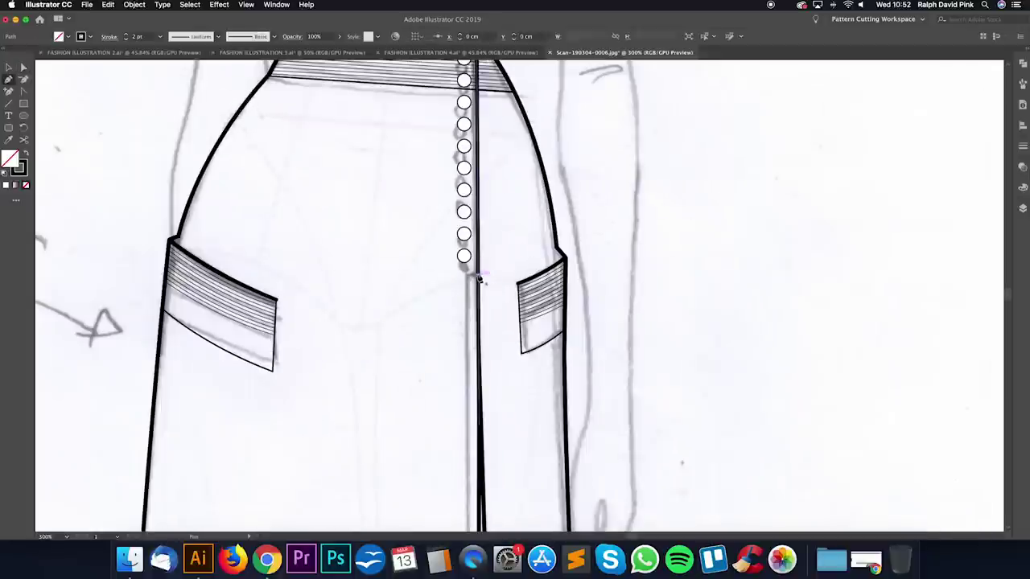
left_click(466, 279)
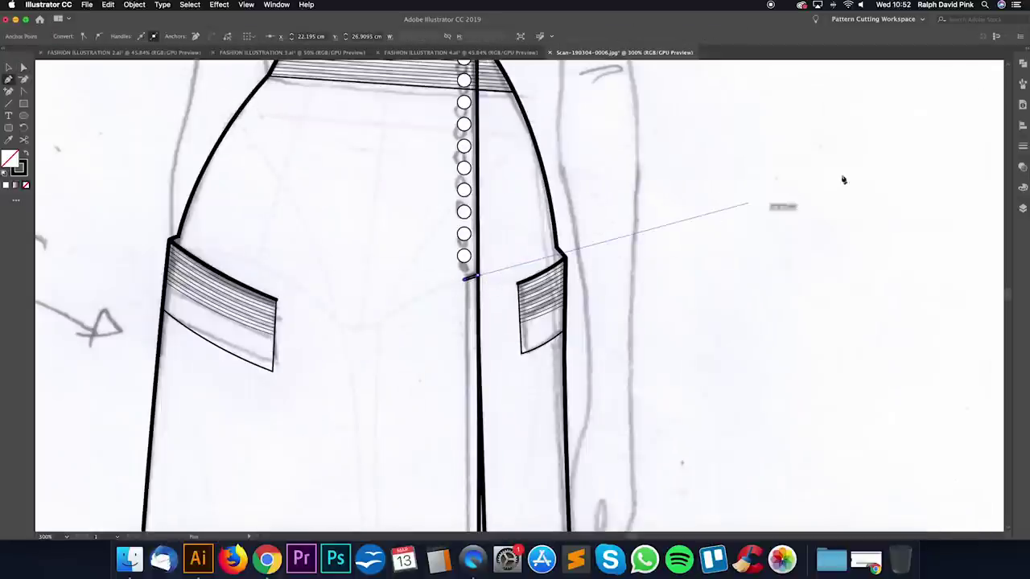
Step: Set the stroke weight of the short line below the lowest button to 0.5 pt and deselect it
left_click(1022, 146)
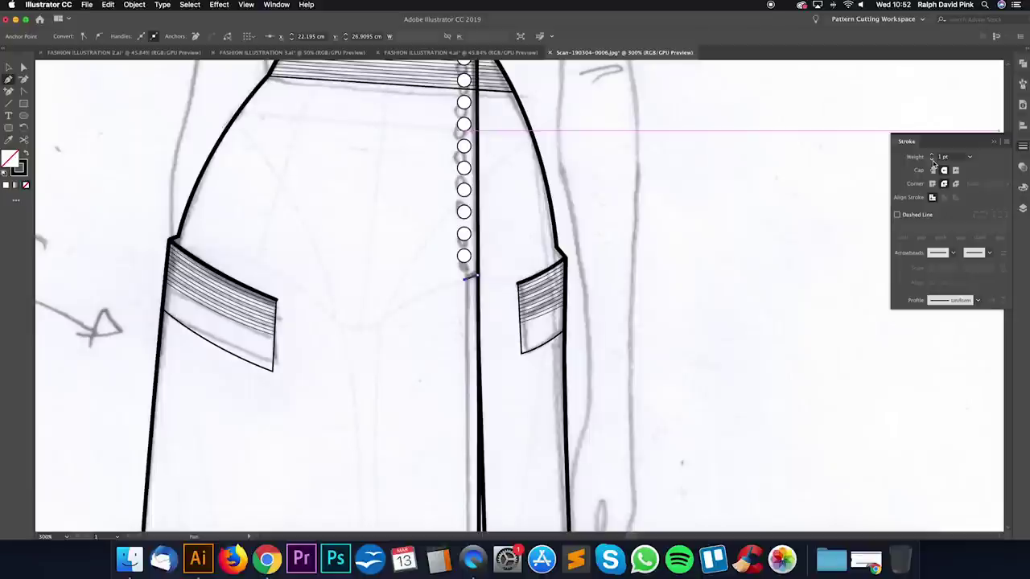
left_click(932, 160)
key("v")
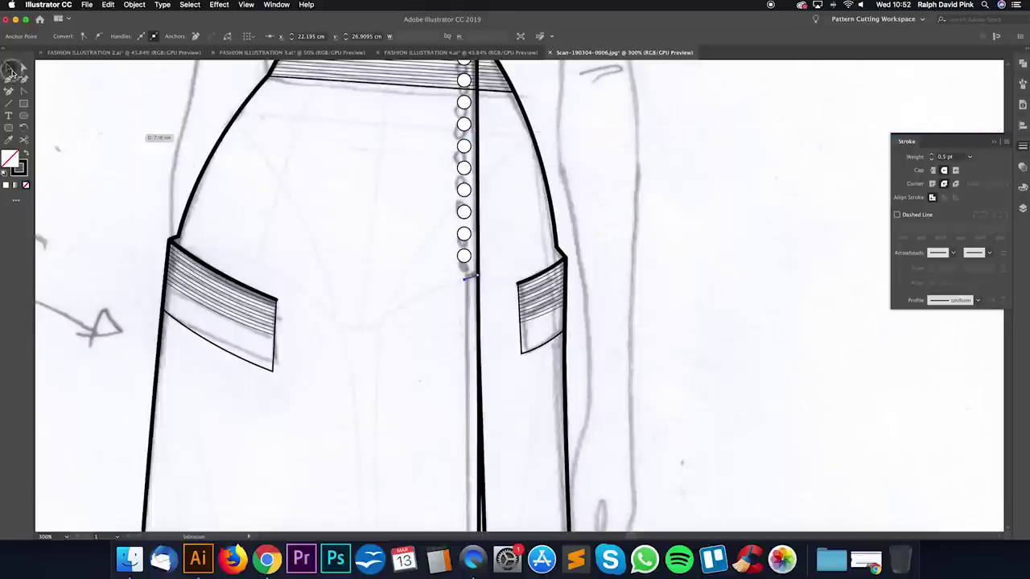
left_click(678, 167)
key("super+minus")
key("super+minus")
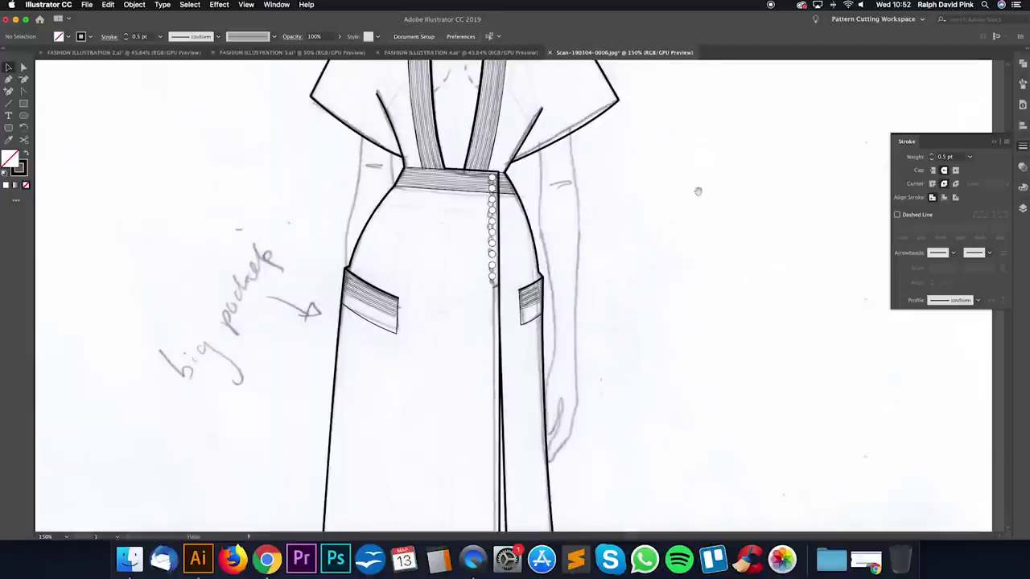
Step: Draw a short 2 pt Pen line from the end of the right hip curve down to the top edge of the right pocket
left_click_drag(623, 300, 642, 258)
left_click_drag(527, 229, 496, 261)
key("super+plus")
key("super+plus")
key("super+plus")
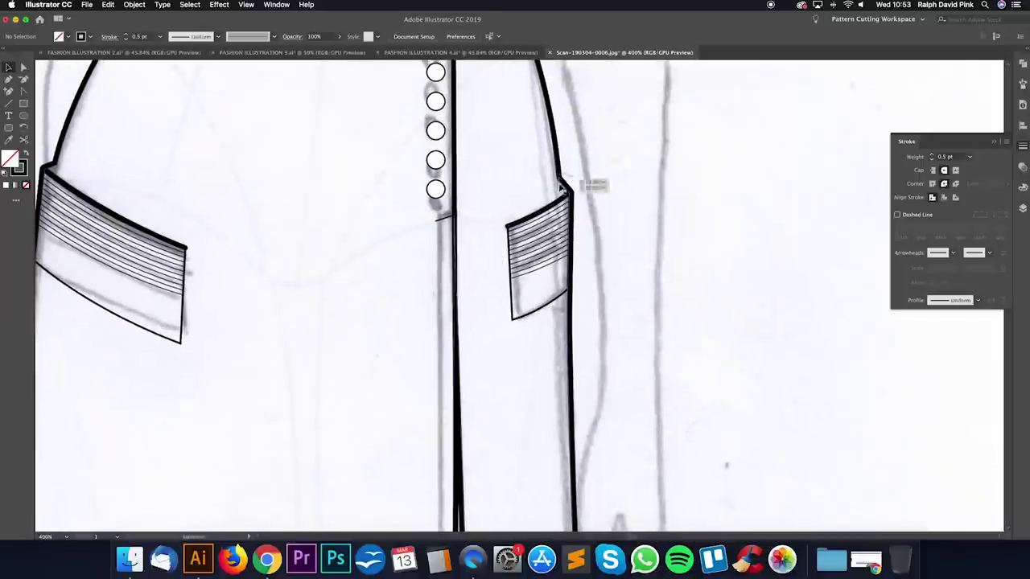
key("p")
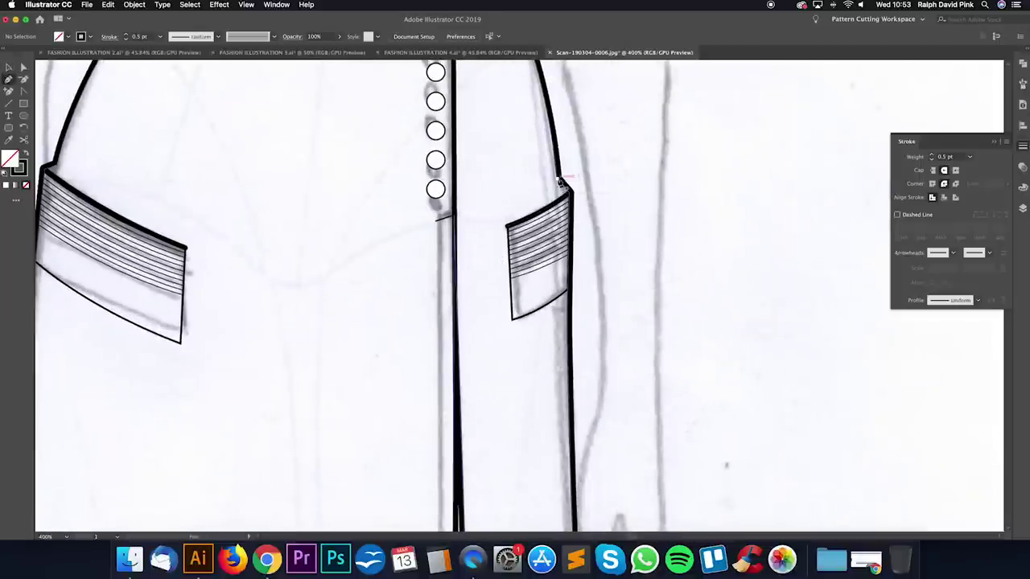
left_click(559, 178)
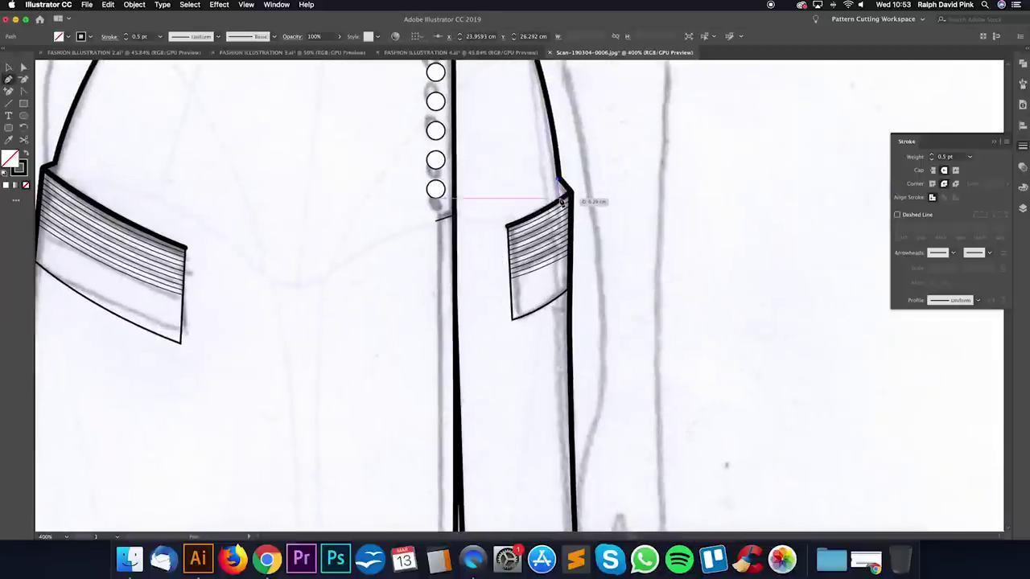
left_click(560, 197)
left_click(932, 155)
left_click(932, 156)
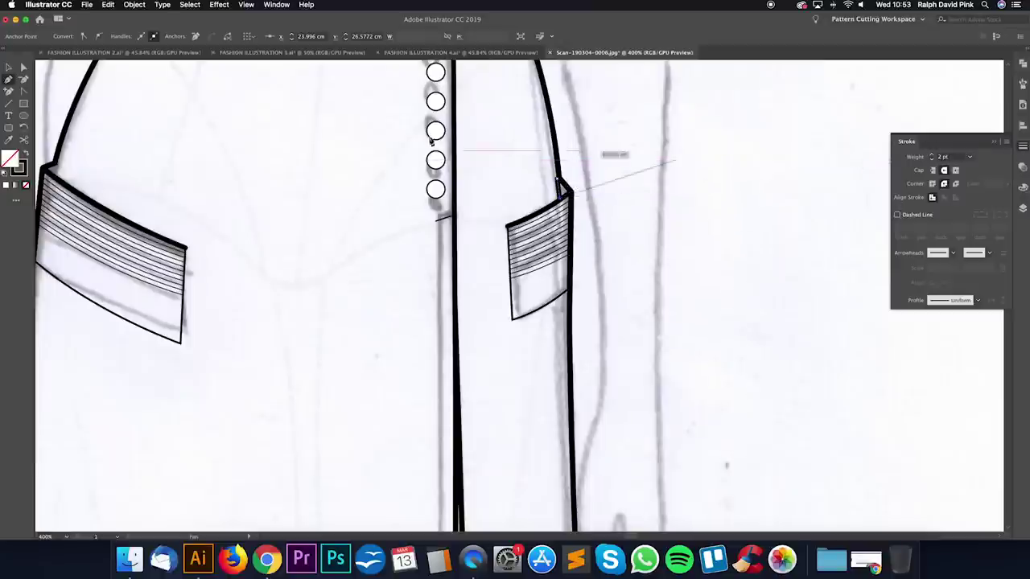
Step: Adjust the end anchors of the short line at the right pocket so it continues the hip curve down to the pocket edge
left_click(23, 67)
left_click(557, 179)
mouse_move(557, 179)
left_mouse_down()
mouse_move(581, 168)
mouse_move(559, 171)
left_mouse_up()
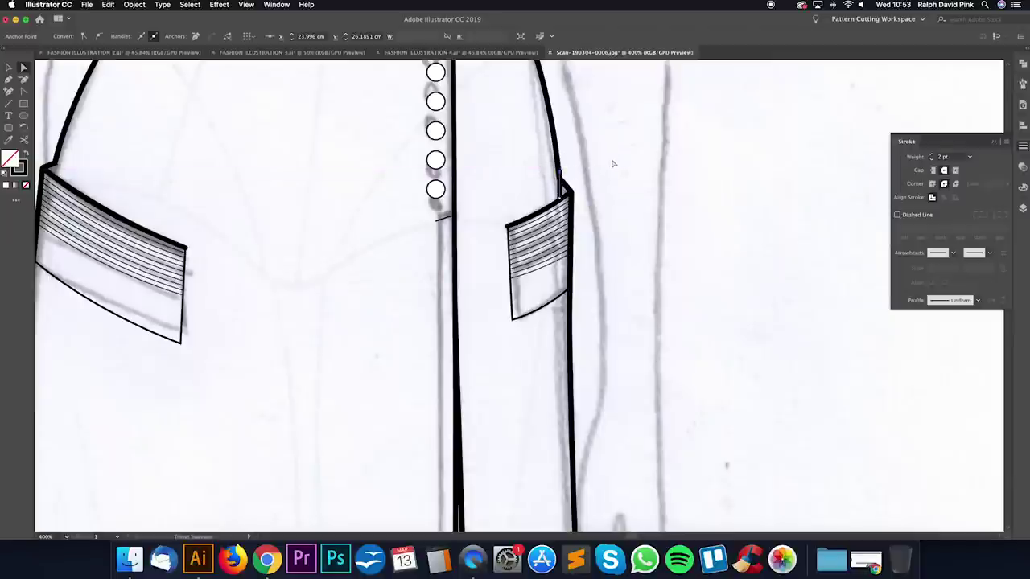
key("super+equal")
key("super+equal")
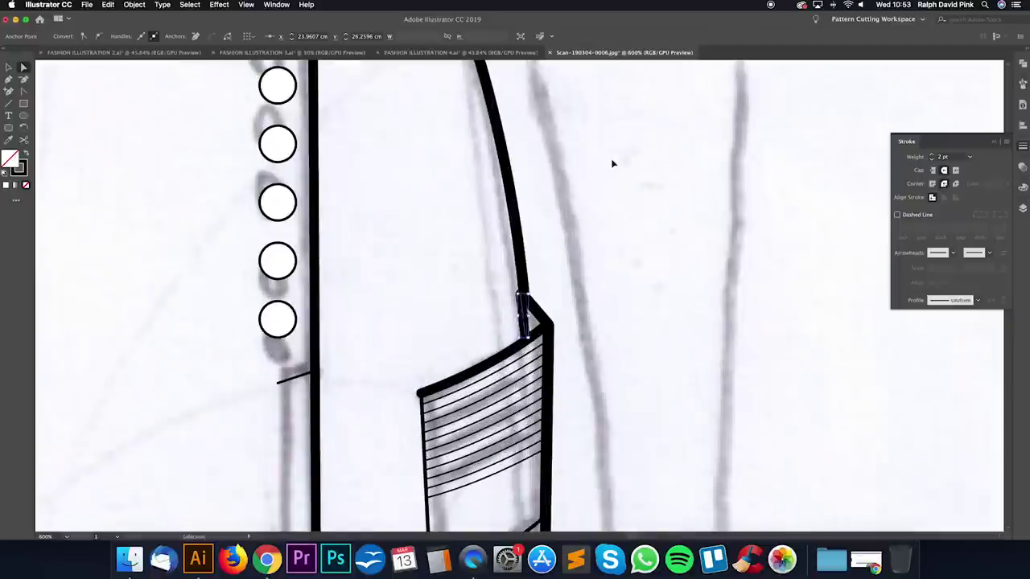
left_click_drag(521, 297, 615, 250)
left_click_drag(523, 296, 523, 298)
scroll(577, 278, "up", 1)
left_click_drag(525, 353, 524, 308)
left_click(573, 287)
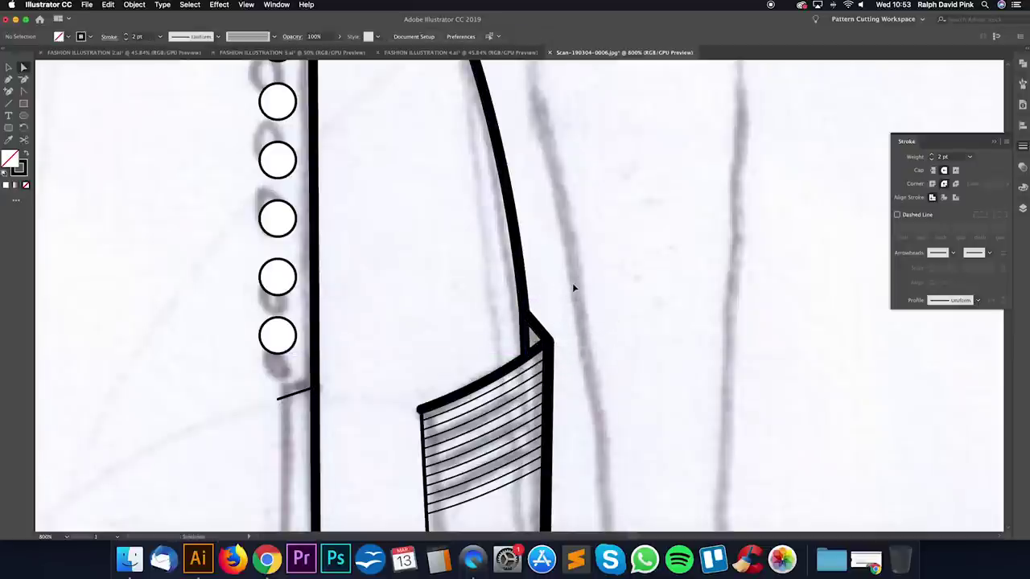
Step: Draw a short 2 pt Pen line continuing the left hip curve down to the top edge of the left pocket
key("super+minus")
key("super+minus")
key("super+minus")
left_click_drag(290, 275, 463, 264)
scroll(361, 272, "up", 4)
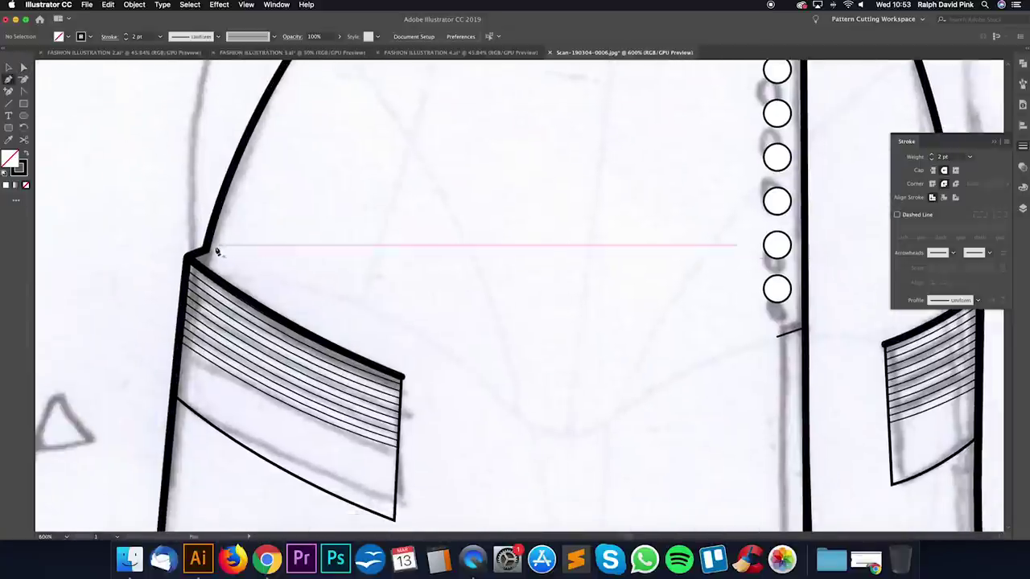
left_click(206, 242)
left_click(201, 267)
left_click(23, 67)
left_click(211, 117)
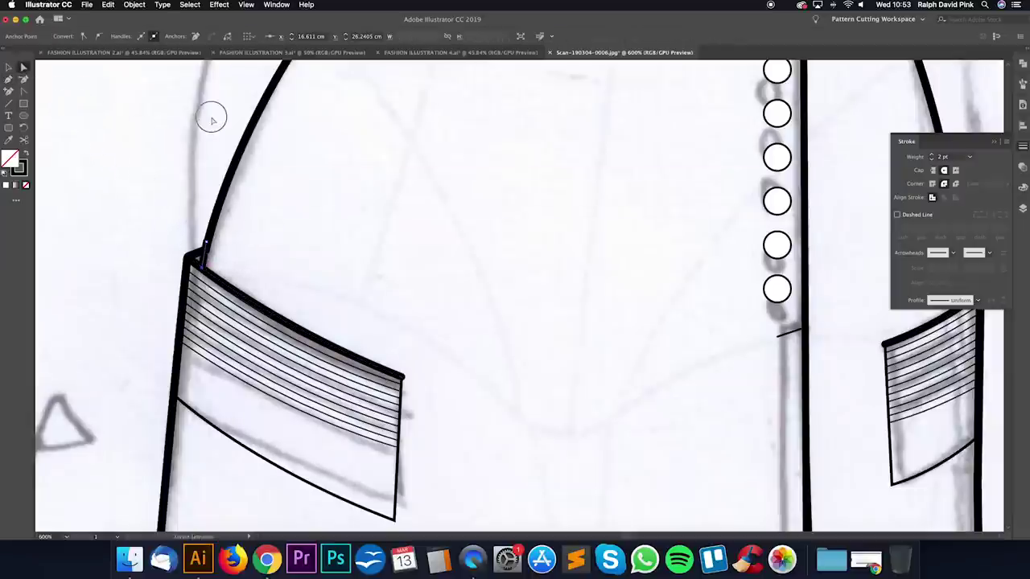
left_click(211, 118)
Step: Draw a straight 2 pt Pen line over the lower part of the left skirt fold, starting at the step in the hem
key("super+minus")
key("super+minus")
key("super+minus")
key("super+minus")
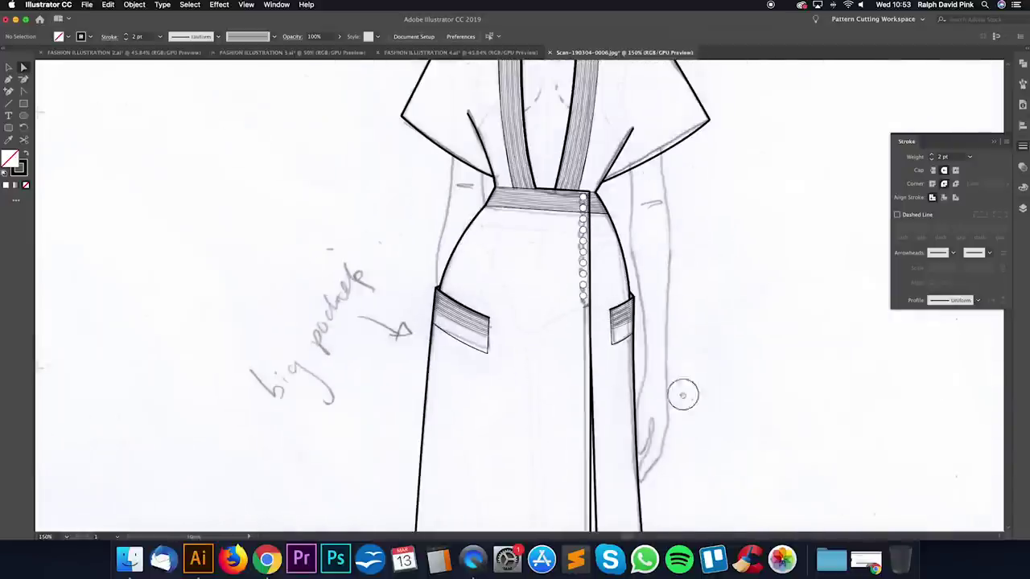
left_click_drag(682, 394, 557, 378)
left_click_drag(575, 300, 616, 170)
left_click(8, 80)
left_click(353, 387)
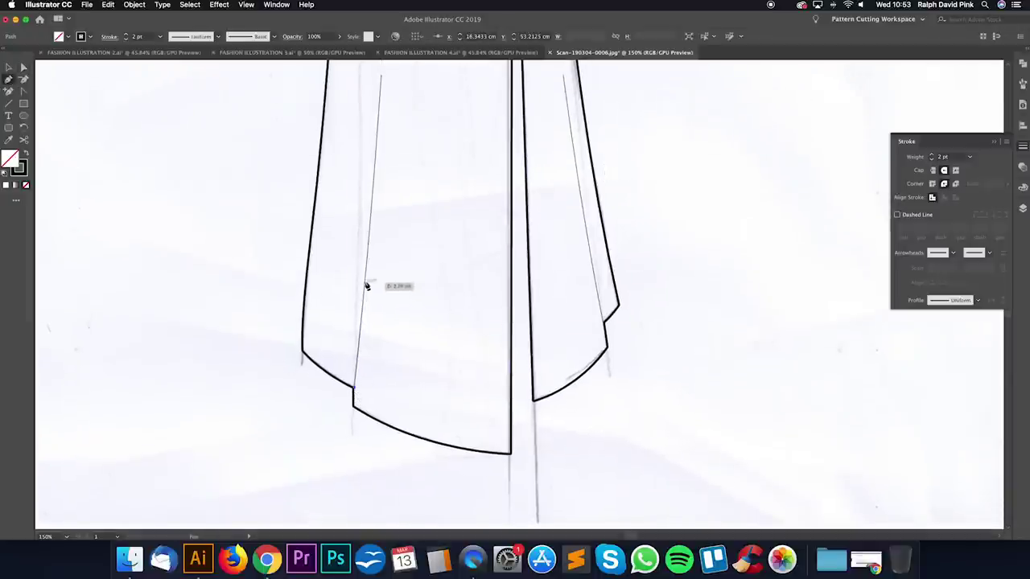
left_click(365, 282)
left_click(428, 331, "super")
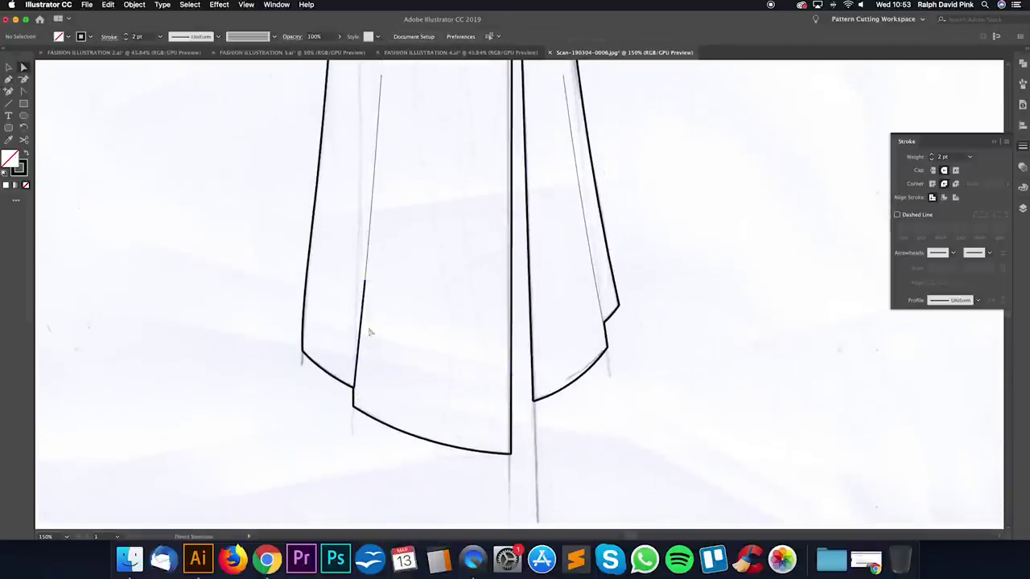
left_click(354, 386)
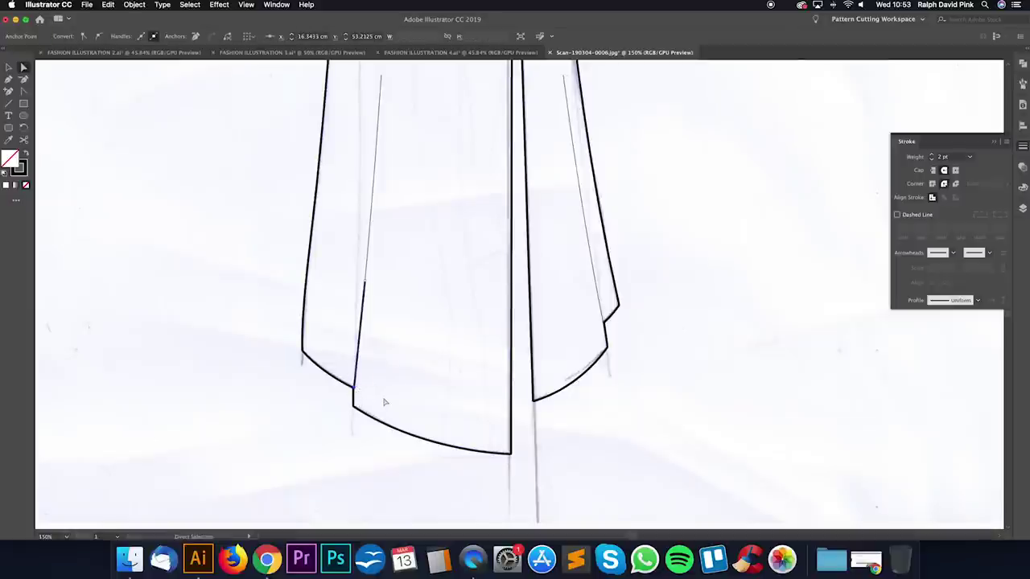
left_click(389, 386)
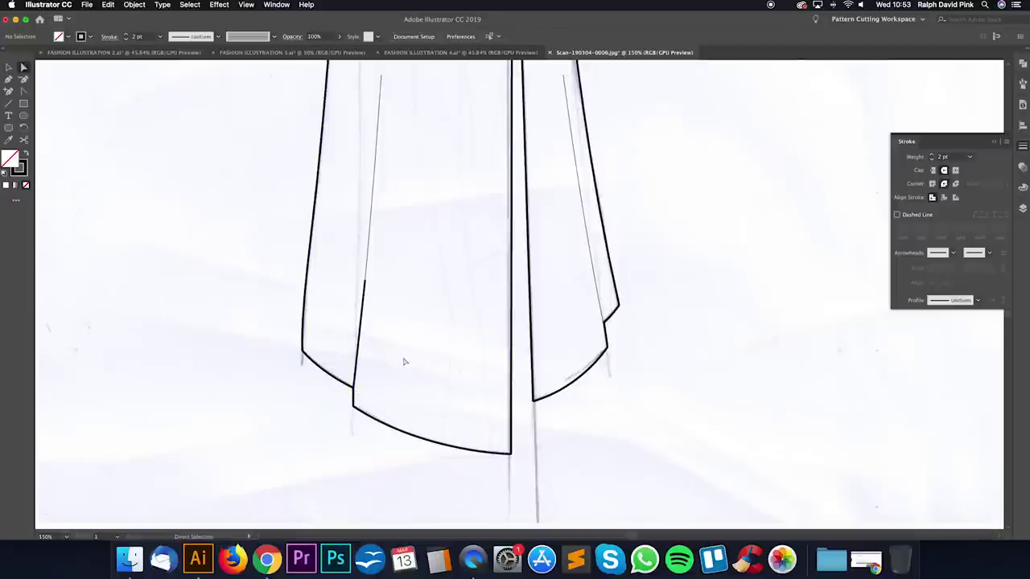
Step: Draw a straight 2 pt Pen line over the lower part of the right skirt fold, starting at the notch in the hem
key("p")
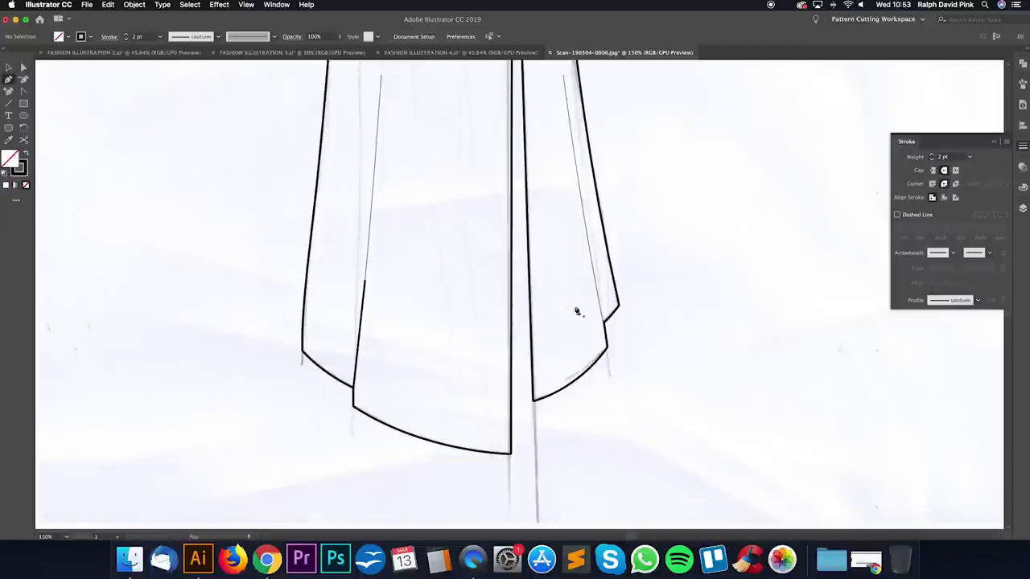
left_click(605, 323)
left_click(585, 224)
left_click(615, 236, "super")
left_click(604, 325, "super")
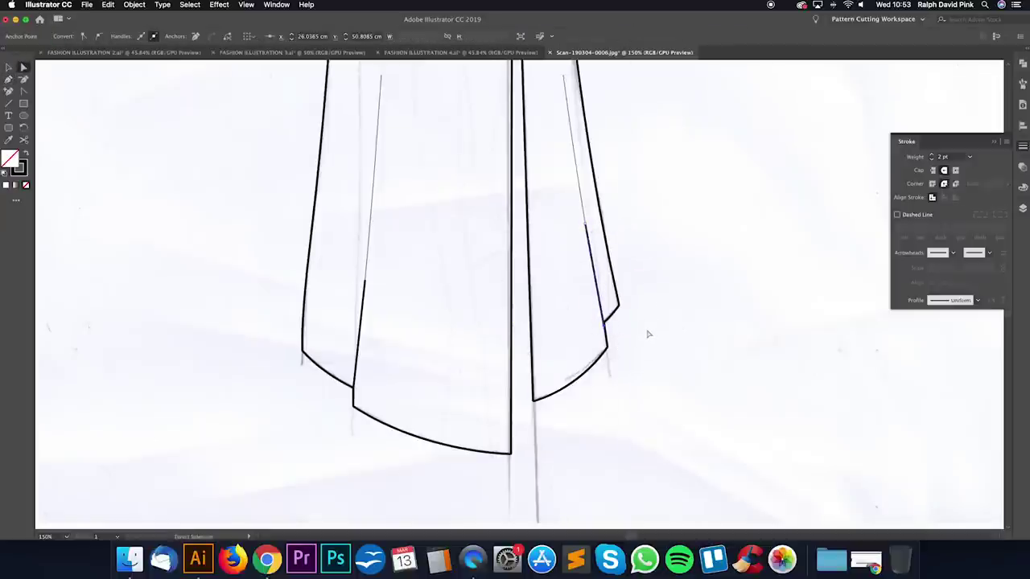
left_click(655, 330)
Step: Hide the Outline, Details, Body and Model layers one after another to review what each contributes to the illustration
left_click_drag(667, 181, 668, 351)
left_click_drag(574, 76, 581, 418)
left_click_drag(627, 242, 616, 453)
left_click_drag(610, 256, 558, 140)
key("super+minus")
key("super+minus")
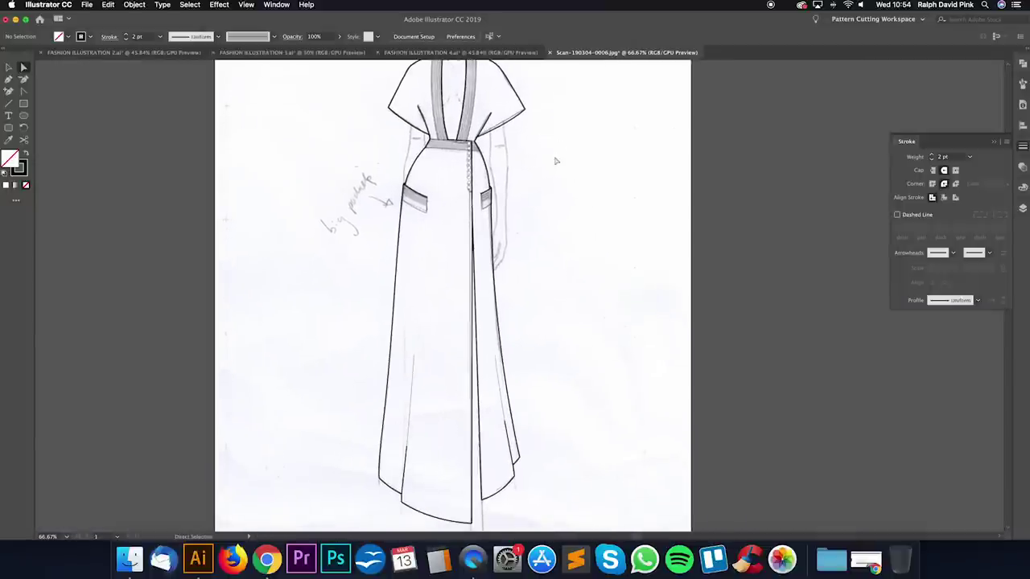
left_click(1023, 208)
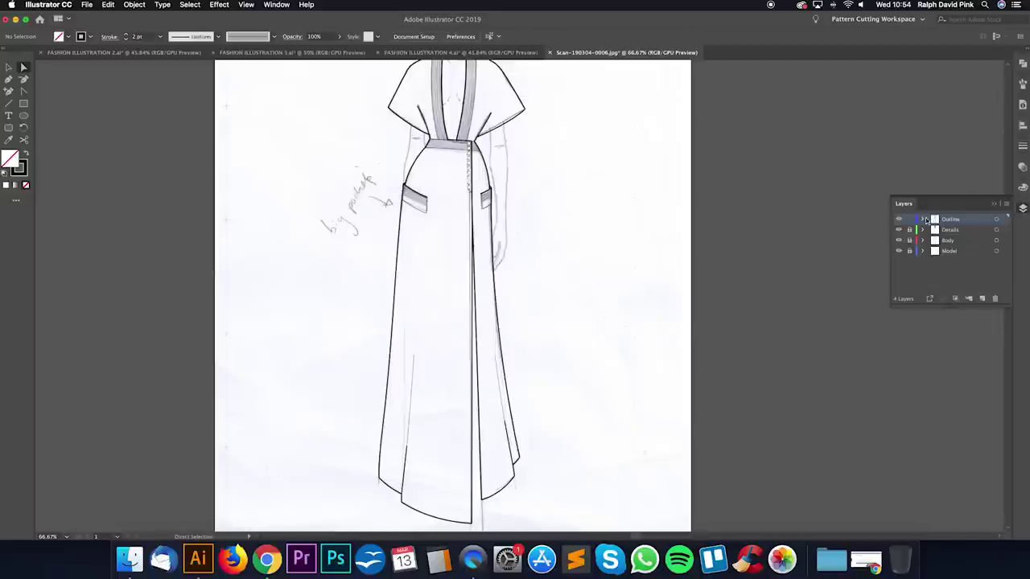
left_click(899, 219)
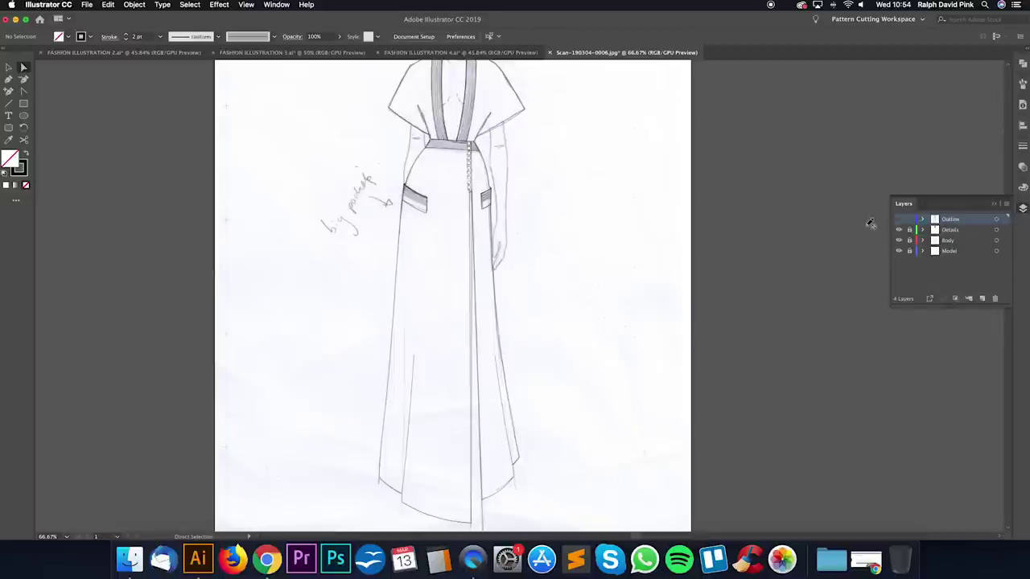
scroll(604, 234, "up", 2)
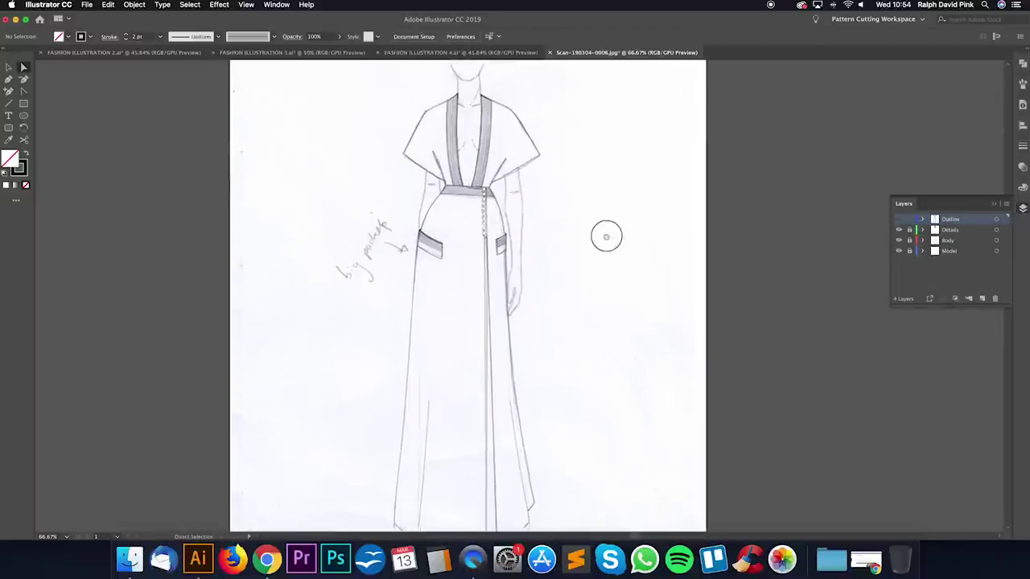
left_click(899, 230)
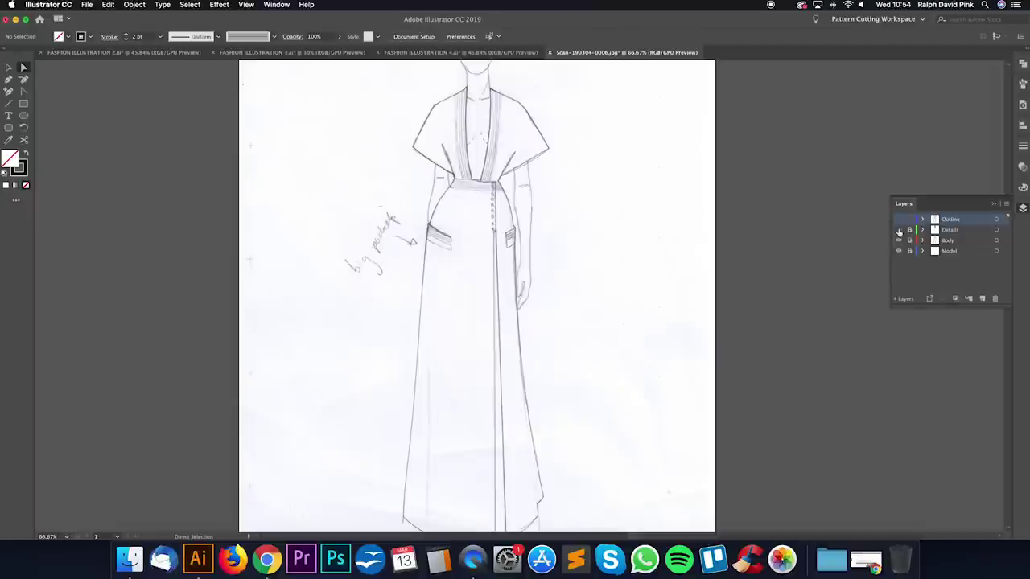
left_click(899, 241)
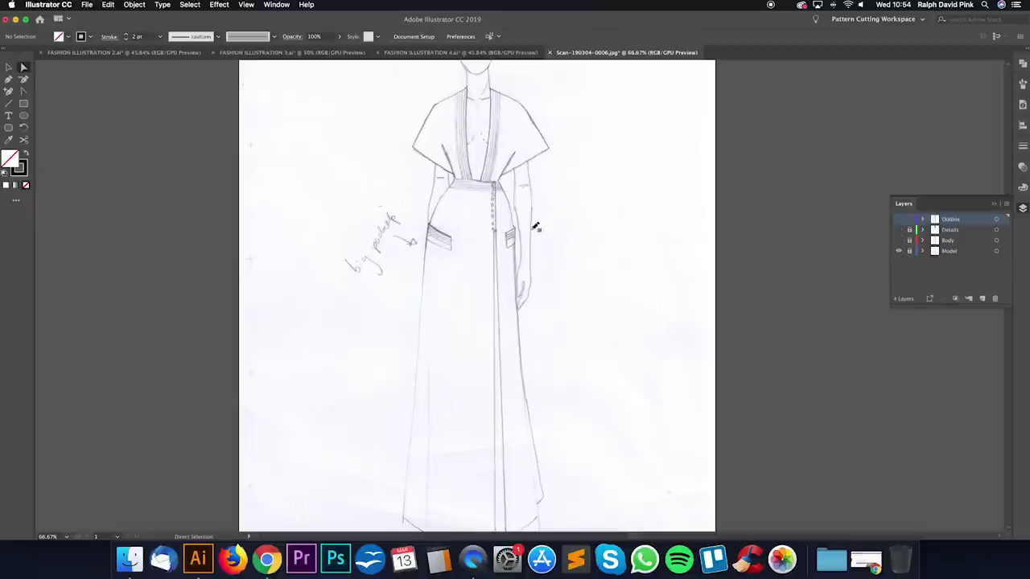
left_click(898, 250)
Step: Show the Body, Model, Details and Outline layers again and view the whole illustration
left_click(898, 241)
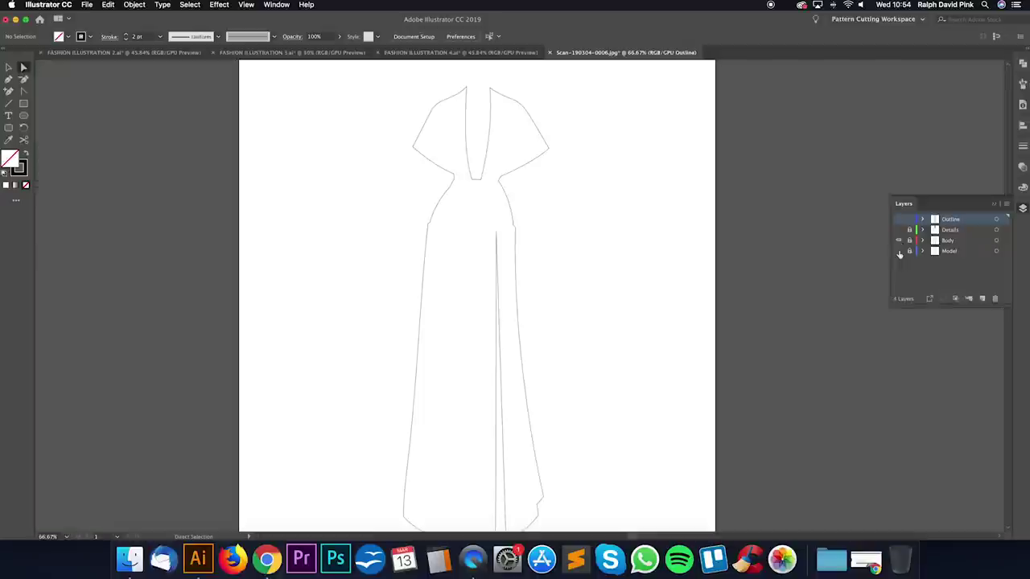
left_click(898, 250)
left_click(898, 230)
left_click(898, 219)
key("v")
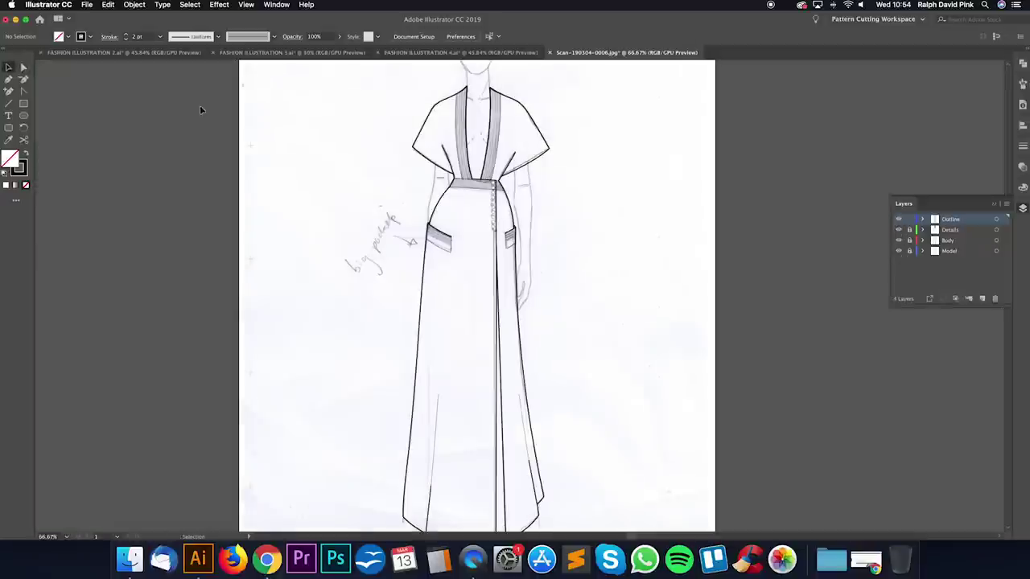
key("super+minus")
left_click_drag(590, 164, 544, 217)
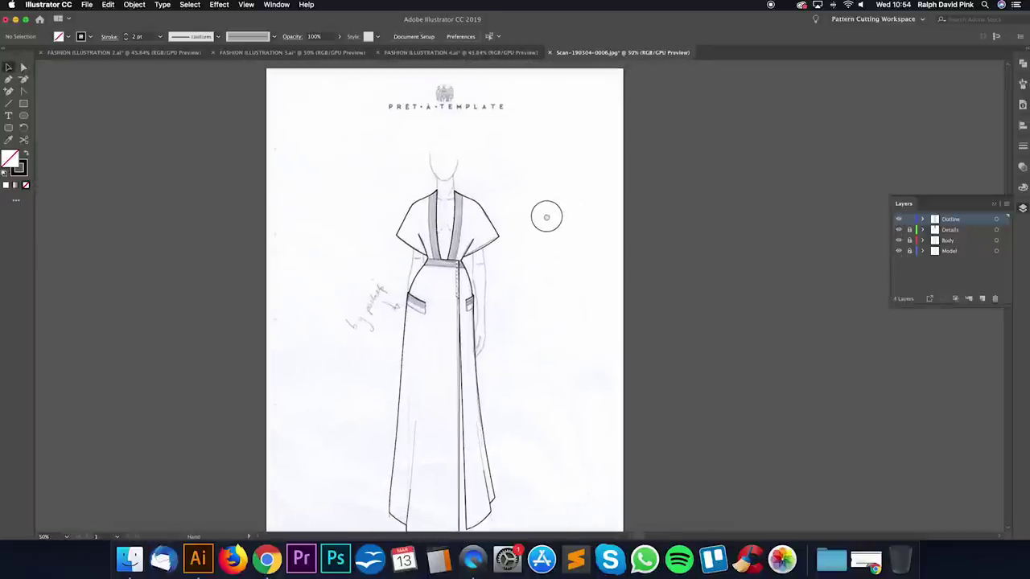
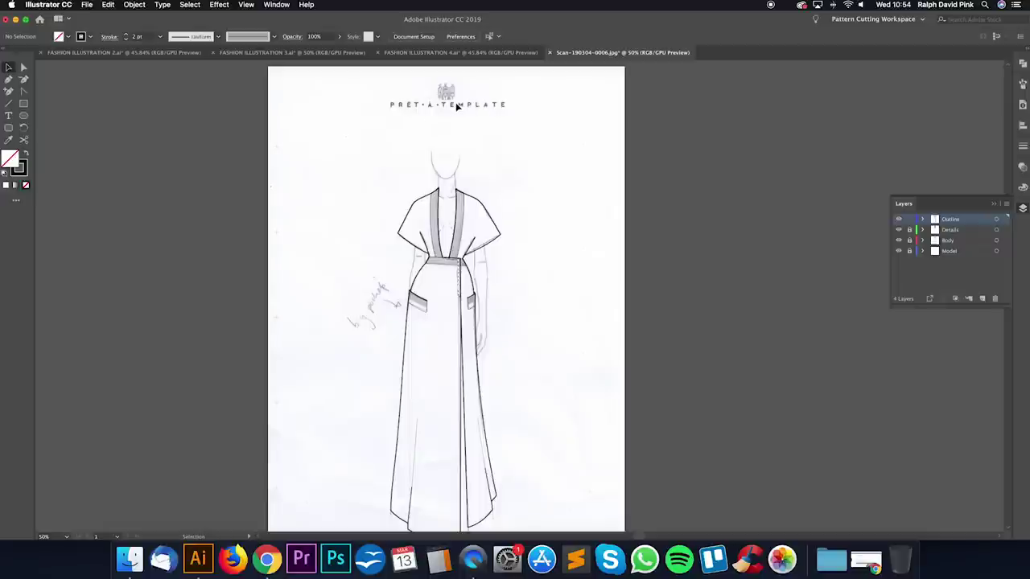
Step: Move the Illustrator window aside to uncover the desktop and open the VIDEO BLOG folder in Finder
left_click_drag(687, 26, 497, 28)
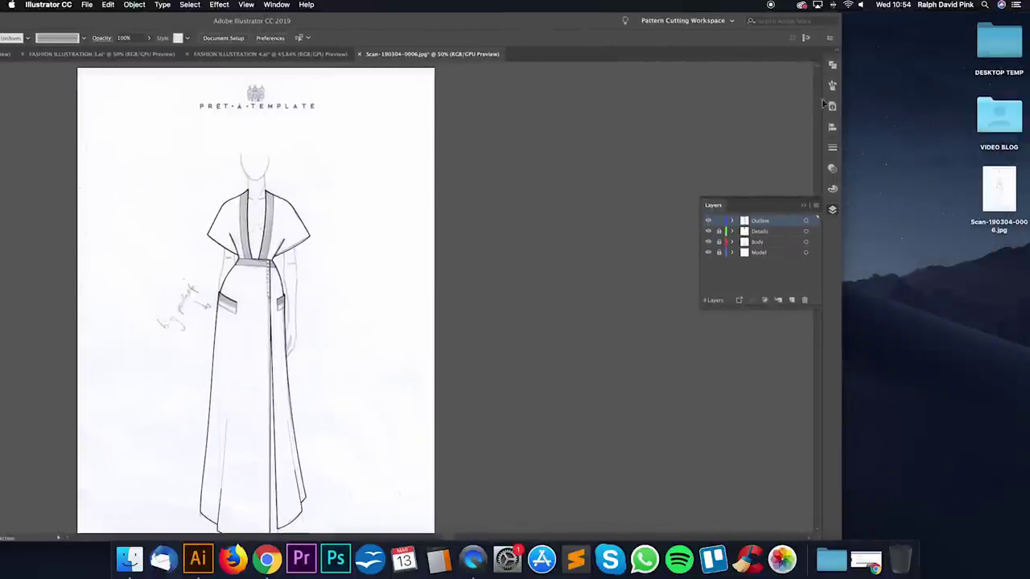
left_click(897, 140)
double_click(973, 121)
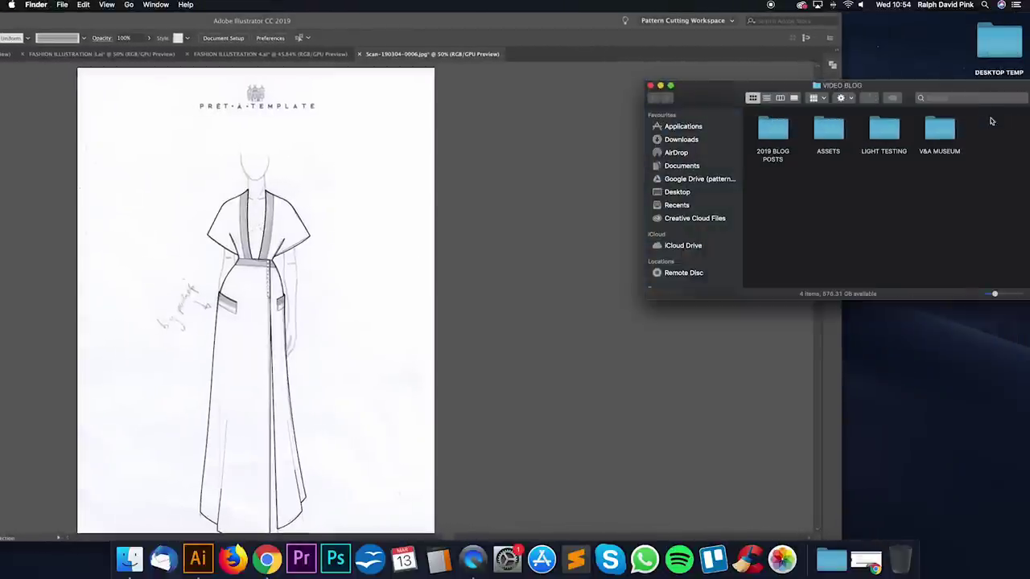
Step: Look through the 2019 BLOG POSTS folder, including the digital fashion illustration project's ASSETS, for the figure template files
double_click(779, 135)
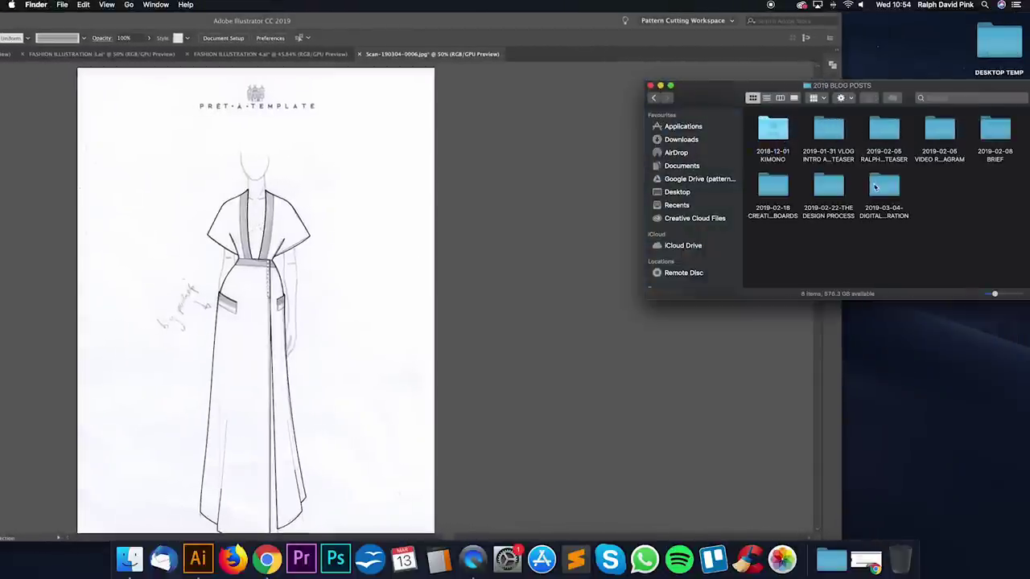
double_click(881, 187)
double_click(772, 128)
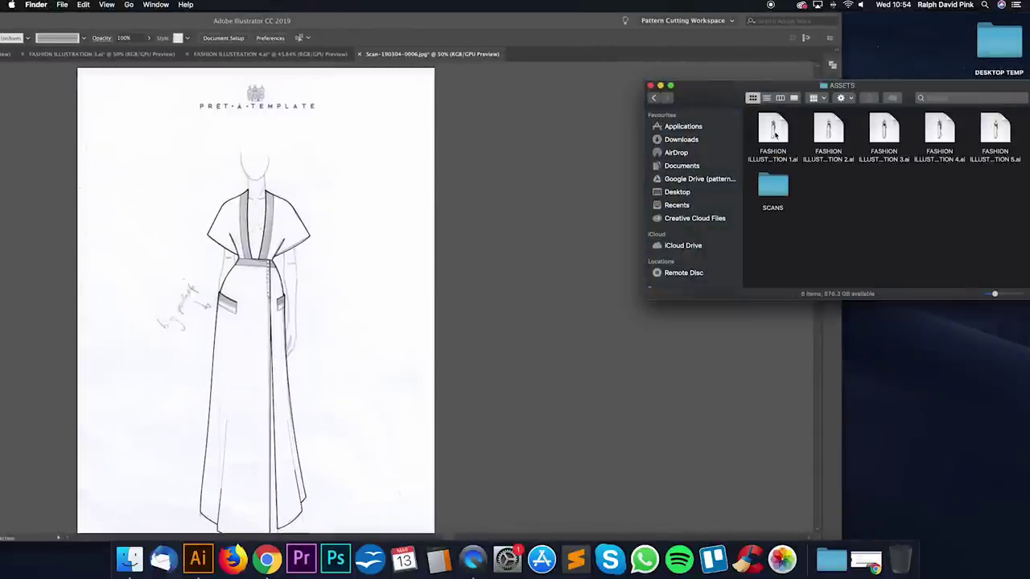
left_click(654, 98)
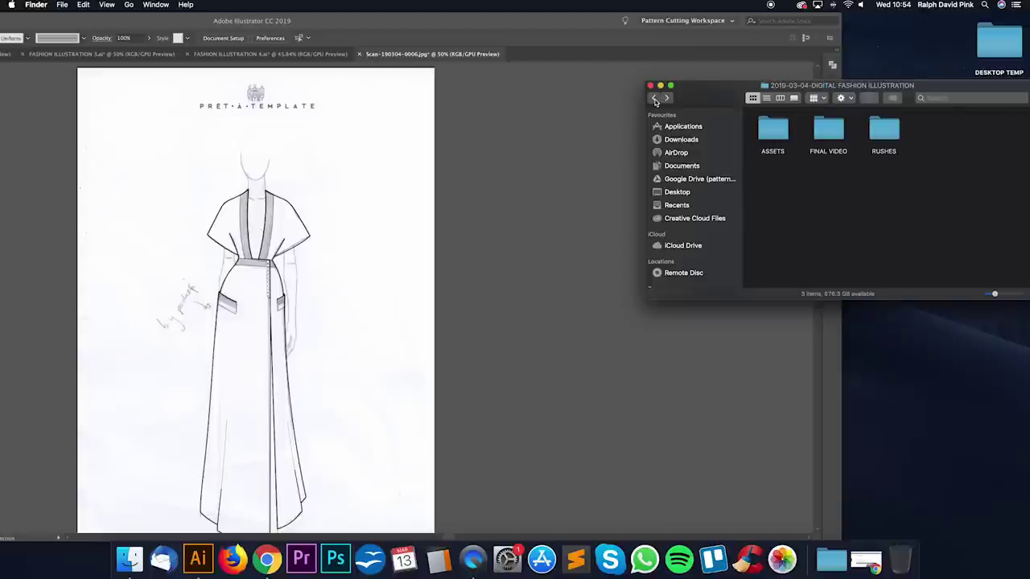
left_click(653, 98)
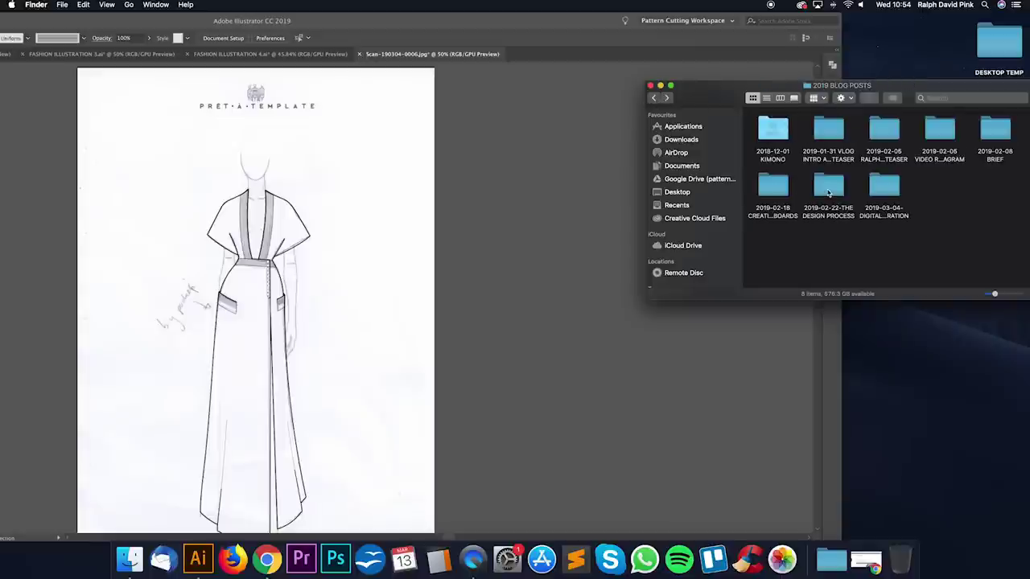
Step: Open the catwalk A4 K10 and croqui A4 K30 templates from the 2019-02-22 design process project's ASSETS folder in Illustrator
double_click(827, 187)
double_click(789, 146)
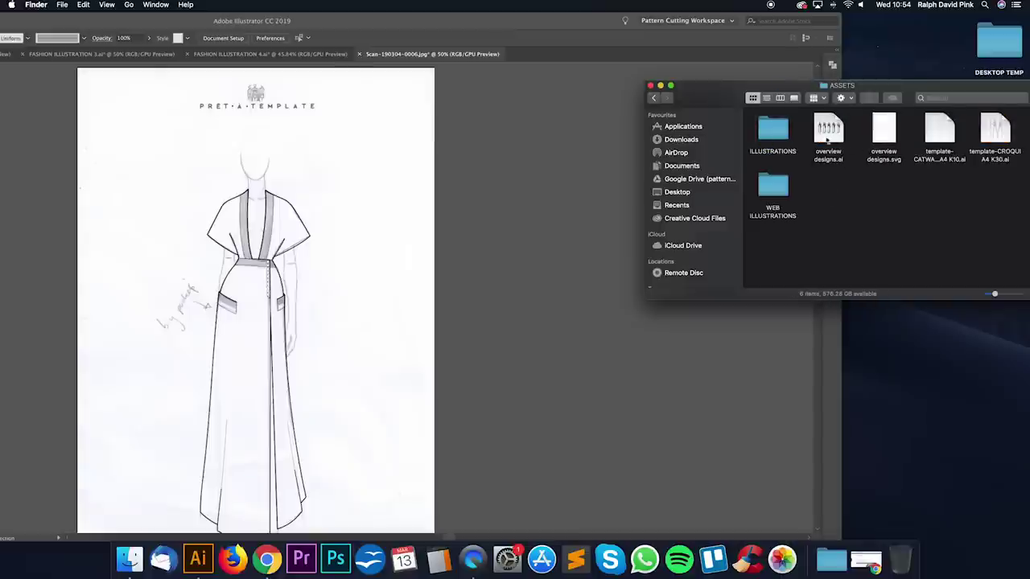
left_click(939, 136)
left_click(994, 135, "super")
left_click_drag(994, 135, 198, 553)
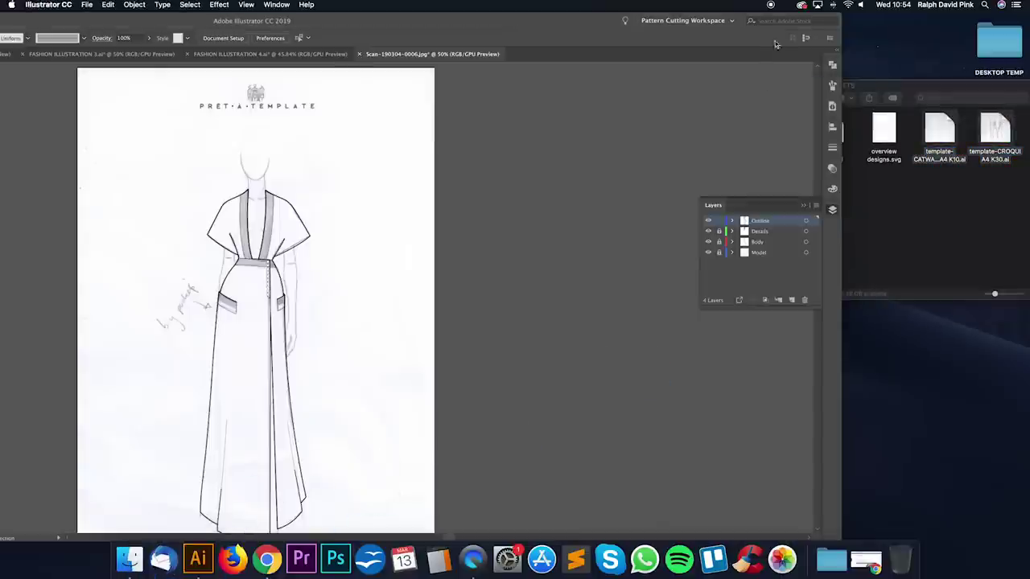
Step: Close the Finder window and the croqui template document, keeping the catwalk template open
left_click(864, 87)
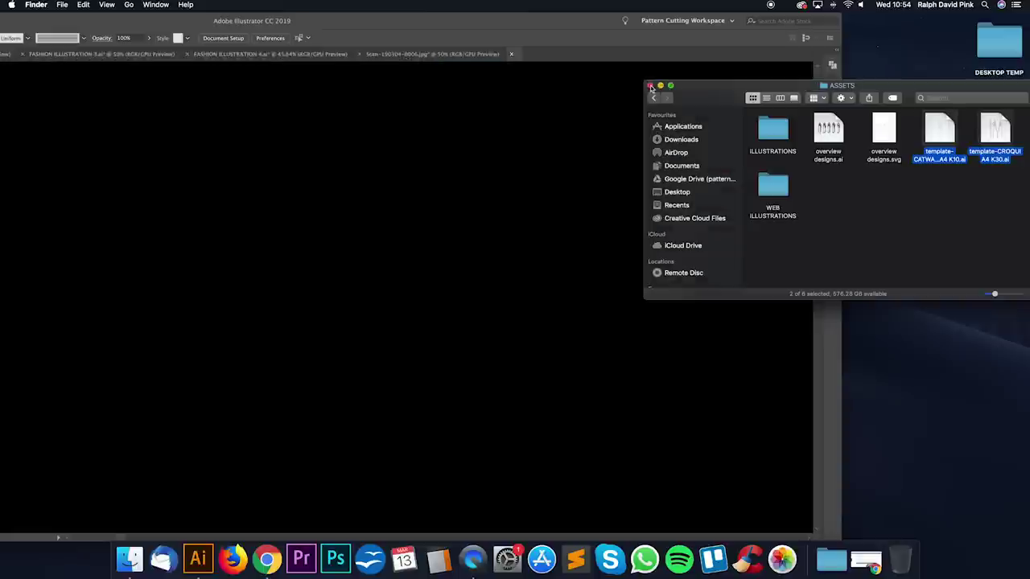
left_click(650, 85)
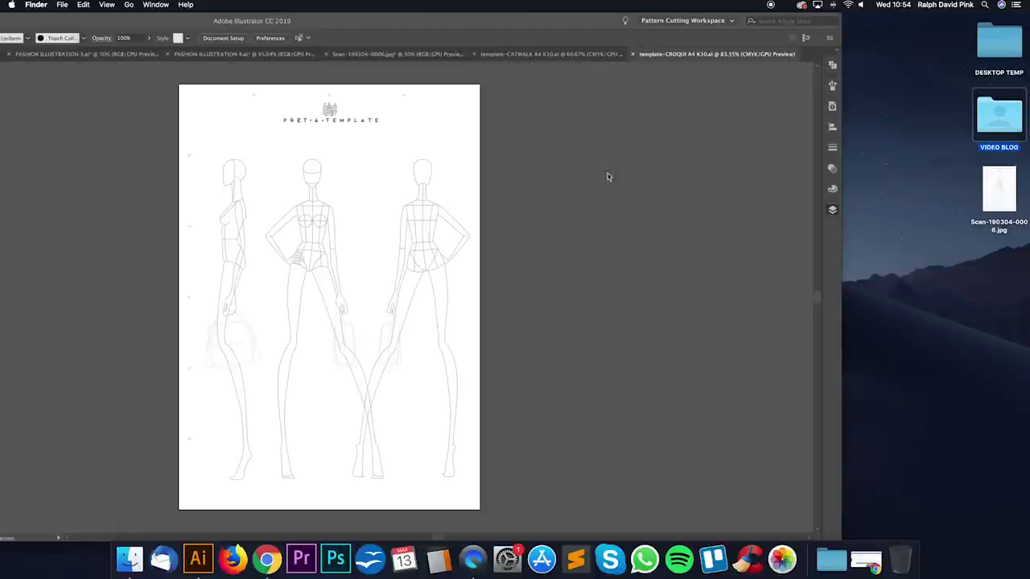
left_click(584, 195)
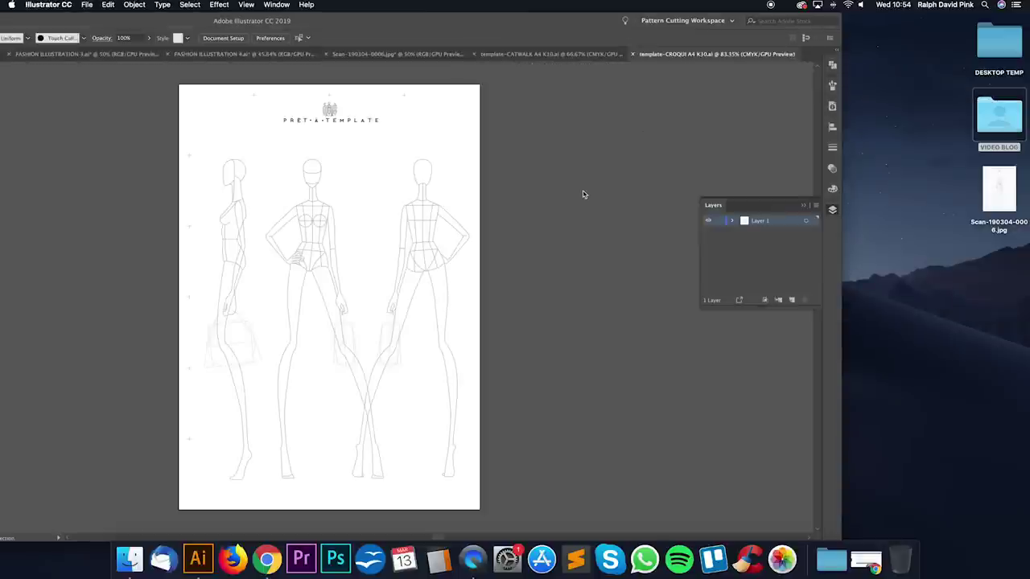
left_click(809, 207)
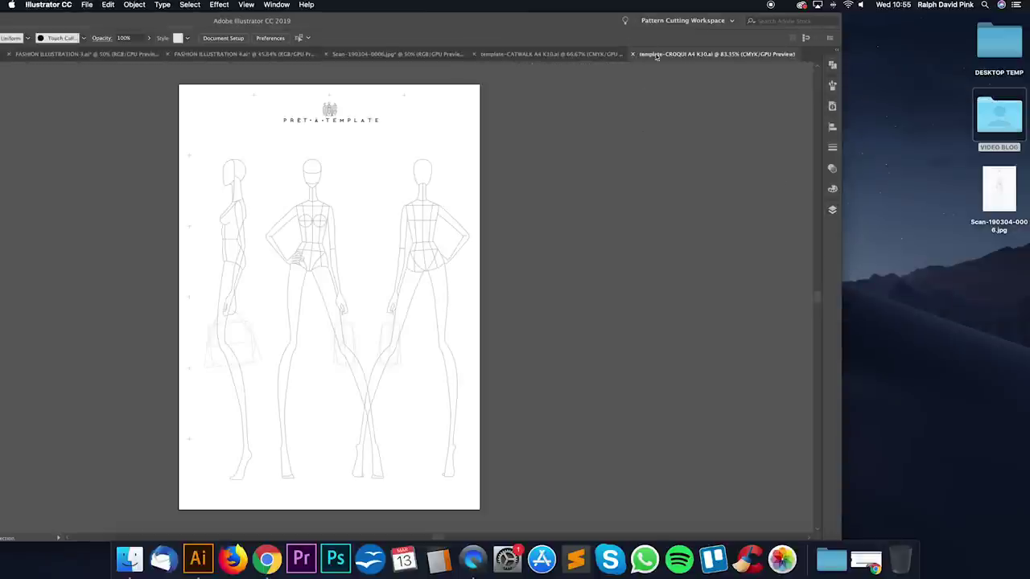
left_click(633, 54)
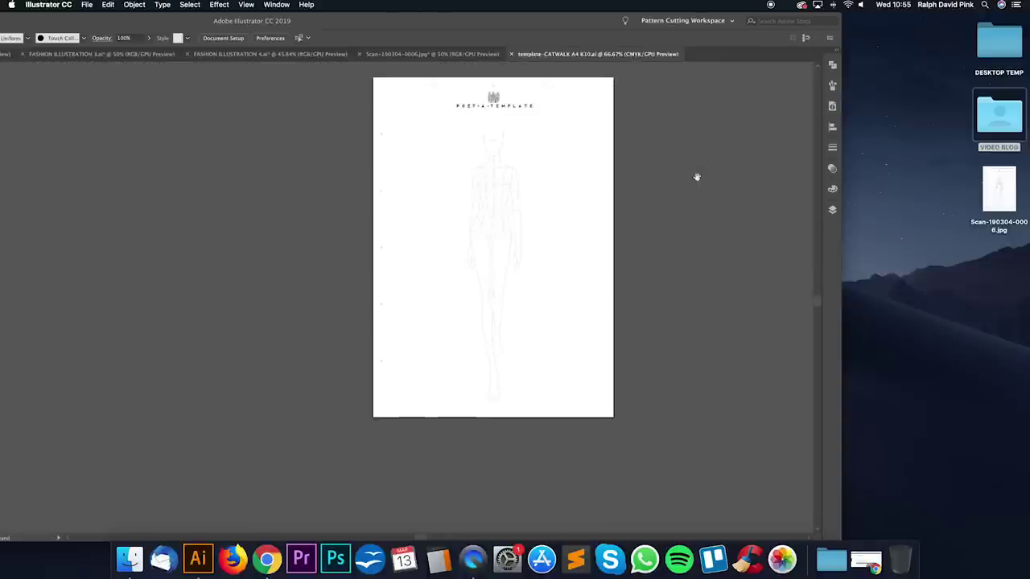
Step: Inspect the catwalk template, bring the Illustrator window back fully onto the screen, and view the page at 100%
key("super+equal")
key("super+equal")
left_click_drag(669, 177, 434, 290)
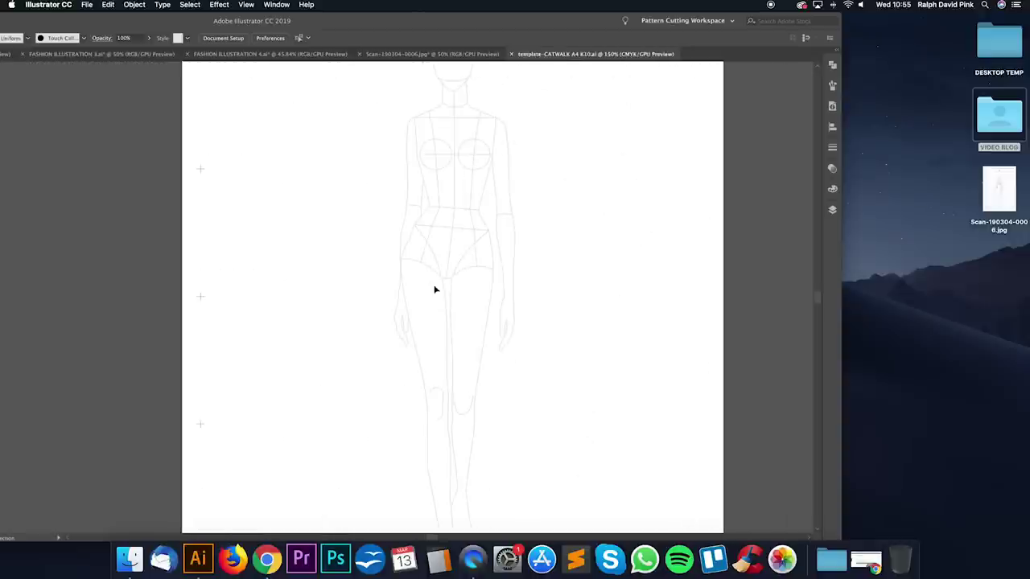
key("super+minus")
scroll(434, 290, "down", 2)
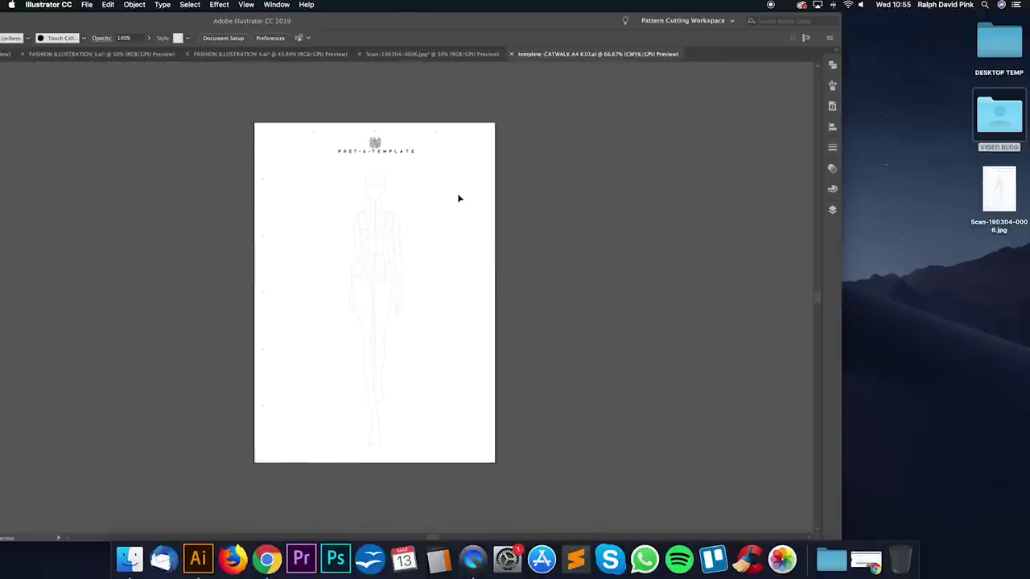
left_click_drag(449, 21, 633, 16)
left_click(23, 67)
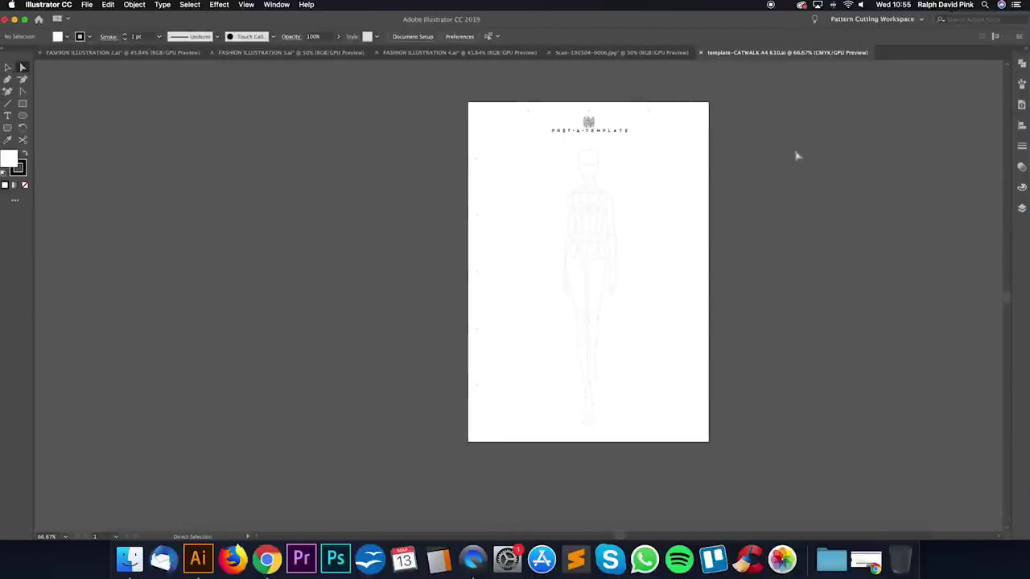
key("super+1")
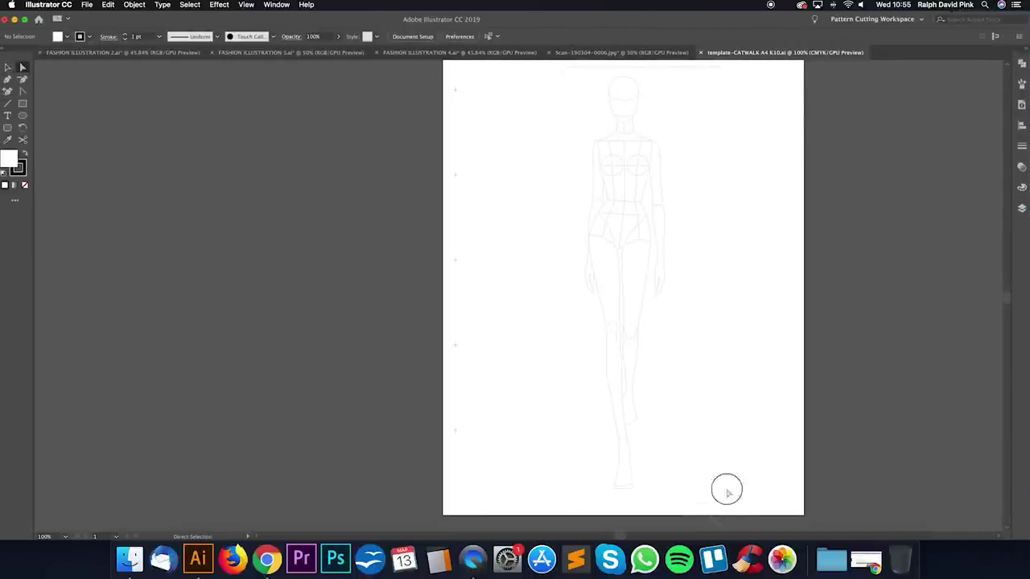
key("super+a")
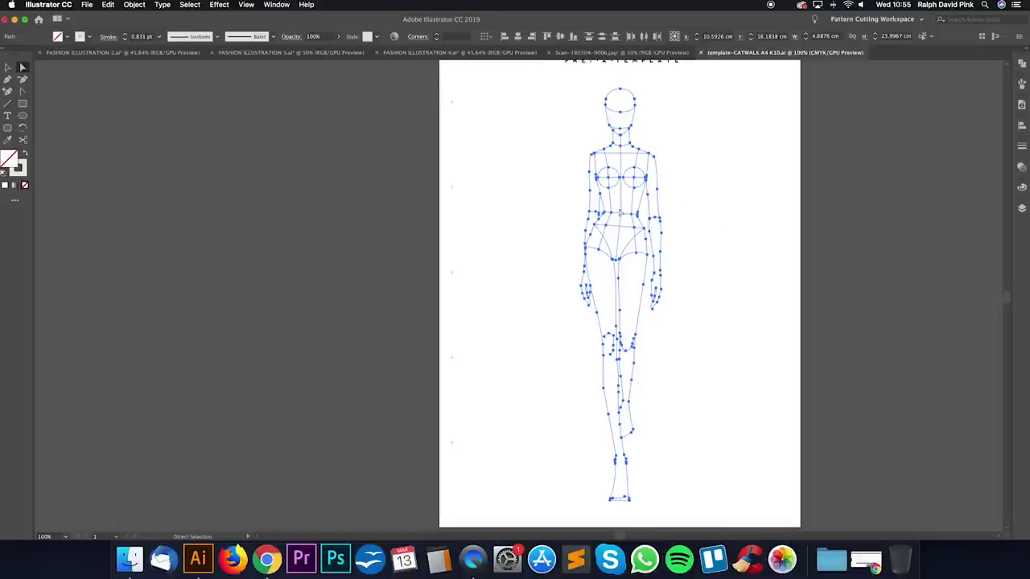
key("Delete")
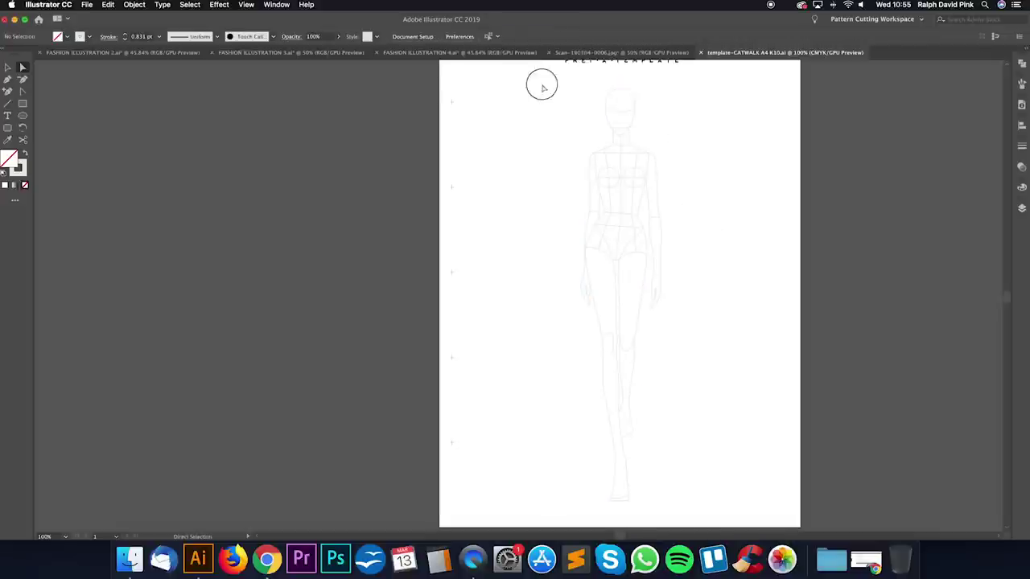
key("super+z")
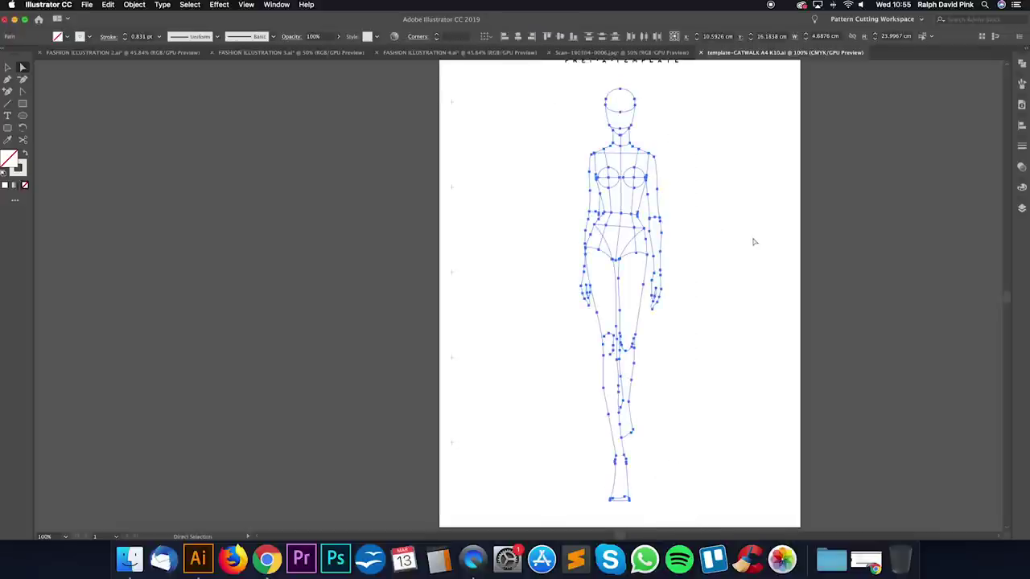
left_click(584, 115)
left_click_drag(550, 77, 672, 509)
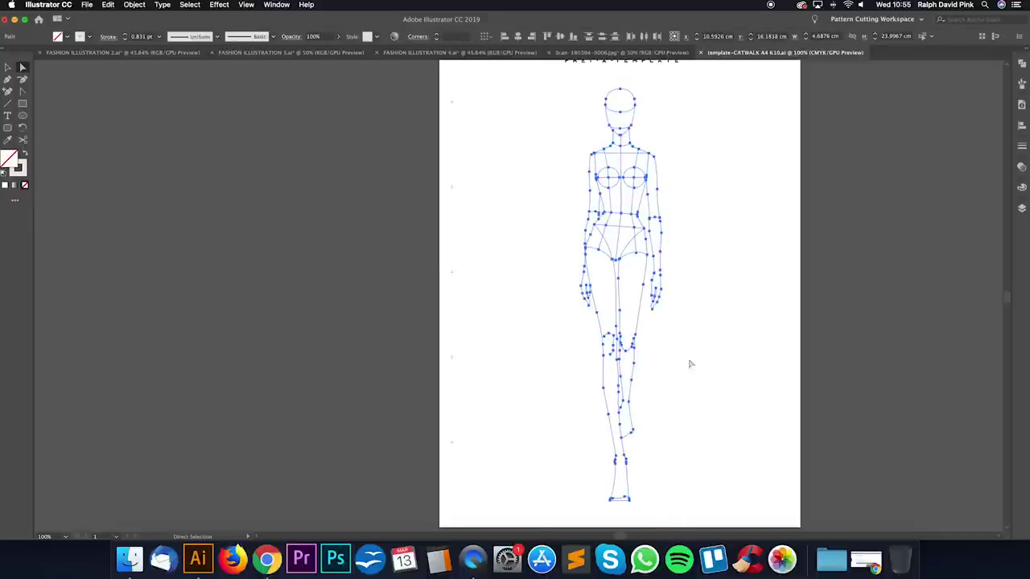
left_click(107, 5)
left_click(112, 30)
left_click(613, 52)
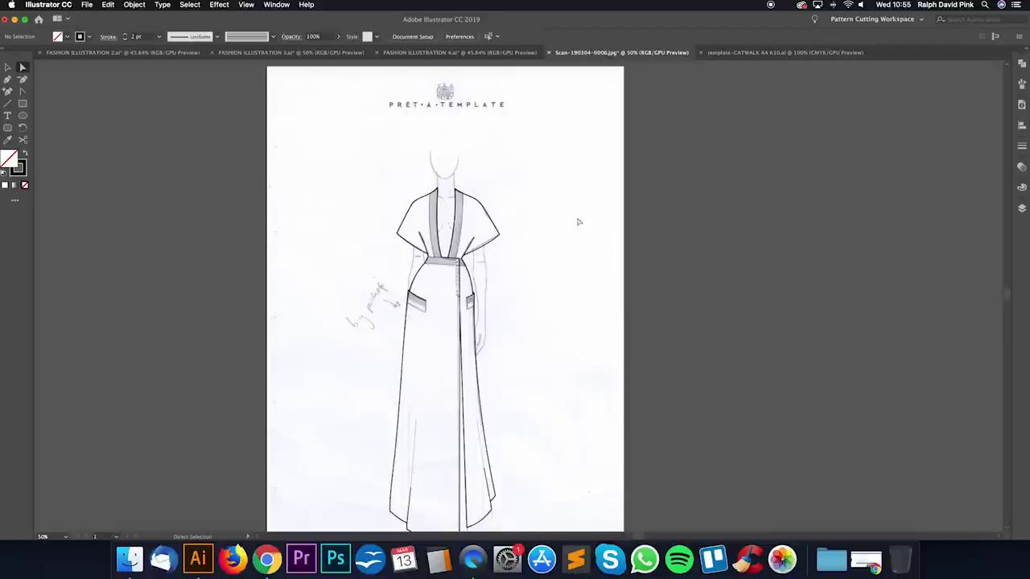
left_click(108, 5)
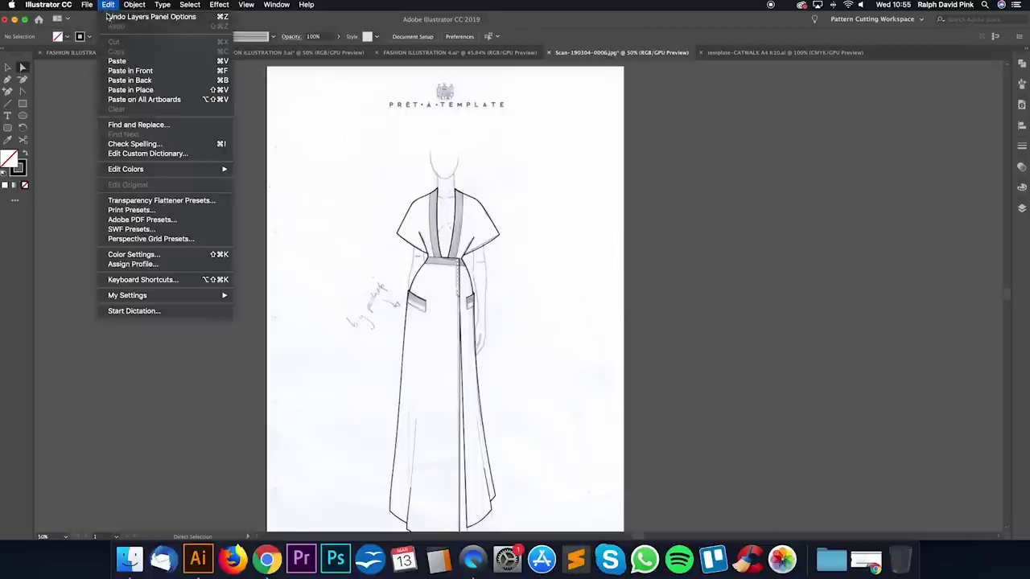
left_click(117, 63)
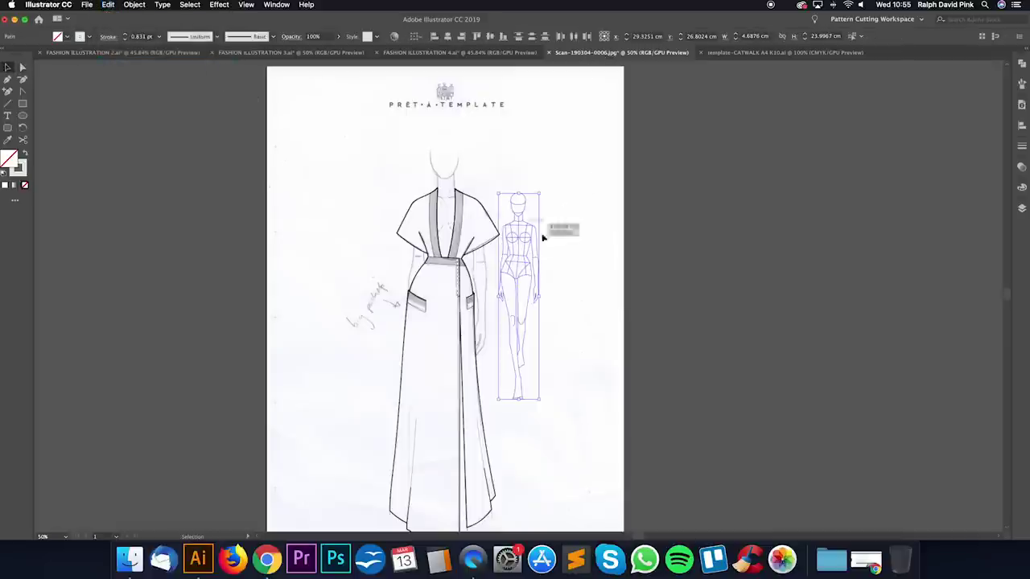
Step: Enlarge the pasted figure proportionally beside the dress to about 9.2 cm wide and 47.2 cm high
scroll(563, 210, "down", 2)
scroll(563, 209, "left", 1)
key("super+minus")
left_click_drag(523, 280, 548, 260)
key("super+equal")
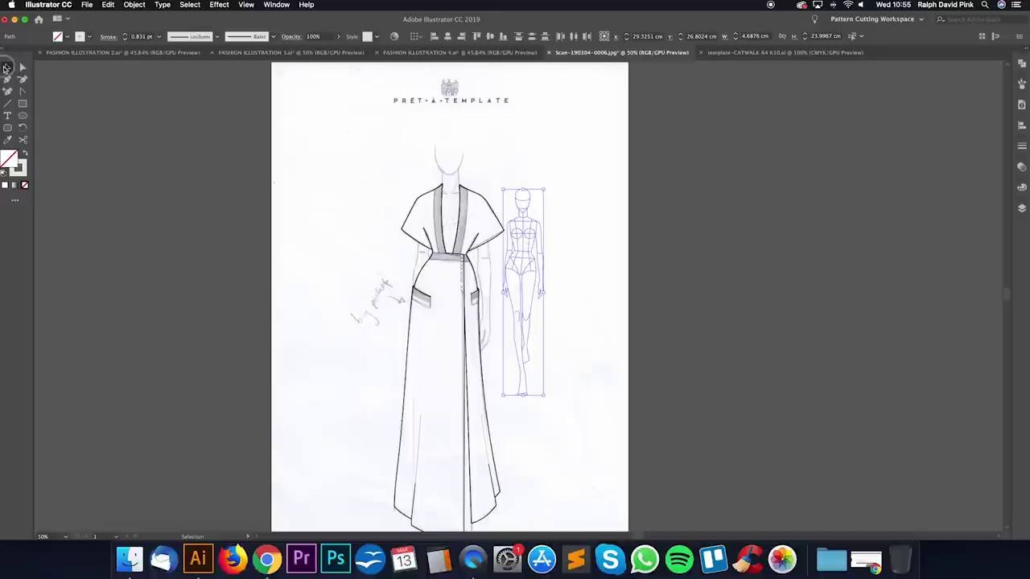
left_click_drag(565, 183, 507, 408)
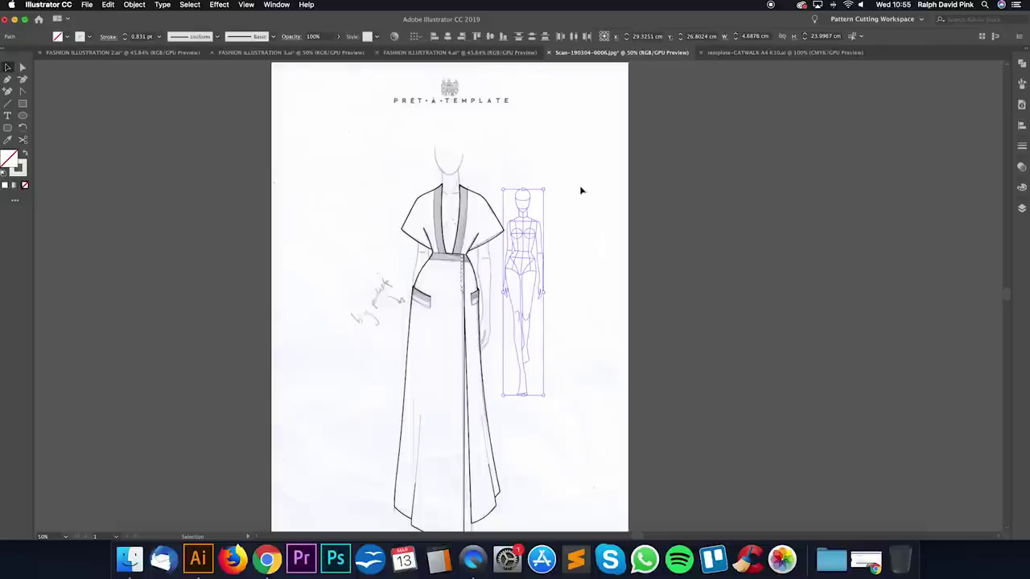
left_click_drag(542, 189, 562, 148)
left_click_drag(536, 150, 559, 131)
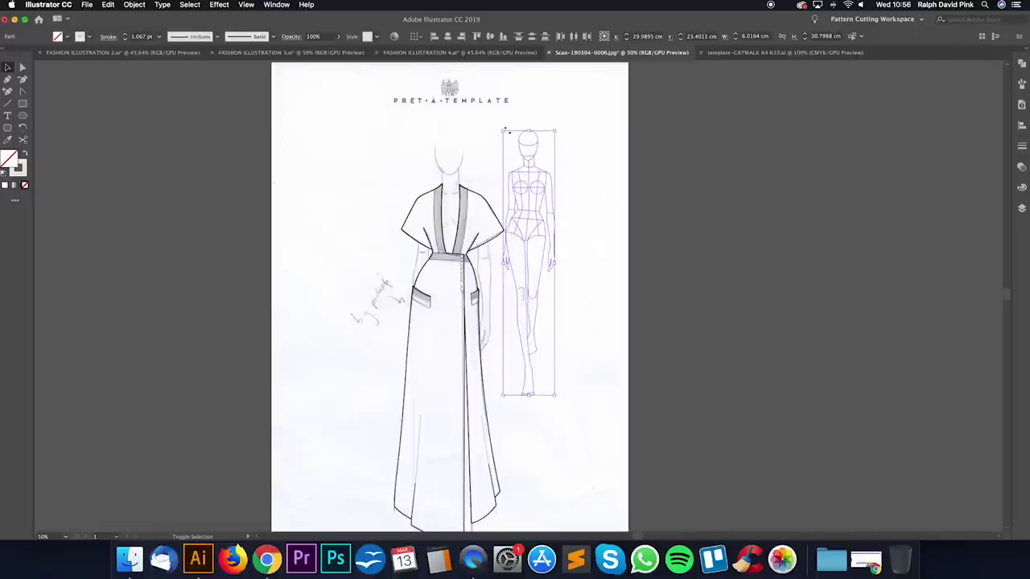
left_click_drag(554, 395, 592, 370)
scroll(593, 281, "up", 3)
scroll(592, 281, "left", 1)
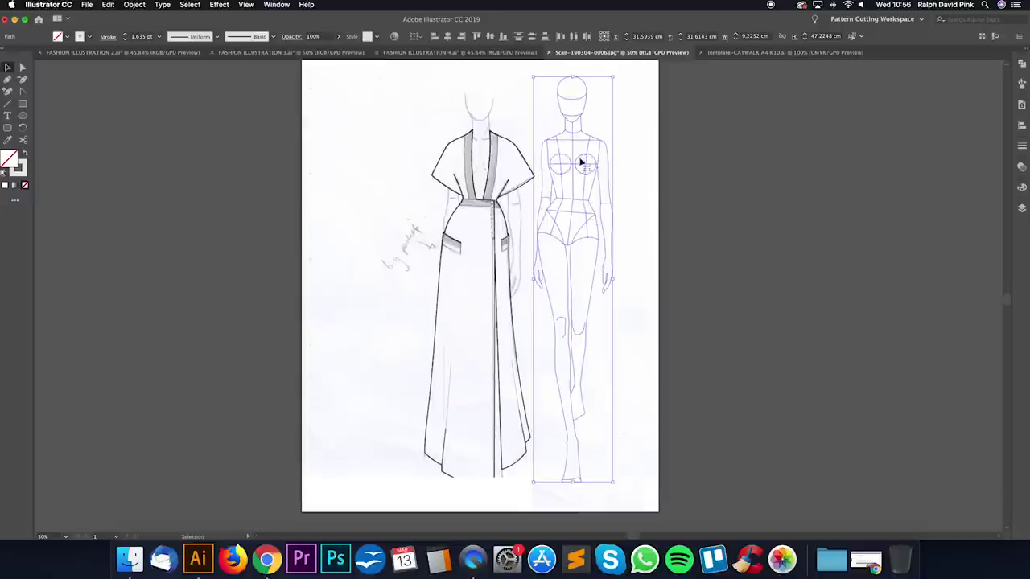
Step: Move the enlarged figure clear of the dress and group its paths
left_click_drag(572, 167, 615, 137)
left_click(131, 7)
left_click(145, 38)
left_click(628, 138)
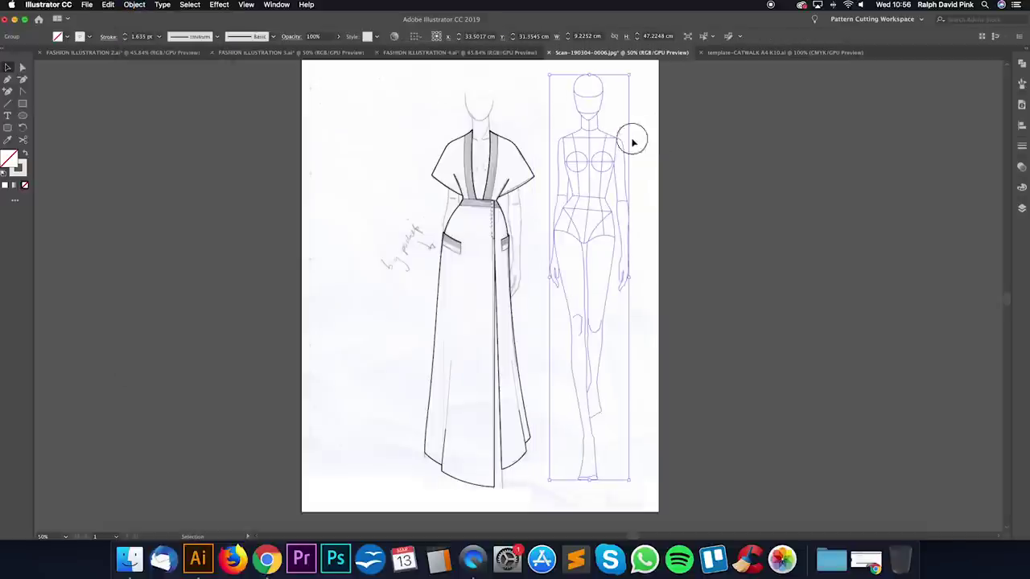
Step: Ungroup the figure and select individual paths to check how its separate lines behave
key("super+shift+g")
left_click(631, 137)
left_click(624, 150)
key("v")
left_click(625, 141)
left_click(578, 180)
Step: Select all of the figure's paths beside the dress and combine them into one group again
left_click_drag(545, 70, 646, 489)
left_click(135, 5)
left_click(141, 42)
left_click(662, 141)
Step: Place the grouped figure over the dress and nudge it down and slightly right to align its shoulders and waist with the sketch
mouse_move(604, 202)
left_mouse_down()
mouse_move(536, 226)
mouse_move(498, 214)
mouse_move(499, 201)
left_mouse_up()
key("super+equal")
key("super+equal")
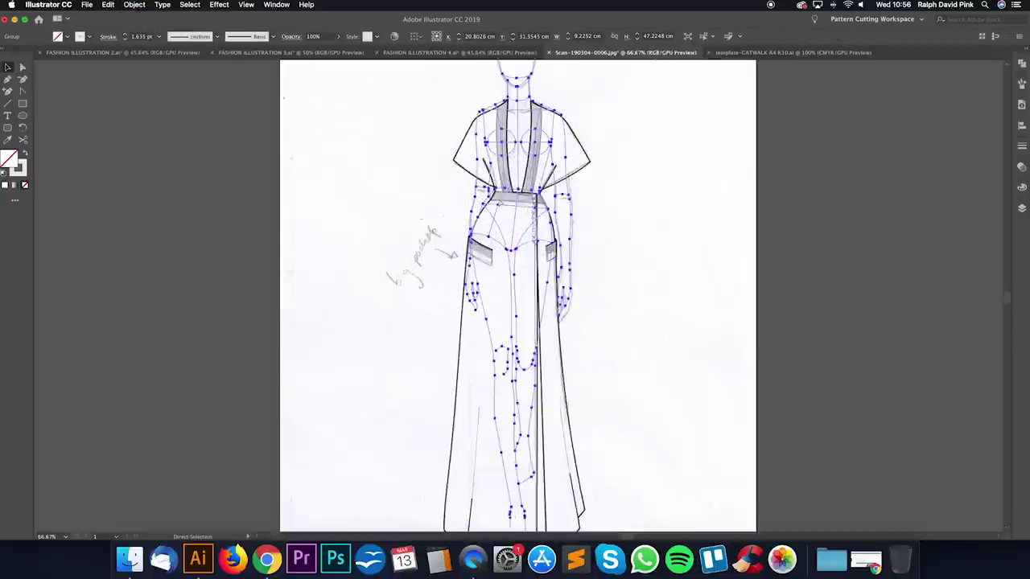
left_click_drag(659, 130, 644, 285)
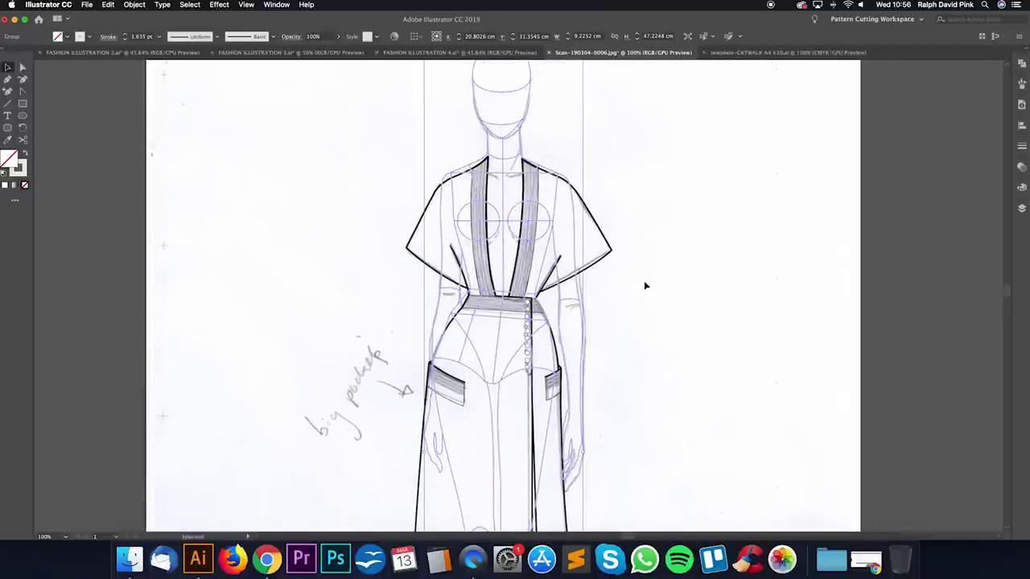
key("Down")
key("Down")
key("Down")
key("Down")
key("Down")
key("Right")
key("Right")
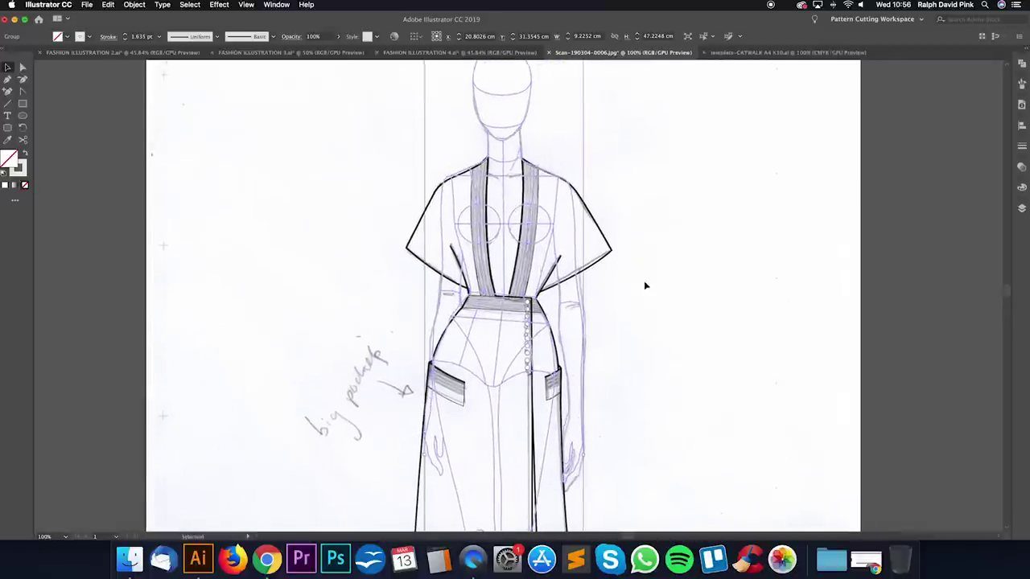
key("Down")
key("Down")
key("Down")
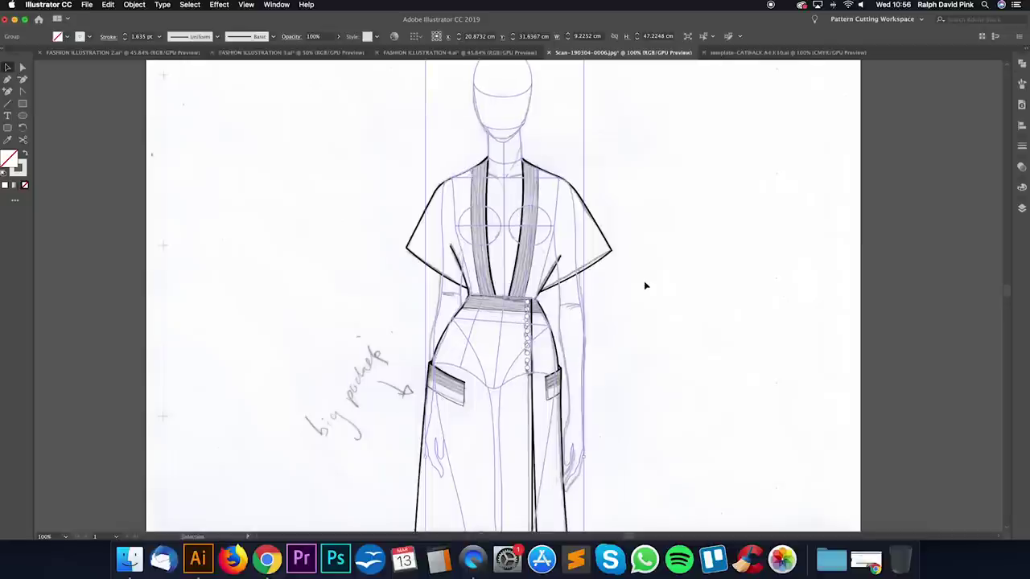
Step: Enlarge the figure slightly from its lower corner to about 9.37 by 47.97 cm so its feet sit nearer the hem
left_click_drag(667, 373, 681, 97)
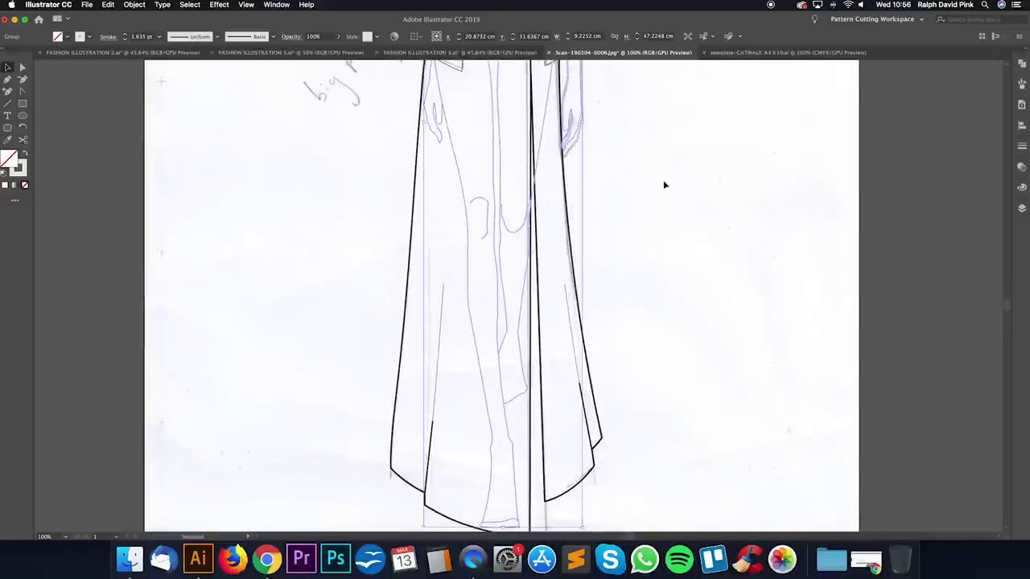
key("super+minus")
left_click_drag(653, 366, 647, 384)
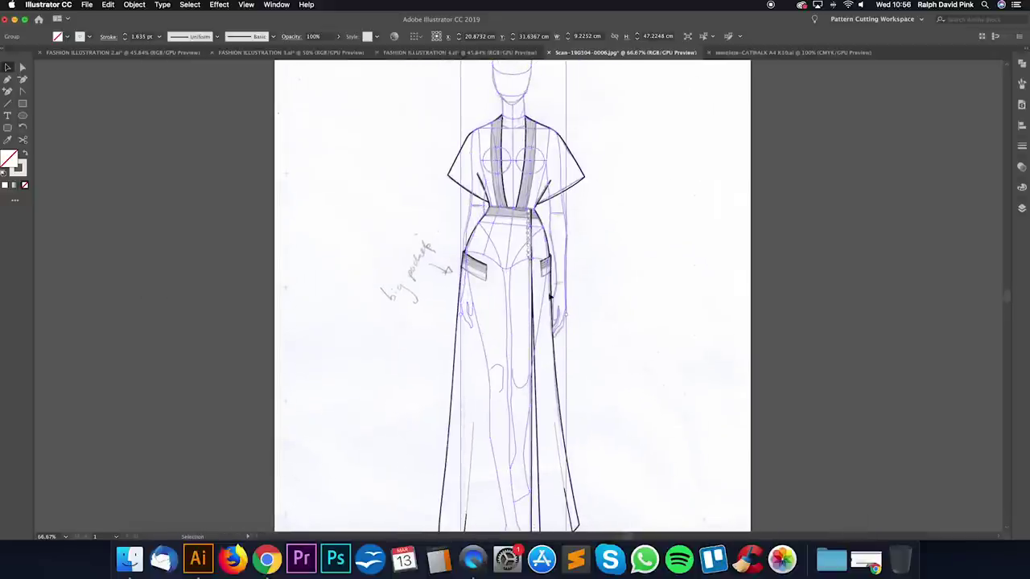
left_click_drag(627, 383, 610, 308)
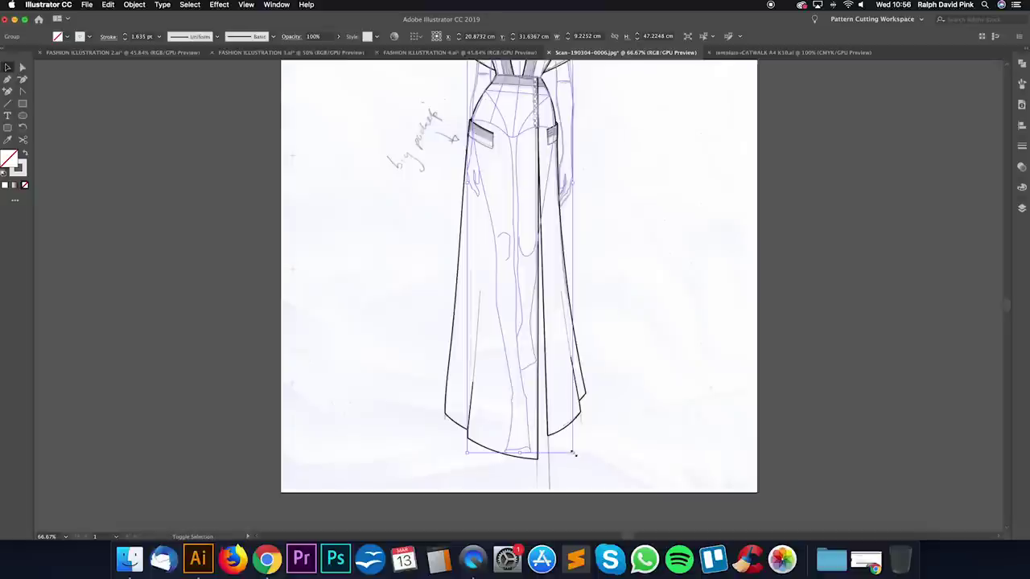
left_click_drag(572, 453, 577, 465)
left_click_drag(650, 146, 651, 269)
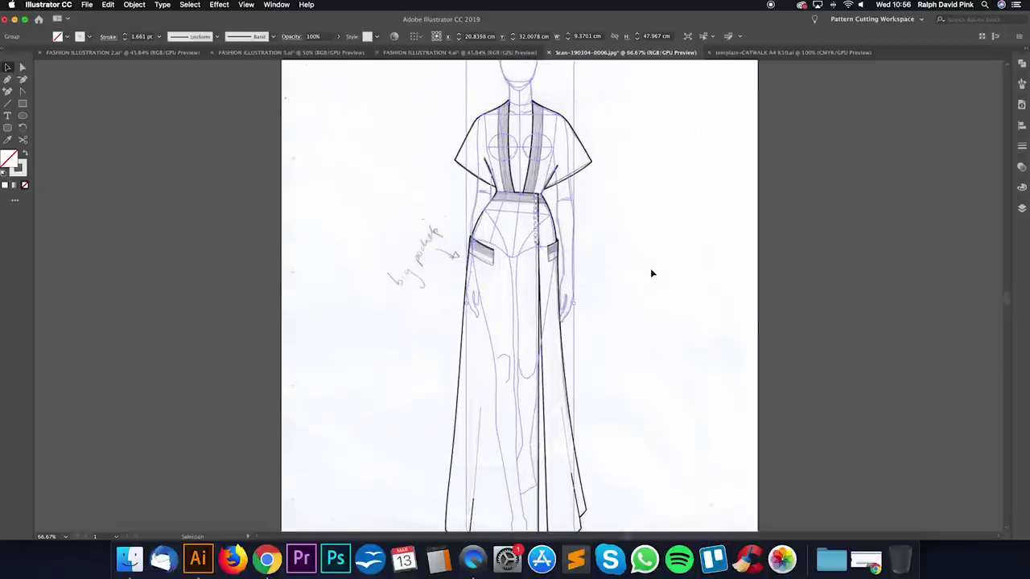
Step: Toggle the Outline layer's visibility to check which layer holds the figure, and reselect the figure group
mouse_move(652, 274)
left_mouse_down()
mouse_move(646, 290)
mouse_move(651, 213)
left_mouse_up()
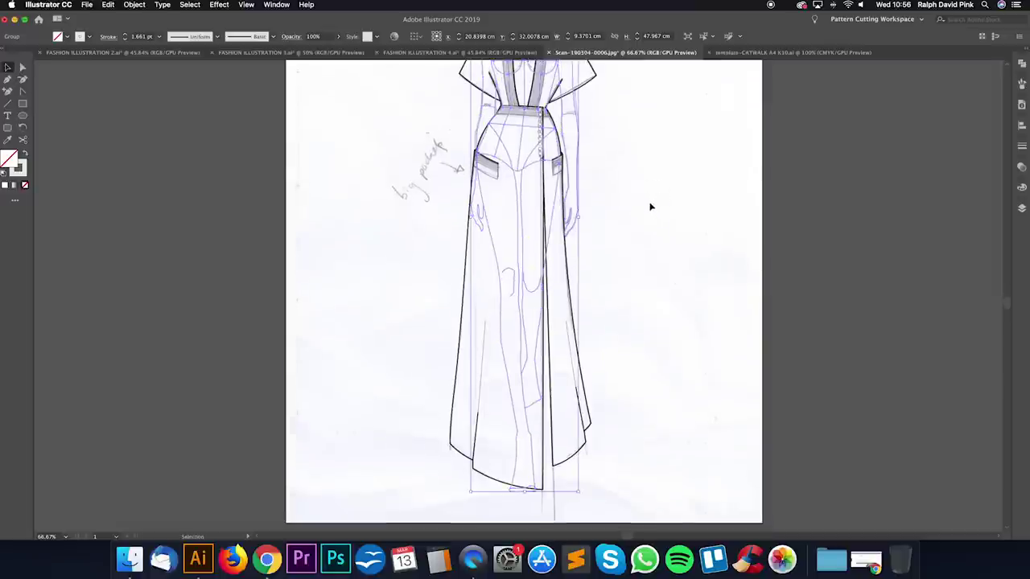
left_click(1021, 208)
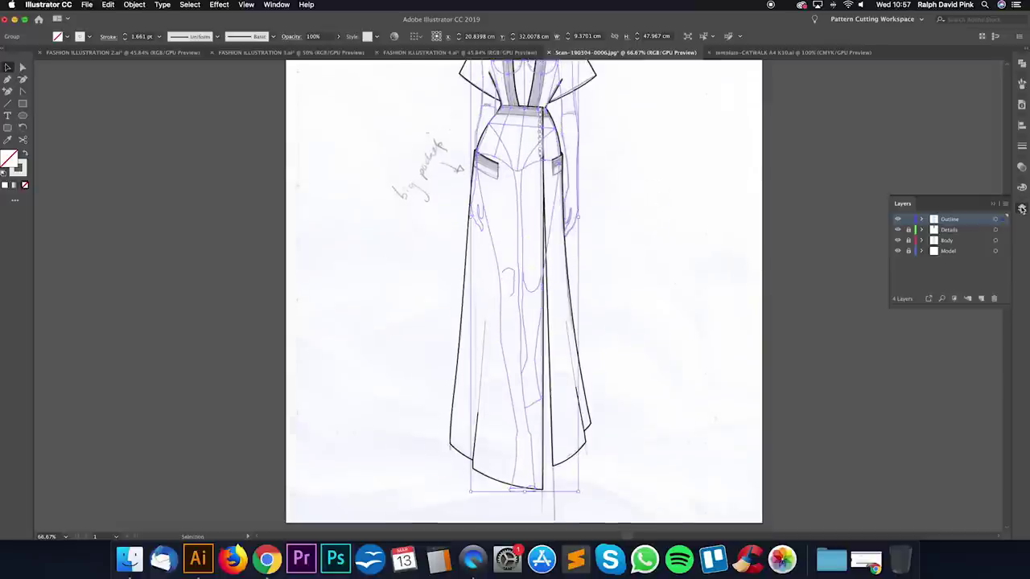
left_click(897, 219)
left_click(898, 219)
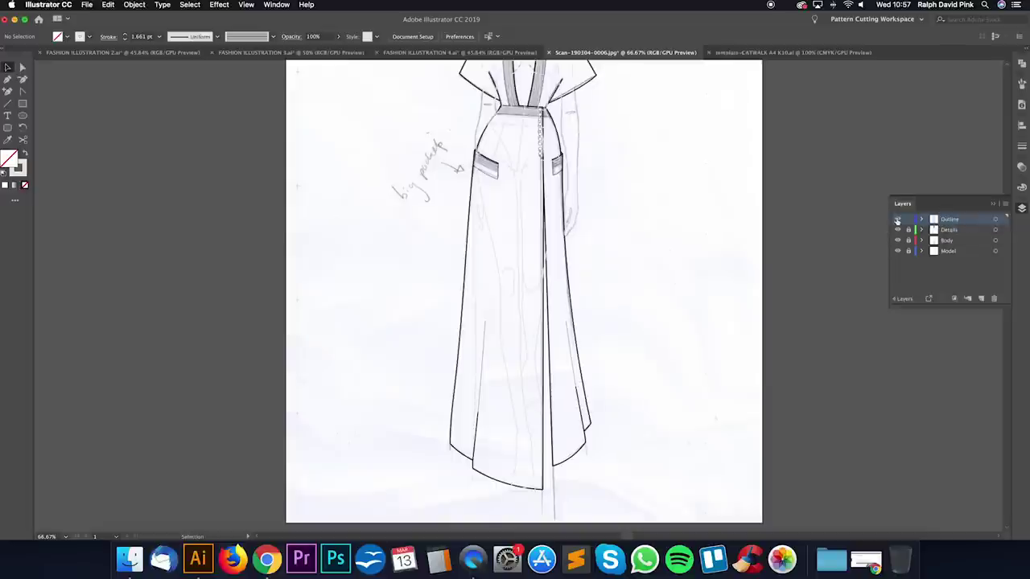
left_click(576, 121)
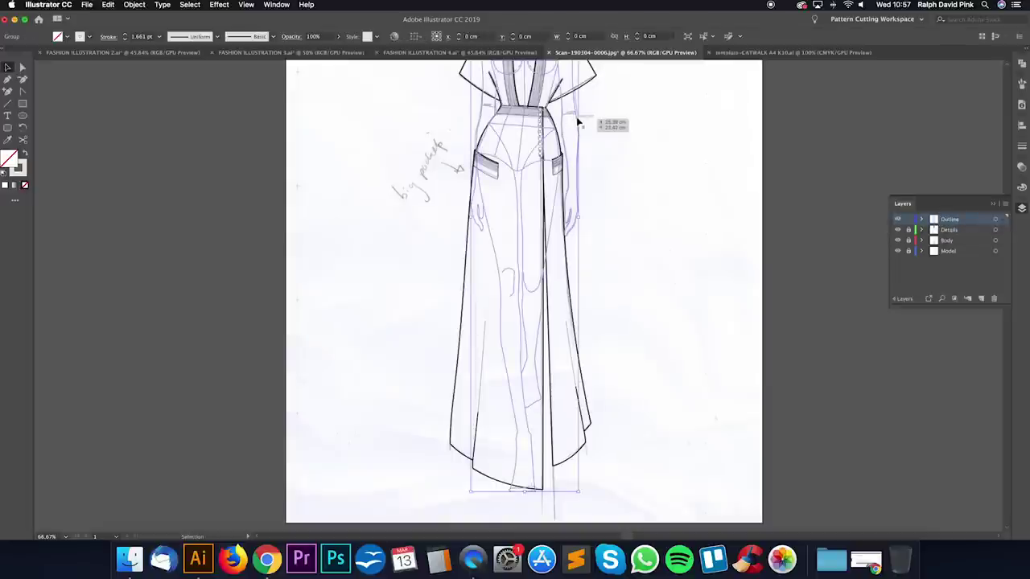
scroll(628, 149, "up", 3)
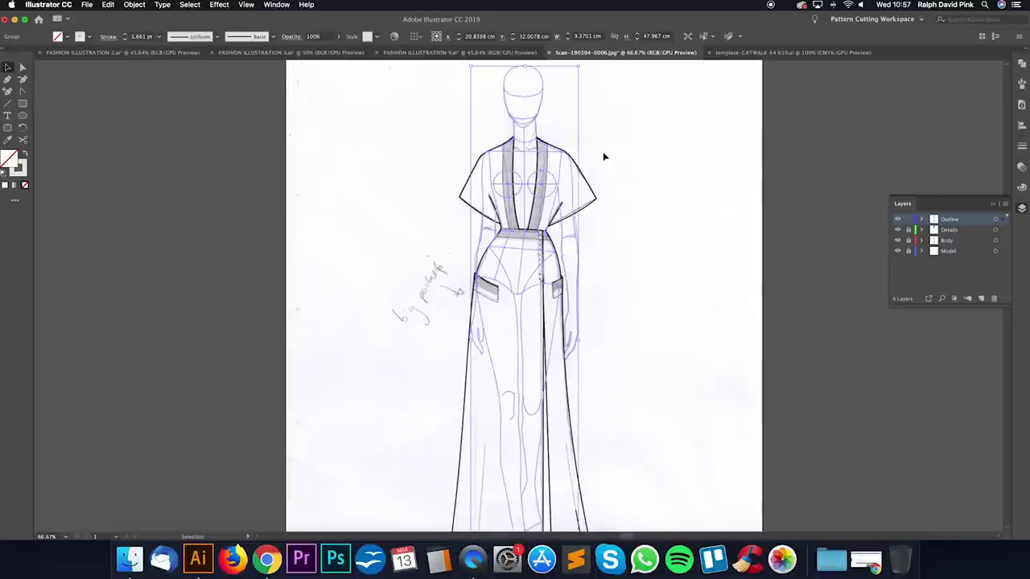
Step: Cut the figure from the Outline layer, lock that layer, and paste the figure in front on the unlocked Model layer
left_click(106, 5)
left_click(116, 39)
scroll(643, 161, "down", 2)
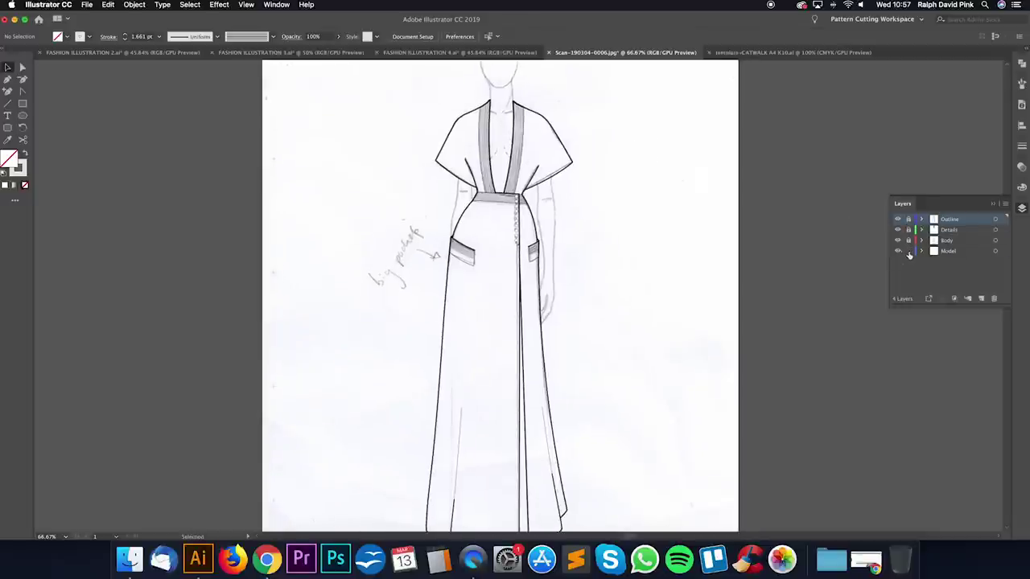
left_click(937, 251)
key("super+f")
Step: Fine-tune the pasted figure's position to about X 20.85 cm, Y 31.99 cm so it lines up with the dress
left_click_drag(554, 108, 522, 119)
key("Left")
key("Left")
left_click_drag(619, 269, 609, 298)
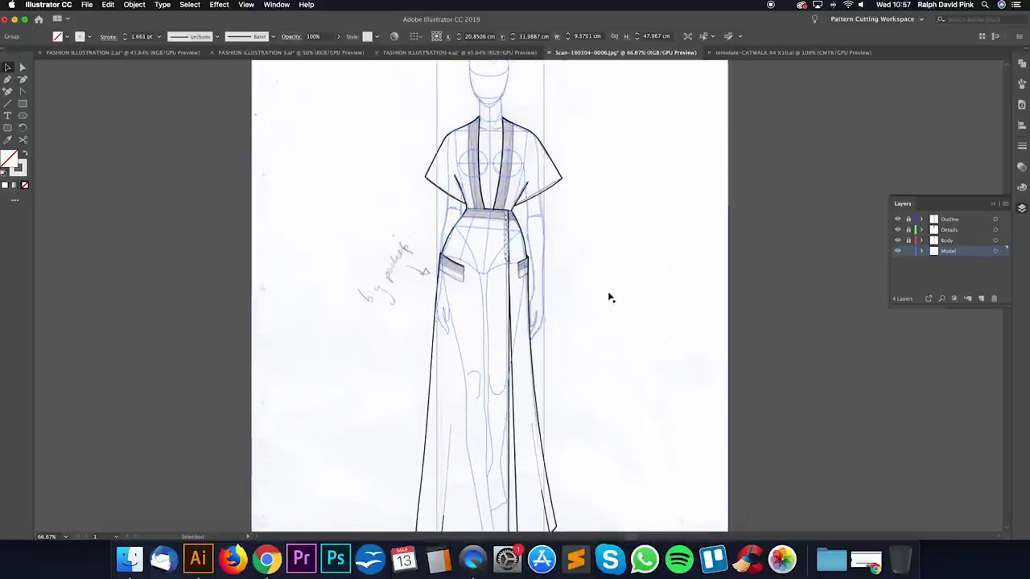
Step: Select the scanned sketch image on the Model layer and delete it
left_click(697, 250)
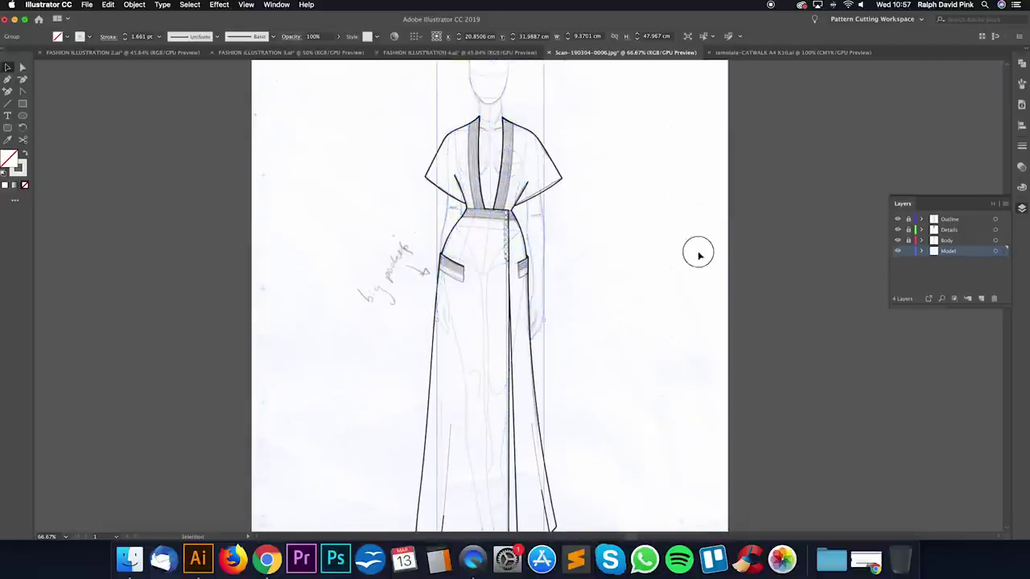
left_click_drag(759, 223, 761, 332)
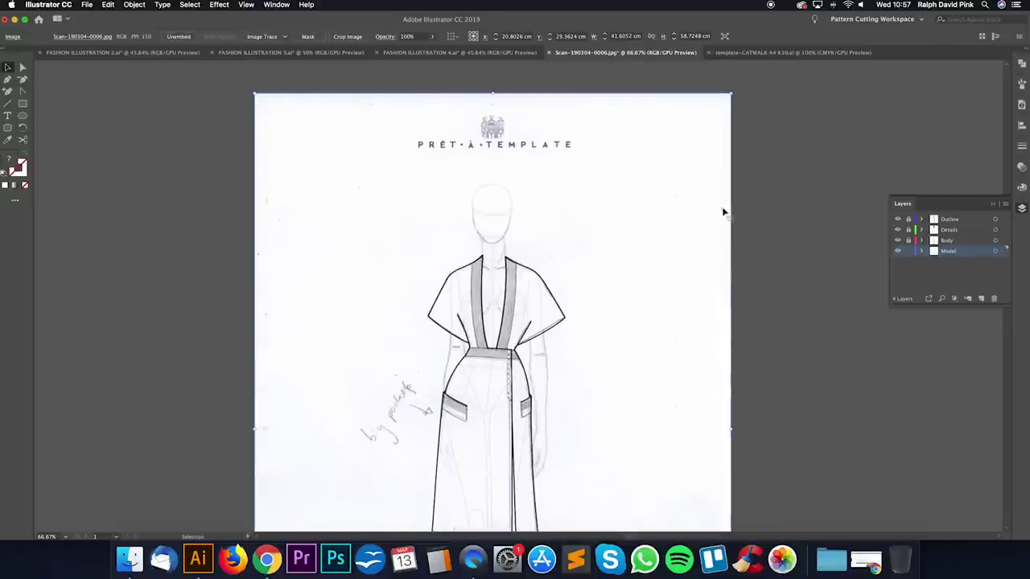
left_click(627, 200)
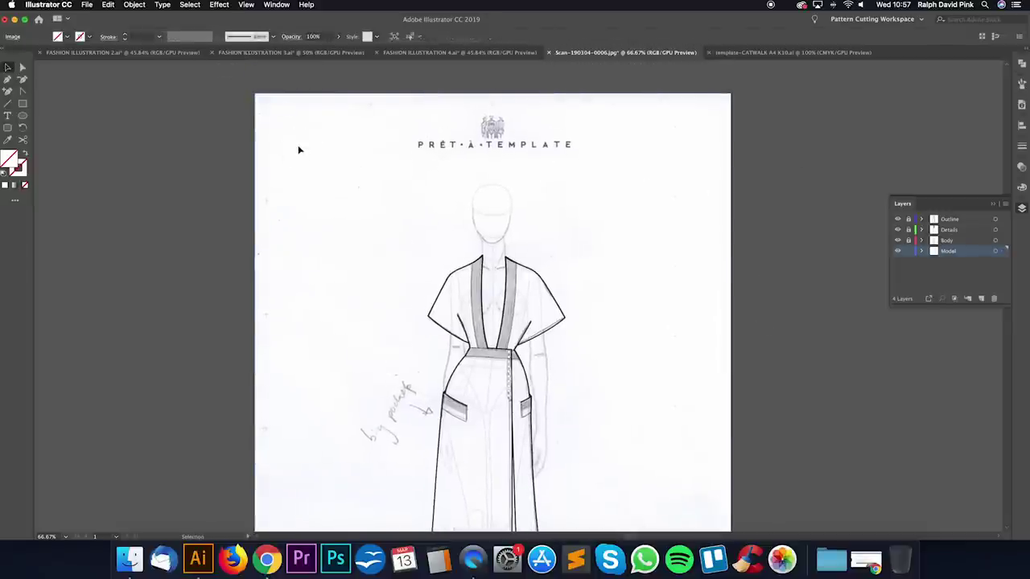
left_click(277, 113)
key("Delete")
Step: Examine how the figure's head, torso and legs line up with the traced dress down to the hem
left_click_drag(629, 359, 620, 235)
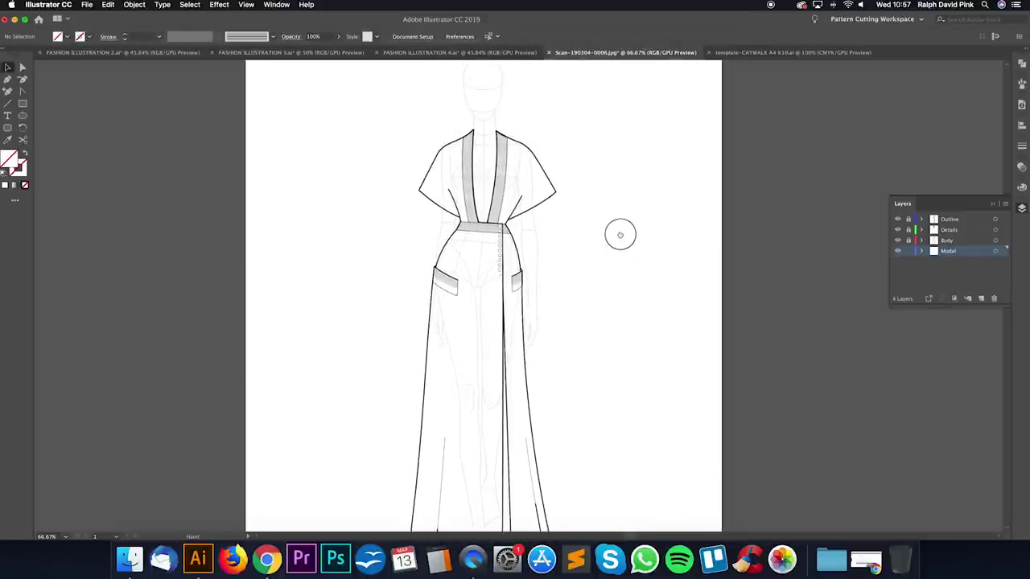
key("super+equal")
key("super+equal")
left_click_drag(638, 162, 665, 398)
key("super+minus")
left_click_drag(685, 304, 700, 101)
key("super+minus")
left_click_drag(658, 181, 629, 271)
key("super+1")
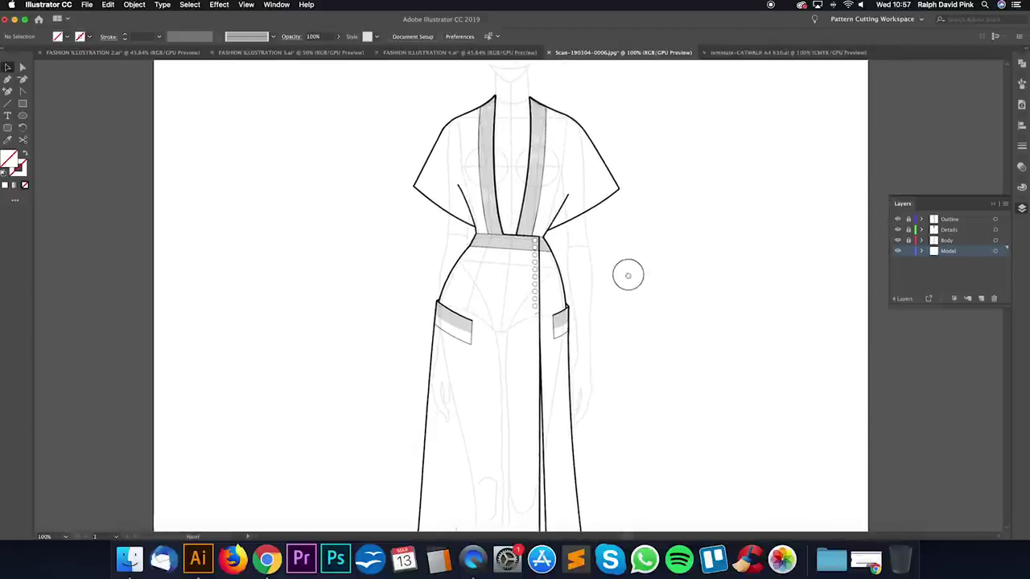
Step: Select the figure group and set its stroke colour to black, #000000
left_click(587, 242)
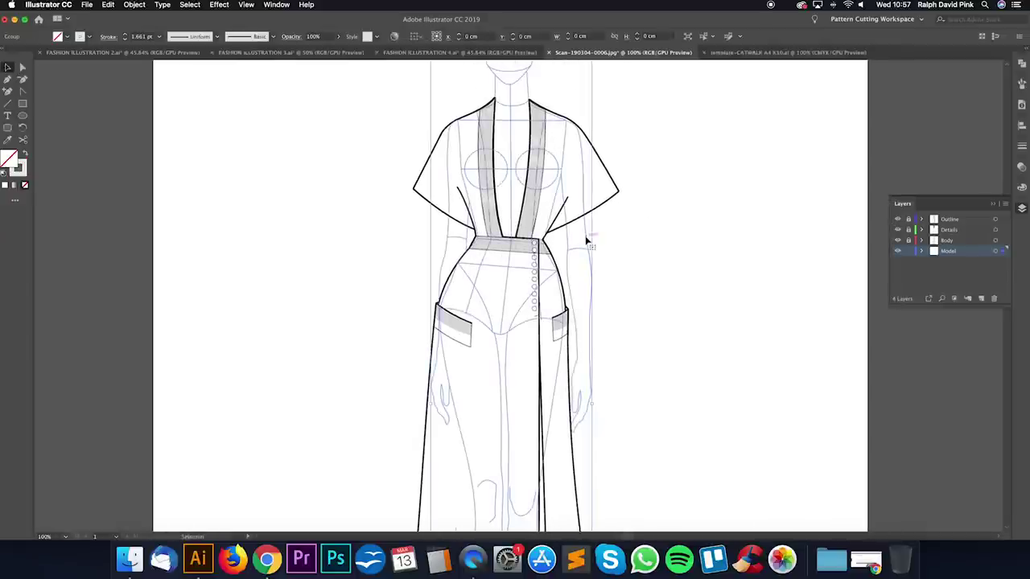
double_click(22, 170)
left_click_drag(92, 281, 69, 306)
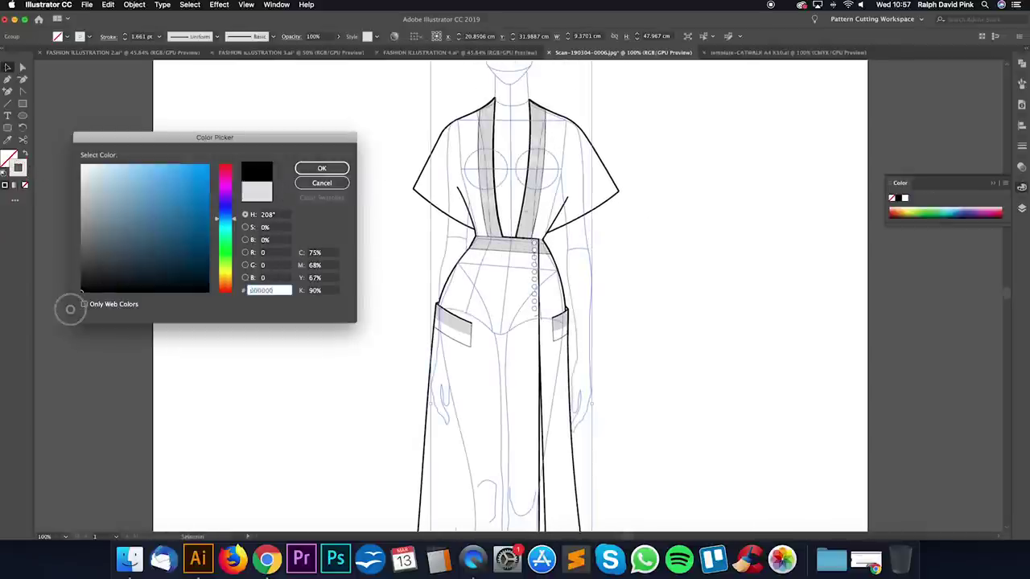
left_click(322, 168)
double_click(21, 169)
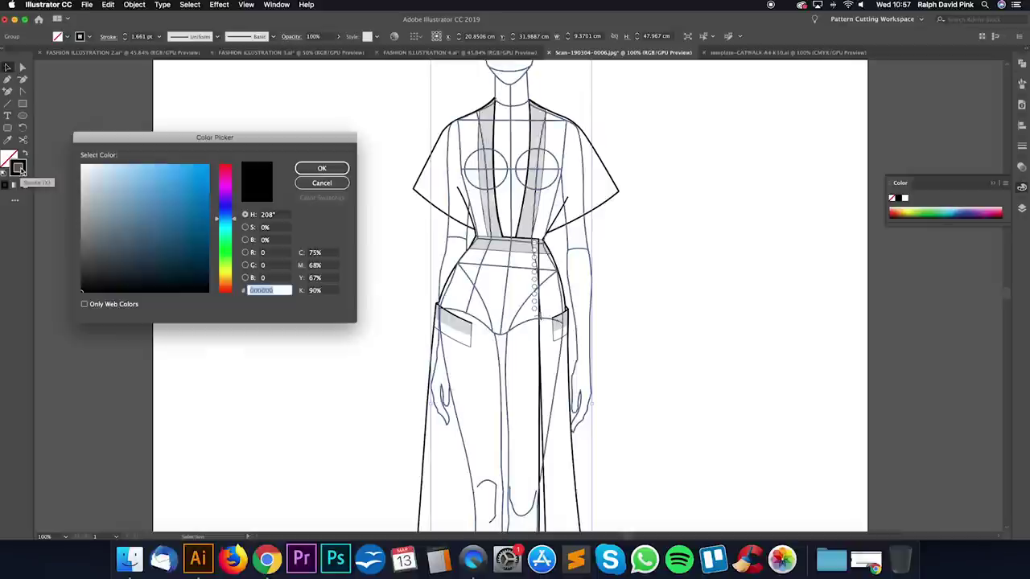
left_click(322, 168)
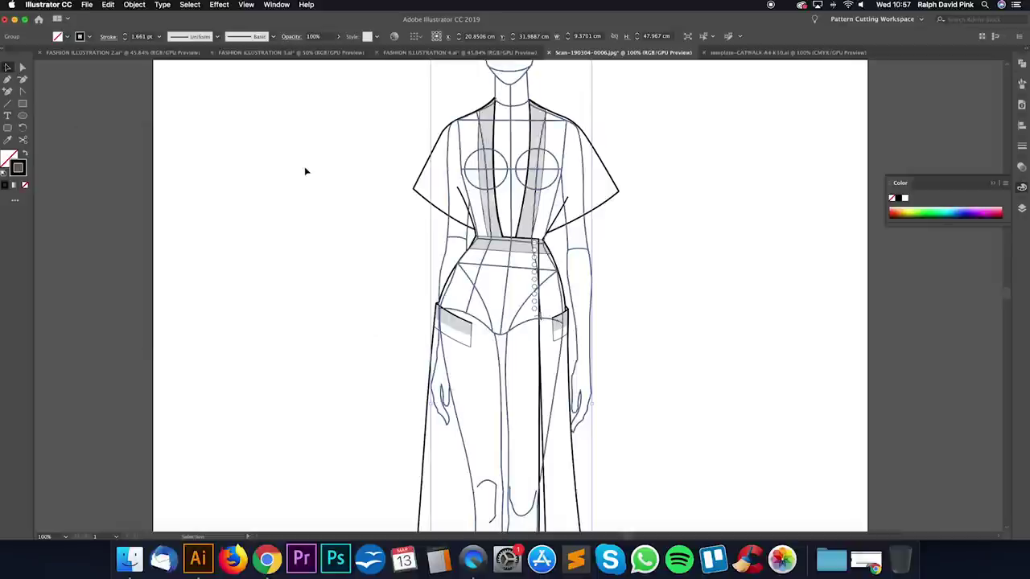
Step: Set the figure group's stroke weight to 0.3 pt and deselect it
left_click(1021, 147)
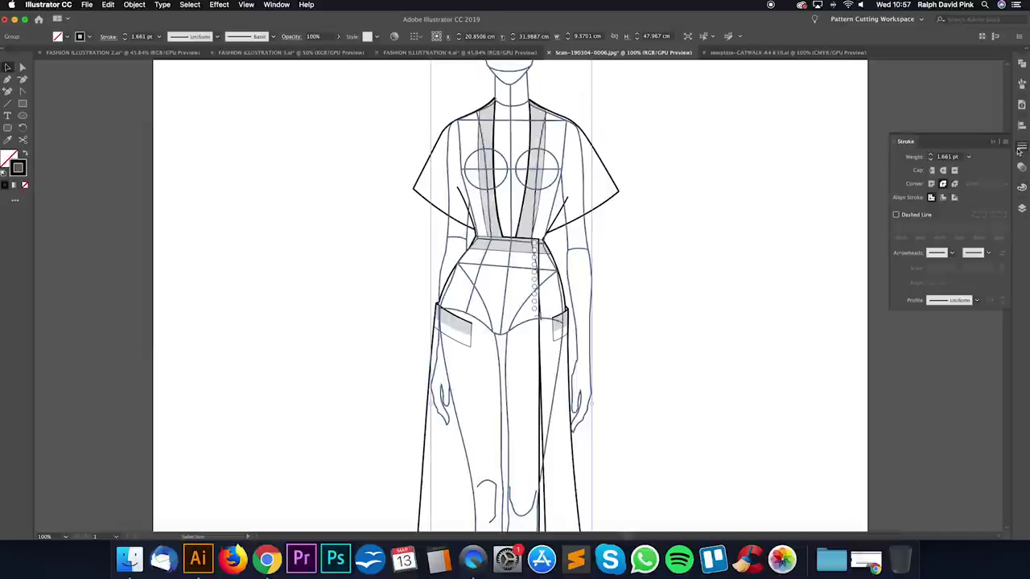
left_click(956, 158)
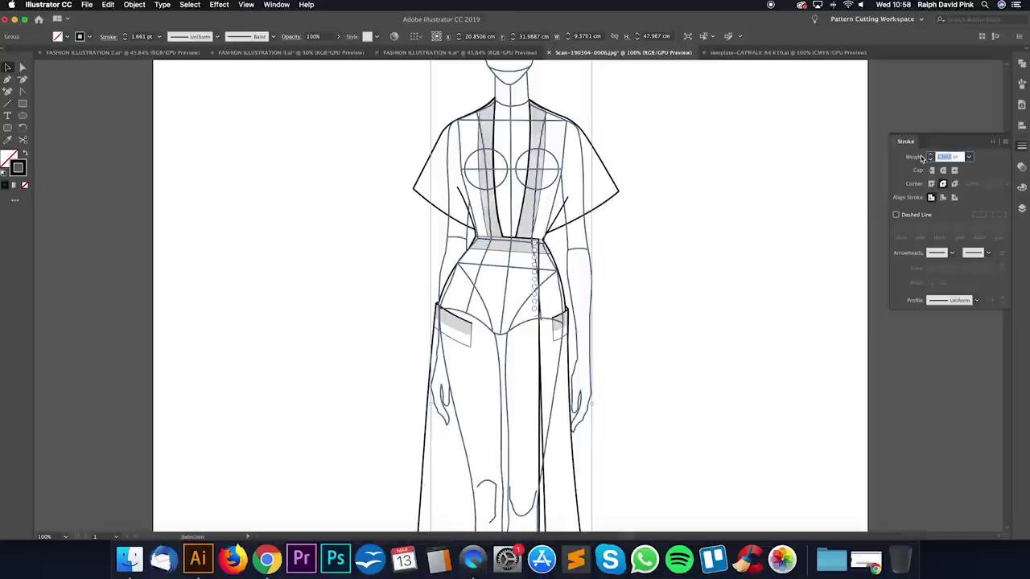
key("Return")
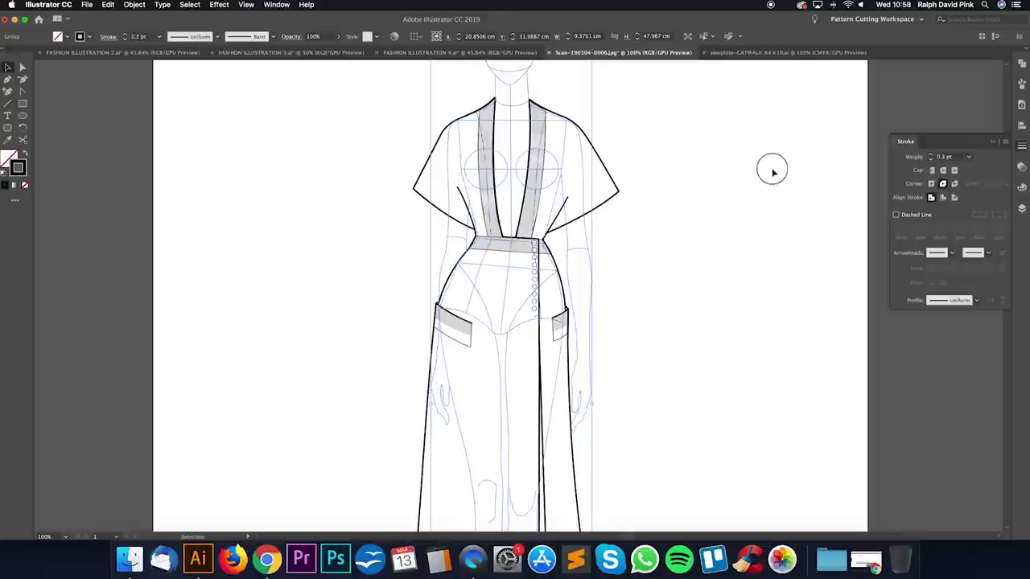
left_click(774, 175)
scroll(727, 209, "up", 3)
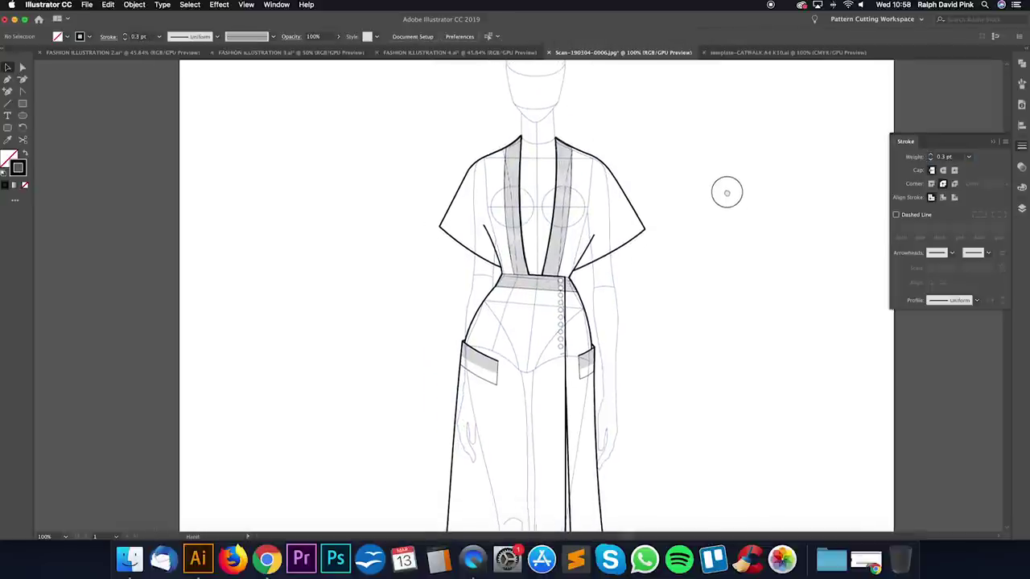
Step: Lock the Model layer, unlock the Body layer, and fill the dress body shape with white, #ffffff
left_click(1022, 207)
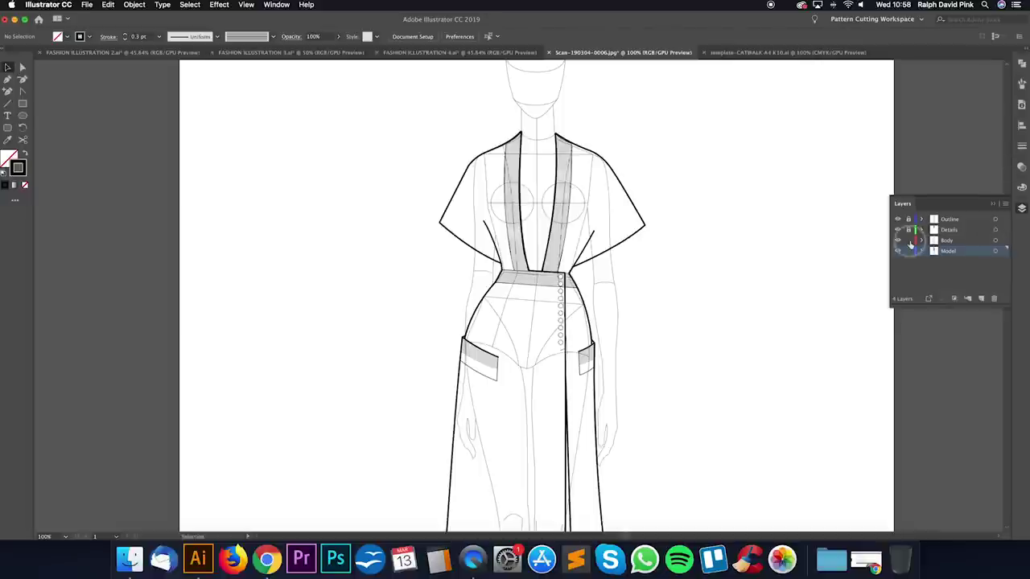
left_click(946, 241)
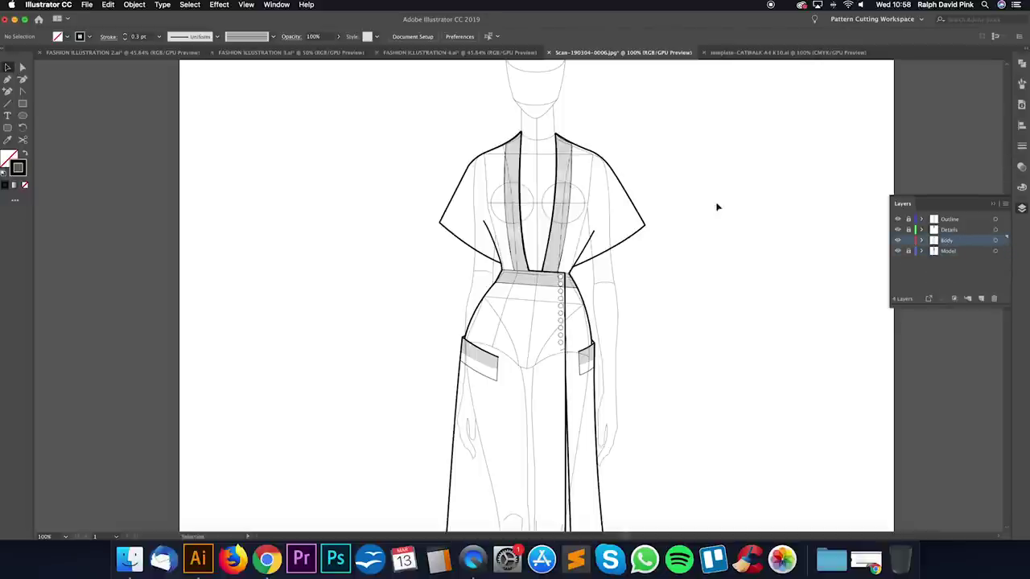
left_click(615, 172)
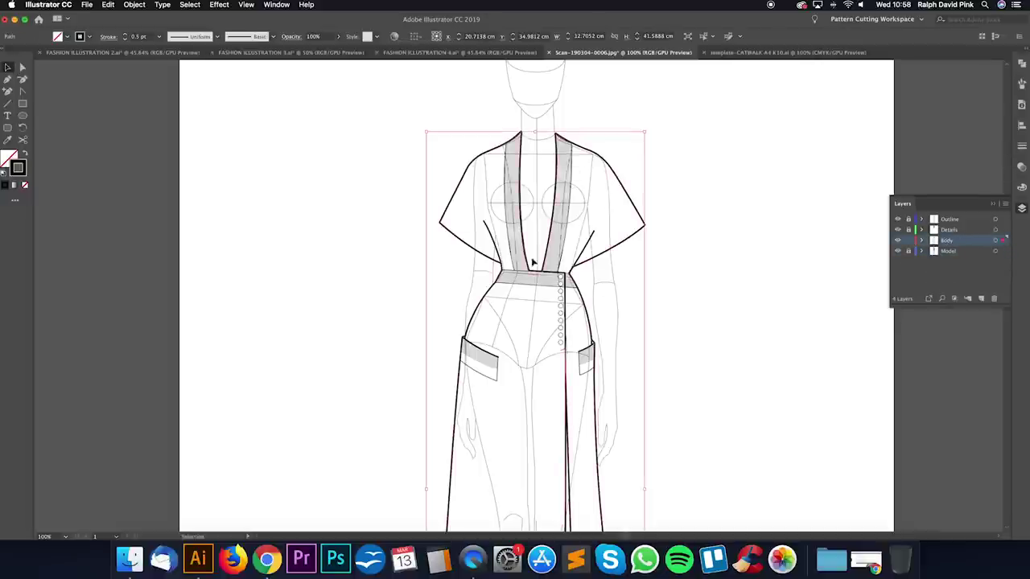
double_click(10, 157)
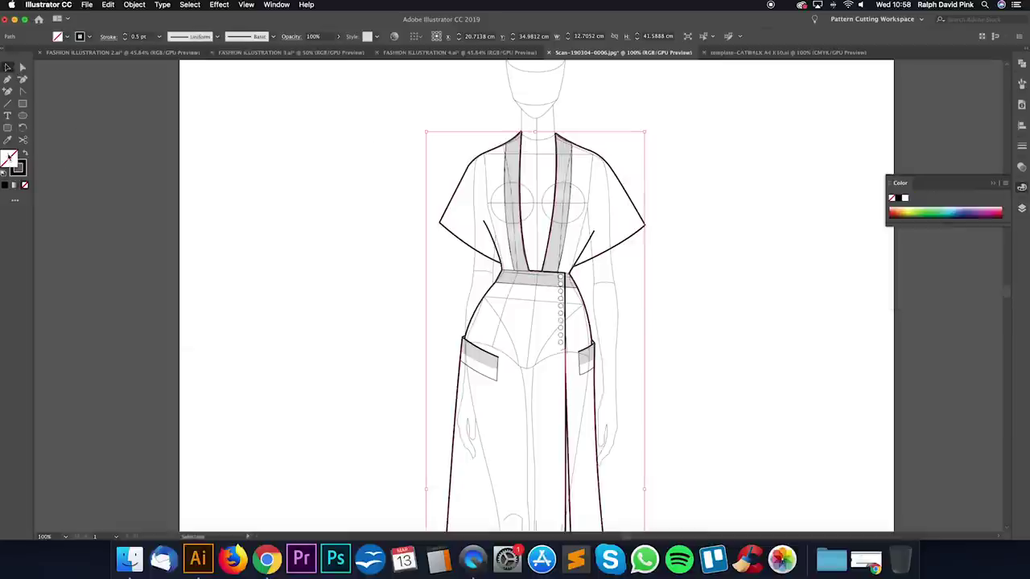
left_click(84, 166)
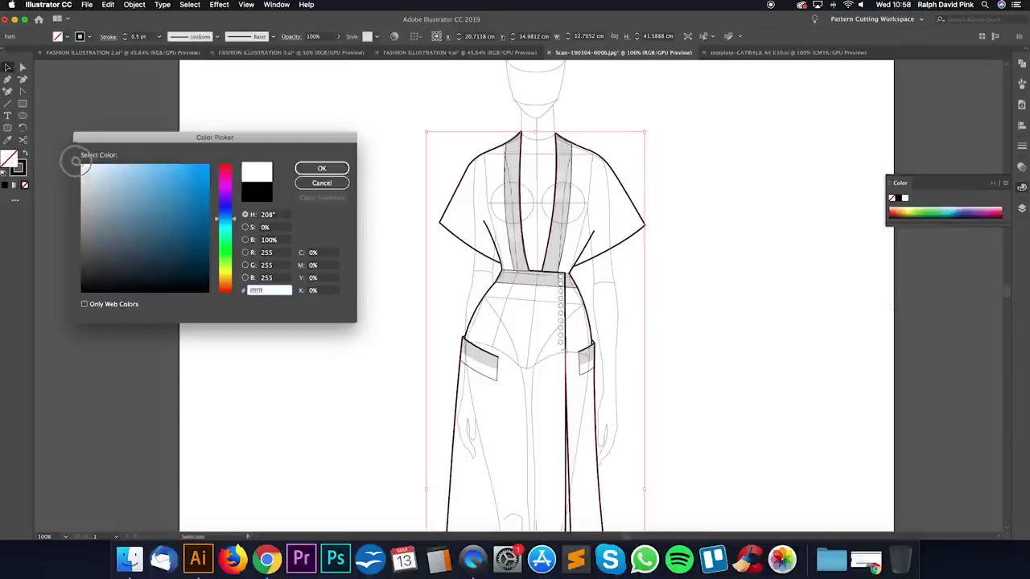
left_click(309, 169)
left_click(747, 249)
Step: Inspect the filled dress from hem to neckline for figure lines that still show around it
scroll(734, 304, "down", 8)
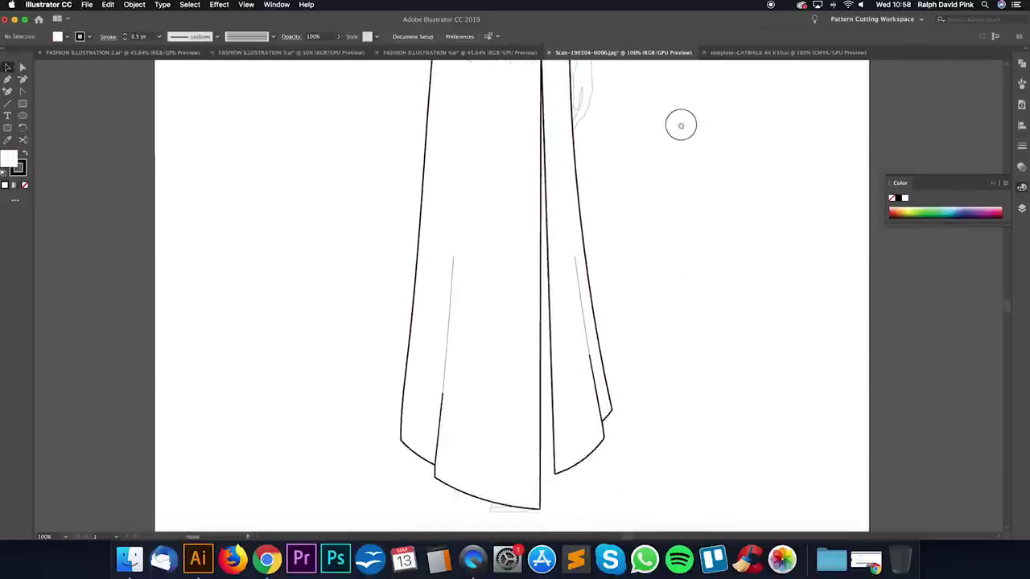
key("super+minus")
scroll(672, 322, "up", 5)
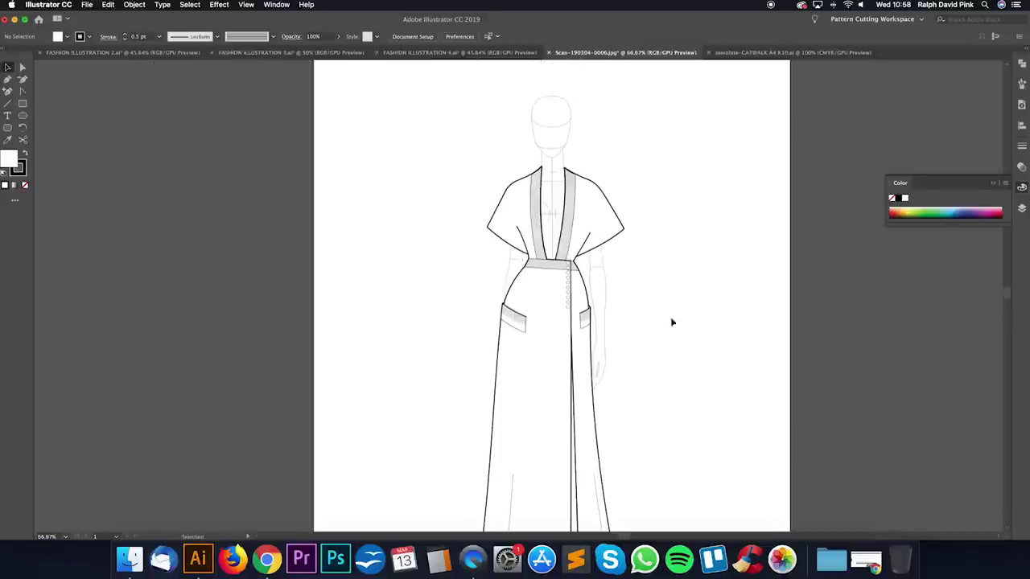
key("super+plus")
key("super+plus")
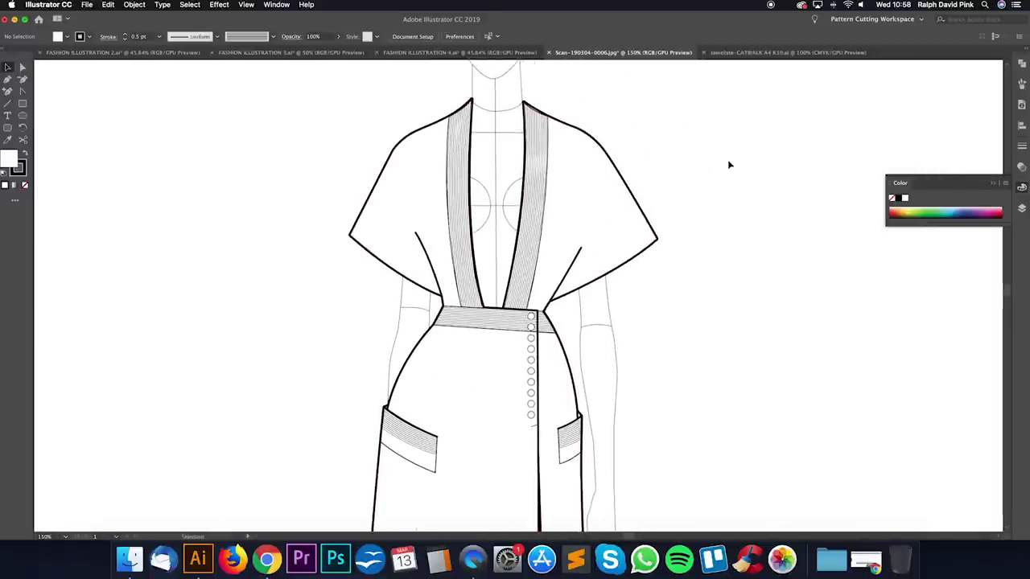
key("space")
left_click_drag(724, 193, 738, 279)
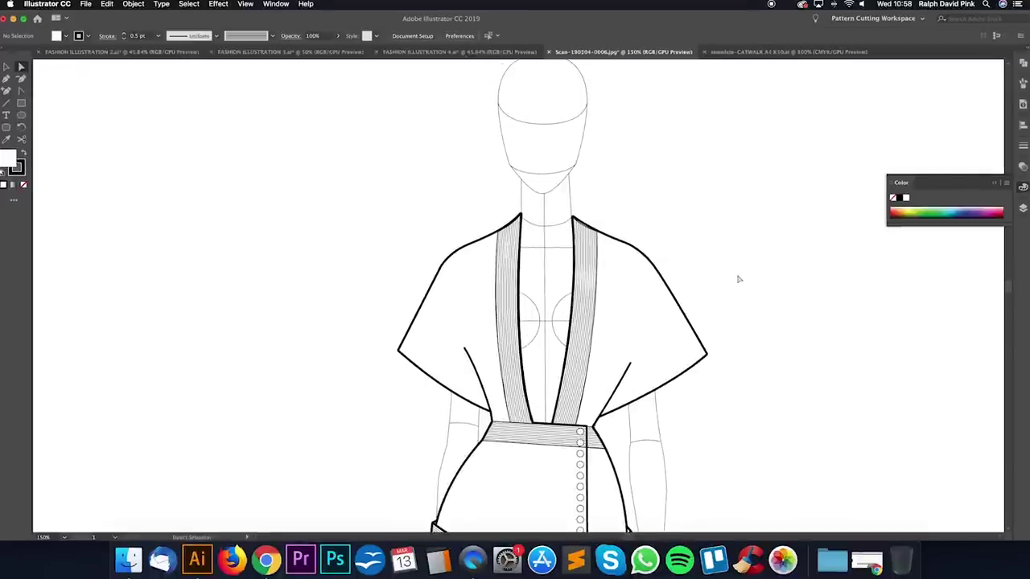
key("space")
left_click_drag(650, 209, 633, 166)
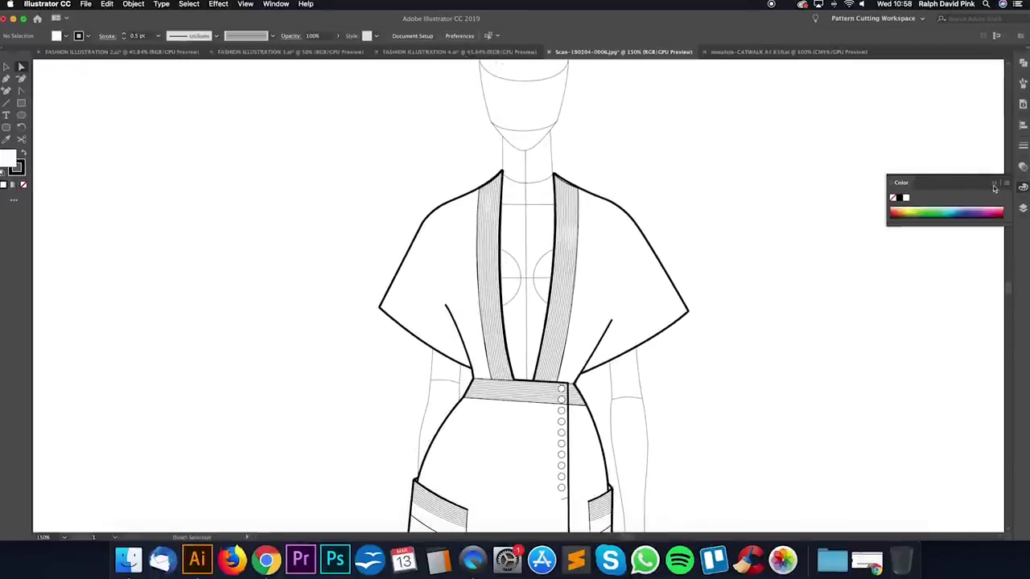
left_click(994, 185)
scroll(721, 419, "down", 3)
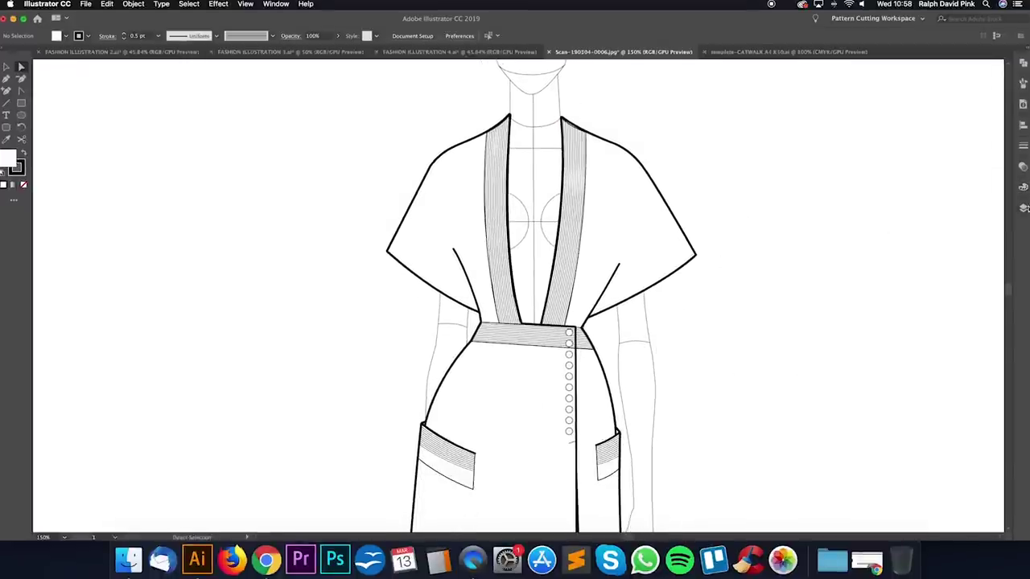
Step: Lock the Body layer, unlock the Model layer, and delete the figure's horizontal elbow line beside the waistband's unbuttoned end
left_click(1022, 207)
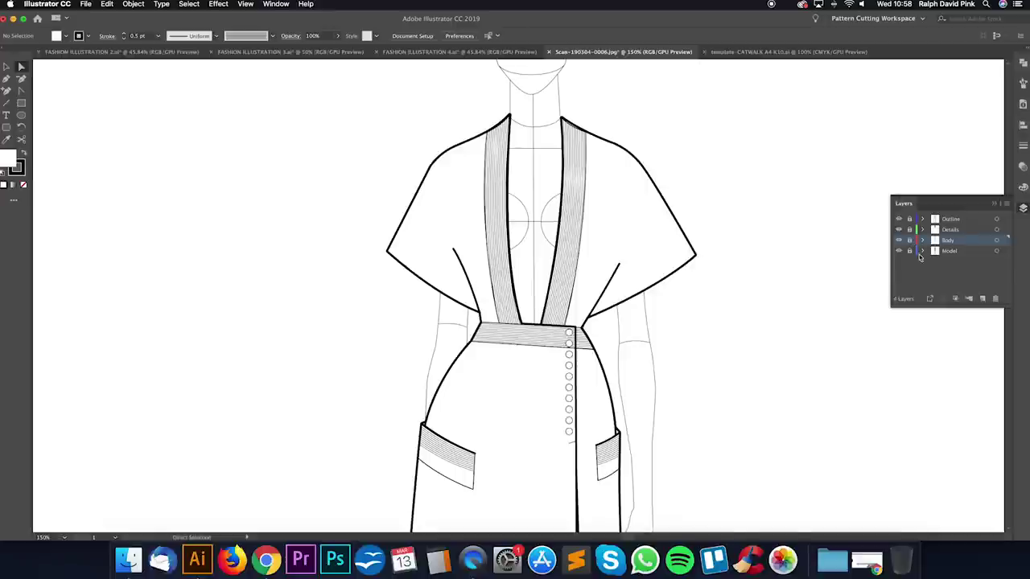
left_click(963, 253)
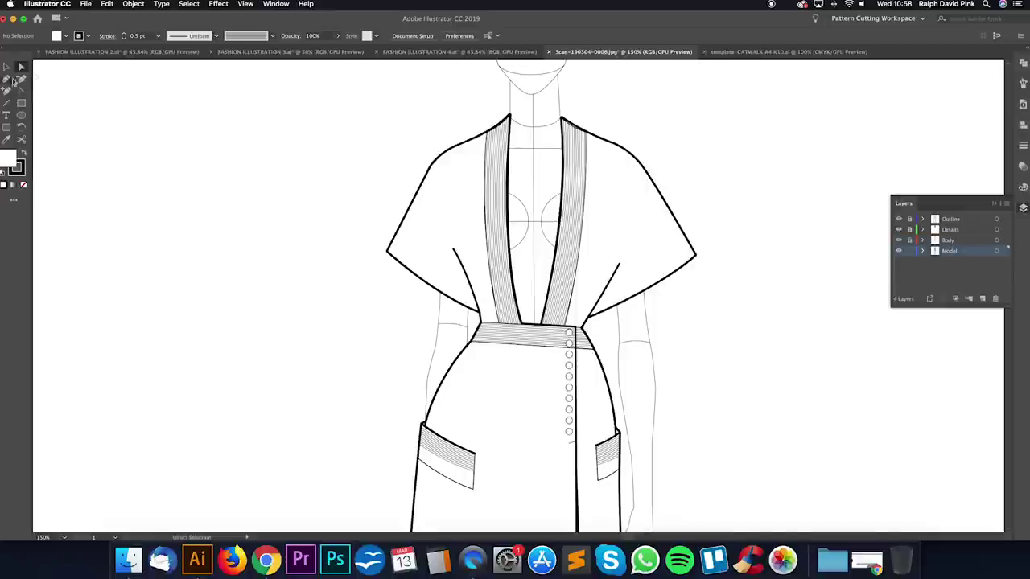
left_click(453, 326)
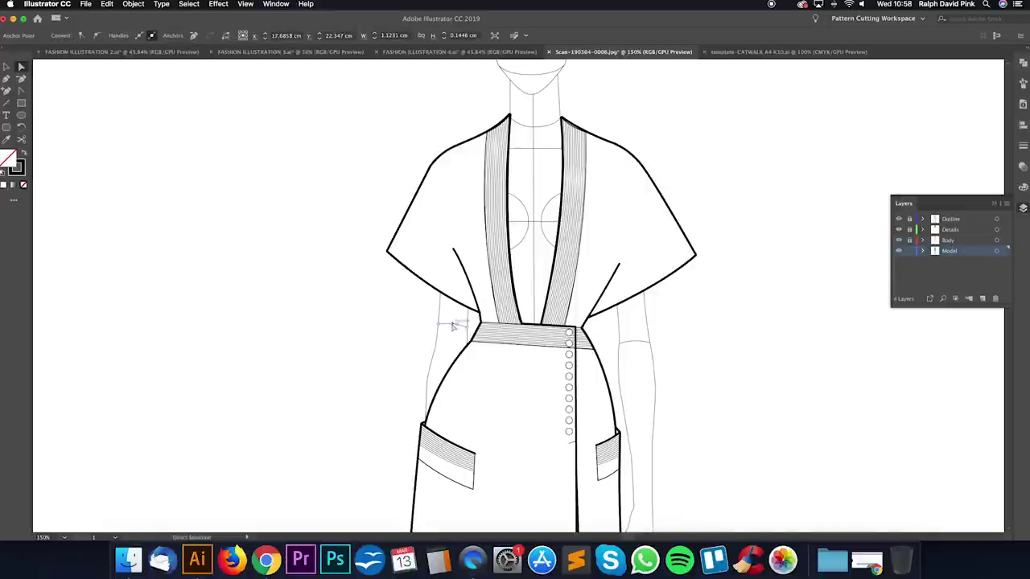
left_click(451, 338)
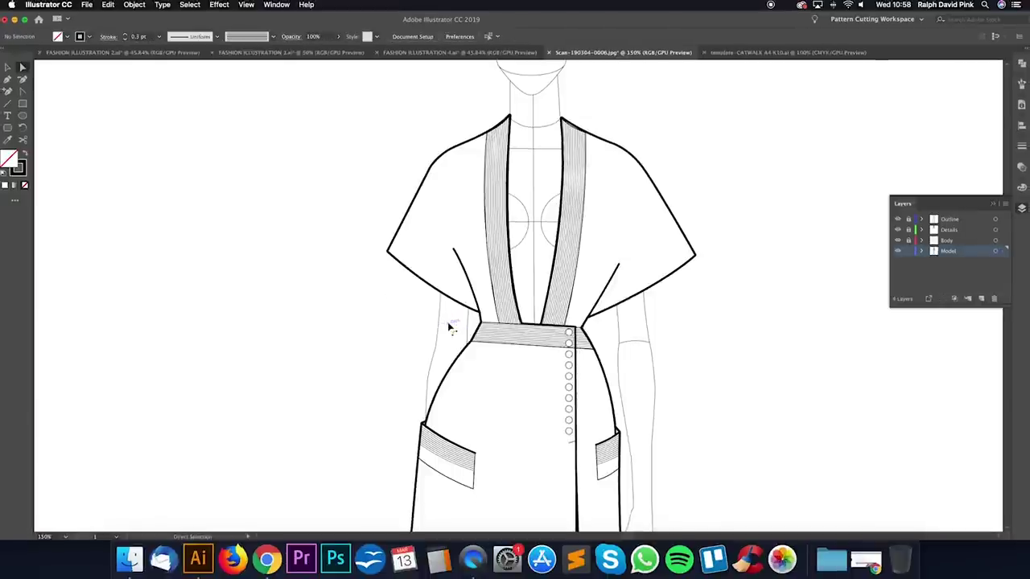
Step: Delete the figure's remaining elbow line and the construction lines across its face, neck, chest and bust
left_click(635, 343)
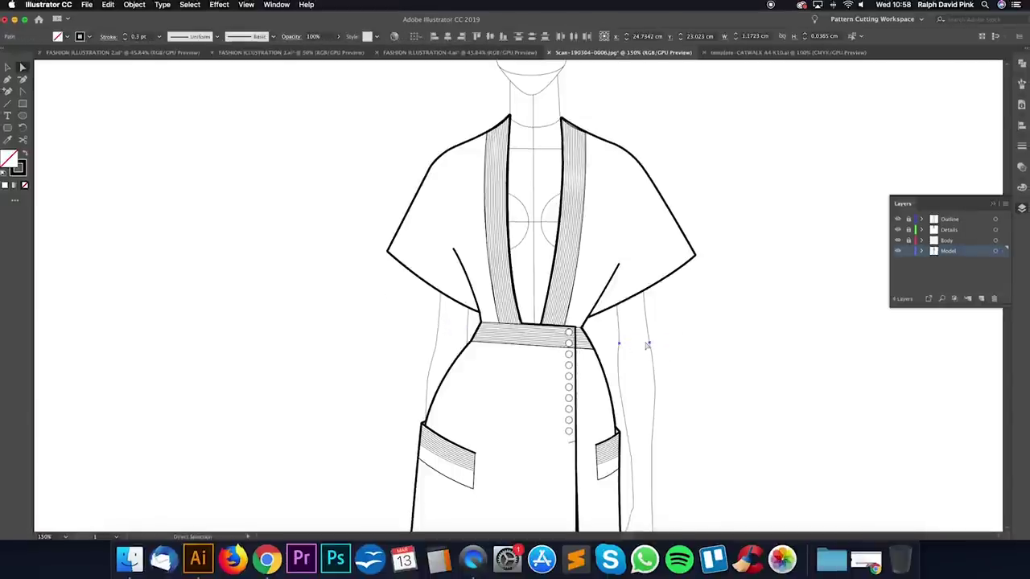
left_click(646, 345)
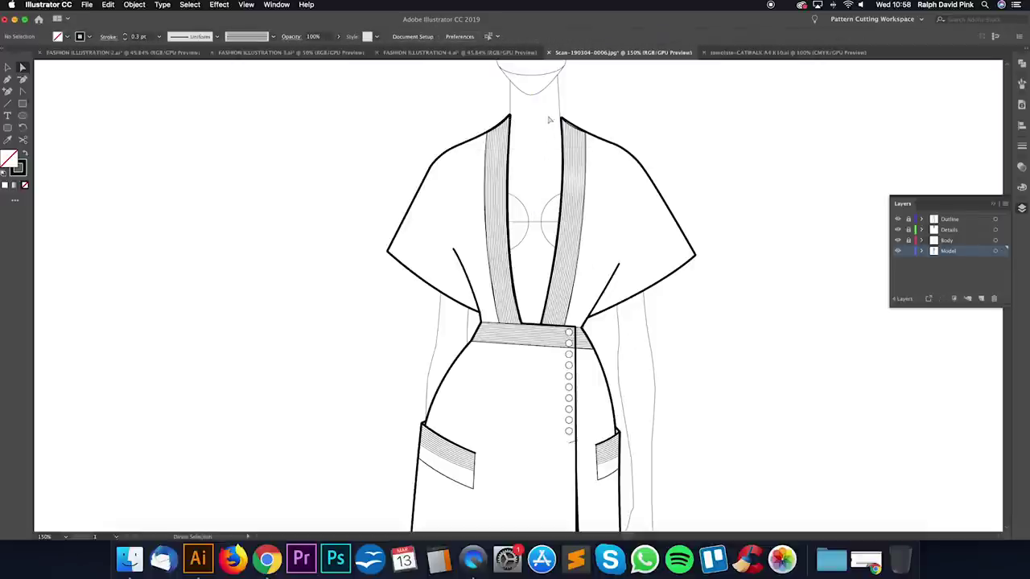
left_click_drag(541, 111, 542, 199)
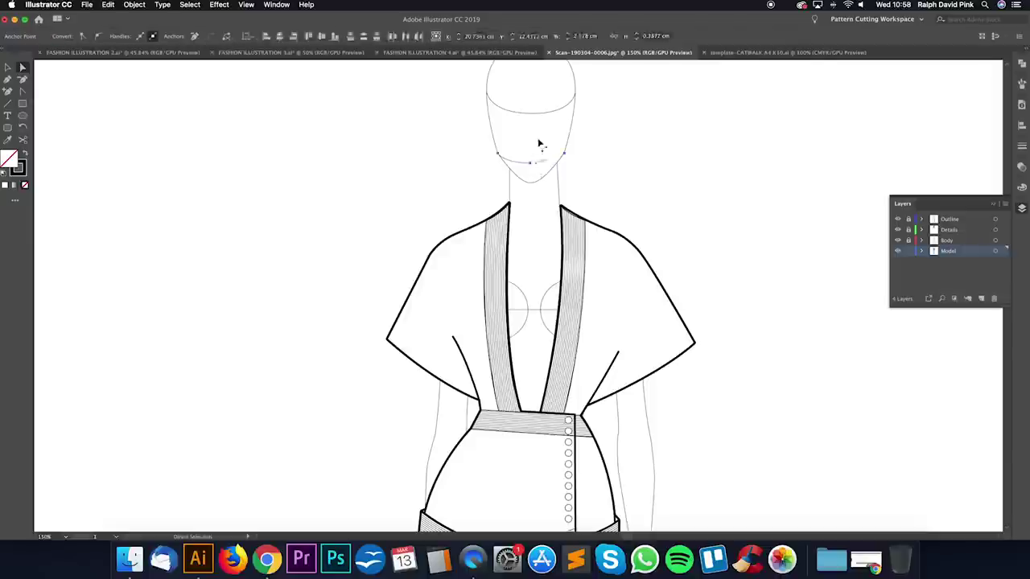
scroll(592, 299, "down", 3)
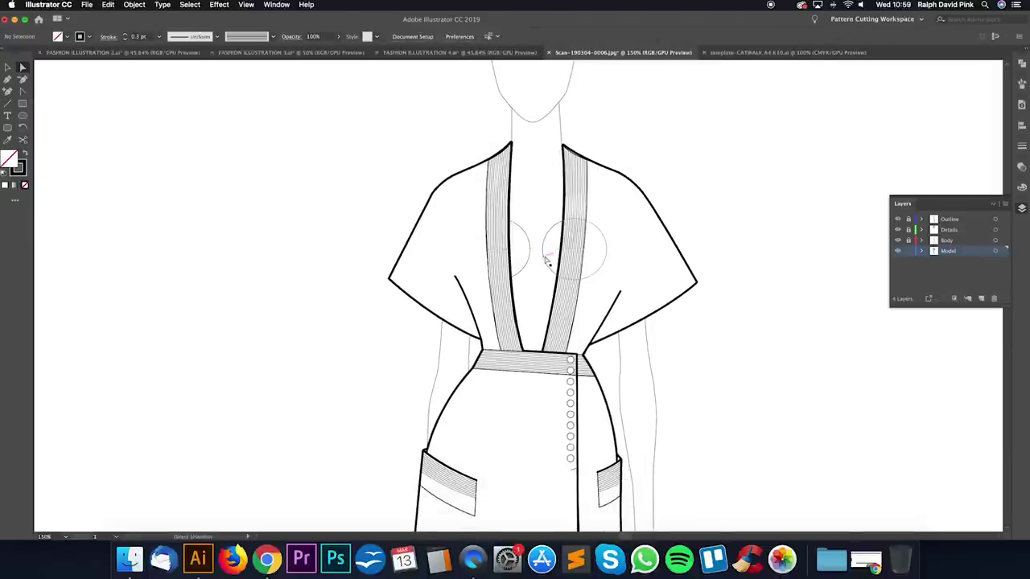
scroll(542, 271, "down", 9)
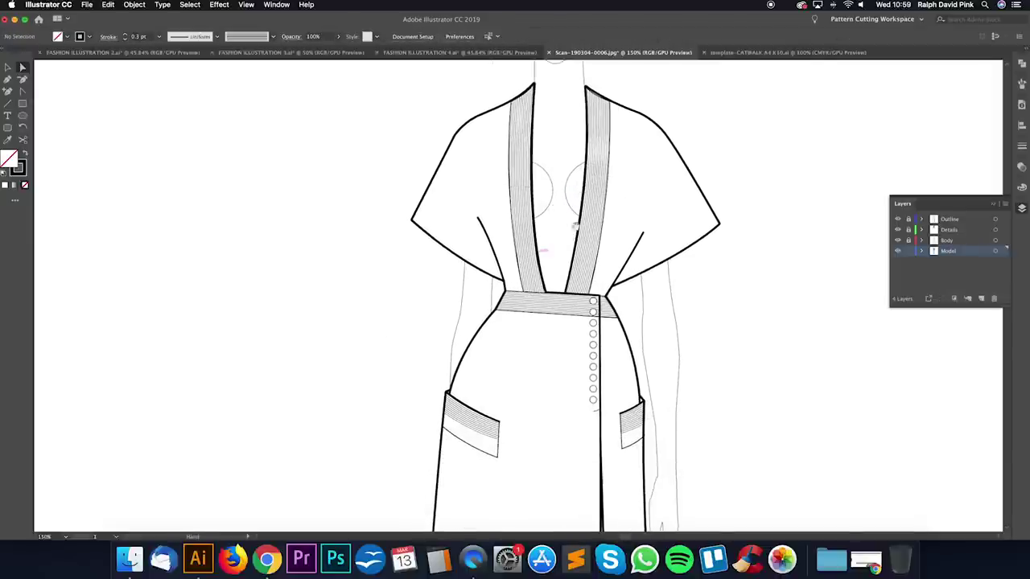
Step: Cut the bust circle on the button side with the Scissors tool and delete everything except its short lower inner arc
left_click_drag(610, 347, 609, 113)
left_click_drag(613, 292, 630, 358)
scroll(553, 117, "up", 10)
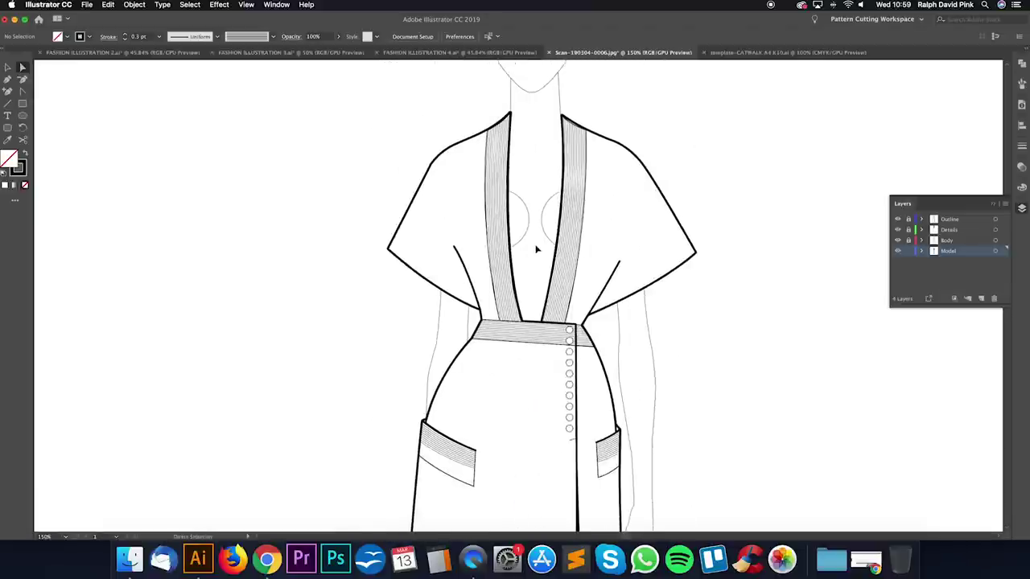
key("super+equal")
scroll(537, 249, "up", 2)
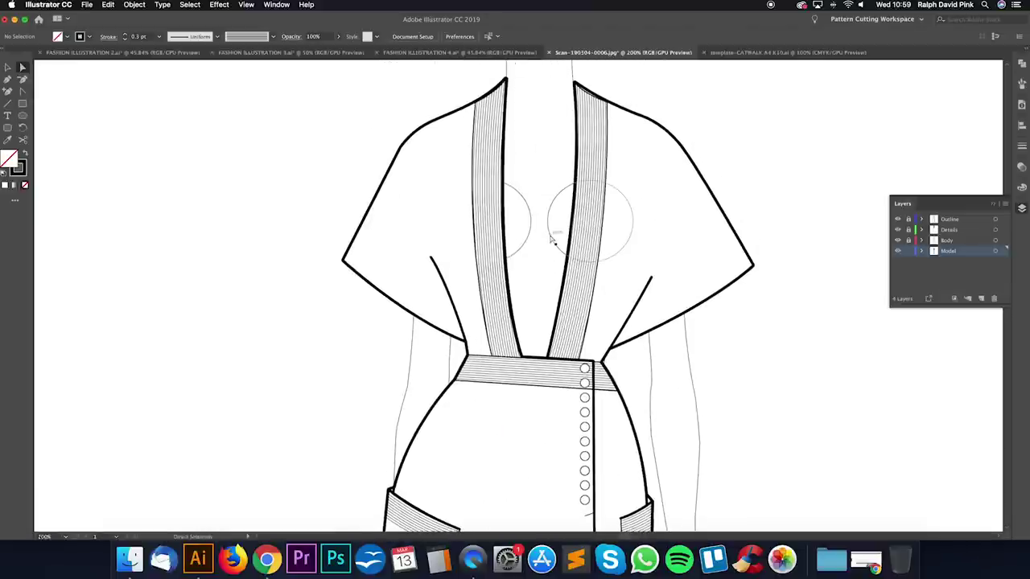
left_click(552, 240)
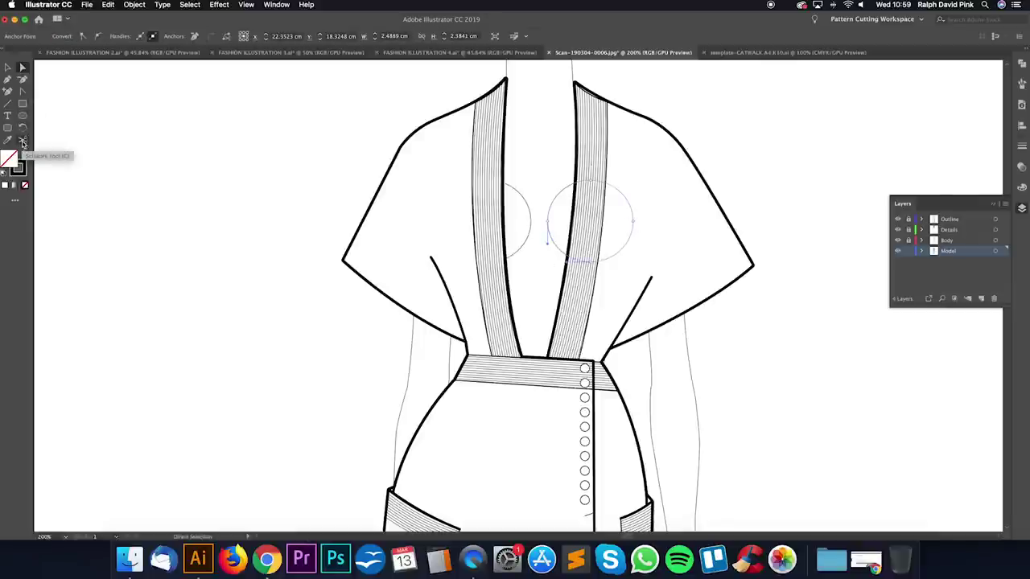
left_click(16, 204)
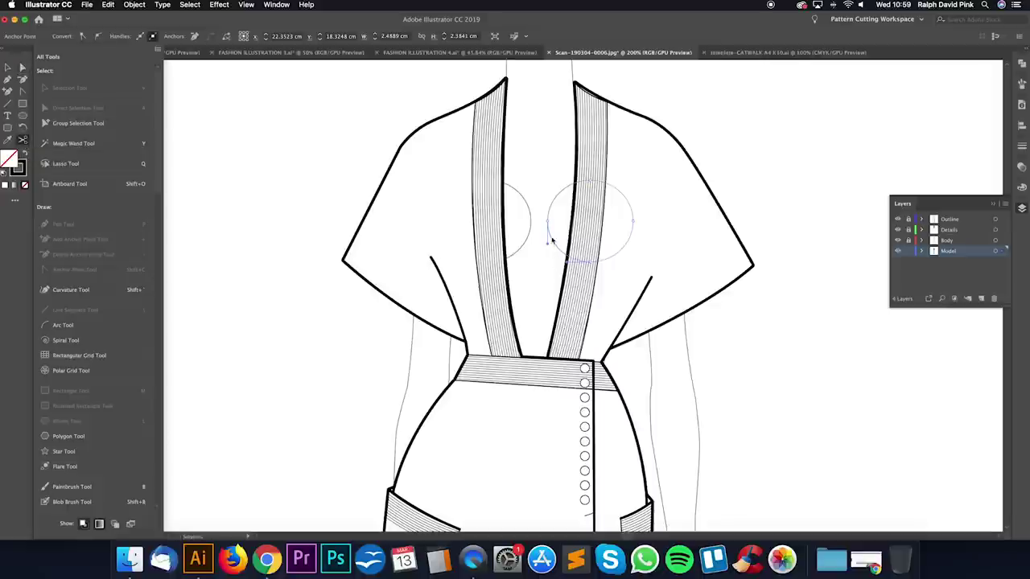
left_click(18, 202)
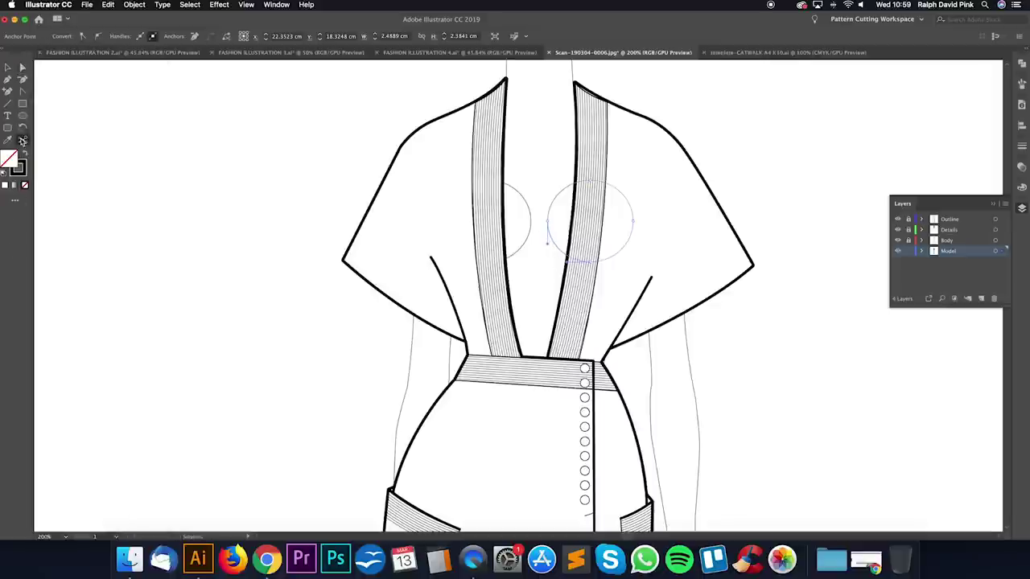
left_click(552, 233)
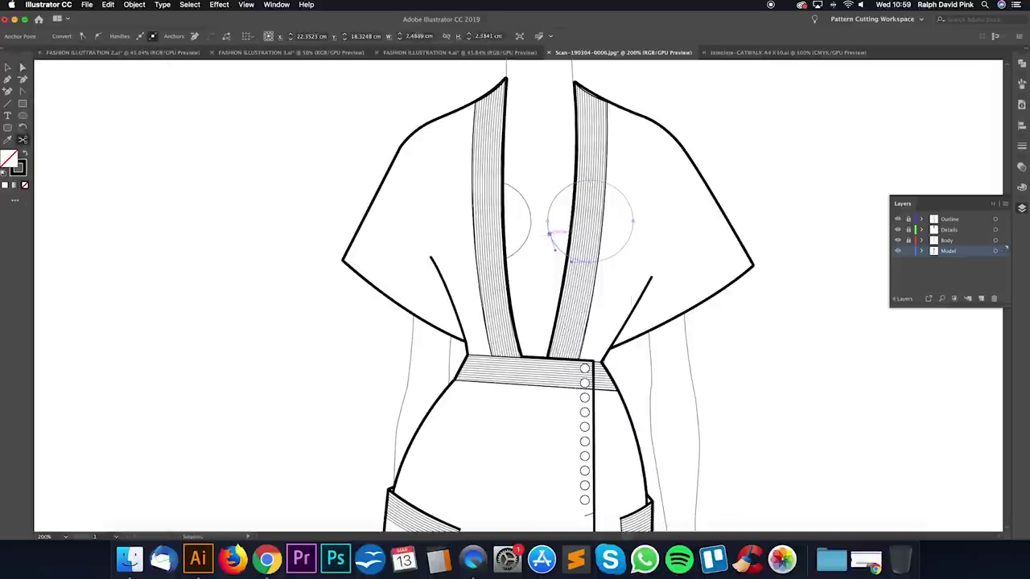
left_click(570, 257)
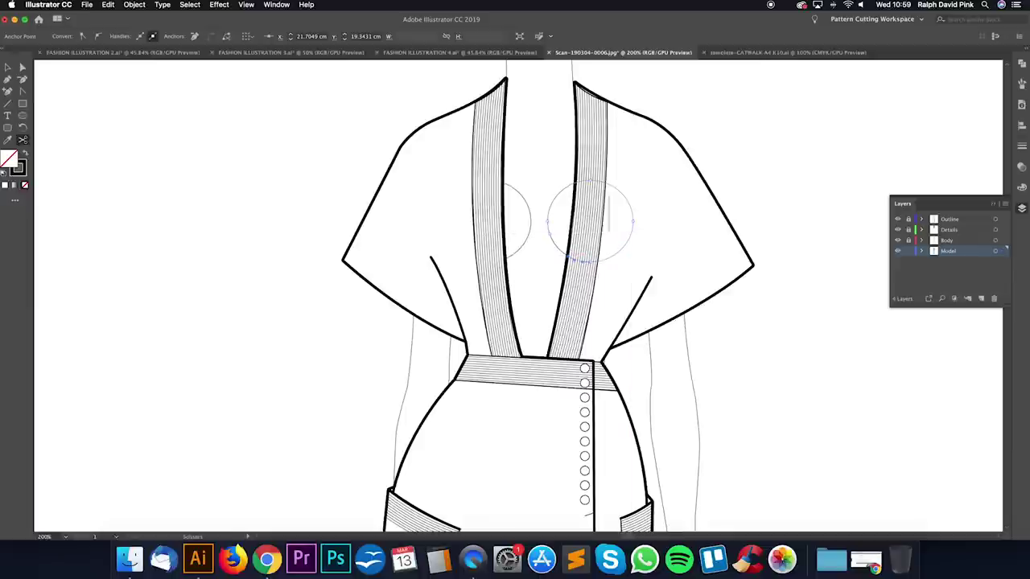
left_click(544, 168)
left_click(562, 189)
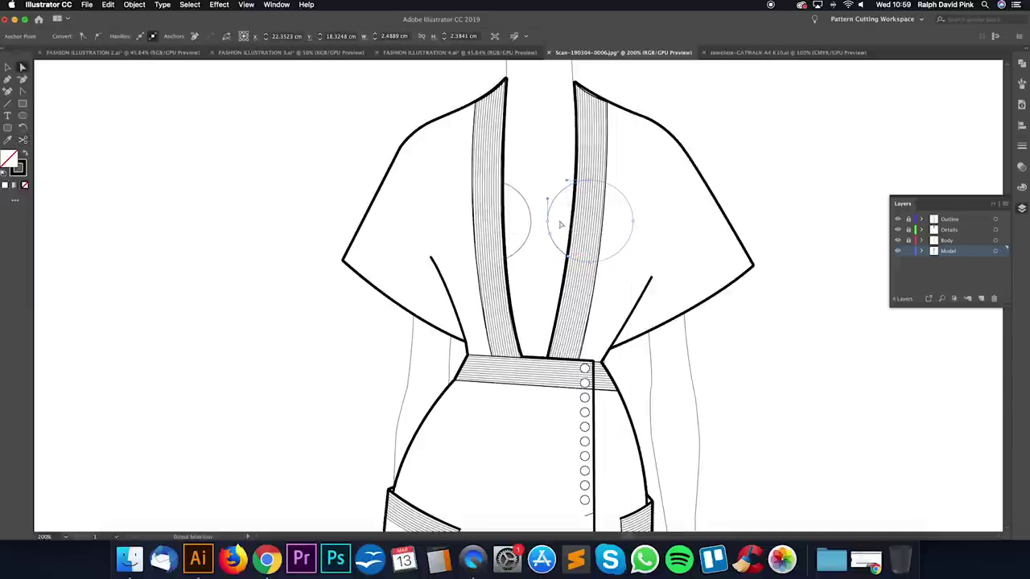
key("Delete")
Step: Cut the opposite bust circle to match and delete everything except its lower inner arc
left_click(531, 224)
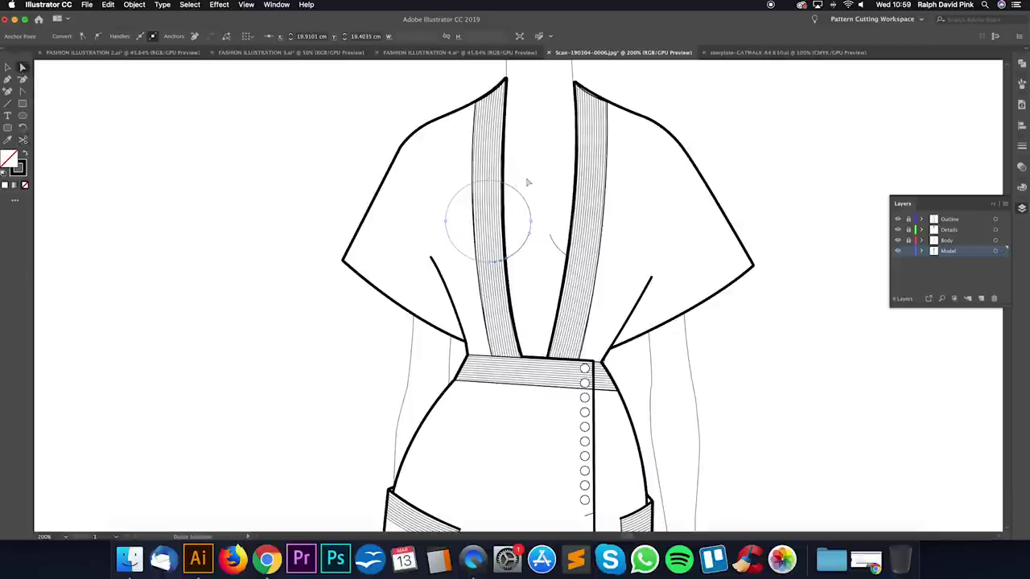
key("Delete")
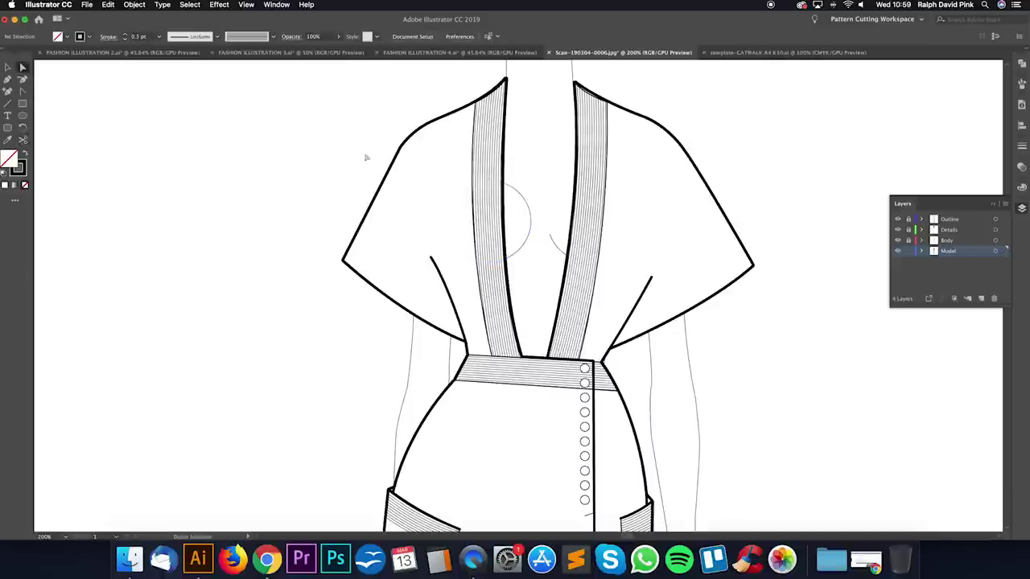
left_click(526, 197)
key("Delete")
Step: Draw a curved collarbone line with the Pen tool from beneath the unbuttoned side's shoulder to the base of the neck
left_click_drag(535, 155, 524, 256)
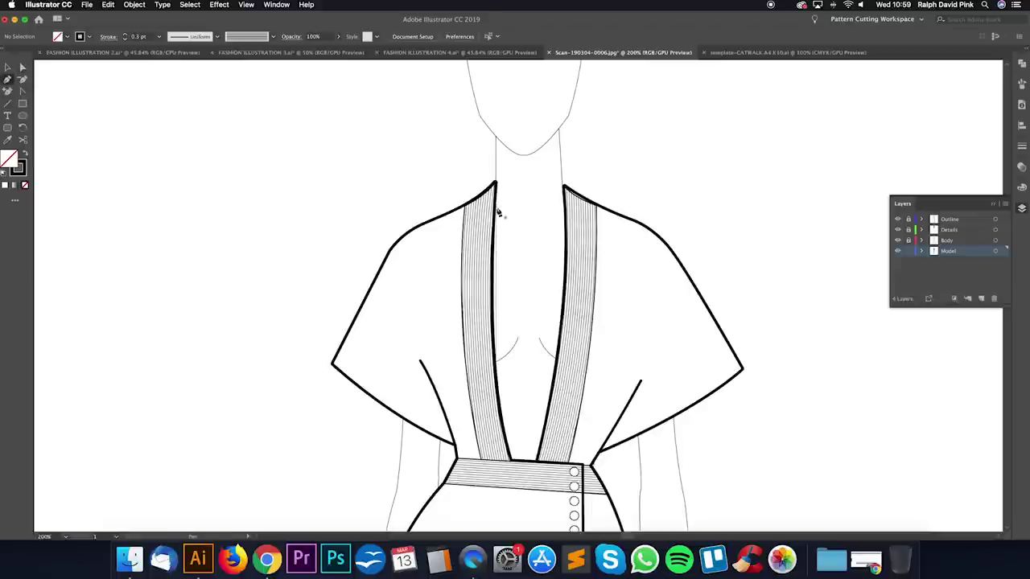
left_click(436, 222)
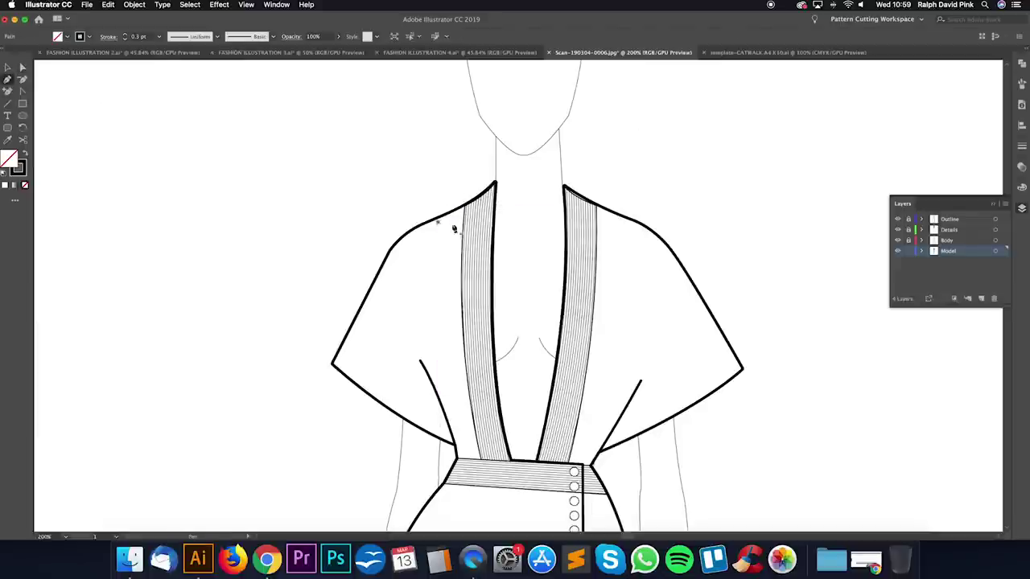
left_click_drag(518, 234, 527, 248)
key("a")
left_click(540, 224)
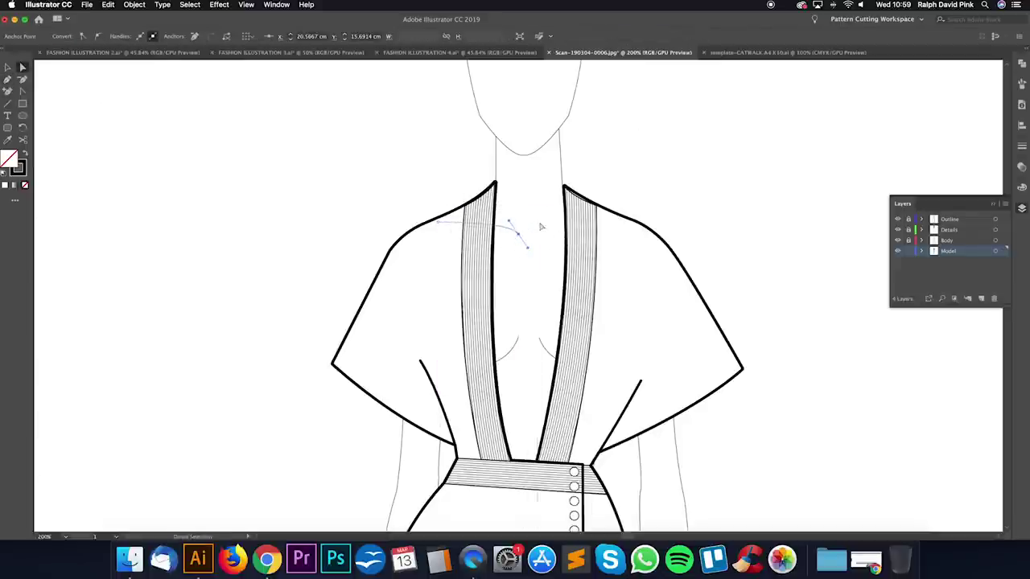
left_click(540, 227, "super")
left_click(514, 233)
left_click(535, 224)
left_click(623, 228)
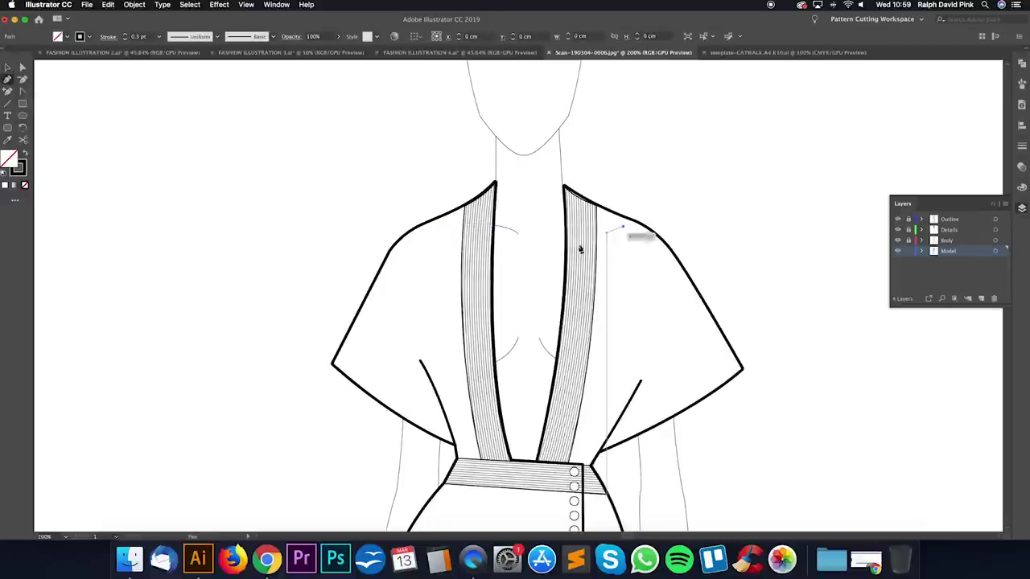
left_click(510, 271)
left_click(545, 276, "super")
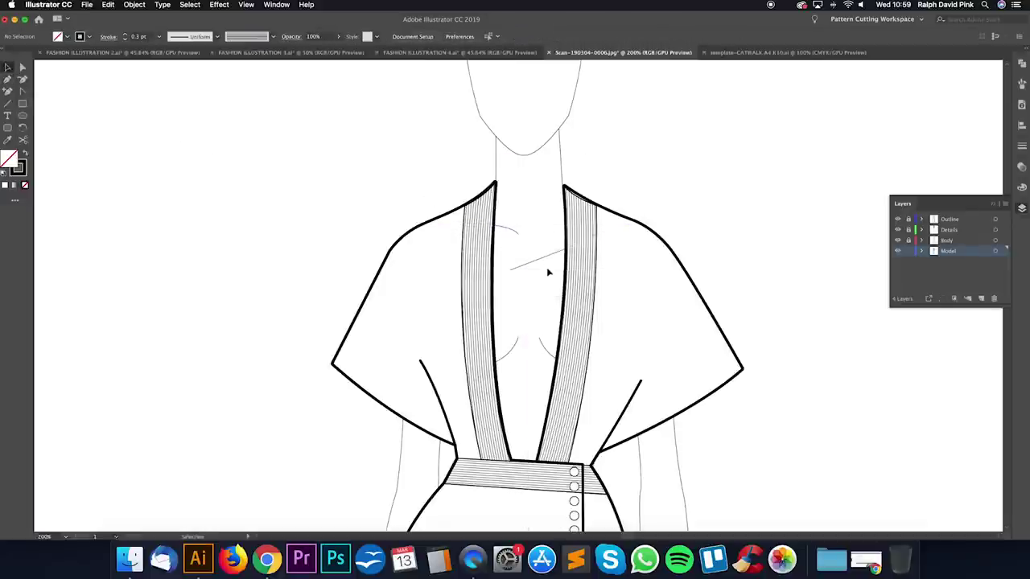
left_click(543, 257)
key("Delete")
Step: Draw the matching curved collarbone line from beneath the button side's shoulder to the base of the neck
key("p")
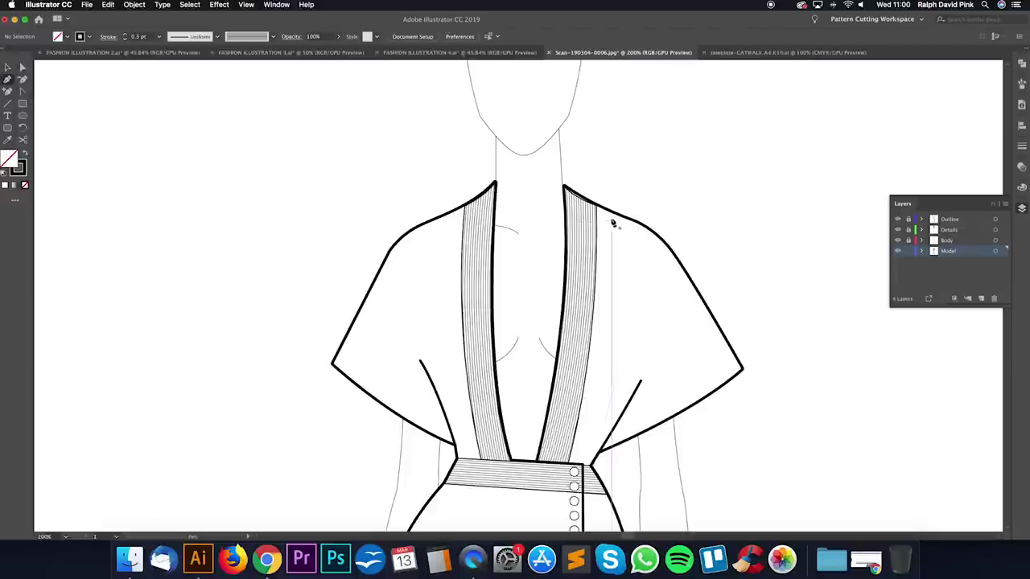
left_click(612, 217)
left_click_drag(543, 226, 530, 248)
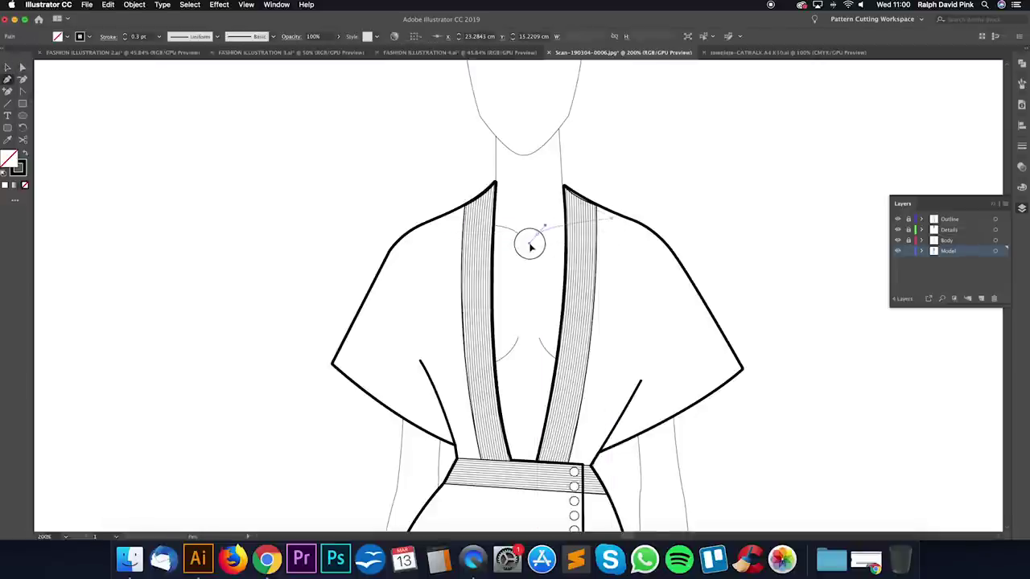
key("a")
left_click(534, 197)
left_click_drag(535, 199, 538, 209)
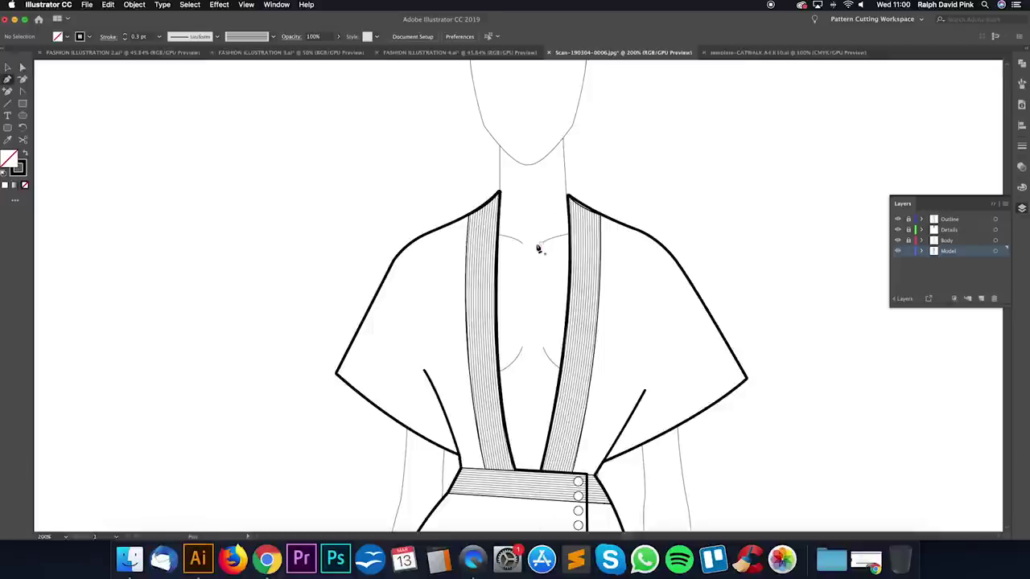
Step: Draw a curved neck line from the jaw to the button-side collarbone and trim the ends where the two lines meet
mouse_move(563, 154)
left_mouse_down()
mouse_move(563, 100)
mouse_move(561, 153)
mouse_move(563, 139)
left_mouse_up()
left_click(568, 200)
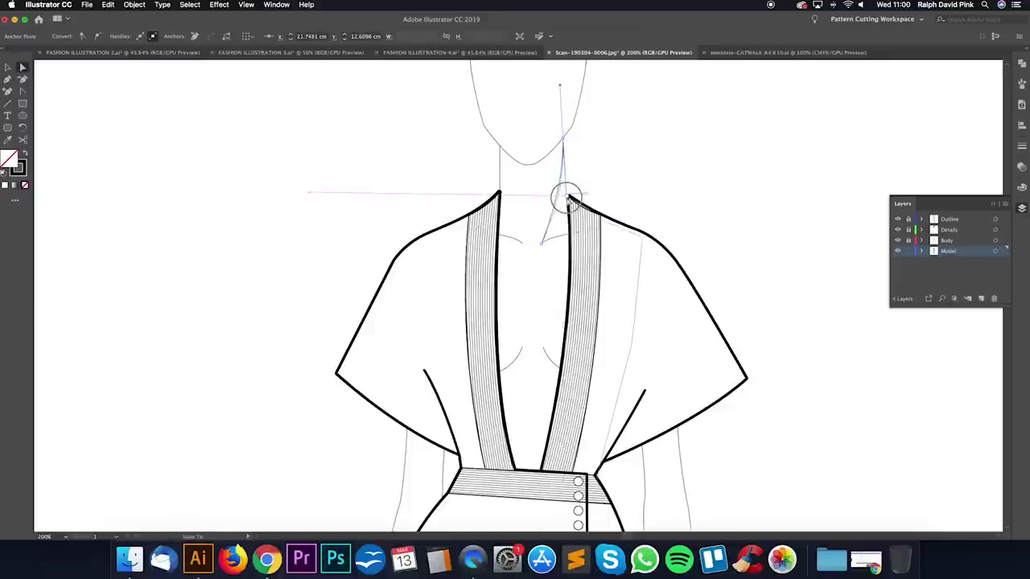
left_click(545, 240)
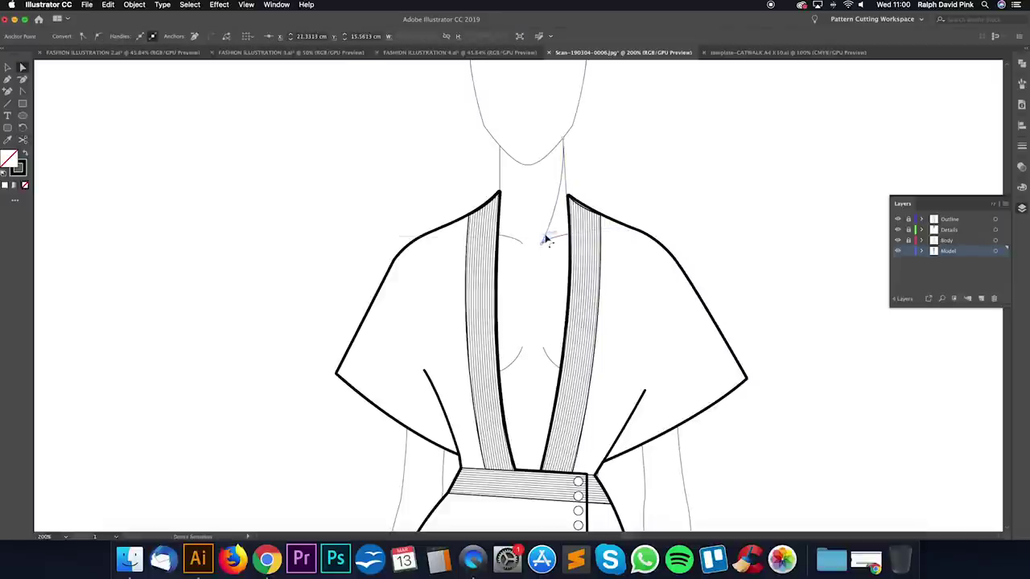
left_click(544, 243)
key("Delete")
key("Delete")
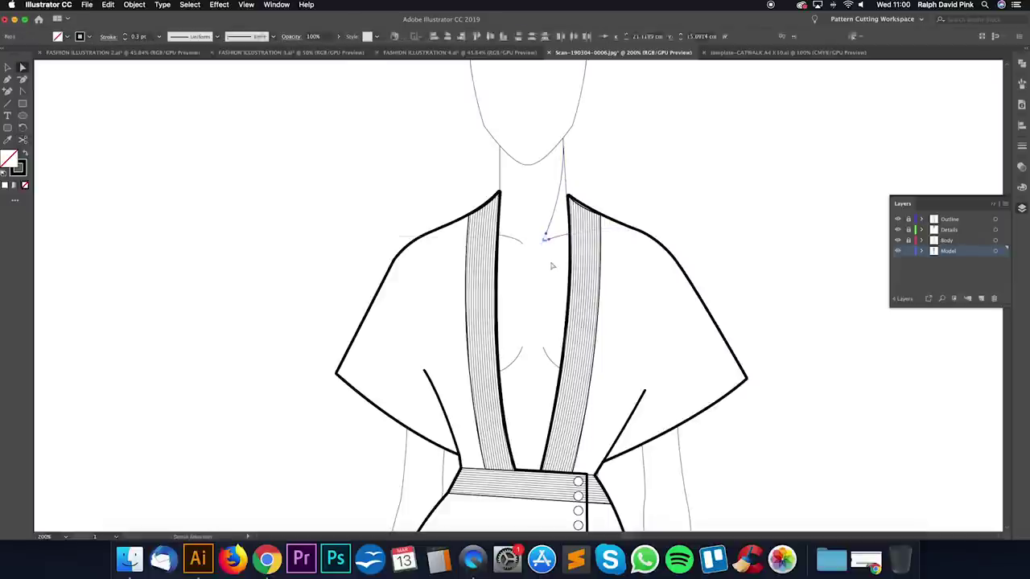
Step: Draw two short curved crease strokes at the elbow of the figure's arm on the button side
left_click_drag(547, 306, 546, 168)
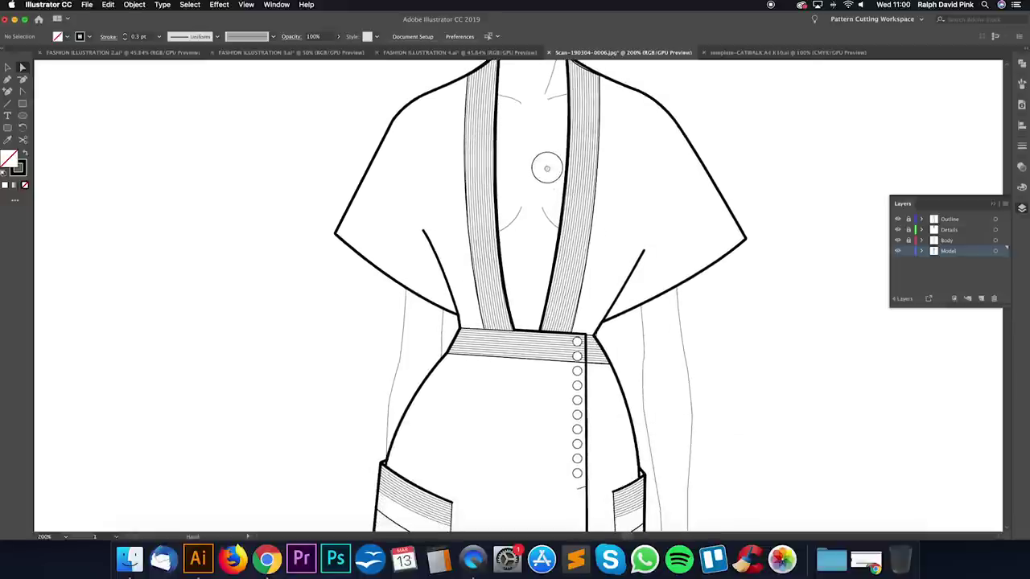
mouse_move(528, 292)
left_mouse_down()
mouse_move(512, 174)
mouse_move(506, 237)
mouse_move(523, 274)
left_mouse_up()
key("p")
left_click(636, 226)
left_click(661, 231)
left_click(663, 241, "super")
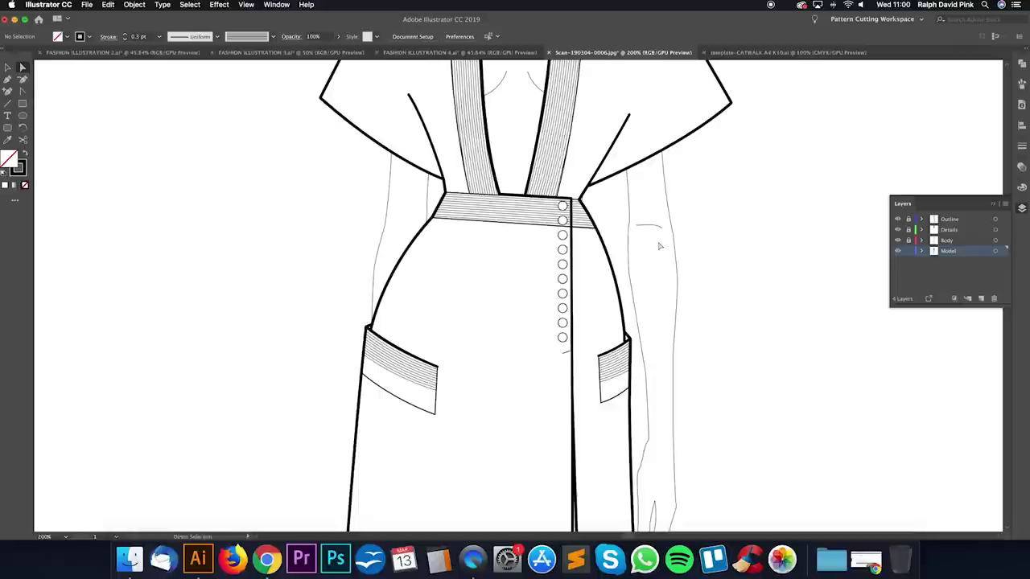
key("p")
left_click(661, 231)
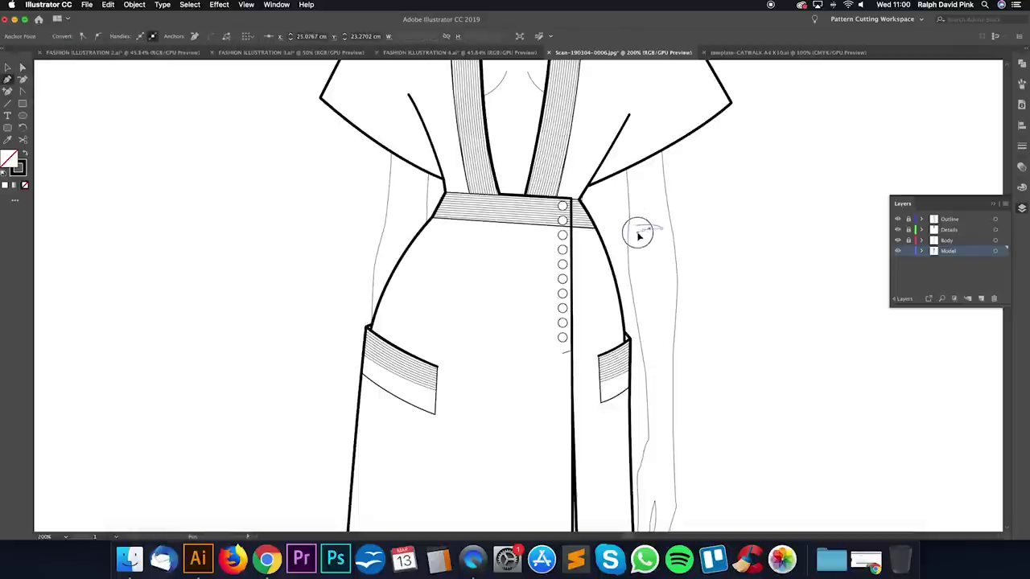
left_click(653, 243, "super")
Step: Inspect the whole illustration from hem to head, checking the figure's new detail lines around the dress
key("super+minus")
left_click_drag(670, 282, 695, 100)
scroll(708, 280, "down", 10)
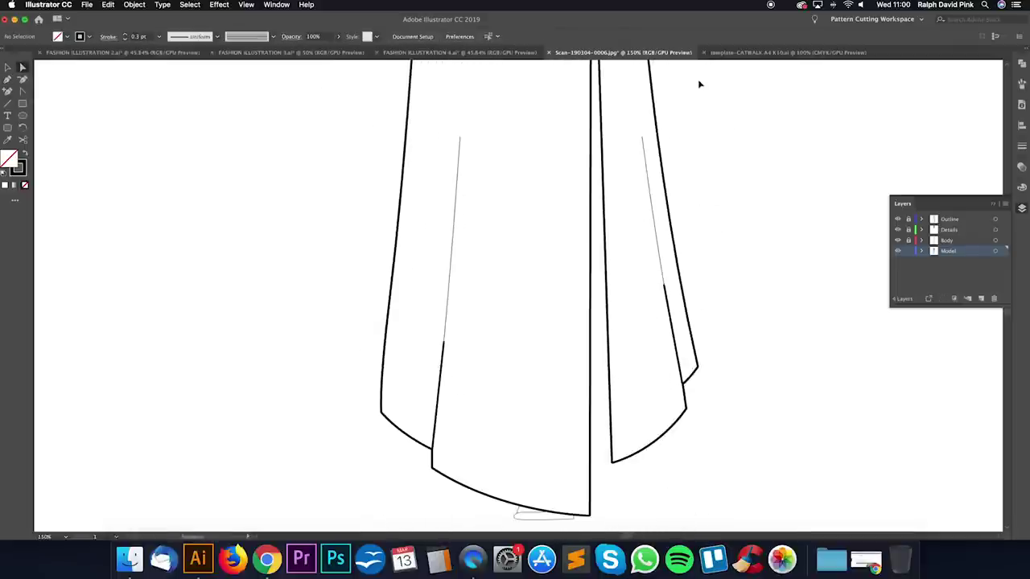
key("super+minus")
key("super+minus")
key("super+minus")
left_click_drag(662, 126, 666, 252)
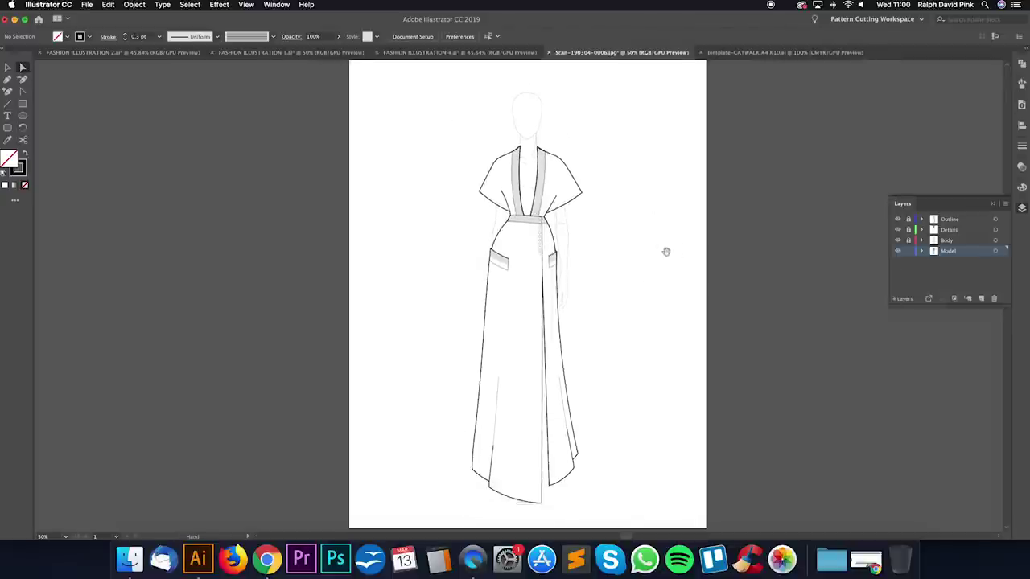
key("super+plus")
key("super+plus")
left_click_drag(667, 188, 675, 305)
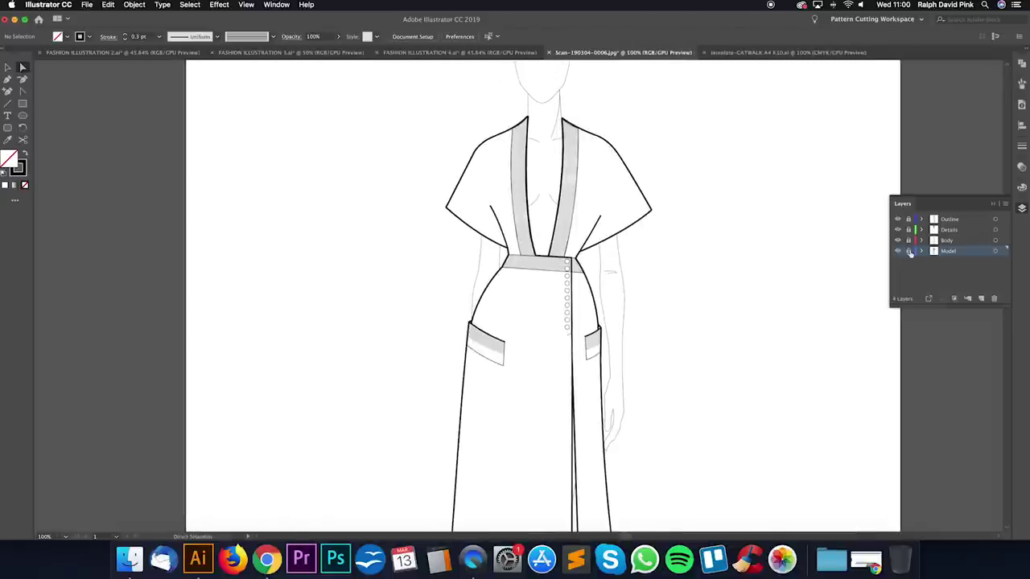
Step: Lock the Model layer, unlock the Body layer, and fill all its dress shapes with a pale grey-blue
left_click_drag(783, 213, 779, 237)
left_click(949, 241)
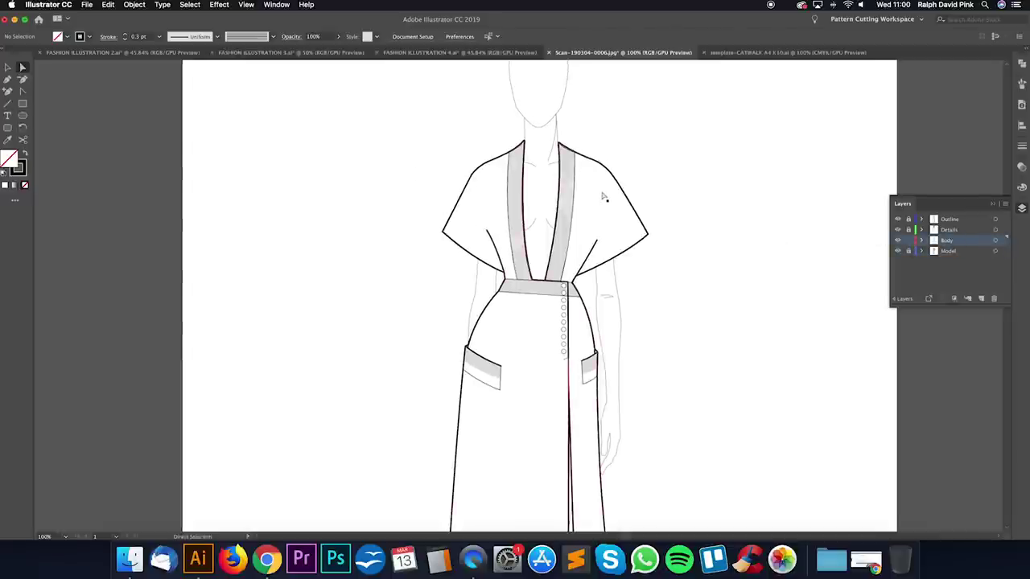
key("super+a")
double_click(10, 160)
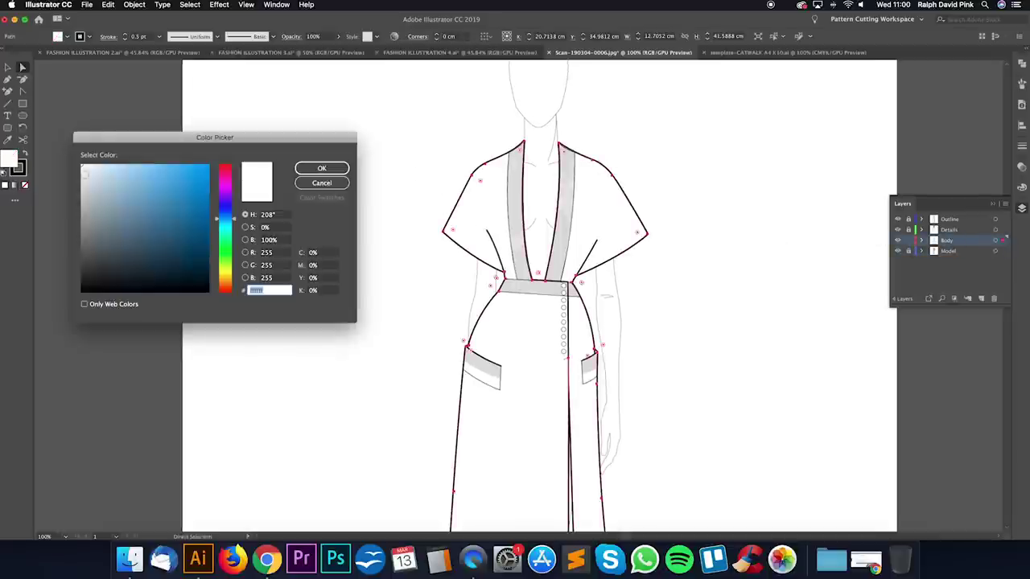
left_click(92, 175)
left_click(321, 168)
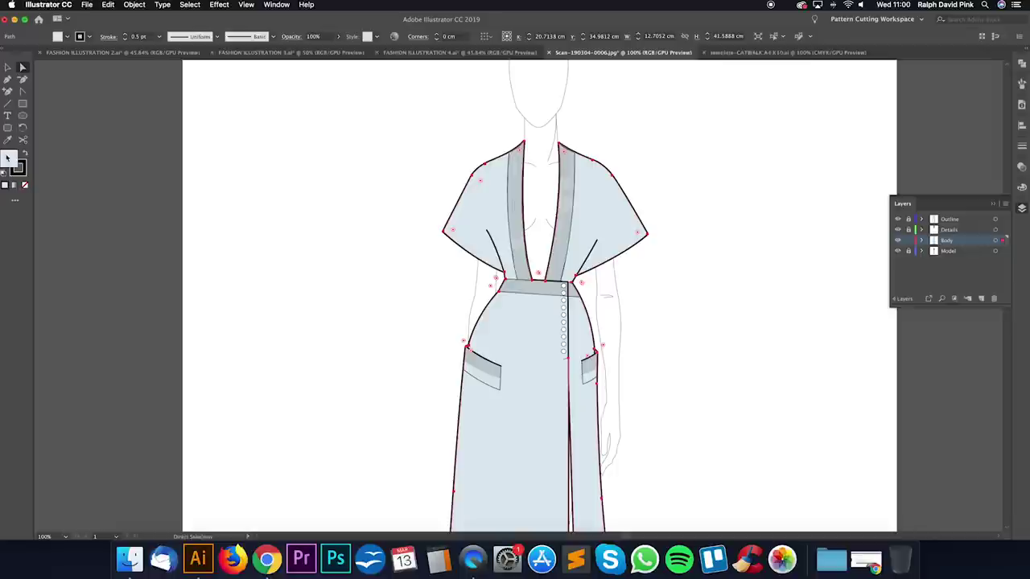
Step: Try another pale fill colour on the dress body shapes
double_click(8, 158)
left_click(228, 243)
left_click(106, 182)
left_click(307, 169)
Step: Undo the pale blue fill on the dress body shapes and deselect them
key("super+z")
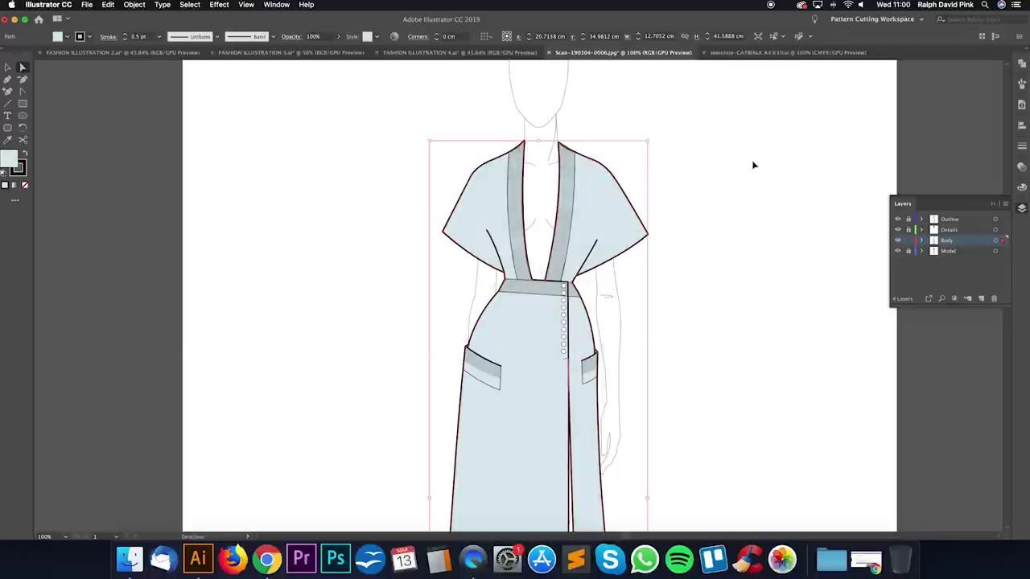
key("super+z")
left_click(721, 173)
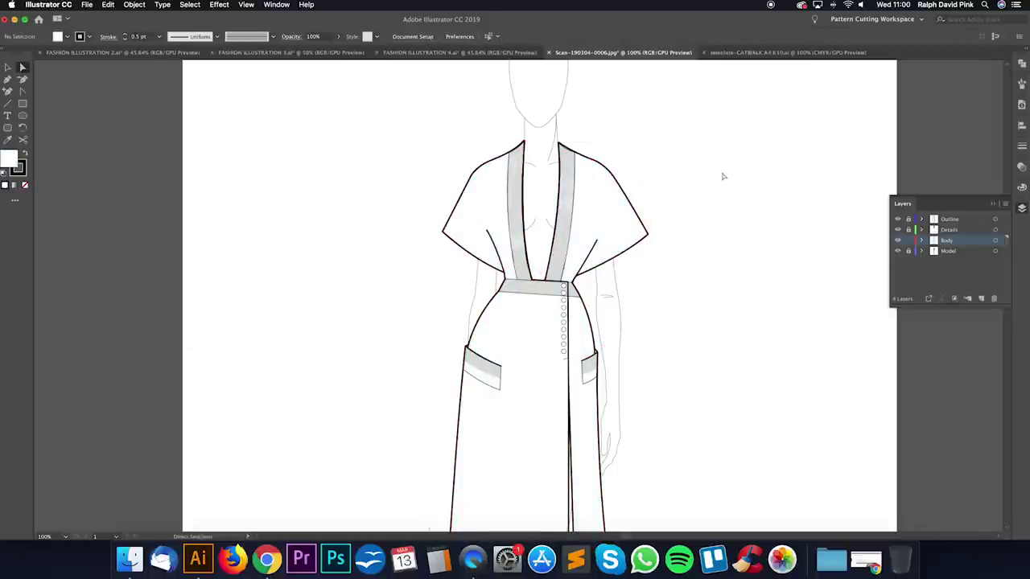
Step: Draw a square about 1.5 cm wide in the blank area beside the dress and remove its stroke
left_click(22, 104)
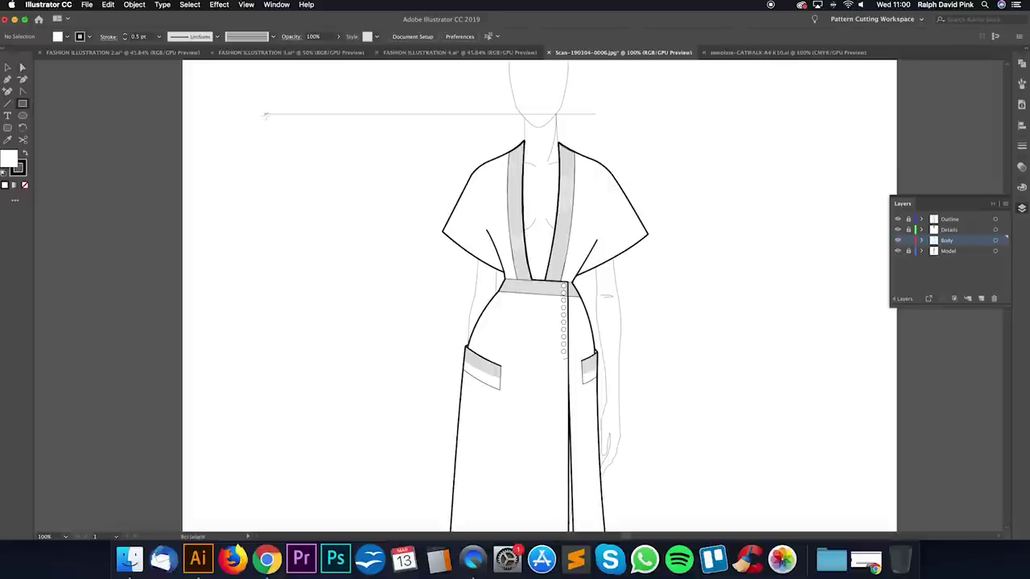
left_click_drag(242, 123, 271, 150)
key("v")
left_click(286, 143)
left_click(266, 138)
left_click(25, 186)
Step: Fill the small square with pale pink, RGB 229, 186, 213
double_click(9, 159)
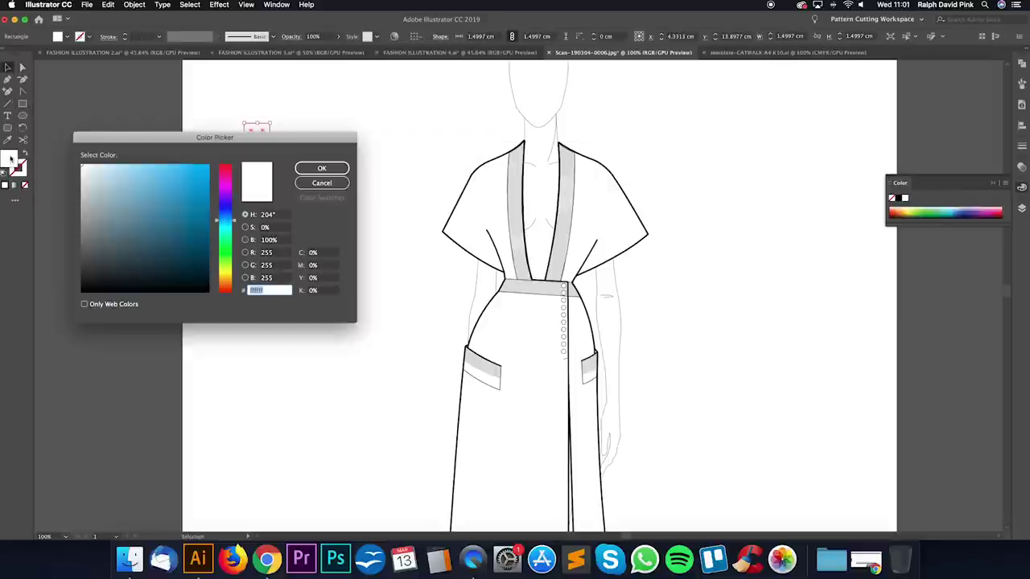
left_click(223, 179)
left_click(106, 173)
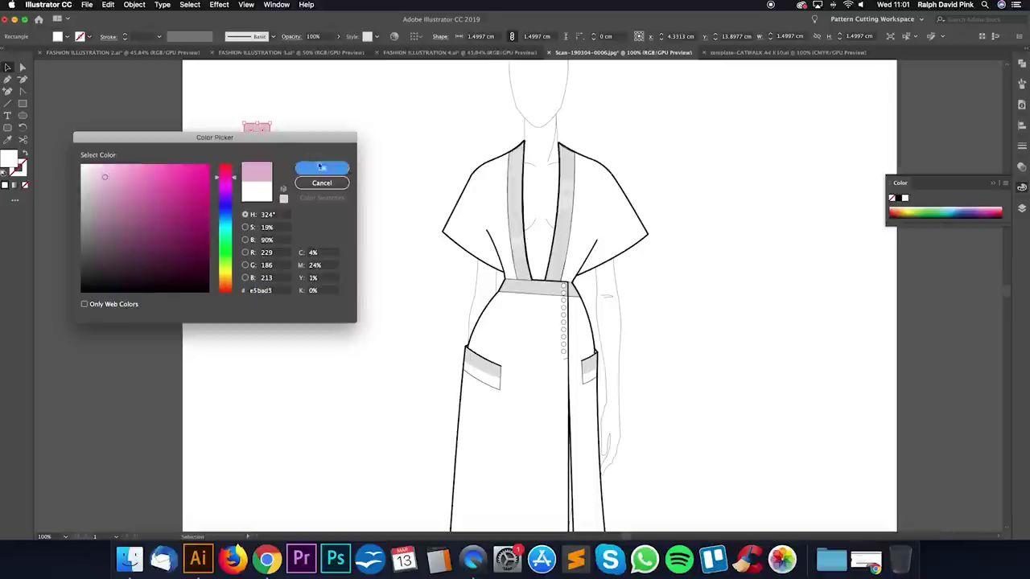
left_click(322, 168)
Step: Draw a circle about 1.88 cm across above the pink square and fill it with dark navy blue
left_click_drag(297, 97, 313, 112)
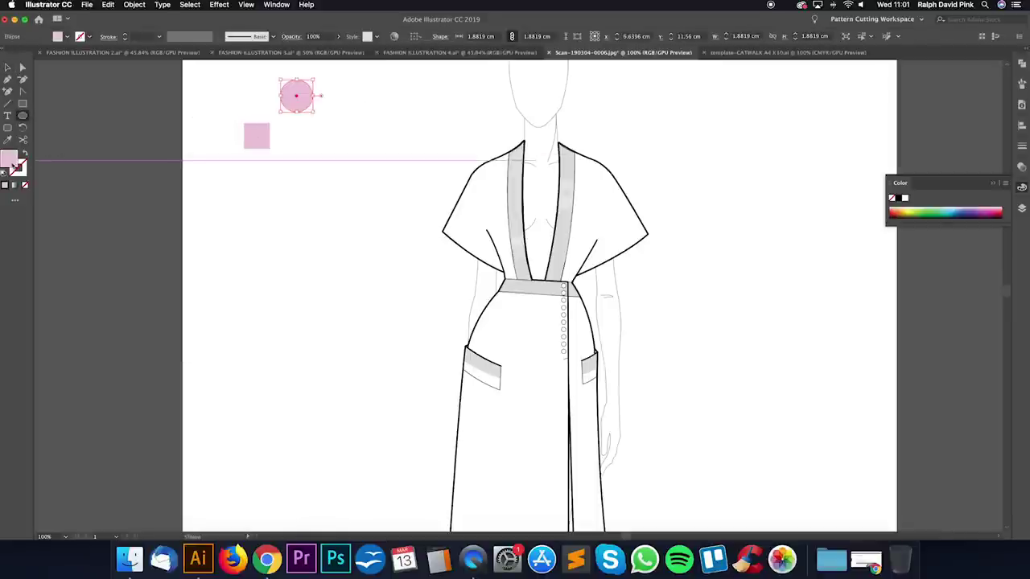
double_click(13, 164)
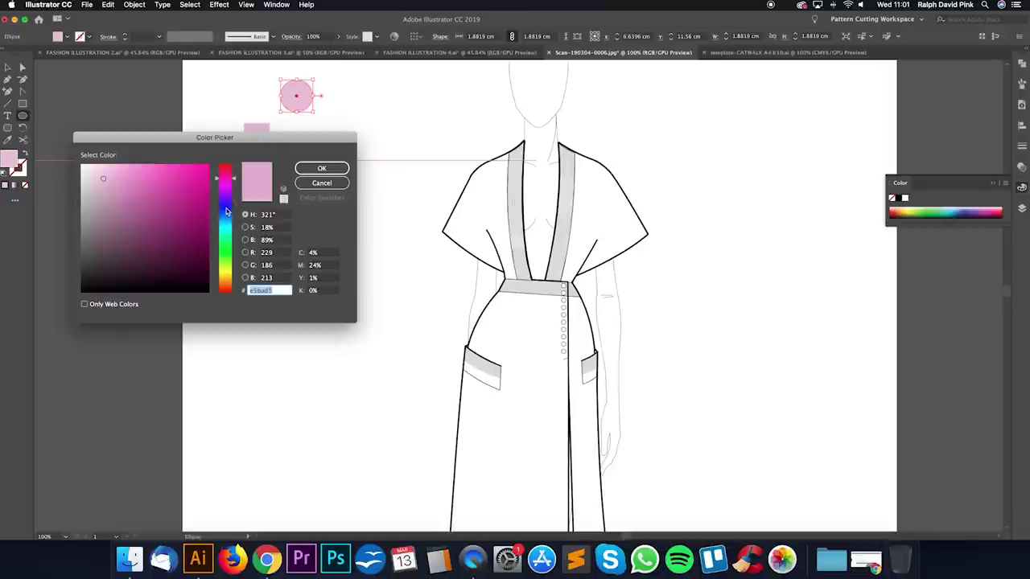
left_click(226, 211)
left_click(165, 251)
left_click(322, 168)
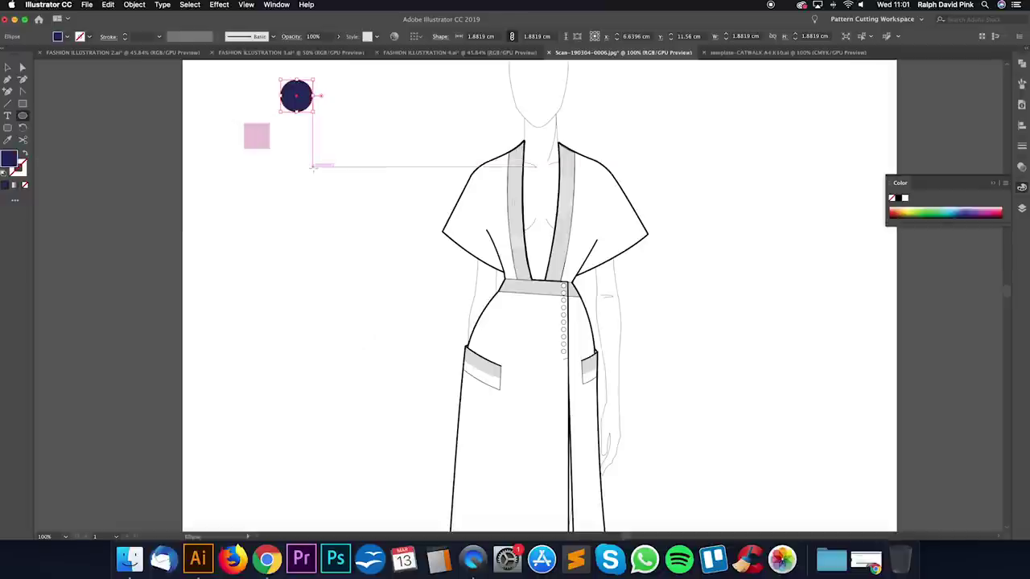
Step: Move the navy circle closer to the pink square and deselect it
key("v")
left_click(316, 112)
left_click_drag(305, 107, 297, 117)
left_click(312, 134)
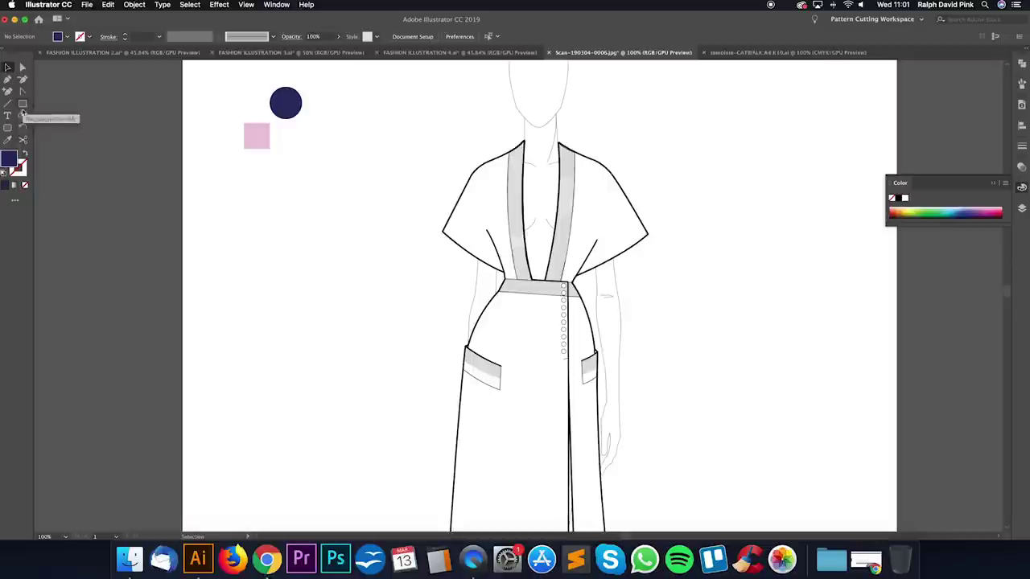
Step: Draw a small closed triangle beside the pink square with the Pen tool
left_click(7, 78)
left_click(317, 138)
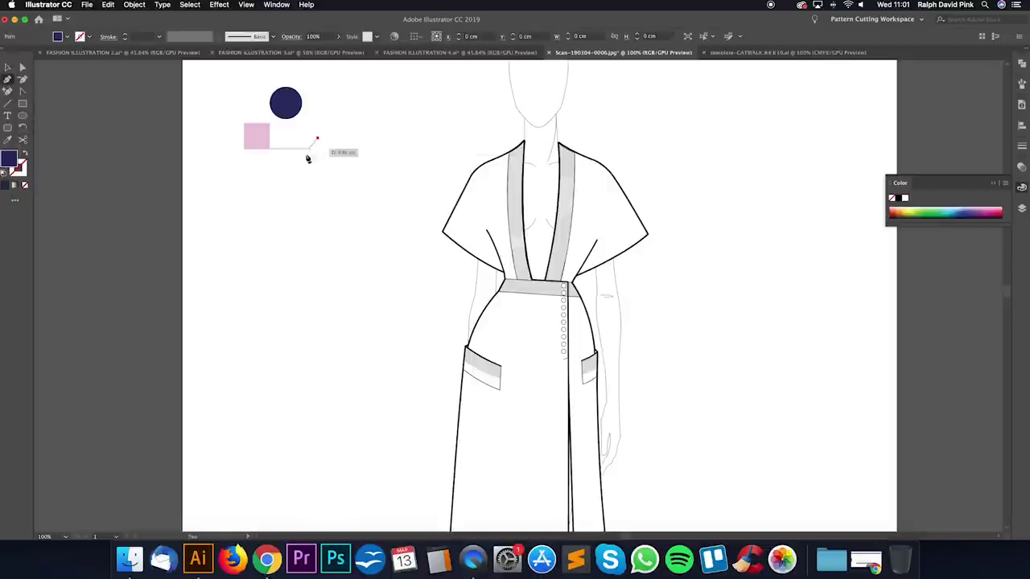
left_click(296, 159)
left_click(329, 159)
left_click(314, 139)
left_click(296, 159)
Step: Rotate the triangle so one corner points towards the pink square, and move it closer to the square
key("v")
left_click(334, 149)
left_click_drag(320, 152, 294, 146)
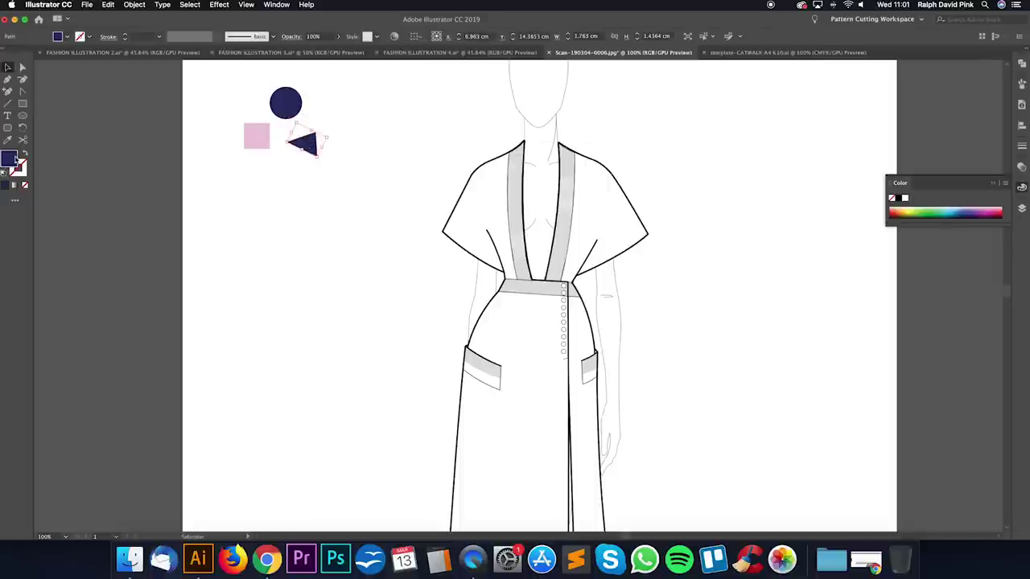
Step: Fill the triangle with yellow-green, RGB 186, 177, 4, and deselect it
double_click(11, 159)
left_click_drag(226, 280, 234, 253)
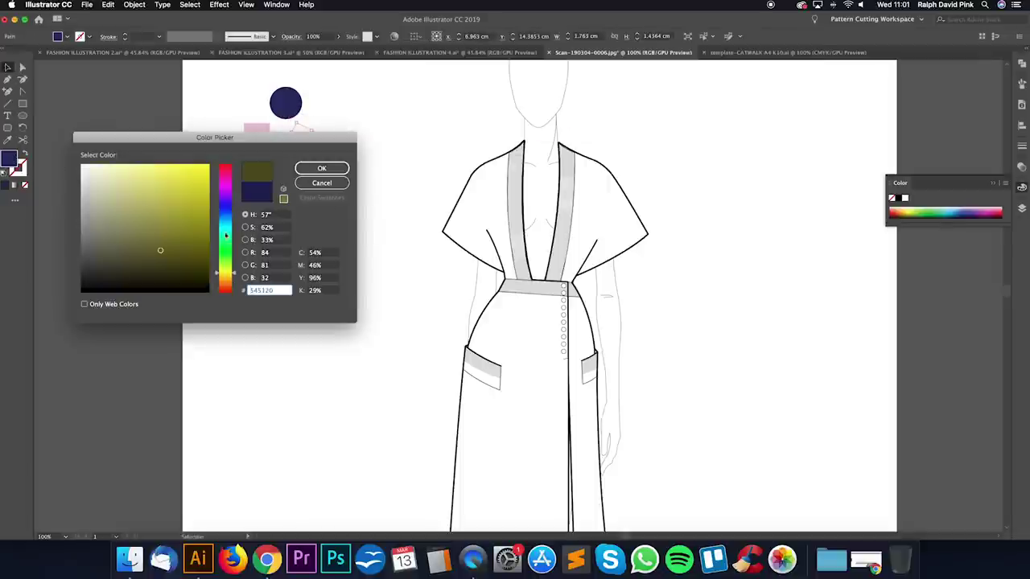
left_click(200, 223)
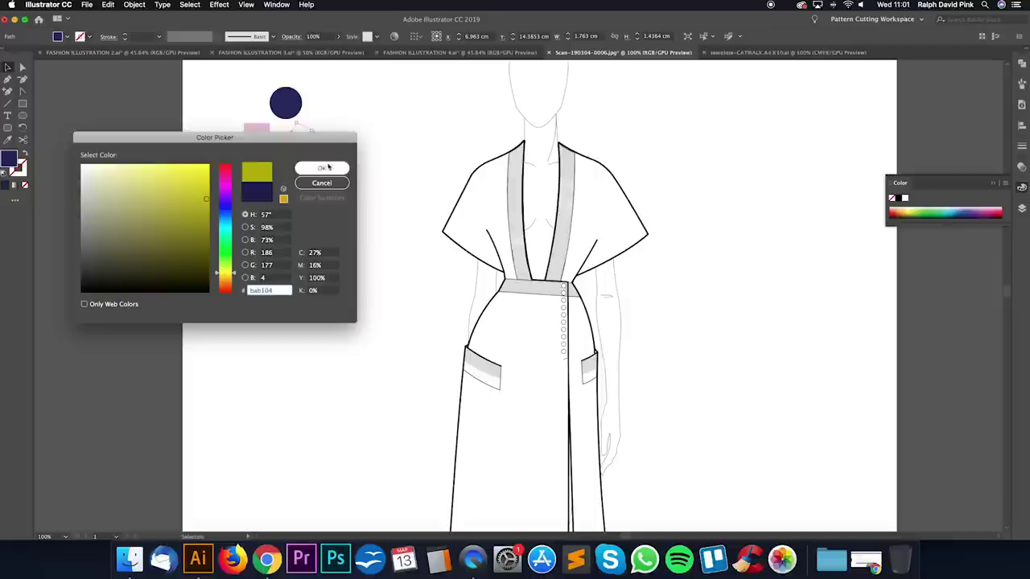
left_click(329, 169)
left_click(368, 119)
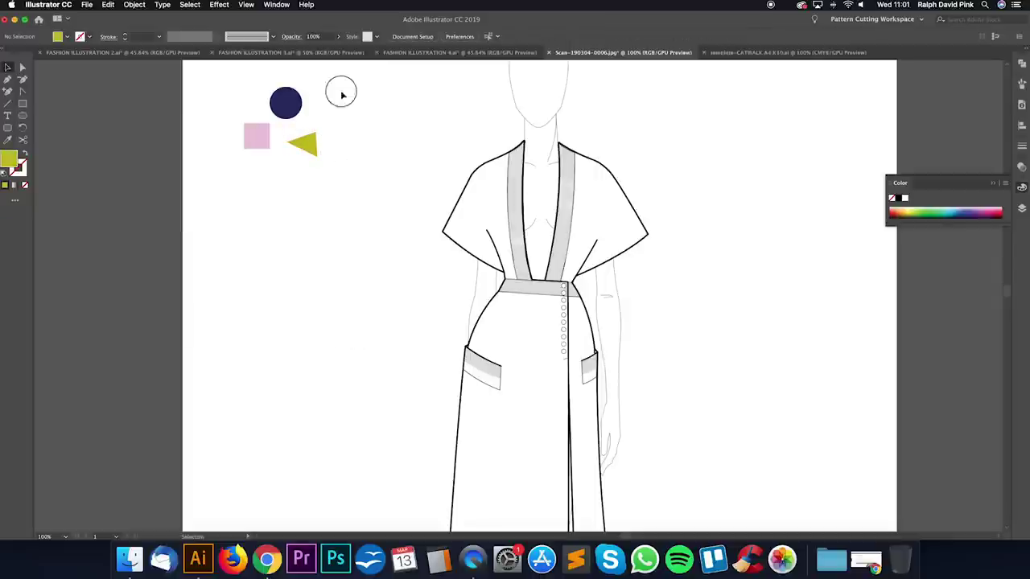
Step: Group the circle, square and triangle, and duplicate the group into a scattered cluster of motifs
left_click_drag(341, 94, 238, 184)
key("super+g")
left_click_drag(287, 108, 264, 252)
left_click_drag(264, 251, 452, 104)
left_click_drag(451, 104, 359, 80)
left_click_drag(233, 80, 374, 179)
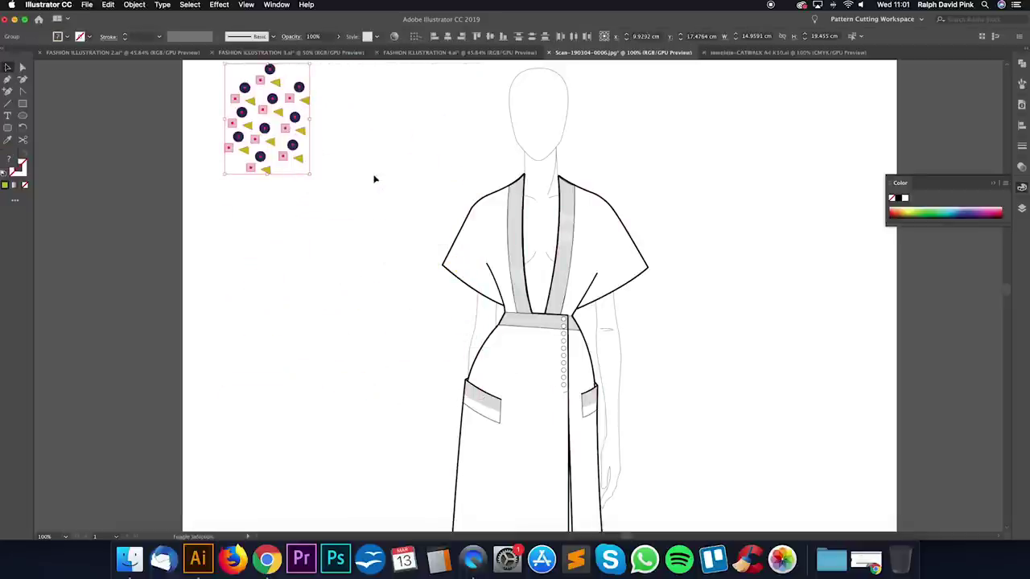
Step: Group the motif cluster and scale it down to about 2.6 × 3.4 cm
left_click(136, 6)
left_click(142, 42)
left_click(382, 101)
left_click_drag(302, 117, 340, 228)
left_click_drag(347, 173, 313, 226)
left_click(347, 223)
left_click_drag(372, 288, 345, 258)
Step: Duplicate the motif cluster at a regular offset to form a continuous slanted row beside the dress
left_click_drag(269, 231, 290, 157)
key("super+d")
key("super+d")
key("ctrl+d")
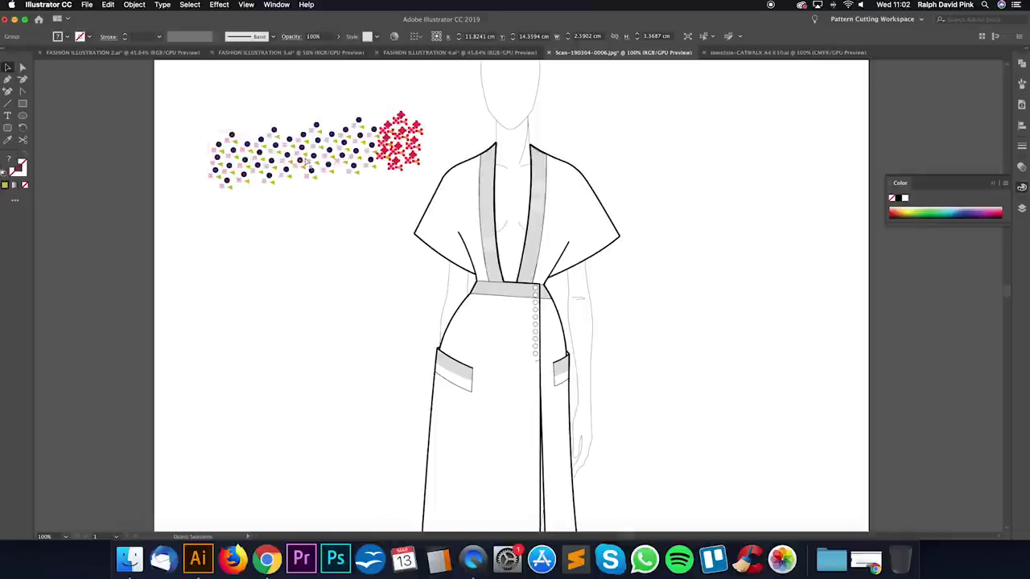
key("ctrl+d")
Step: Duplicate the whole motif row downwards repeatedly to build a tall block of print
key("ctrl+a")
left_click_drag(431, 135, 413, 182)
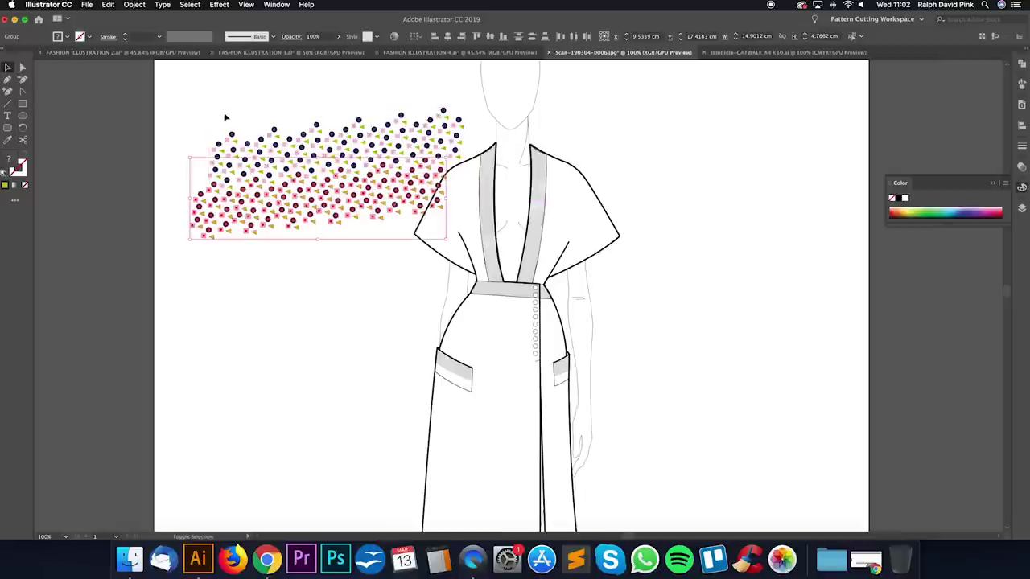
key("ctrl+a")
left_click_drag(426, 134, 434, 233)
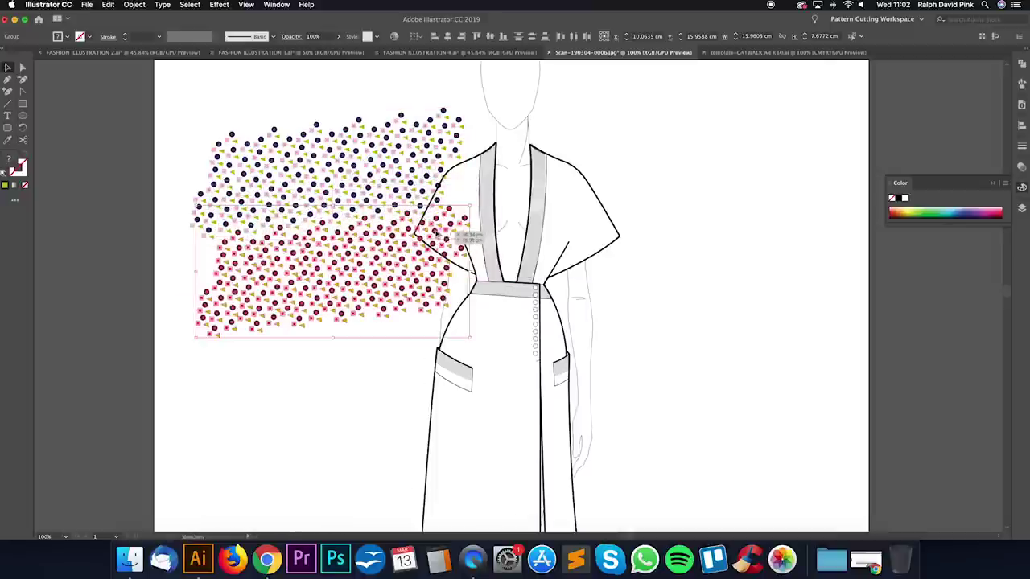
key("super+d")
key("super+d")
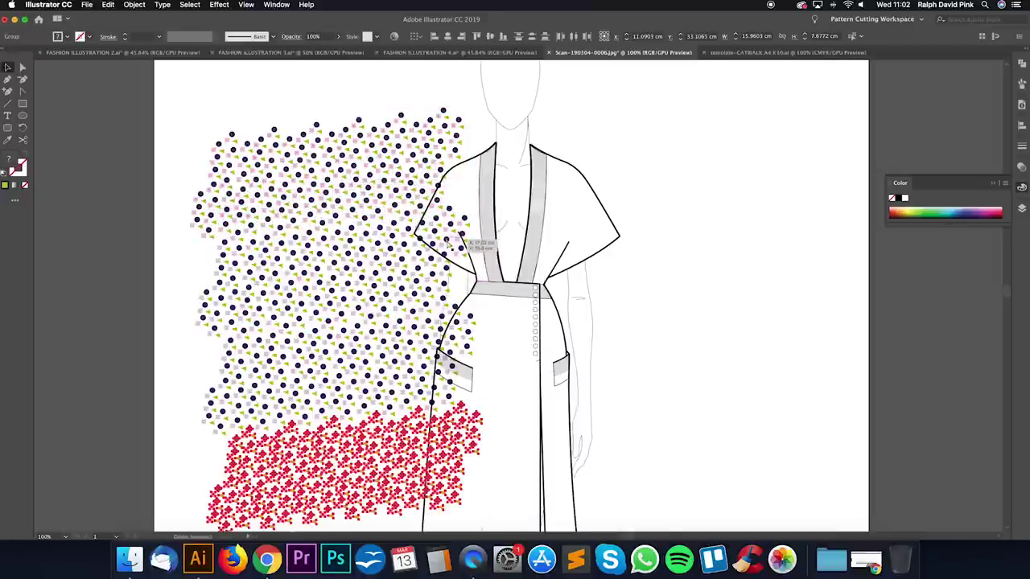
Step: Select all the print motifs without the dress shapes and group them into one pattern block
key("super+minus")
key("super+minus")
left_click_drag(448, 242, 428, 251)
key("super+a")
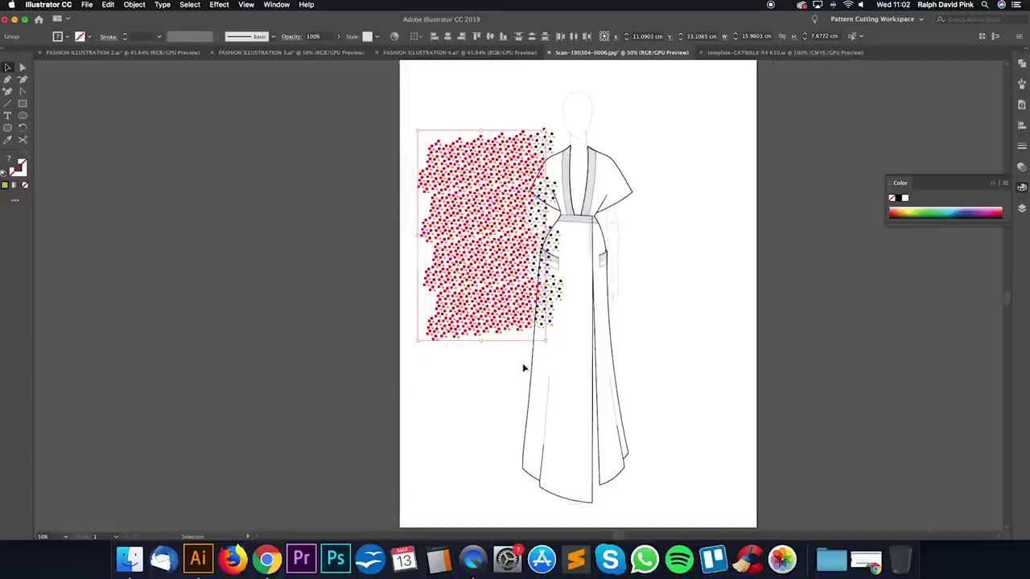
left_click(563, 124)
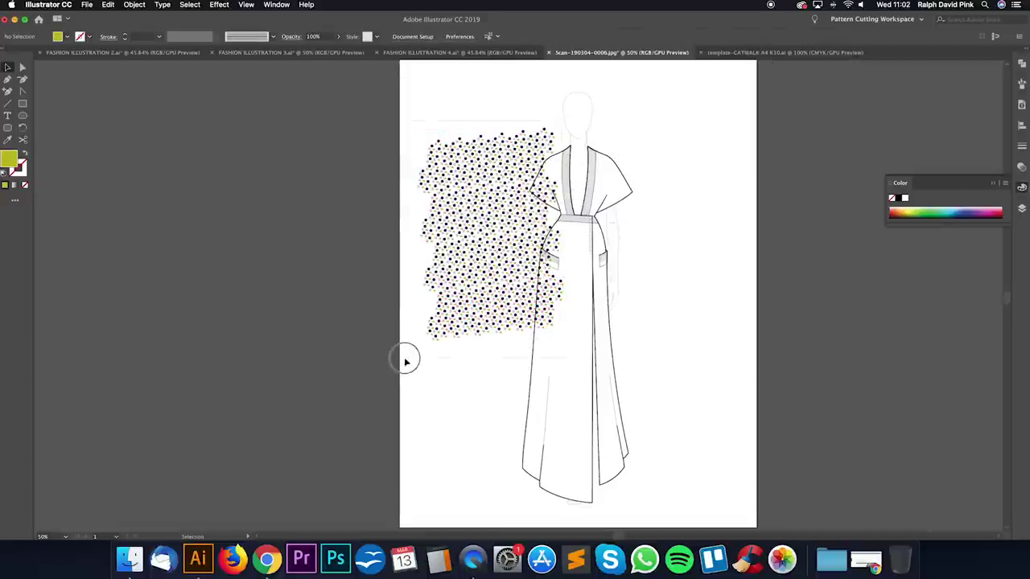
key("super+a")
left_click(624, 182, "shift")
key("super+g")
Step: Enlarge the pattern block over the dress to about 21.8 × 31.8 cm and duplicate it downwards past the hem
left_click_drag(508, 169, 589, 168)
left_click_drag(644, 341, 684, 408)
left_click_drag(653, 171, 641, 423)
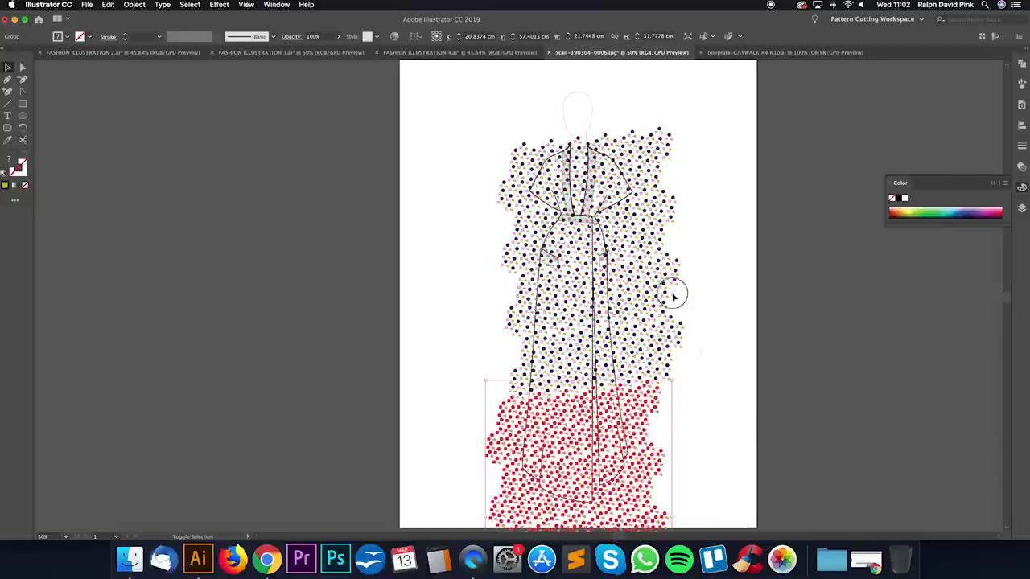
Step: Group the two pattern blocks and send the group to the back of the Body layer
left_click(657, 185, "shift")
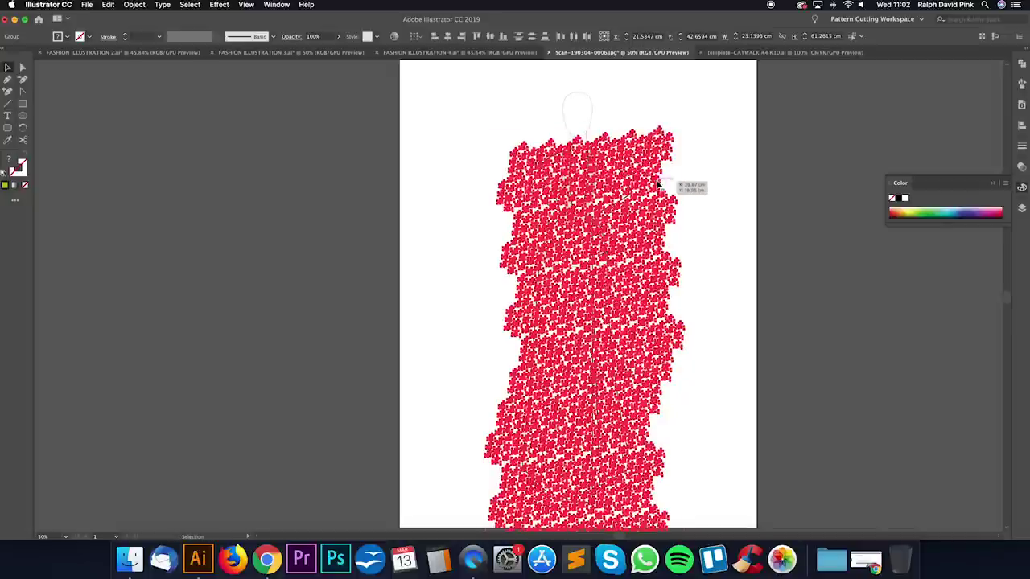
key("super+bracketleft")
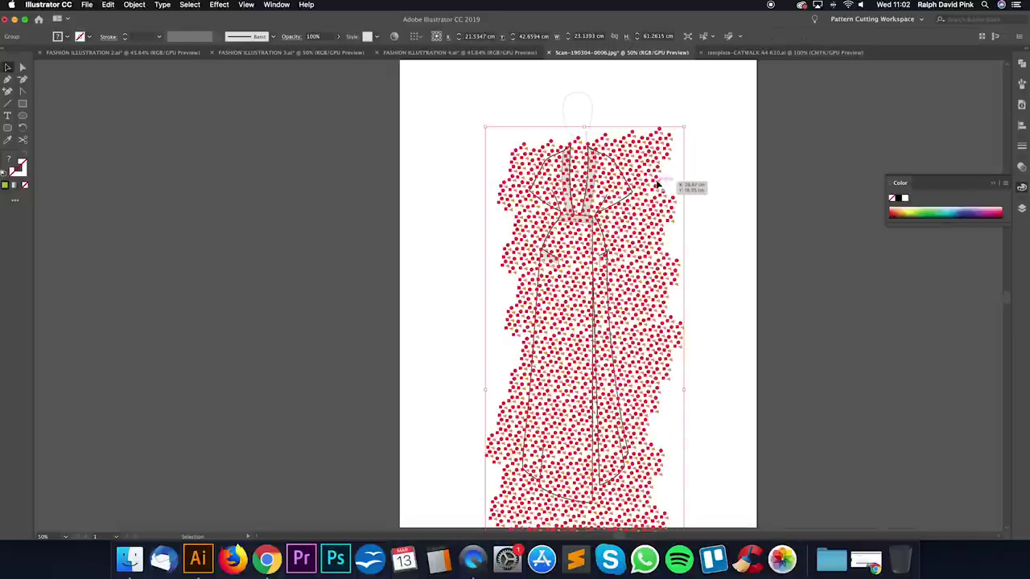
left_click(1023, 209)
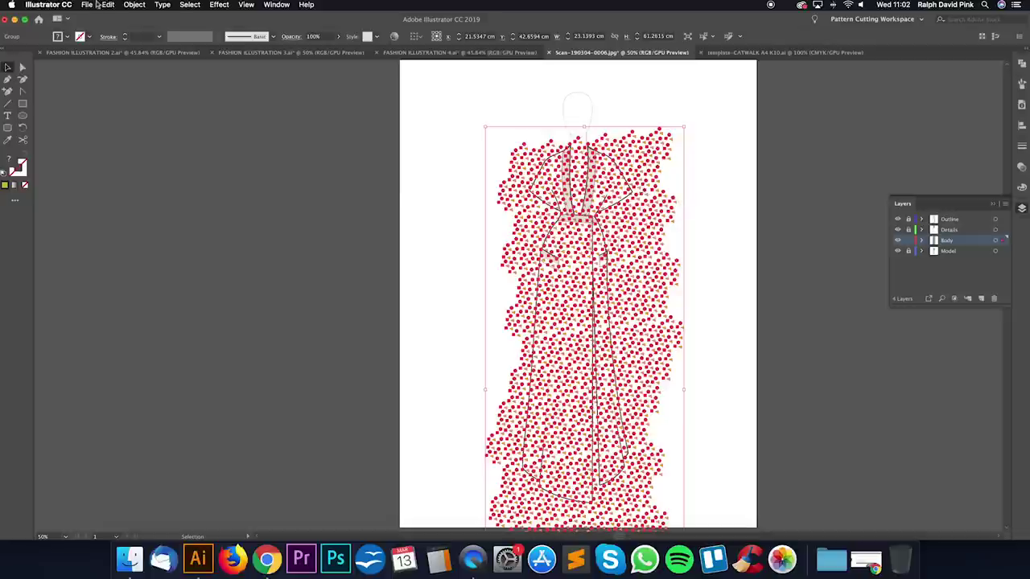
left_click(134, 5)
mouse_move(152, 28)
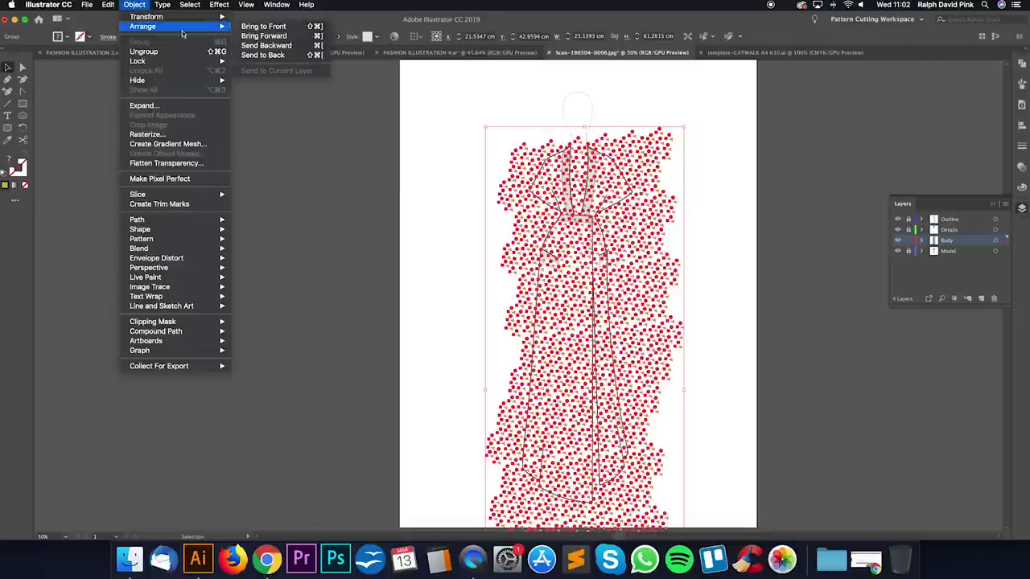
left_click(263, 55)
left_click(713, 223)
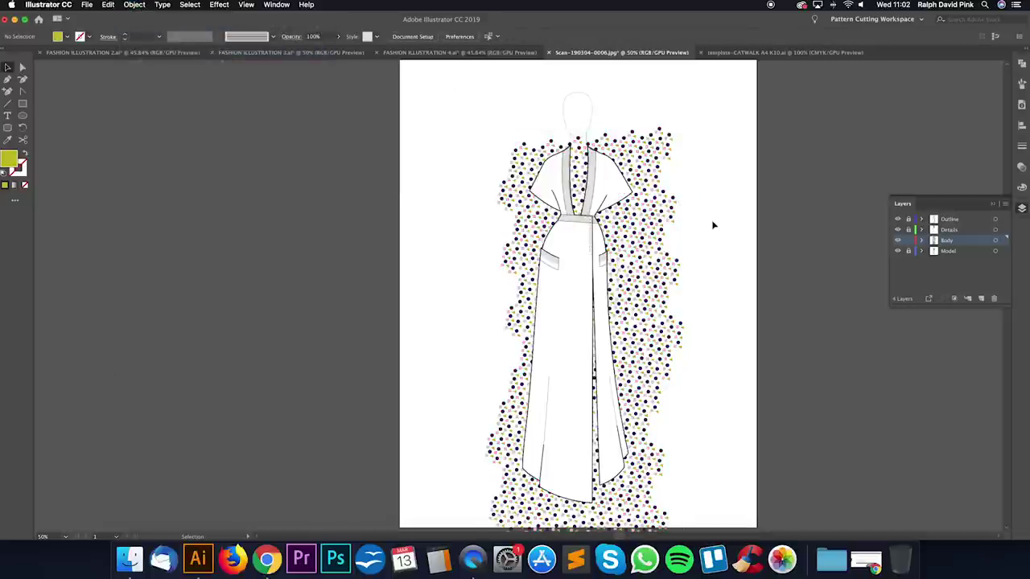
Step: Mask the pattern group with the dress body shape by making a clipping mask from the two
key("super+plus")
key("super+plus")
left_click_drag(774, 191, 696, 298)
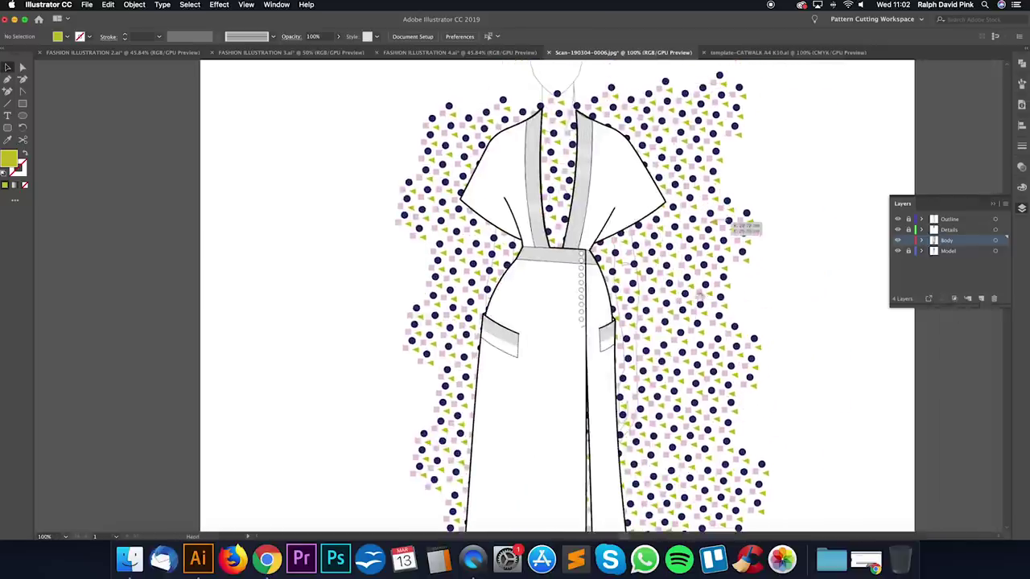
key("a")
left_click(626, 181)
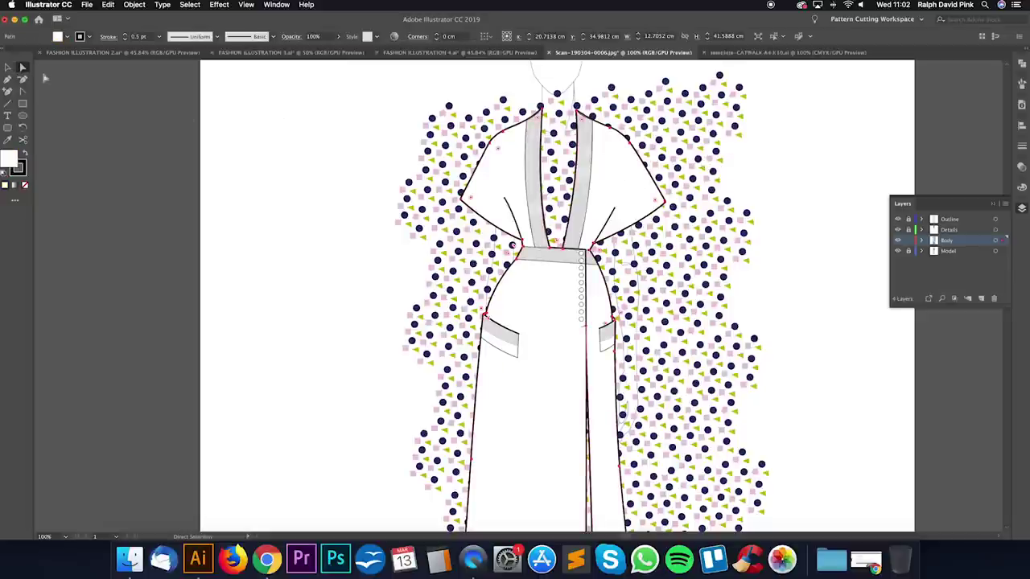
left_click(8, 67)
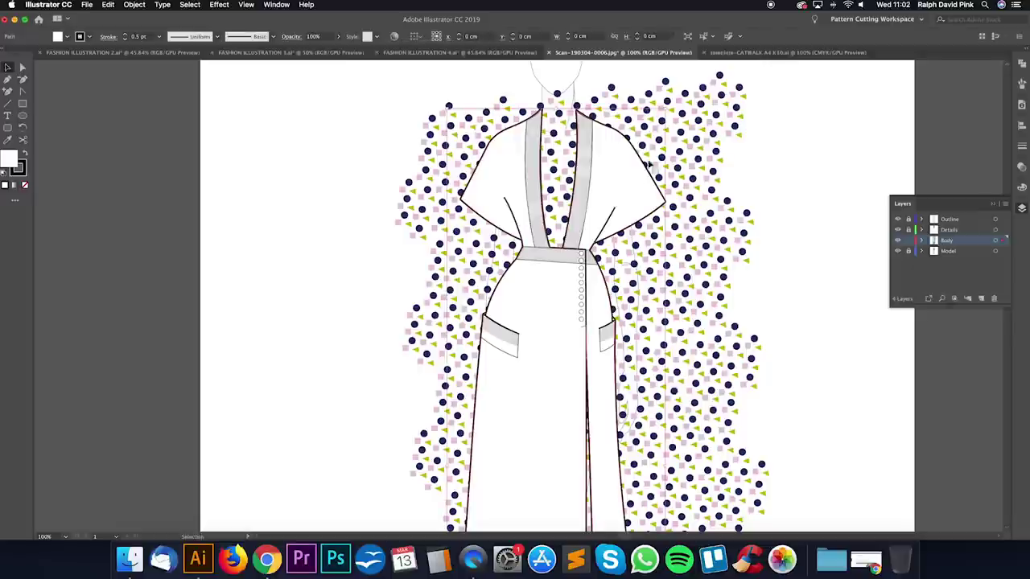
left_click(709, 150, "shift")
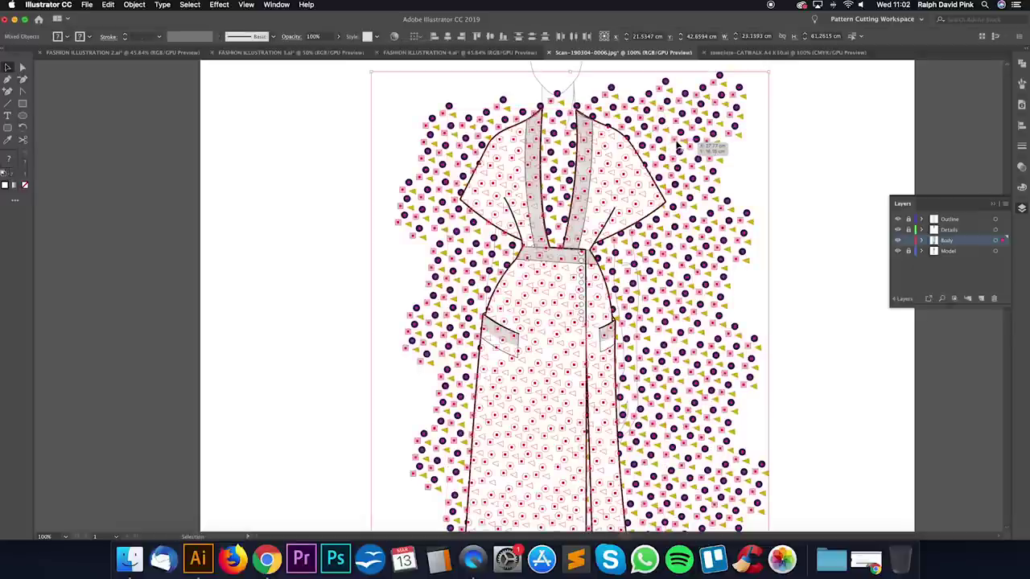
right_click(614, 176)
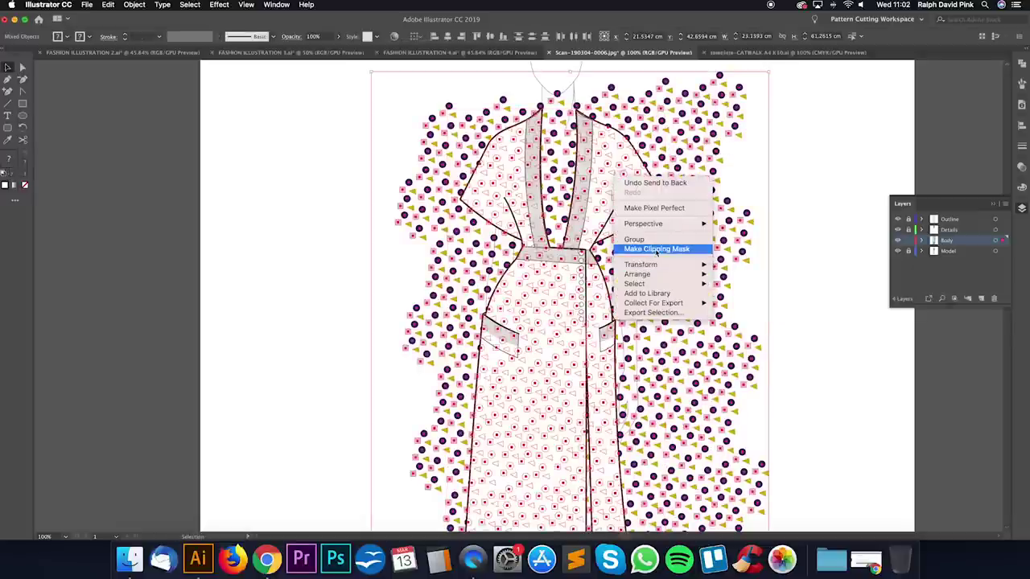
left_click(657, 249)
left_click(769, 188)
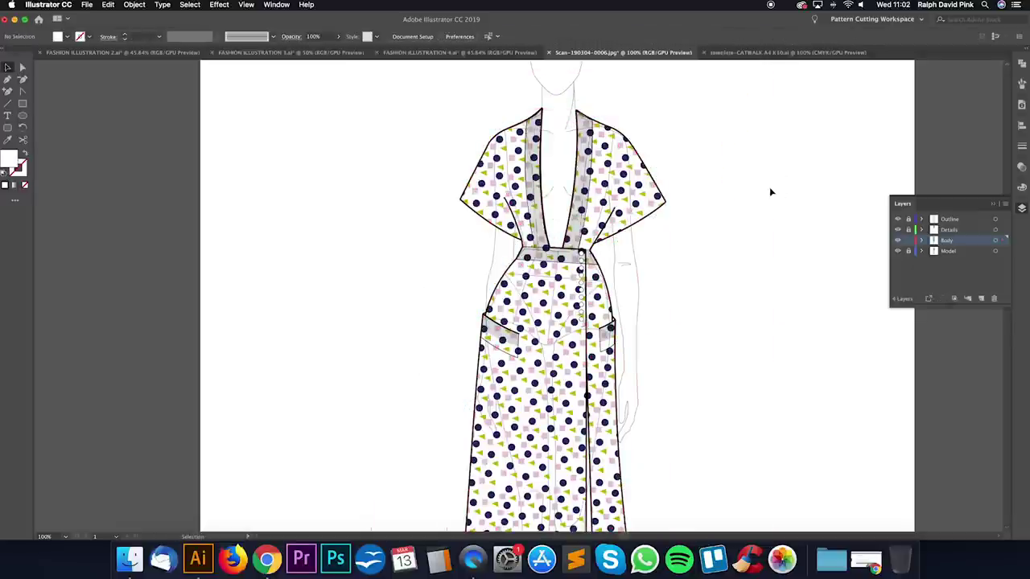
key("super+minus")
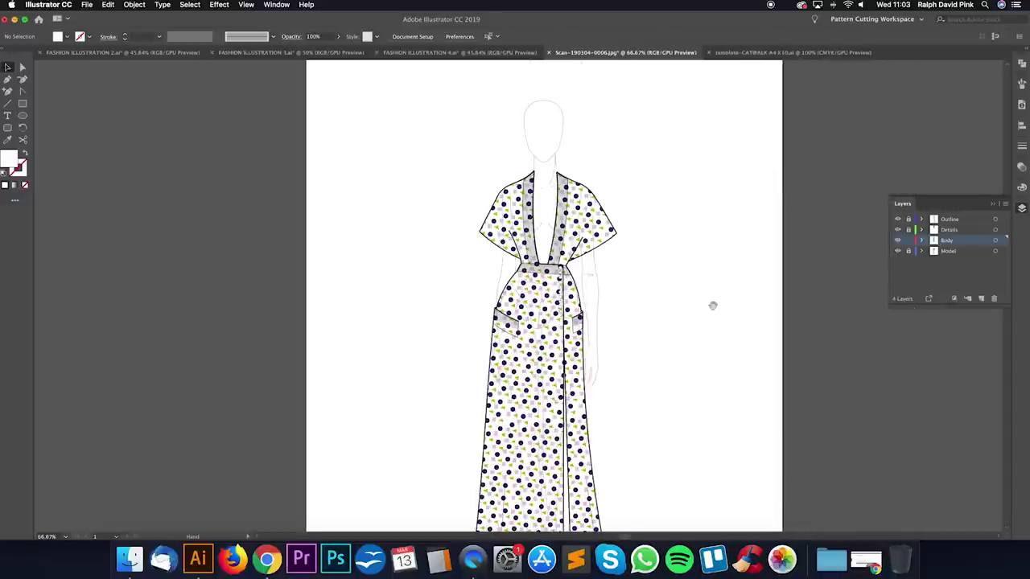
left_click_drag(712, 303, 699, 213)
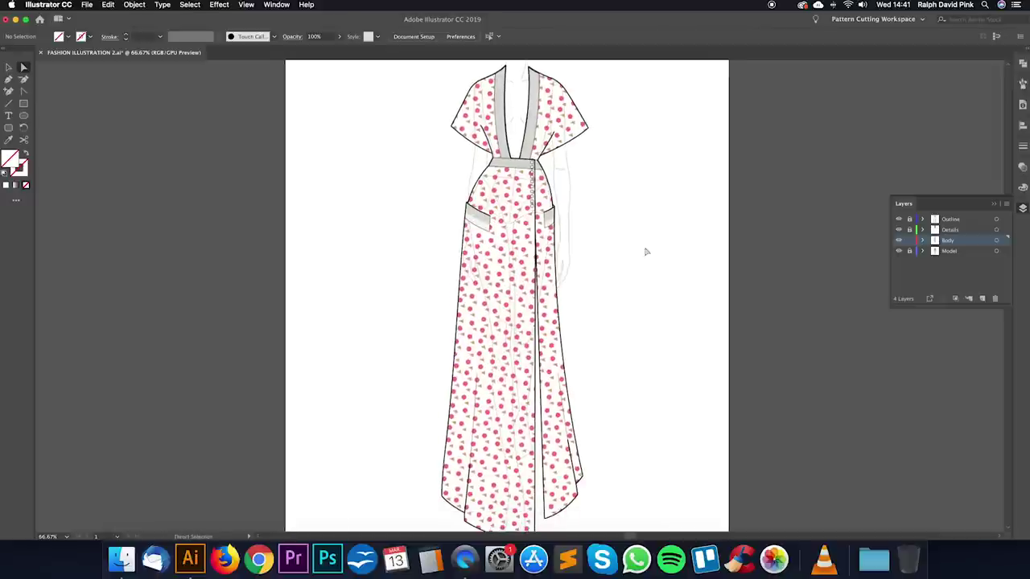
Step: Fill the dress body's clipping shape behind the print with the pale cream colour edeadd
key("super+plus")
key("super+plus")
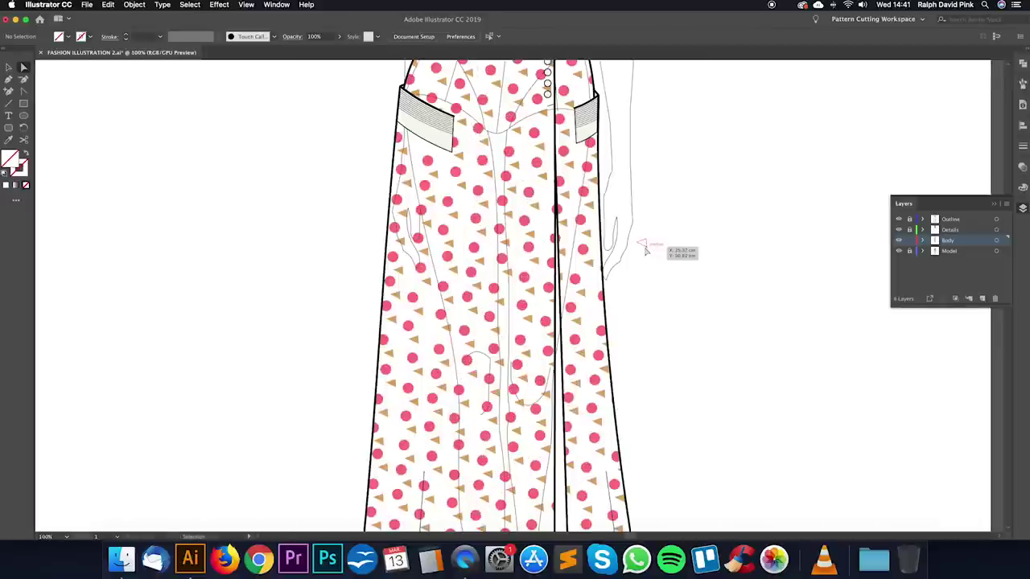
left_click_drag(660, 183, 683, 356)
left_click_drag(700, 245, 696, 275)
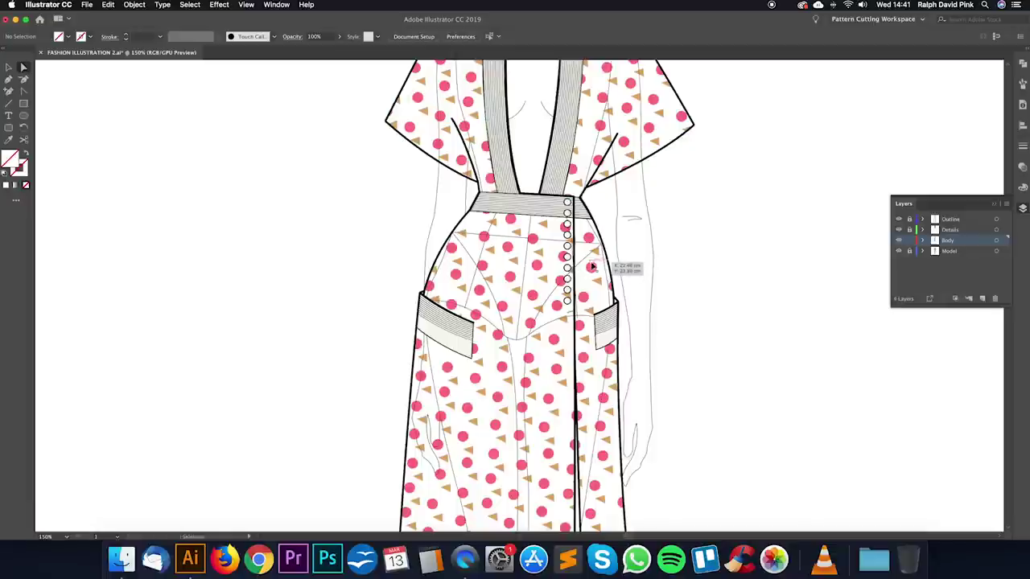
key("super+minus")
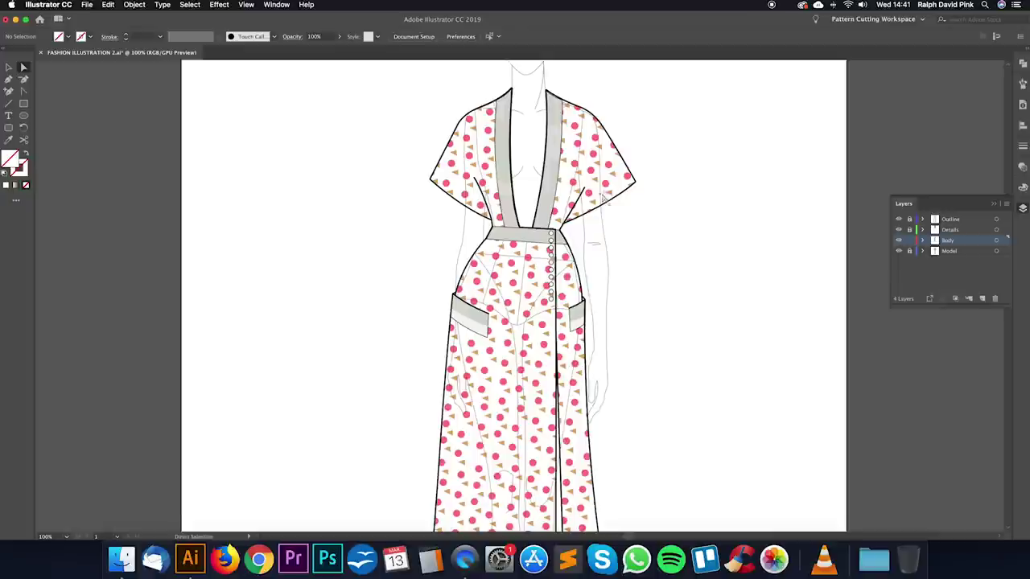
left_click(24, 68)
left_click(625, 199)
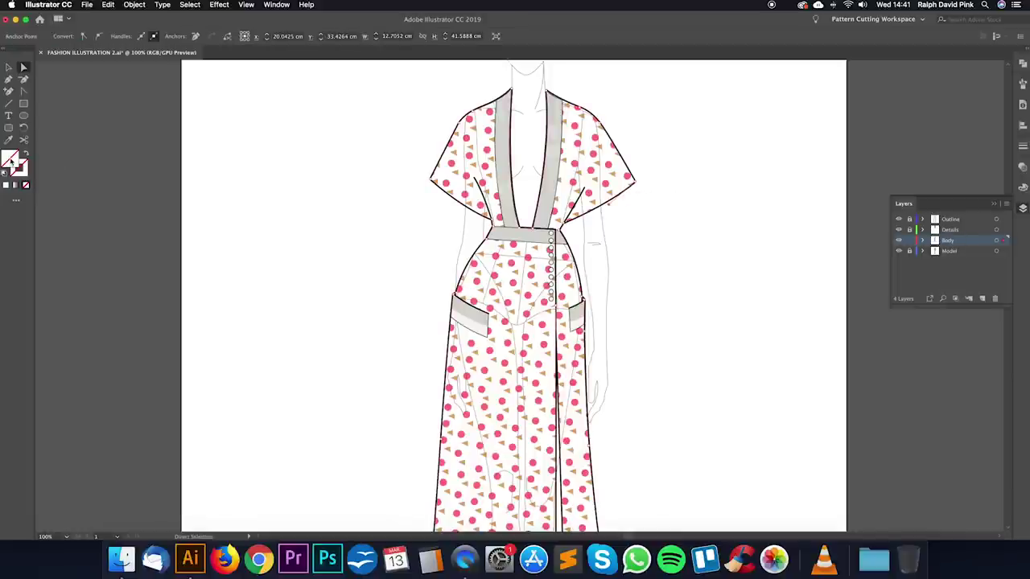
double_click(11, 159)
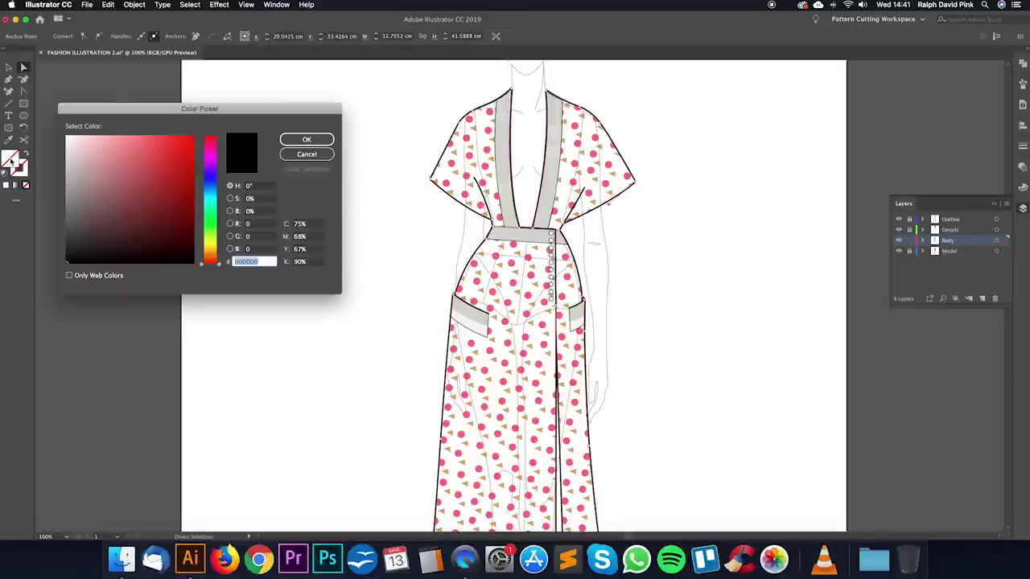
left_click(69, 141)
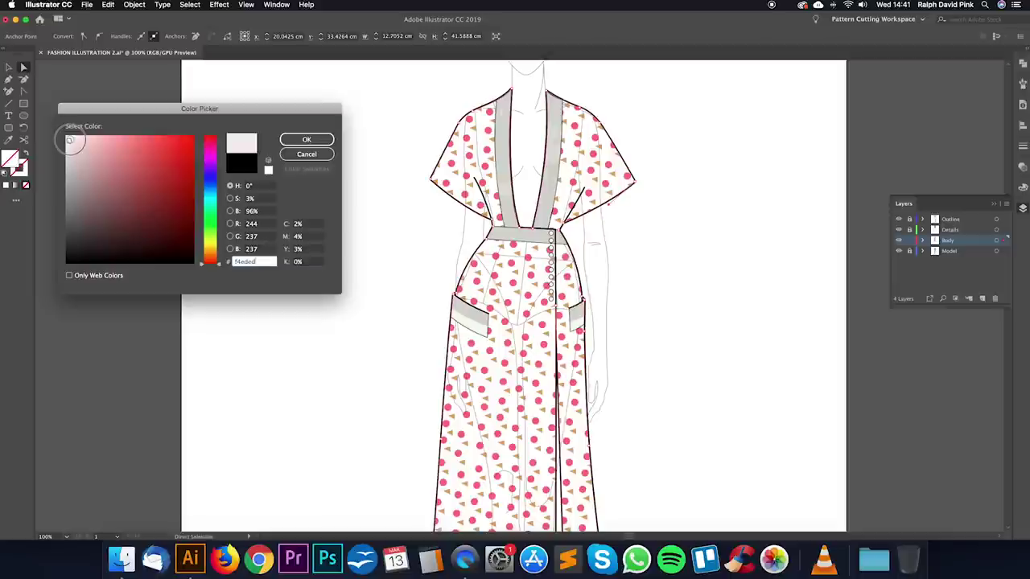
left_click_drag(219, 259, 212, 234)
left_click(74, 144)
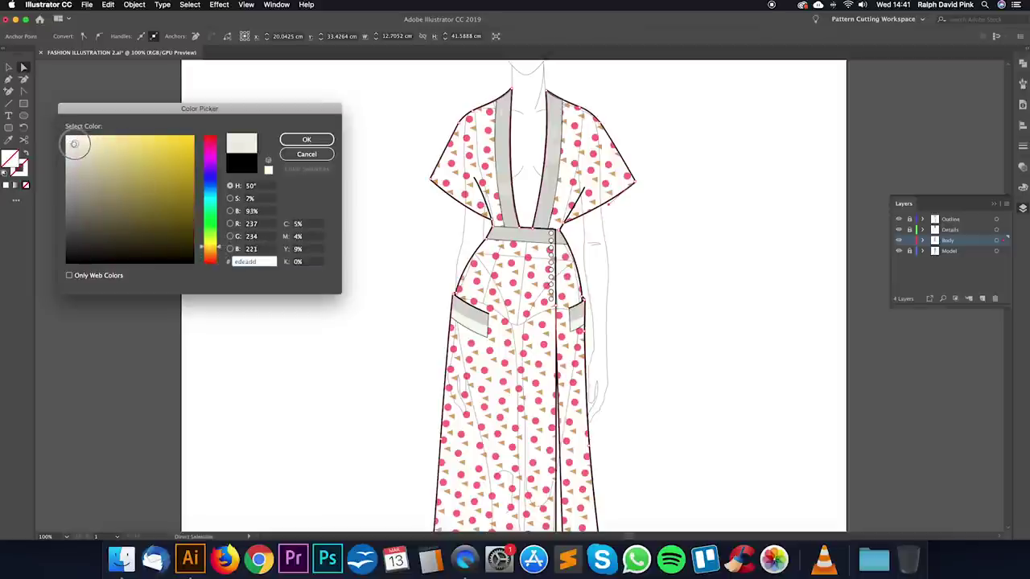
left_click(309, 140)
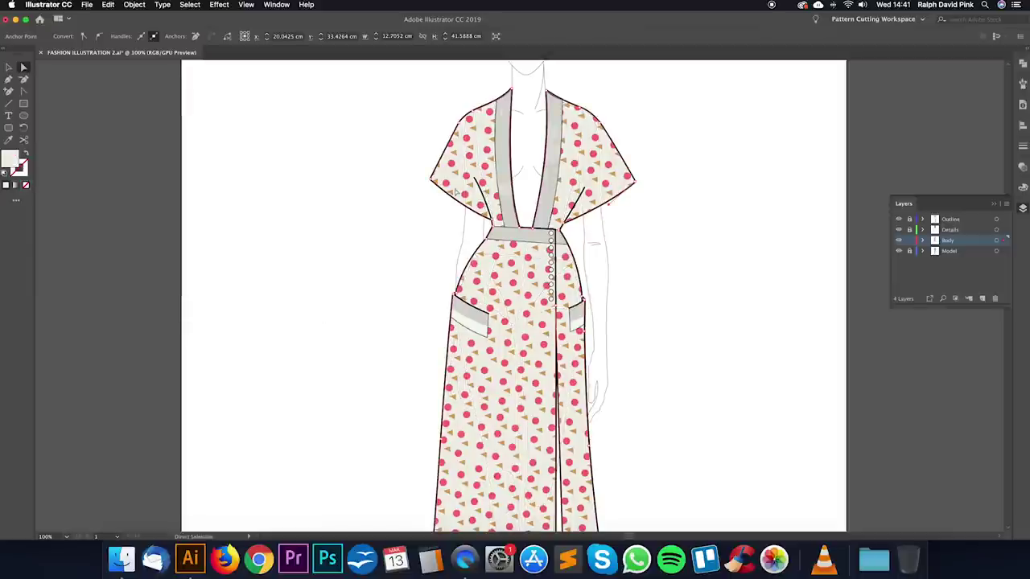
left_click(709, 283)
Step: Lighten the dress body's background fill to the off-white efede6 and deselect the shape
scroll(699, 264, "down", 2)
scroll(699, 265, "down", 1)
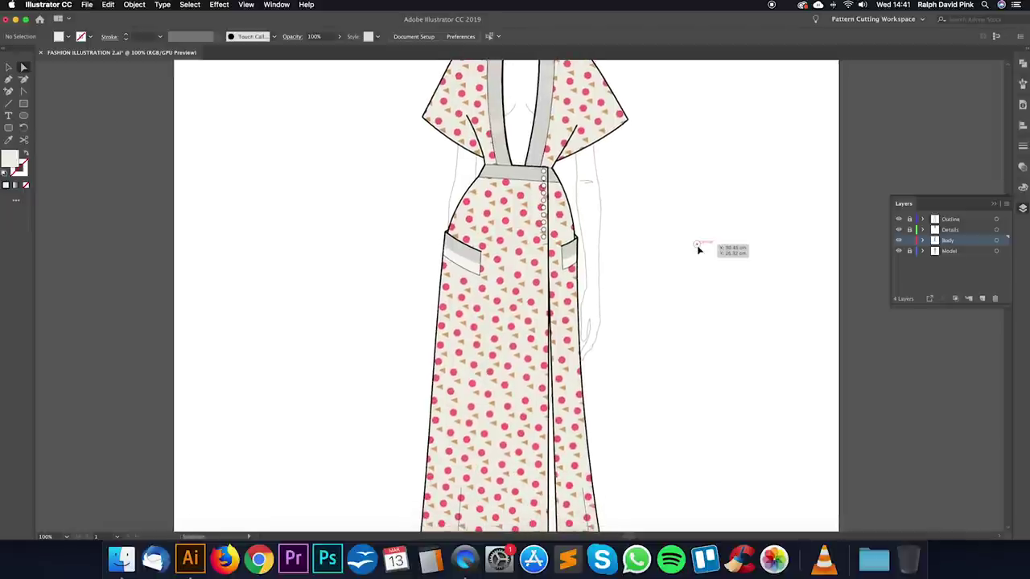
key("super+minus")
left_click(582, 185)
left_click(585, 168)
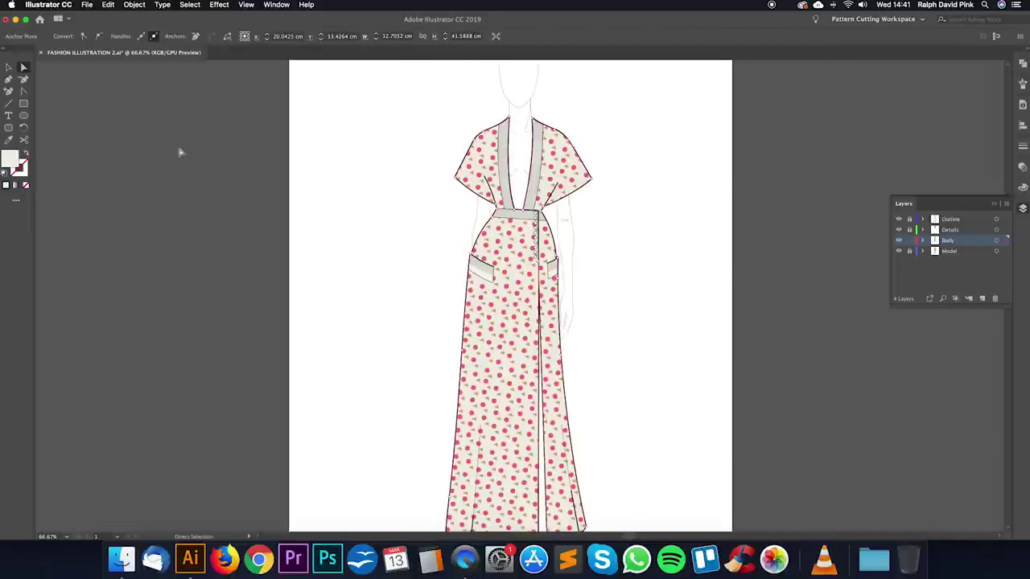
double_click(10, 161)
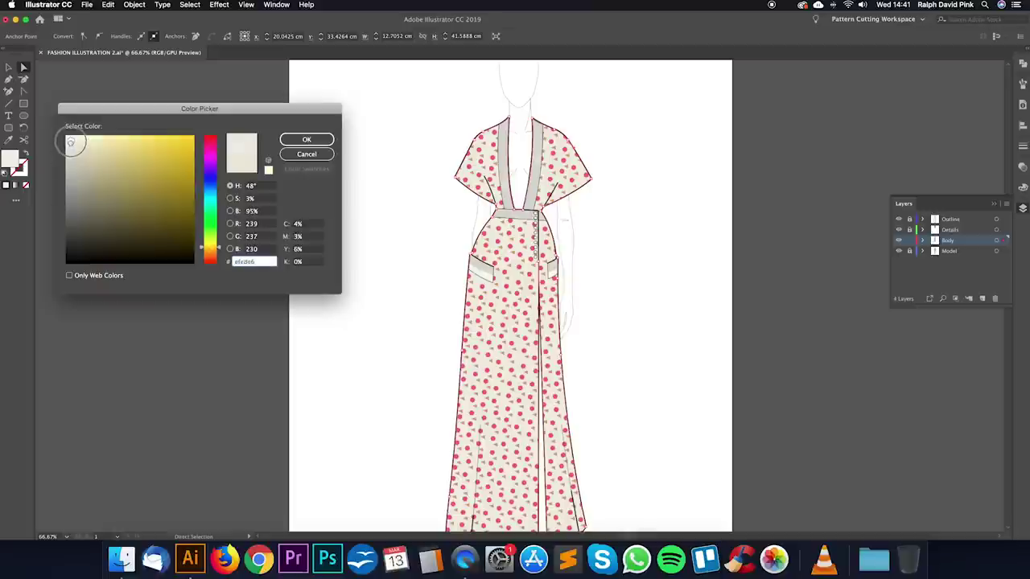
left_click(307, 139)
left_click(642, 237)
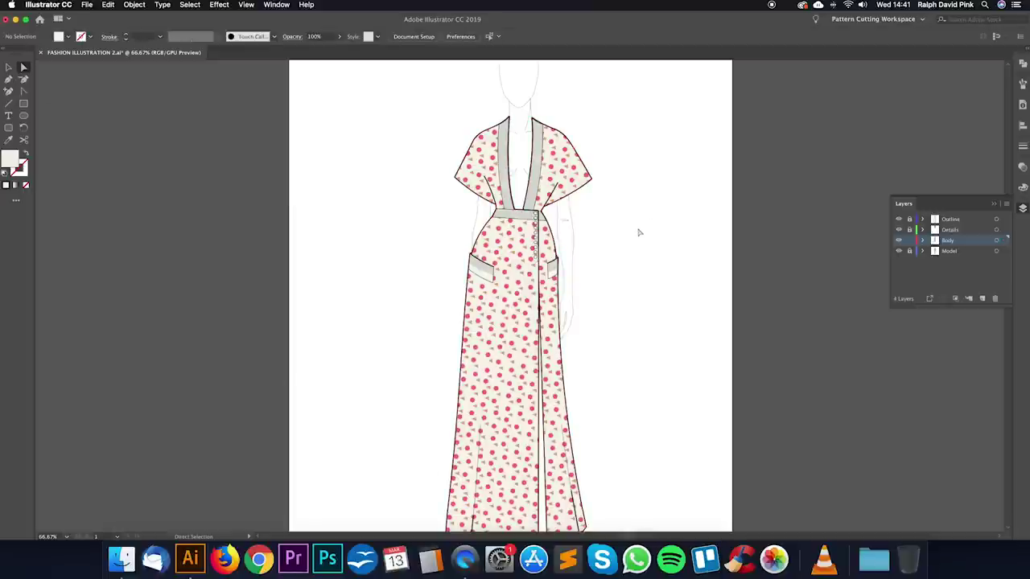
Step: Lock the Body layer, unlock the Details layer and select the neckline band on the right side of the bodice
key("super+plus")
key("super+plus")
left_click_drag(655, 201, 638, 336)
scroll(638, 337, "up", 2)
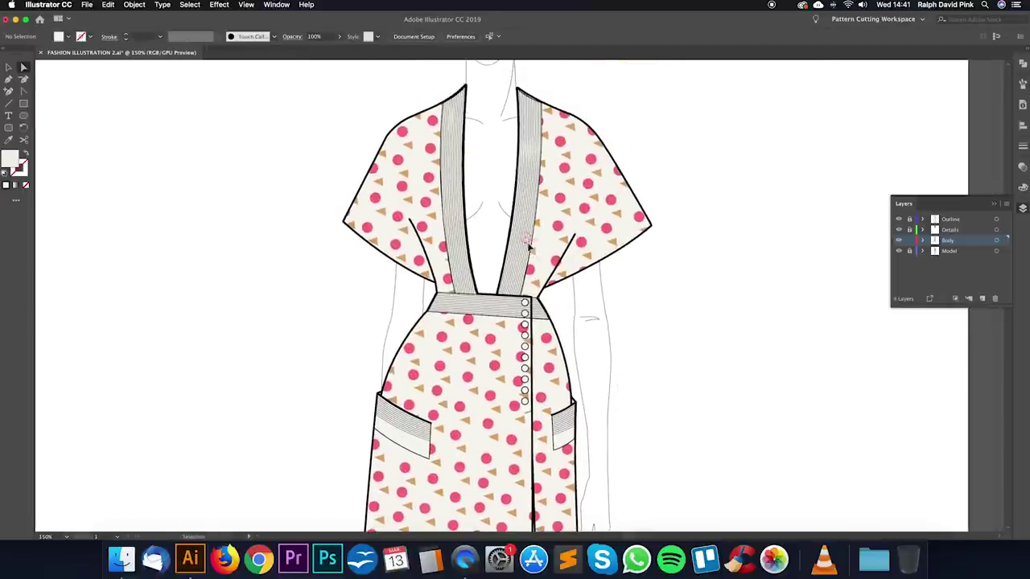
key("super+equal")
scroll(546, 244, "up", 1)
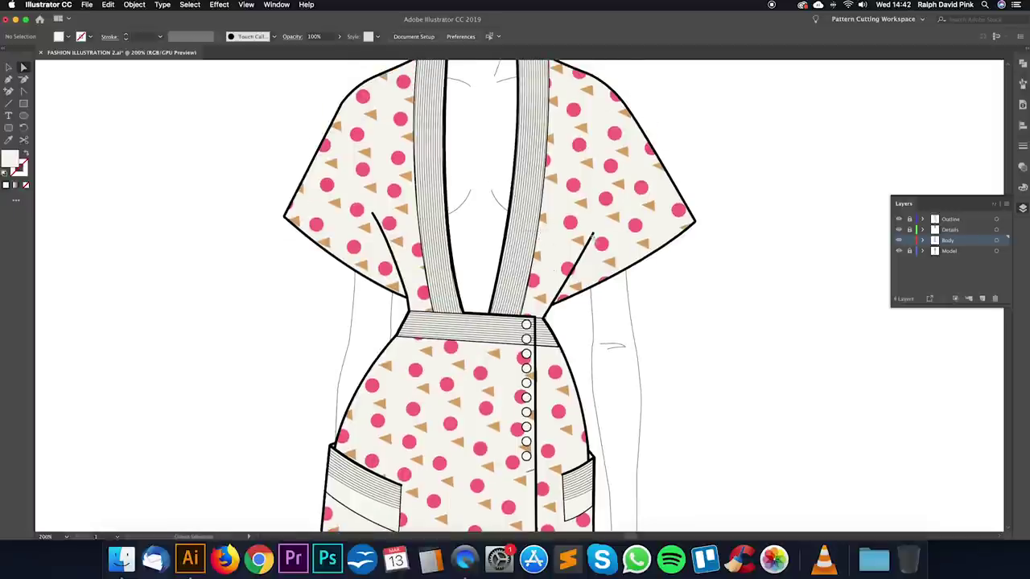
left_click(909, 241)
left_click(909, 231)
left_click(539, 235)
left_click(540, 236)
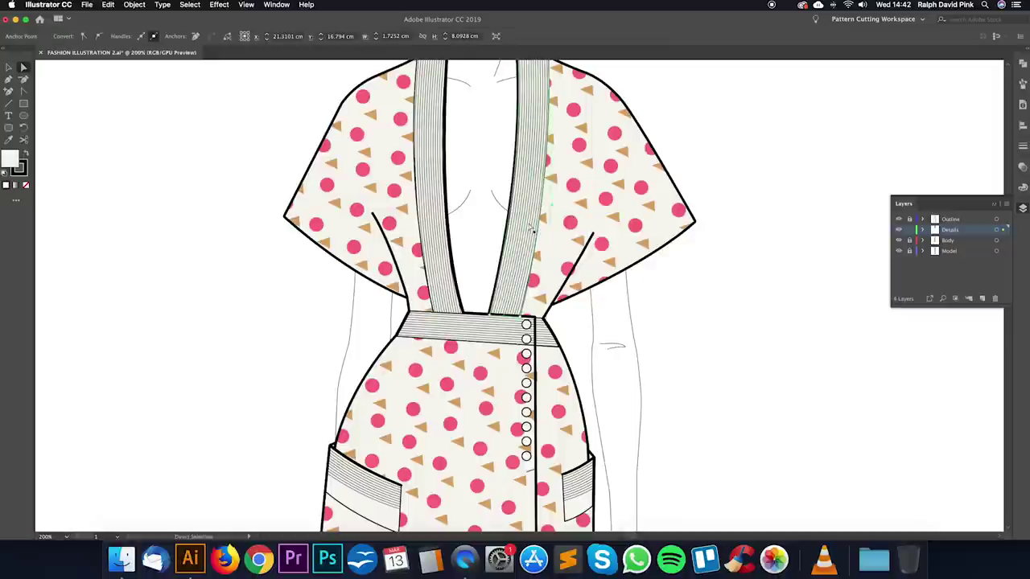
Step: Set the selected right neckline band's fill to the light grey f4f4f4
double_click(10, 157)
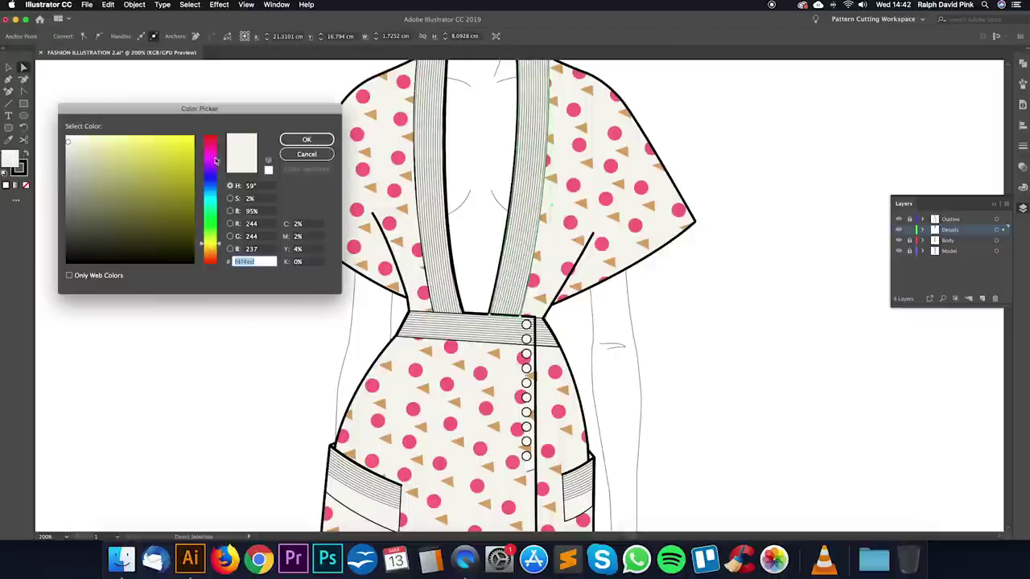
left_click(66, 140)
left_click(306, 139)
left_click(305, 139)
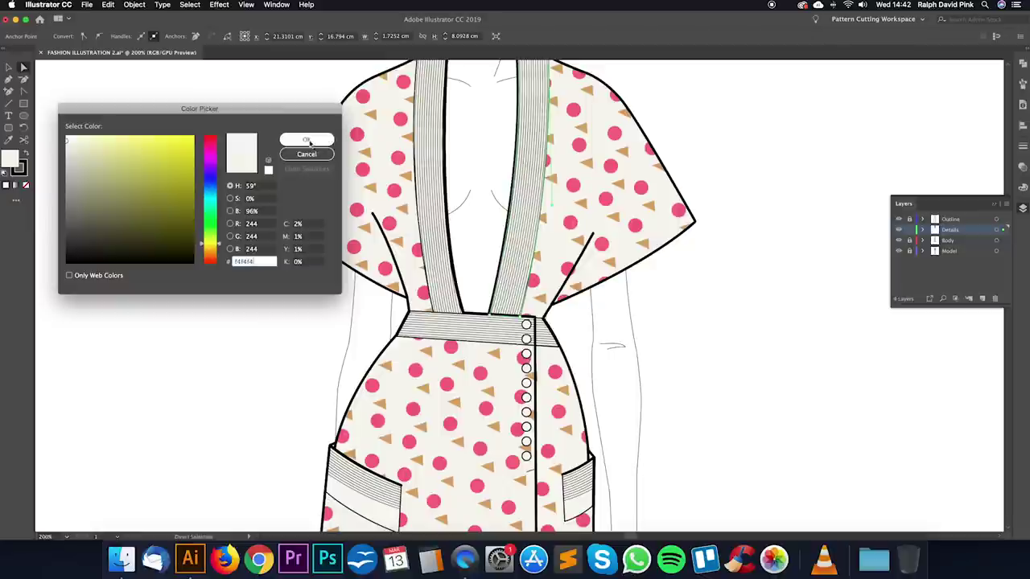
Step: Remove the fill from the right and left neckline bands so the print can show behind their lines
left_click(25, 185)
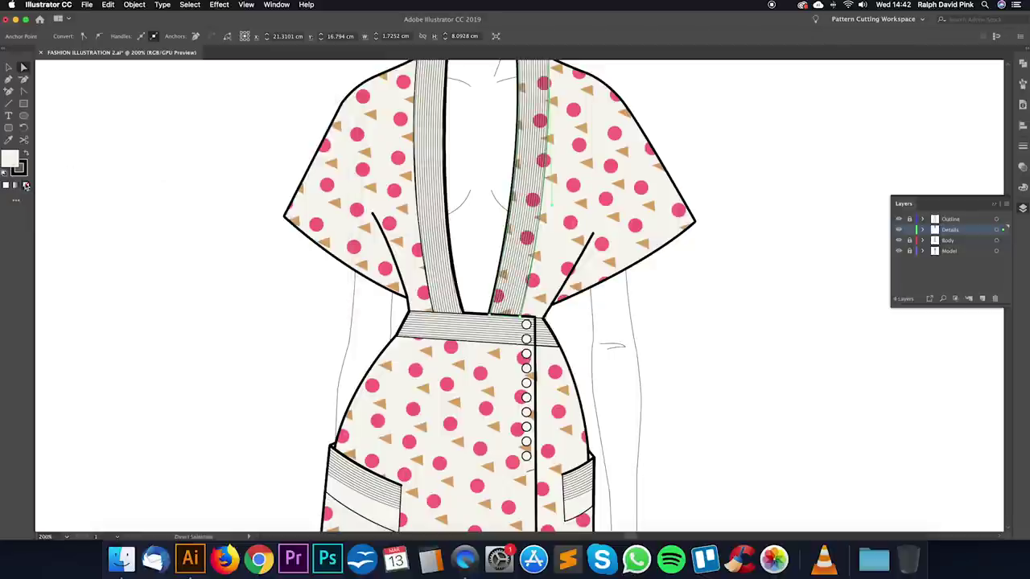
left_click(431, 182)
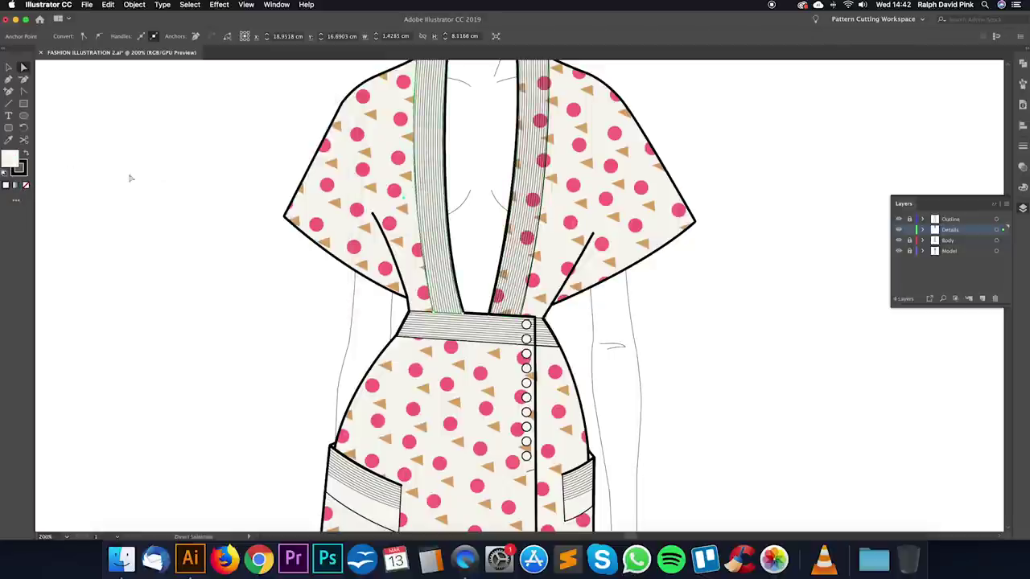
left_click(25, 185)
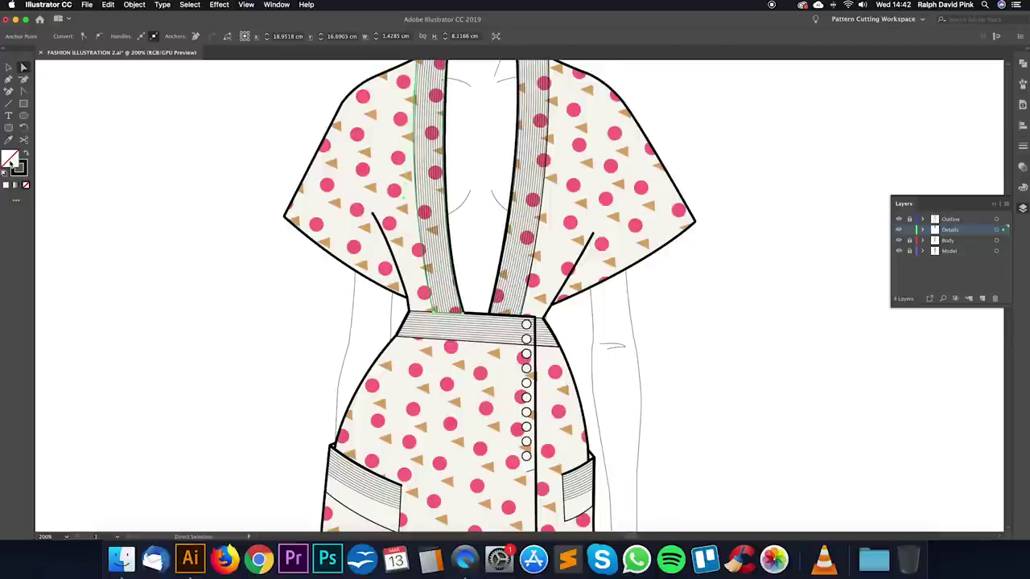
Step: Try sampling colours from the dress print onto the left neckline band with the Eyedropper
double_click(10, 160)
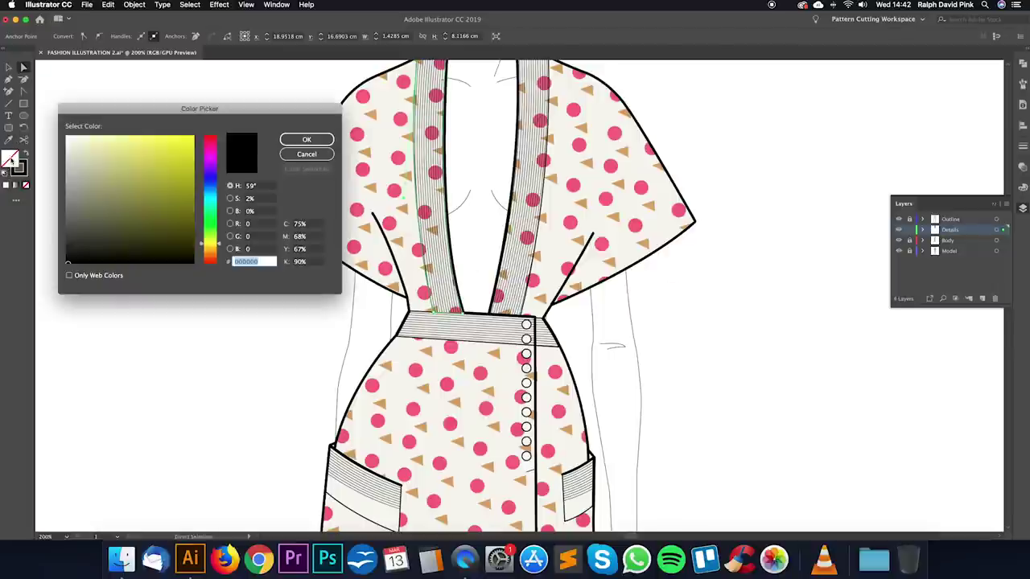
left_click(283, 156)
left_click(10, 142)
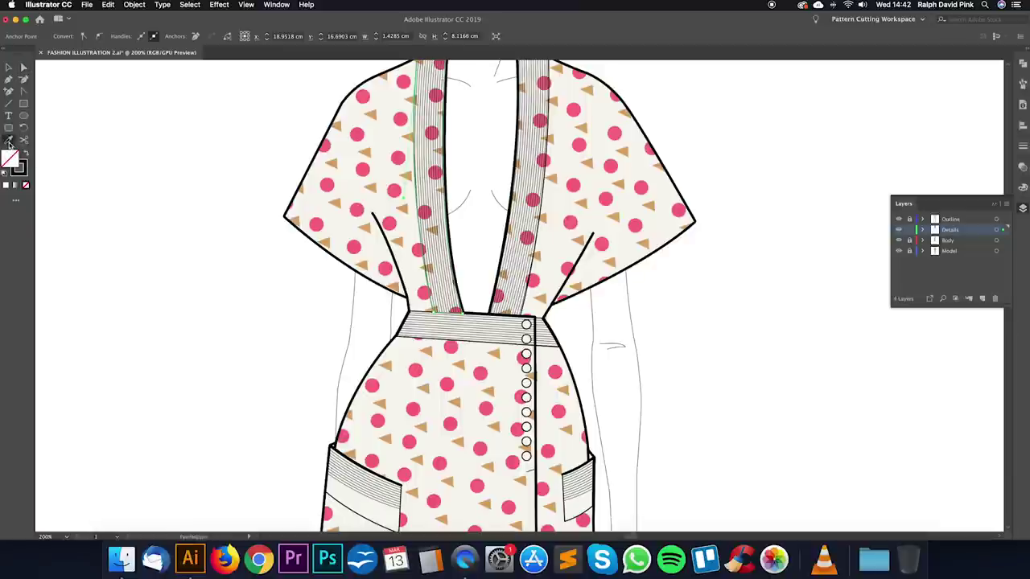
left_click(346, 178)
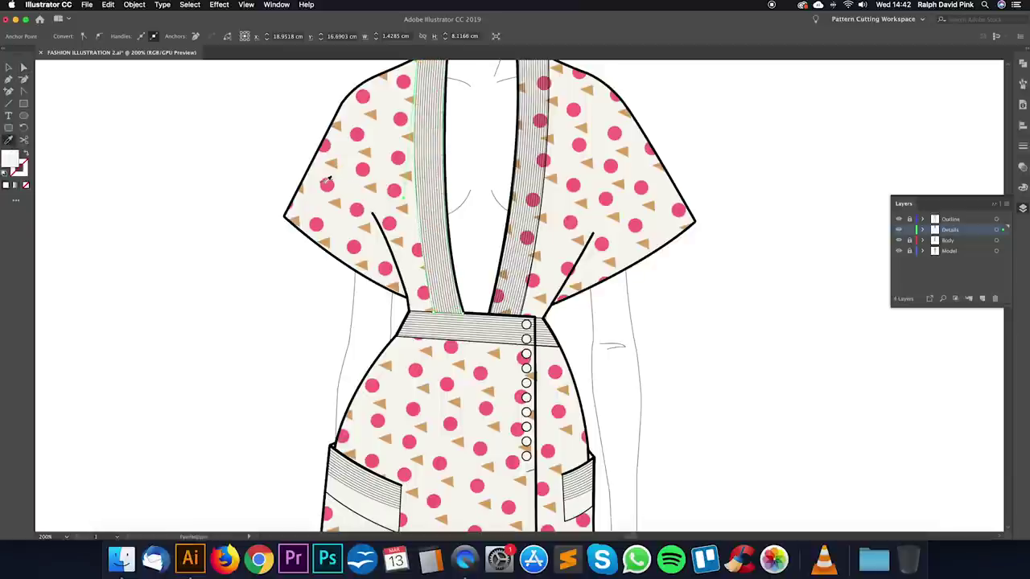
left_click(325, 181)
left_click(373, 149)
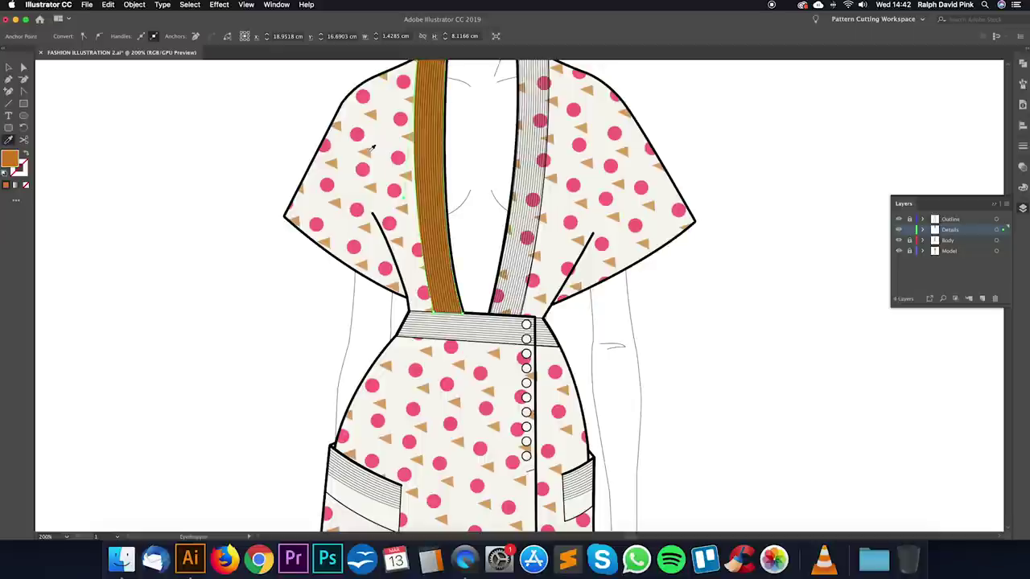
left_click(382, 169)
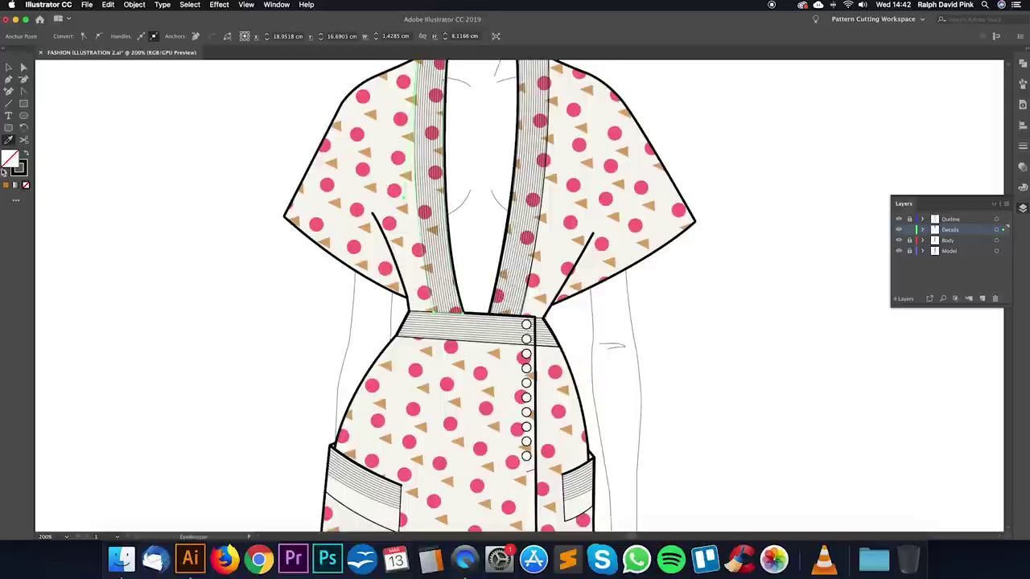
Step: Fill the left neckline band with the off-white f4f4ed and deselect it
double_click(11, 158)
left_click(70, 139)
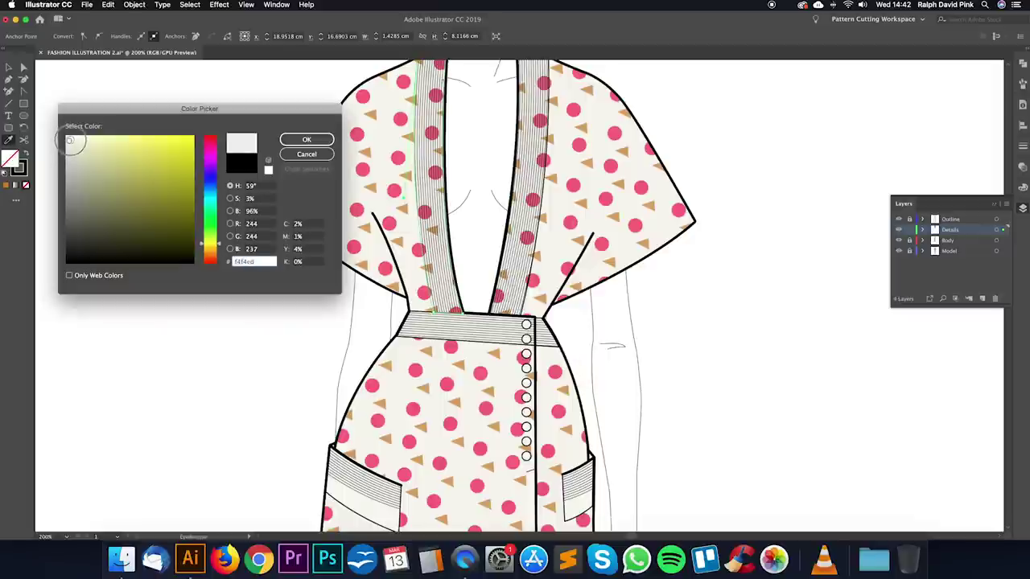
left_click(304, 139)
left_click(24, 67)
left_click(145, 109)
scroll(394, 206, "down", 2)
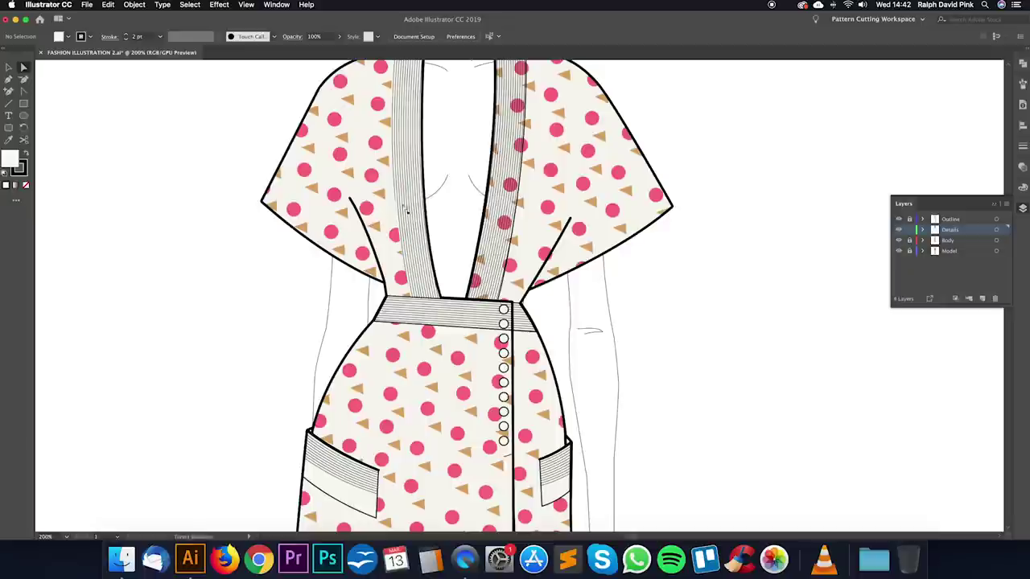
Step: Apply the near-black stroke colour 020202 to the left neckline band and try to reduce its stroke weight
left_click(393, 206)
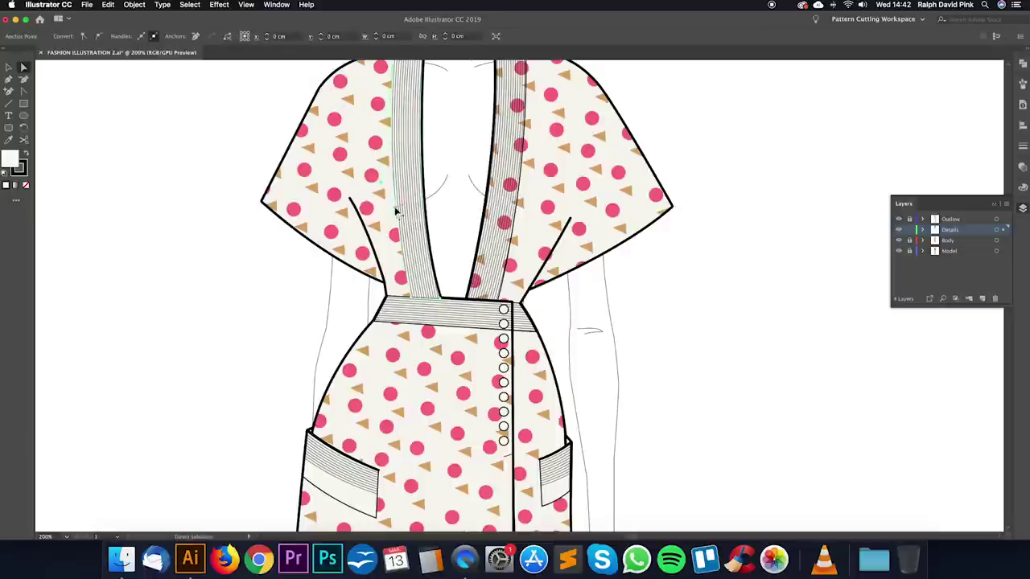
double_click(20, 170)
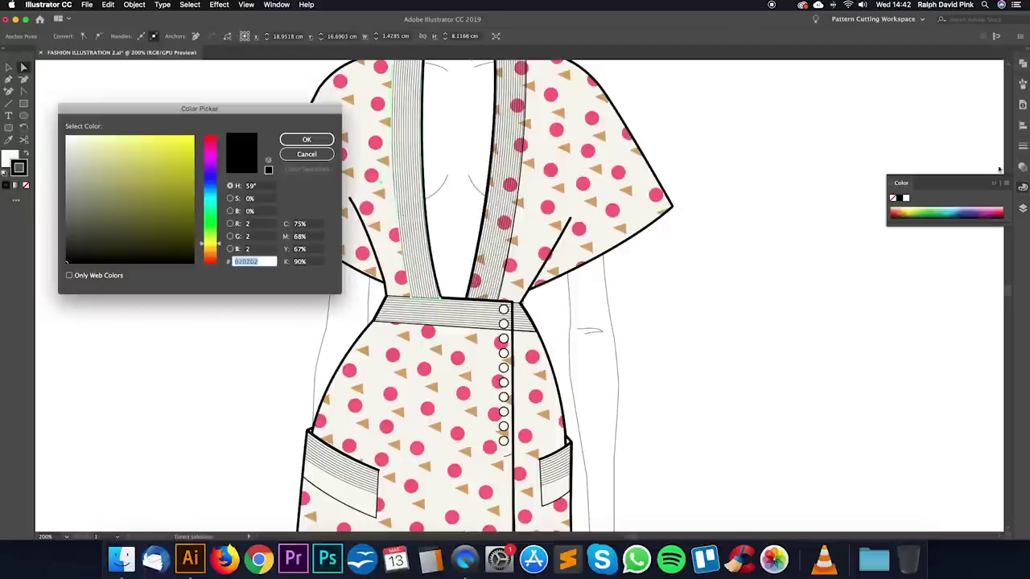
left_click(307, 140)
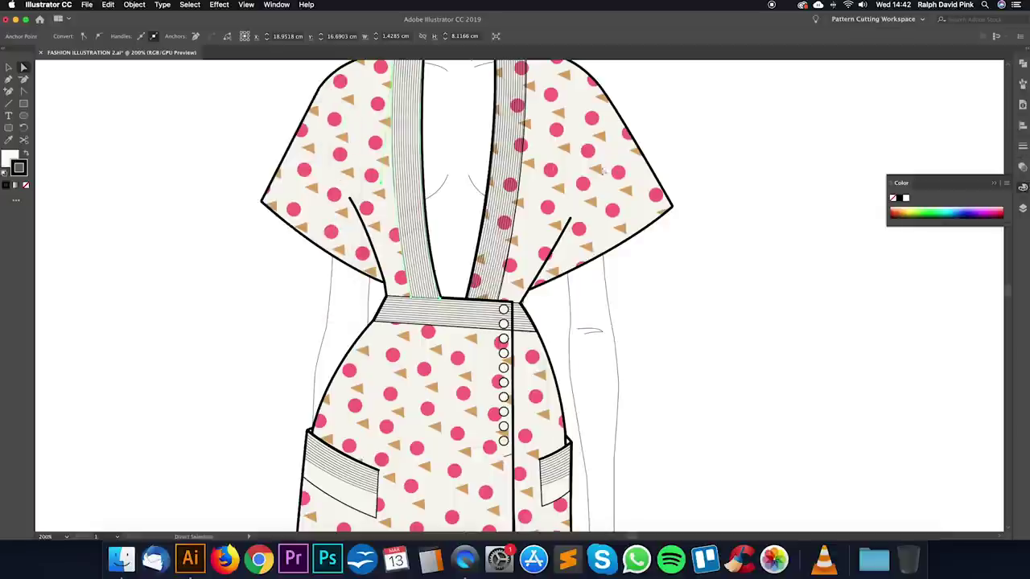
left_click(1022, 146)
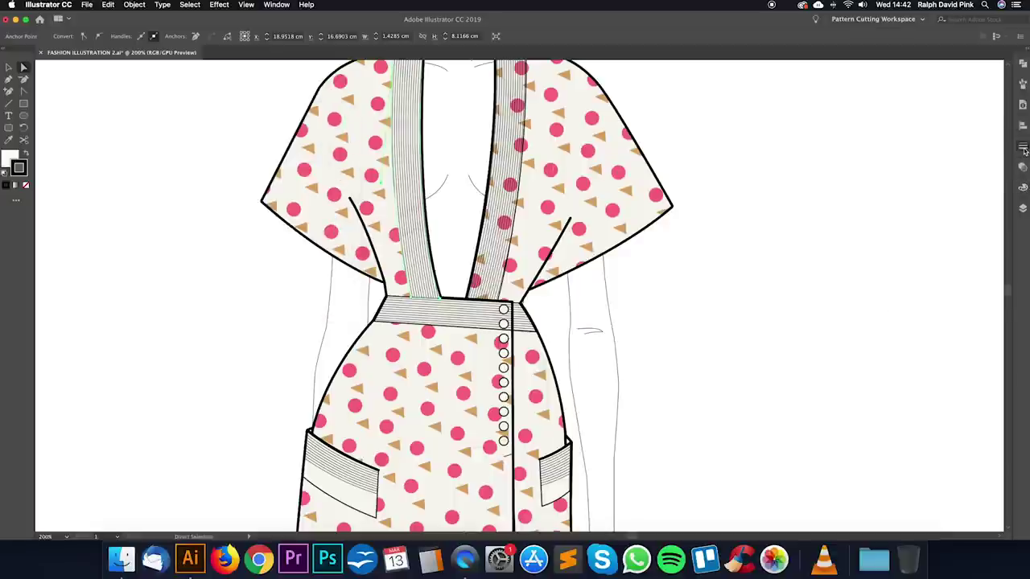
left_click(932, 159)
left_click(932, 160)
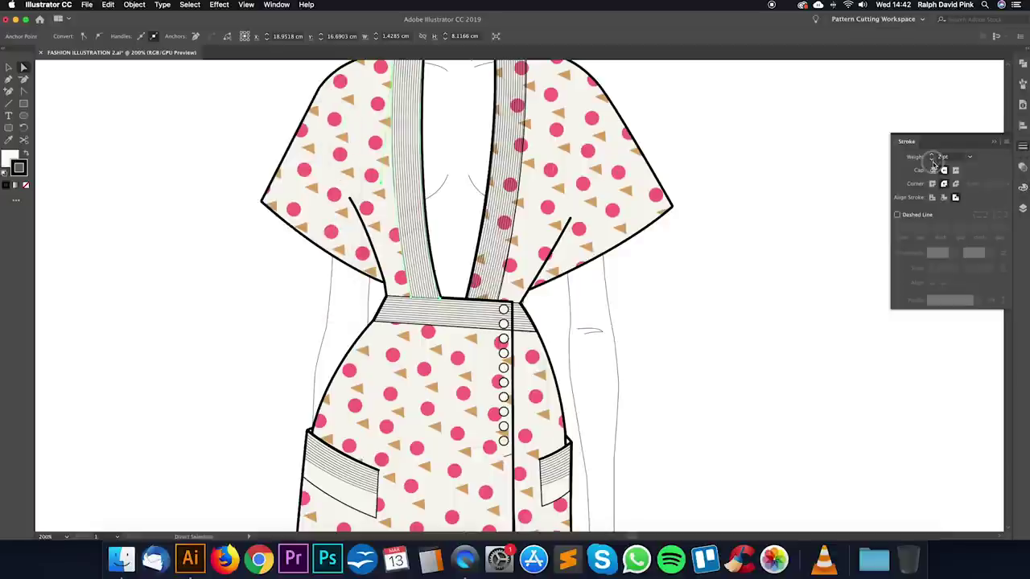
key("v")
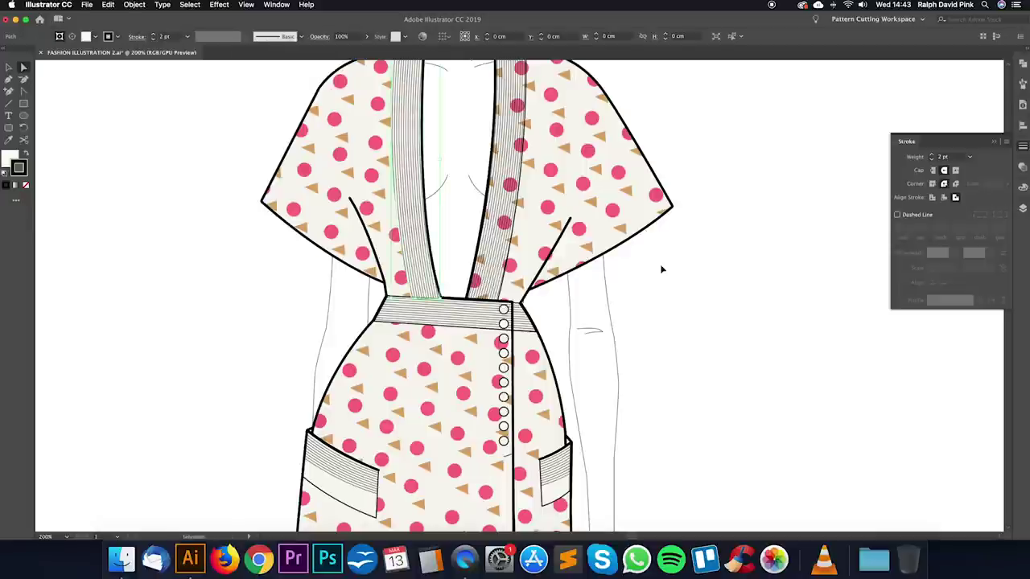
Step: Undo the recent fill, sampled colour and stroke changes on the left neckline band, back to its unfilled version
key("super+z")
key("super+z")
key("super+z")
key("super+z")
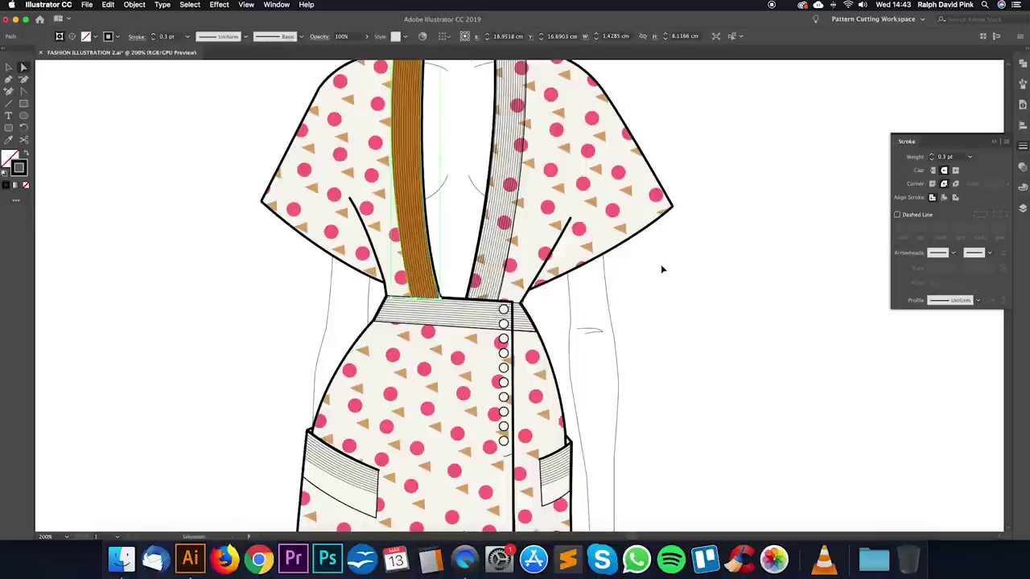
key("super+z")
key("super+z")
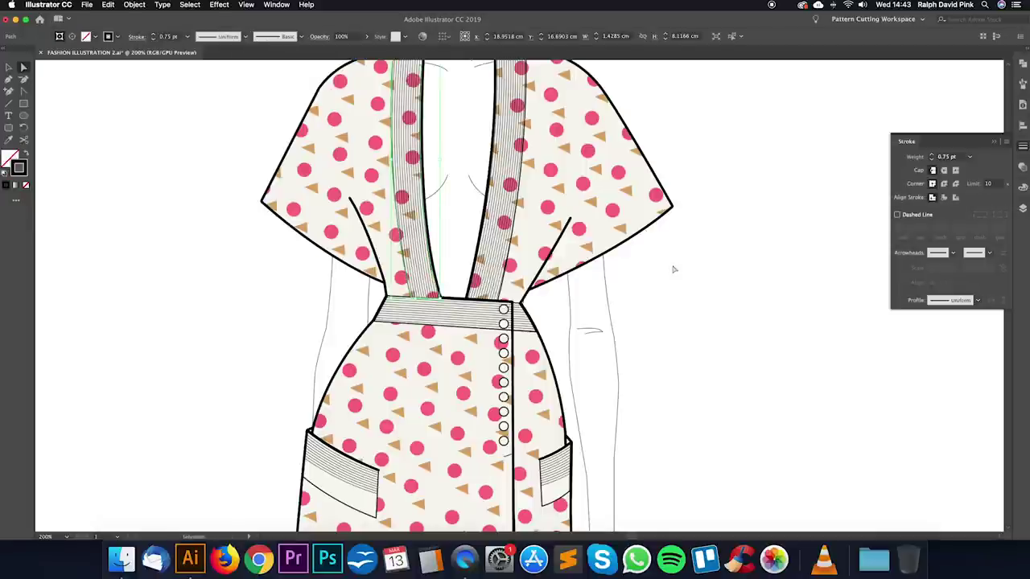
Step: Restore the left neckline band's off-white fill and copy its appearance onto the right neckline band with the Eyedropper, leaving nothing selected
key("super+z")
left_click(232, 233)
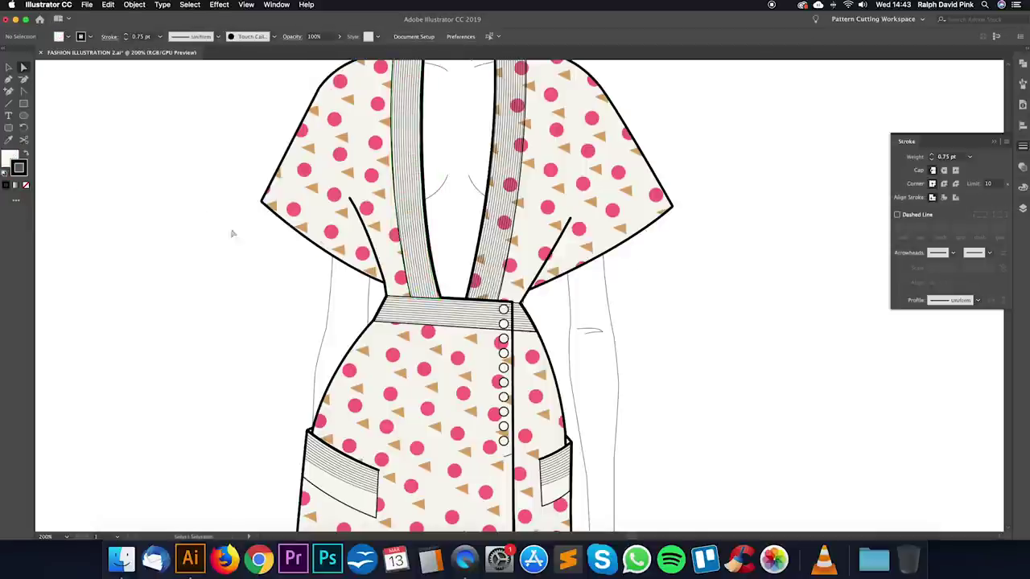
left_click(519, 234)
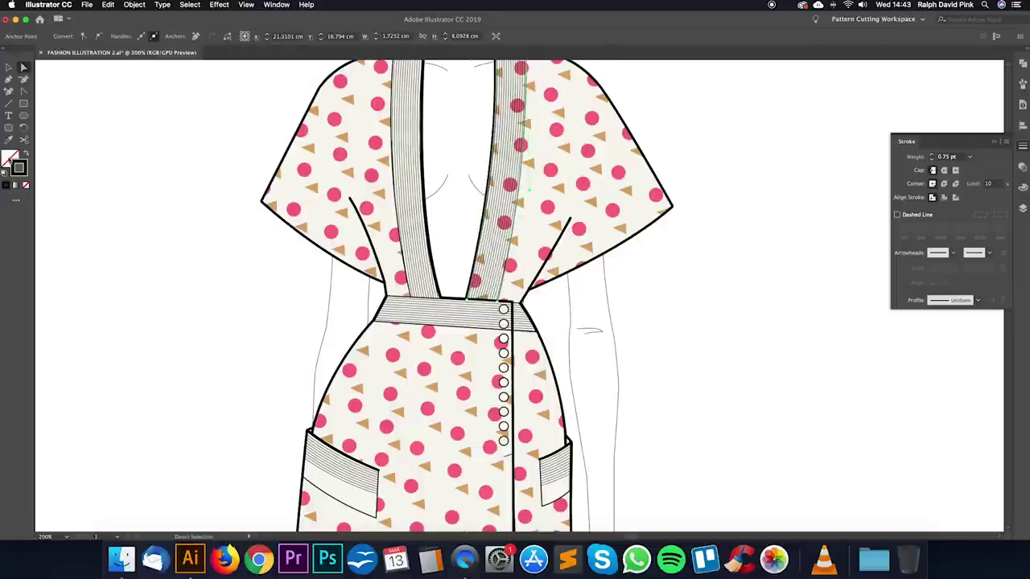
left_click(10, 158)
left_click(8, 139)
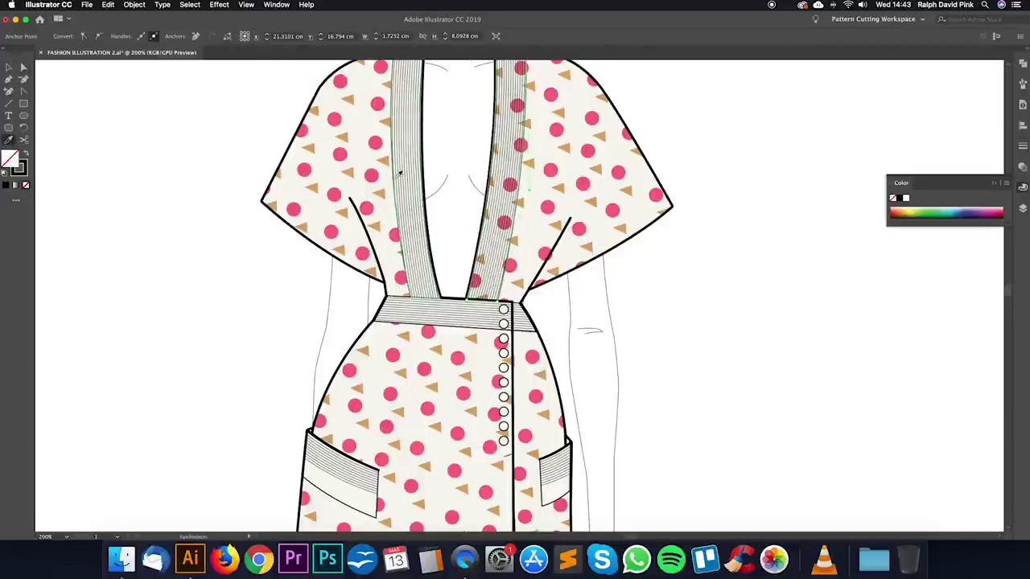
left_click(399, 172)
key("v")
left_click(137, 211)
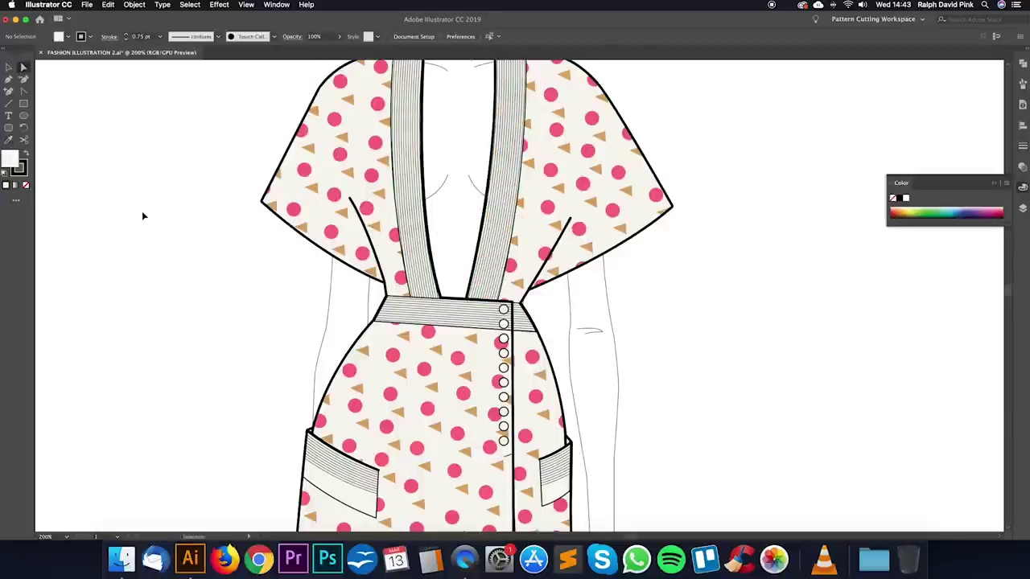
Step: Copy the left neckline band's off-white fill and stroke onto the left skirt pocket with the Eyedropper and deselect it
key("super+minus")
left_click(367, 385)
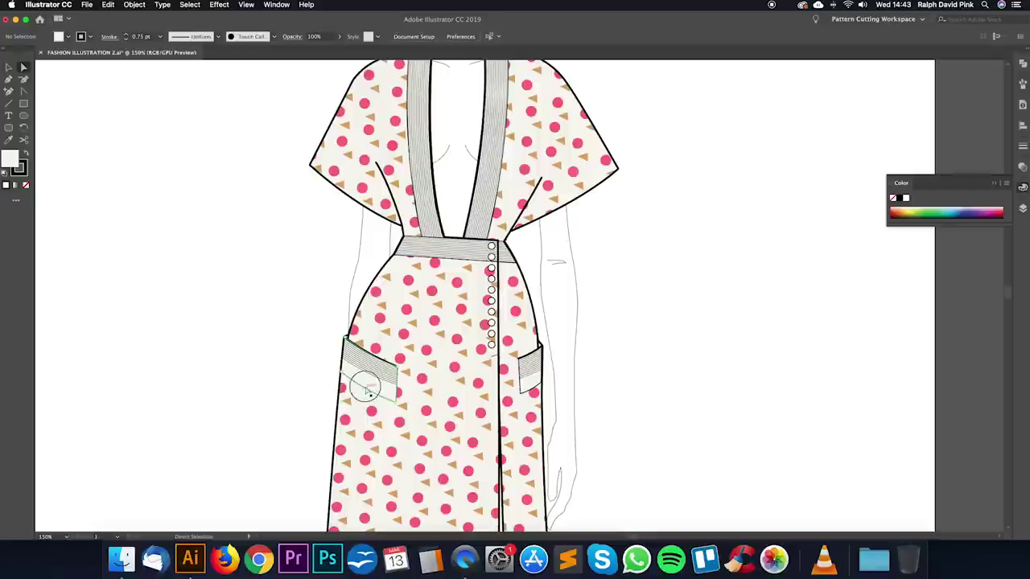
left_click(8, 139)
left_click(417, 318)
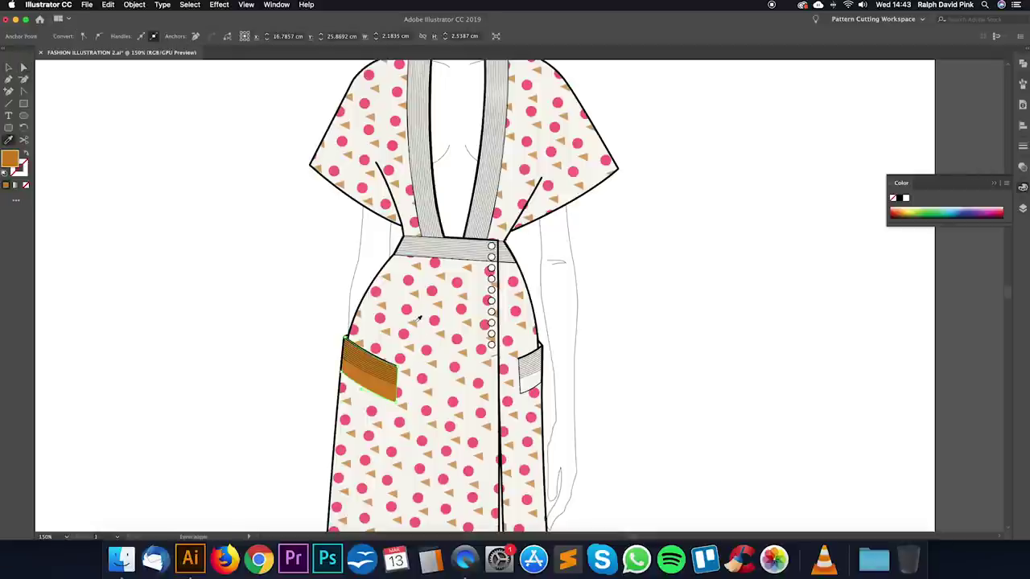
left_click(403, 321)
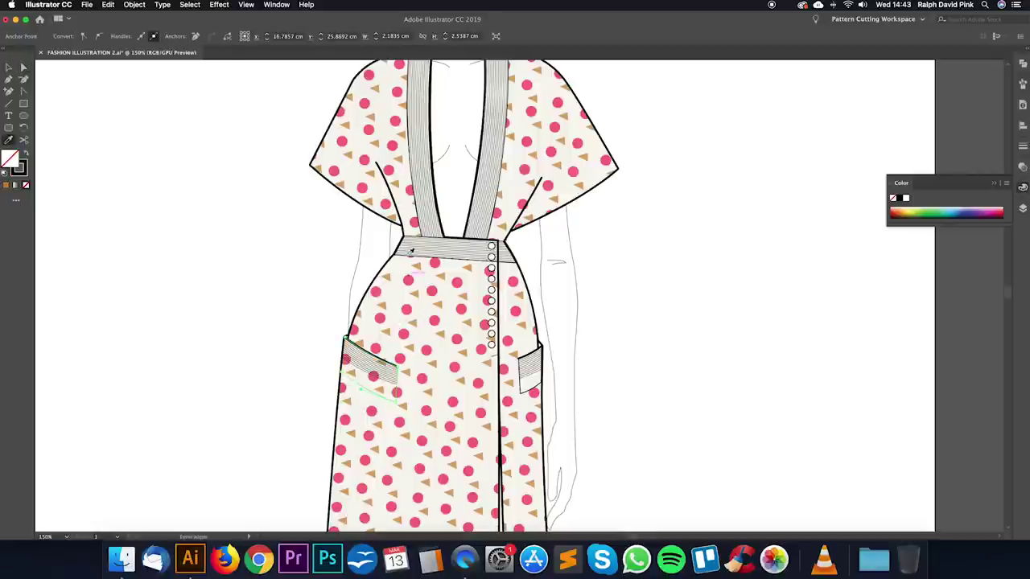
left_click(416, 199)
left_click(23, 68)
left_click(176, 152)
Step: Examine the whole dress illustration on its artboard, from the neckline down to the hem
key("super+minus")
key("super+minus")
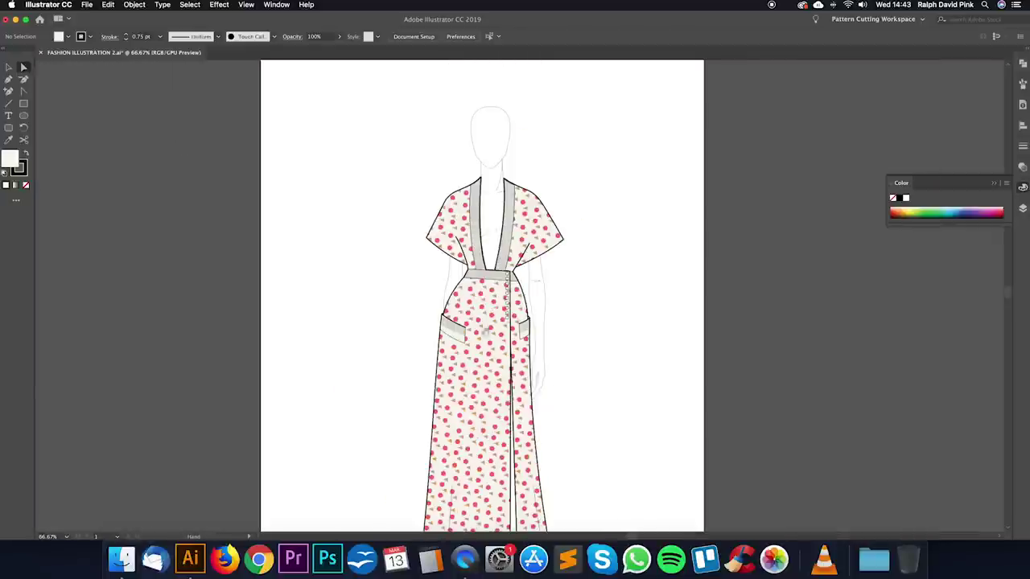
scroll(524, 266, "down", 3)
key("super+minus")
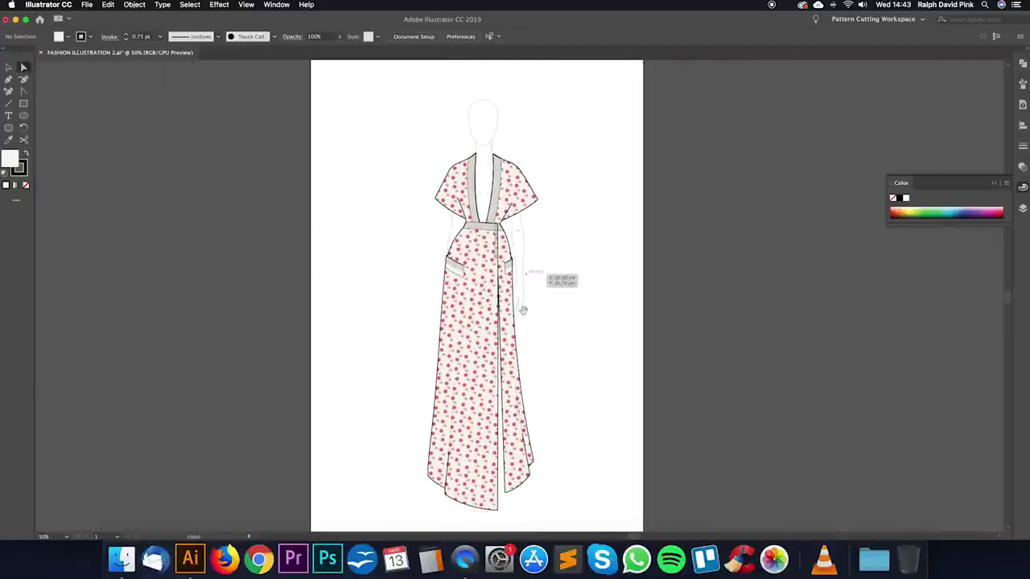
key("super+plus")
scroll(564, 308, "down", 3)
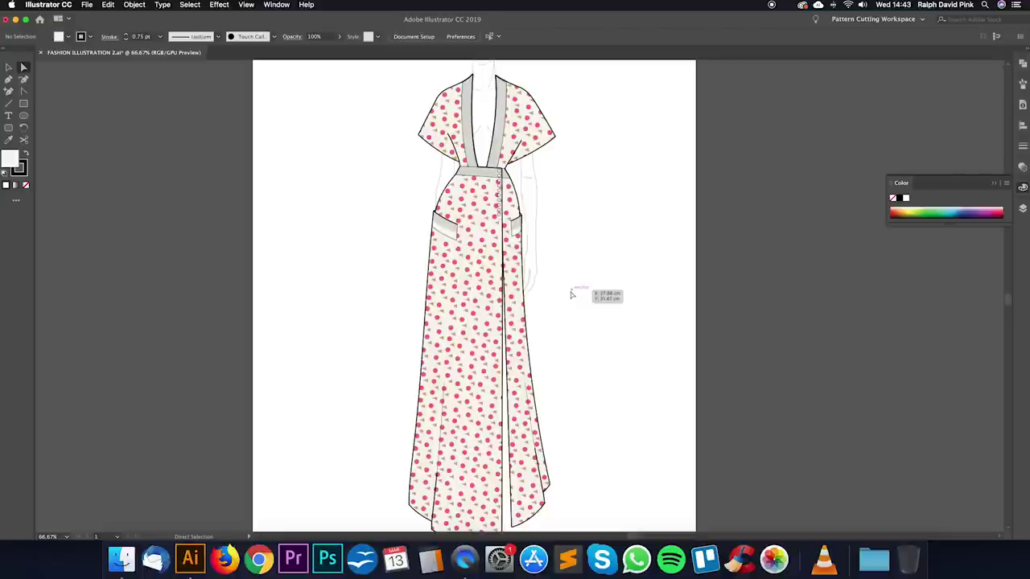
left_click_drag(598, 220, 632, 207)
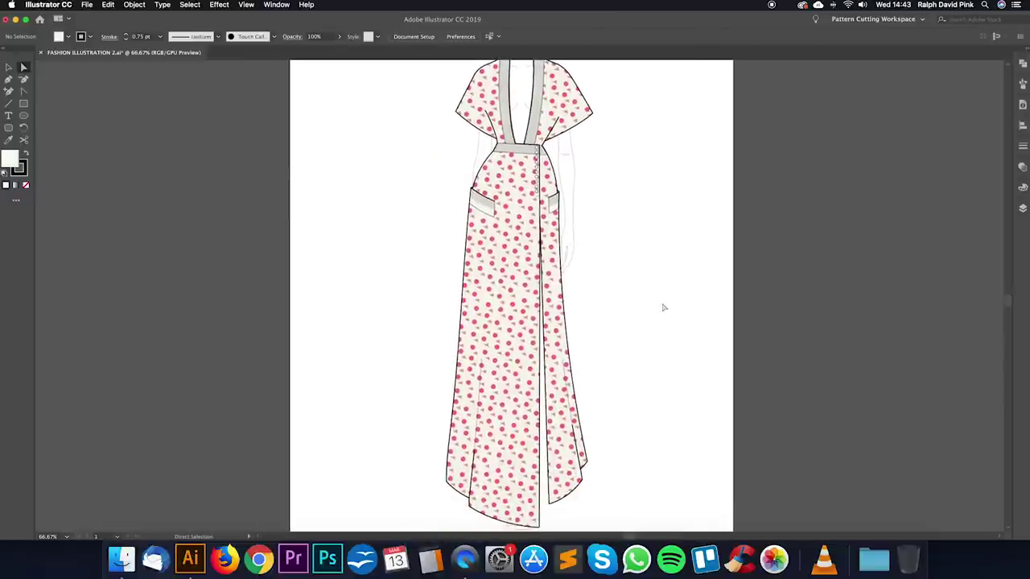
key("super+minus")
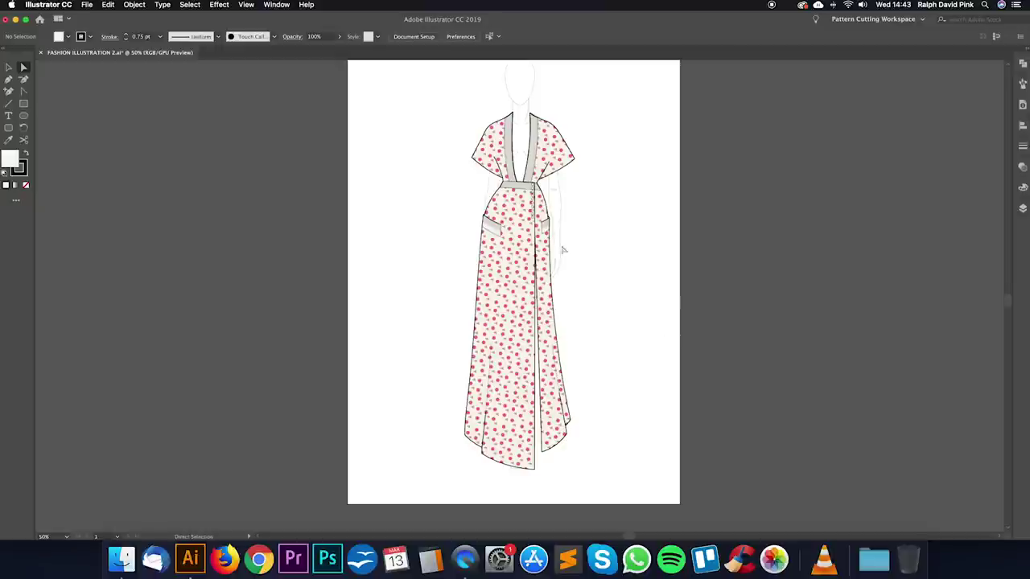
Step: Open FASHION ILLUSTRATION 3.ai and FASHION ILLUSTRATION 4.ai, declining a second window for the already open FASHION ILLUSTRATION 2.ai
left_click(89, 4)
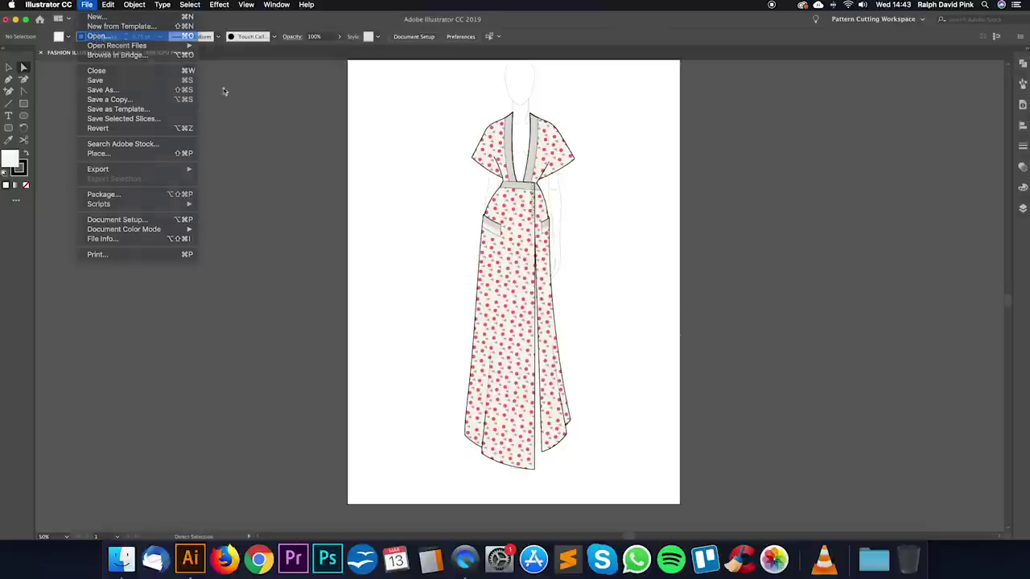
left_click(100, 37)
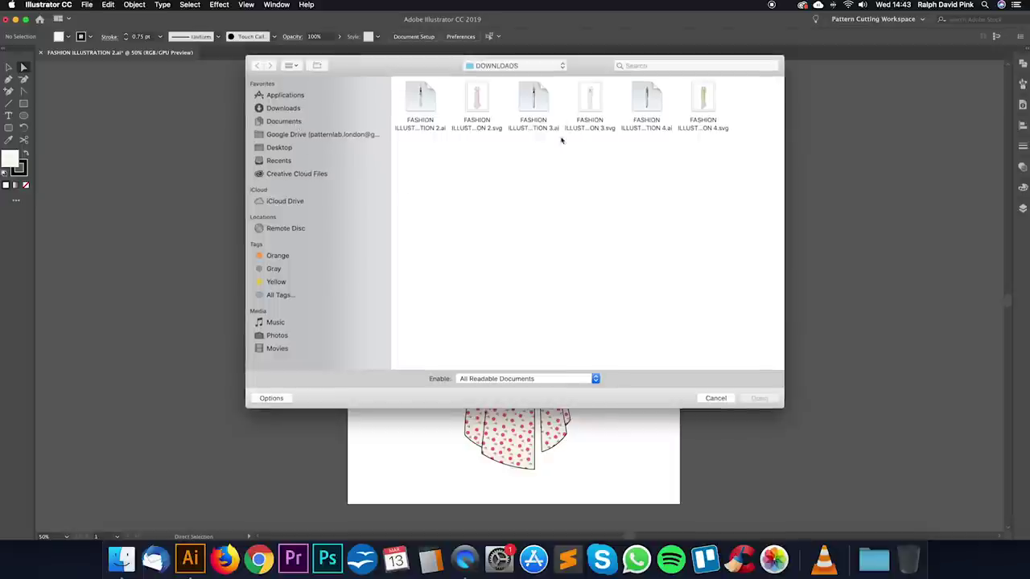
left_click(538, 98)
left_click(650, 95, "super")
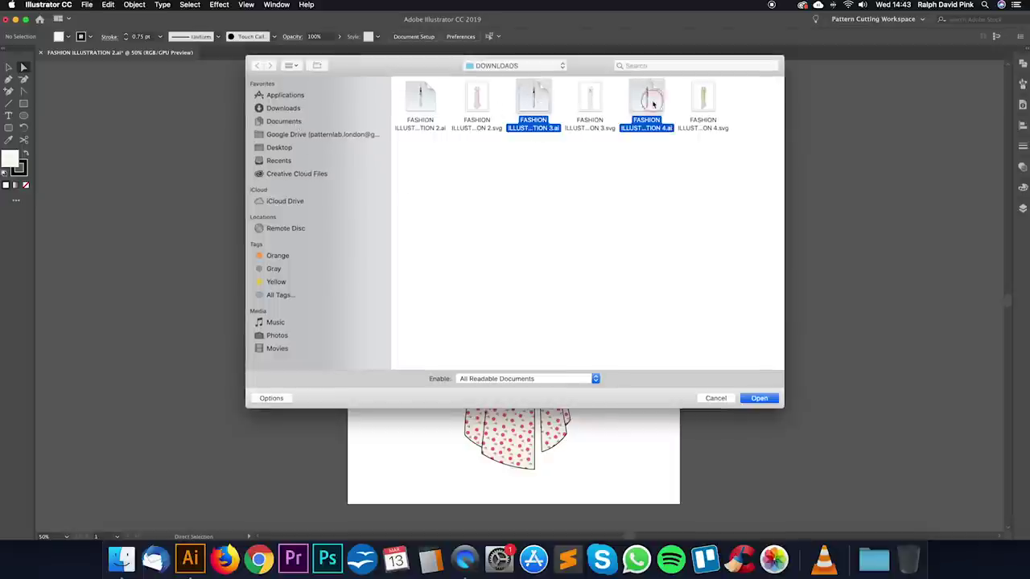
left_click(423, 95, "super")
left_click(765, 401)
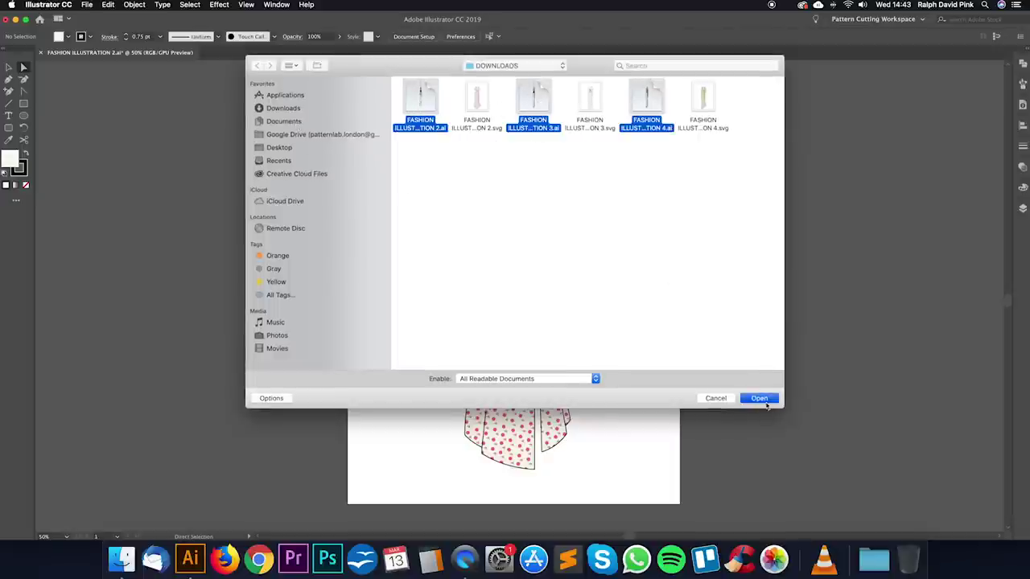
left_click(760, 398)
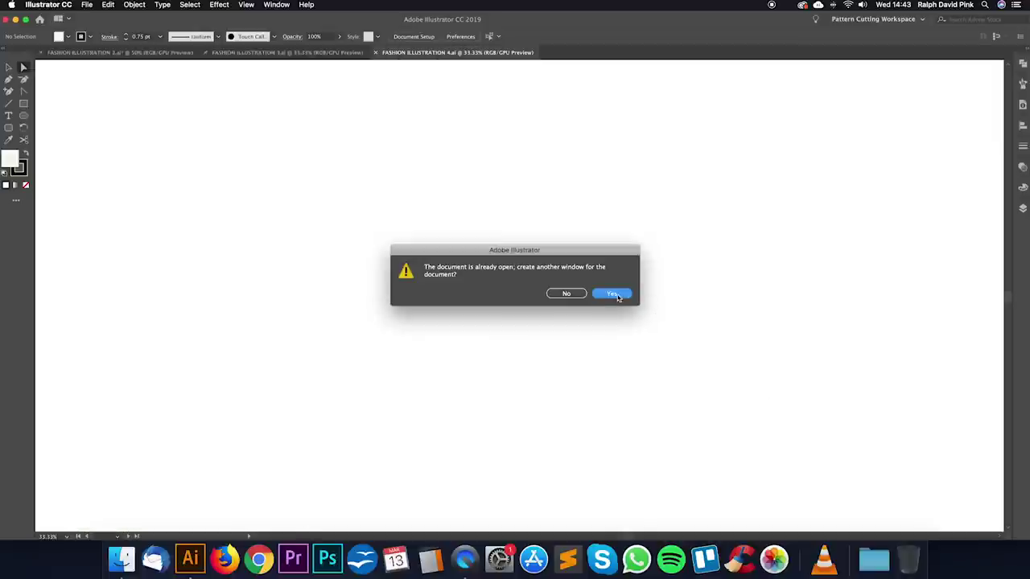
left_click(567, 293)
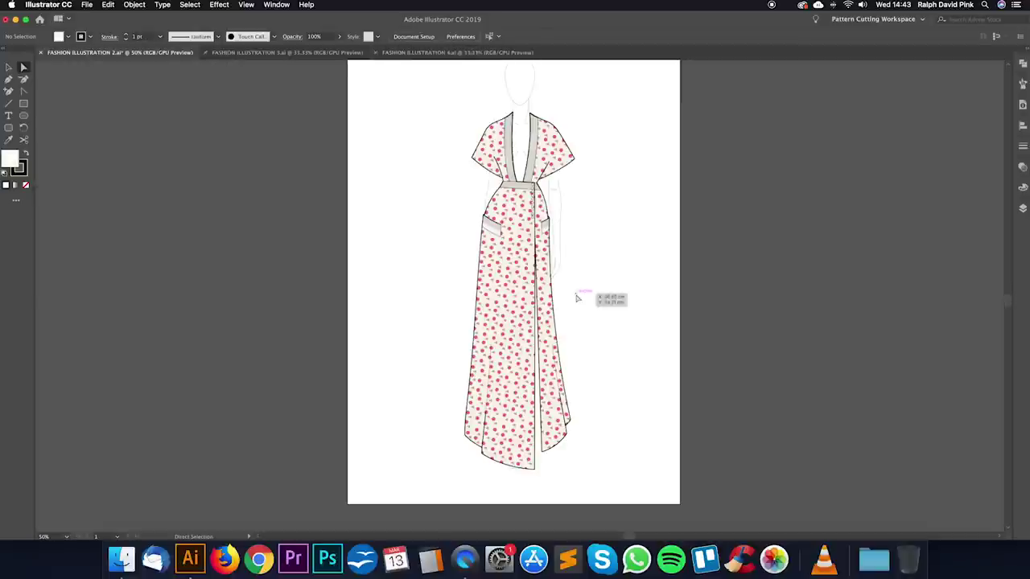
Step: Examine the long-sleeved wrap dress in FASHION ILLUSTRATION 3.ai, up close and at full length
left_click(310, 53)
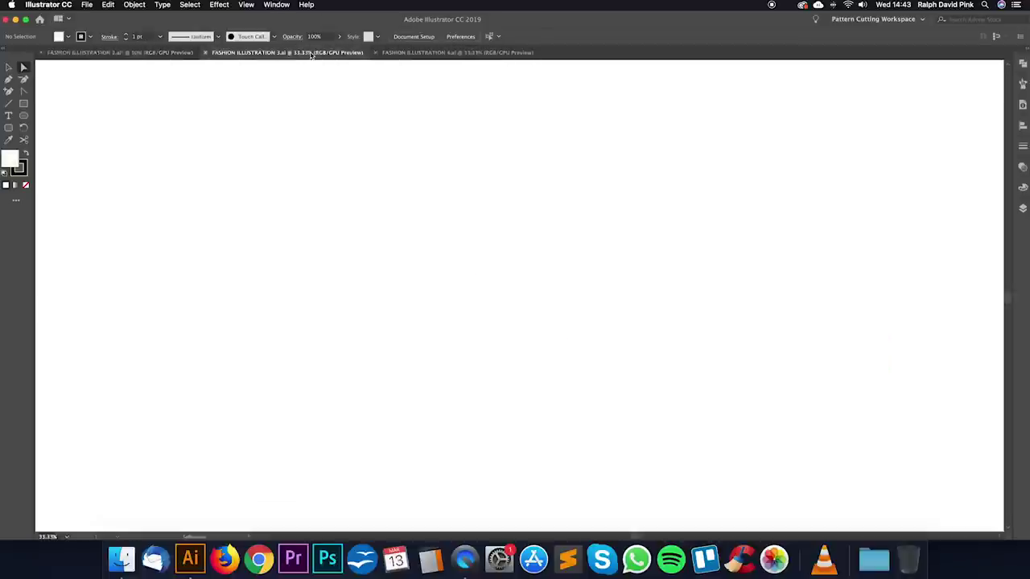
scroll(501, 207, "up", 2)
key("super+plus")
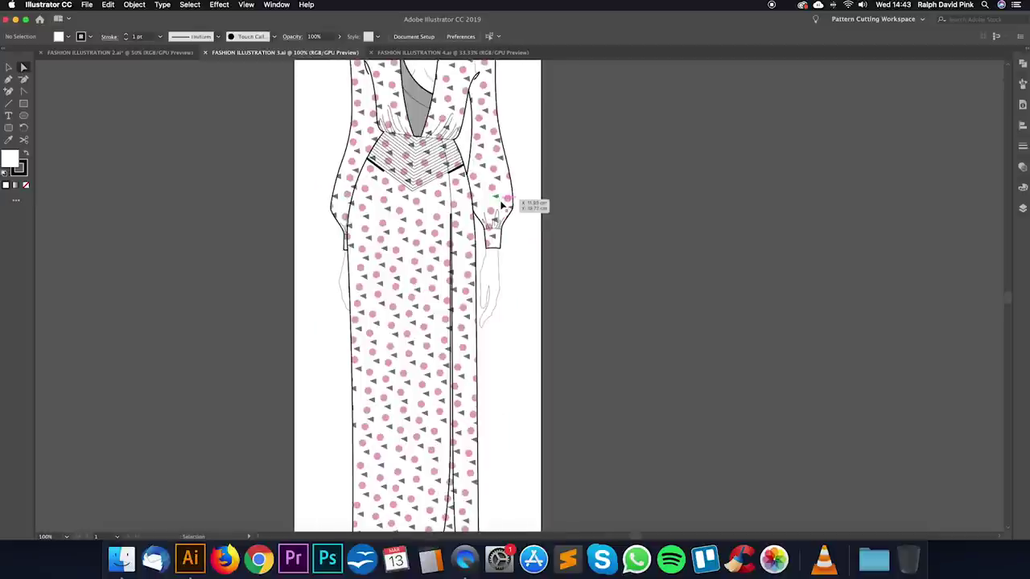
key("super+minus")
left_click_drag(524, 229, 549, 205)
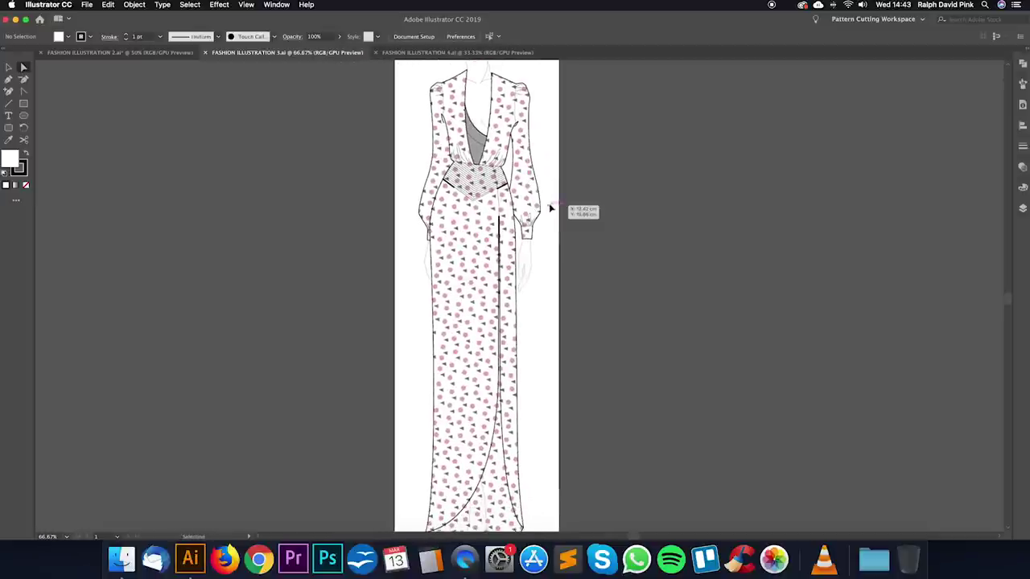
scroll(551, 209, "down", 1)
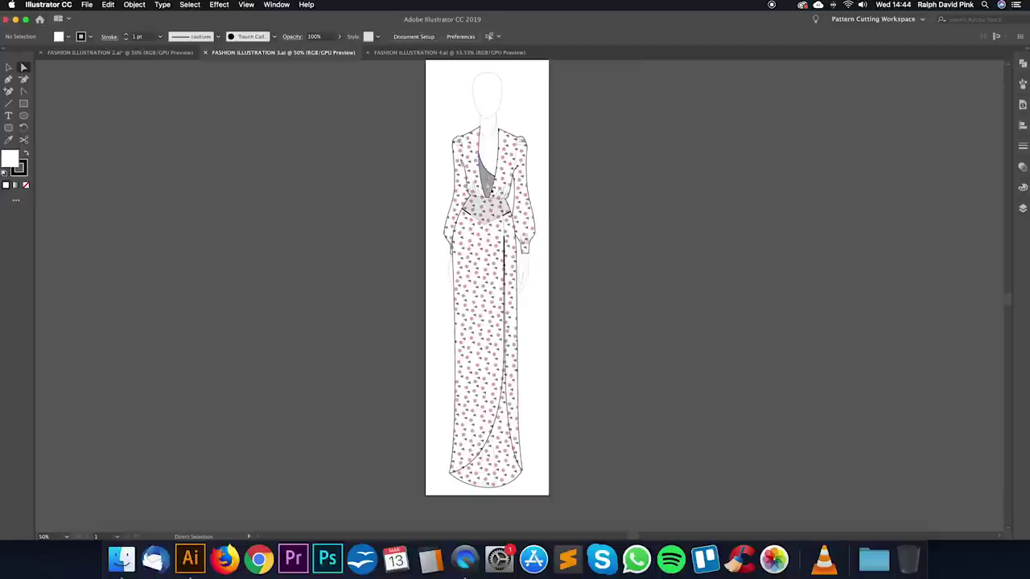
Step: Examine the dress in FASHION ILLUSTRATION 4.ai and its layer structure, toggling the OUTLINE layer's visibility off and on
left_click(406, 52)
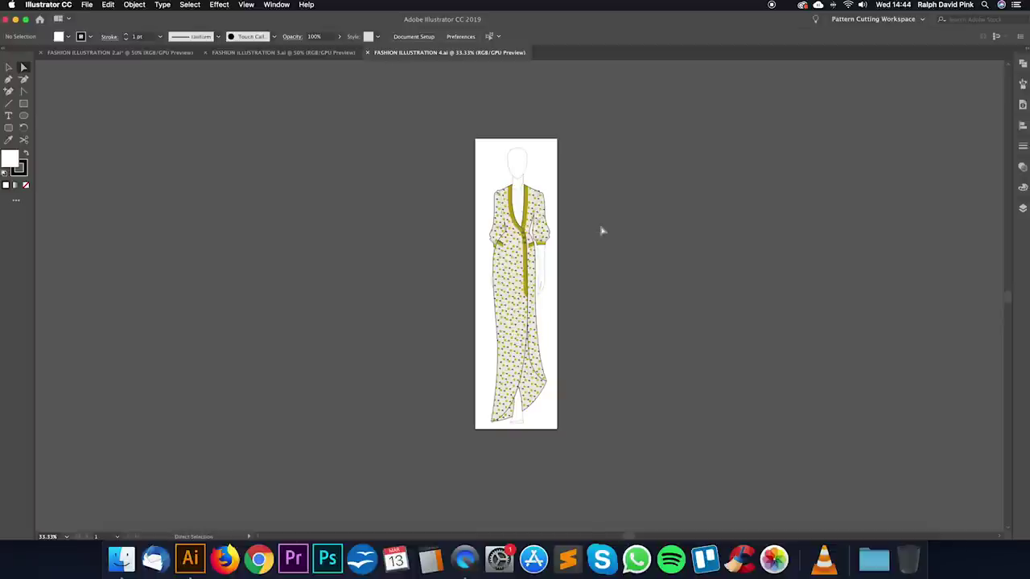
key("super+equal")
left_click_drag(617, 204, 602, 272)
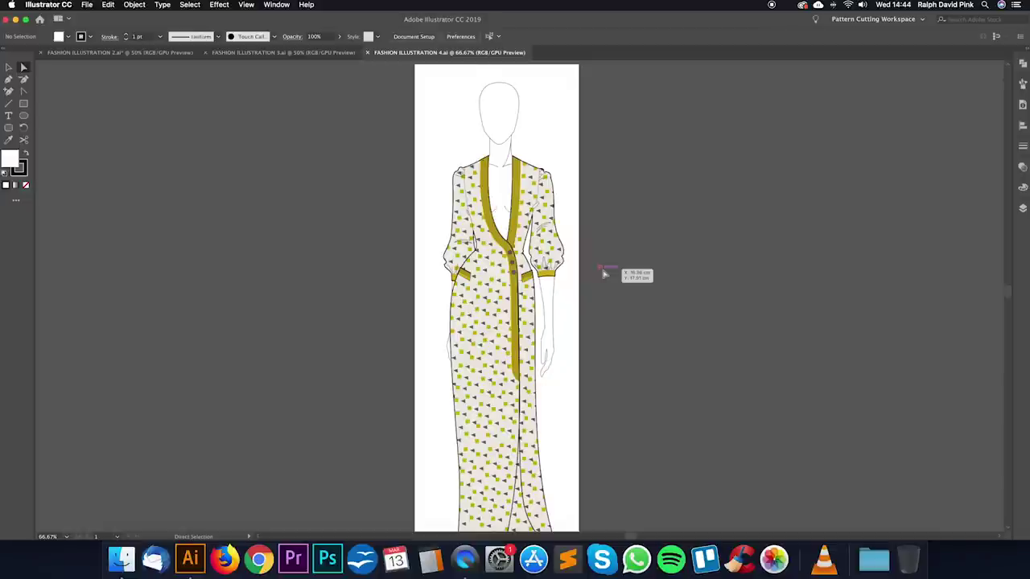
left_click(1022, 207)
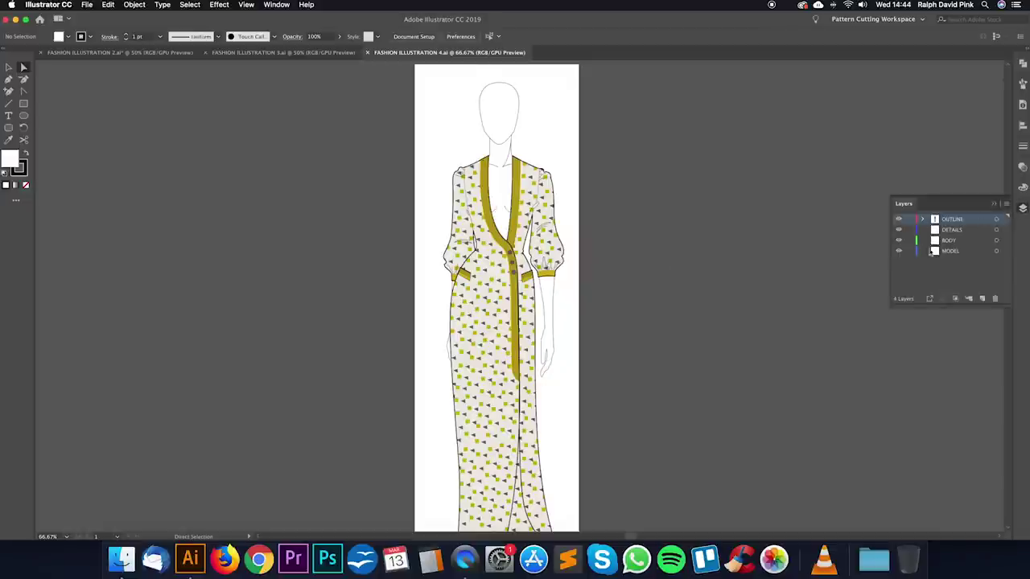
left_click(899, 220)
left_click(899, 220)
Step: Toggle the OUTLINE layer's visibility off and on in FASHION ILLUSTRATION 3.ai and return to FASHION ILLUSTRATION 2.ai
left_click(280, 52)
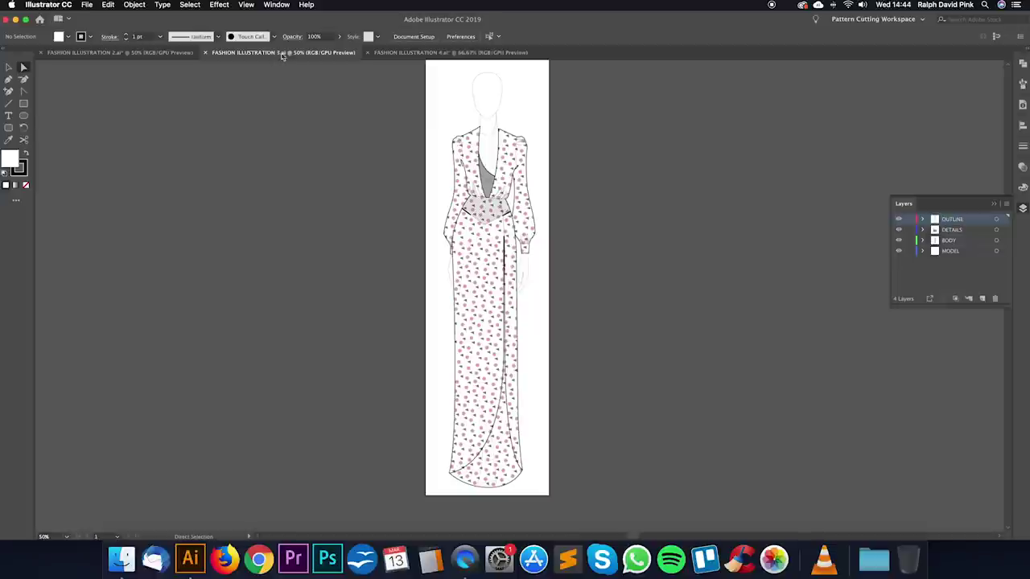
left_click(899, 221)
mouse_move(900, 224)
left_mouse_down()
mouse_move(898, 251)
mouse_move(899, 221)
left_mouse_up()
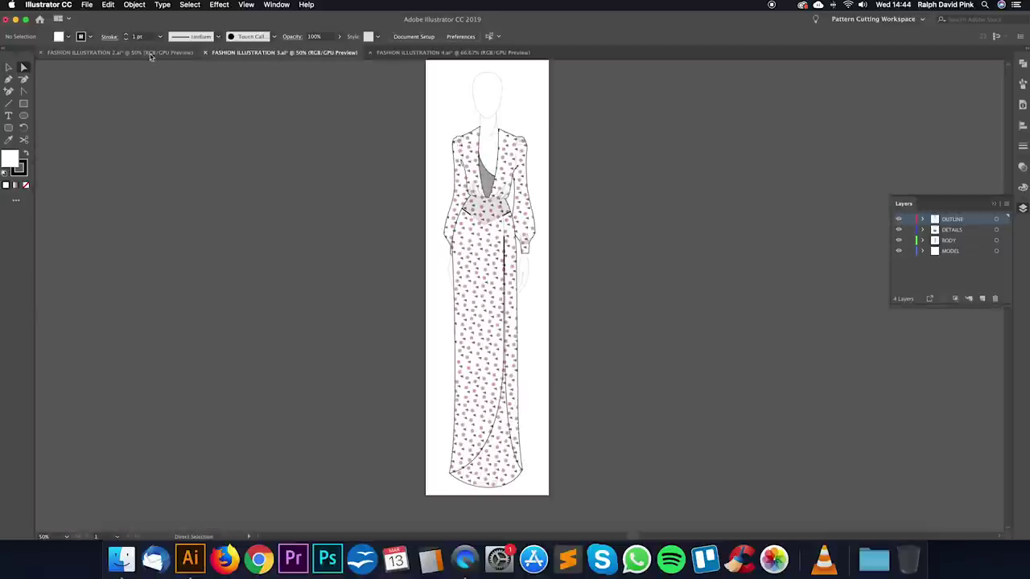
left_click(168, 55)
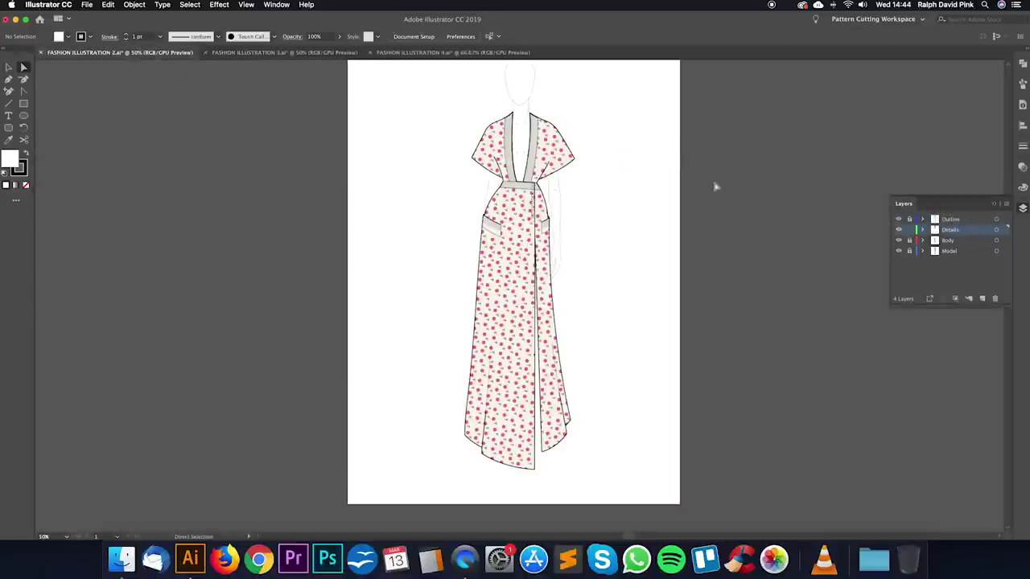